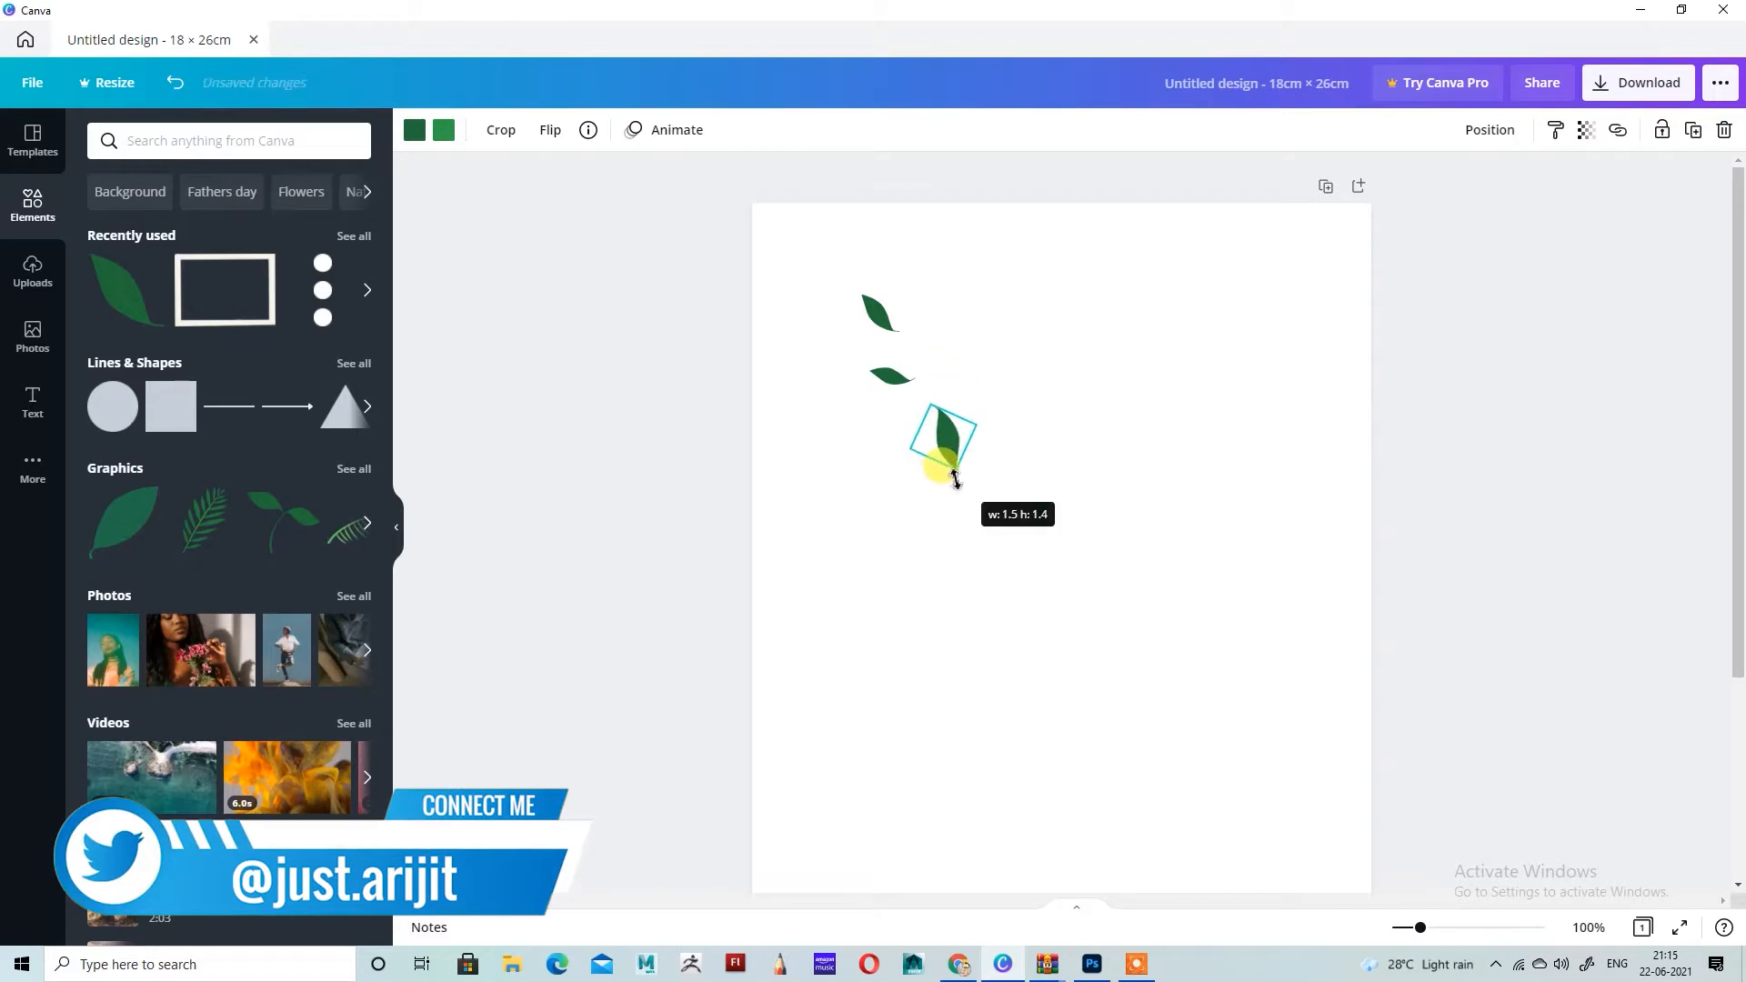
Step: Rotate the third leaf and place a tilted duplicate of it just below and to its left
left_click_drag(926, 464, 986, 463)
left_click(966, 446)
left_click(1694, 128)
left_click_drag(915, 467, 893, 483)
Step: Duplicate the small second leaf and arrange the small leaves at varied angles around the two larger leaves
left_click(896, 377)
left_click(1694, 131)
left_click_drag(900, 391, 844, 549)
left_click(897, 380)
left_click(941, 457)
left_click(1118, 394)
scroll(1086, 452, "down", 3)
left_click(851, 202)
scroll(851, 202, "up", 3)
Step: Add two more small leaf duplicates, rotated differently, along the lower edge of the leaf cluster
left_click(1694, 130)
left_click_drag(864, 603, 832, 604)
left_click_drag(845, 544, 937, 509)
left_click(1694, 130)
left_click_drag(921, 561, 975, 549)
left_click(1114, 497)
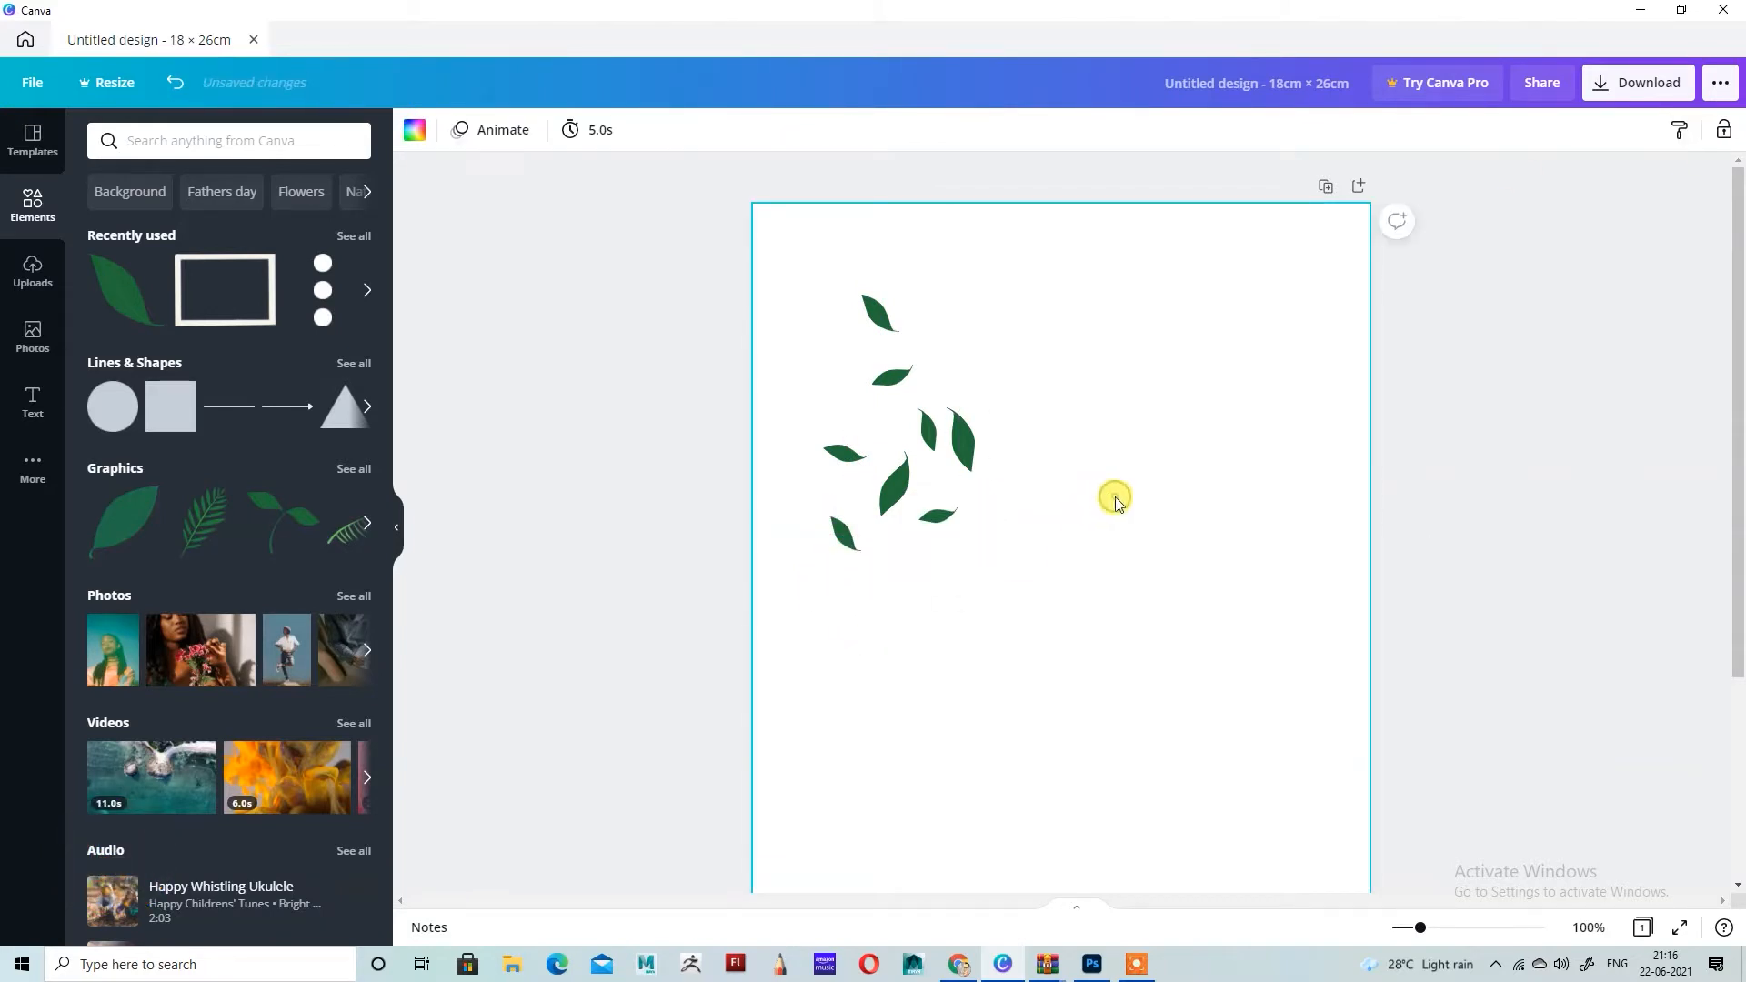
Step: Duplicate the large leaf, place the copy to the lower right of the cluster, tilt it and shrink it slightly
left_click(961, 446)
left_click(1694, 130)
left_click_drag(978, 455, 1009, 552)
left_click_drag(1021, 491, 1038, 500)
left_click_drag(1061, 511, 1042, 501)
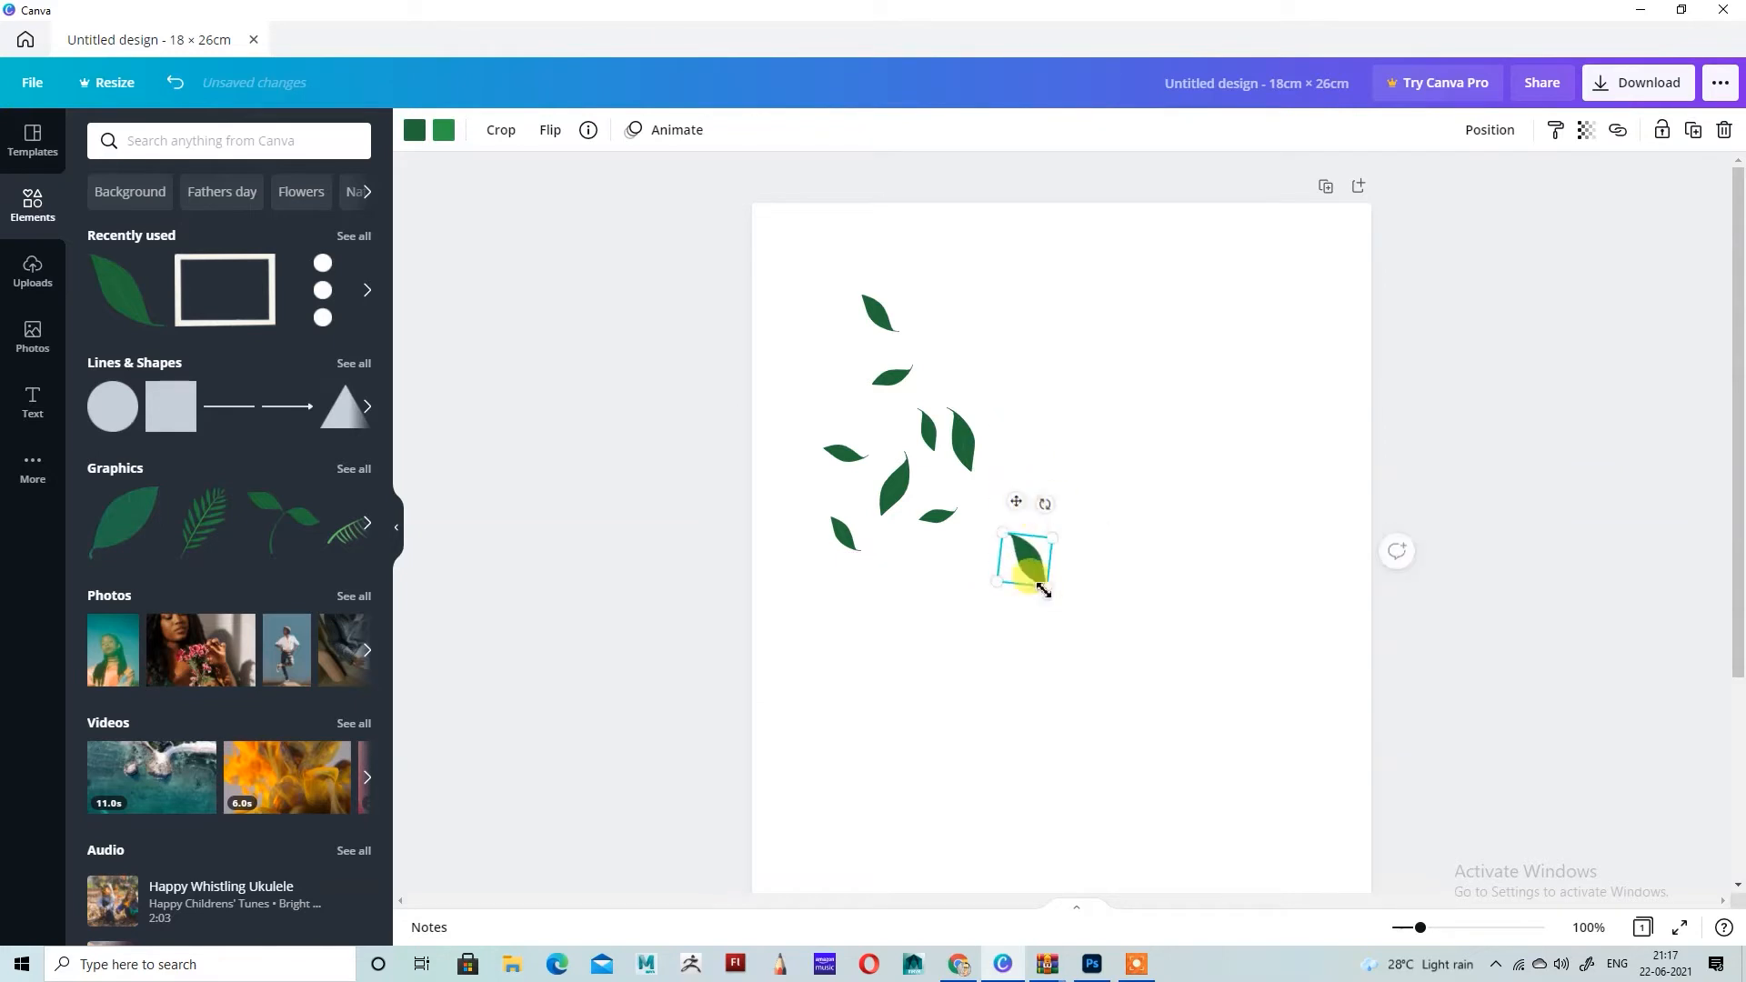
left_click_drag(1044, 586, 1038, 578)
left_click_drag(1024, 554, 1026, 533)
Step: Duplicate the small second leaf and move the copy below the existing leaf cluster
left_click(895, 378)
left_click(1694, 130)
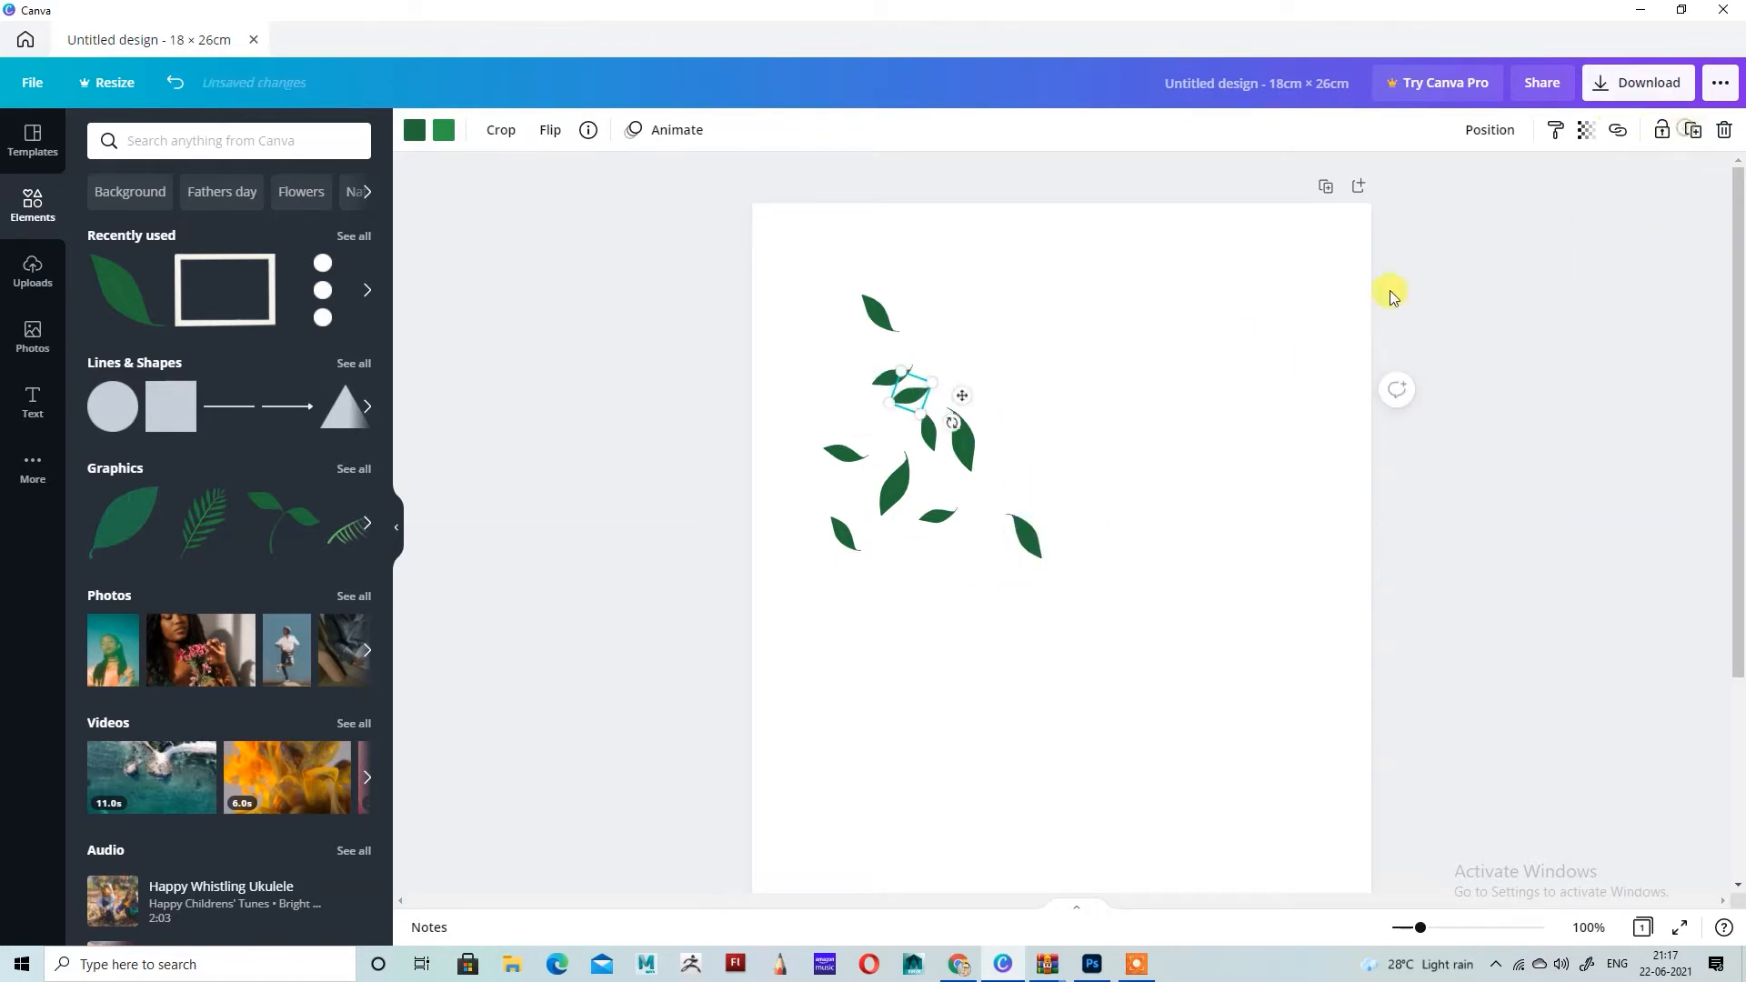
scroll(1183, 314, "down", 1)
left_click_drag(917, 302, 931, 554)
Step: Duplicate the lower small leaf, flip the copy horizontally and vertically, and place it beside the original
left_click(1693, 130)
left_click(550, 130)
left_click(611, 177)
left_click(608, 217)
left_click_drag(937, 505, 920, 553)
Step: Add another leaf duplicate in the lower group and rotate it to lean right, on the group's right side
left_click(1694, 132)
left_click_drag(909, 600, 888, 594)
left_click_drag(892, 562, 961, 494)
left_click_drag(981, 440, 1012, 503)
Step: Add further leaf duplicates at the bottom left of the leaf cluster
left_click_drag(970, 490, 848, 593)
left_click(1692, 130)
left_click(1693, 131)
mouse_move(862, 596)
left_mouse_down()
mouse_move(841, 595)
mouse_move(865, 643)
mouse_move(819, 639)
left_mouse_up()
left_click(1724, 539)
Step: Search the elements for "line" and add the plain solid line to the page
left_click(293, 142)
type("n")
key("BackSpace")
type("line")
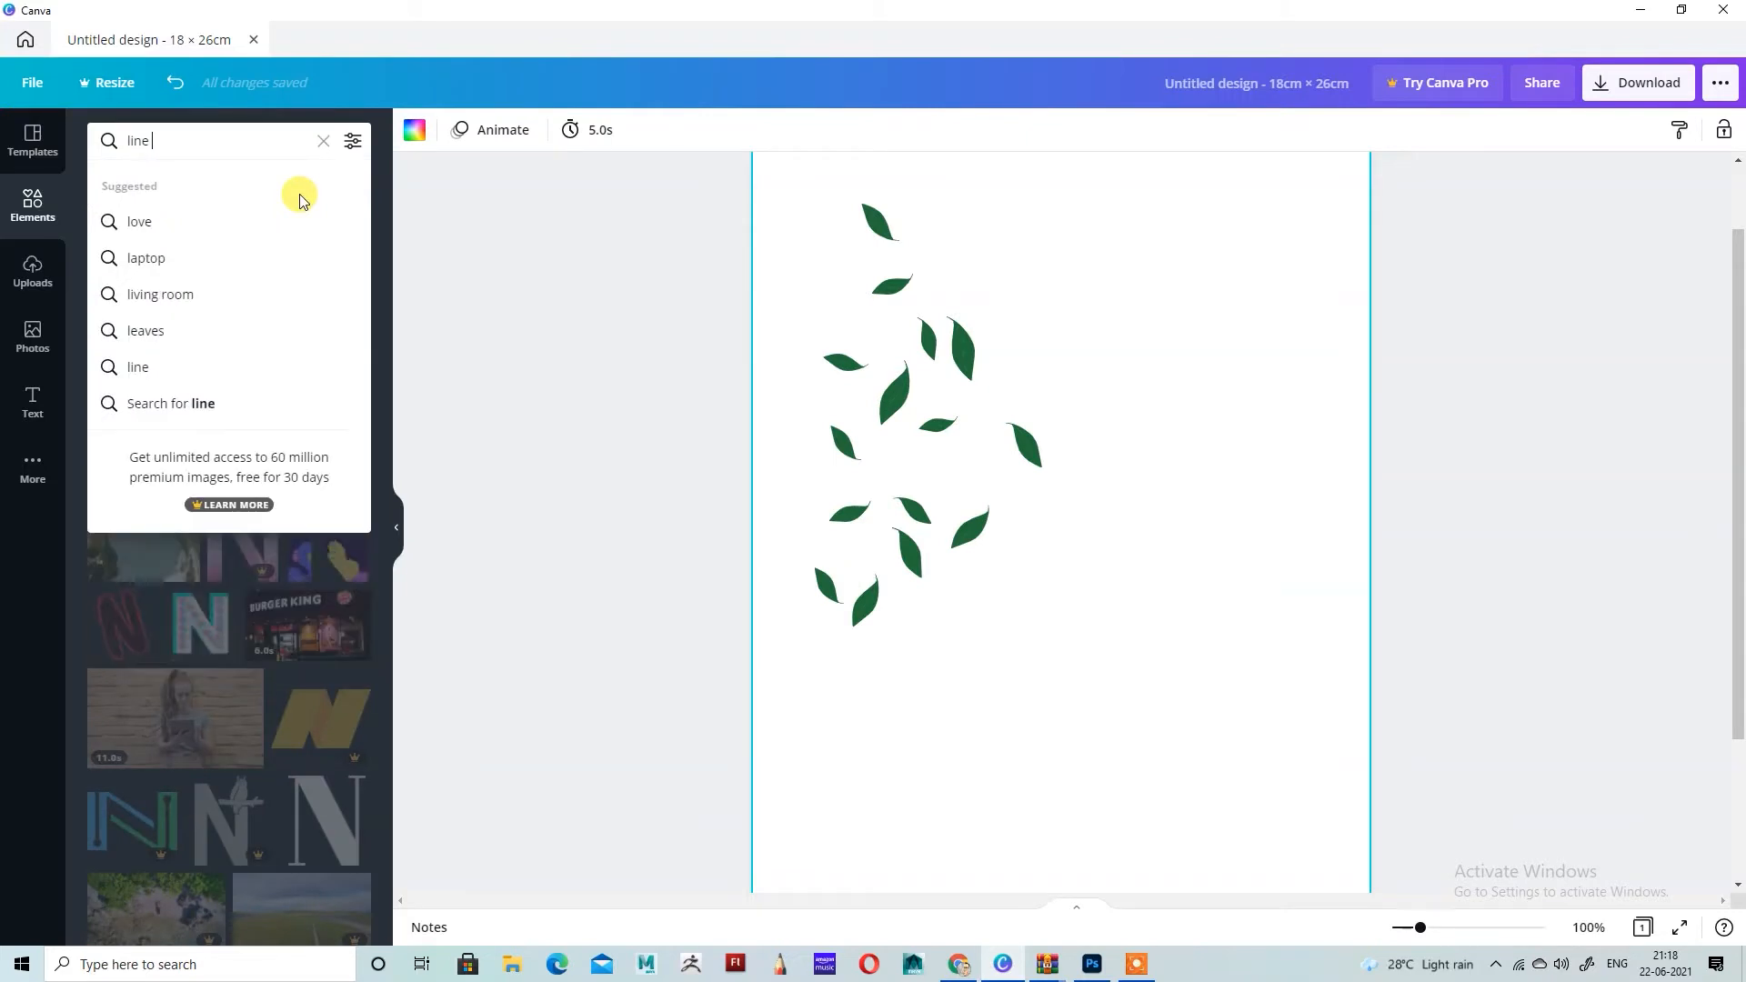
key("Return")
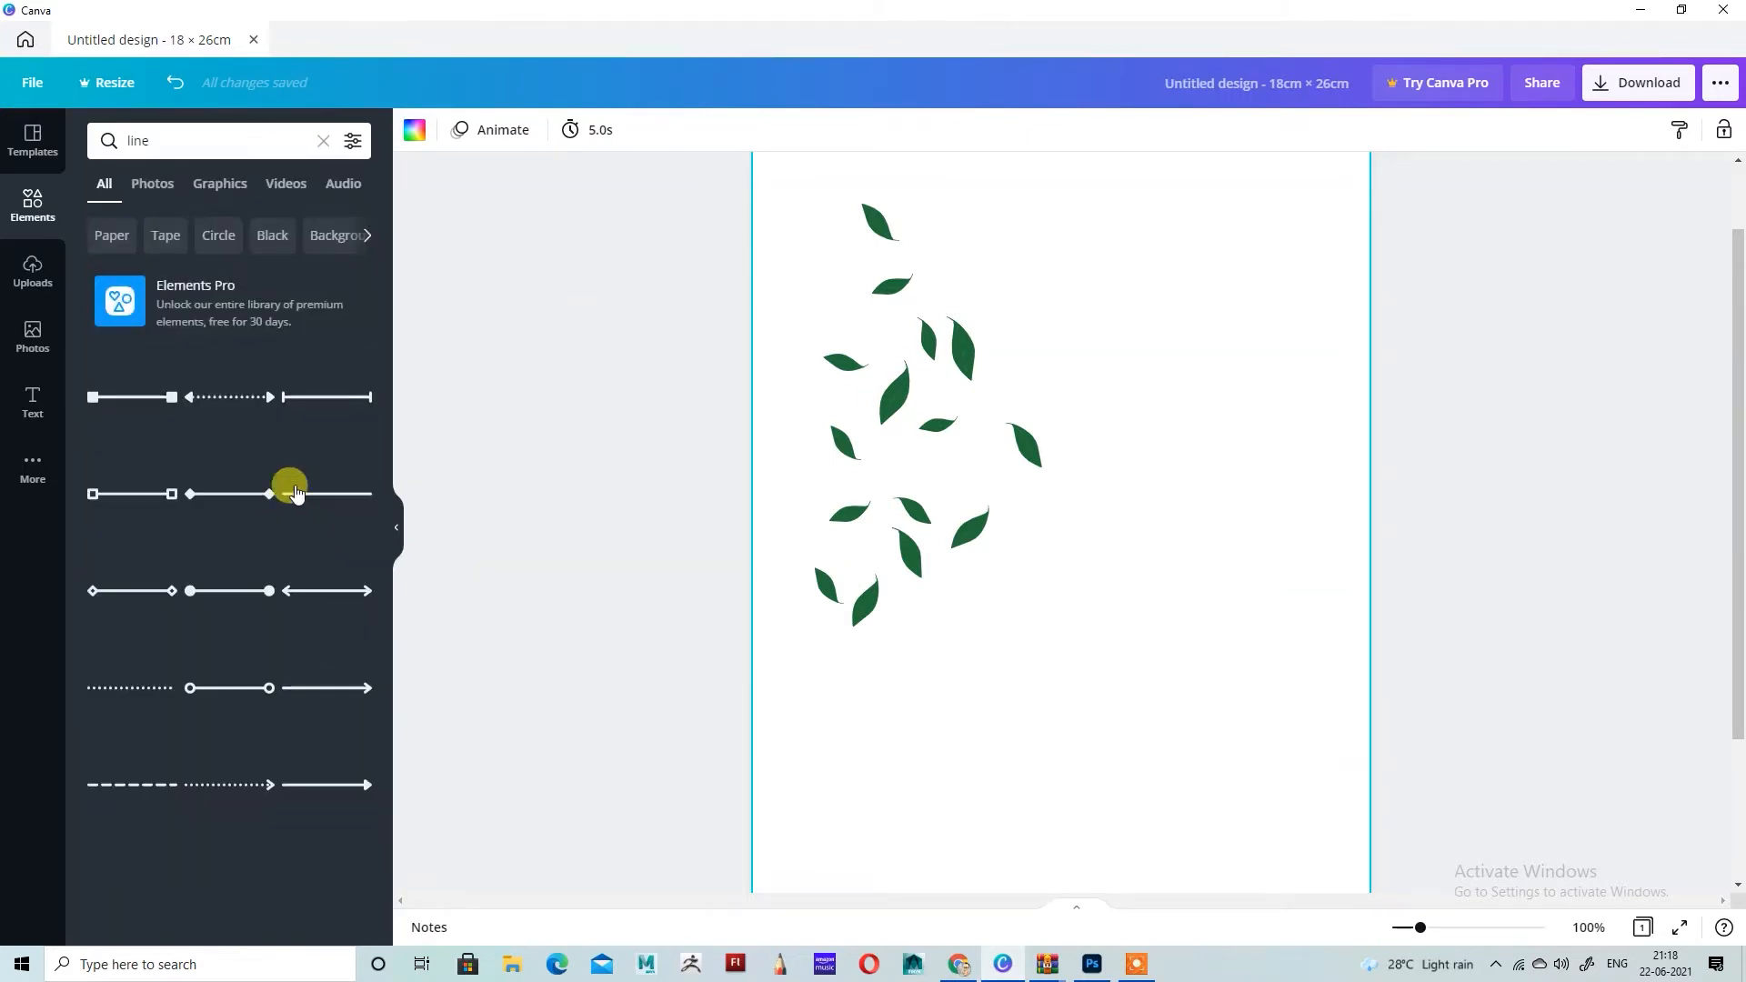
left_click(330, 487)
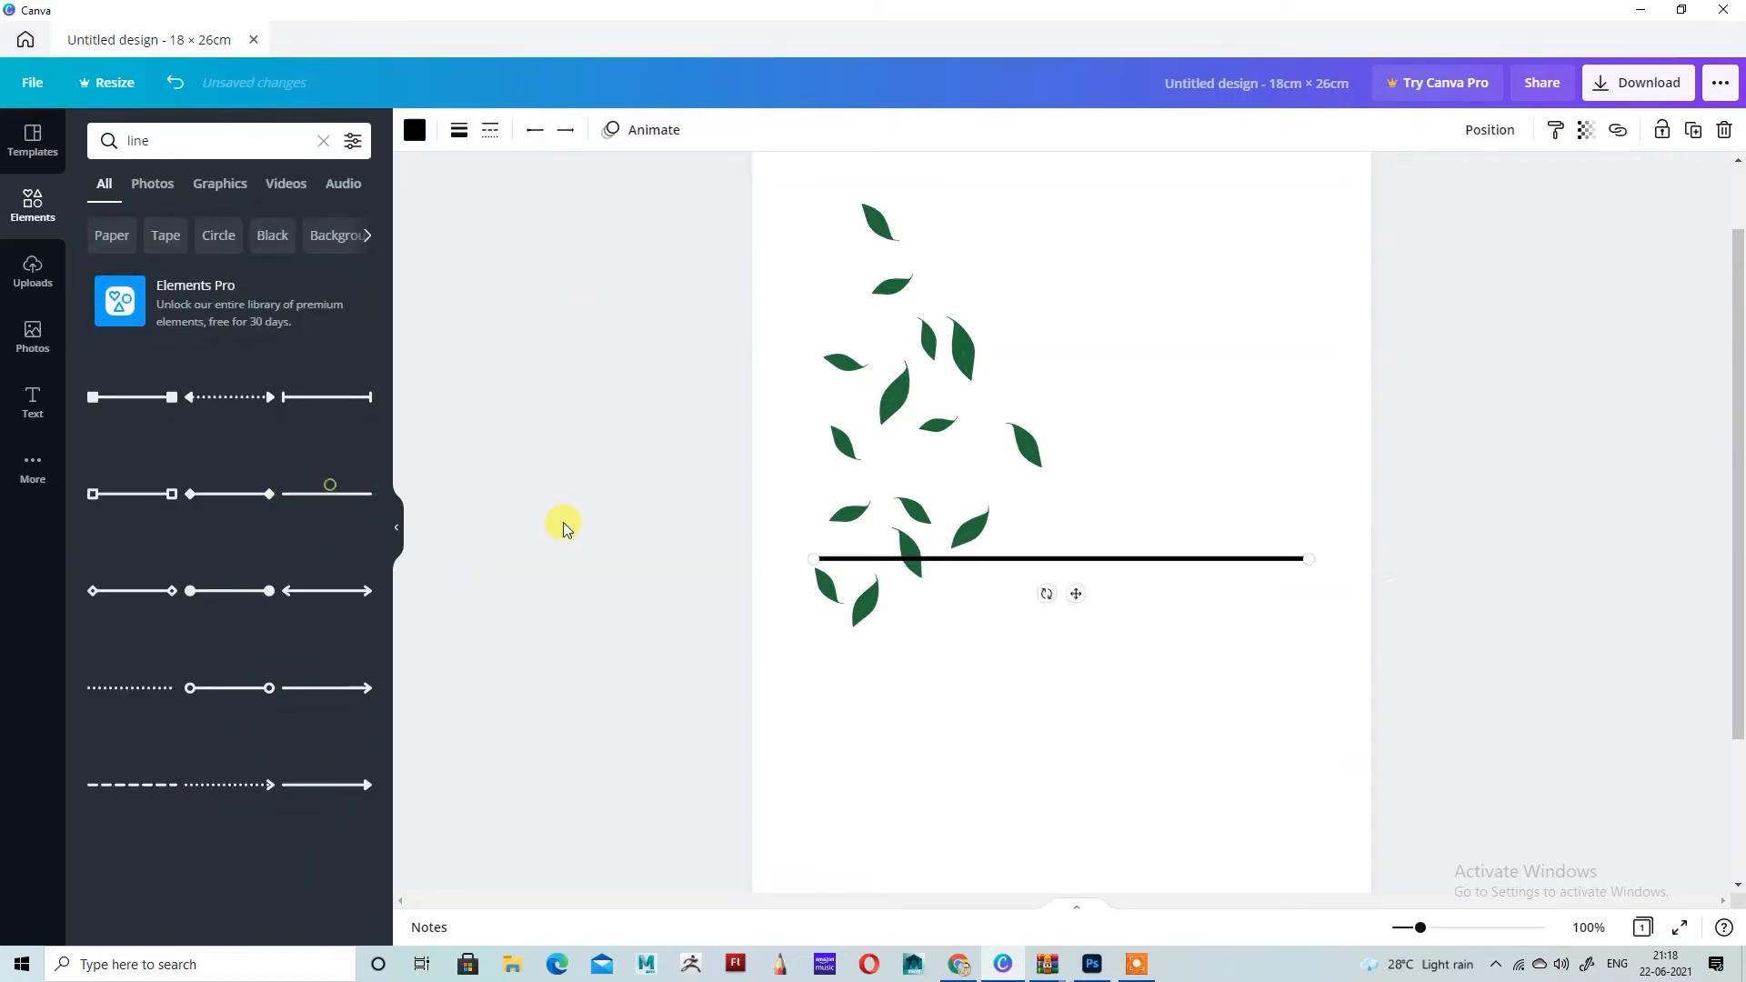
Step: Make the line a short vertical stroke at the page's upper right and attach a short horizontal duplicate at its foot
scroll(1281, 333, "up", 1)
left_click_drag(814, 650, 1107, 326)
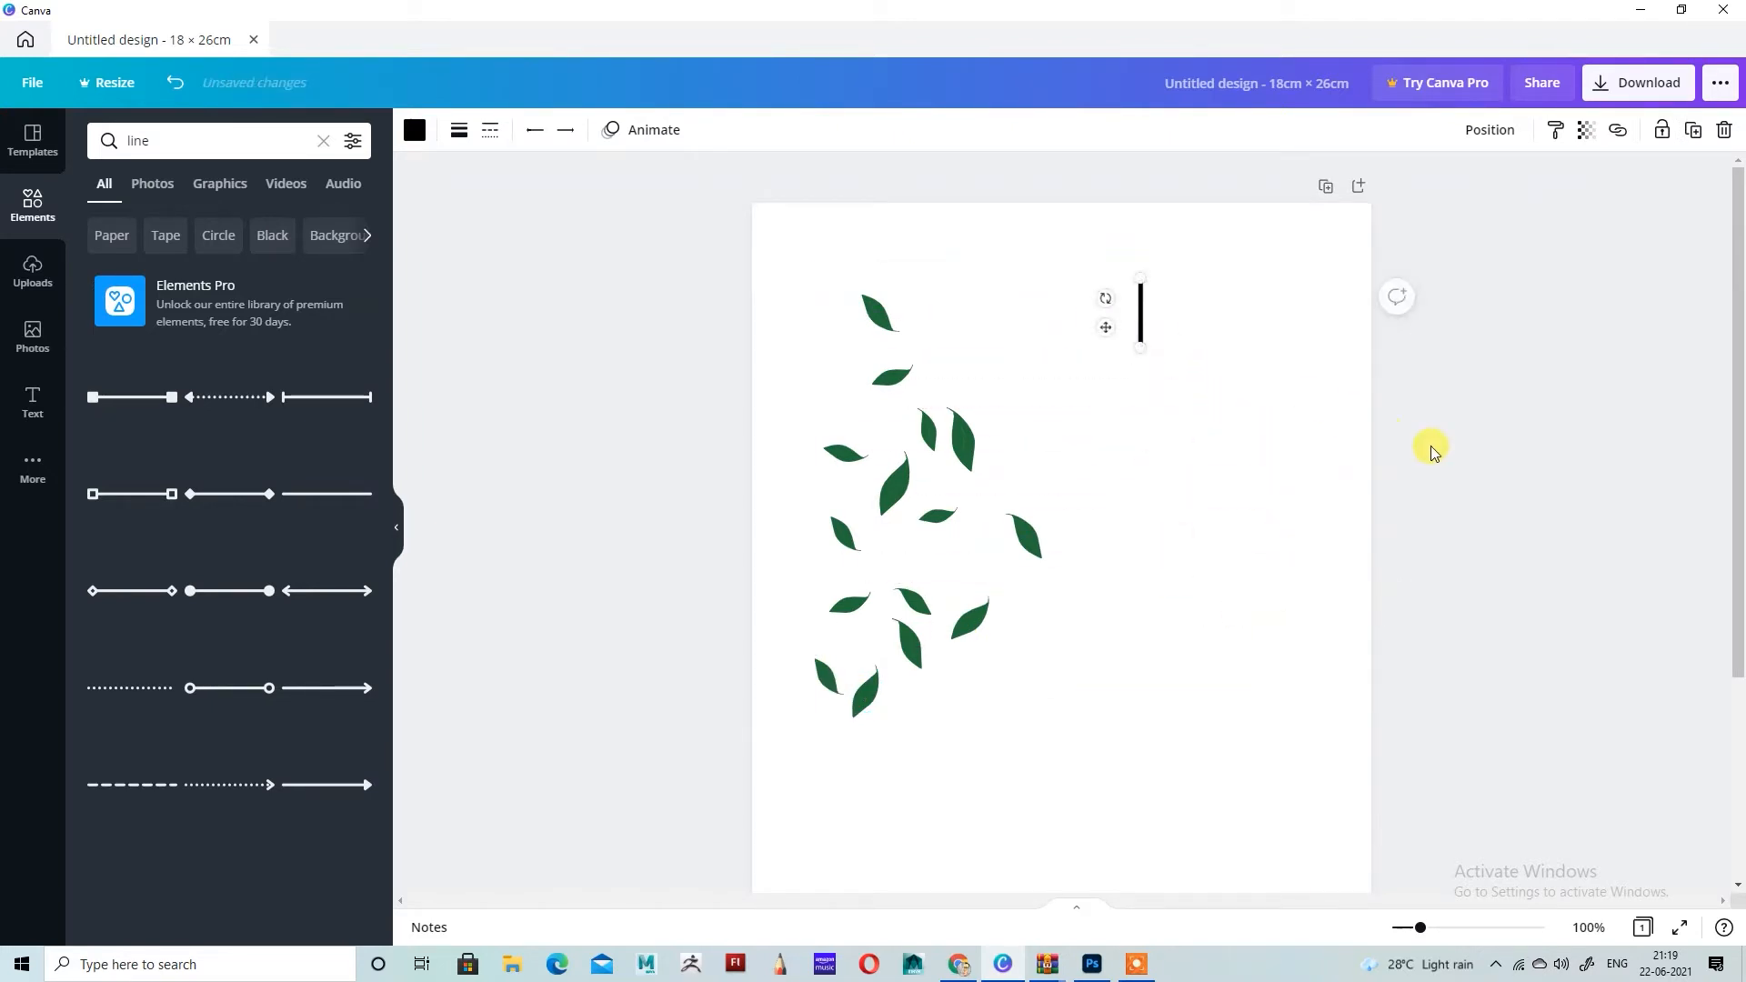
key("ctrl+plus")
key("ctrl+plus")
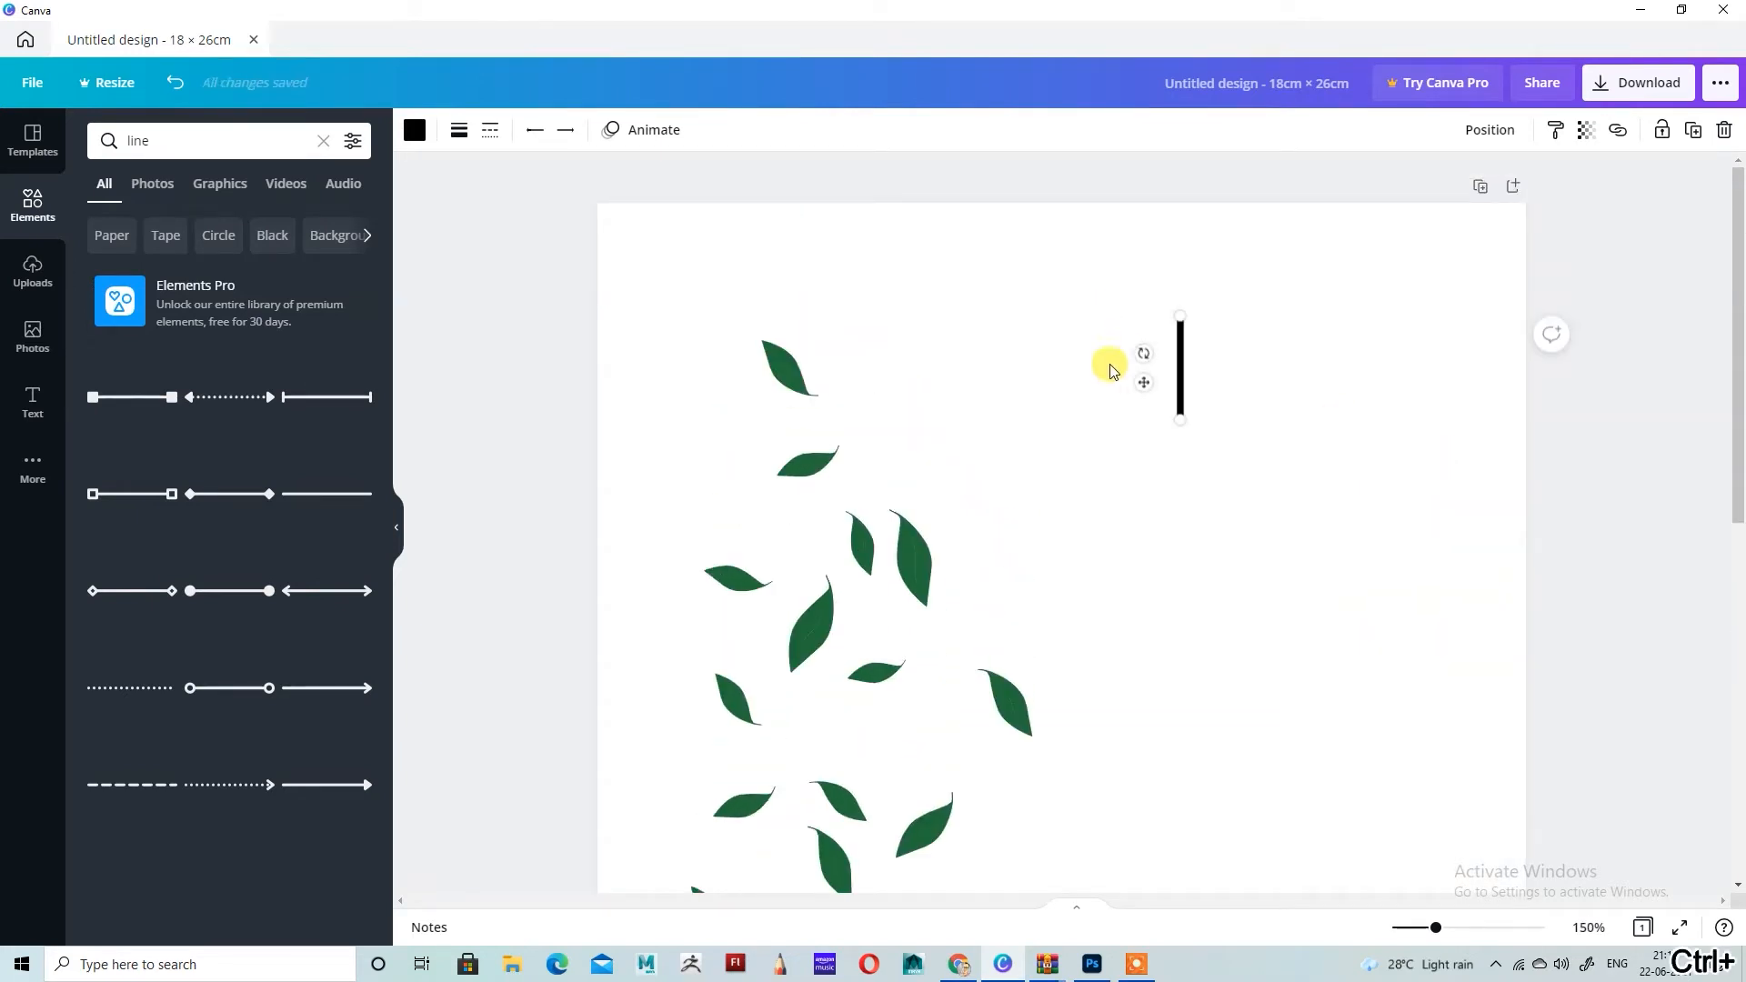
left_click(1694, 132)
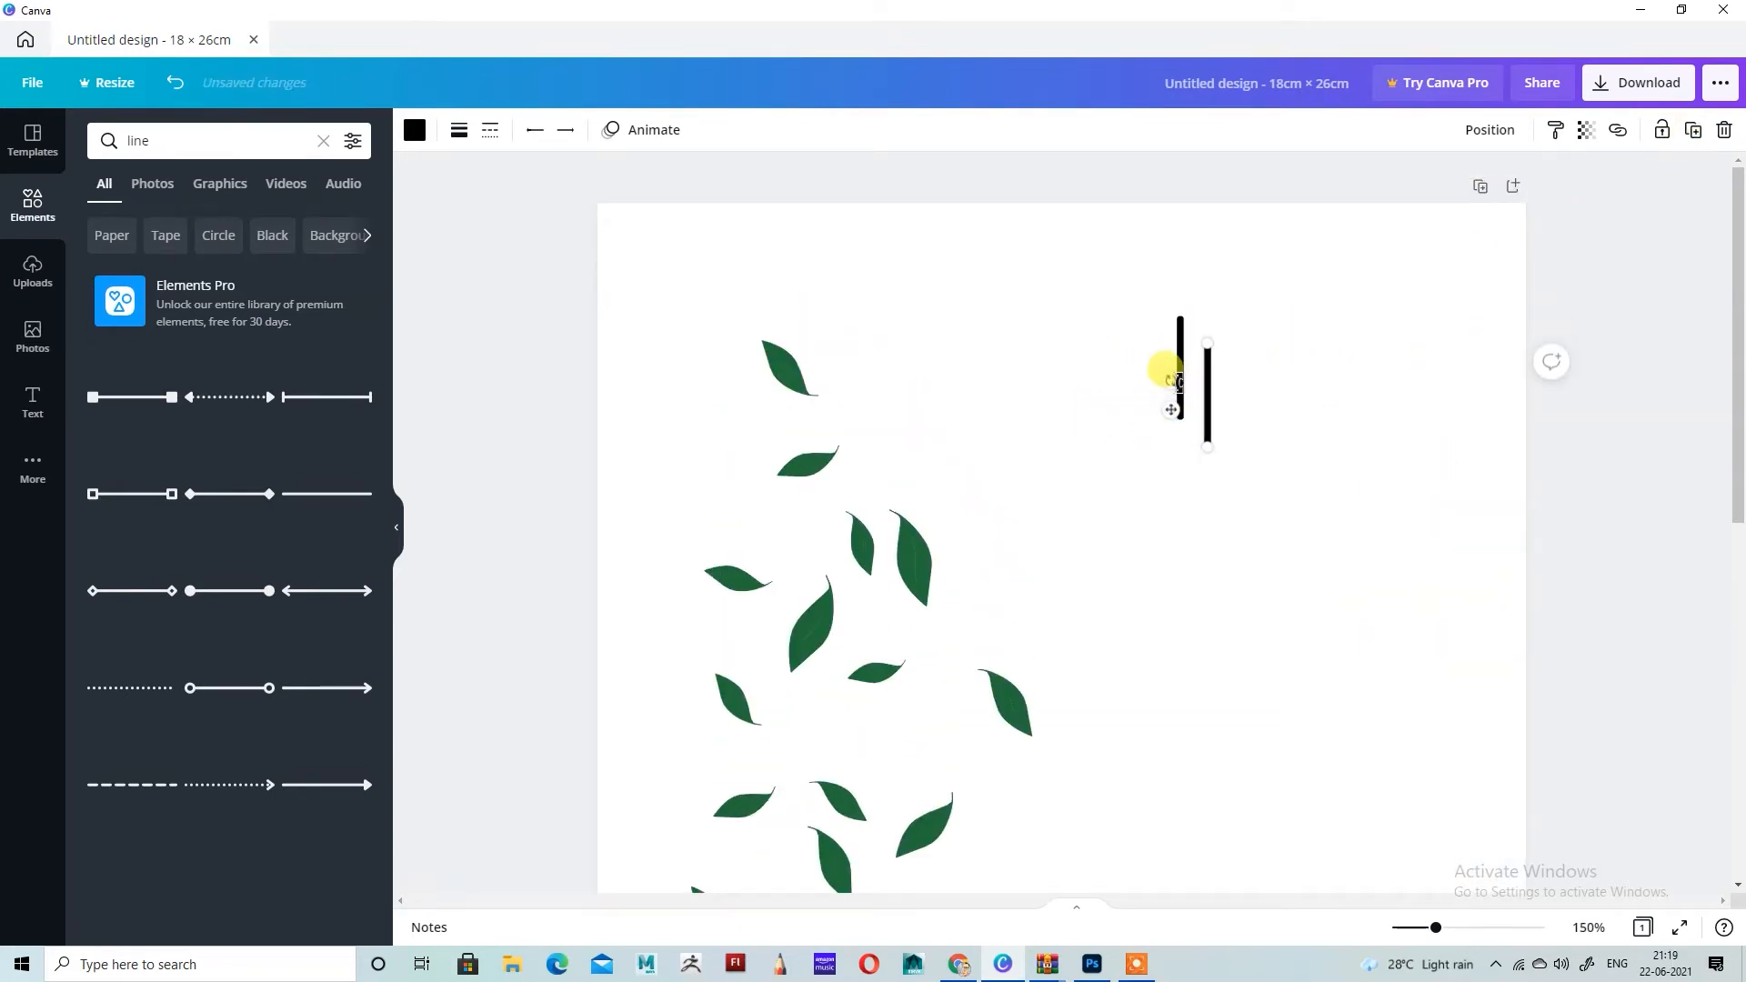
left_click_drag(1175, 380, 1206, 419)
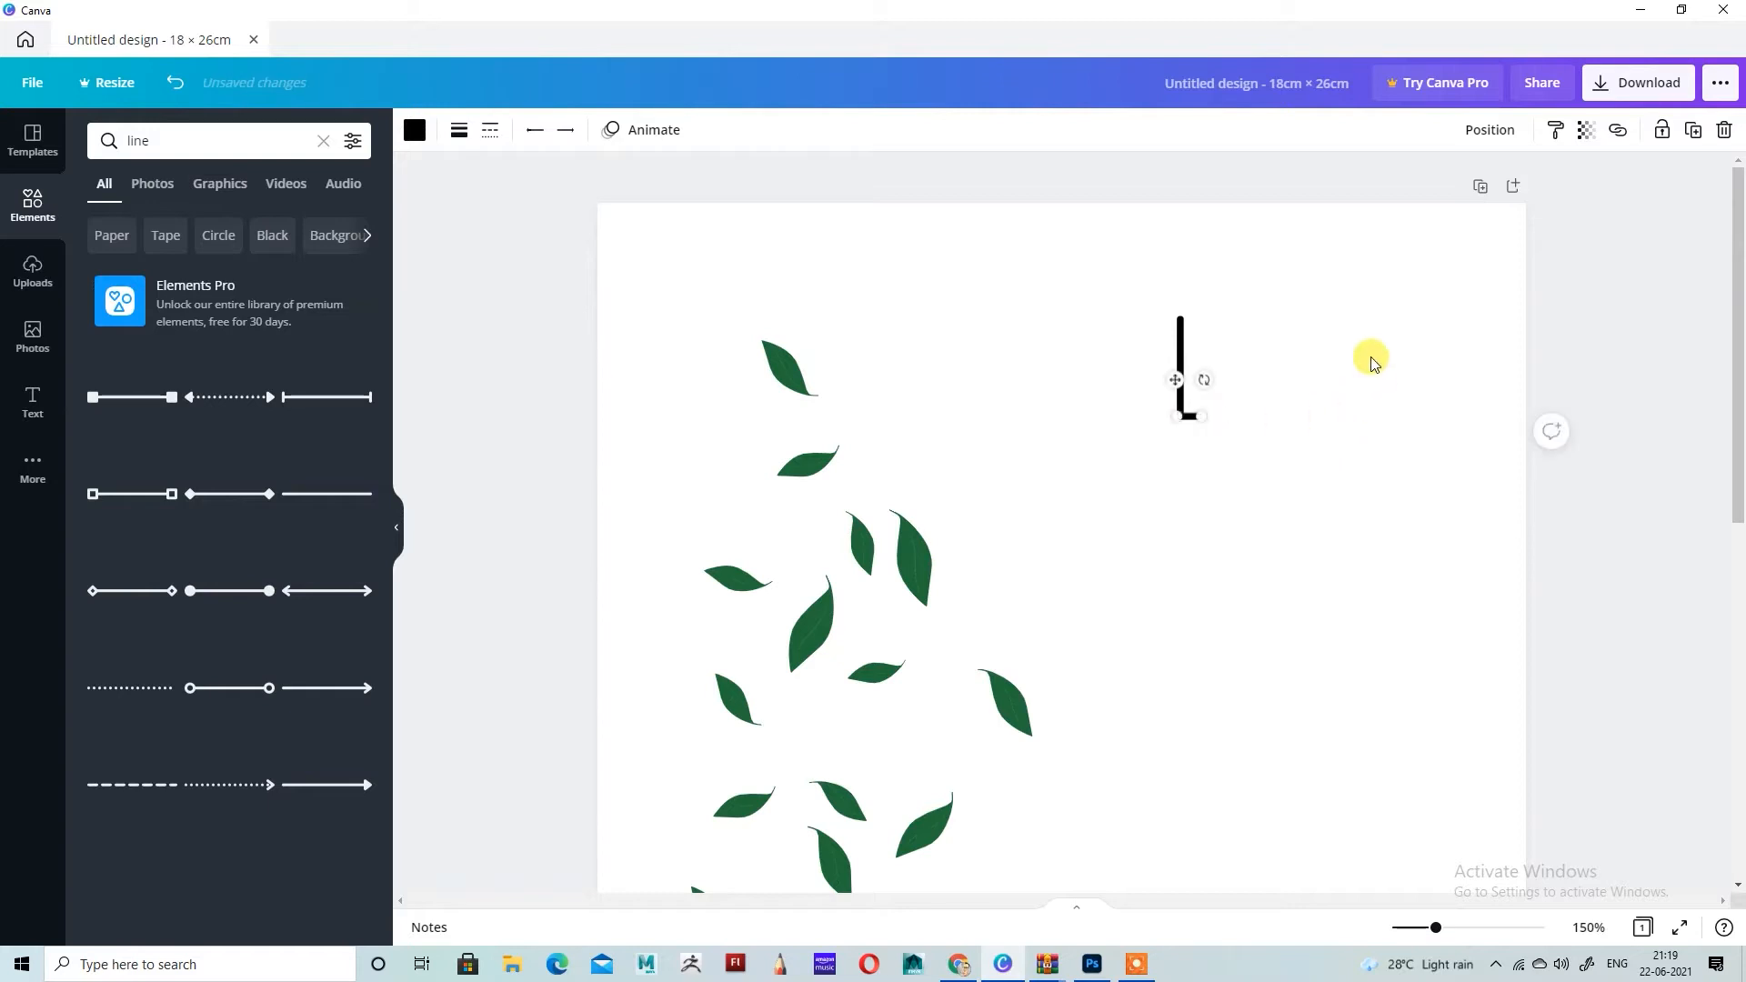
Step: Duplicate the vertical stroke and align the copy with the free end of the short base line
left_click(1271, 288)
left_click(1184, 355)
left_click(1694, 130)
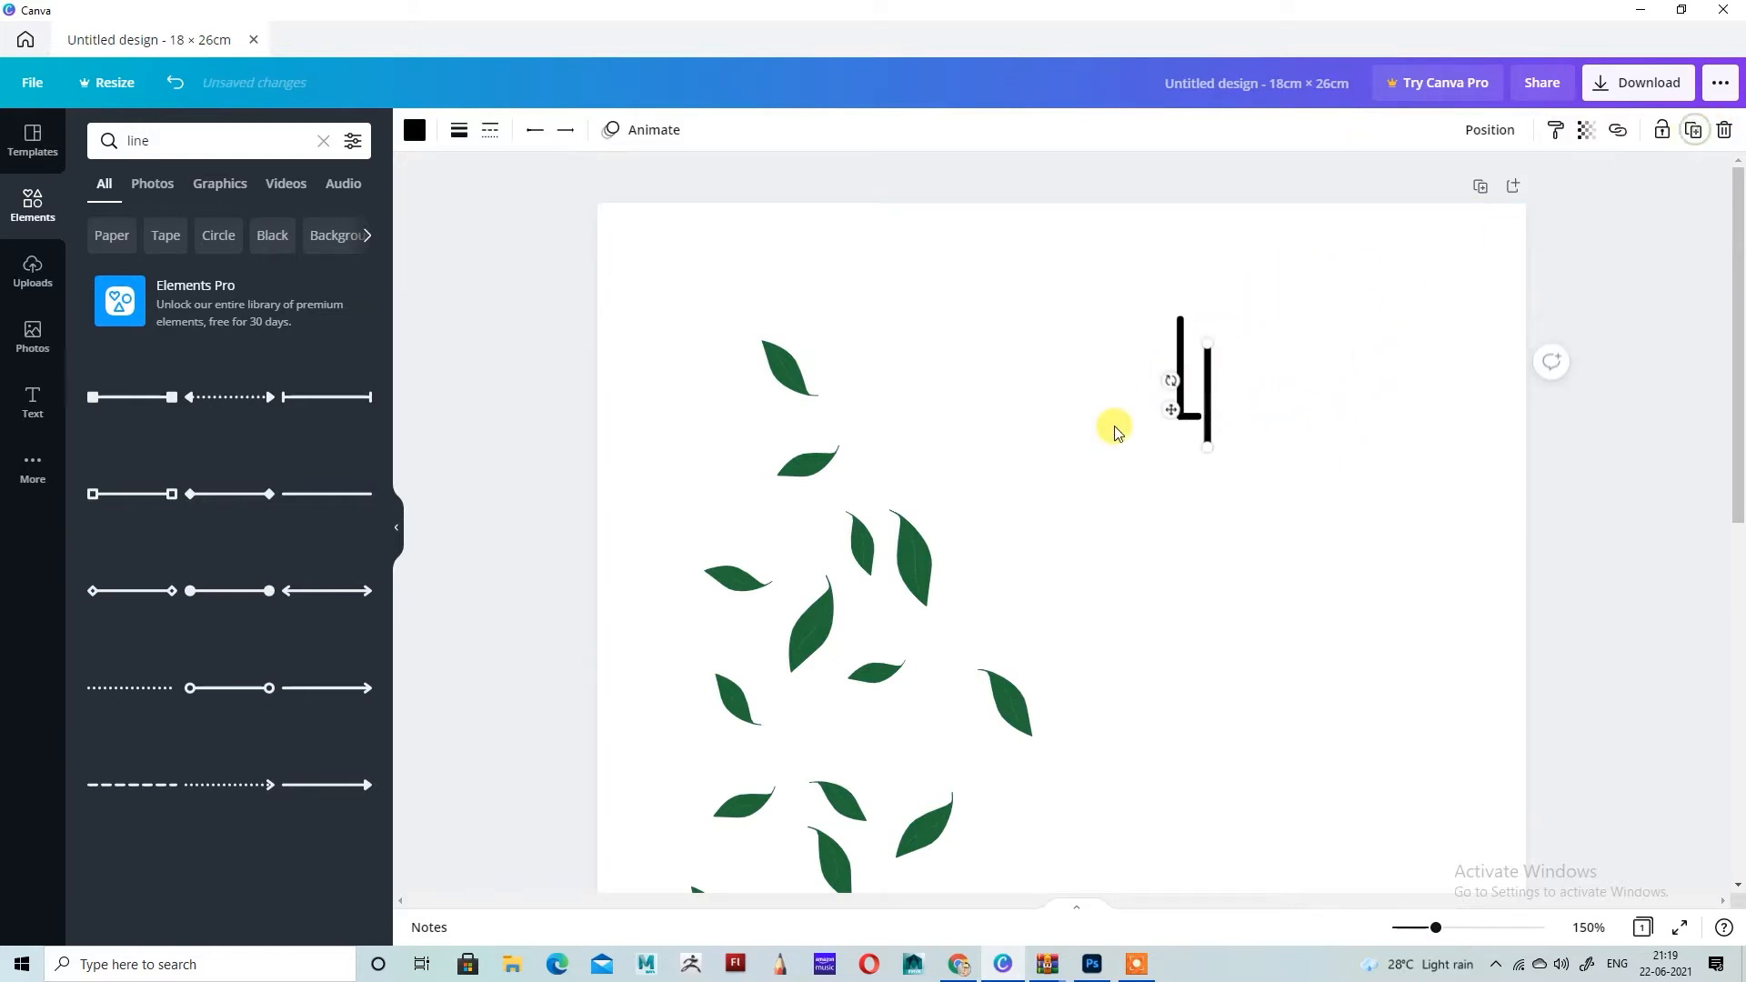
left_click_drag(1172, 409, 1166, 379)
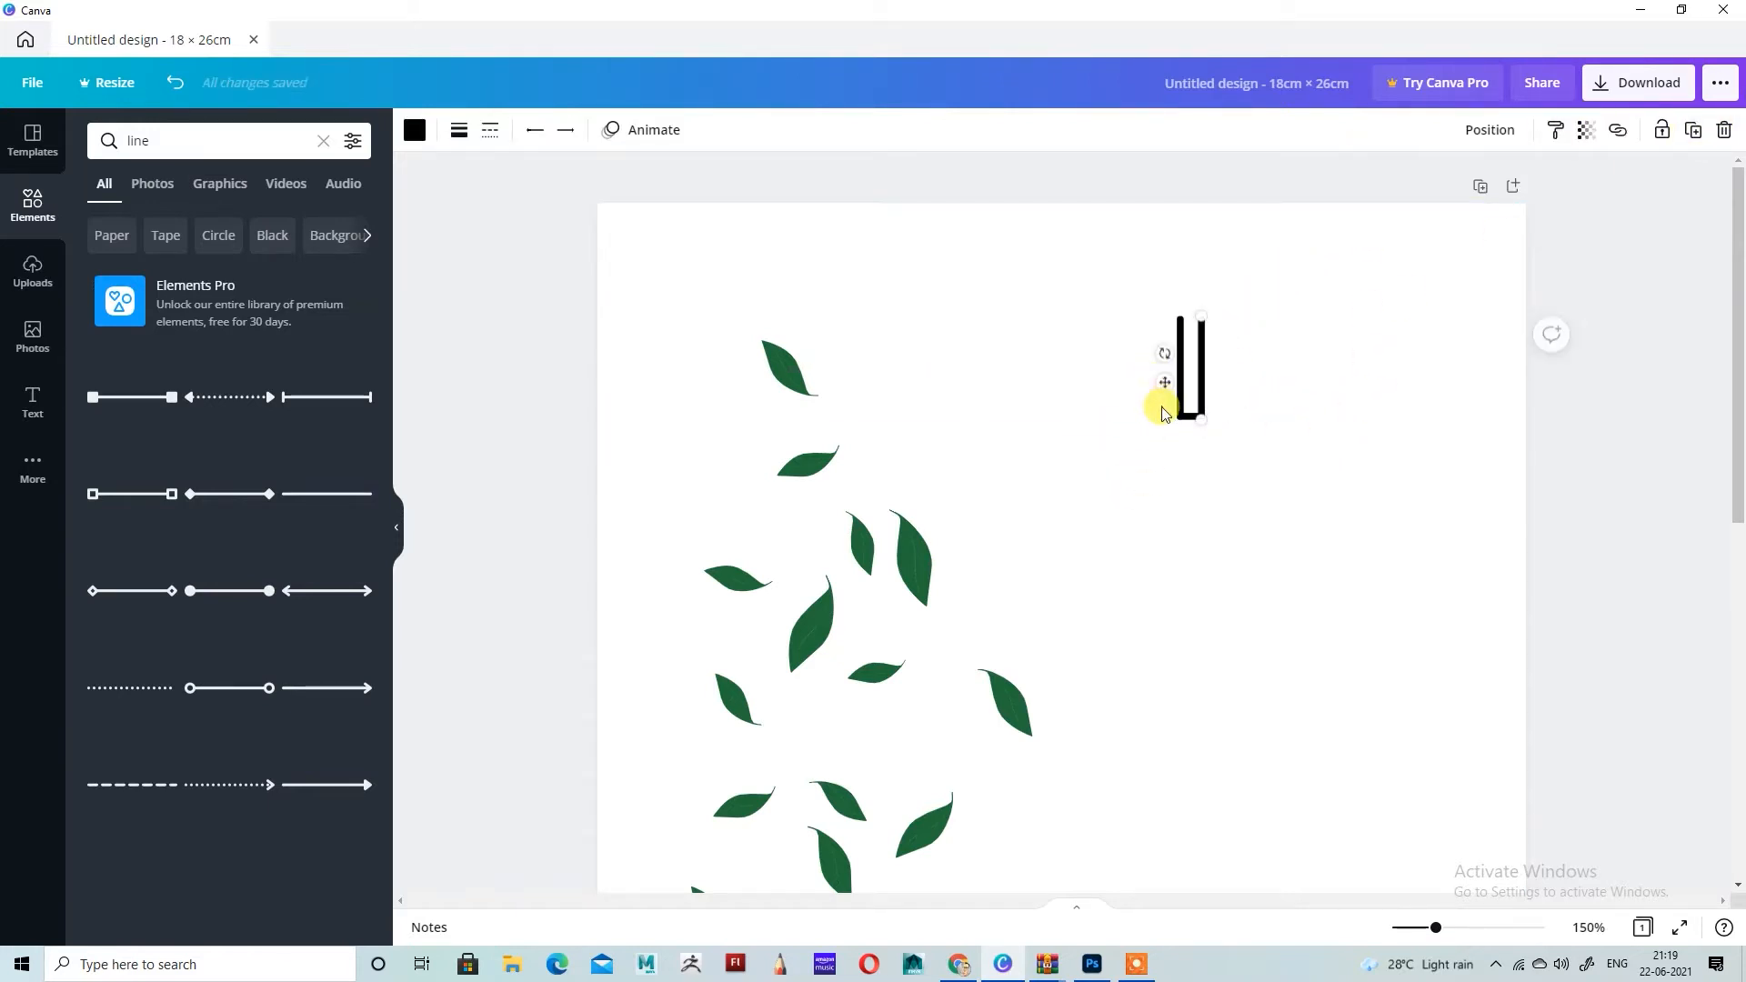
Step: Duplicate the vertical stroke, turn the copy diagonal and attach it to the top of the outer left stroke
left_click(1693, 130)
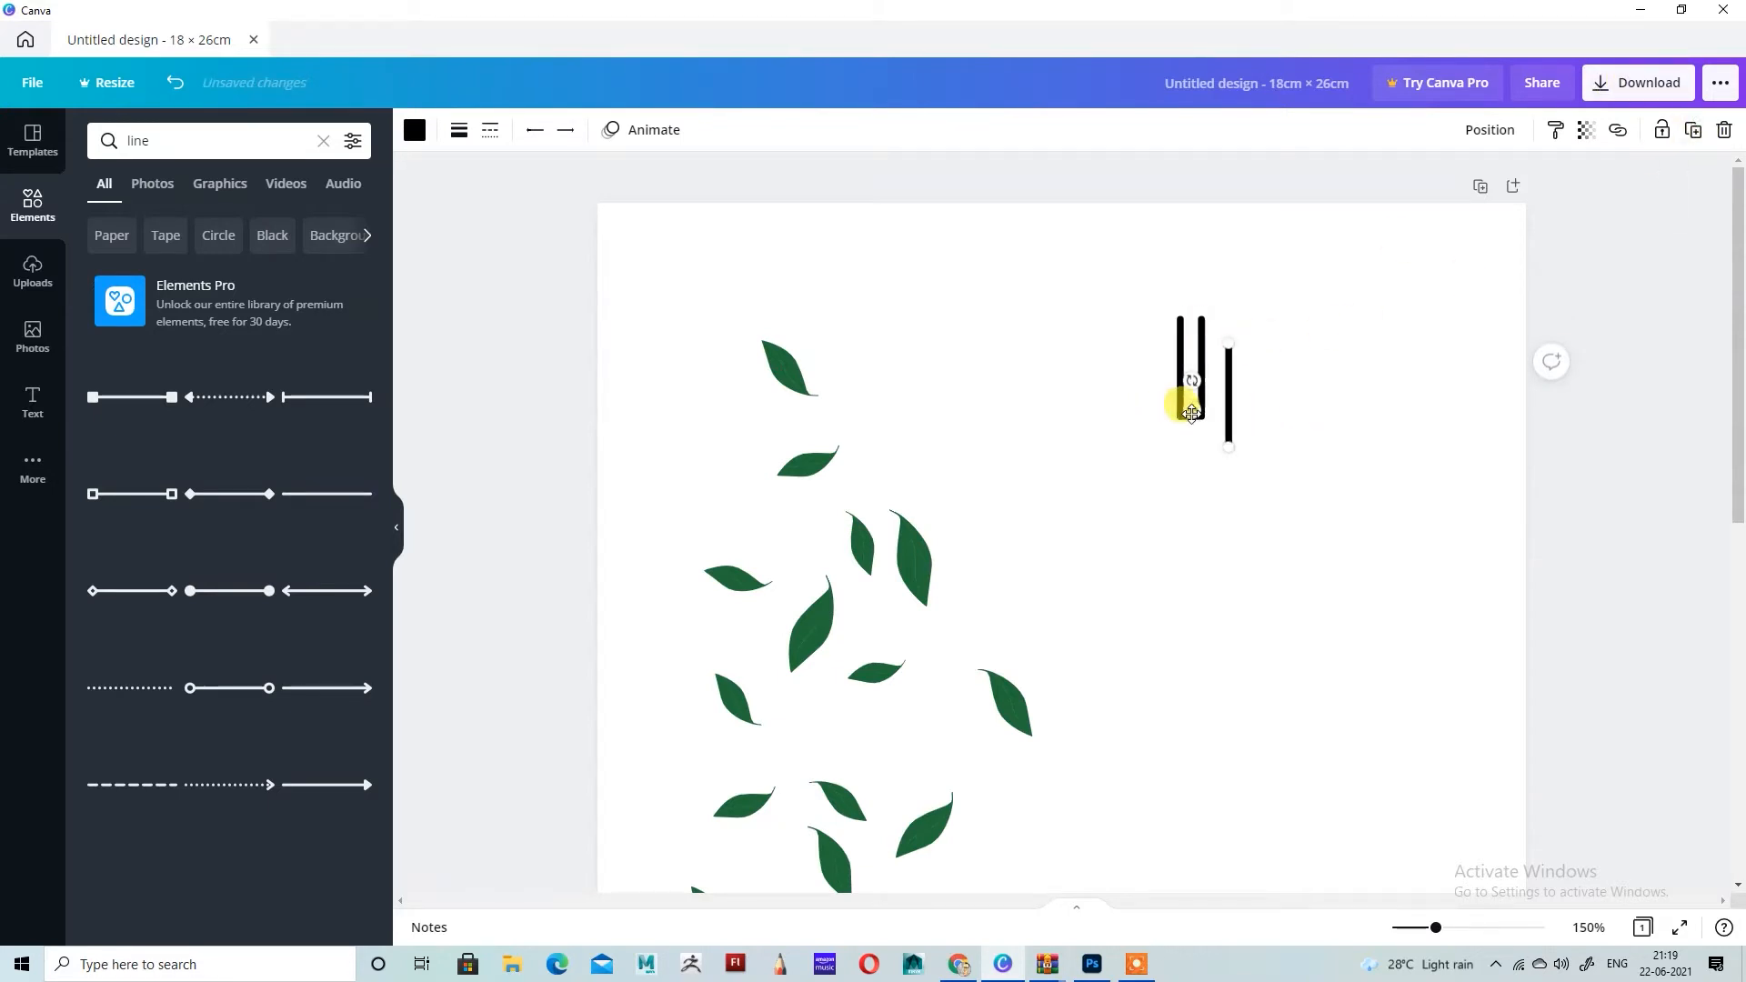
left_click_drag(1192, 414, 1014, 532)
key("ctrl+plus")
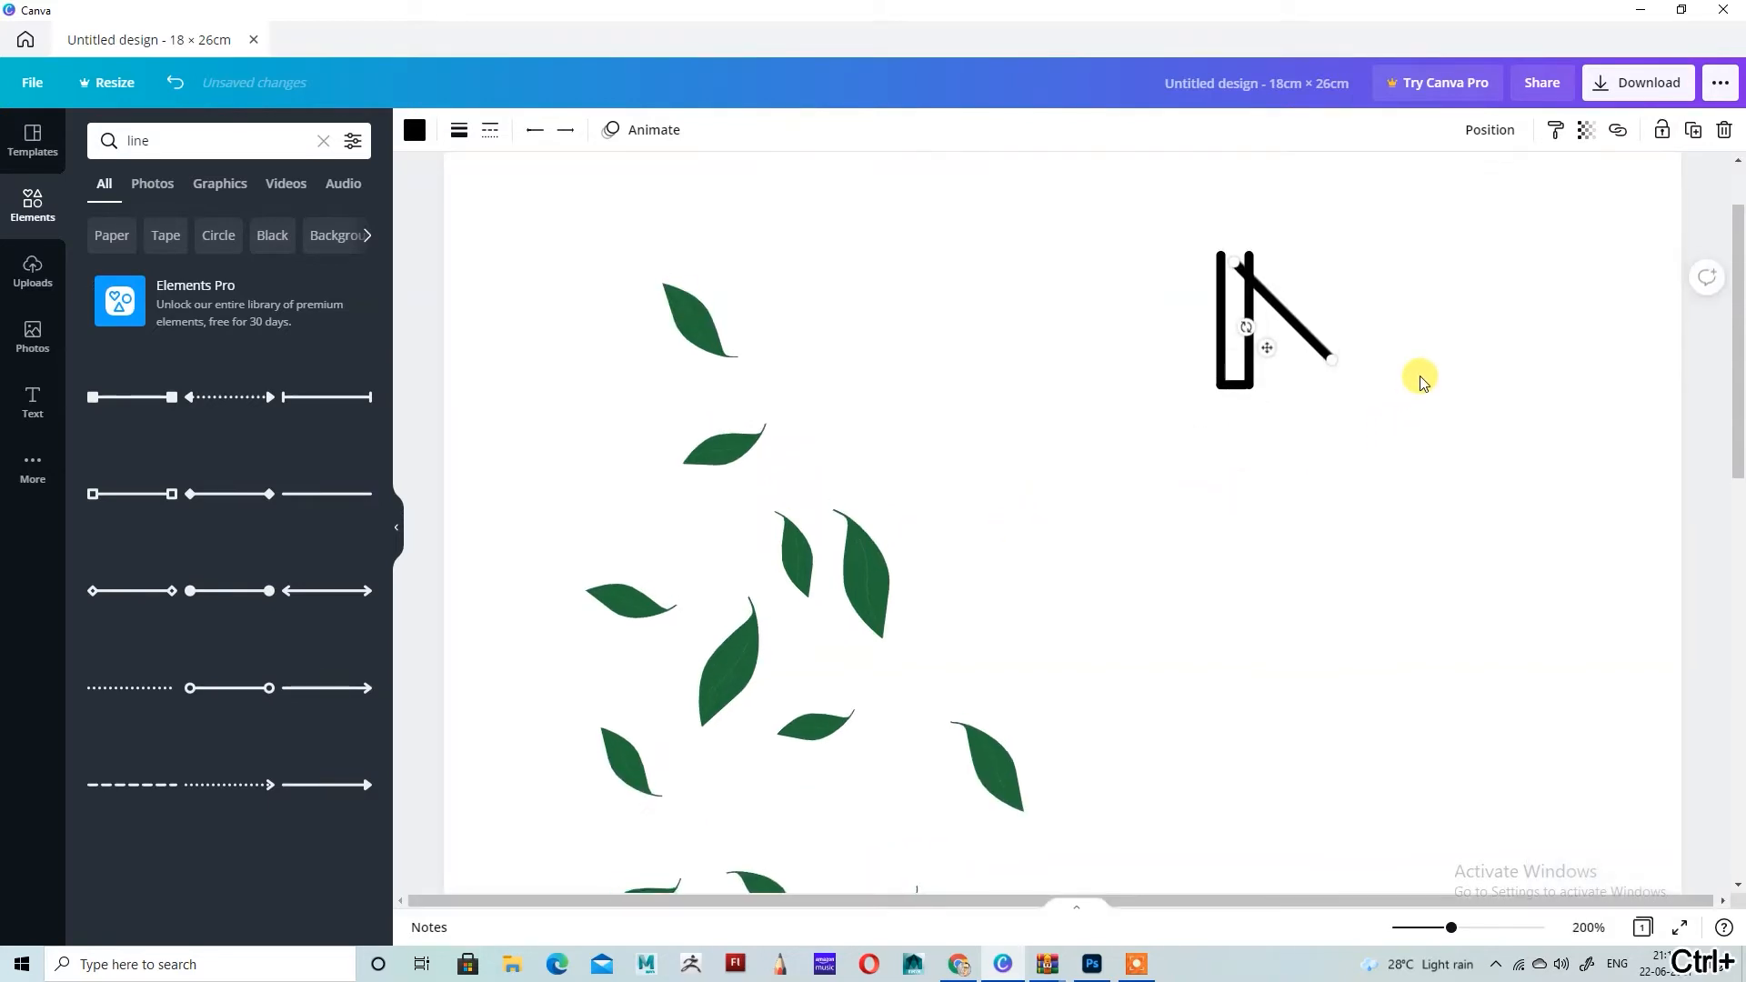
mouse_move(1229, 366)
left_mouse_down()
mouse_move(1255, 360)
mouse_move(1240, 344)
mouse_move(1221, 355)
mouse_move(1249, 390)
left_mouse_up()
left_click(1453, 434)
left_click(1247, 384)
left_click(1411, 405)
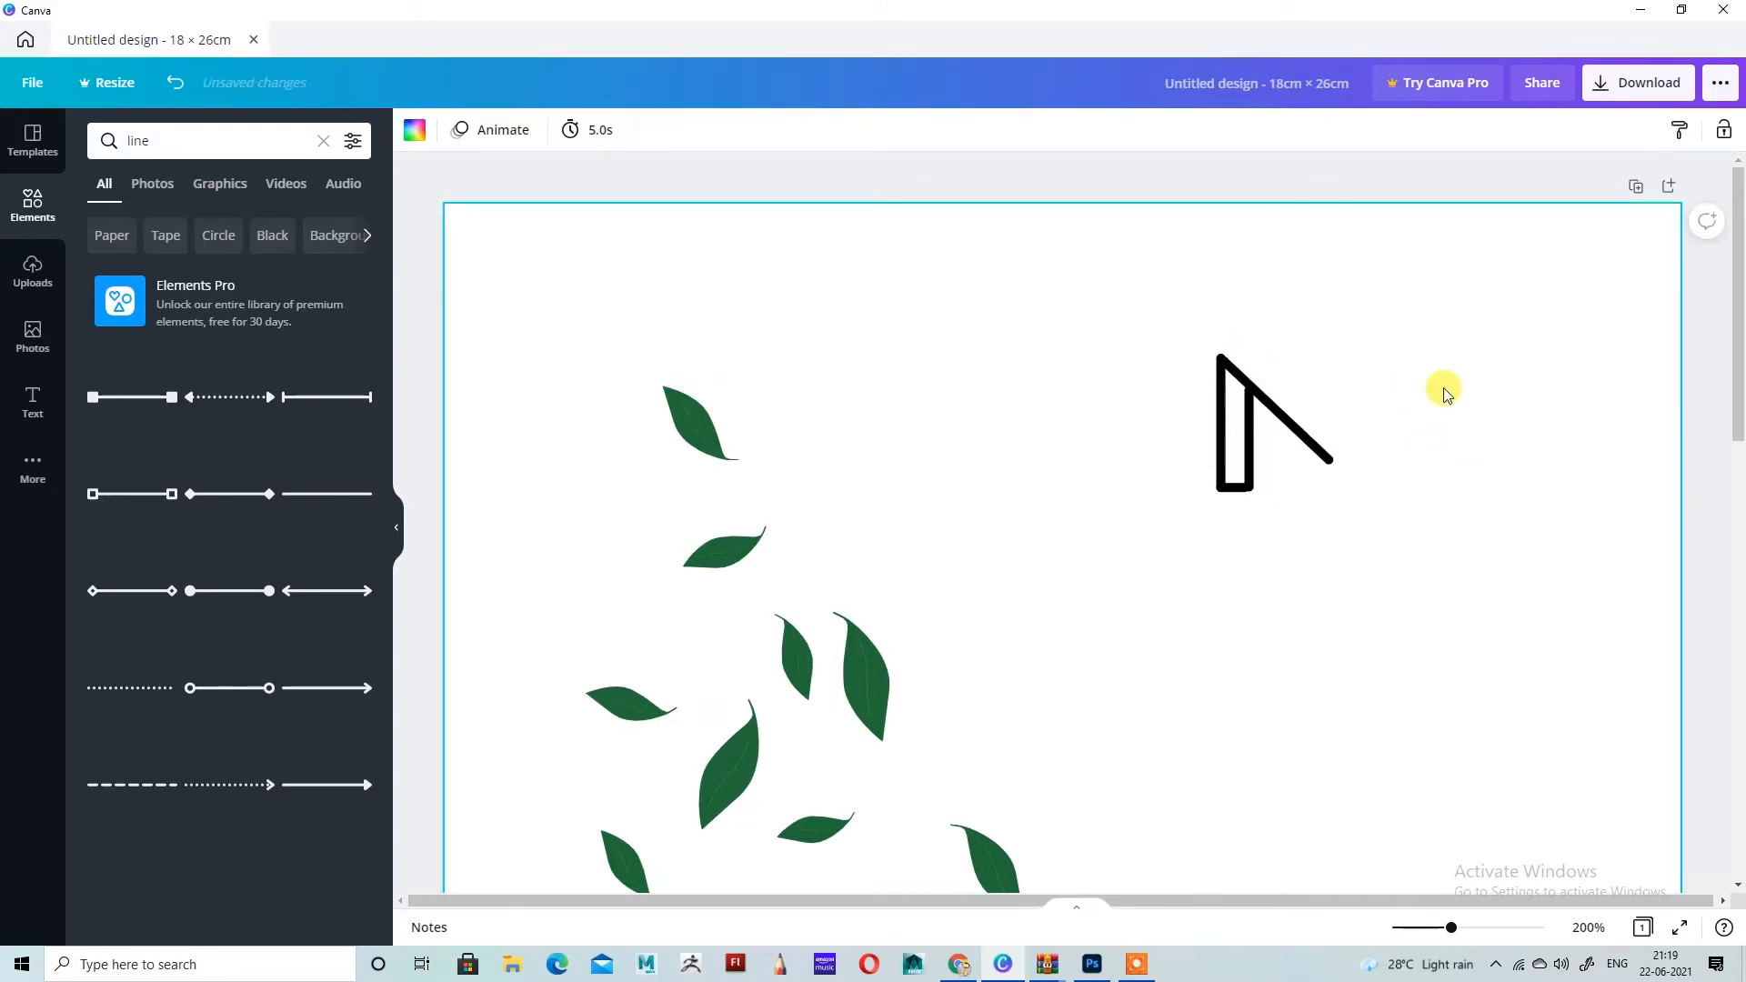
Step: Trim the top of the inner vertical stroke so it ends at the diagonal line
key("ctrl+plus")
left_click(1341, 343)
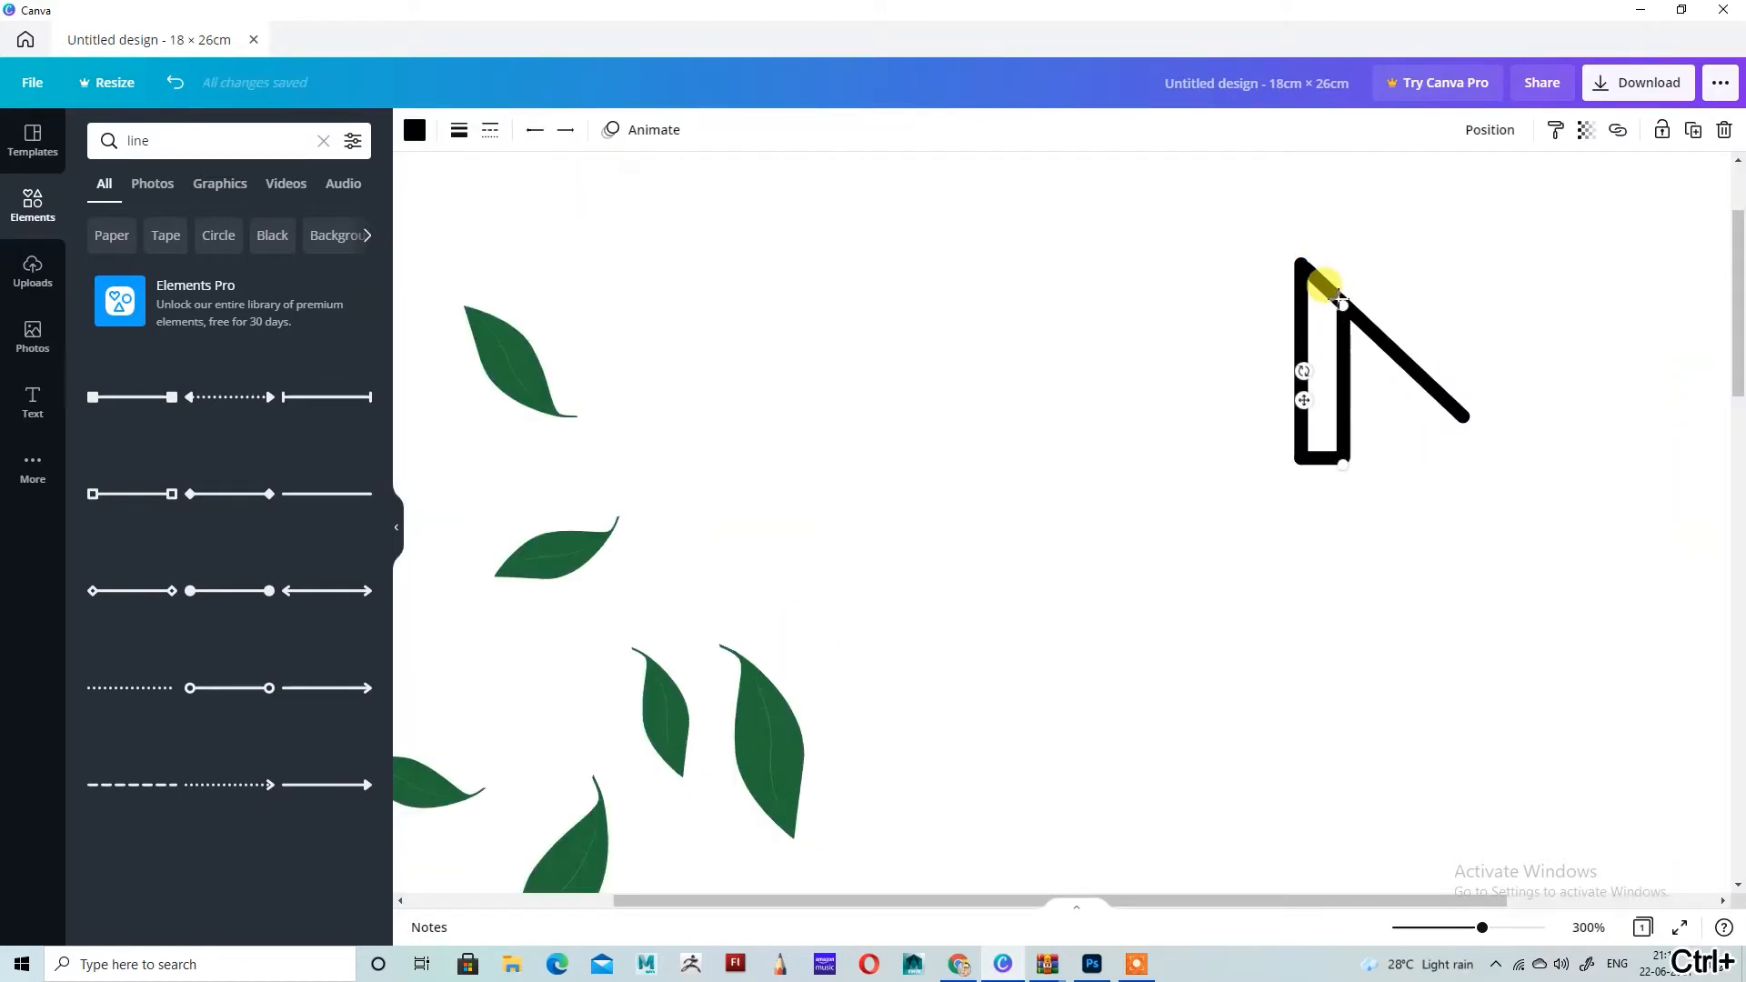
left_click(1496, 319)
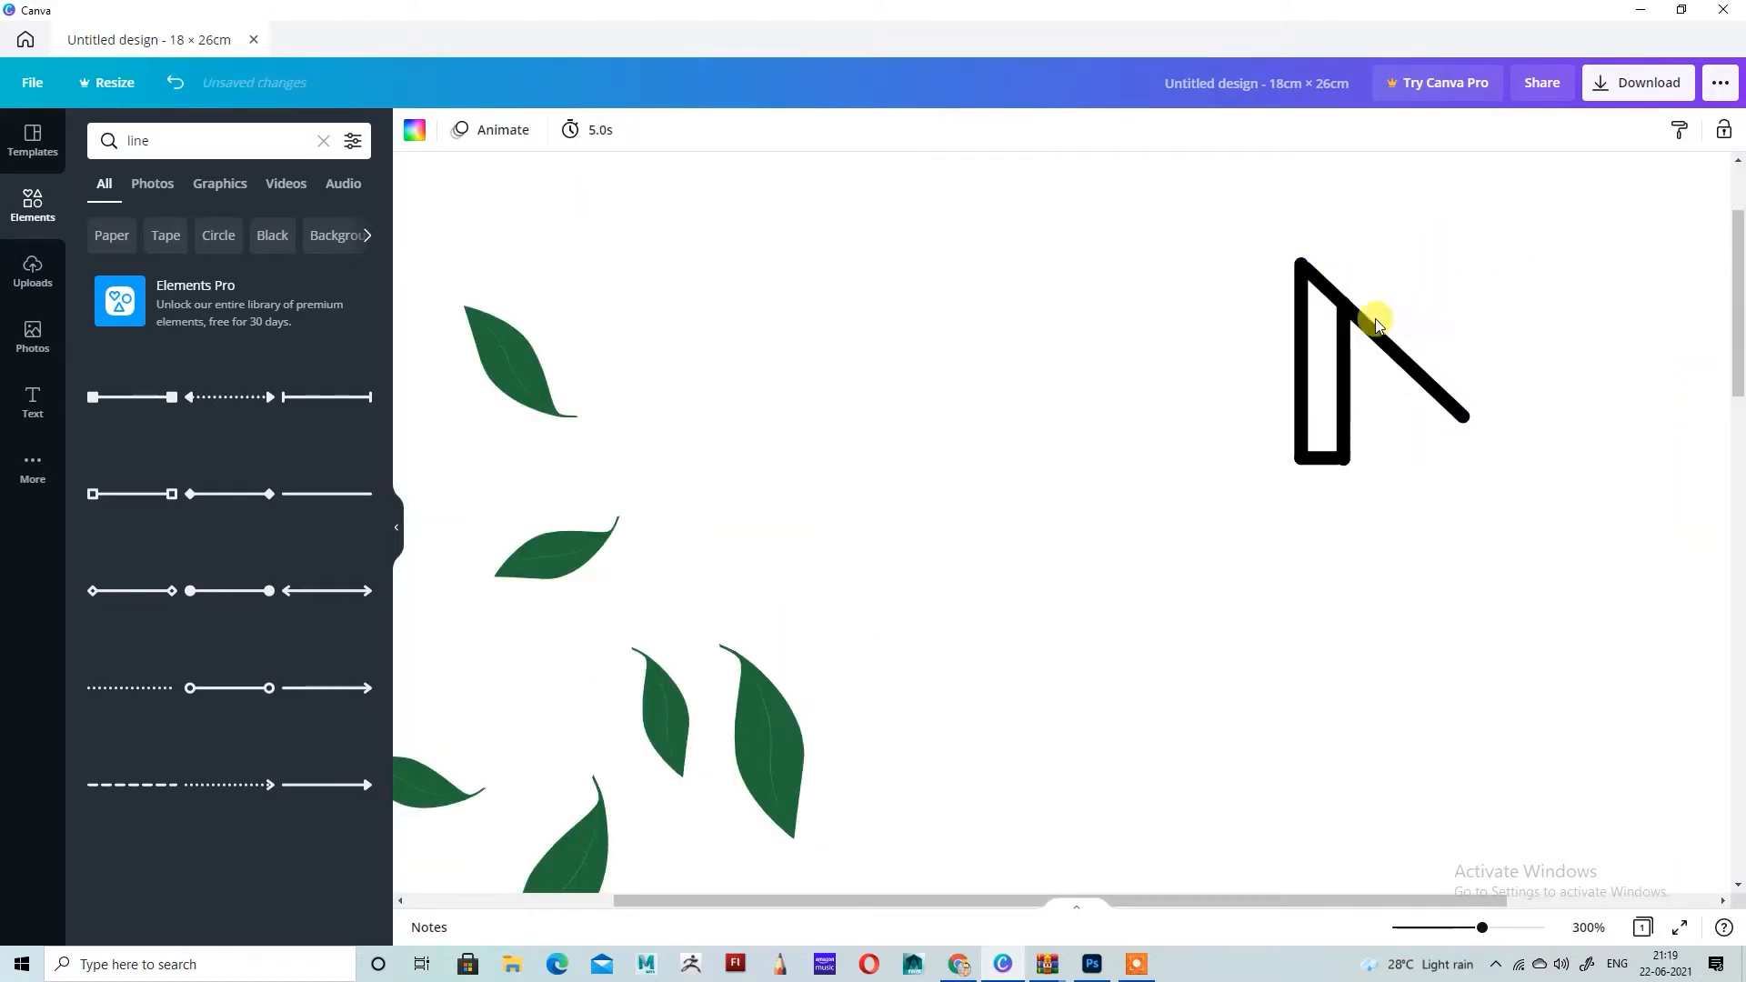
left_click(1346, 339)
left_click_drag(1344, 291, 1343, 303)
left_click(1454, 303)
left_click(1492, 437)
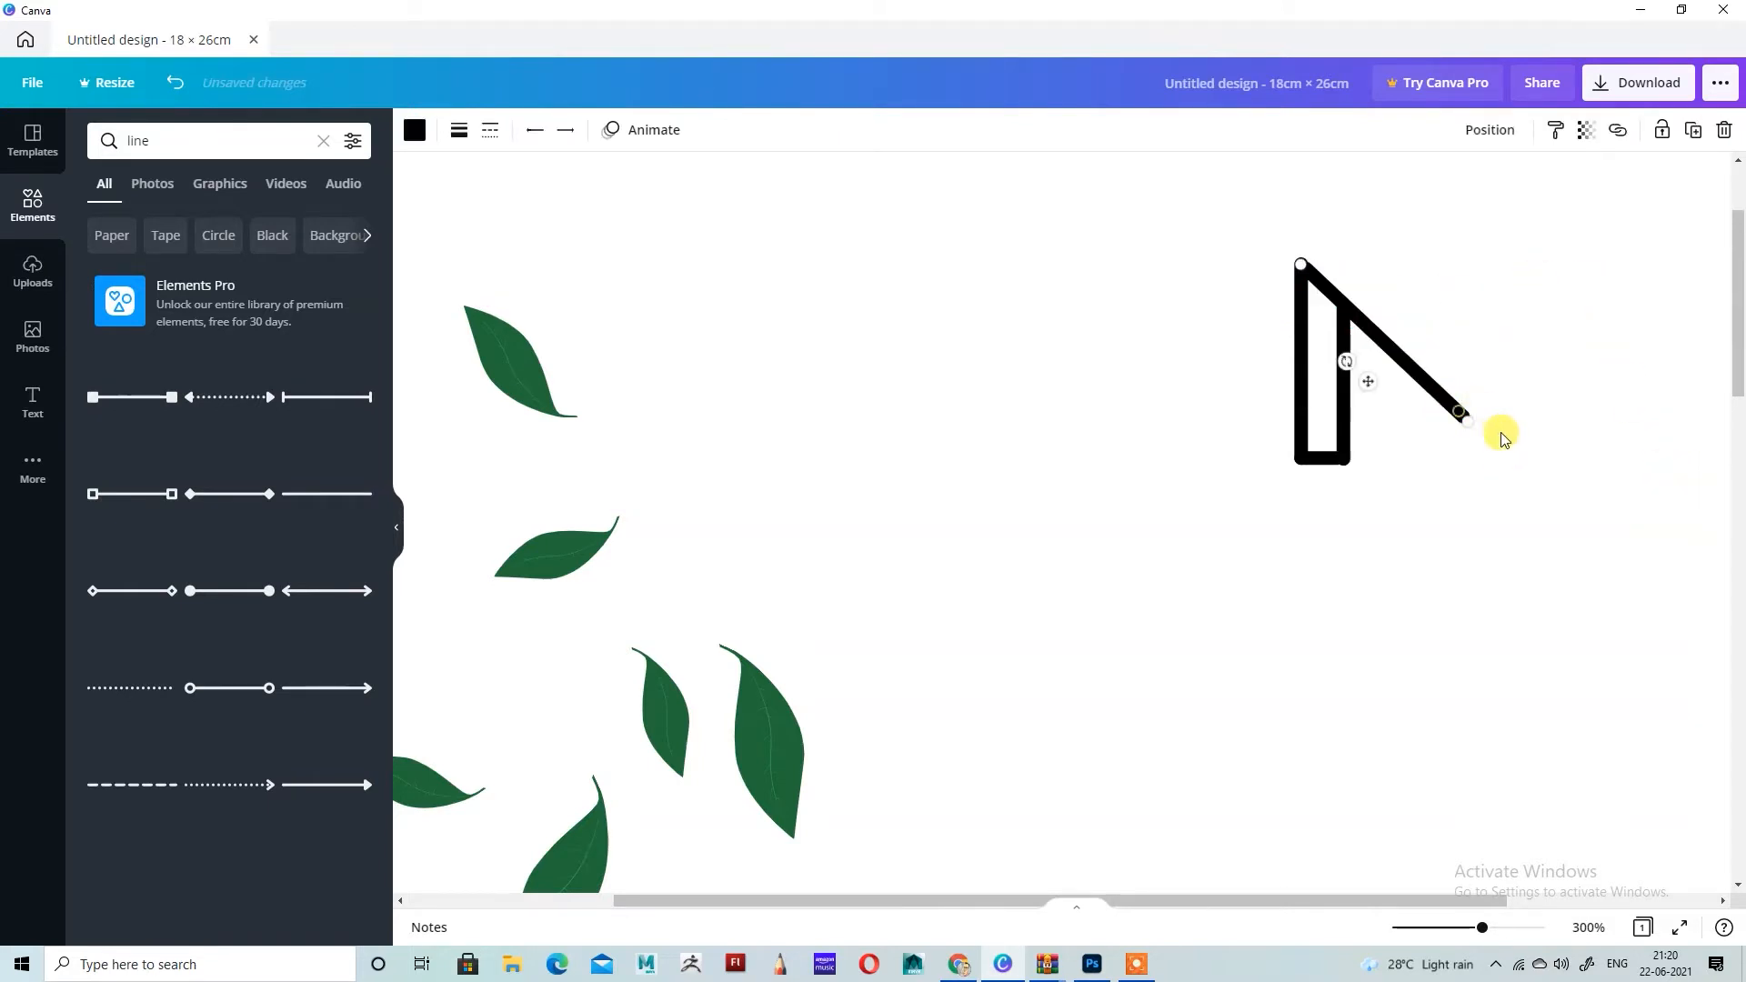
Step: Extend the diagonal line down to the base level and refit the inner vertical stroke's top to it
left_click_drag(1471, 423, 1491, 461)
left_click(1348, 343)
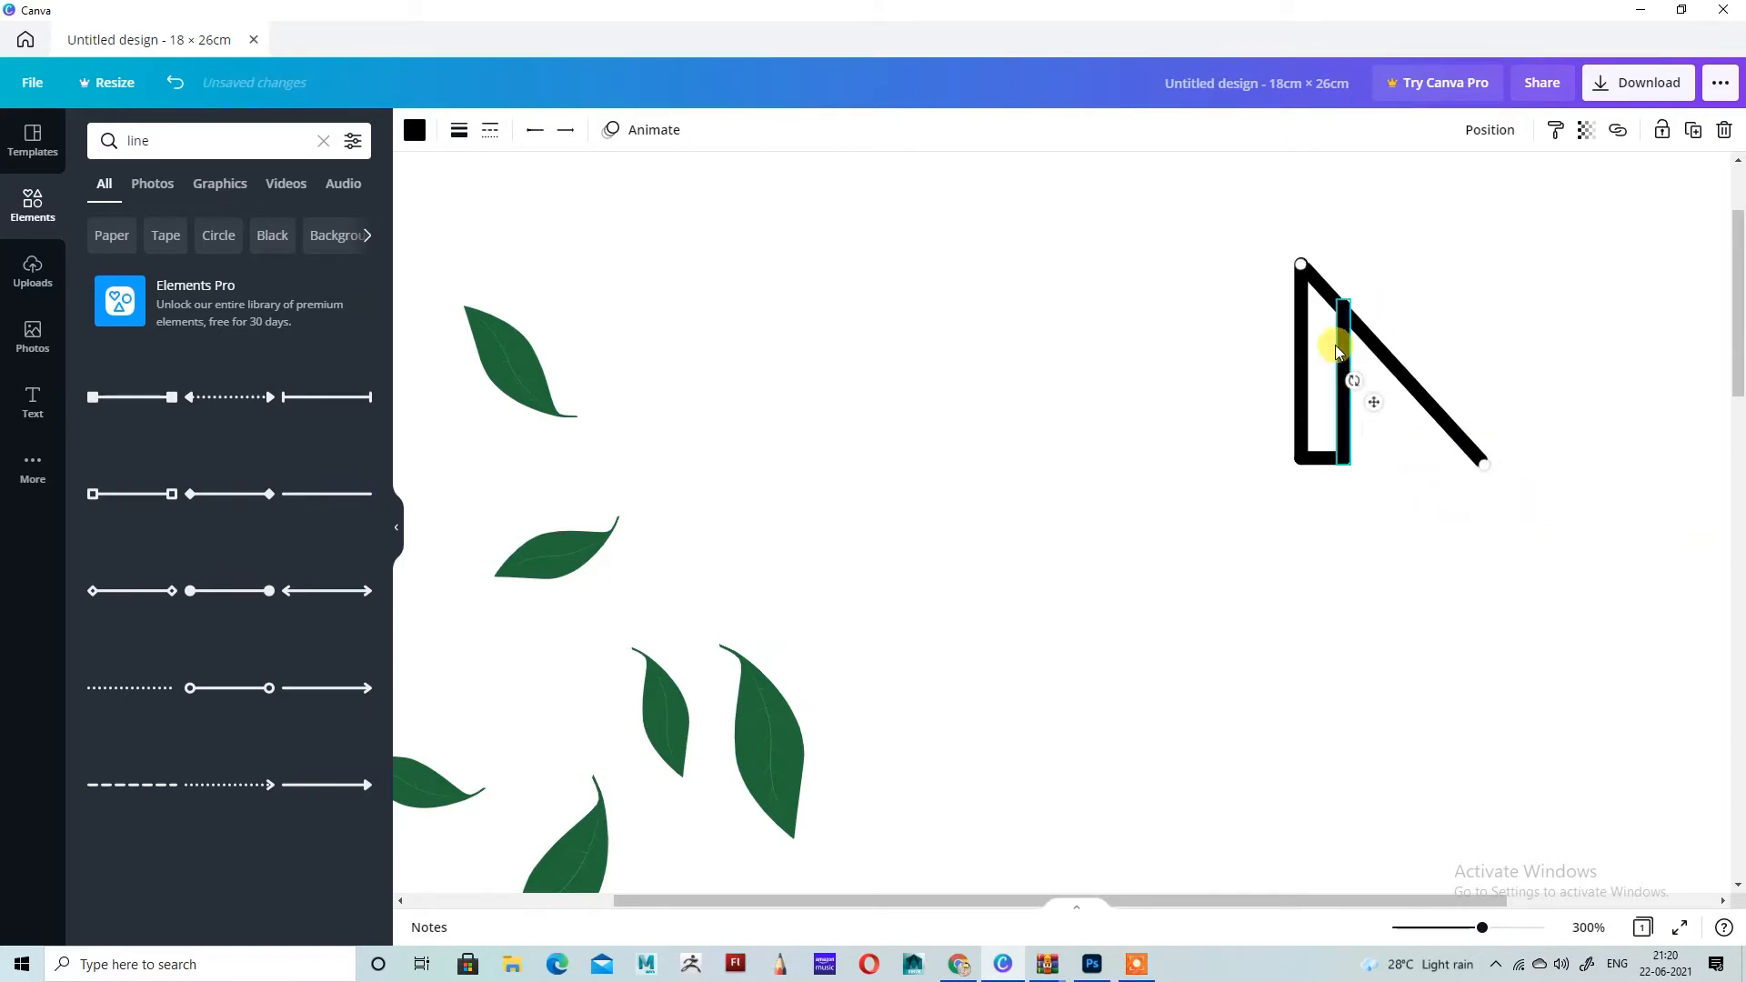
left_click_drag(1341, 298, 1344, 306)
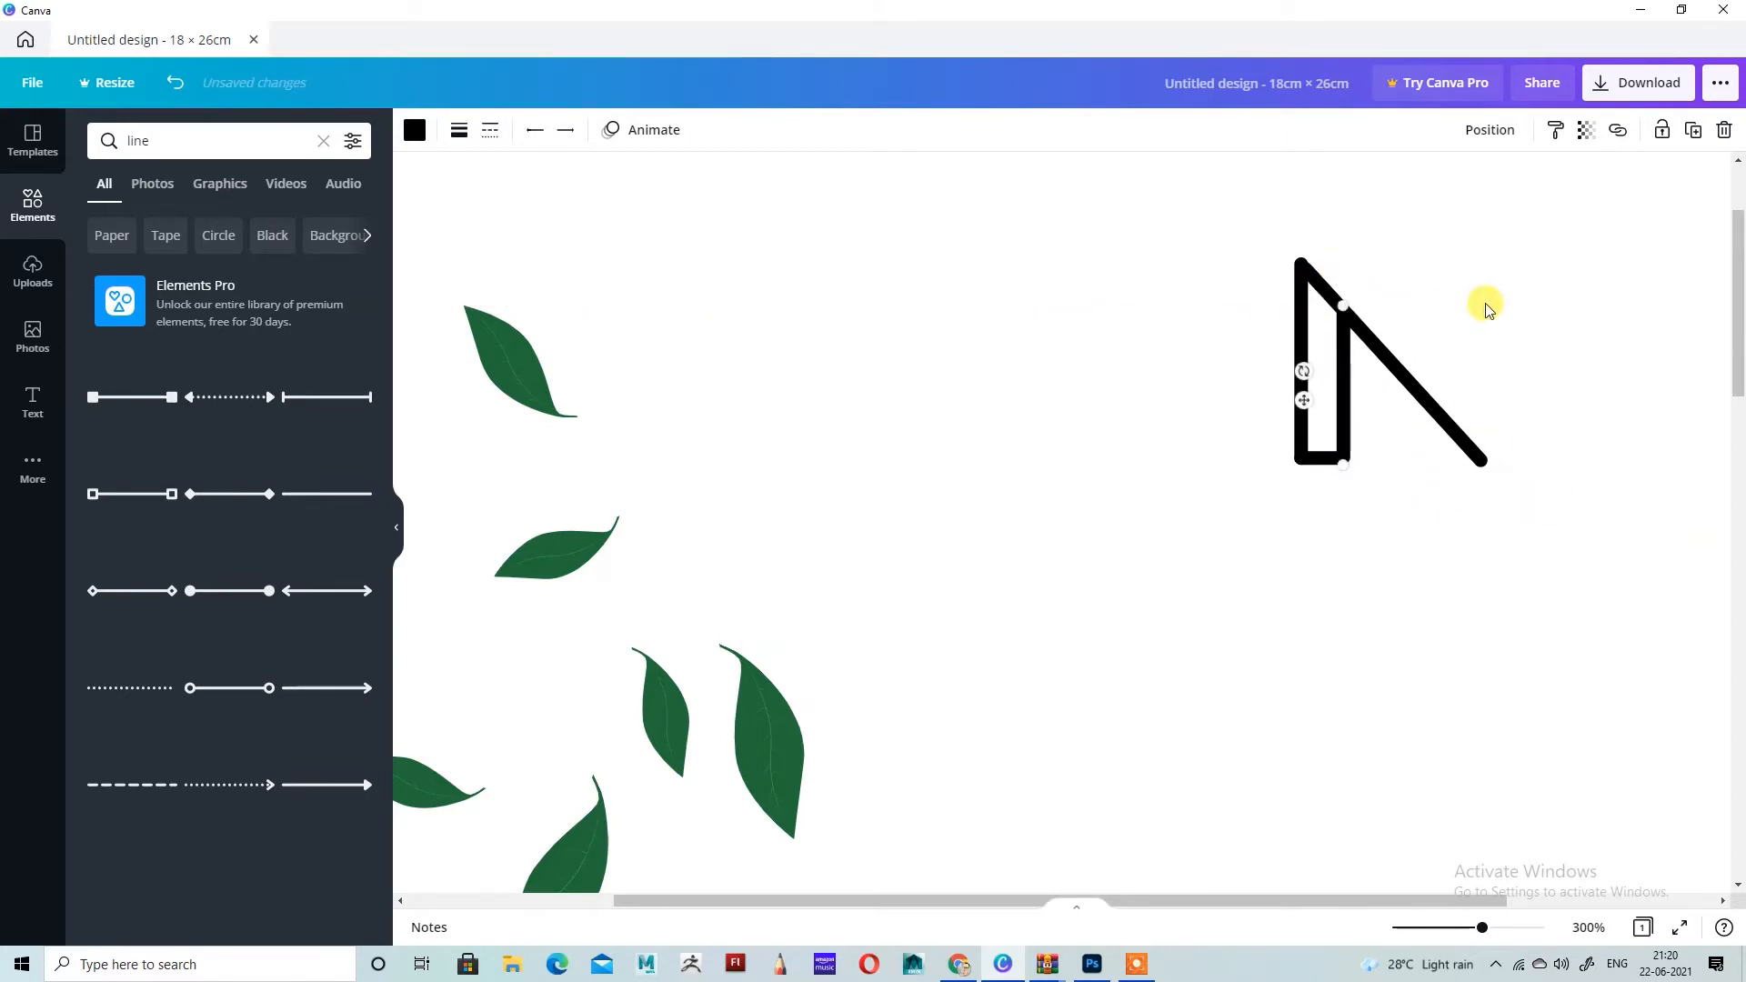
left_click(1483, 303)
Step: Duplicate the outer left stroke and place the copy at the diagonal's lower end to form an N
scroll(1366, 506, "up", 2)
left_click(1304, 495)
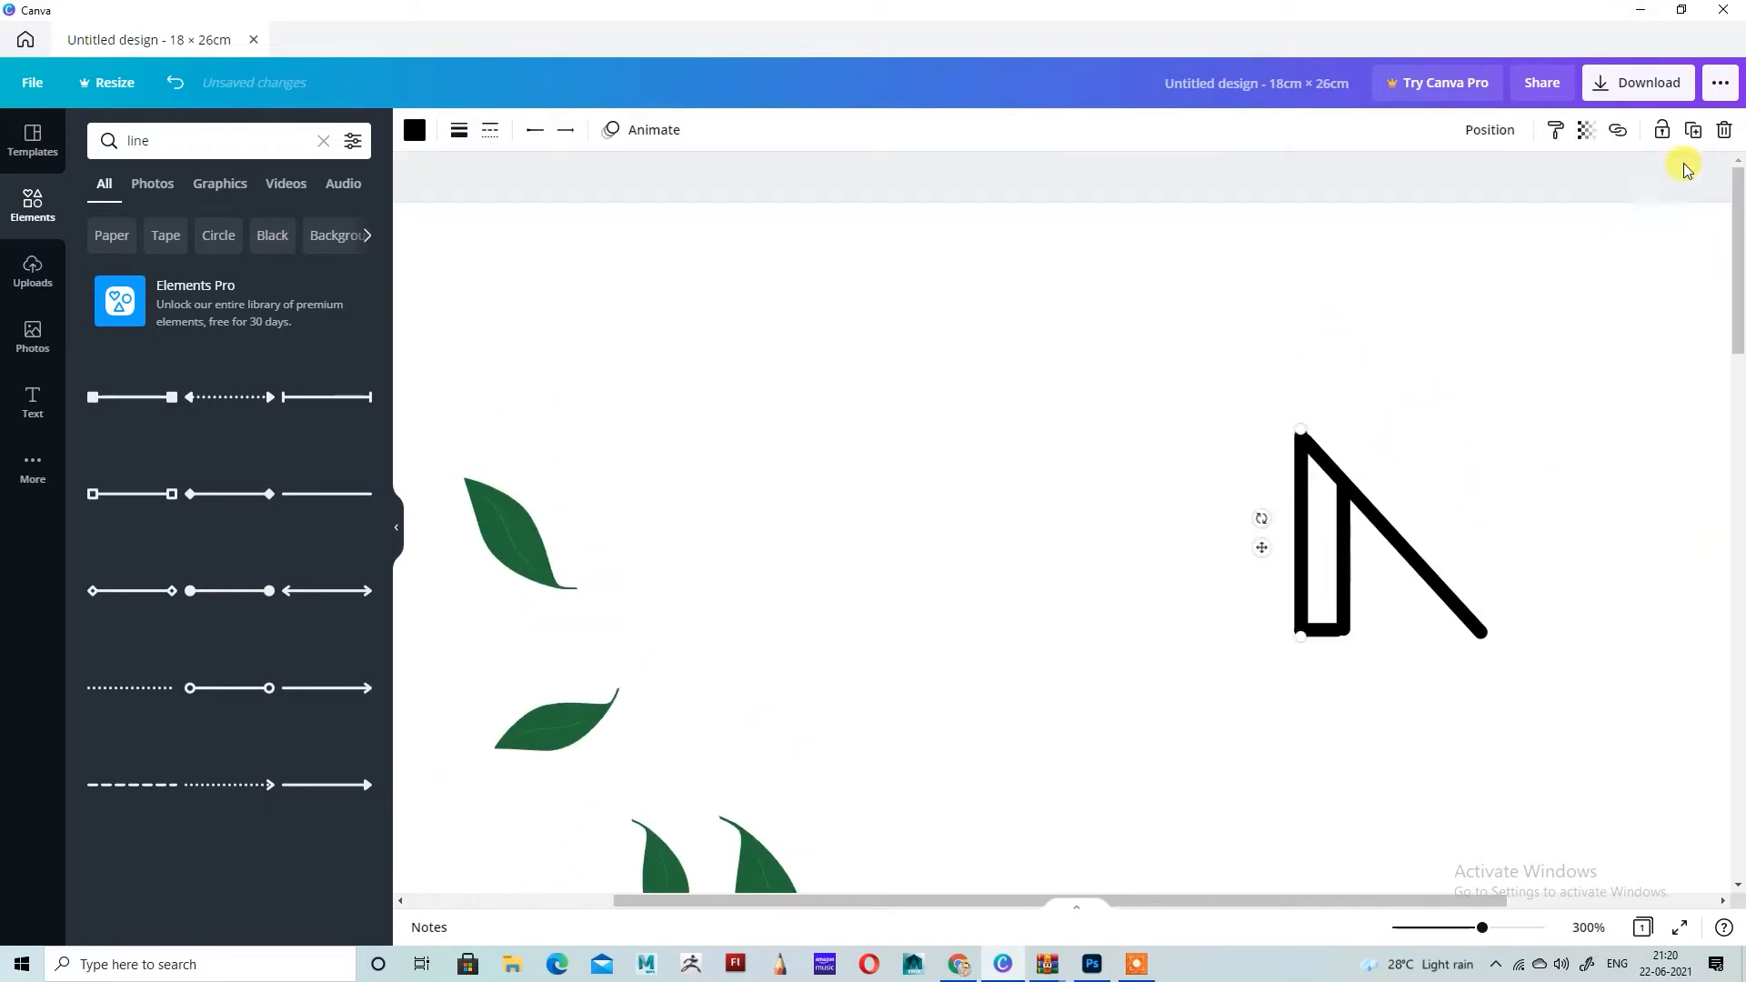
left_click(1694, 129)
left_click_drag(1337, 670, 1443, 555)
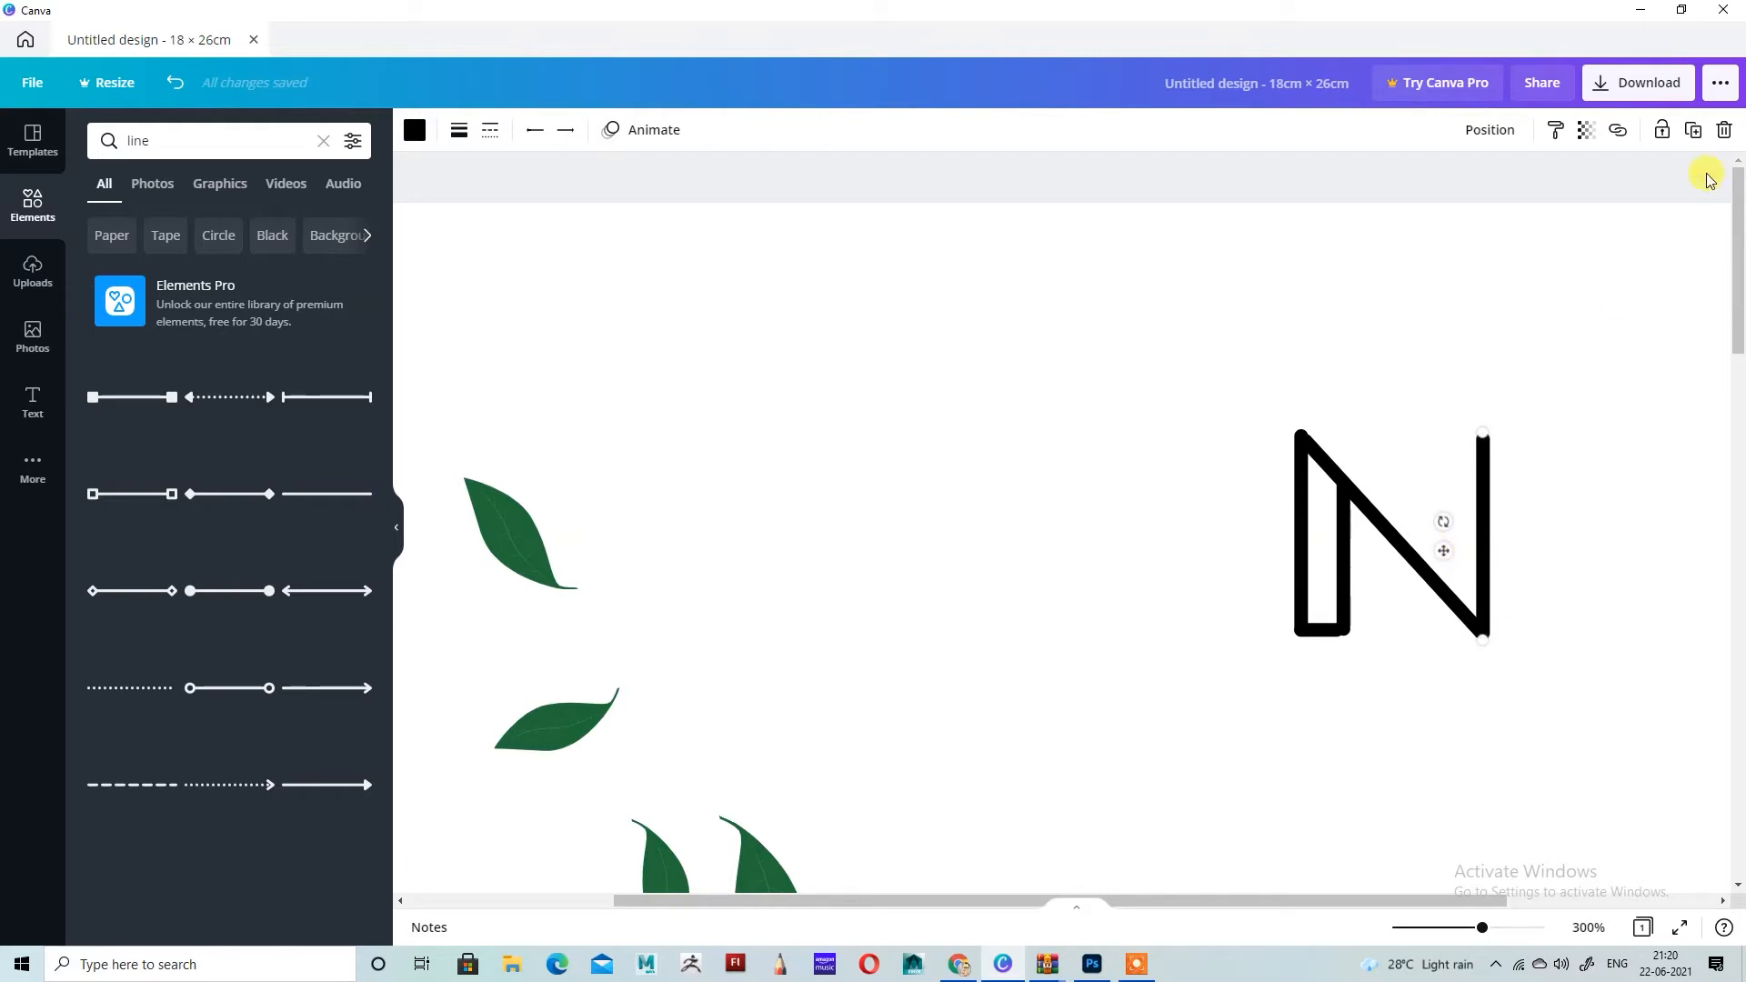
Step: Duplicate the N's right stroke and place the copy higher, just inside it, with its foot on the diagonal
left_click(1693, 129)
left_click_drag(1497, 583, 1410, 516)
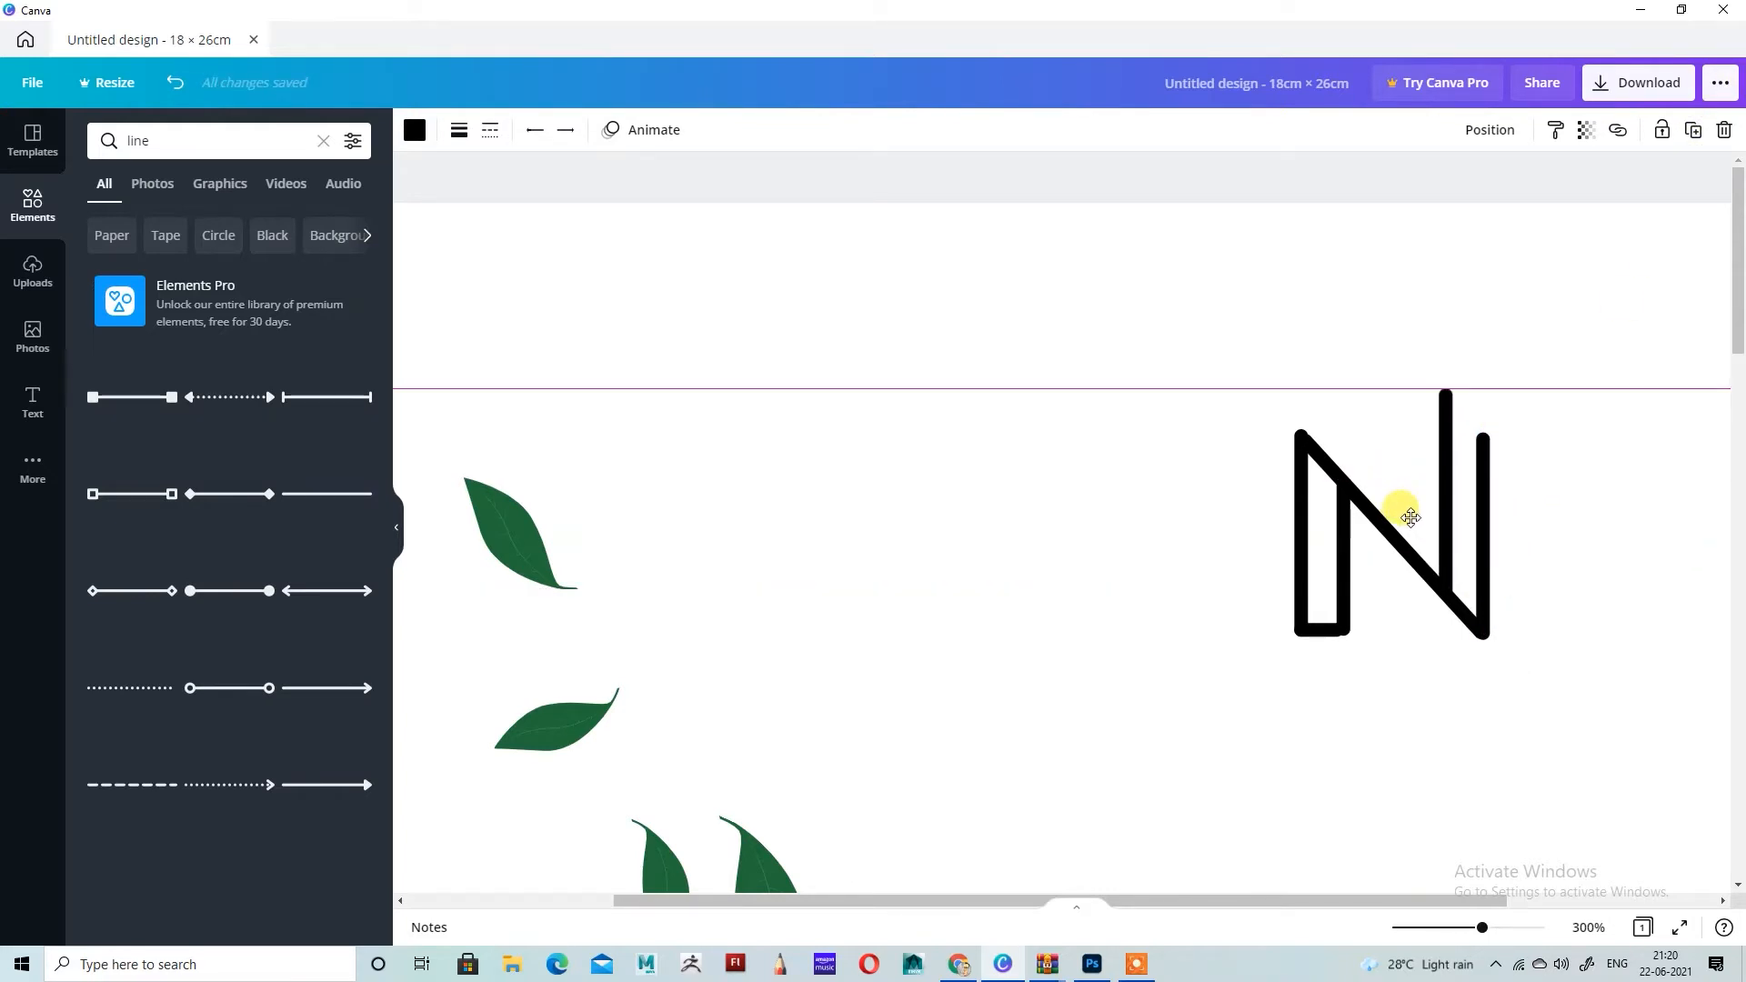
left_click_drag(1410, 518, 1410, 518)
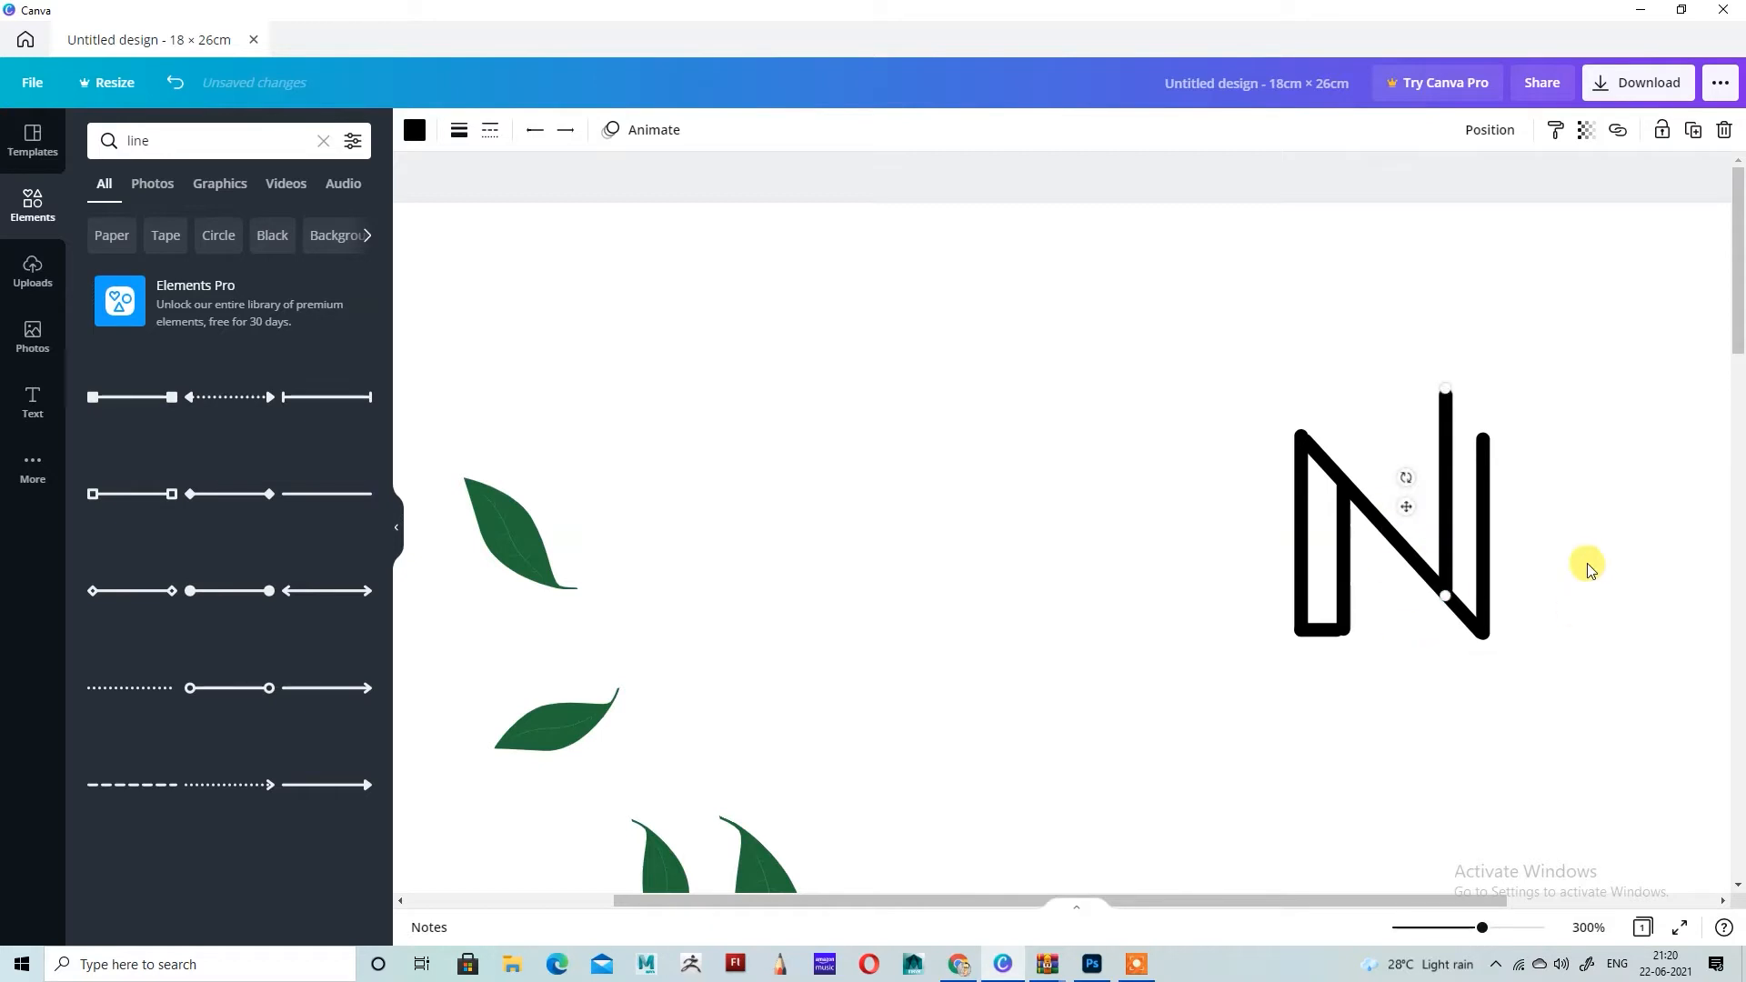
left_click(1534, 434)
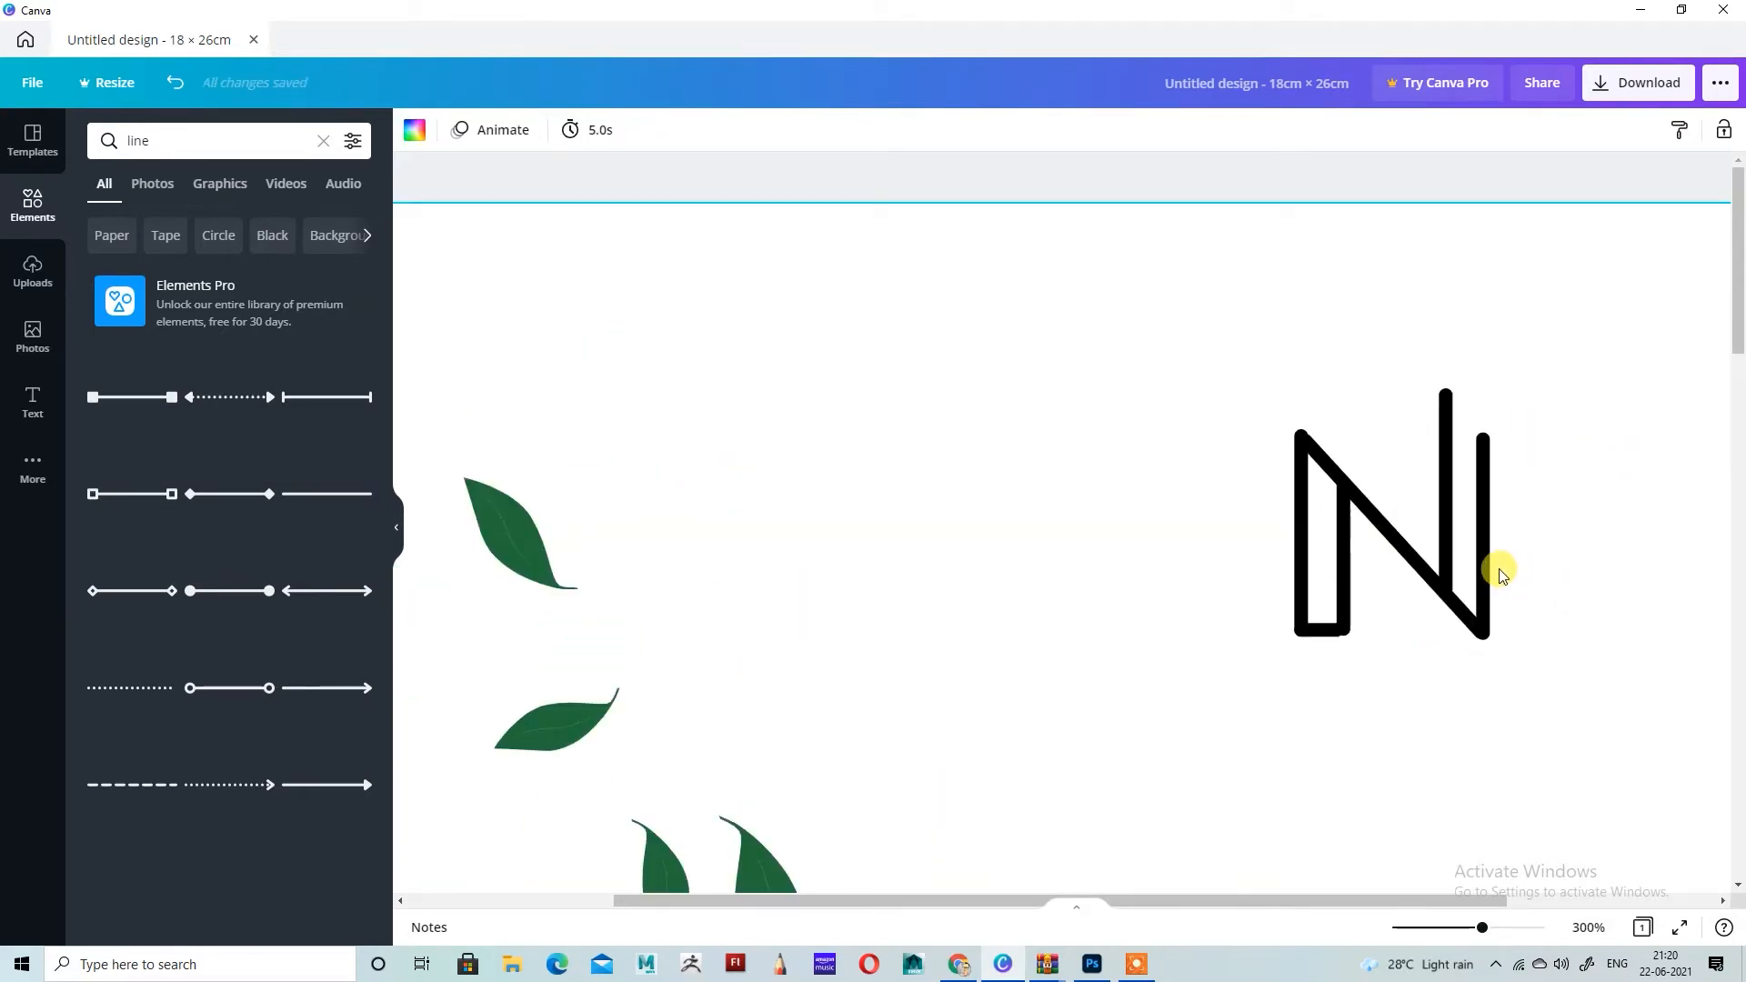
mouse_move(1299, 433)
left_mouse_down()
mouse_move(1286, 417)
mouse_move(1296, 434)
left_mouse_up()
left_click(1416, 336)
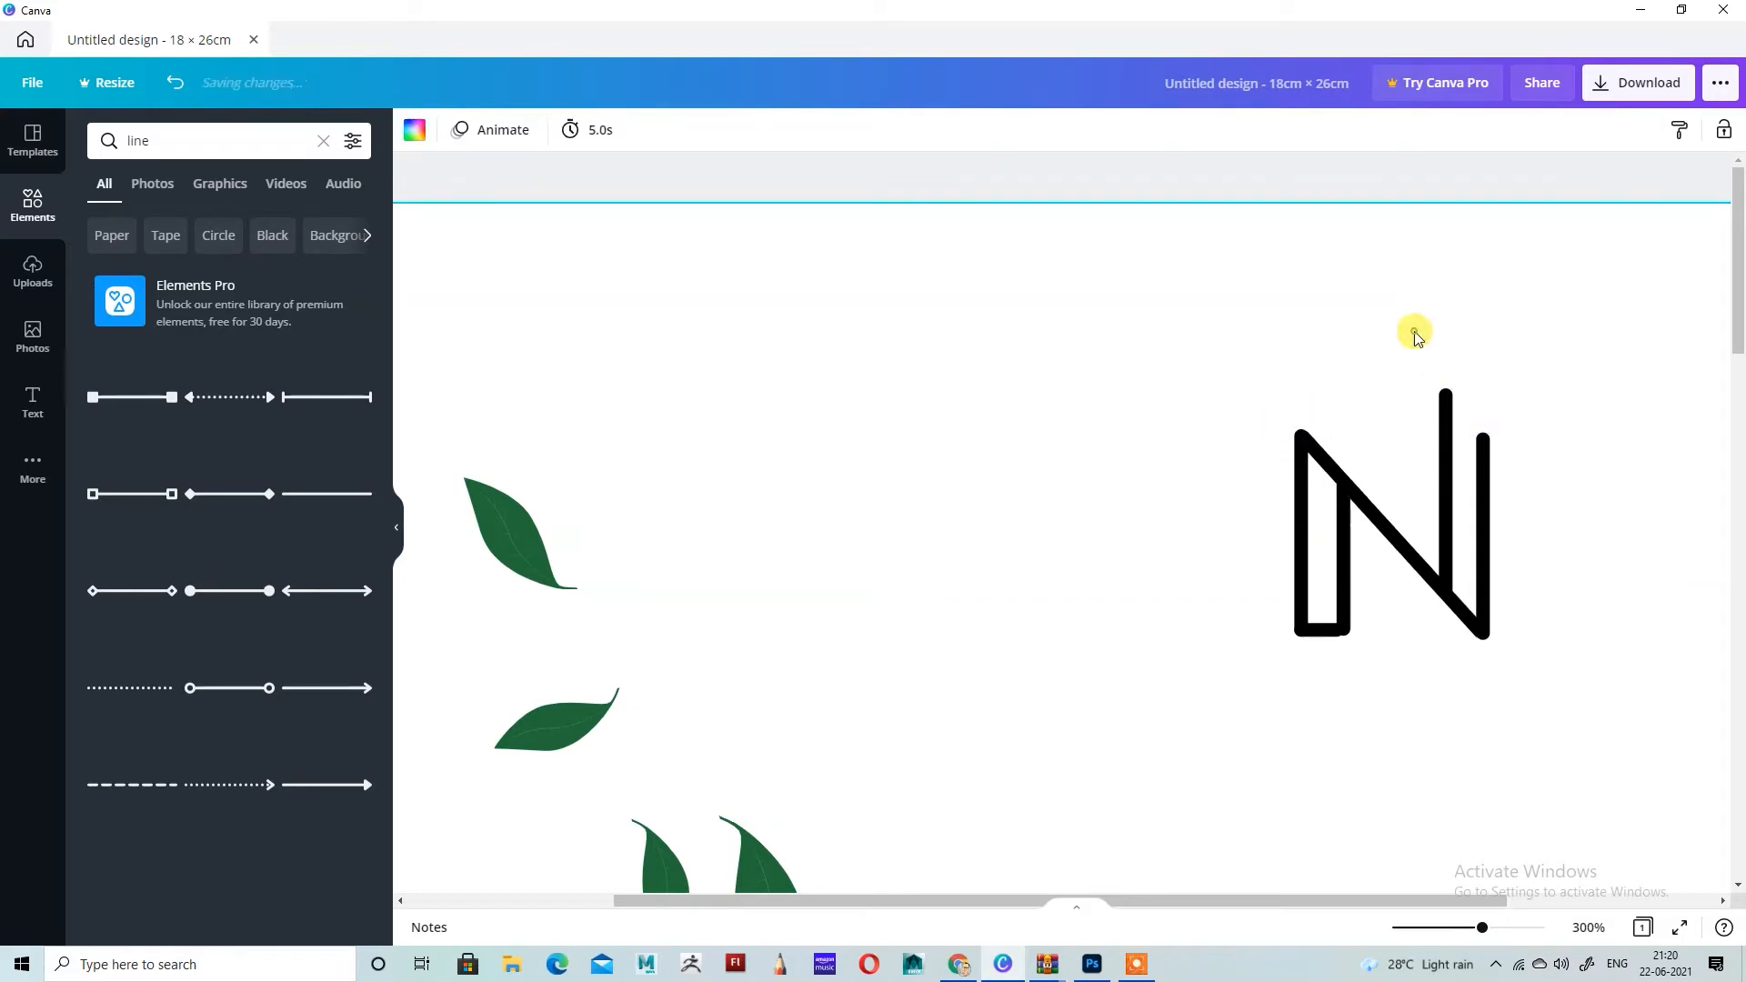
Step: Recolour all lines of the N to the yellow-green default colour
scroll(1376, 546, "down", 3)
left_click_drag(1220, 175, 1666, 578)
left_click(415, 130)
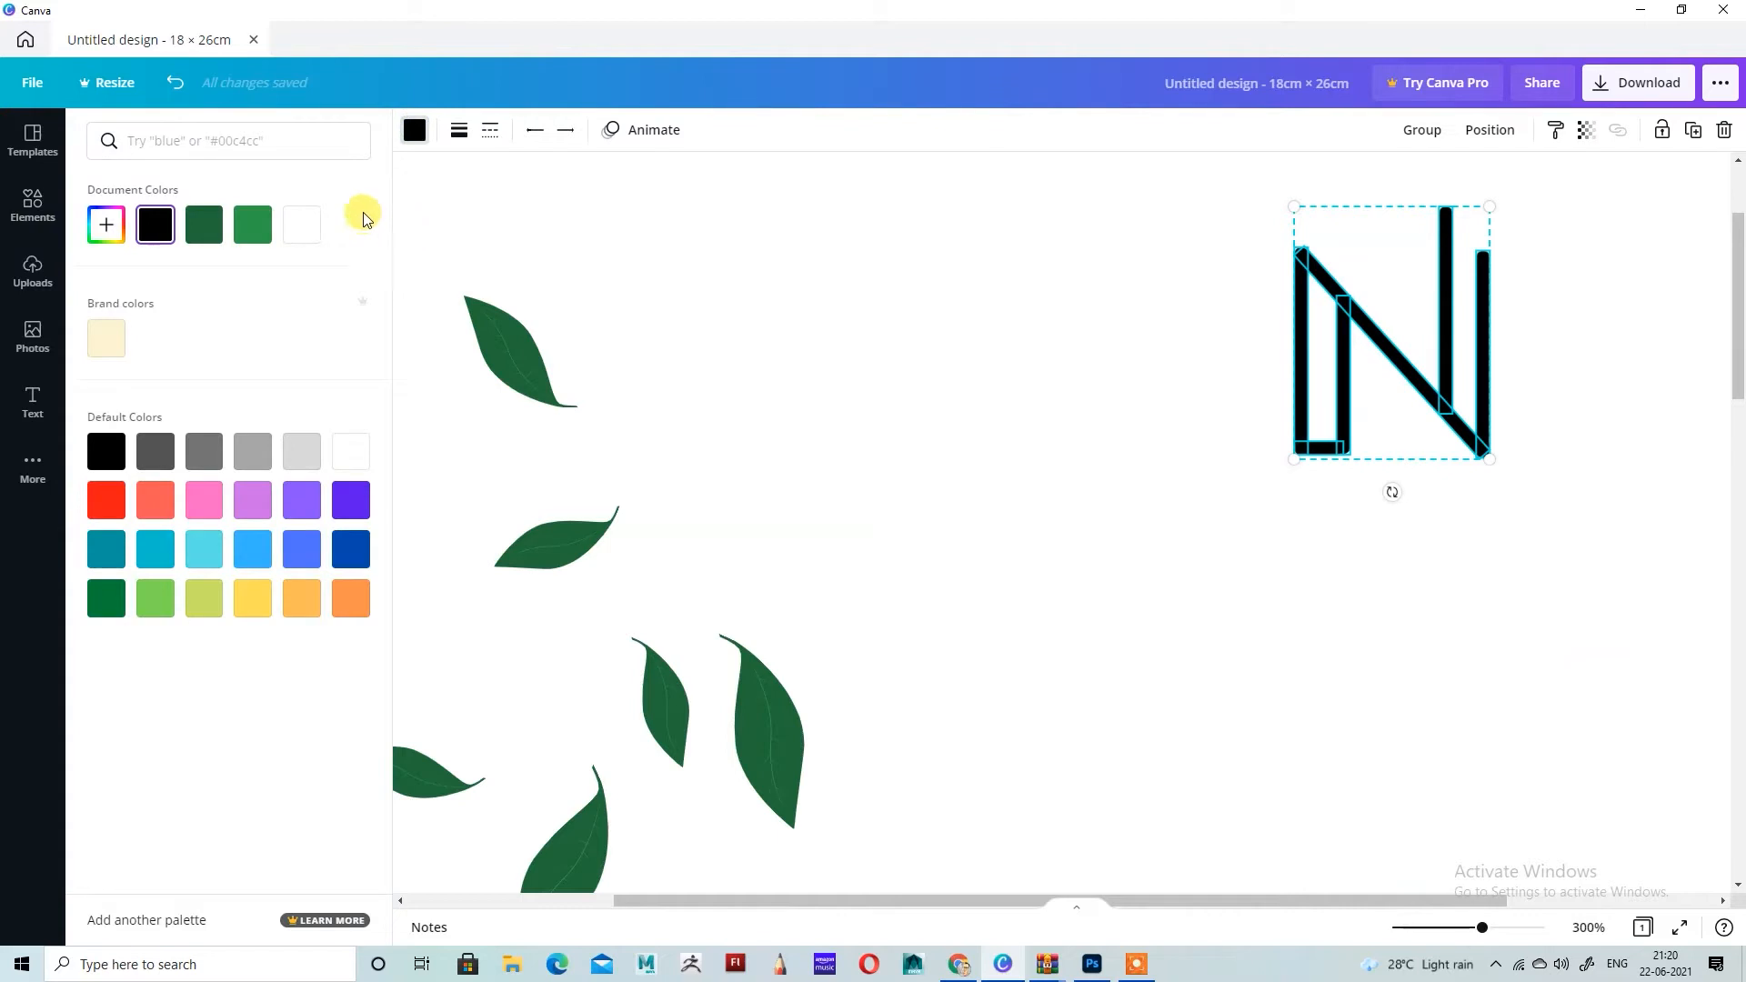
left_click(152, 605)
left_click(194, 607)
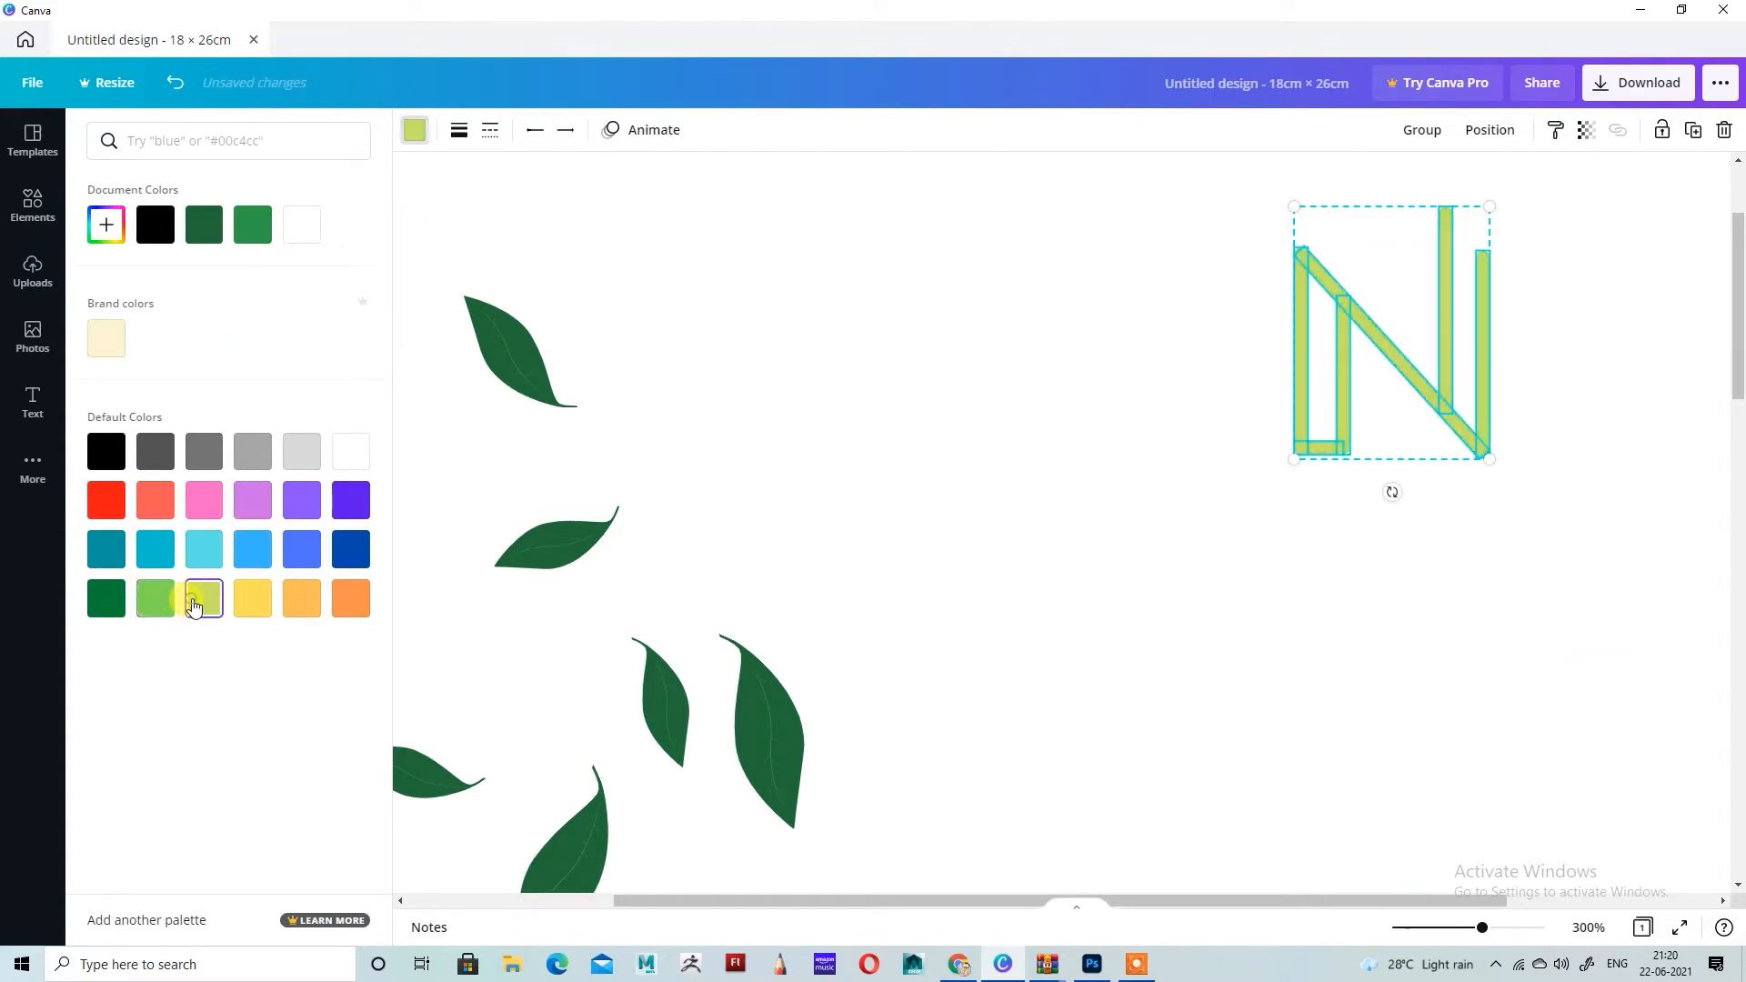
left_click(1071, 336)
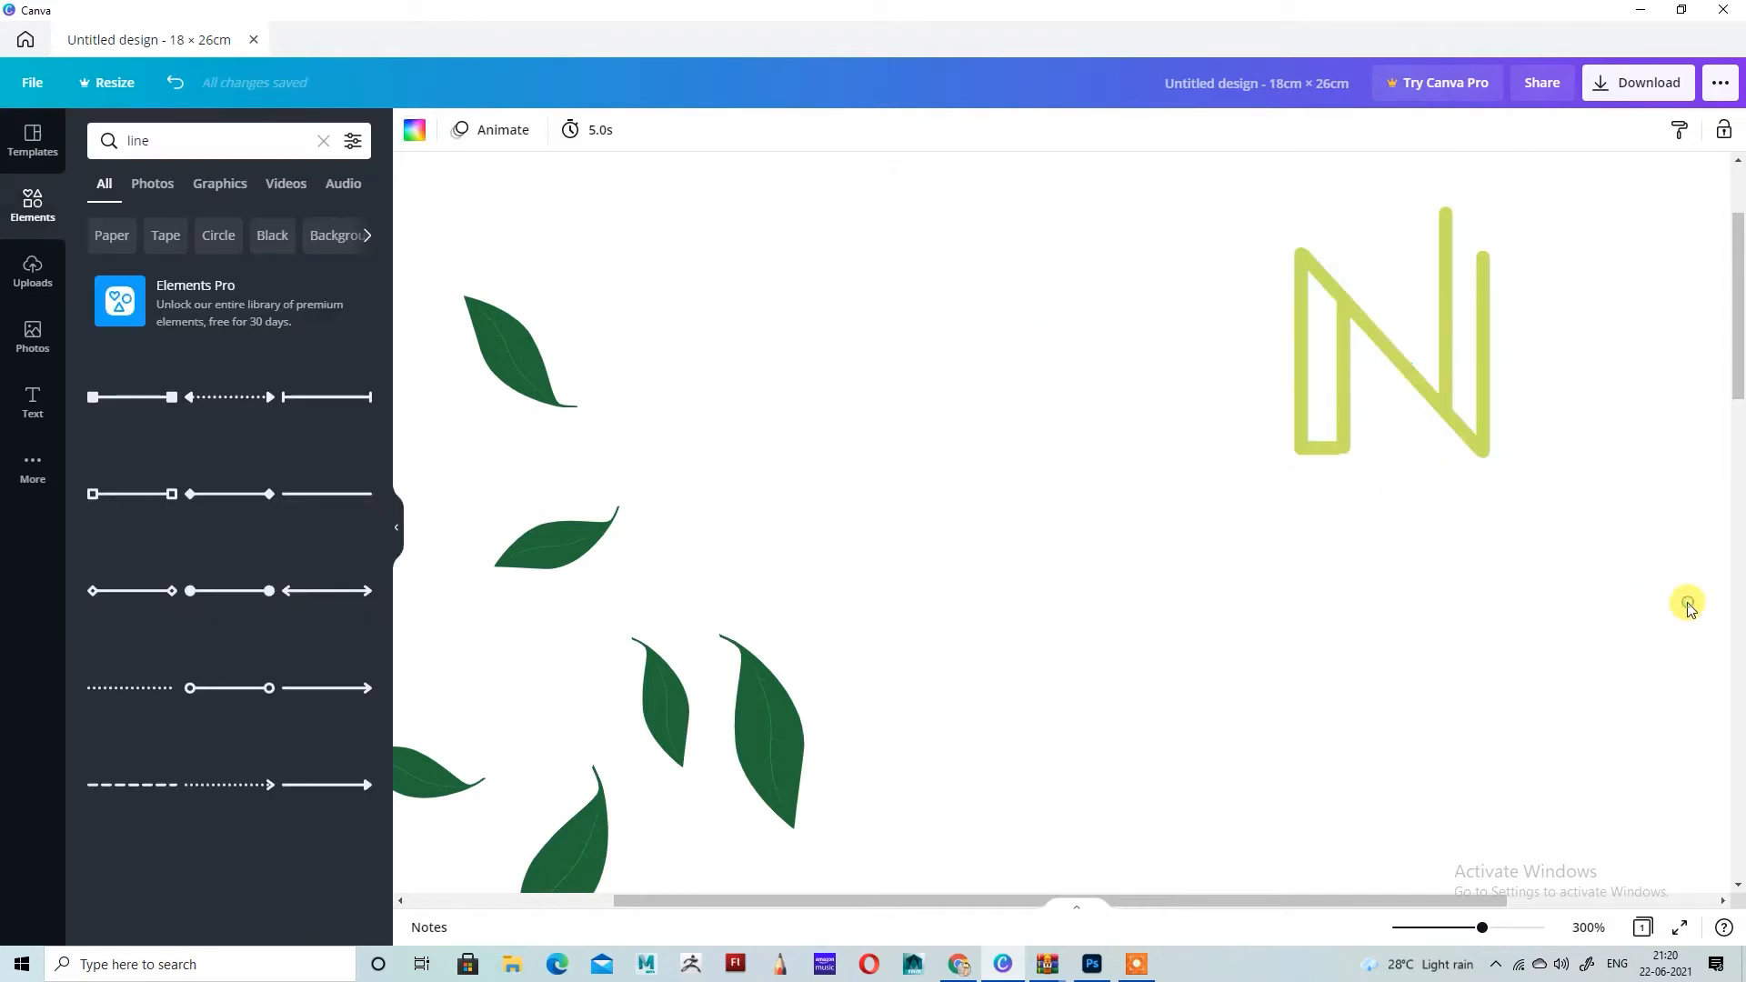
Step: Duplicate the top leaf, shrink the copy and place it against the left side of the N's tallest stroke
scroll(1598, 592, "up", 3)
left_click(508, 515)
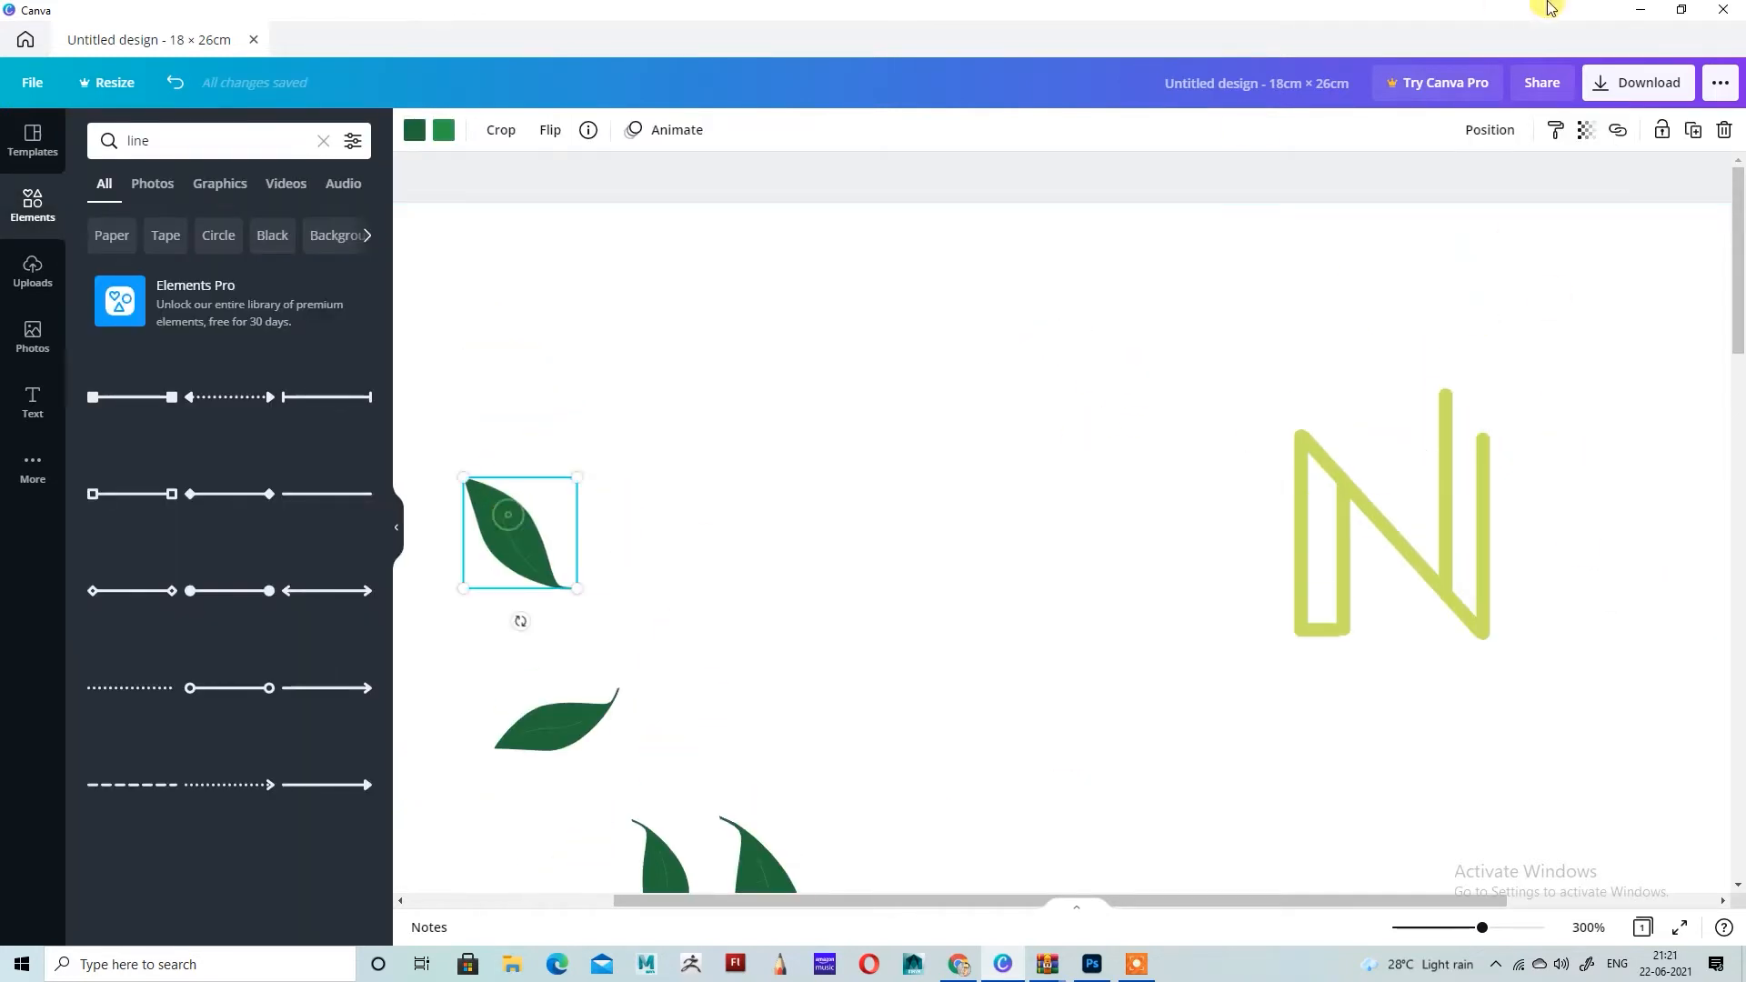
left_click(1697, 136)
left_click_drag(545, 573, 1426, 411)
left_click_drag(1422, 472, 1435, 473)
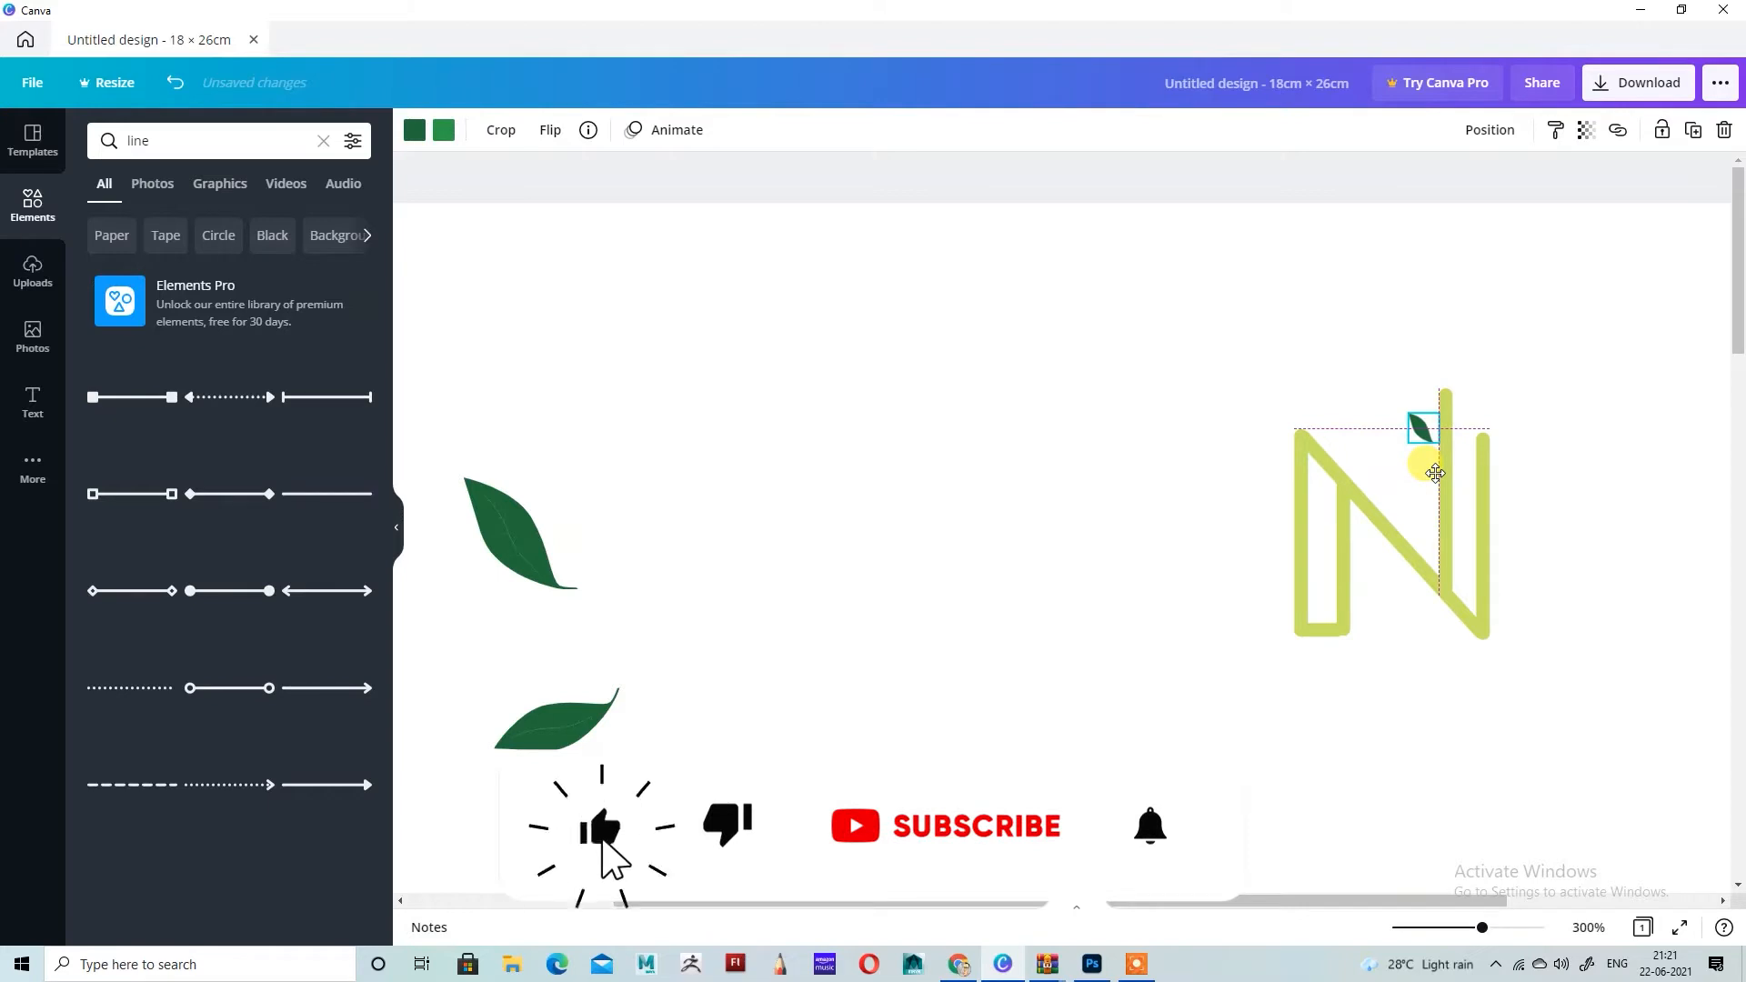
Step: Duplicate the small leaf on the N, shrink and rotate the copy, and place it above the first near the stroke's top
left_click(1693, 130)
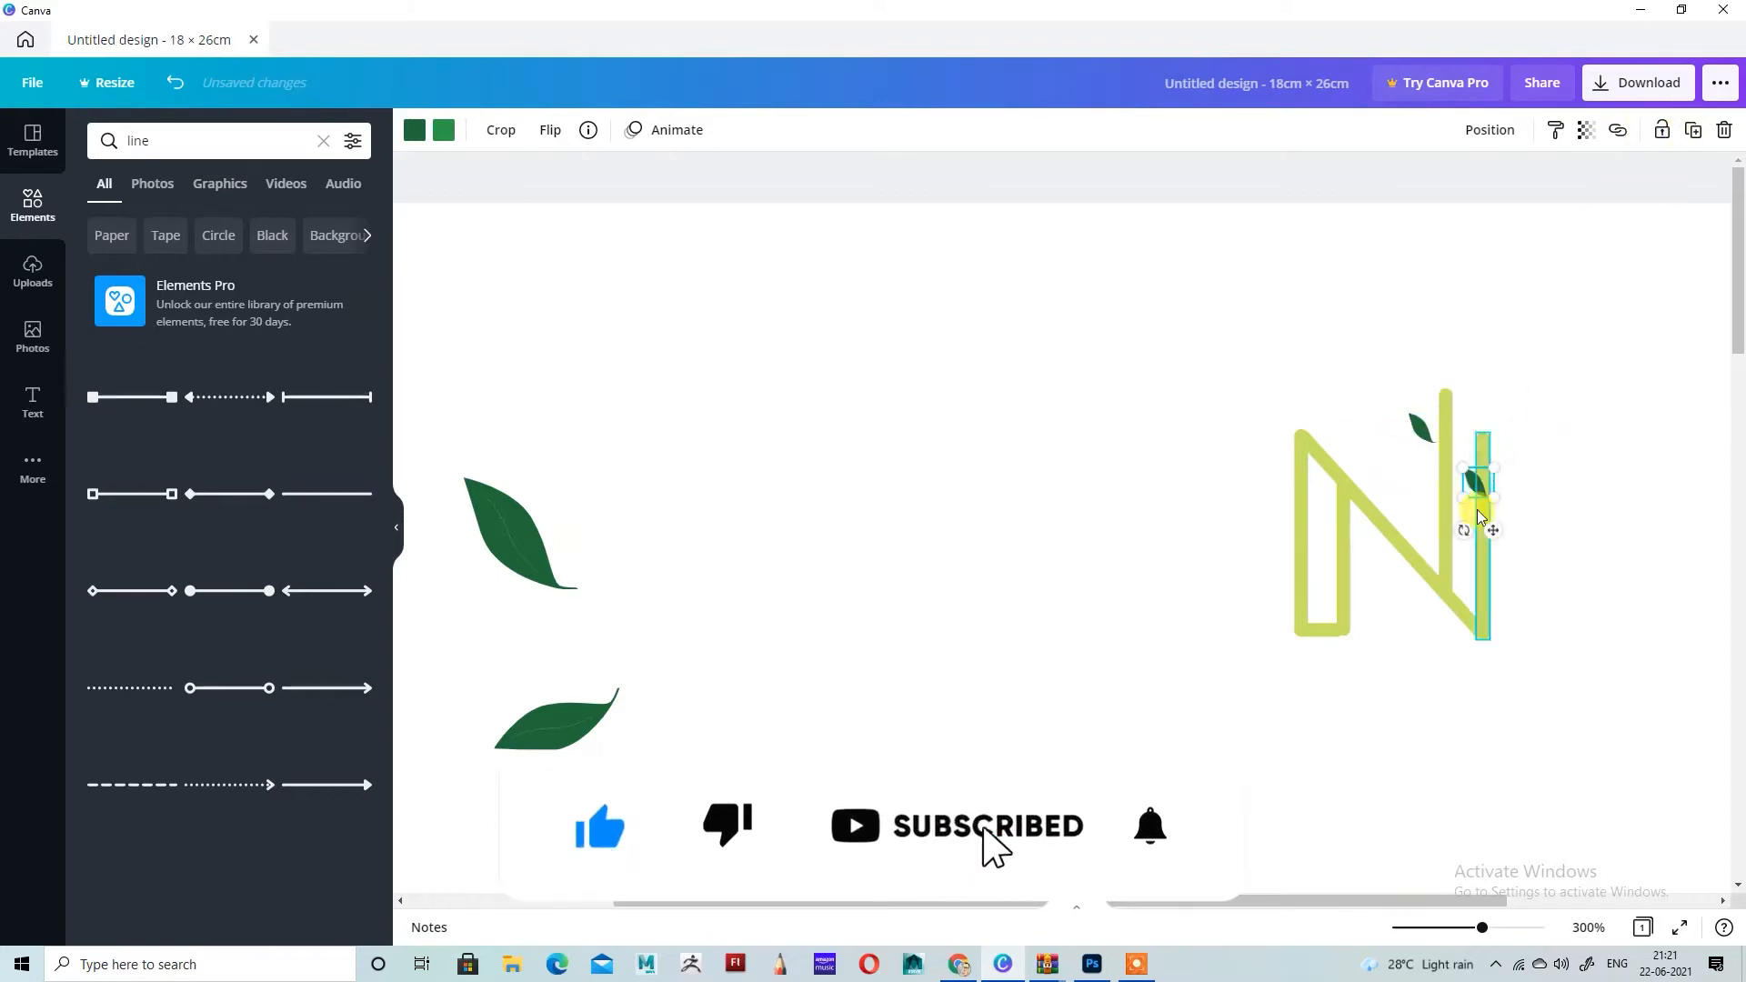
left_click_drag(1489, 526, 1440, 424)
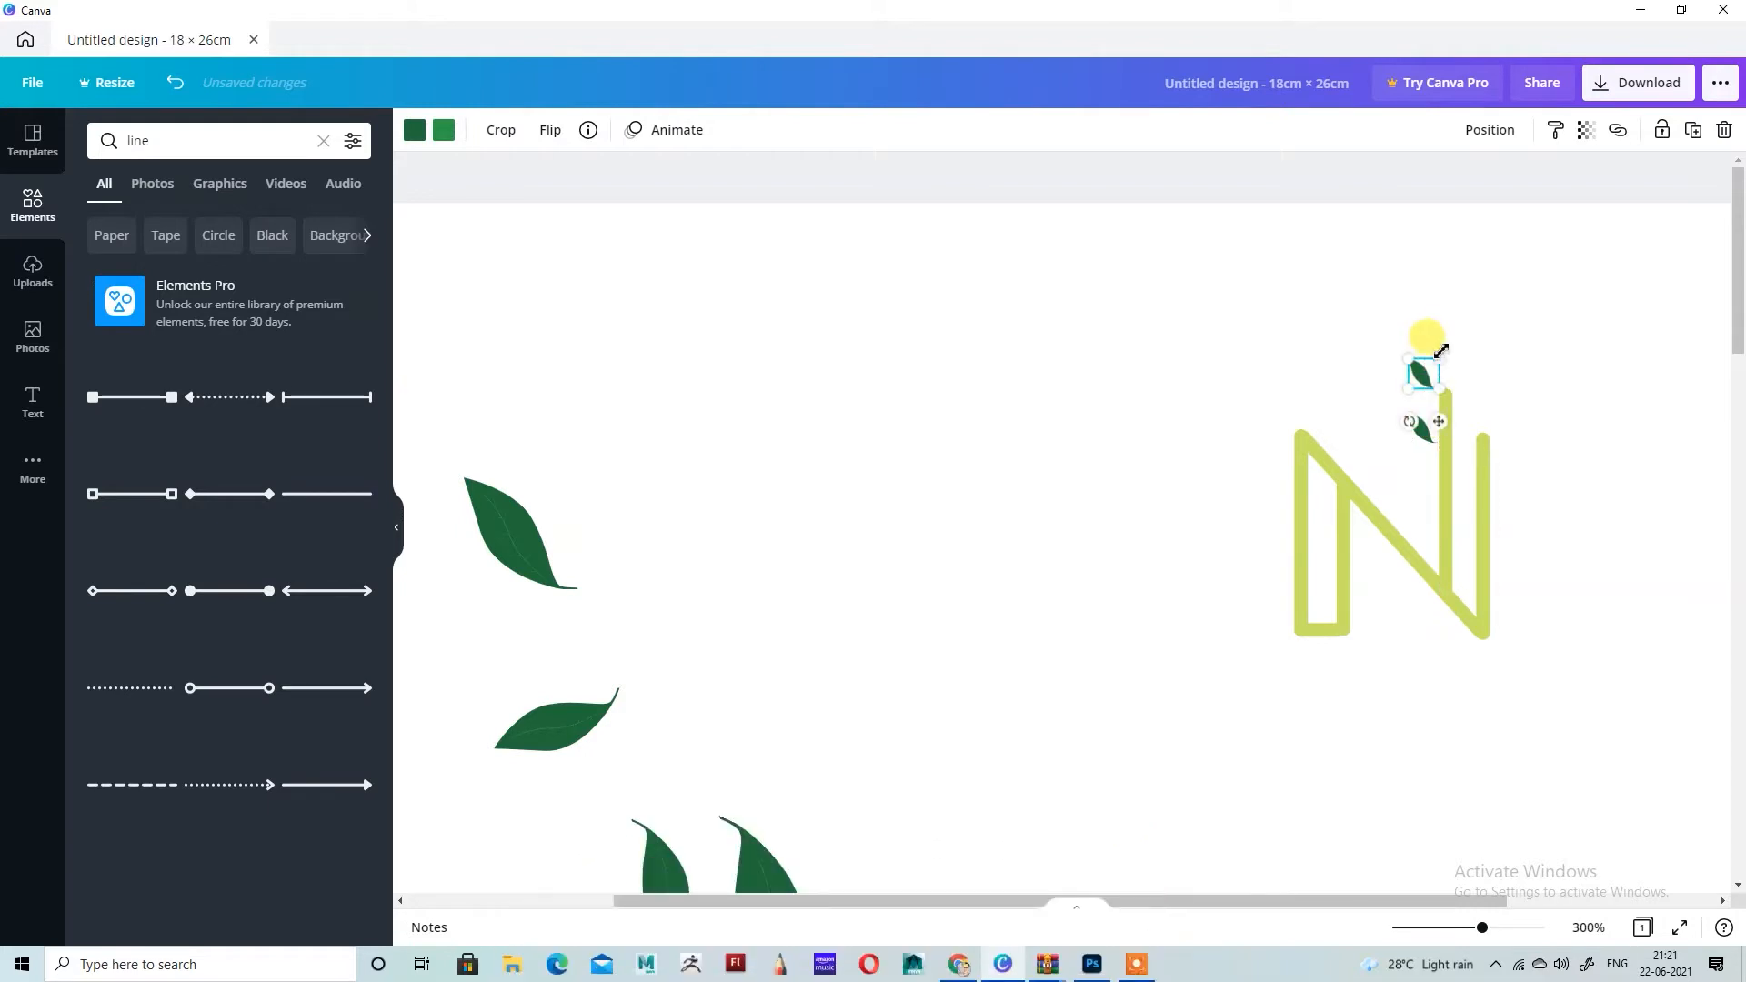
left_click_drag(1440, 359, 1415, 433)
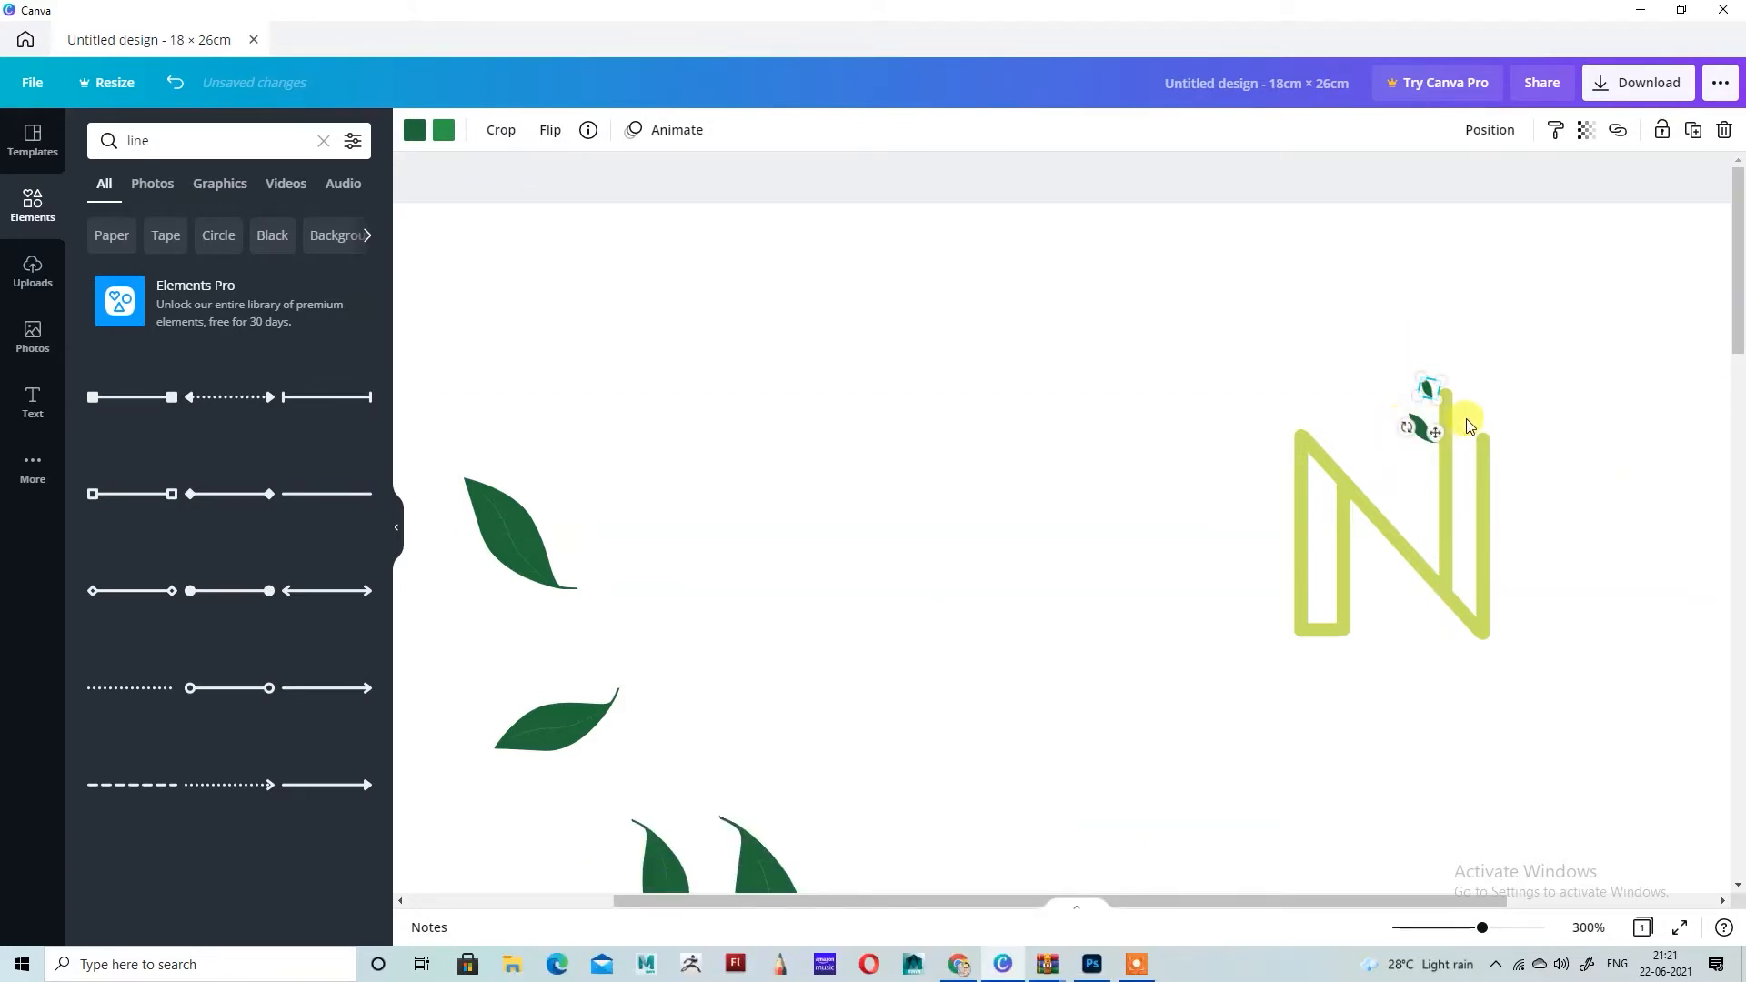
left_click(1513, 397)
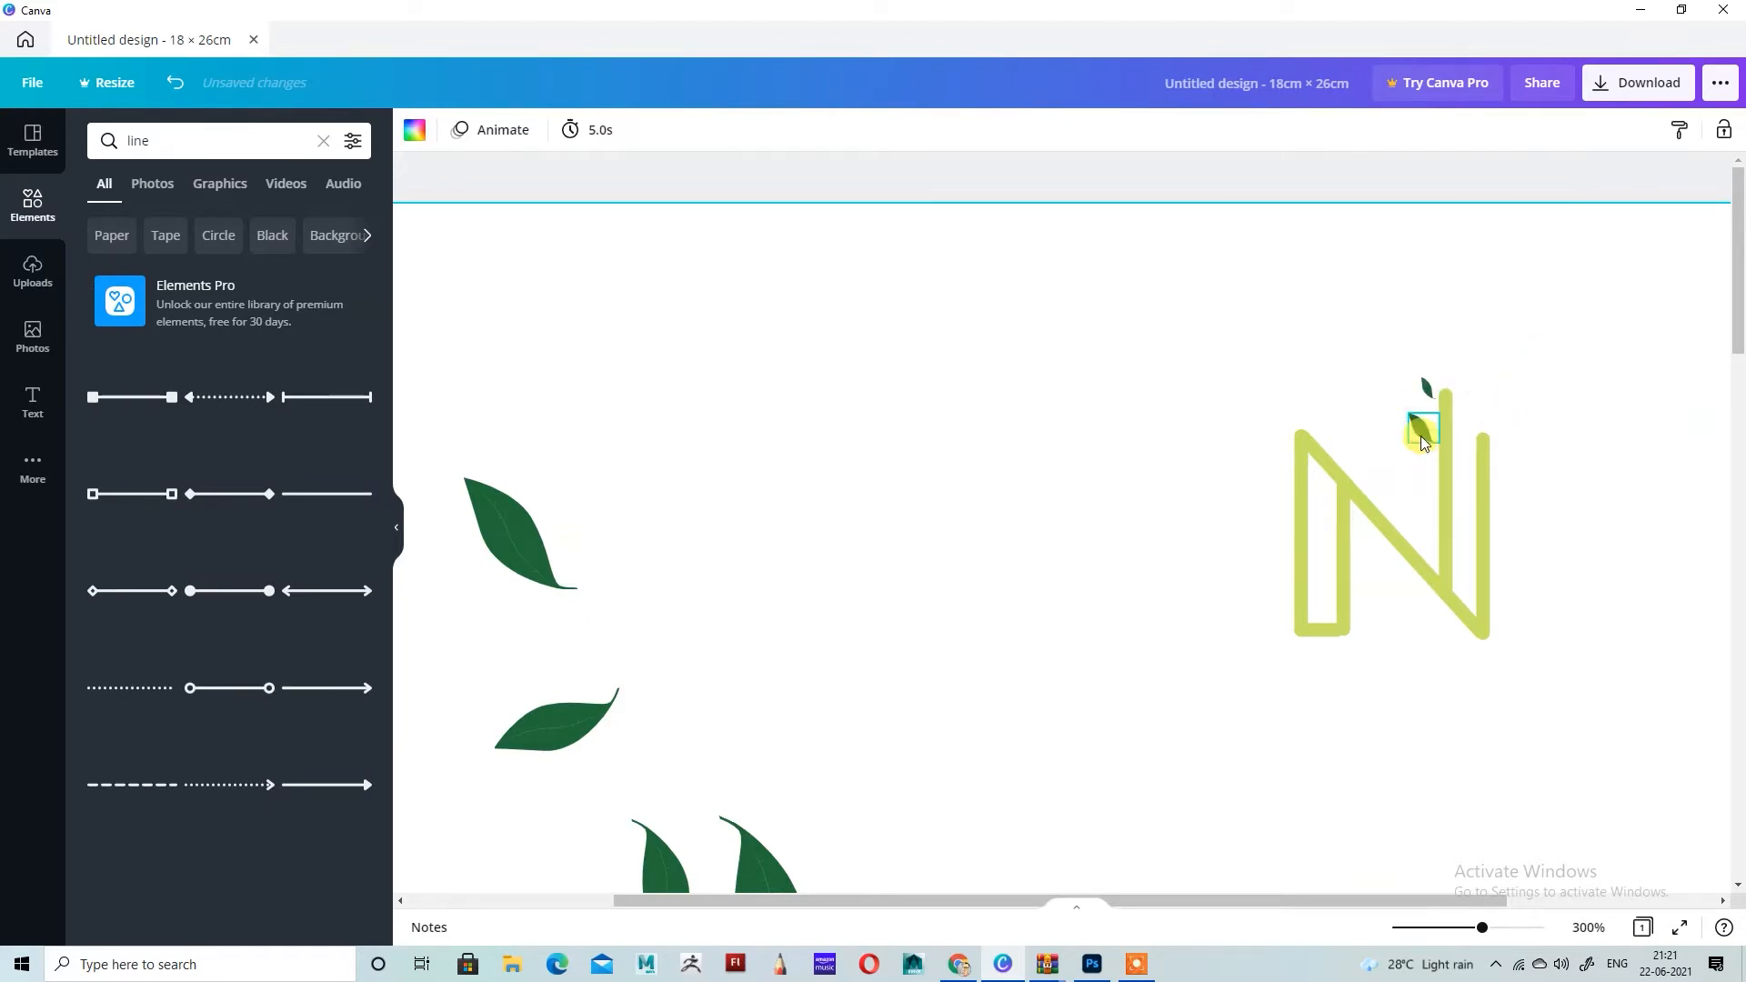
Step: Duplicate the lower small leaf on the N, flip the copy horizontally, shrink it and place it right of the tallest stroke's top
left_click(1421, 429)
left_click(1577, 449)
left_click(1420, 427)
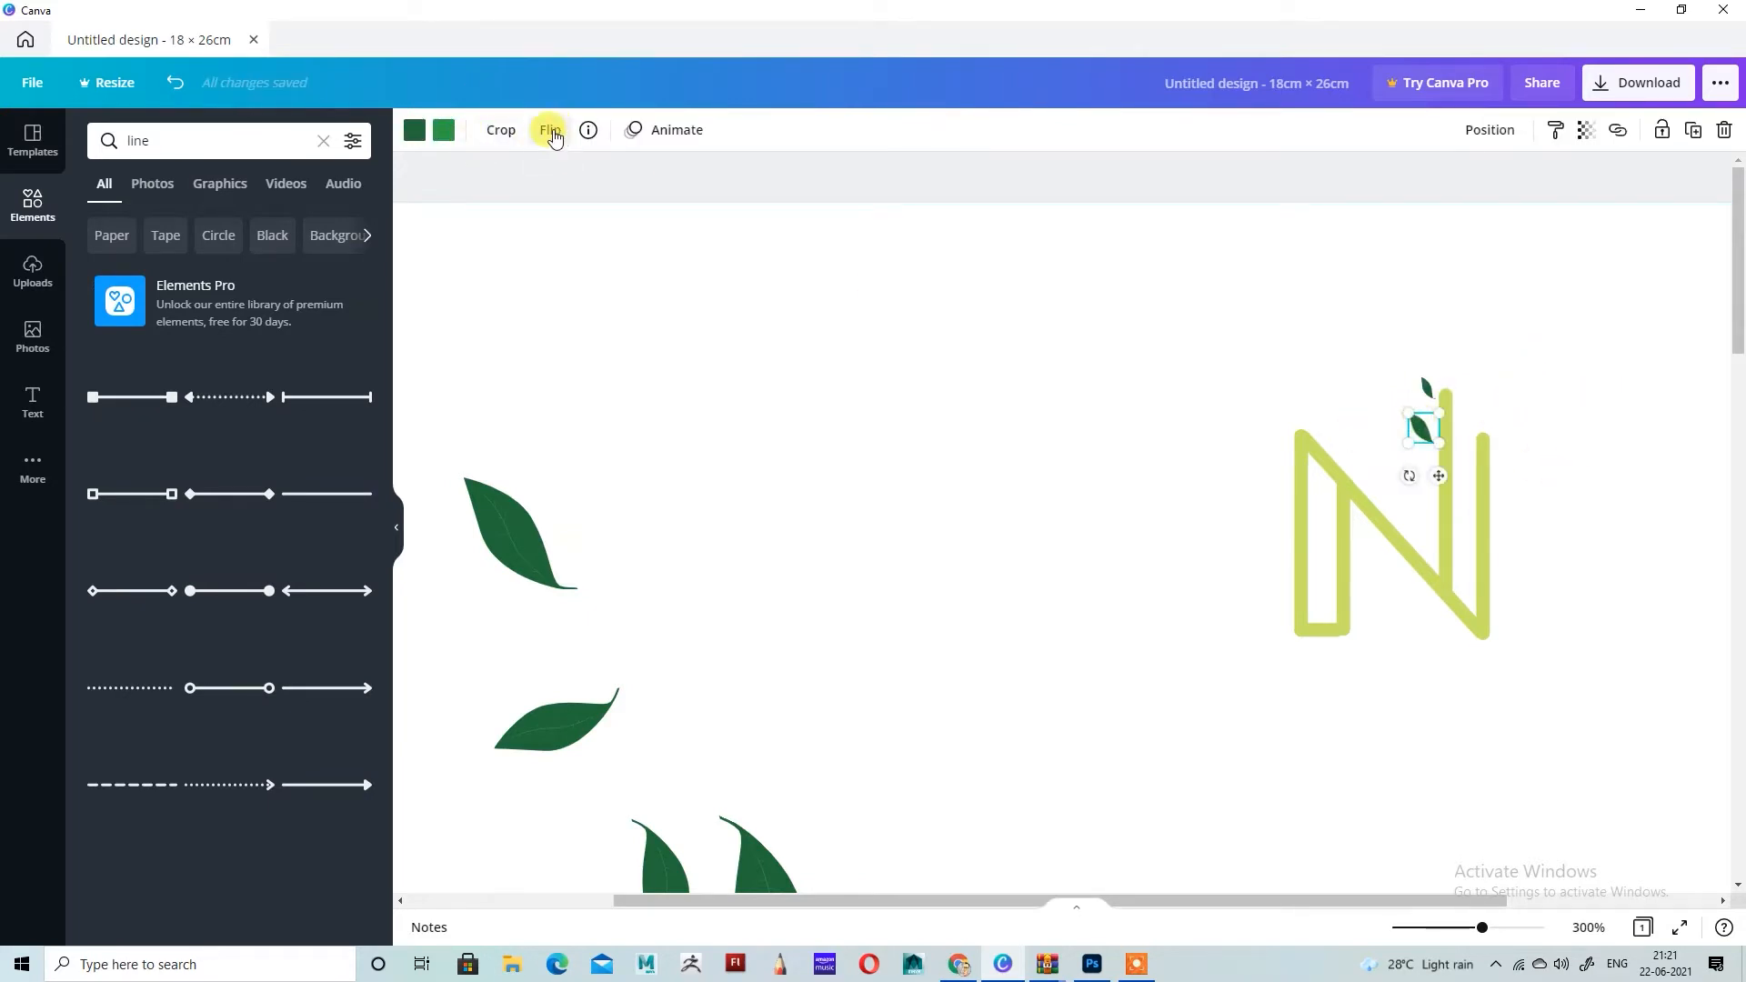
left_click(1693, 132)
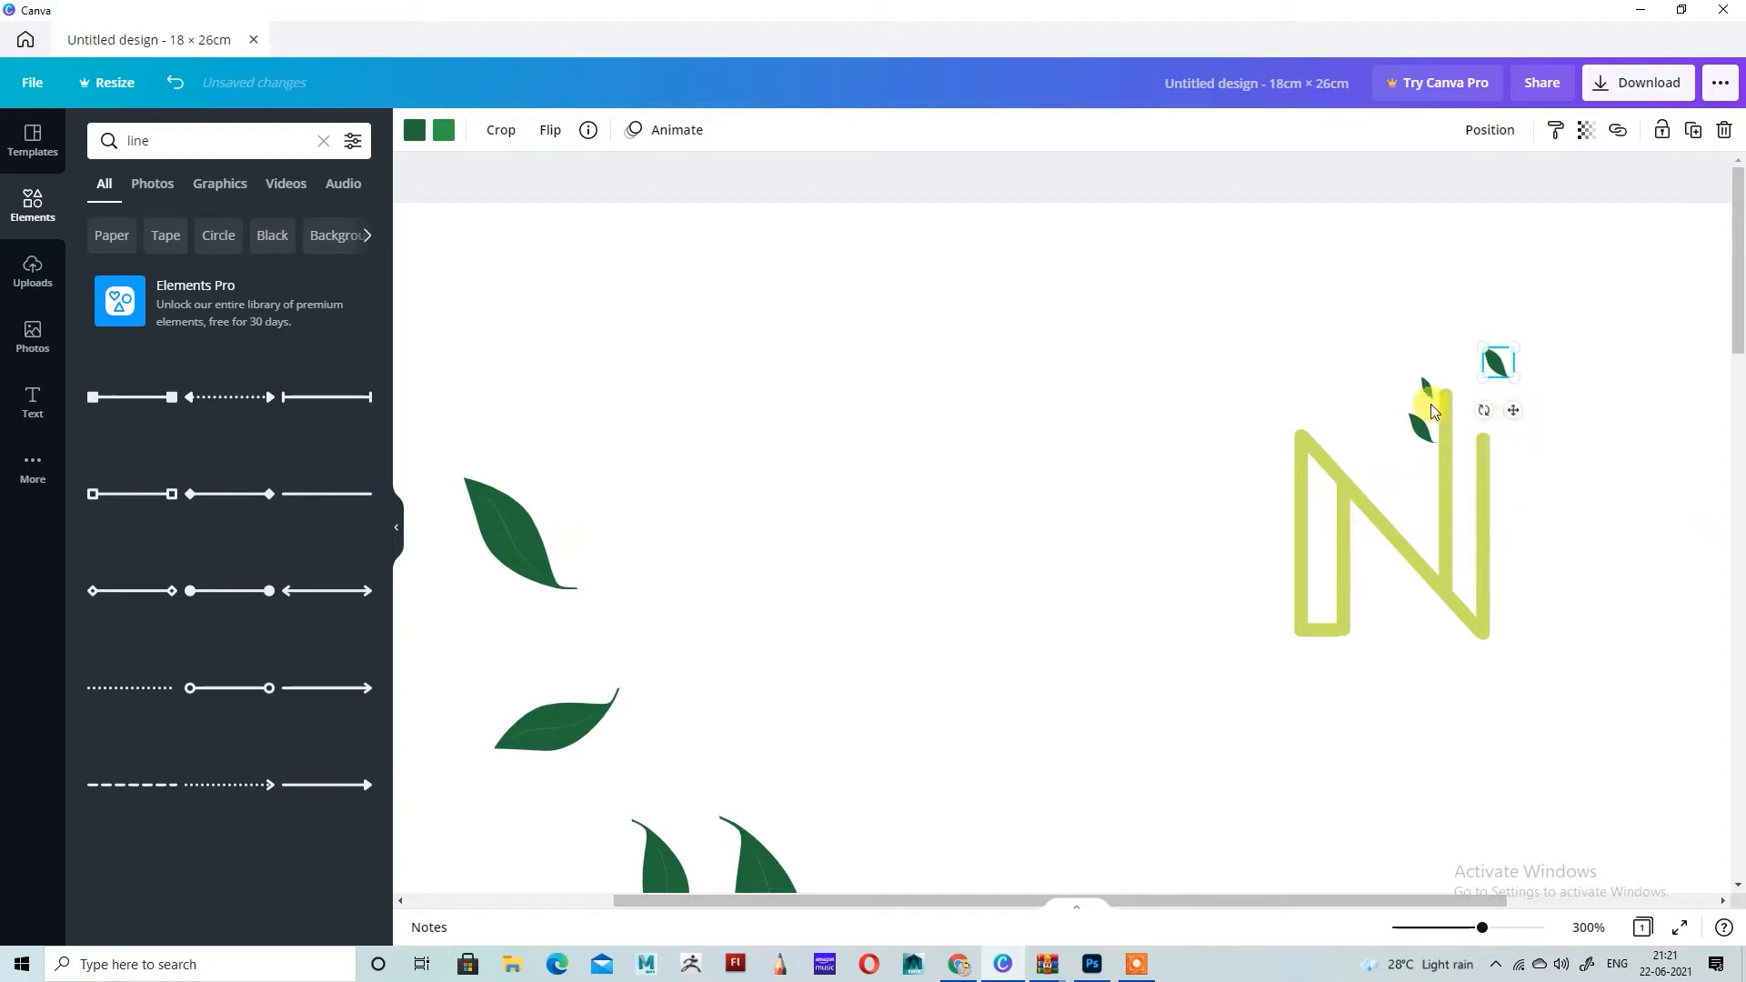
left_click(553, 141)
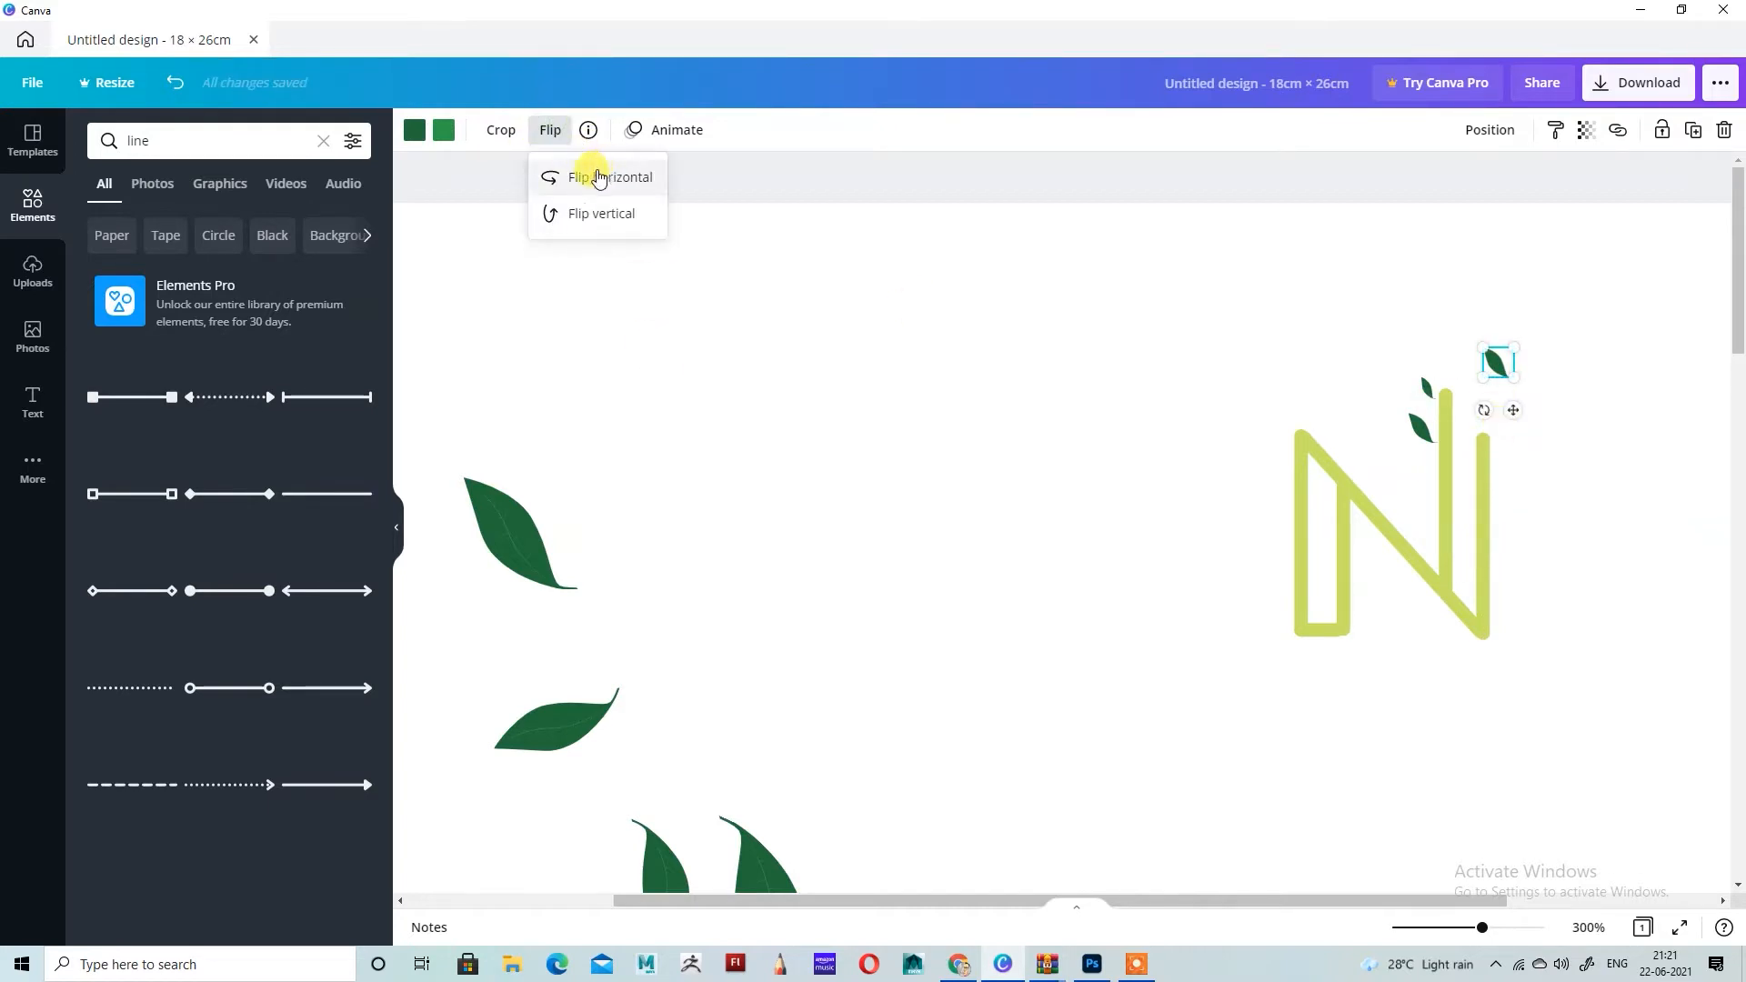
left_click(591, 176)
left_click_drag(1517, 408, 1488, 438)
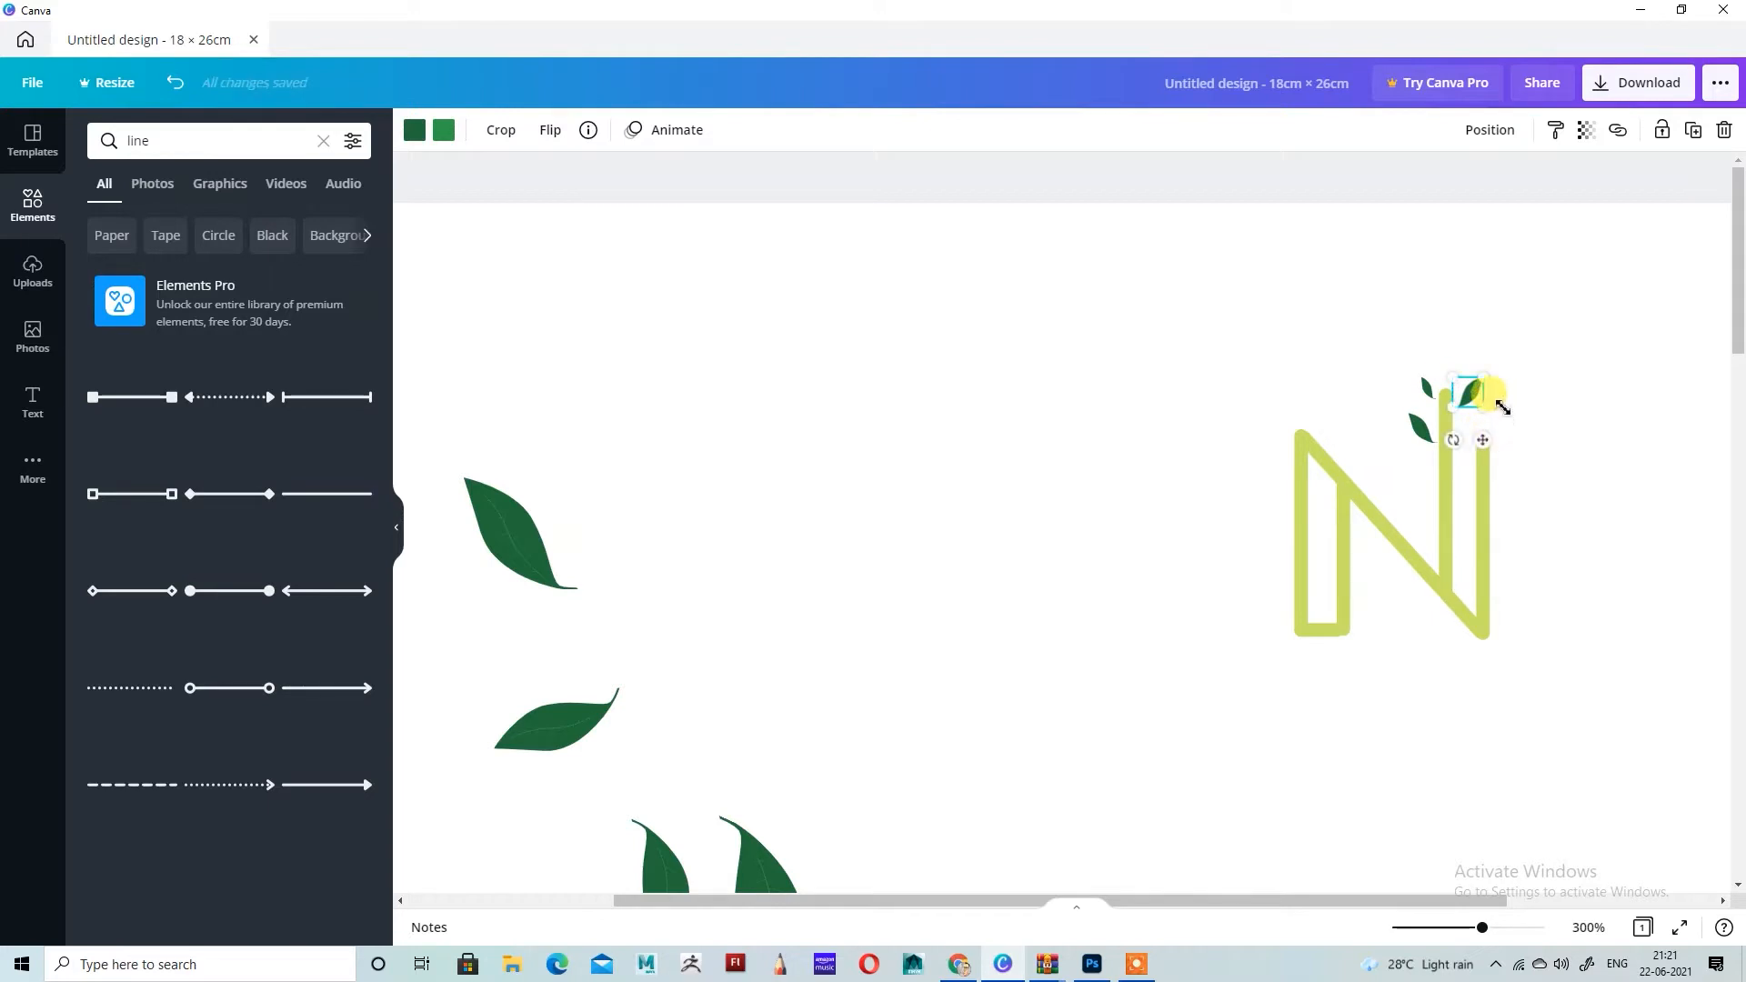
left_click_drag(1484, 377, 1487, 449)
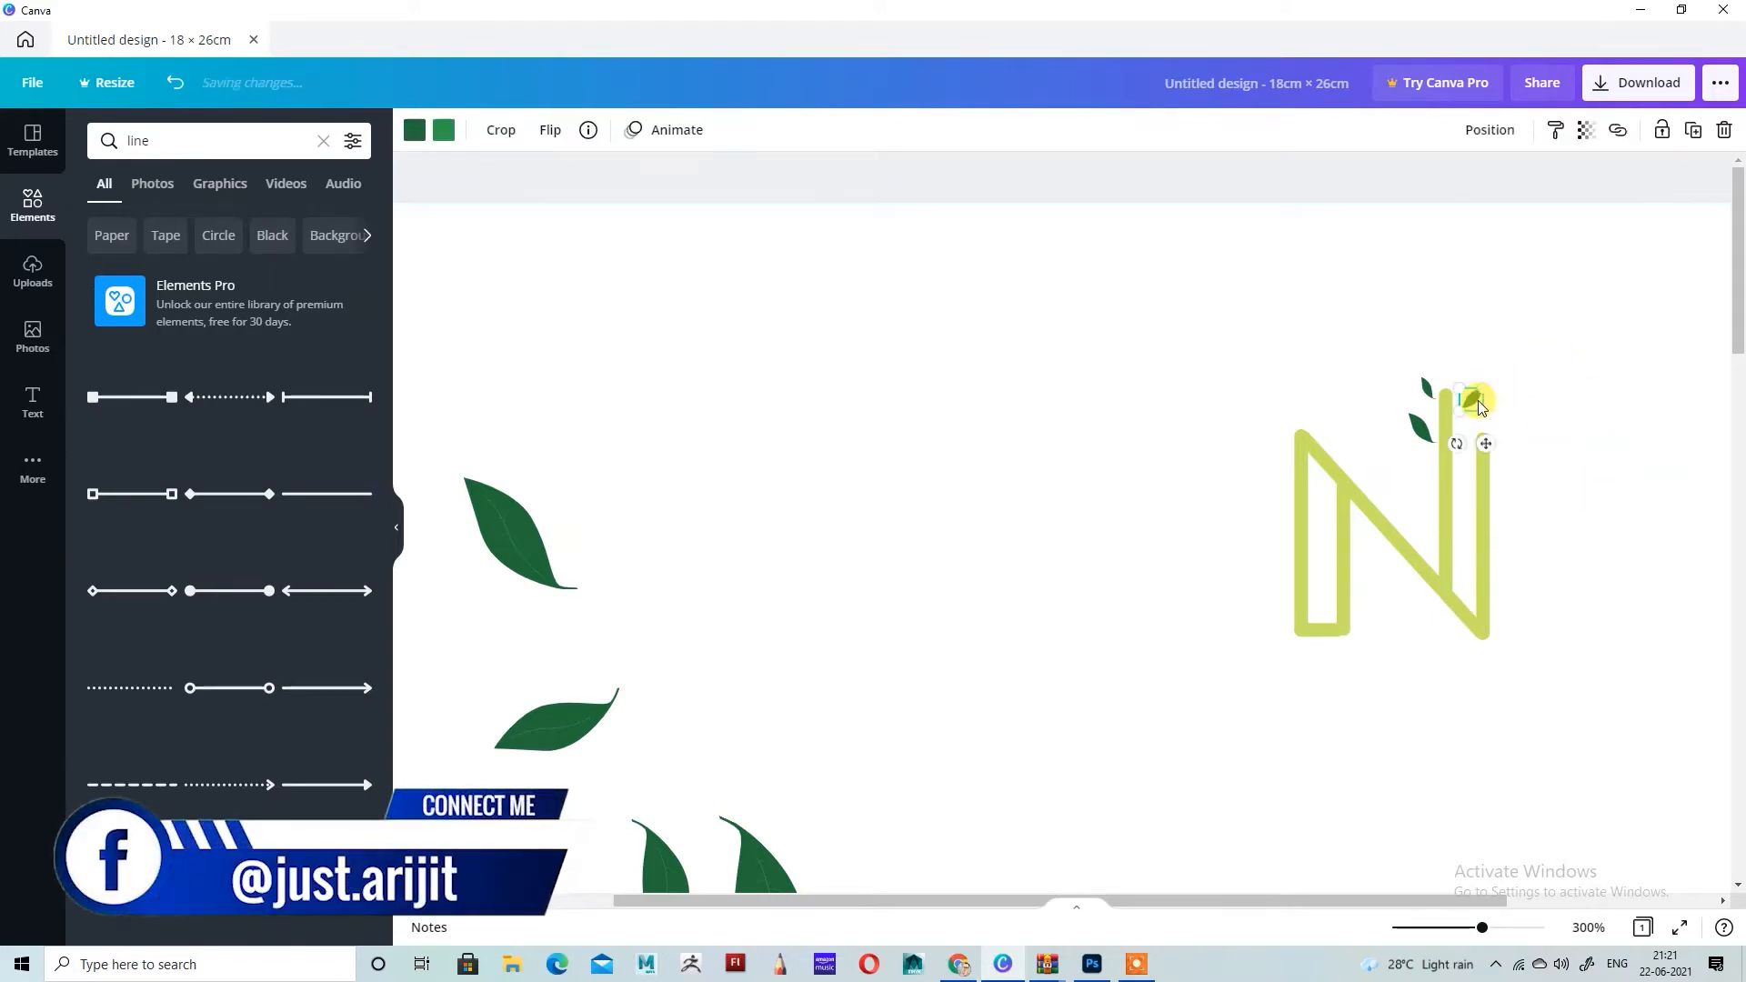
Step: Duplicate the flipped small leaf and place the copy along the outer side of the N's right stroke
left_click(1693, 130)
mouse_move(1532, 495)
left_mouse_down()
mouse_move(1501, 505)
mouse_move(1515, 517)
left_mouse_up()
left_click(1582, 407)
Step: Duplicate the small leaf left of the tallest stroke's top, flip the copy horizontally and place it beside the N's right stroke
left_click(1429, 389)
left_click(1693, 131)
left_click(549, 131)
left_click(605, 179)
left_click(1640, 472)
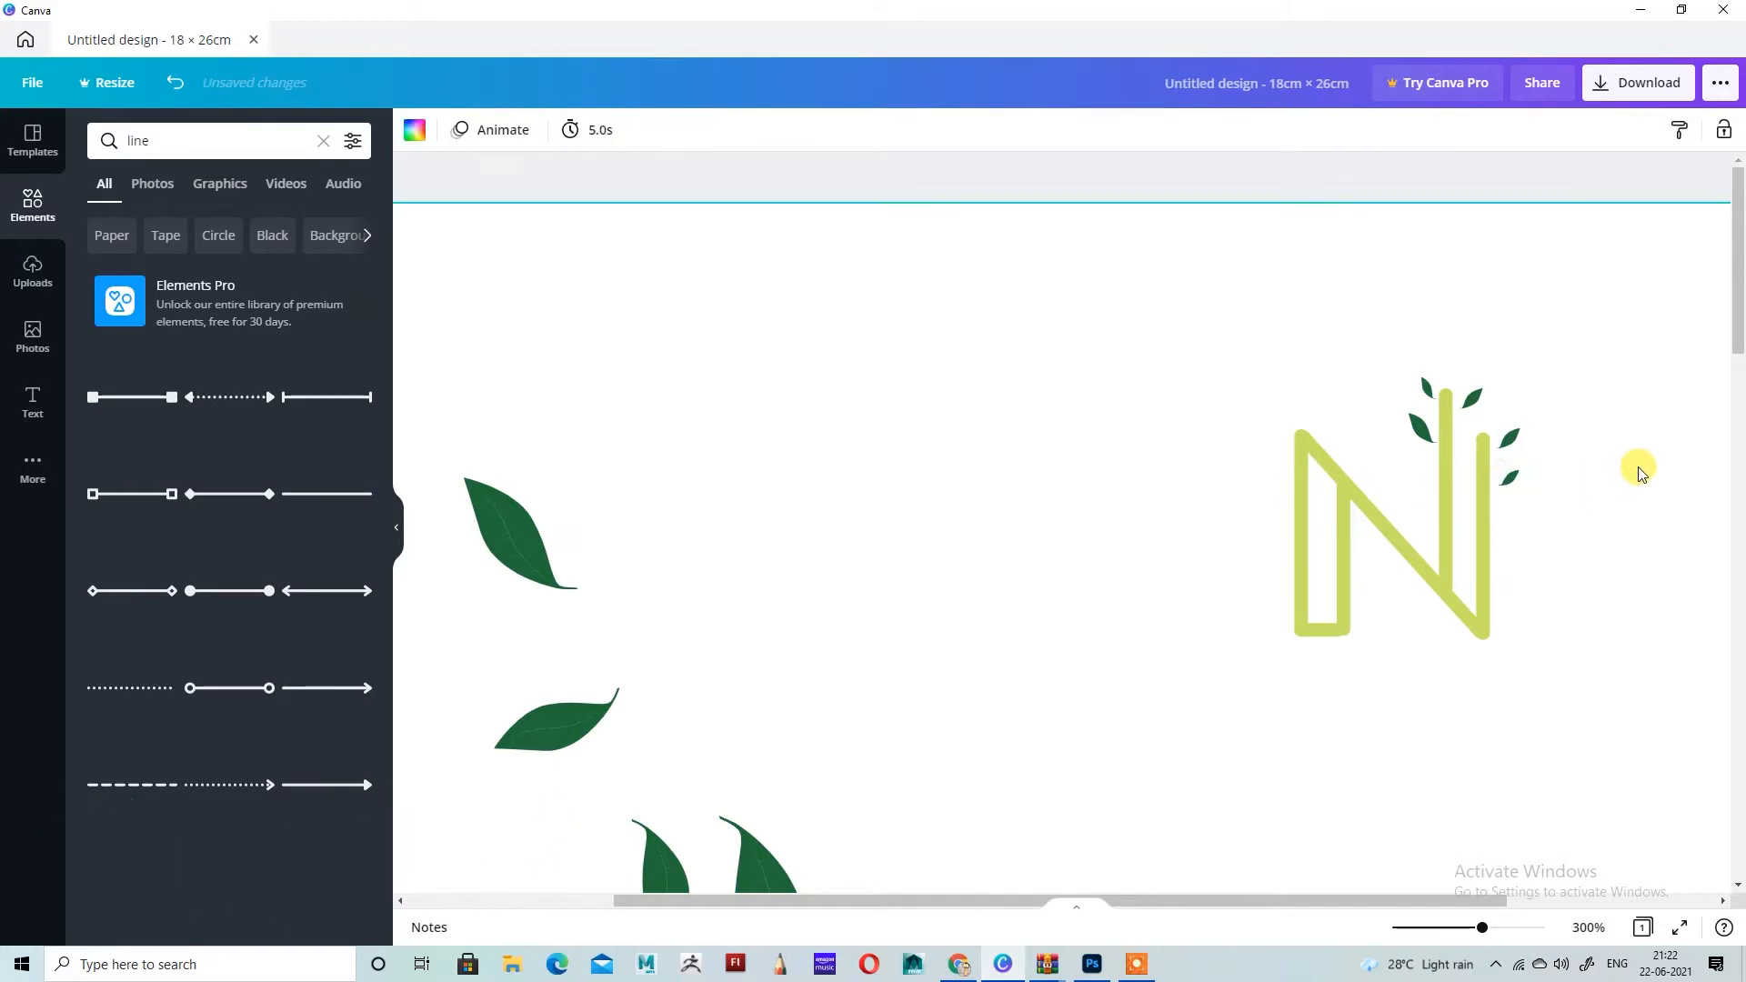
Step: Add a heading to the page with the text "Nature"
scroll(1442, 287, "down", 2)
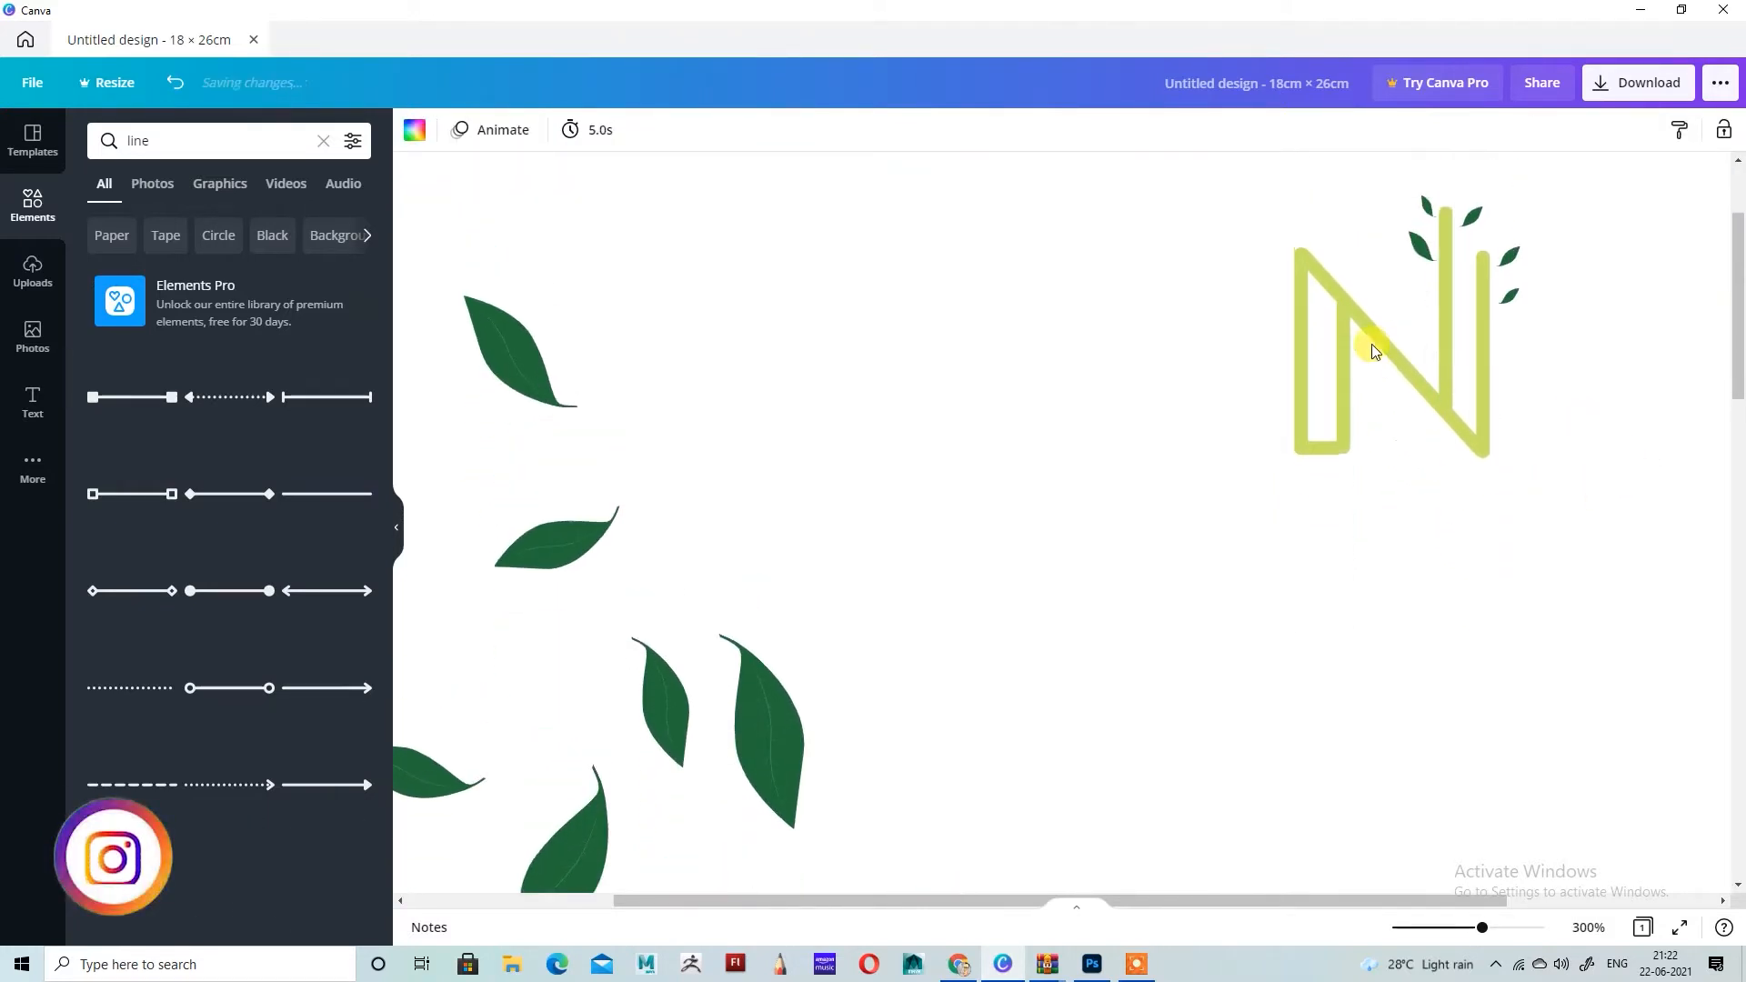
left_click(33, 400)
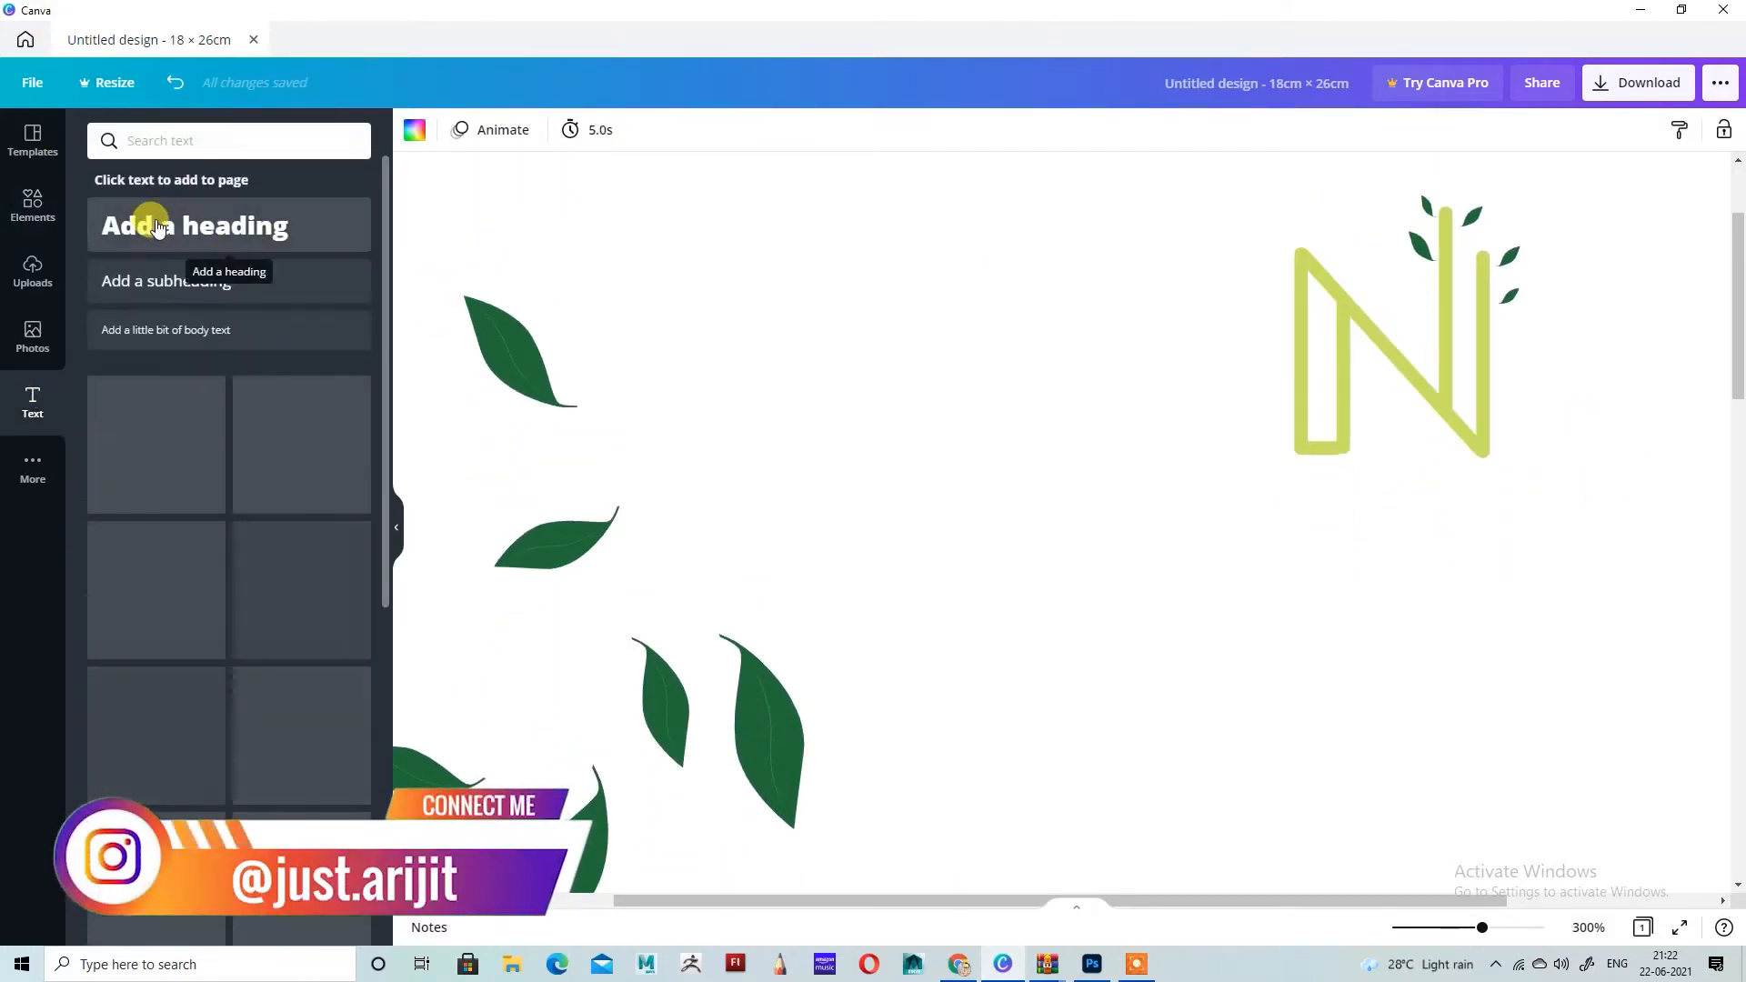
left_click(159, 227)
key("BackSpace")
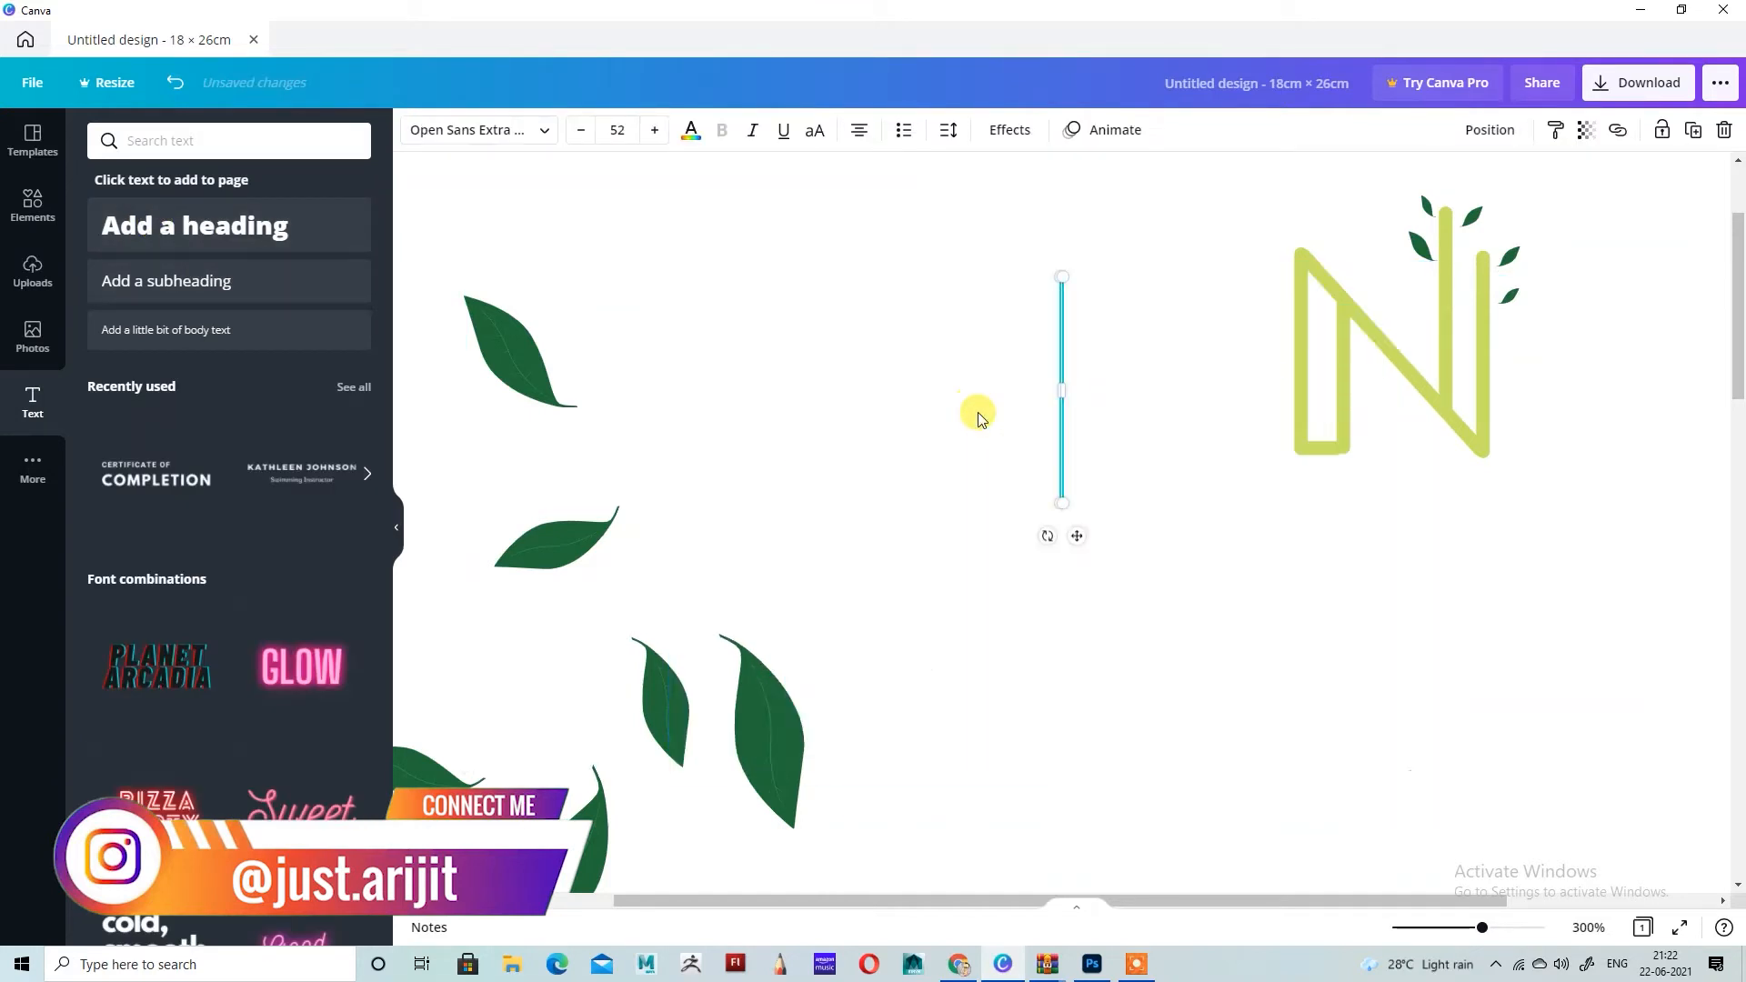
type("nature")
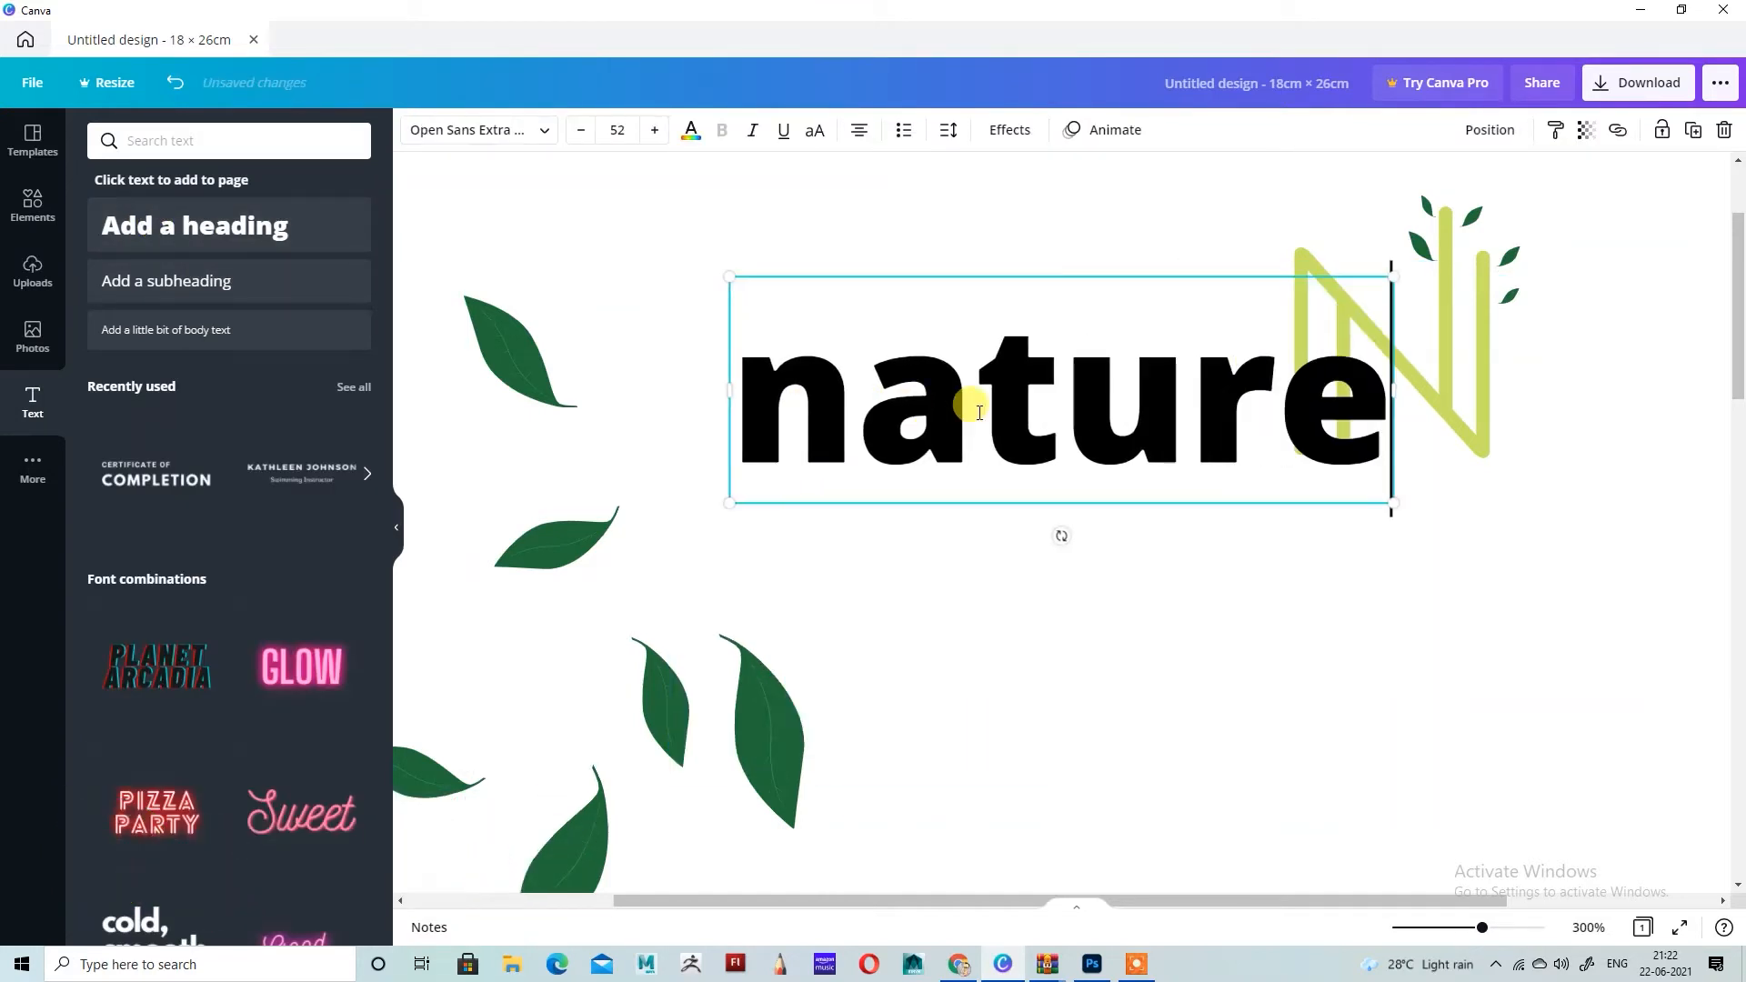
key("ctrl+a")
key("BackSpace")
type("NA")
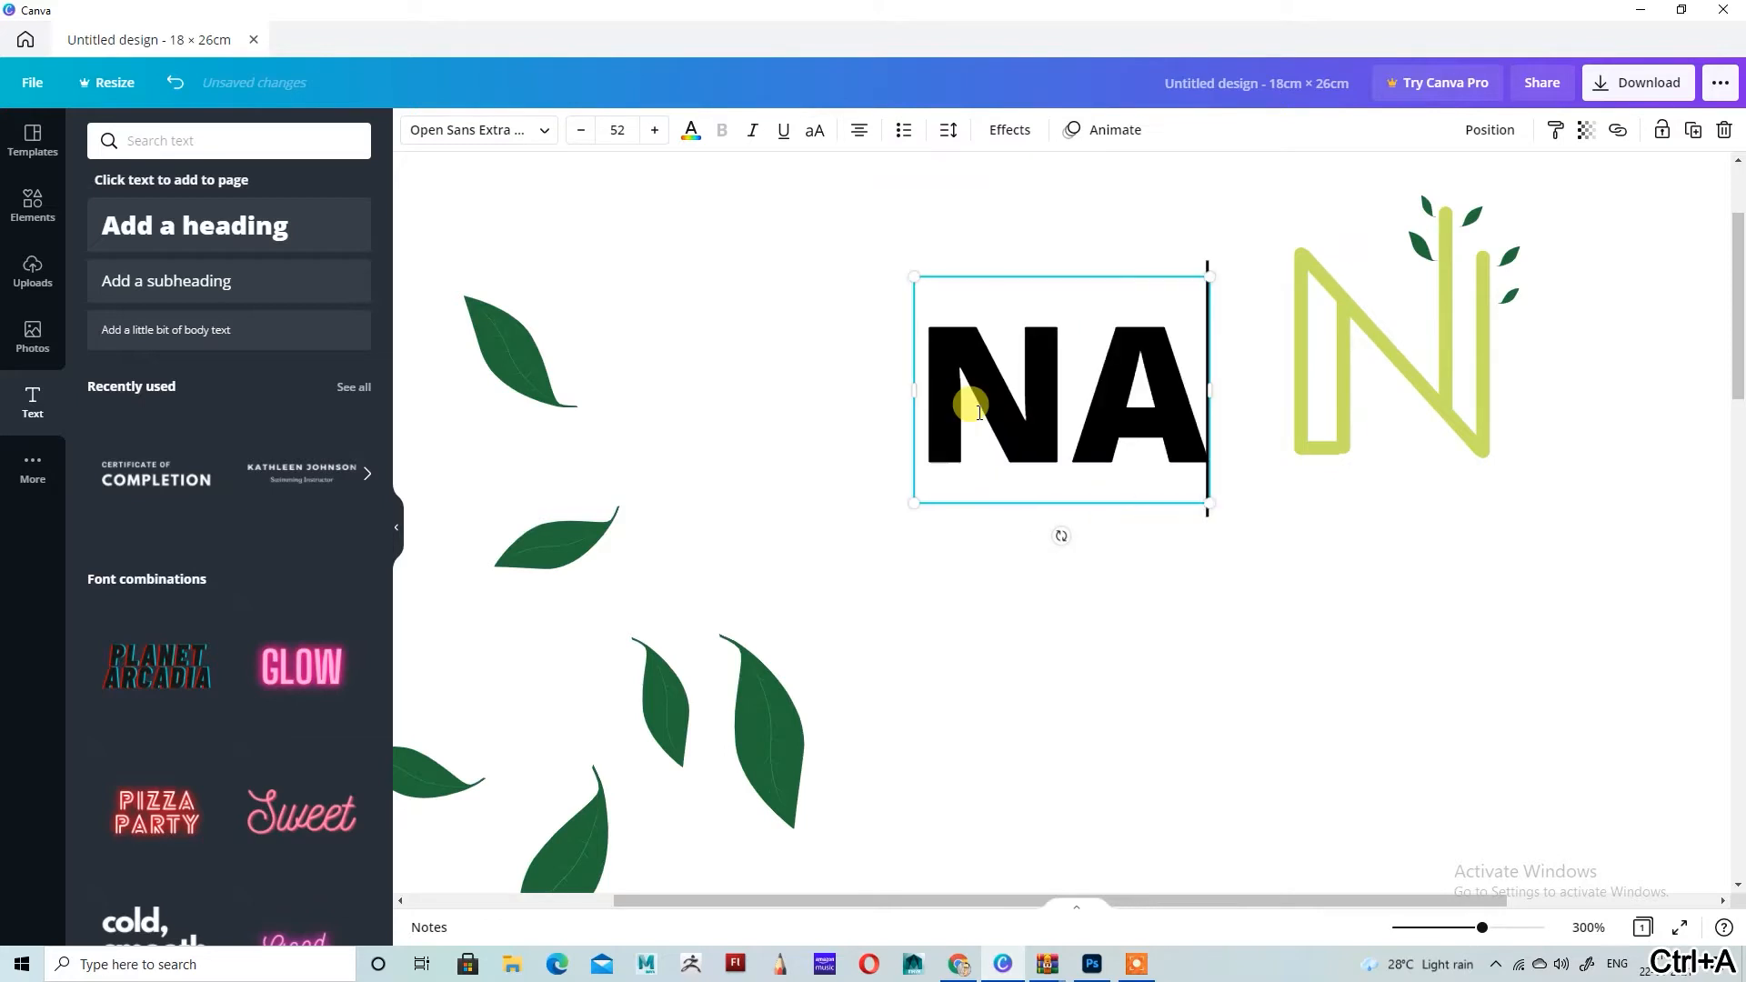
key("BackSpace")
type("ature")
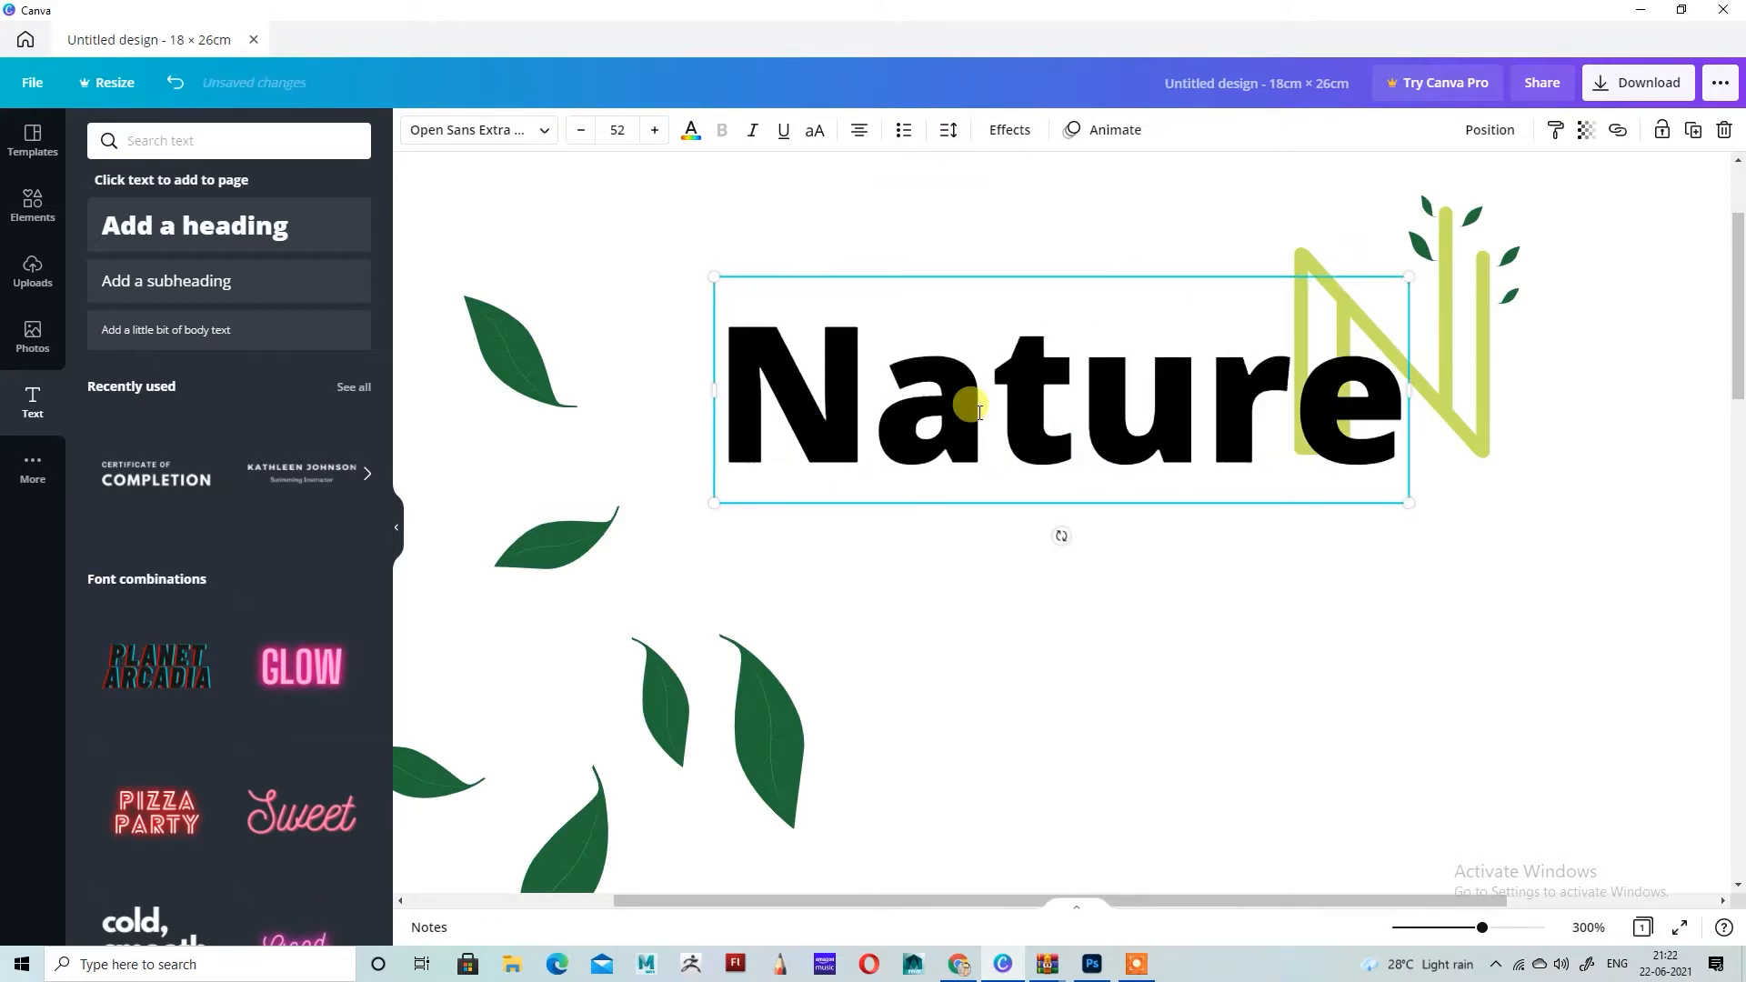
Step: Set the font of the Nature heading to Alice
key("ctrl+a")
left_click(544, 130)
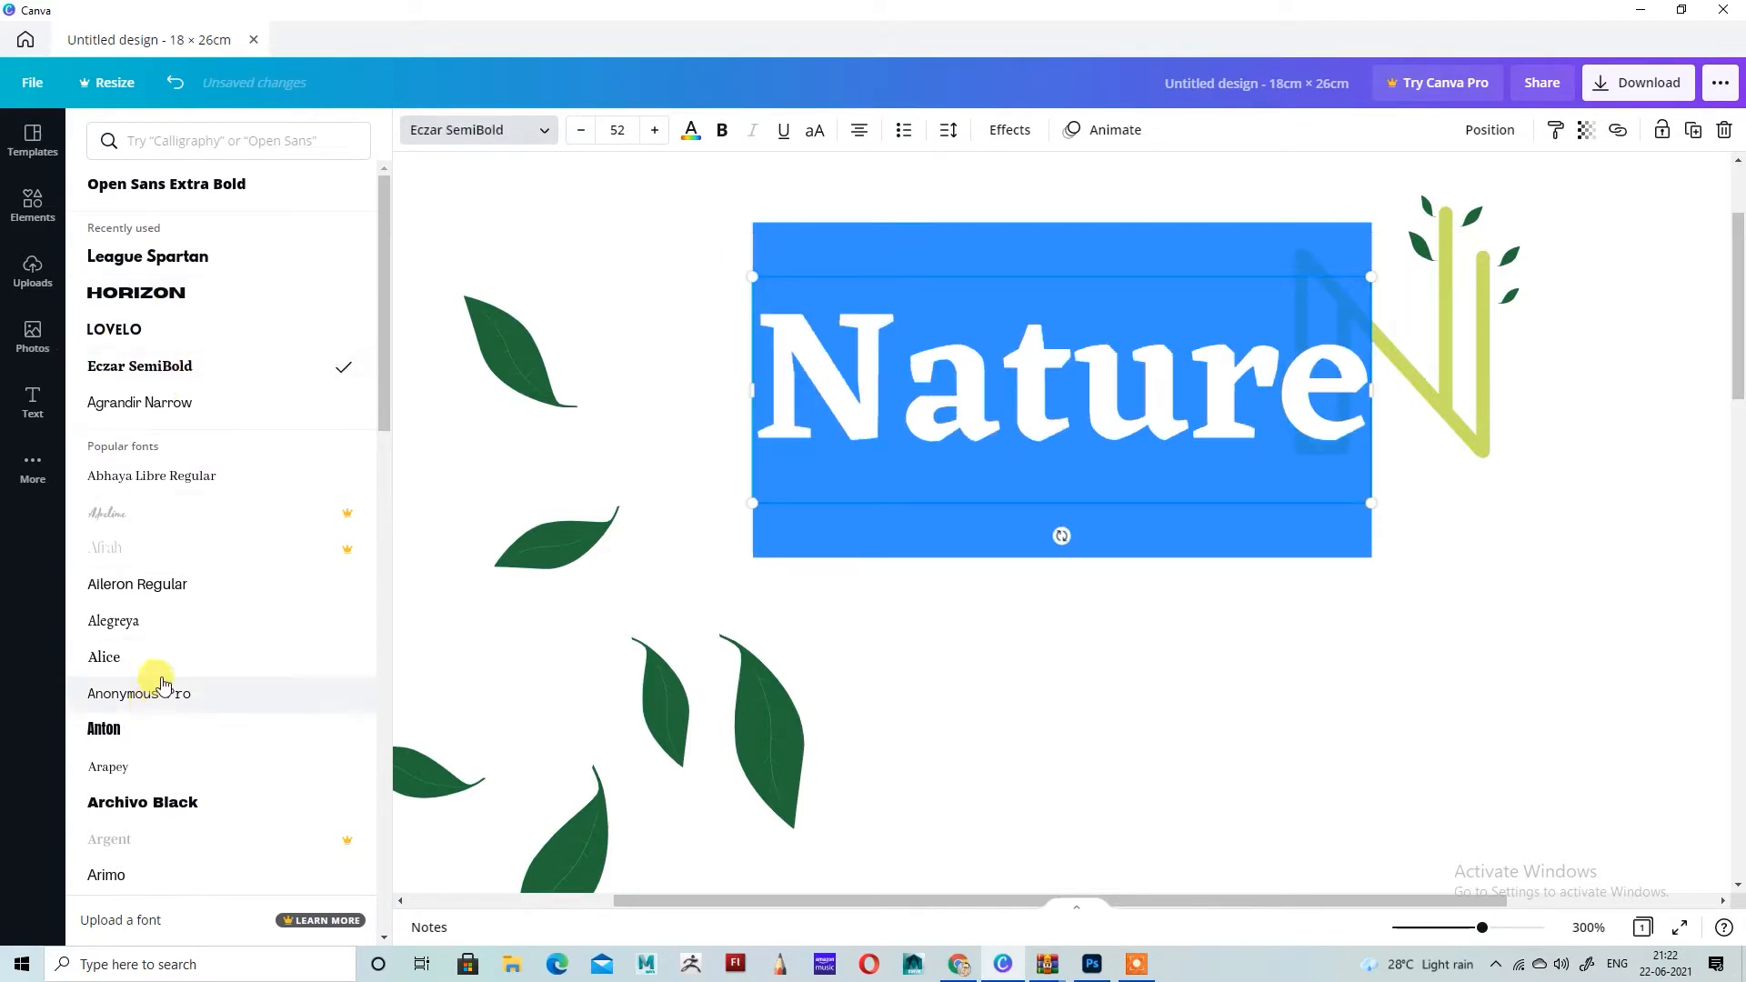
scroll(162, 684, "down", 2)
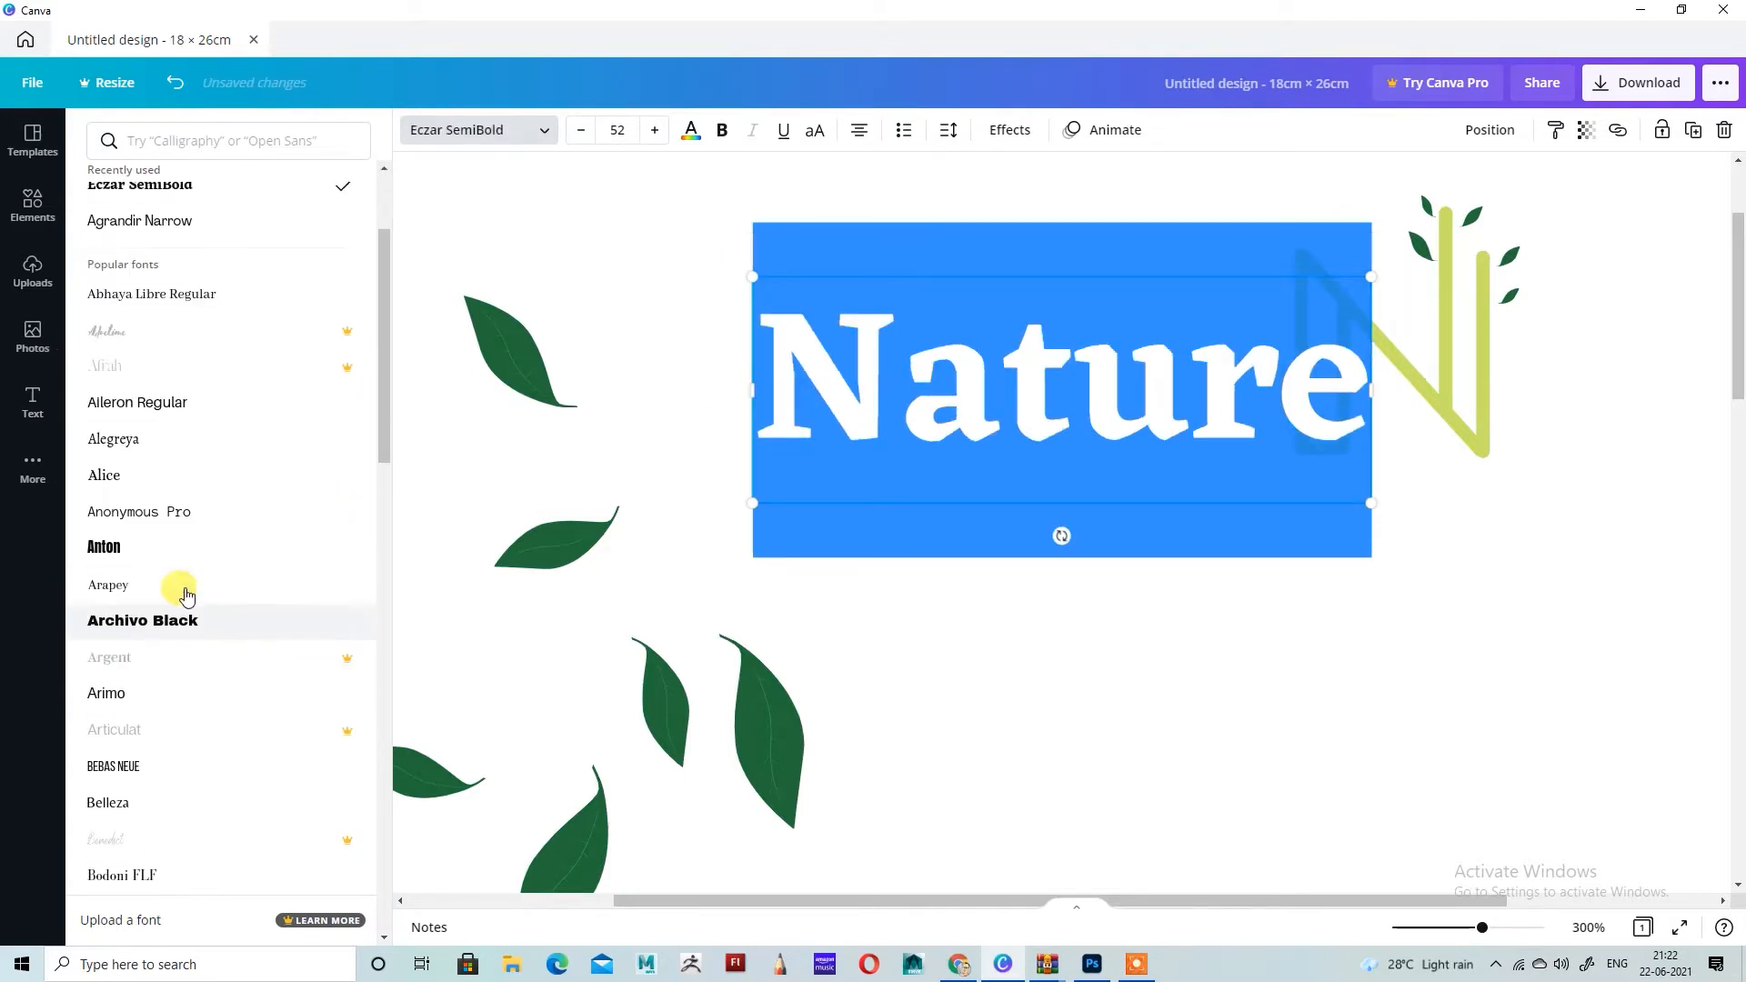
left_click(175, 476)
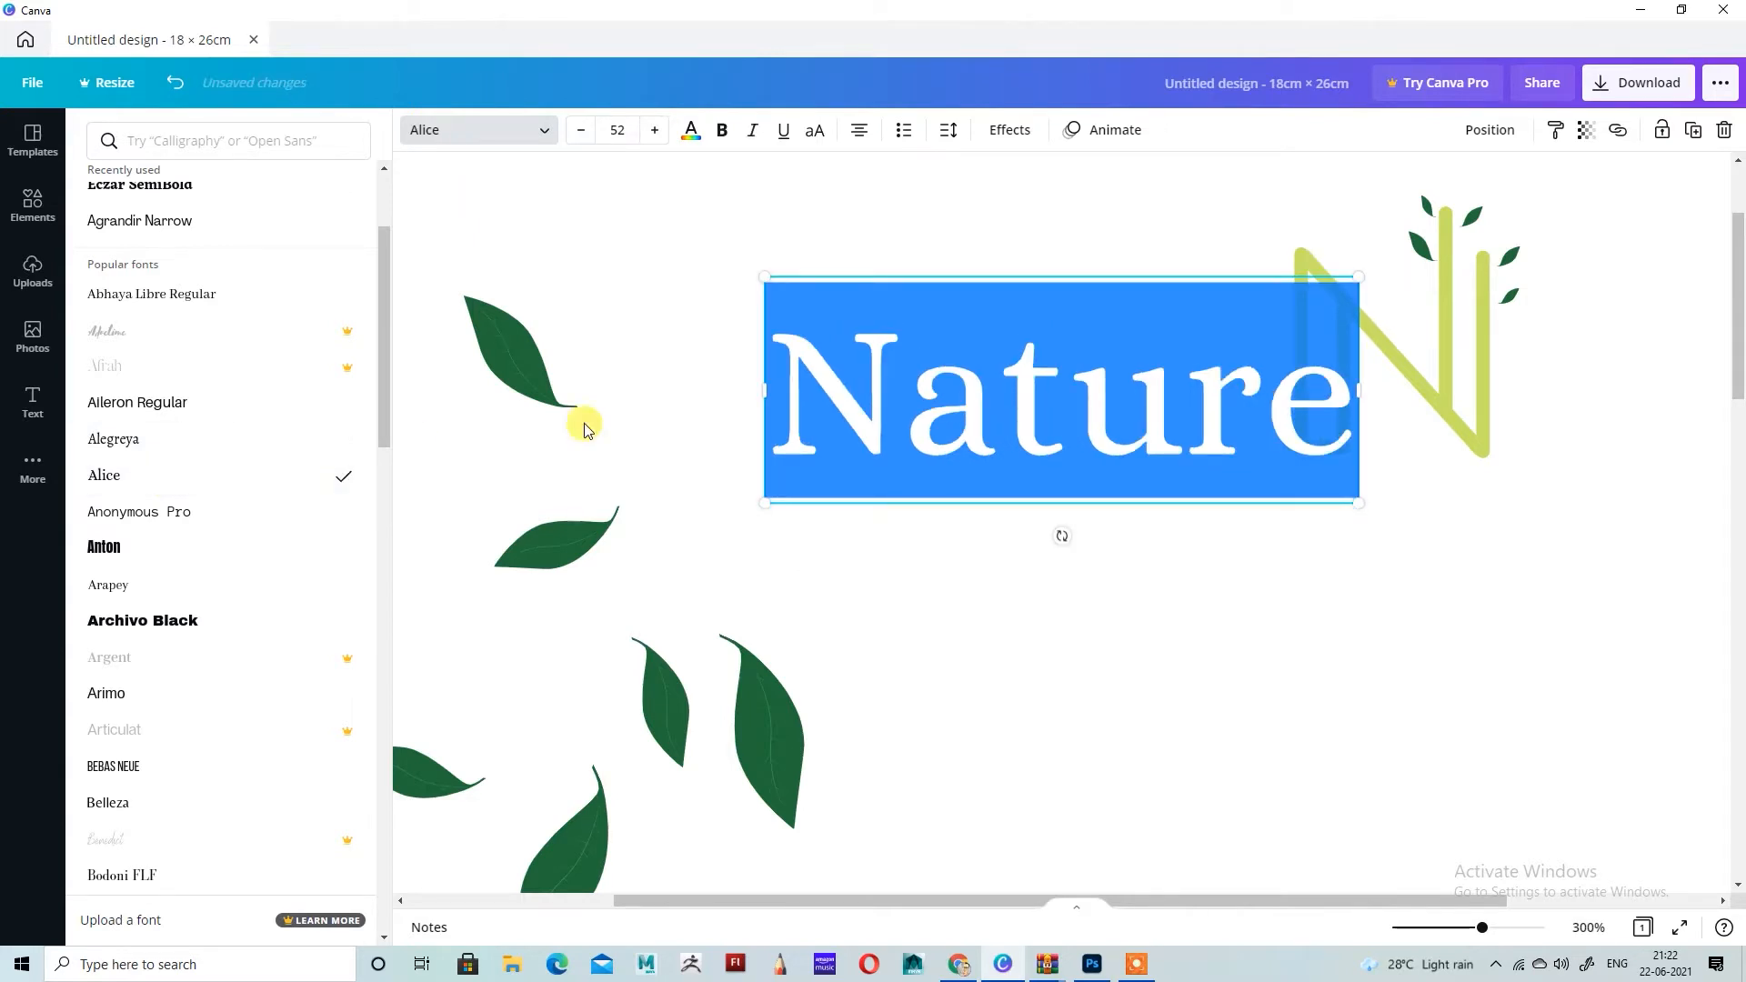
Step: Recolour the Nature heading in the same dark green as the leaves
left_click(1071, 432)
left_click_drag(784, 416, 1547, 426)
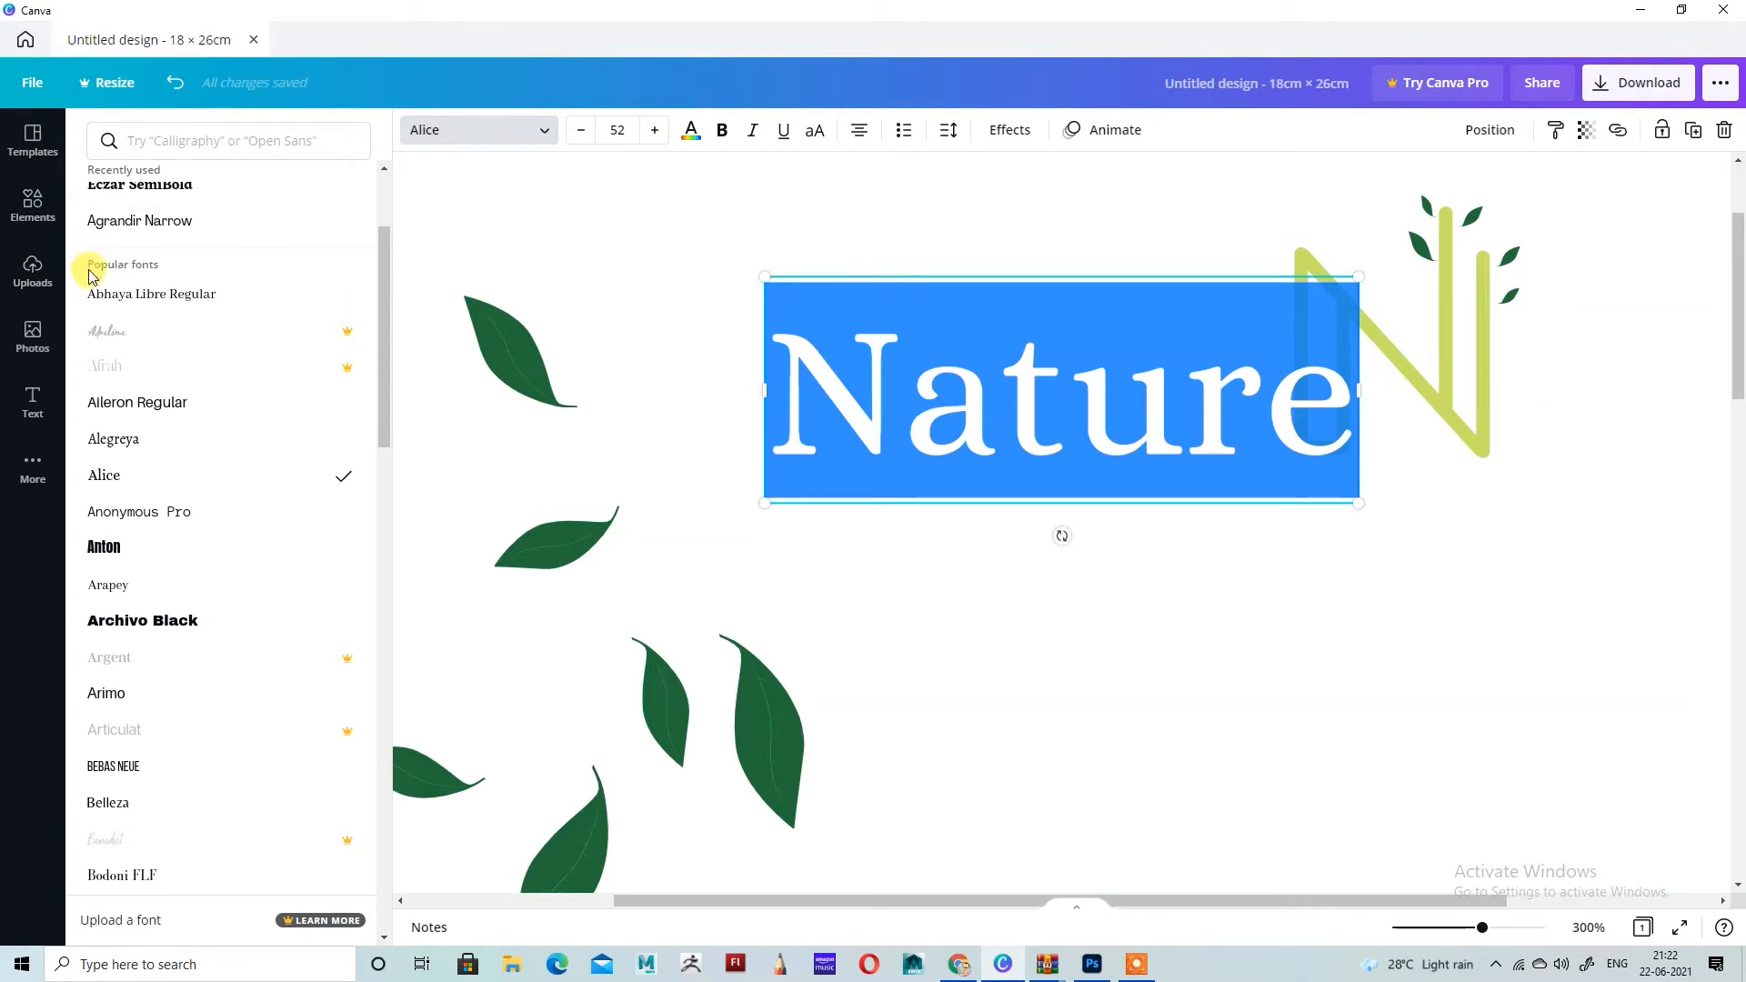
left_click(692, 132)
left_click(1310, 605)
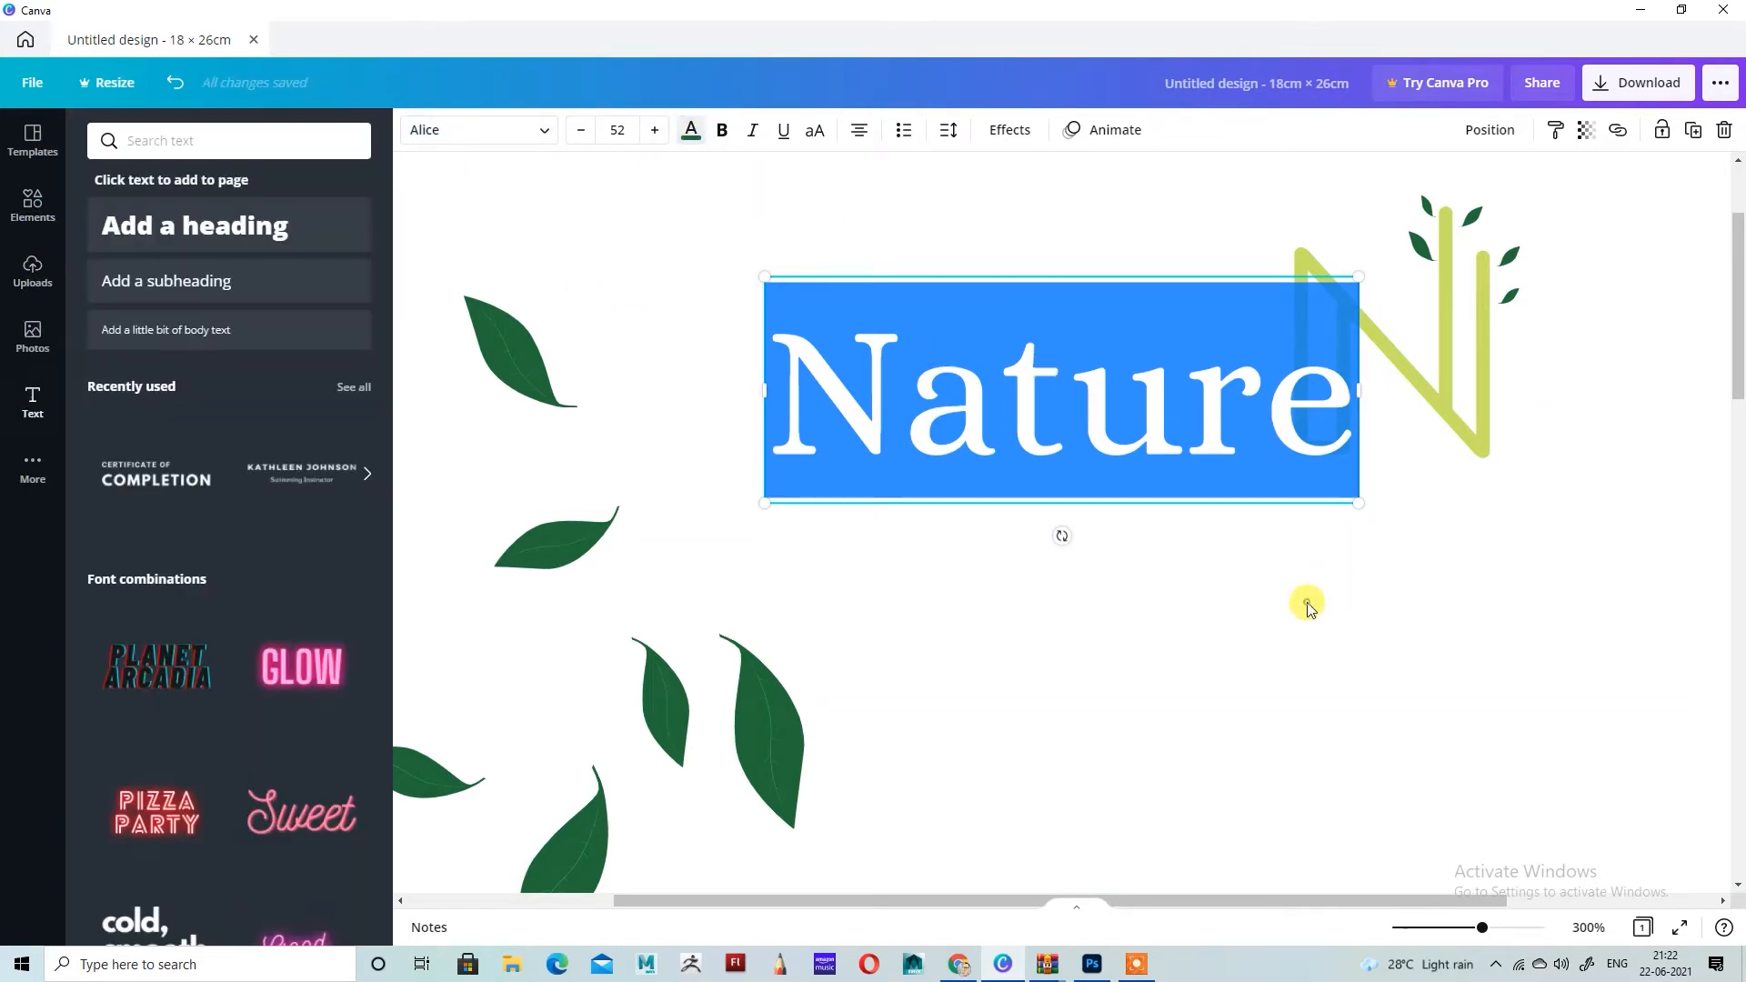
left_click(1078, 558)
Step: Move the Nature heading beneath the letter N and scale it down to a font size of 34.8
left_click(1119, 428)
left_click_drag(1119, 428, 1416, 558)
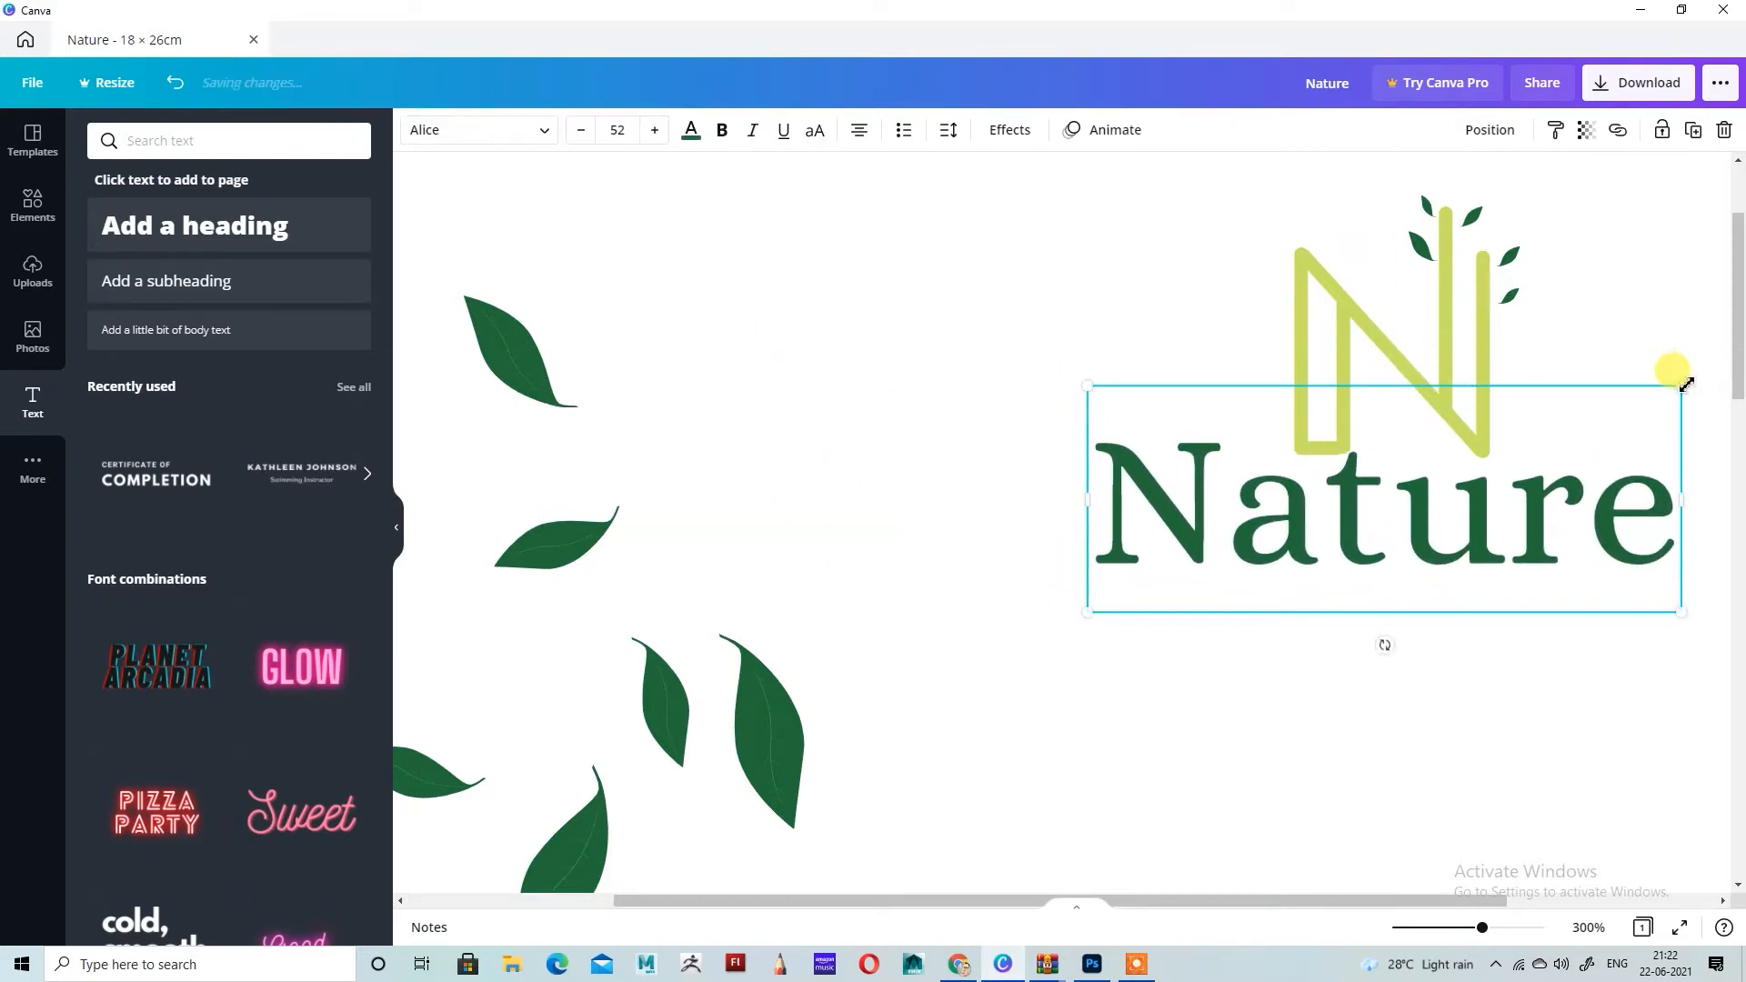
left_click_drag(1684, 383, 1568, 445)
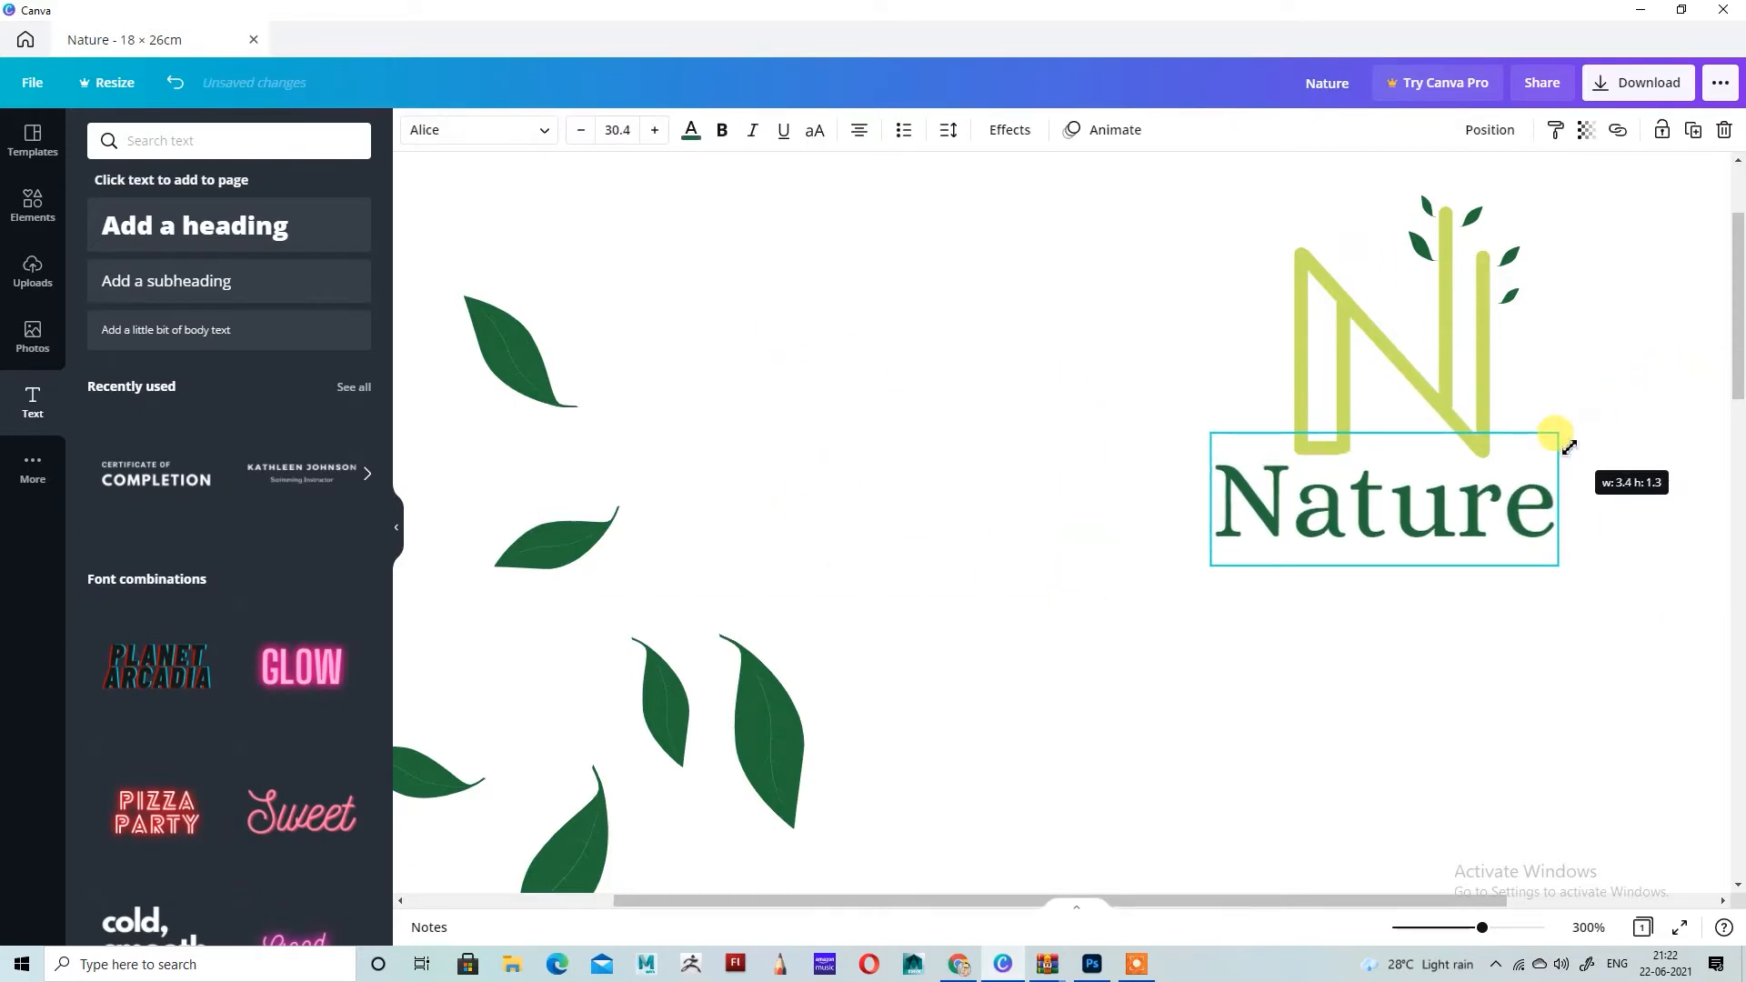
mouse_move(1435, 518)
left_mouse_down()
mouse_move(1438, 500)
mouse_move(1453, 517)
left_mouse_up()
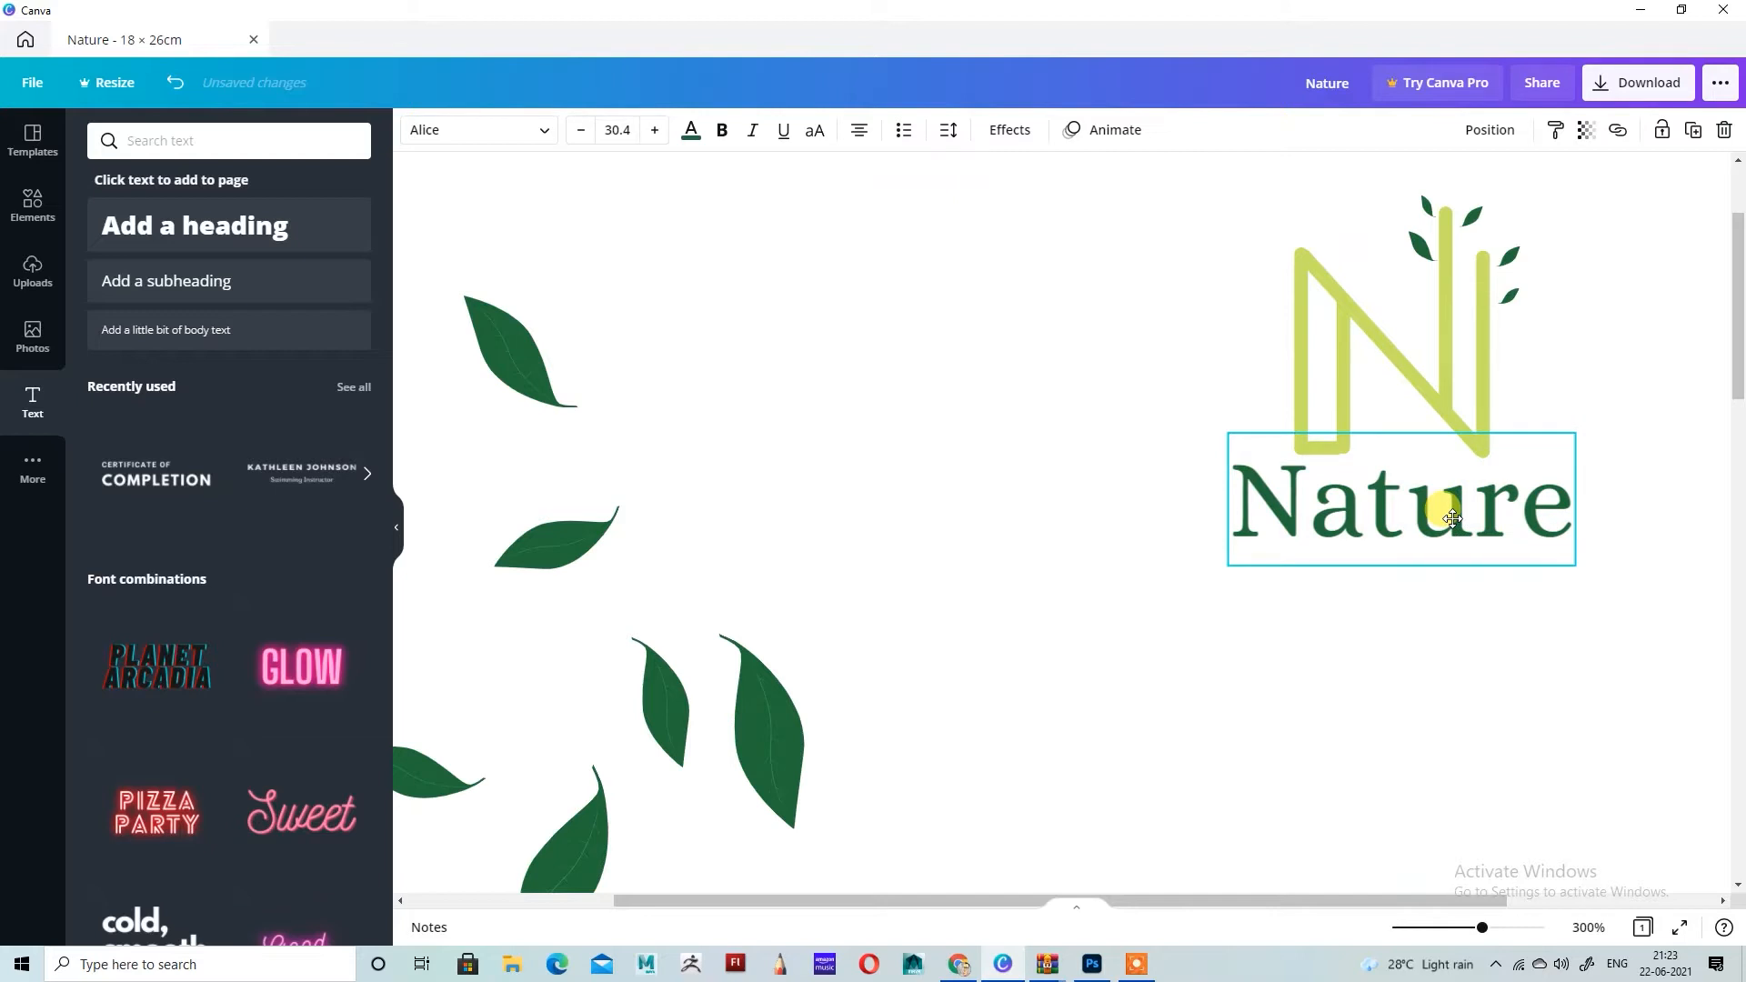
left_click_drag(1581, 437, 1600, 431)
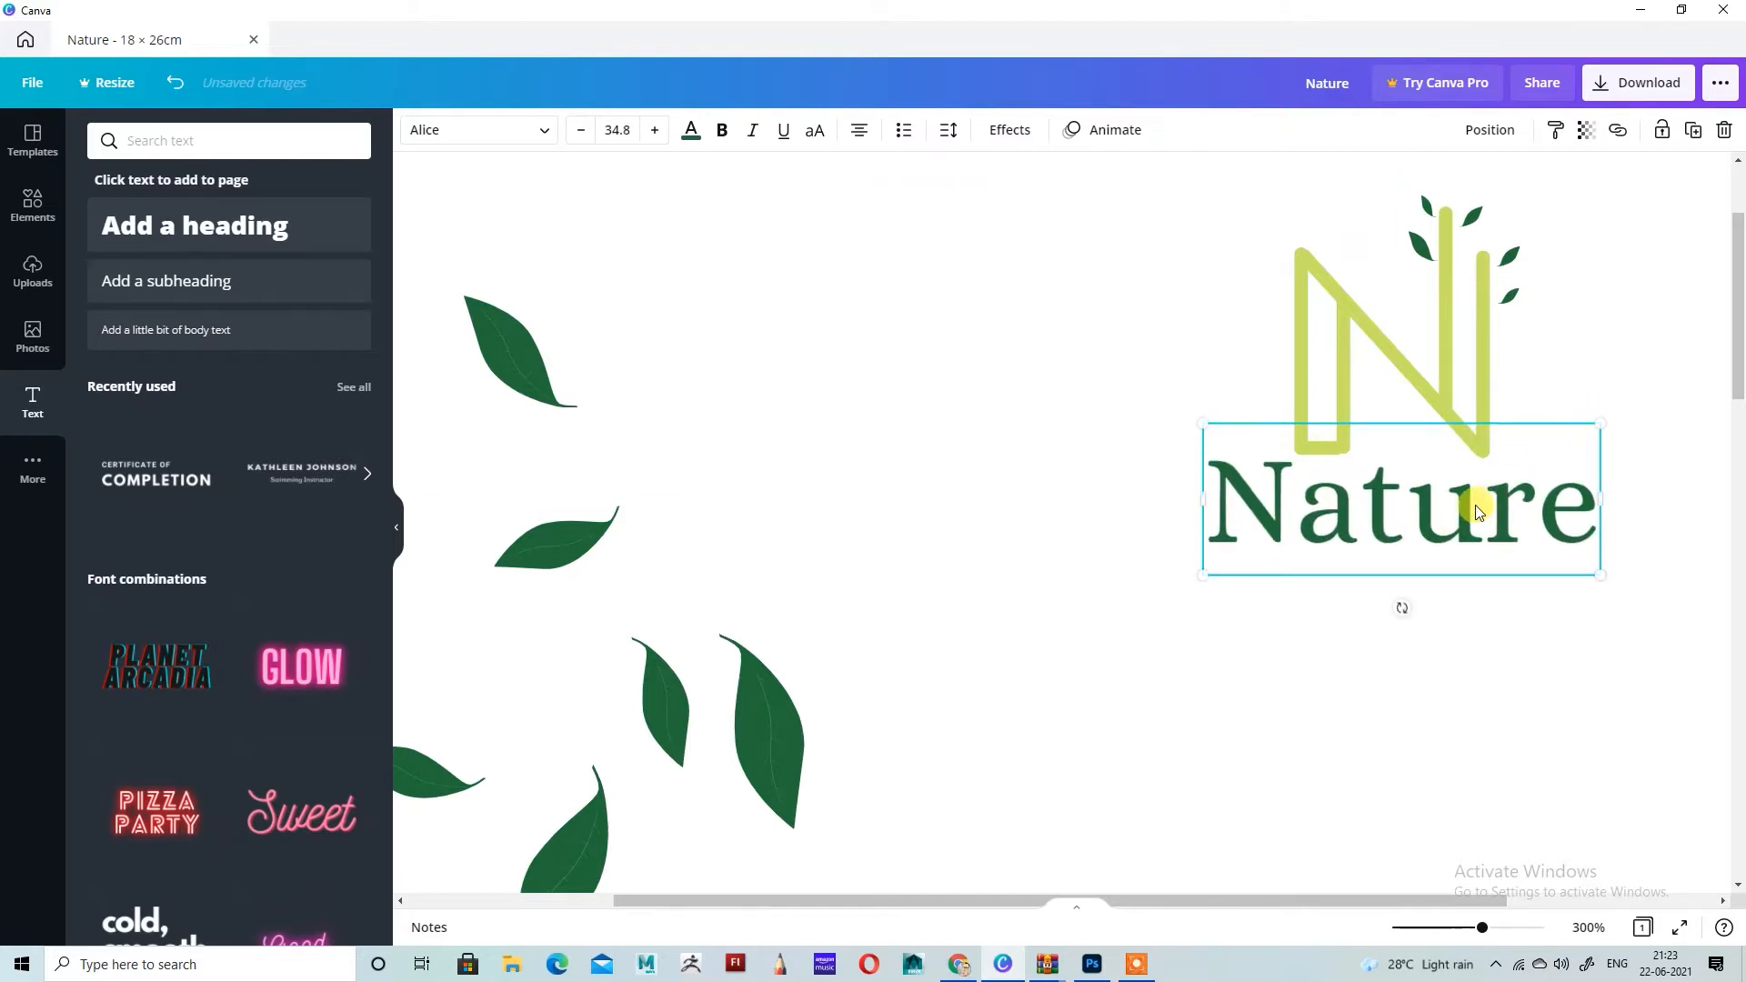
Step: Move the Nature heading down clear of the N and align the end of the N's short base line with its inner stroke
left_click(1413, 399)
left_click(1317, 453)
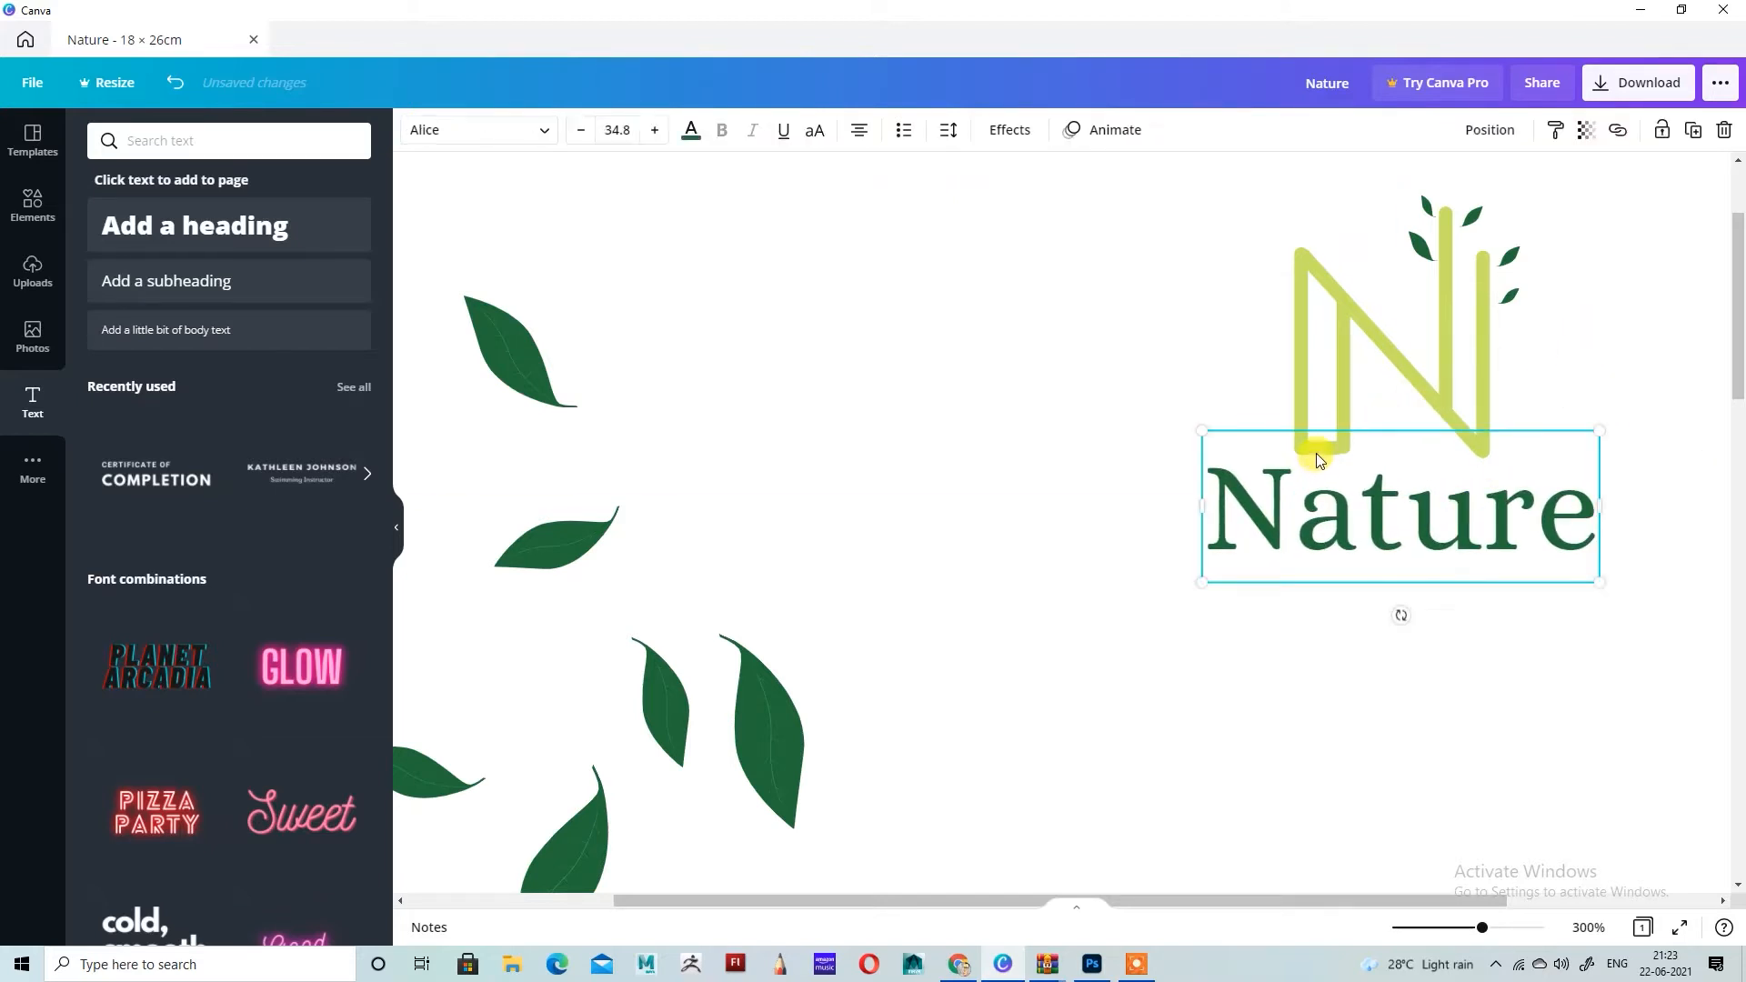
left_click_drag(1484, 514, 1444, 655)
left_click(1551, 428)
left_click(1342, 455)
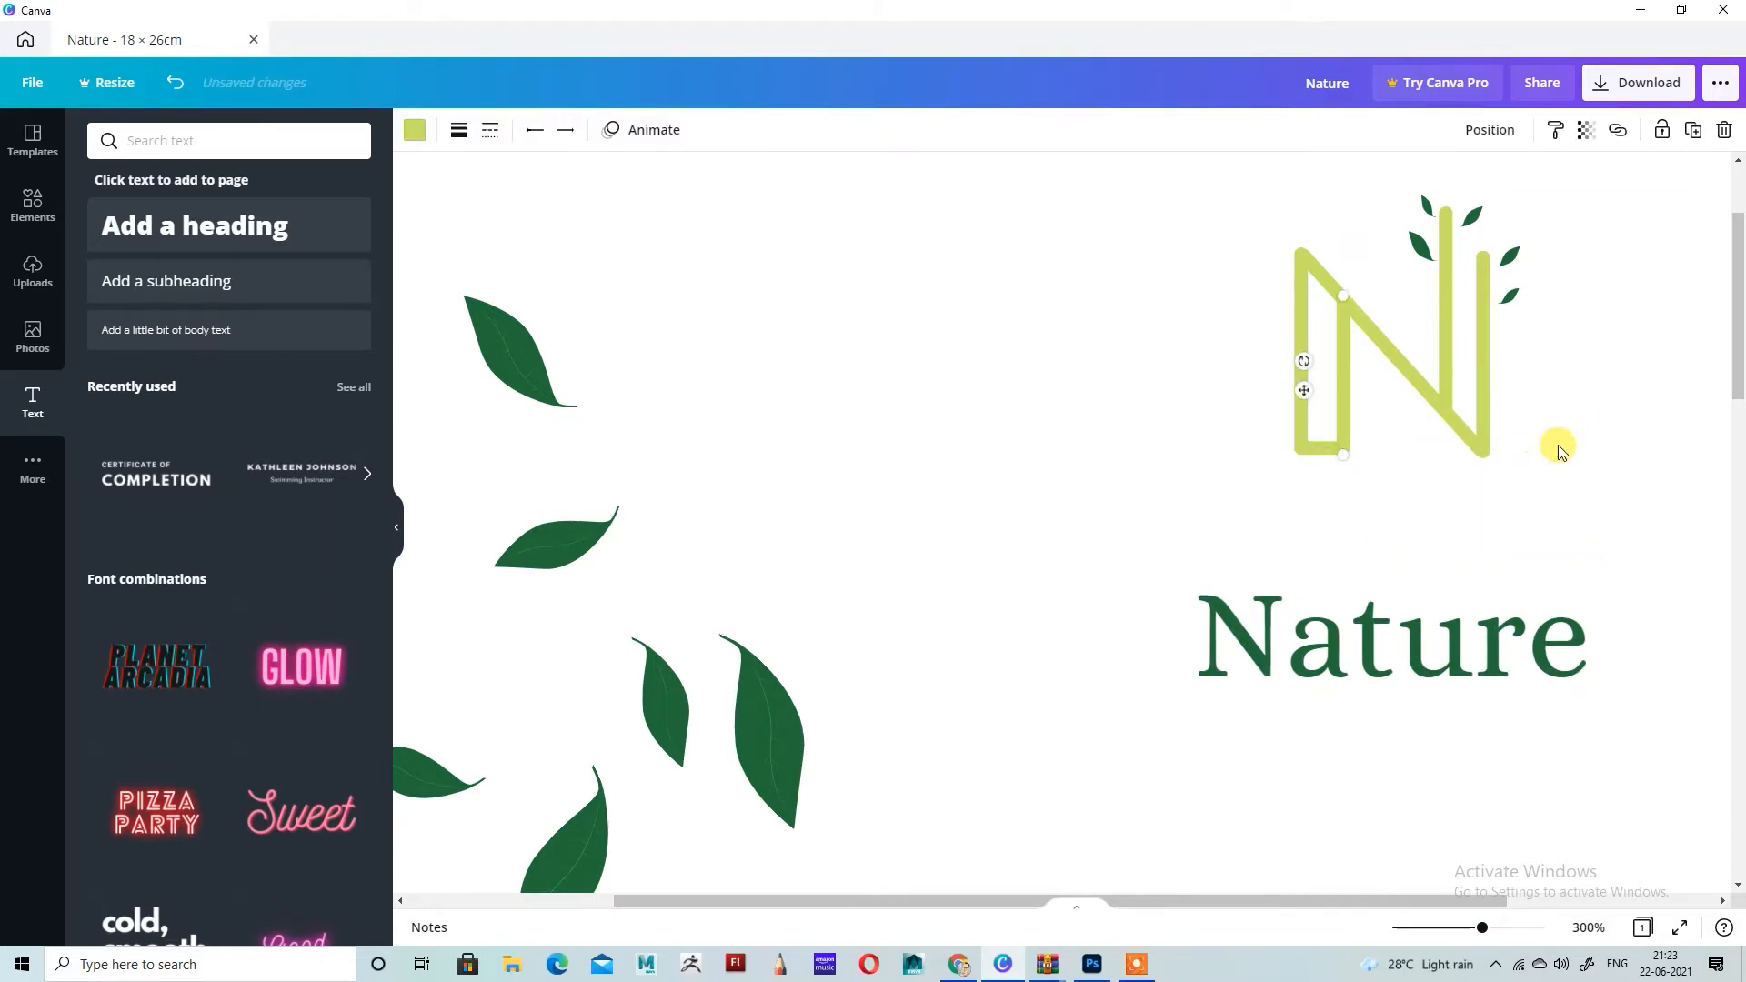
key("ctrl+plus")
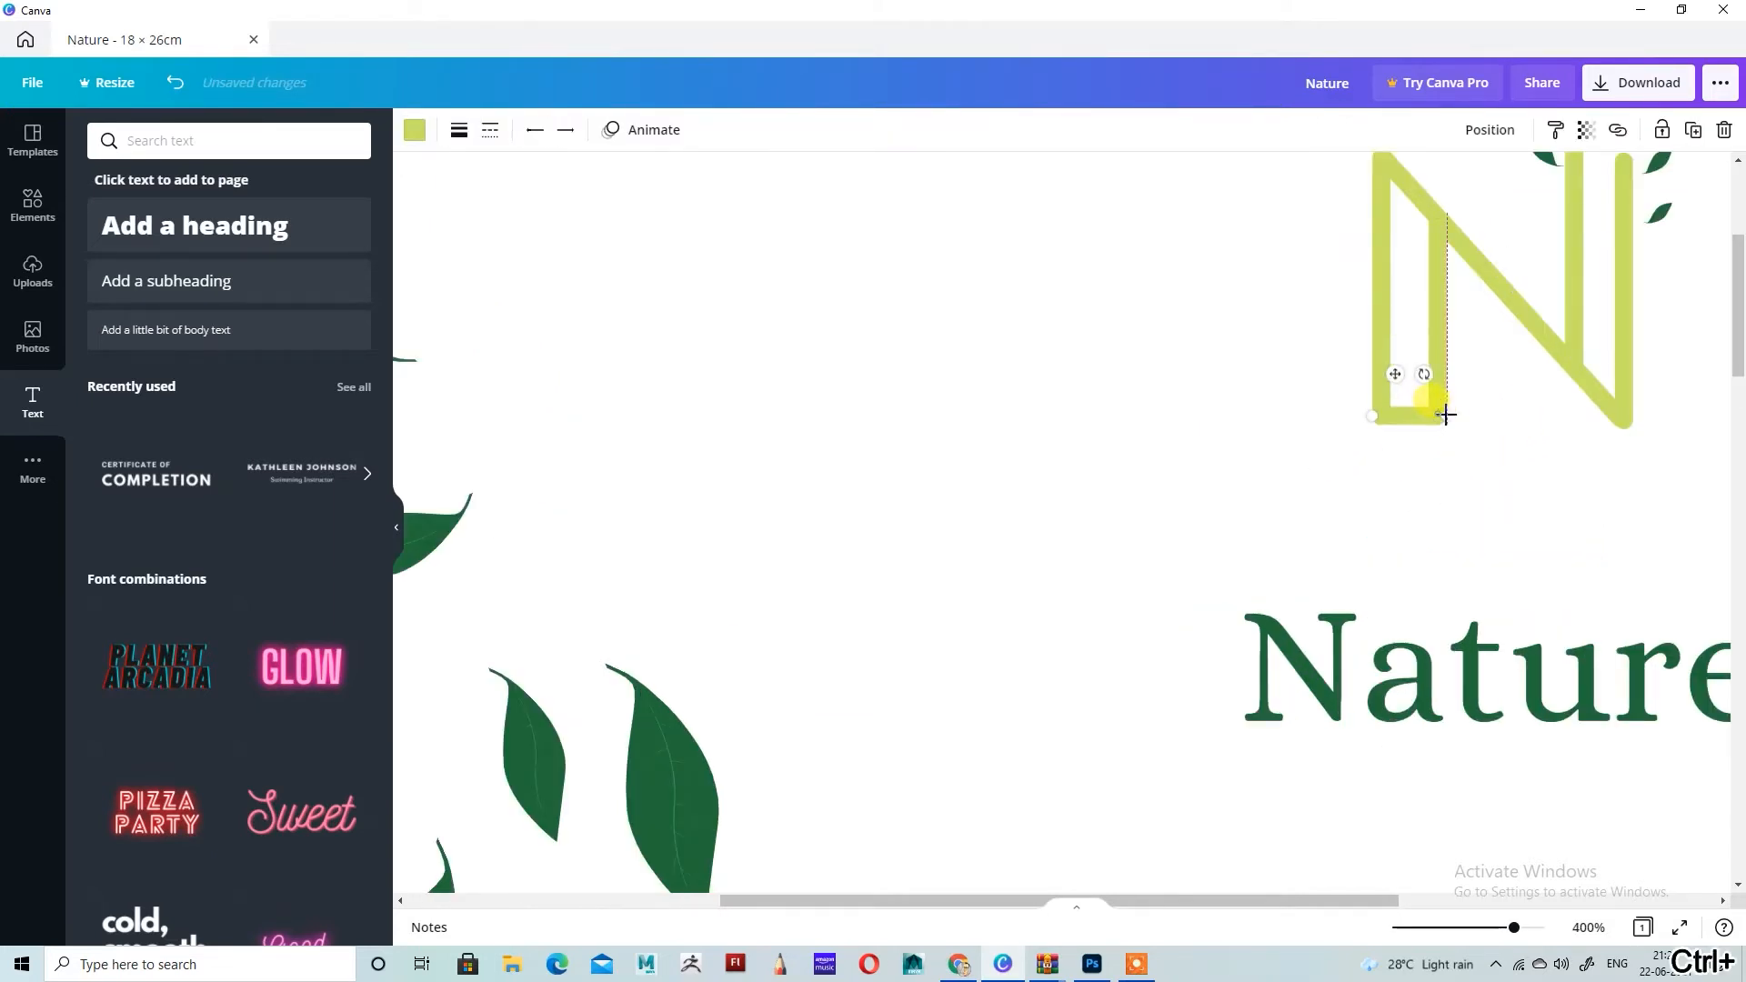
left_click(1521, 468)
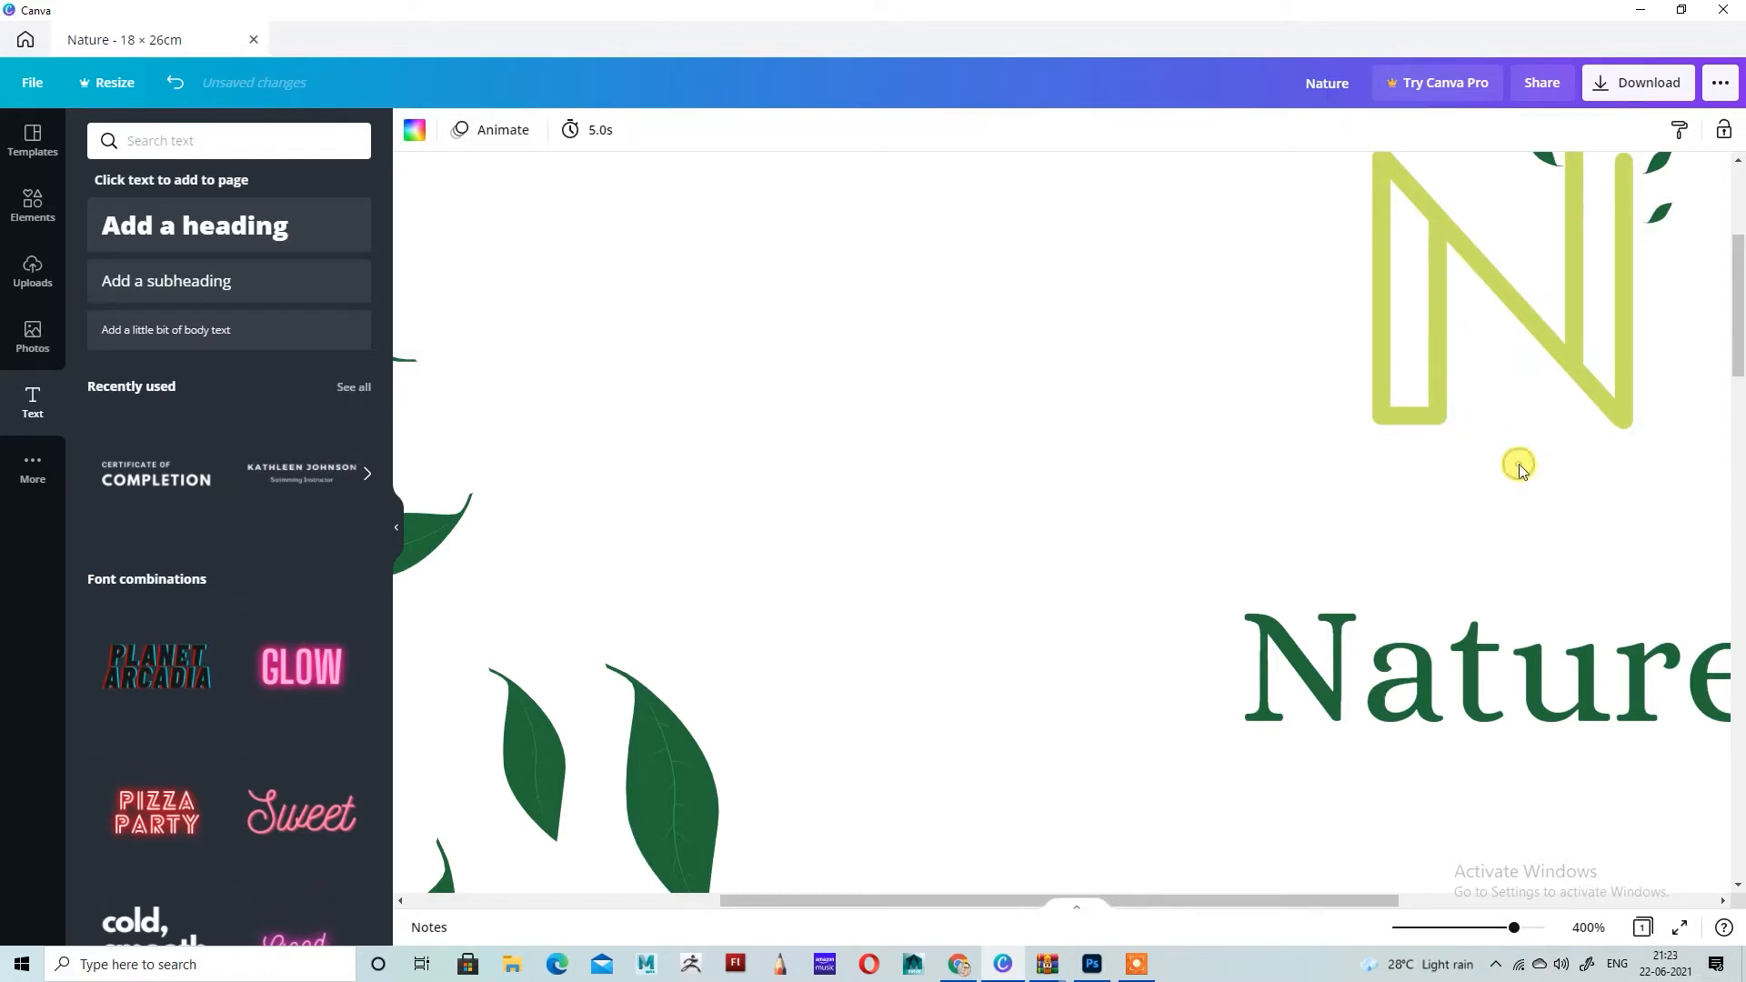
Step: Move the Nature heading back up and nudge it into place just below the base of the N
left_click(1547, 701)
key("ctrl+minus")
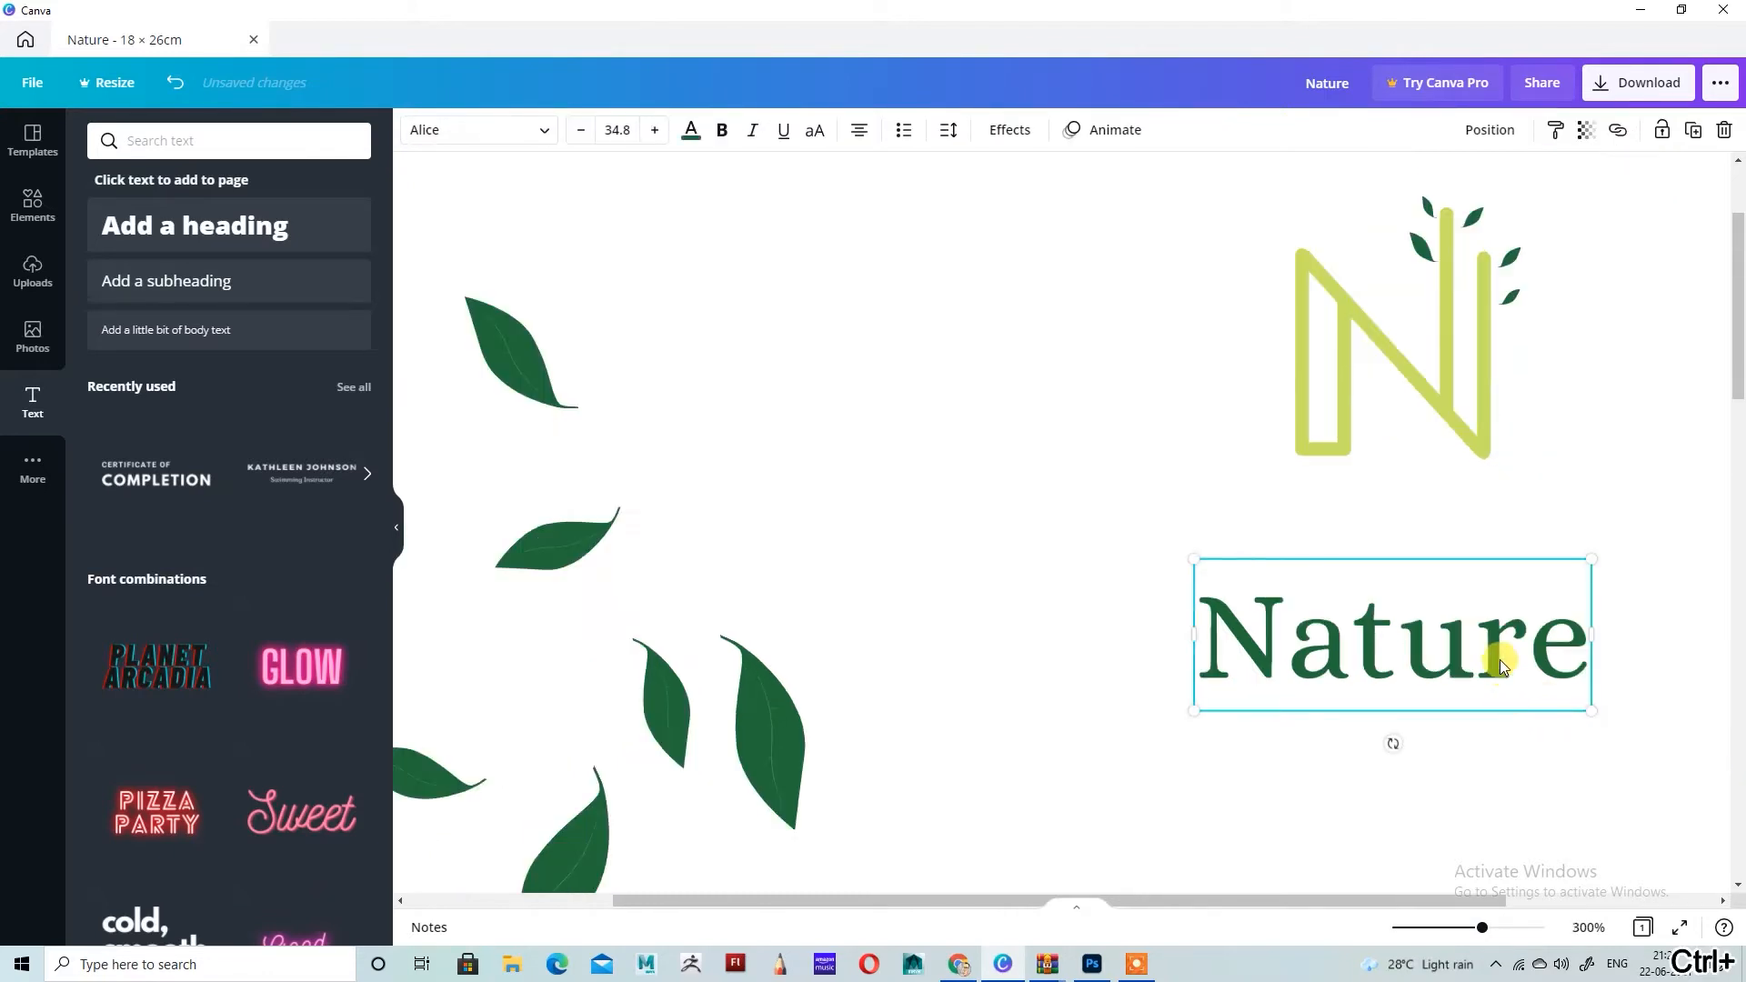
left_click_drag(1499, 661, 1512, 576)
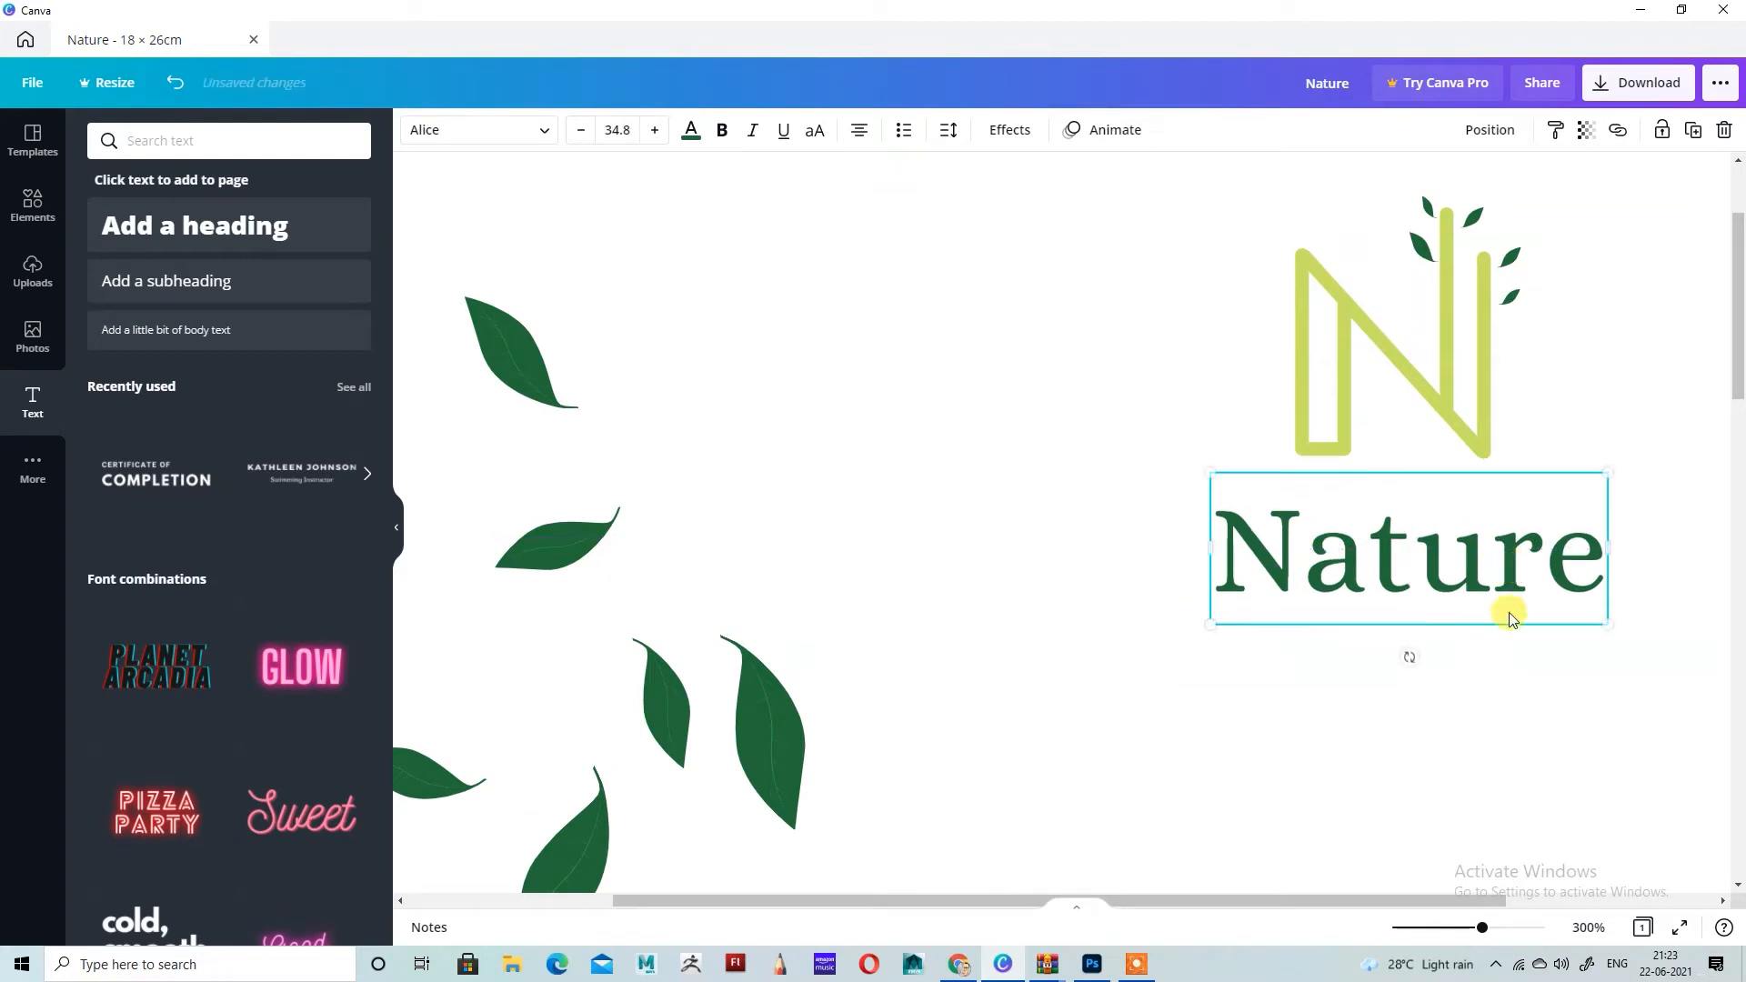
left_click(1470, 551)
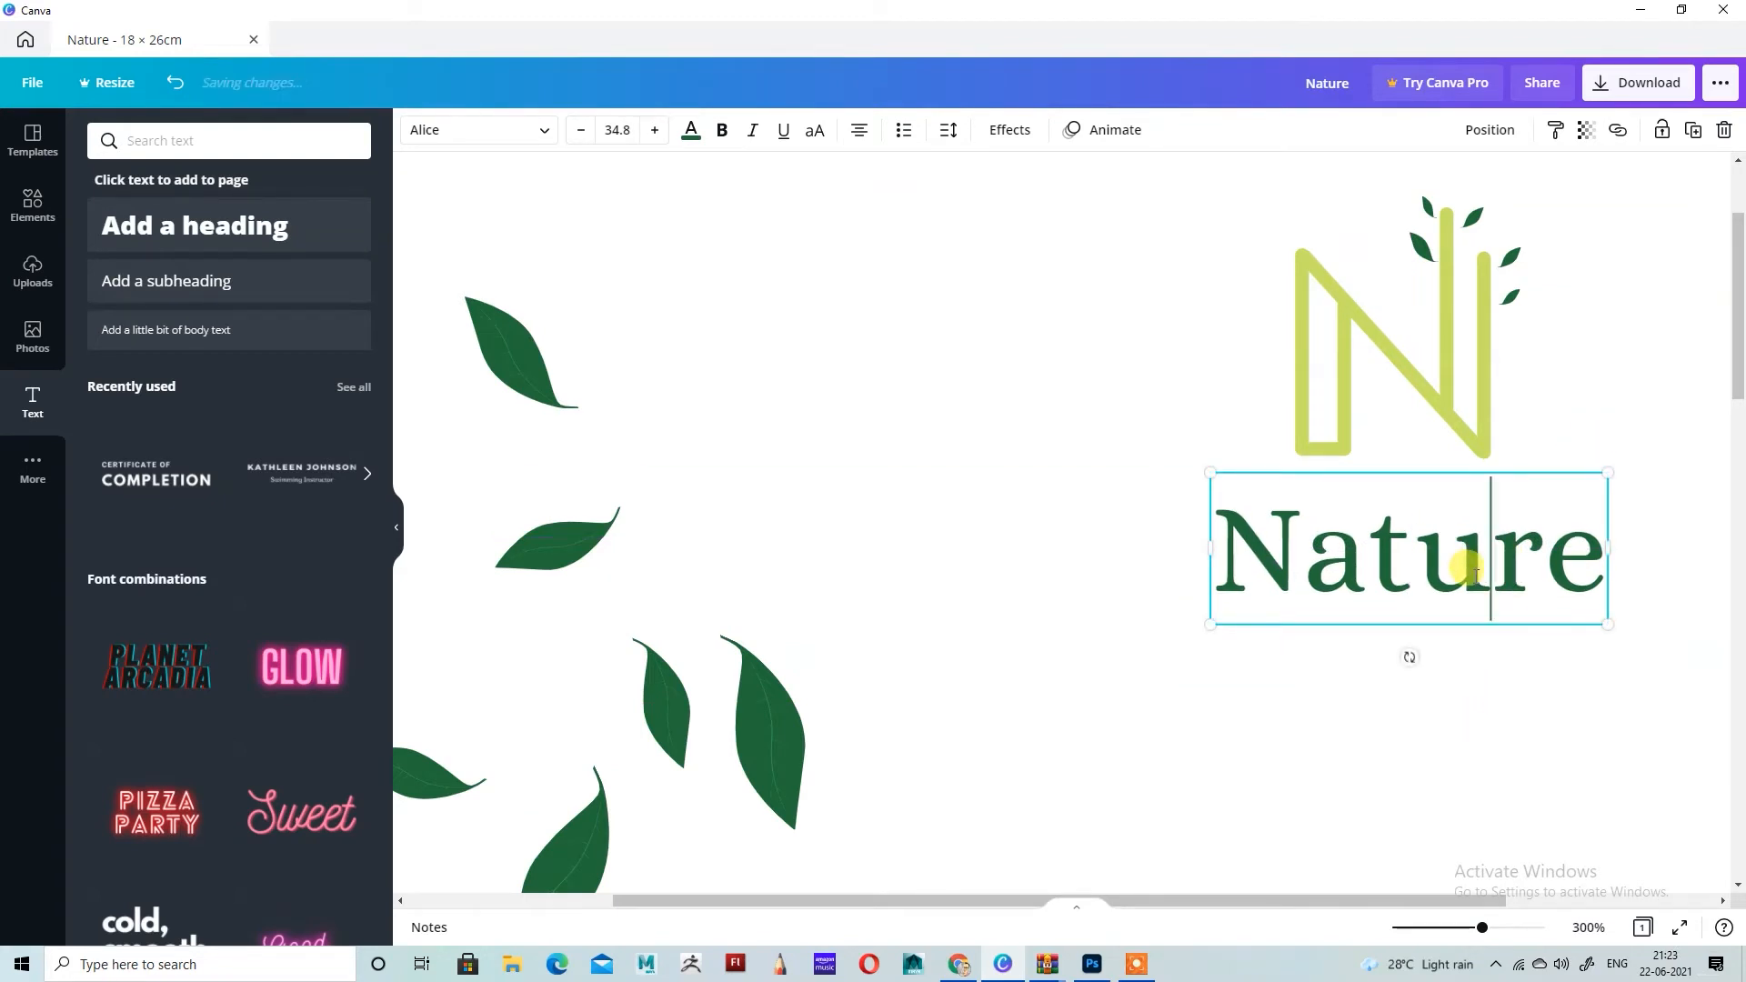
left_click(1474, 713)
left_click(1442, 569)
key("Up")
key("Up")
key("Up")
key("Up")
key("Up")
key("Up")
key("Up")
key("Up")
key("Down")
key("Down")
key("Down")
key("Down")
key("Down")
key("Down")
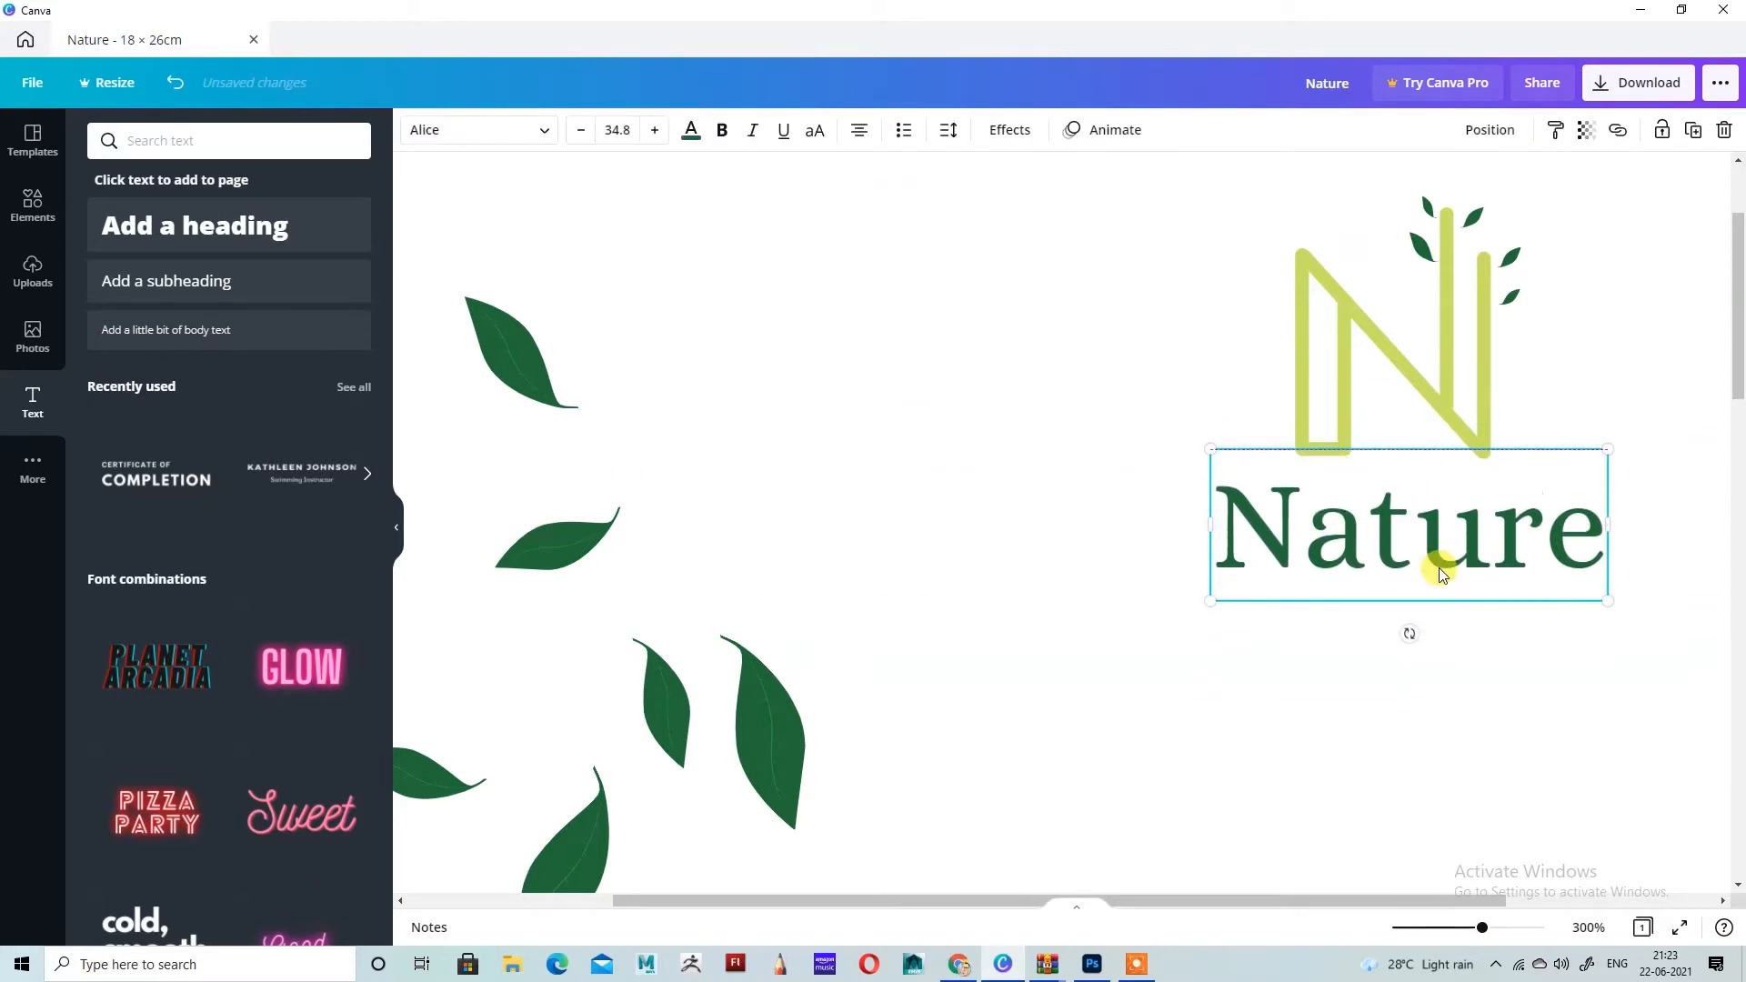
left_click(1364, 741)
Step: Add a subheading below the Nature heading with the text "AYURVEDA" in capitals
scroll(1360, 737, "down", 2)
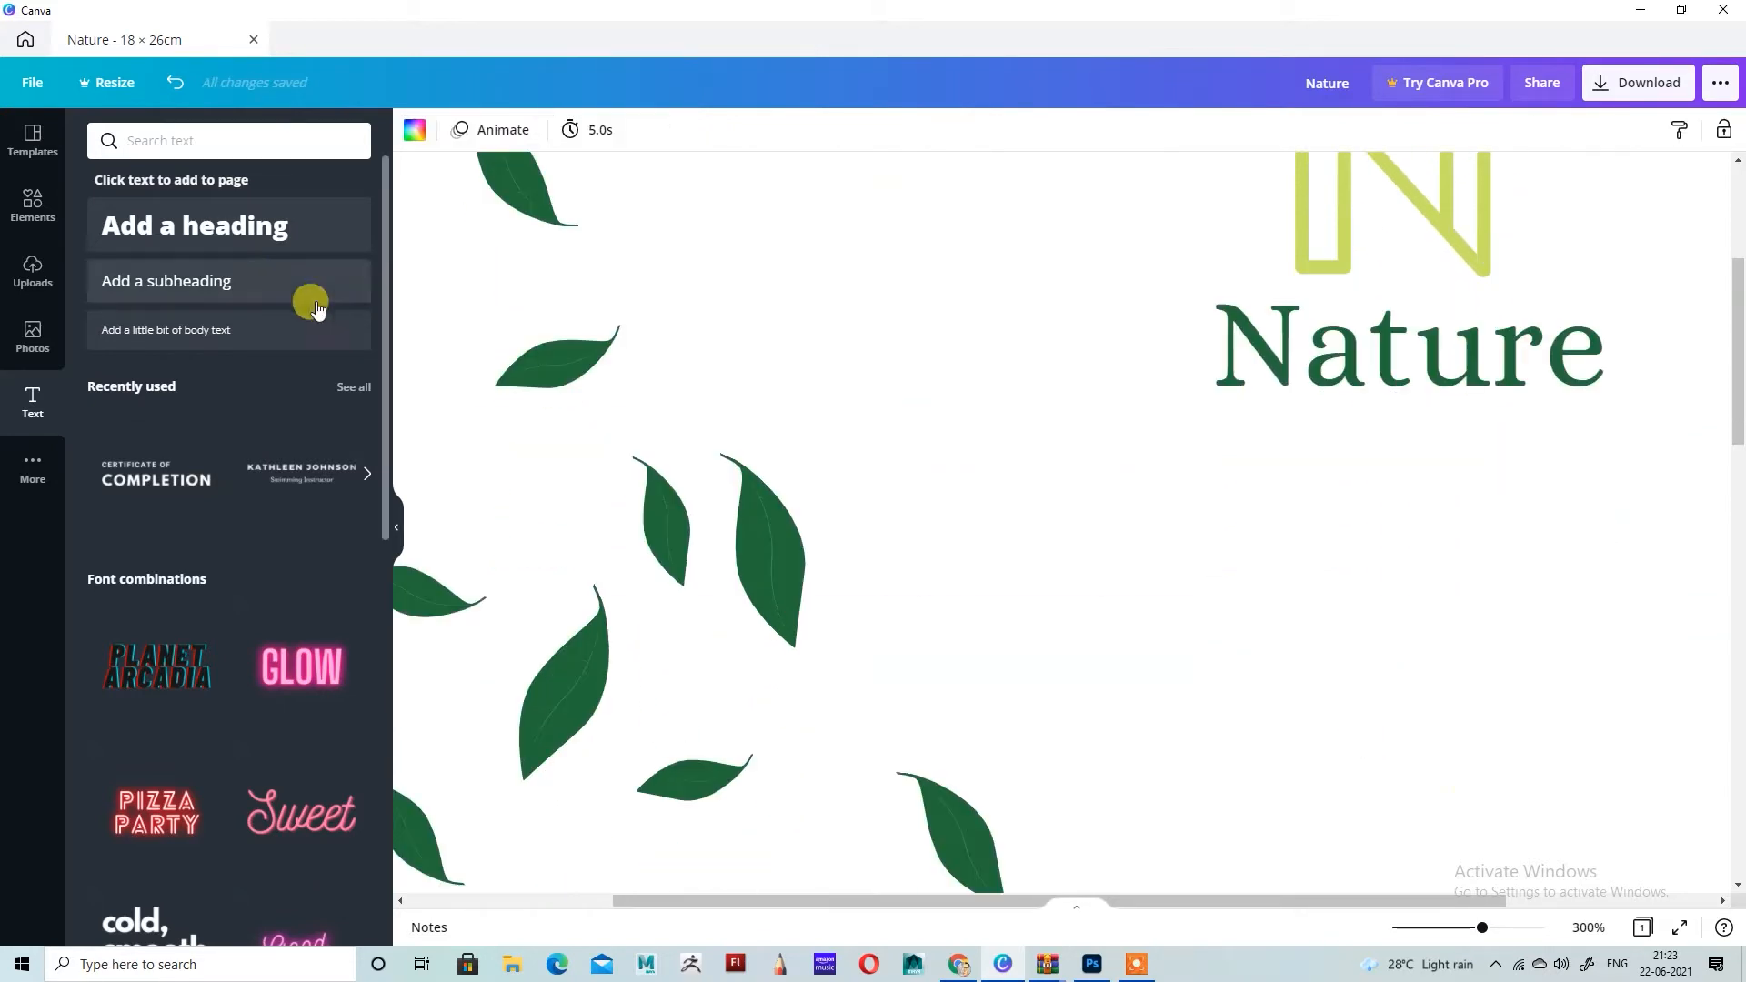
left_click(243, 268)
type("Ayurveda")
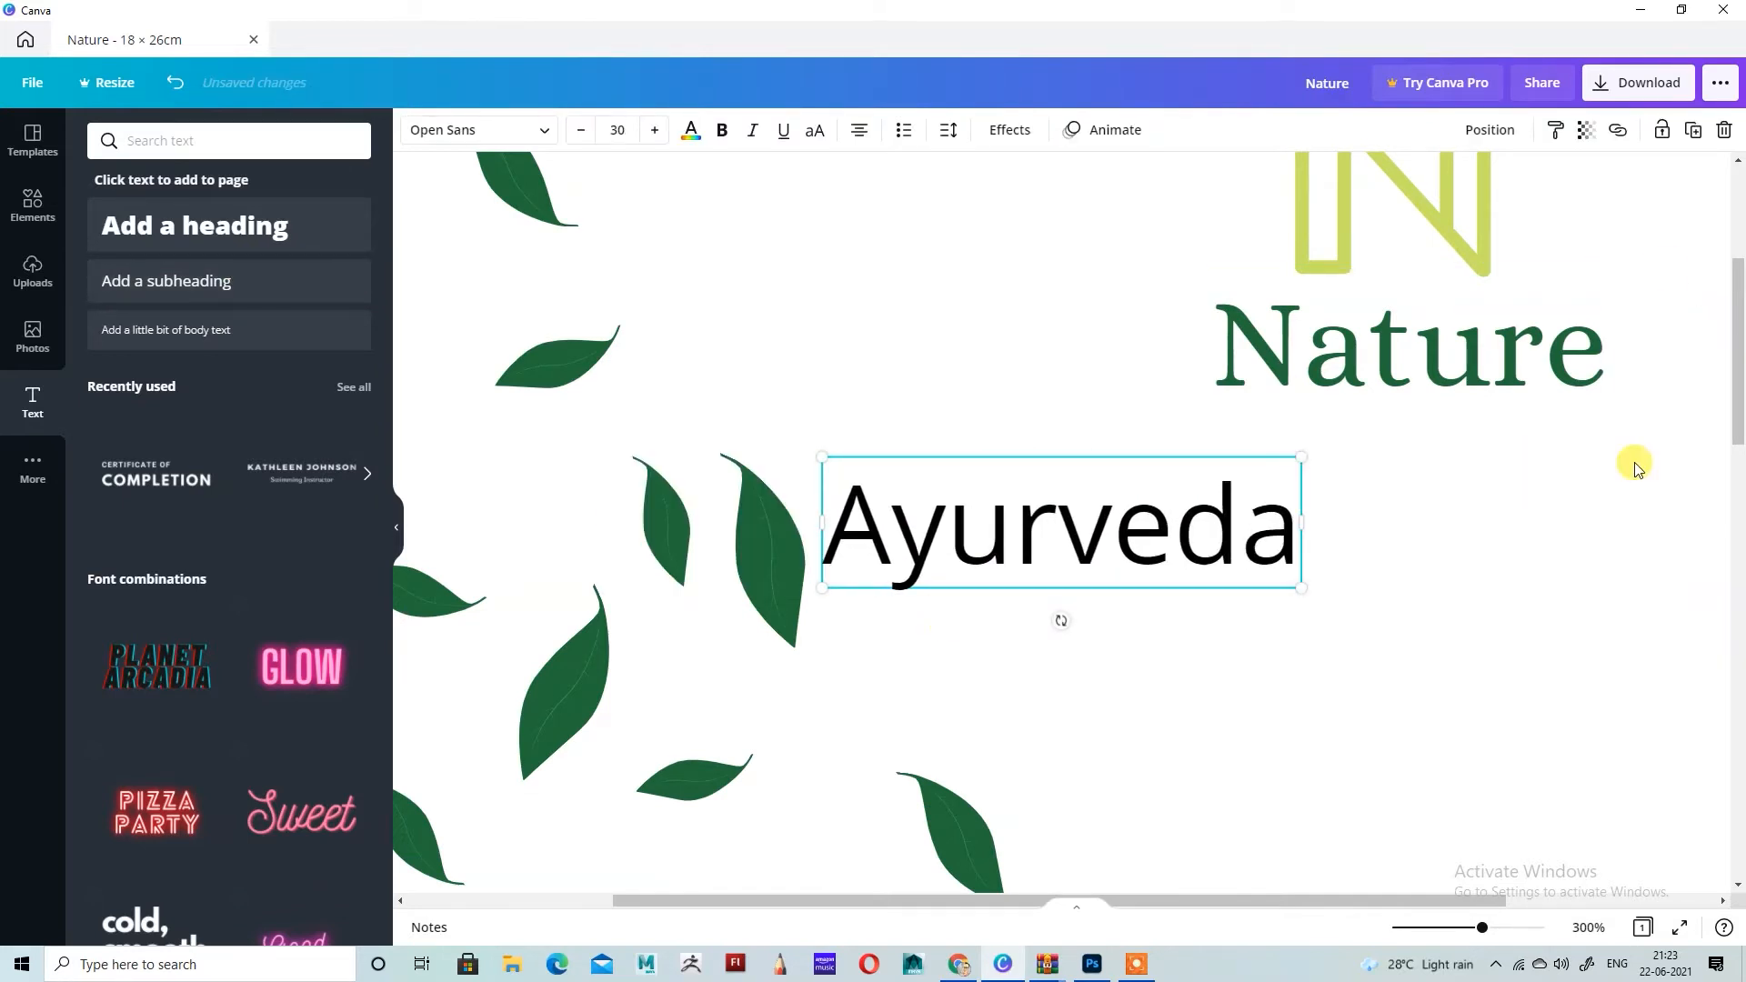
key("ctrl+a")
key("BackSpace")
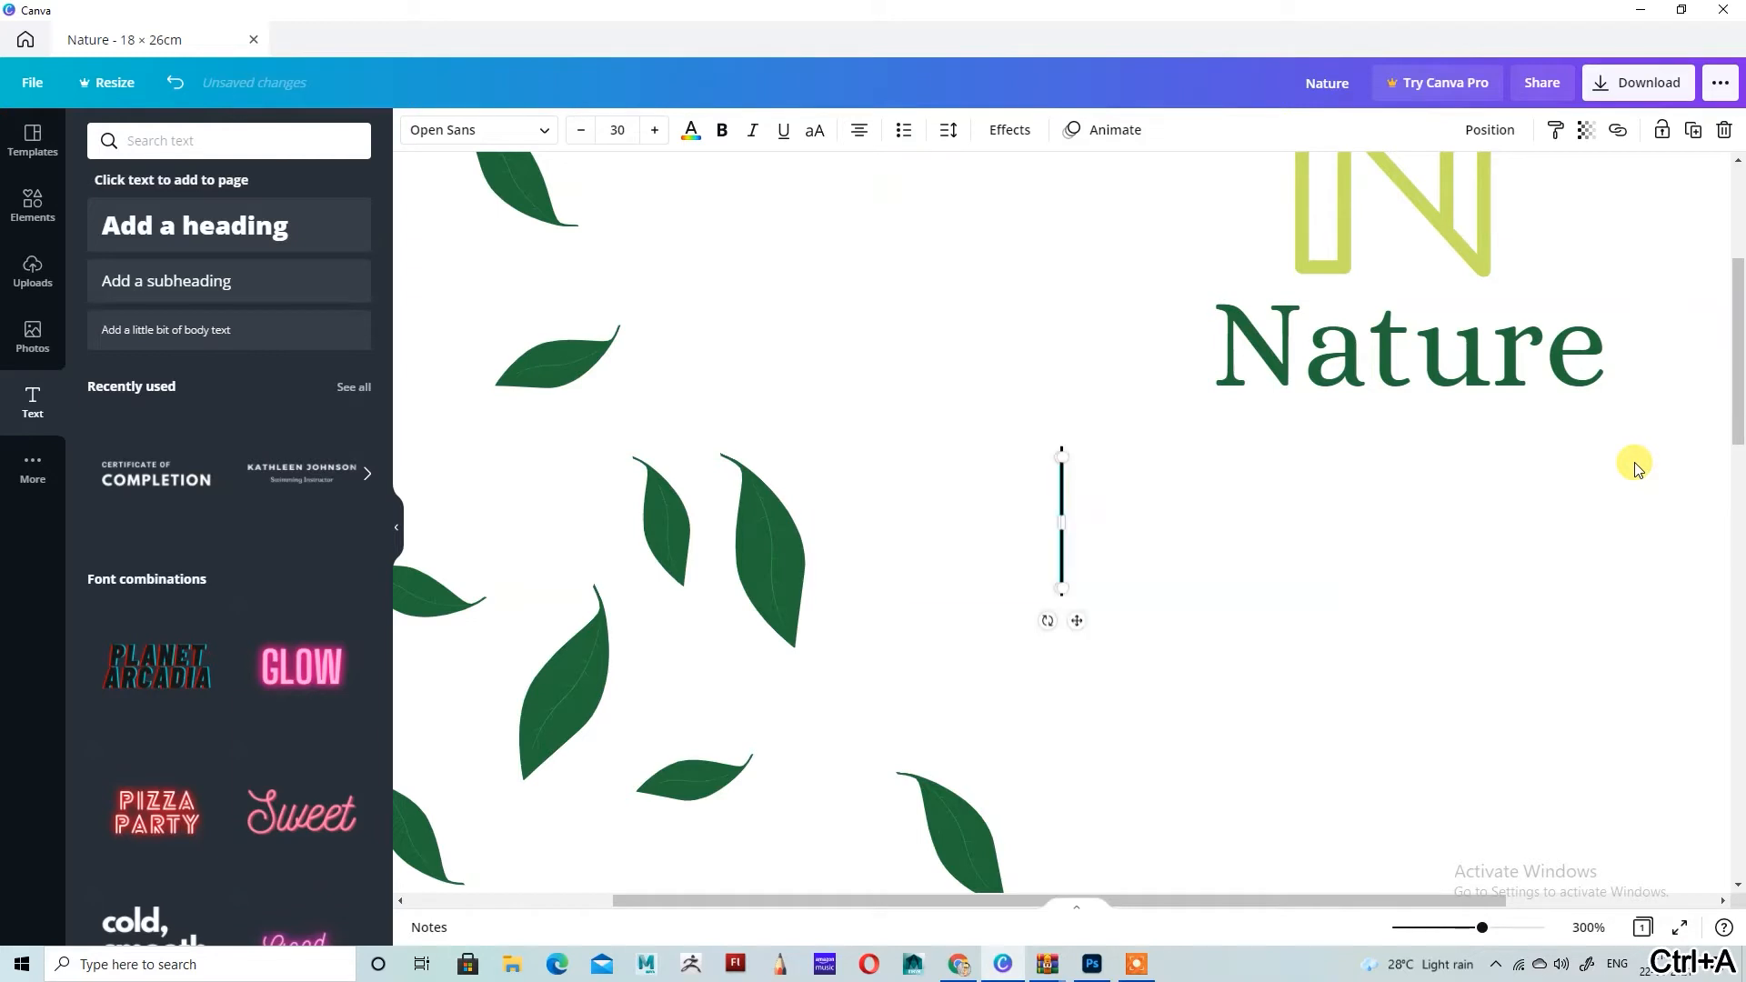
type("AYURVEDA")
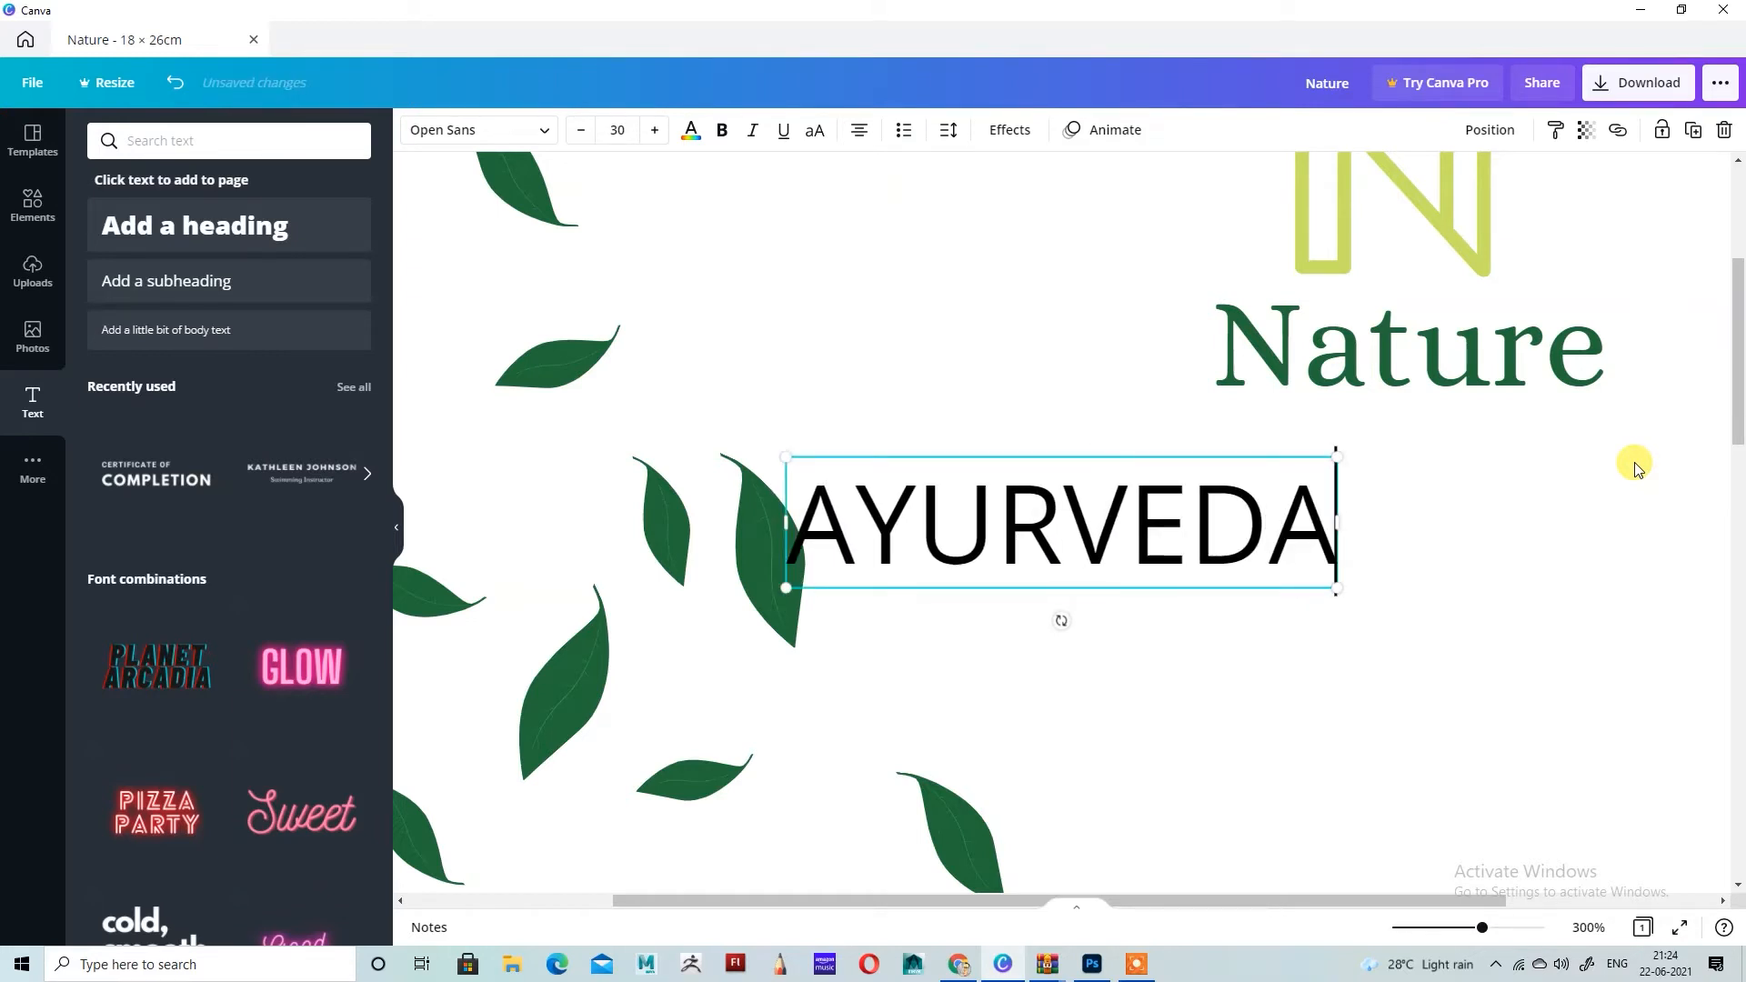
Step: Widen the letter spacing of the AYURVEDA subheading so its characters stand far apart
key("ctrl+a")
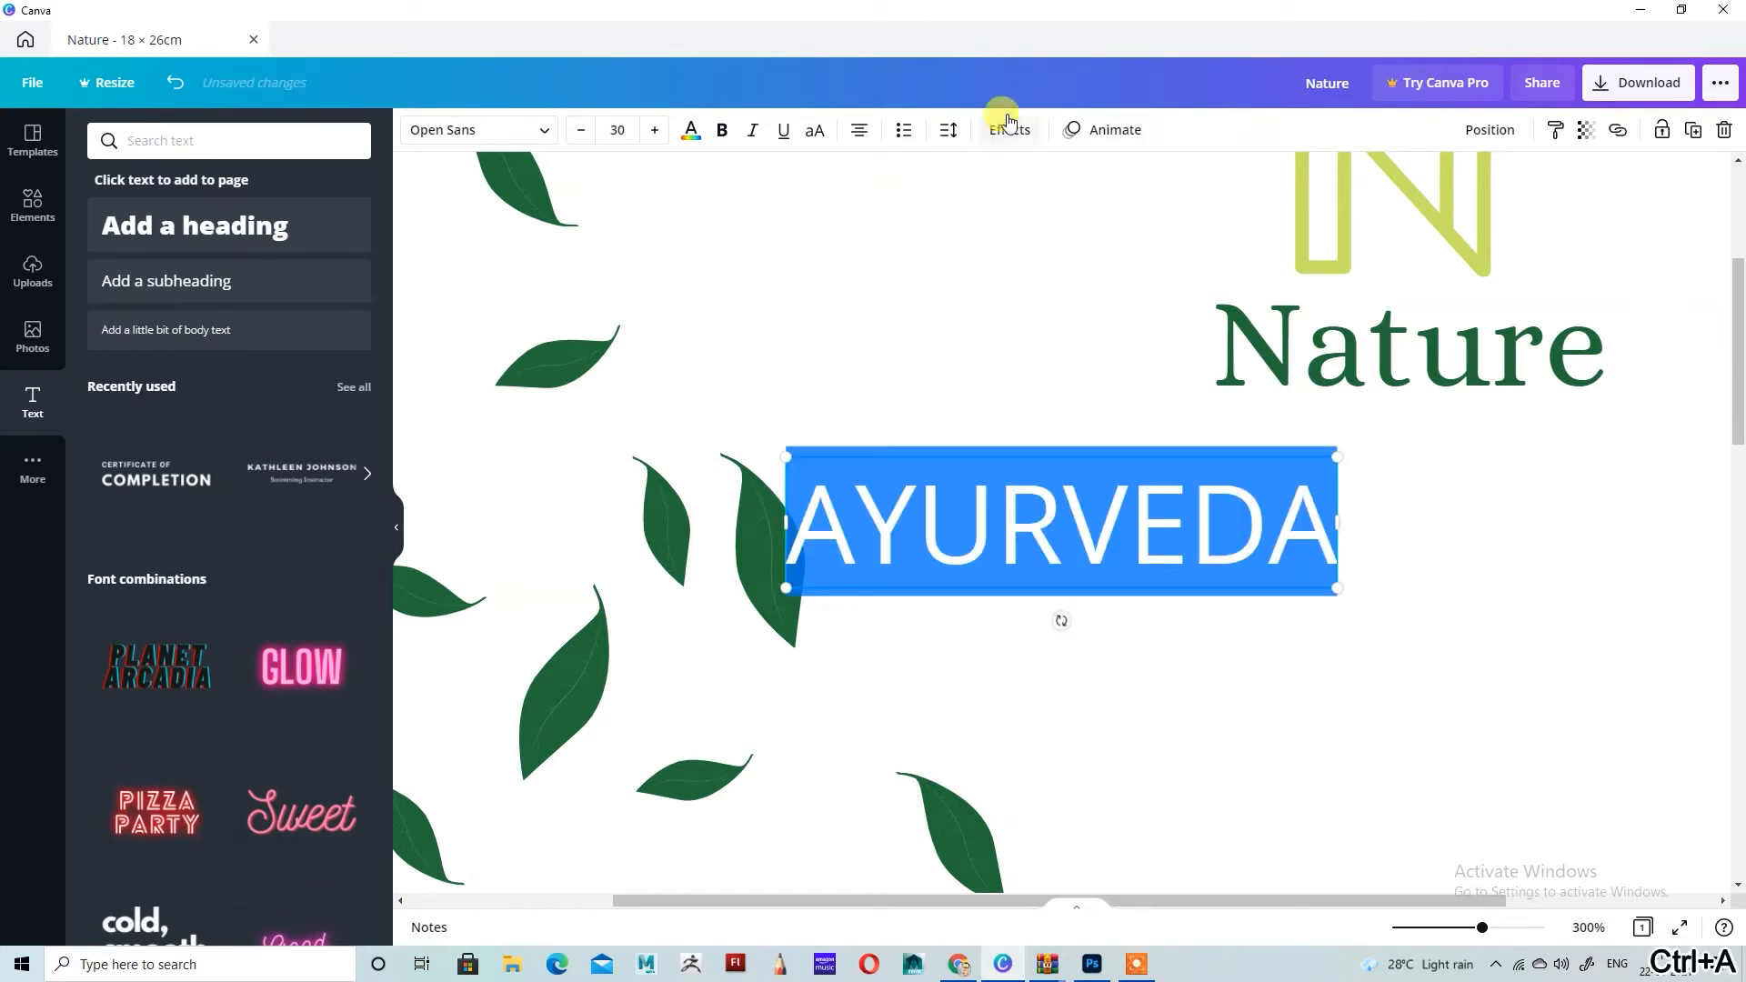
left_click(948, 129)
left_click_drag(1085, 192, 1140, 200)
left_click(1189, 125)
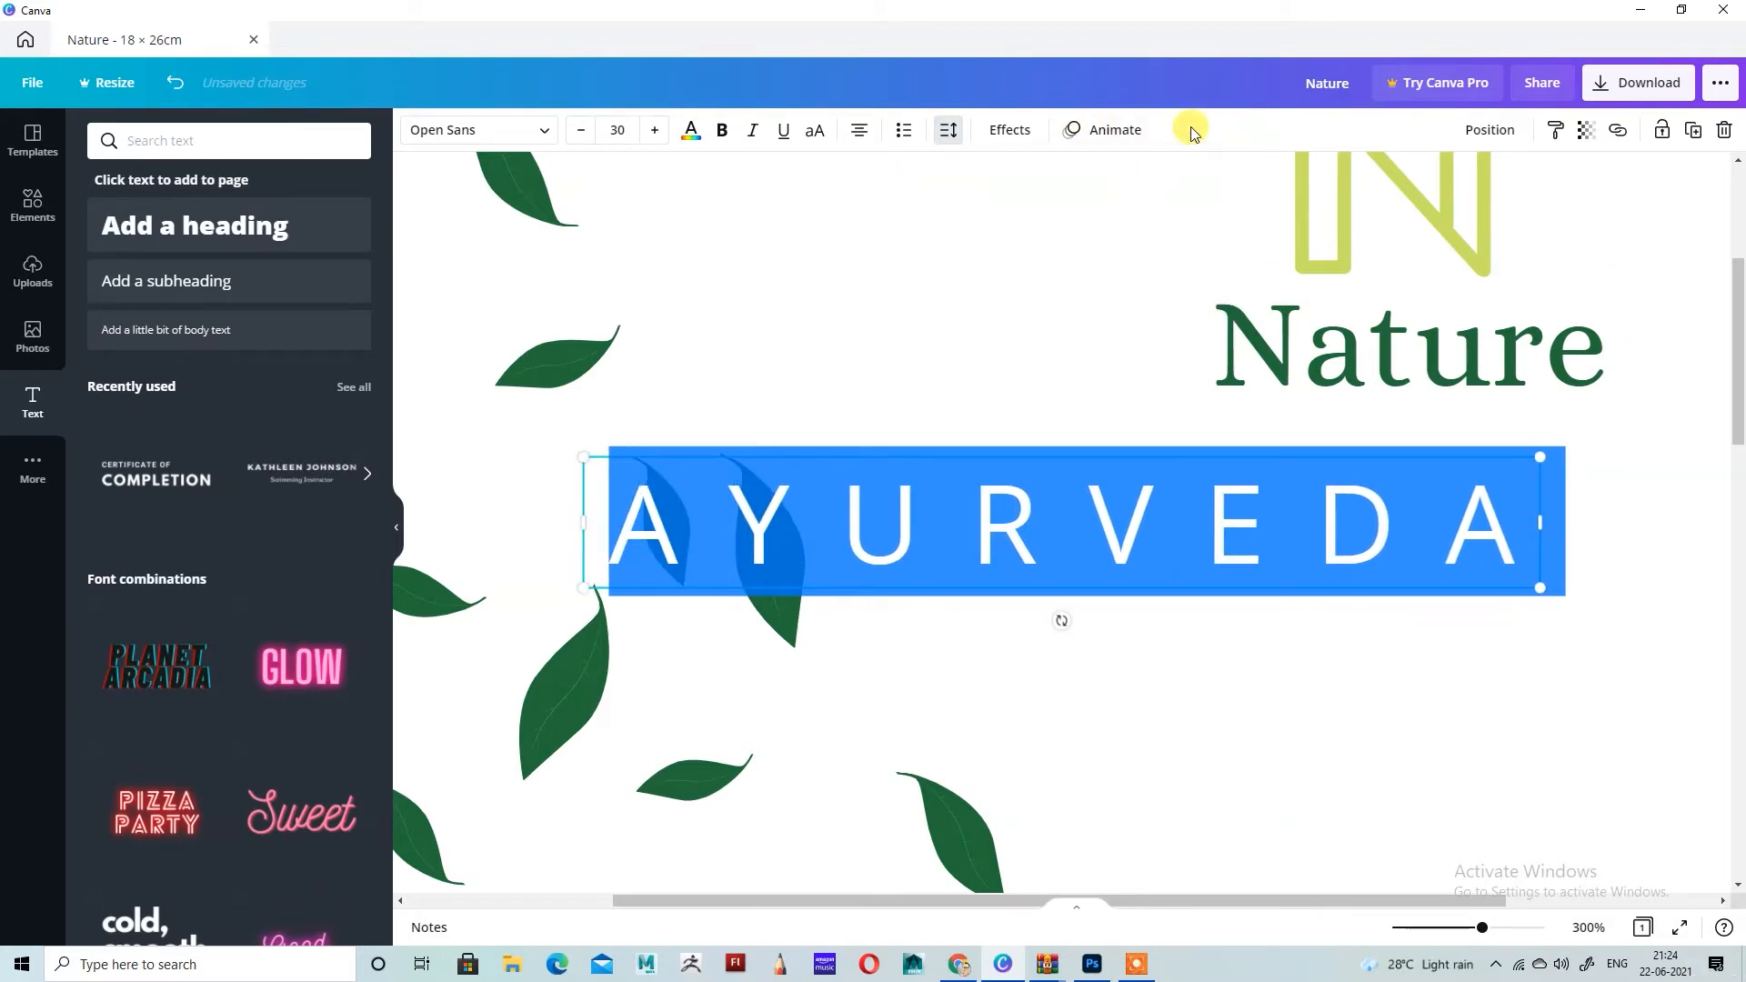
Step: Shrink the AYURVEDA subheading to size 11.8 and fit it directly beneath the Nature heading at nearly the same width
left_click(1447, 502)
left_click_drag(1539, 458, 1425, 476)
left_click_drag(1536, 414, 1598, 400)
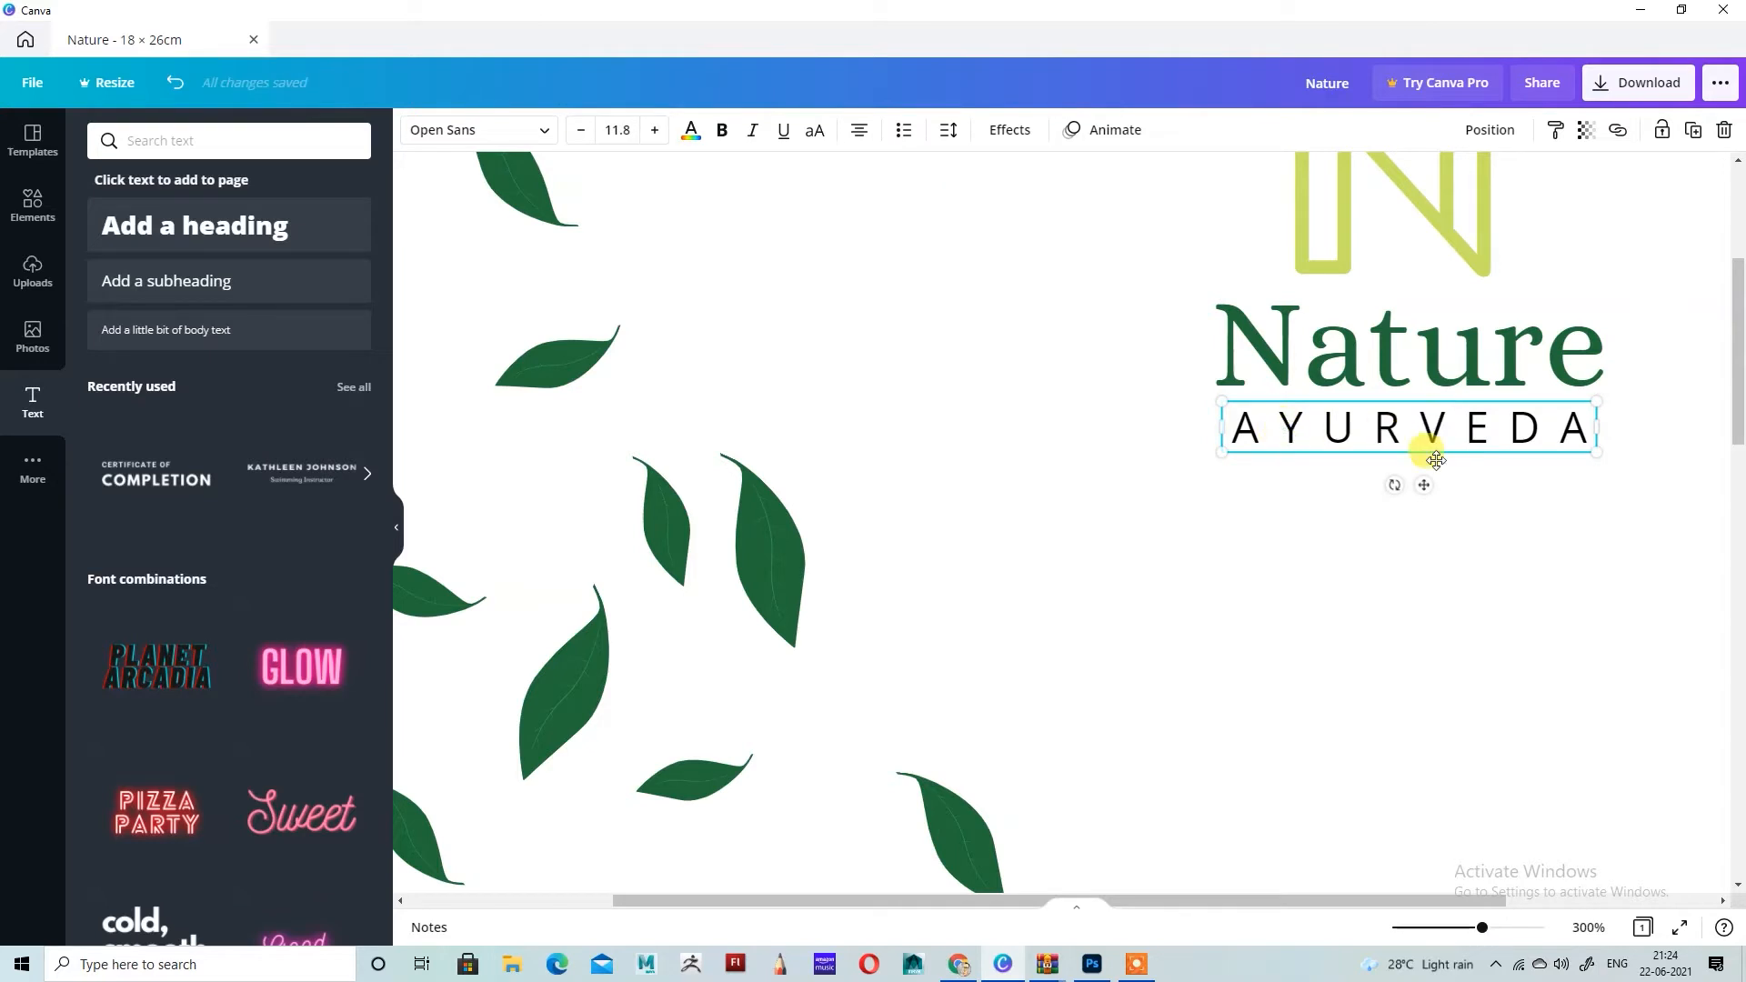
Step: Make the AYURVEDA subheading bold and recolor it with the document's yellow-green
key("ctrl+a")
key("ctrl+b")
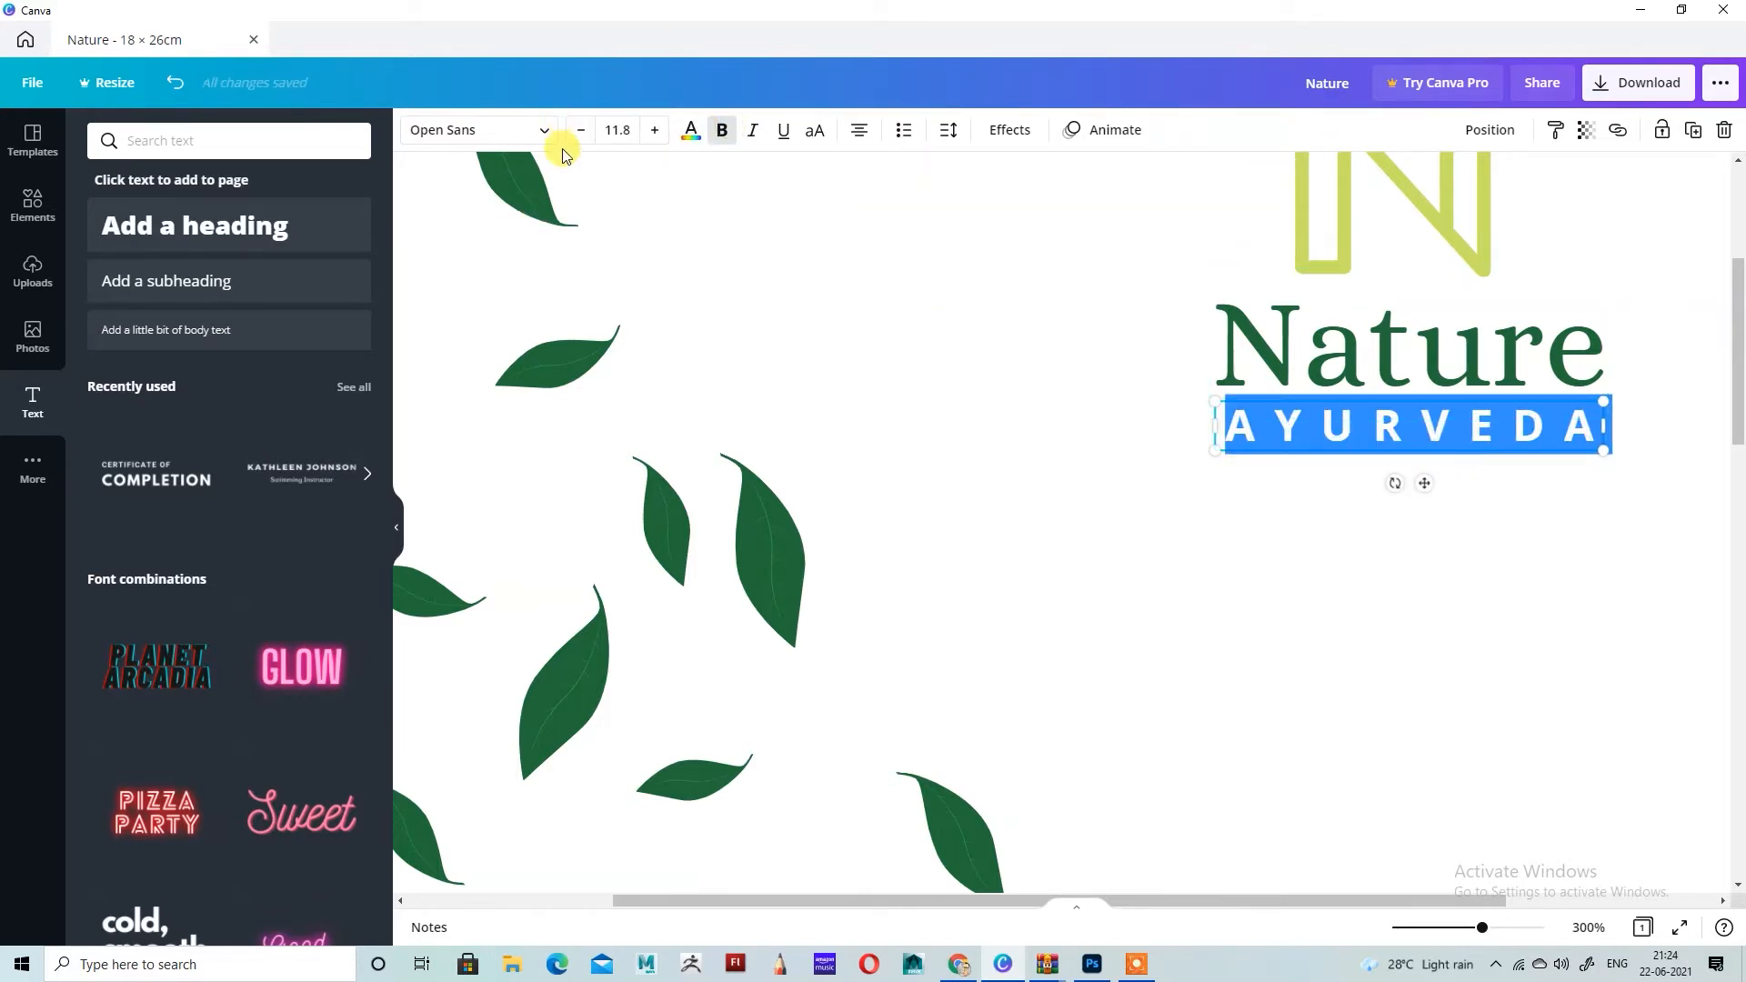
left_click(691, 135)
left_click(300, 218)
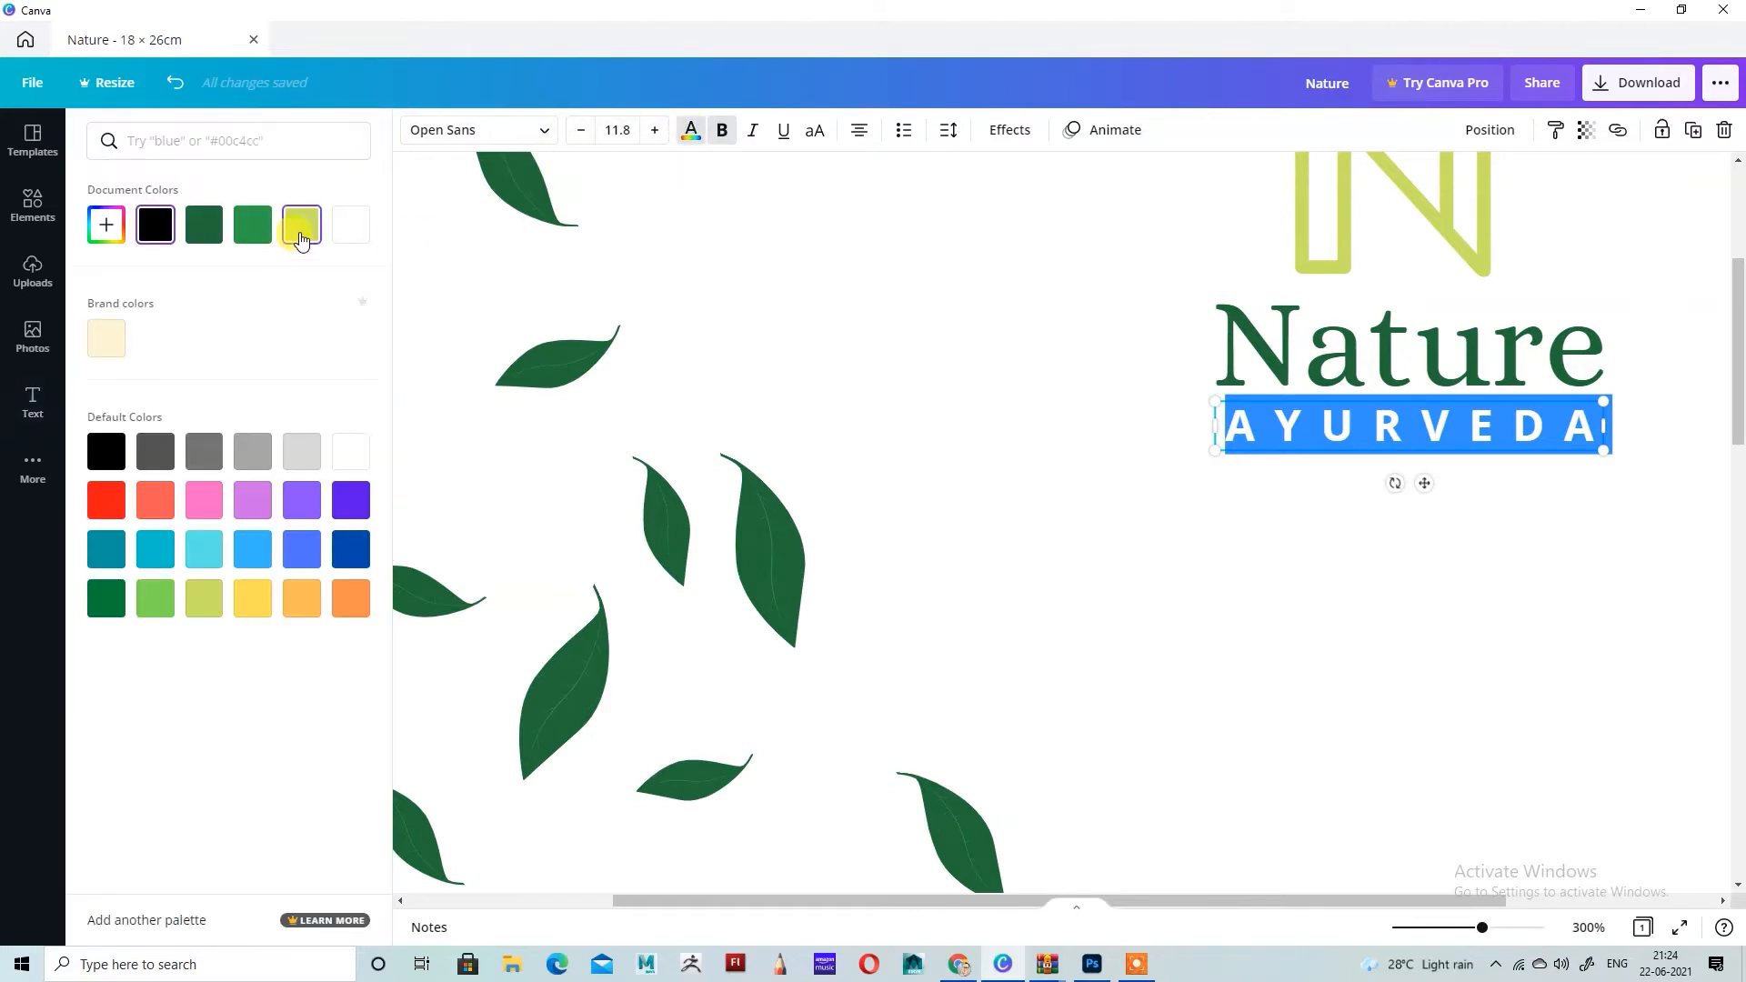
left_click(892, 347)
Step: Add a plain yellow-green line and set it horizontally below AYURVEDA, about 5.1 cm long at 0°
scroll(1504, 485, "up", 4)
scroll(1507, 487, "down", 5)
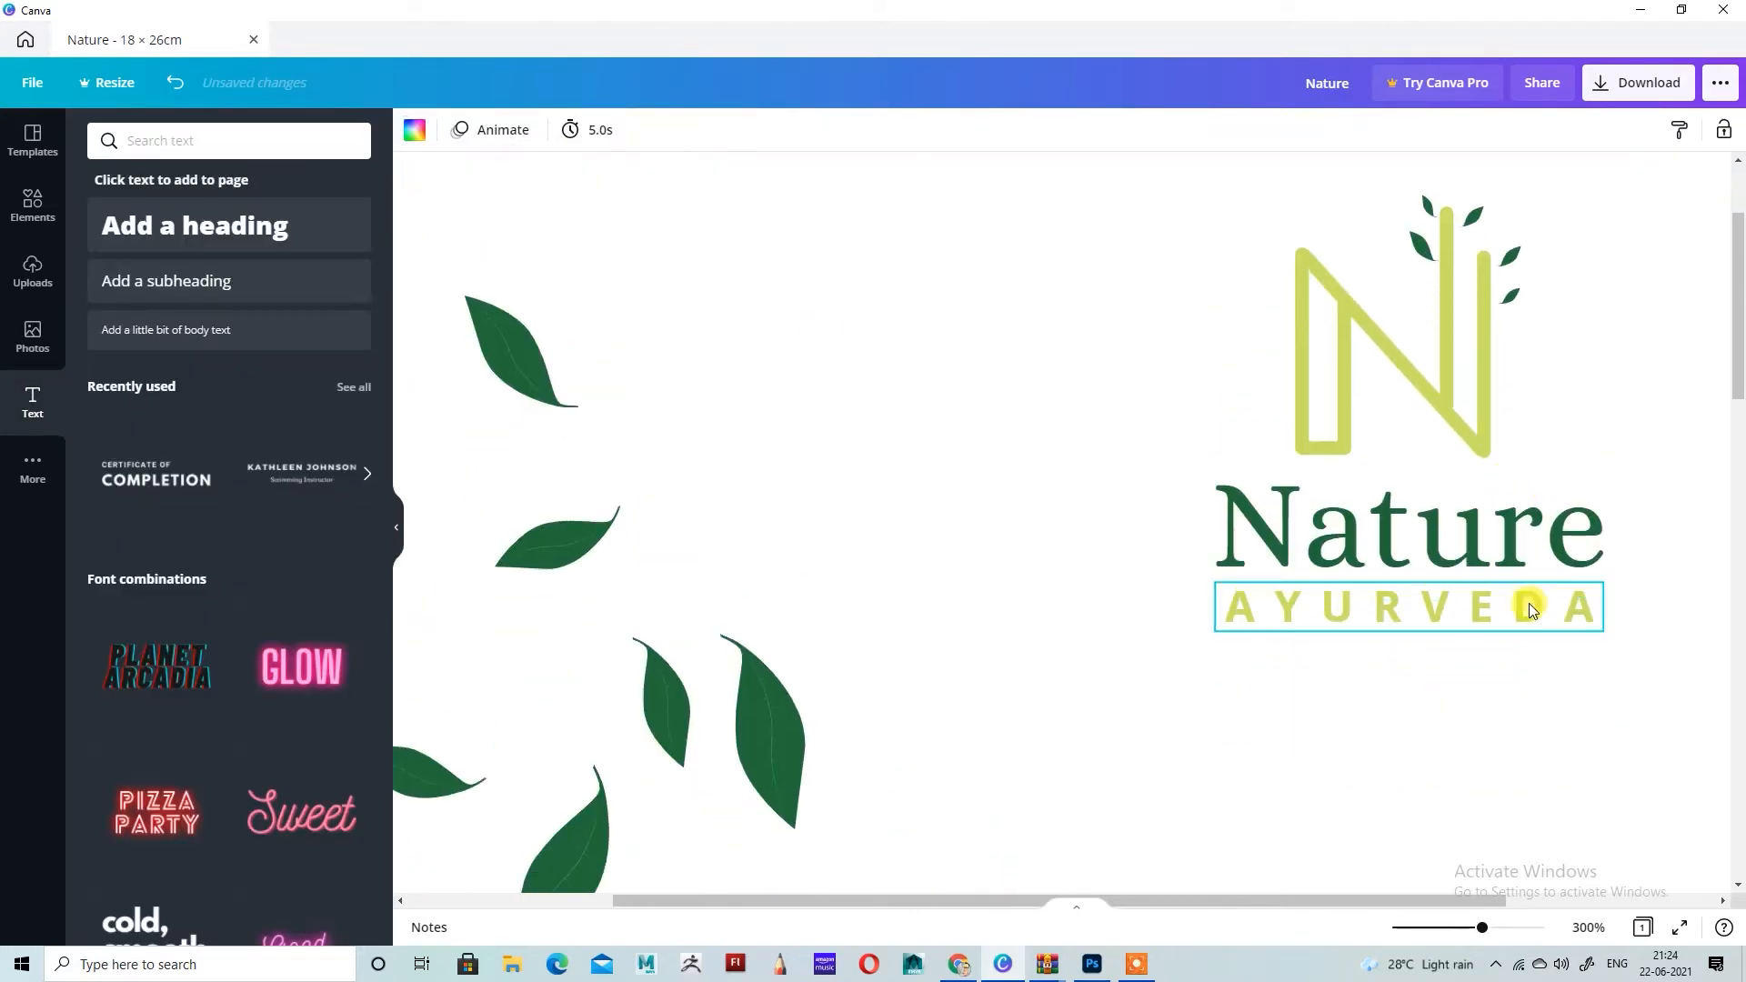
scroll(1180, 602, "down", 5)
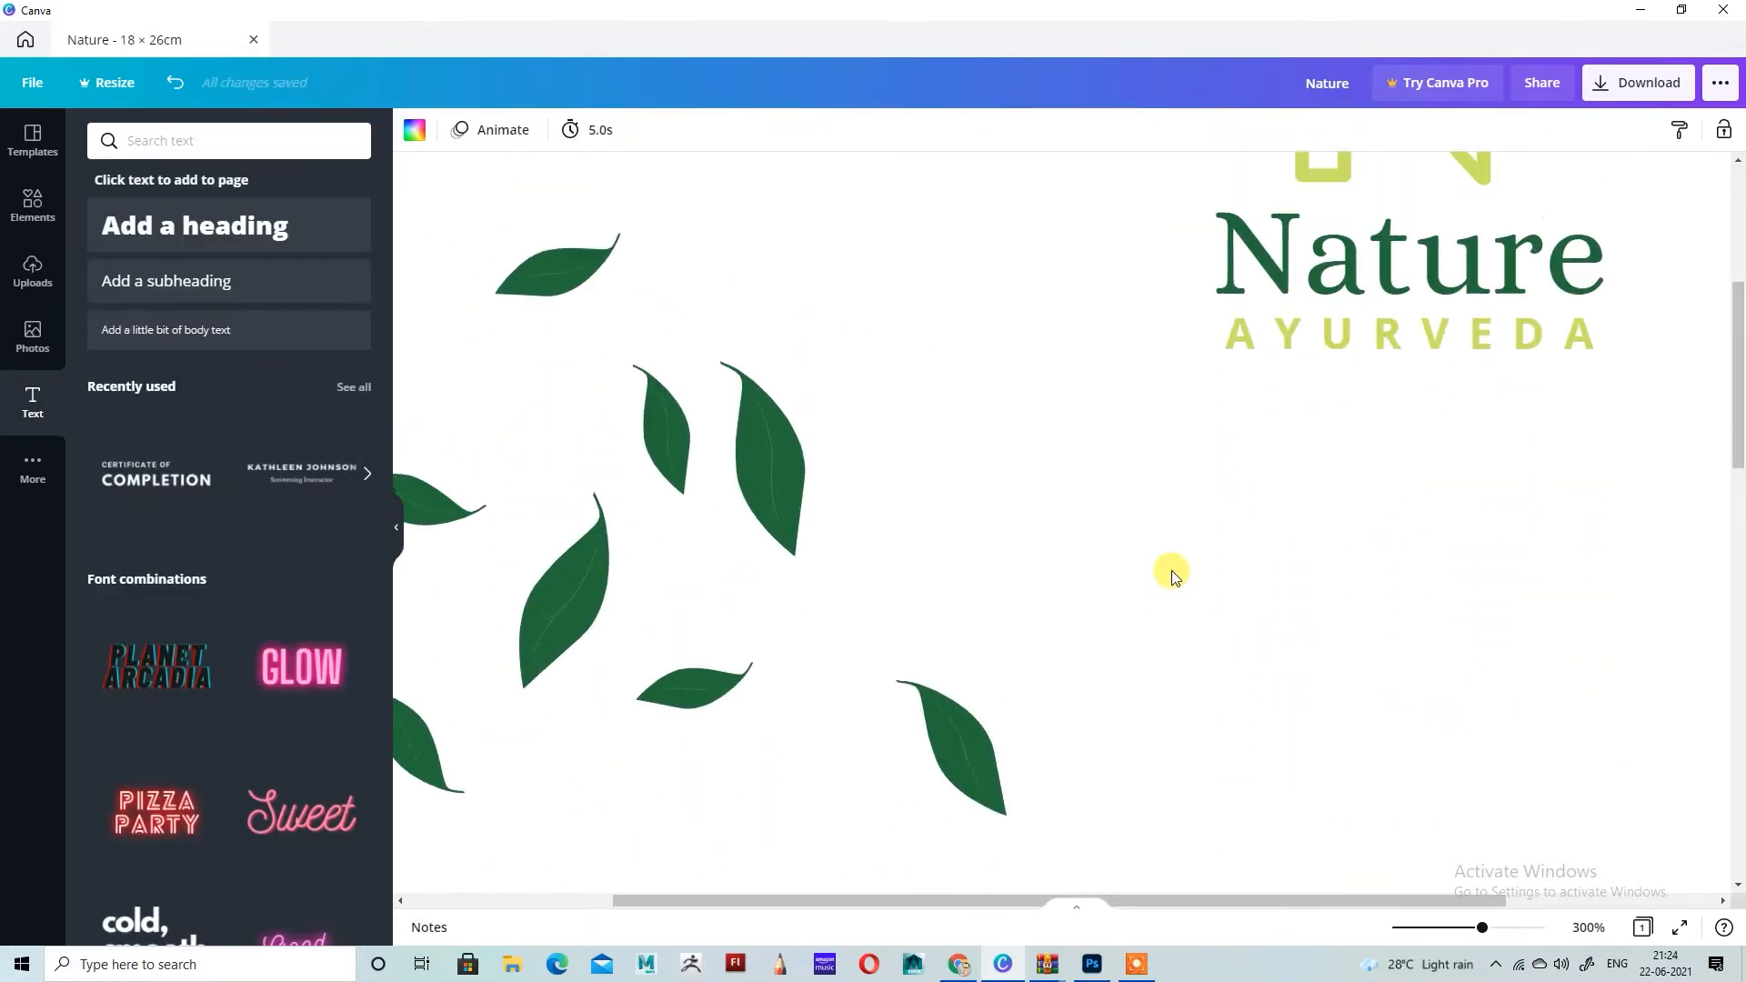
scroll(1174, 577, "down", 1)
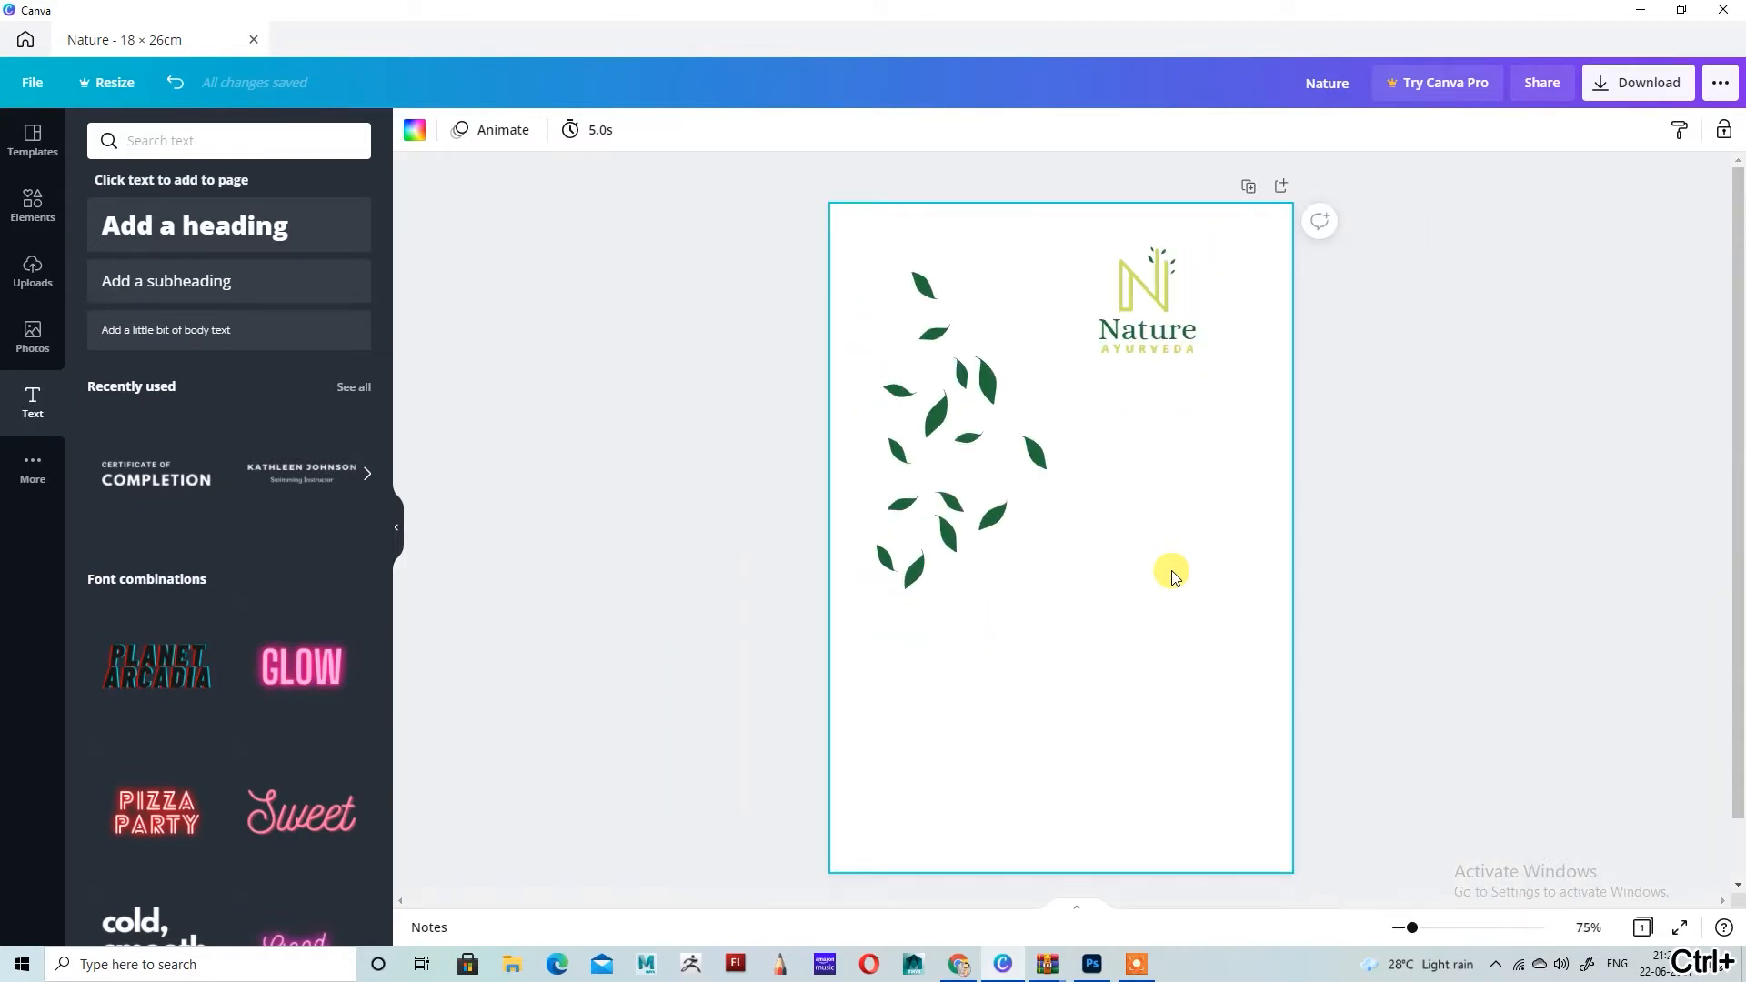
scroll(1173, 576, "up", 1)
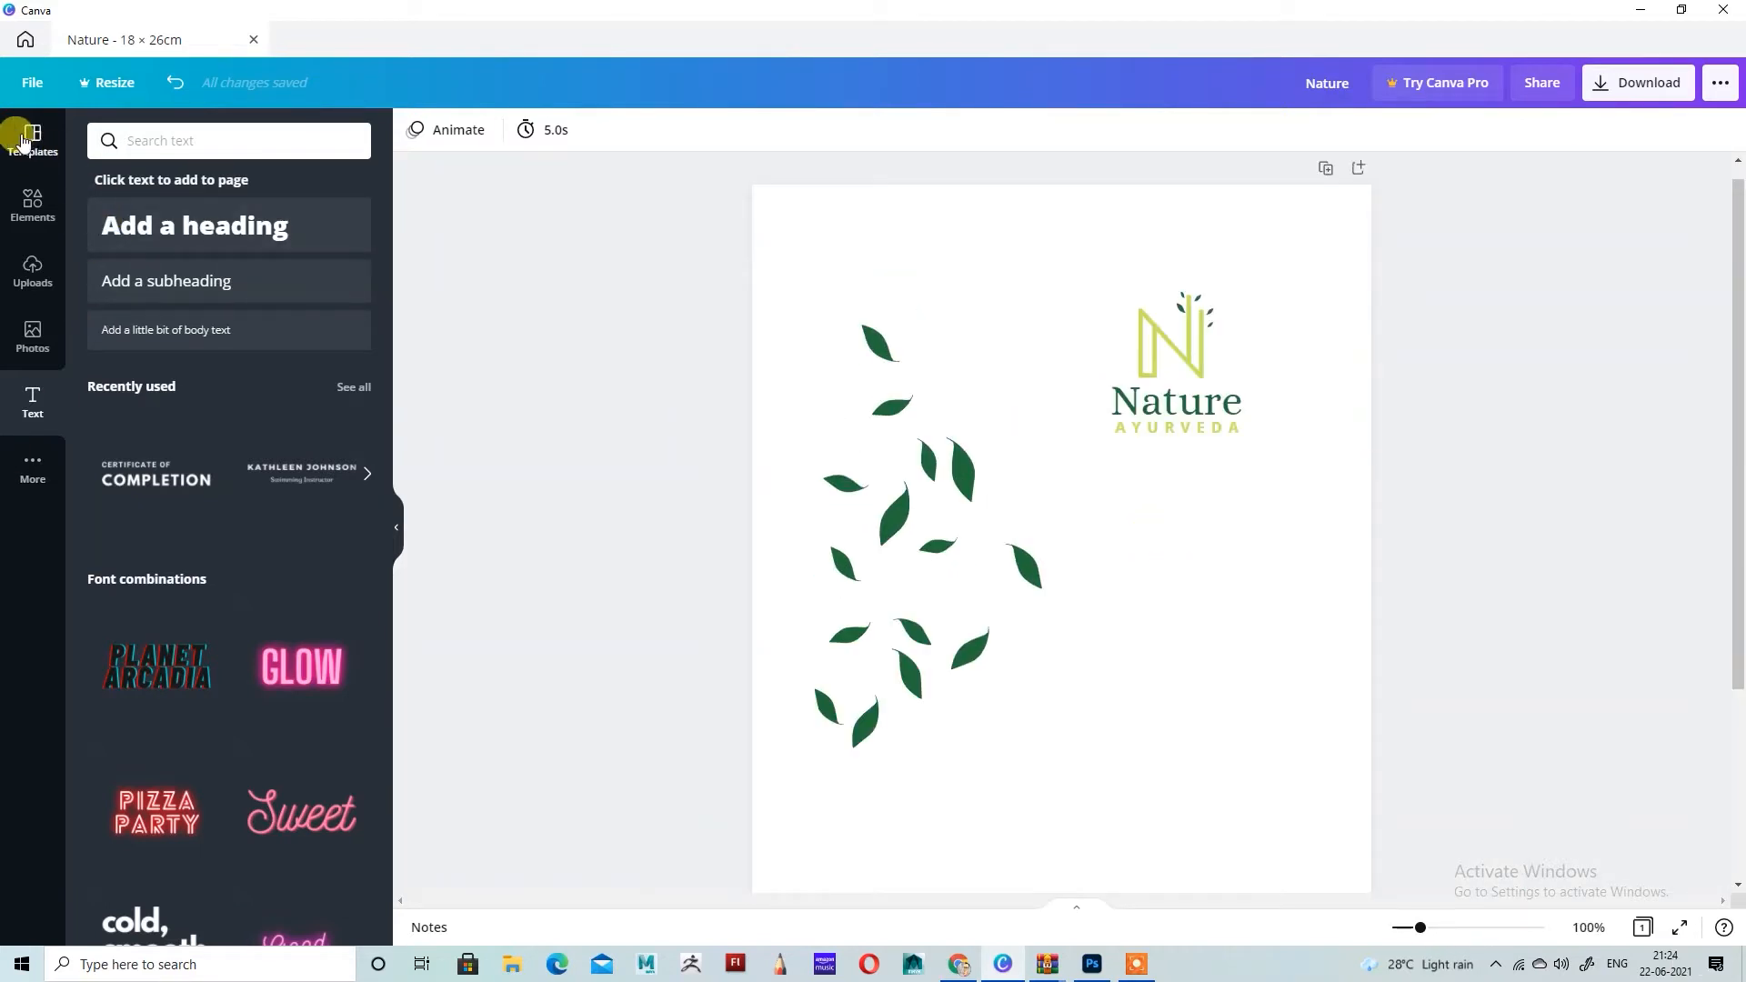
left_click(176, 140)
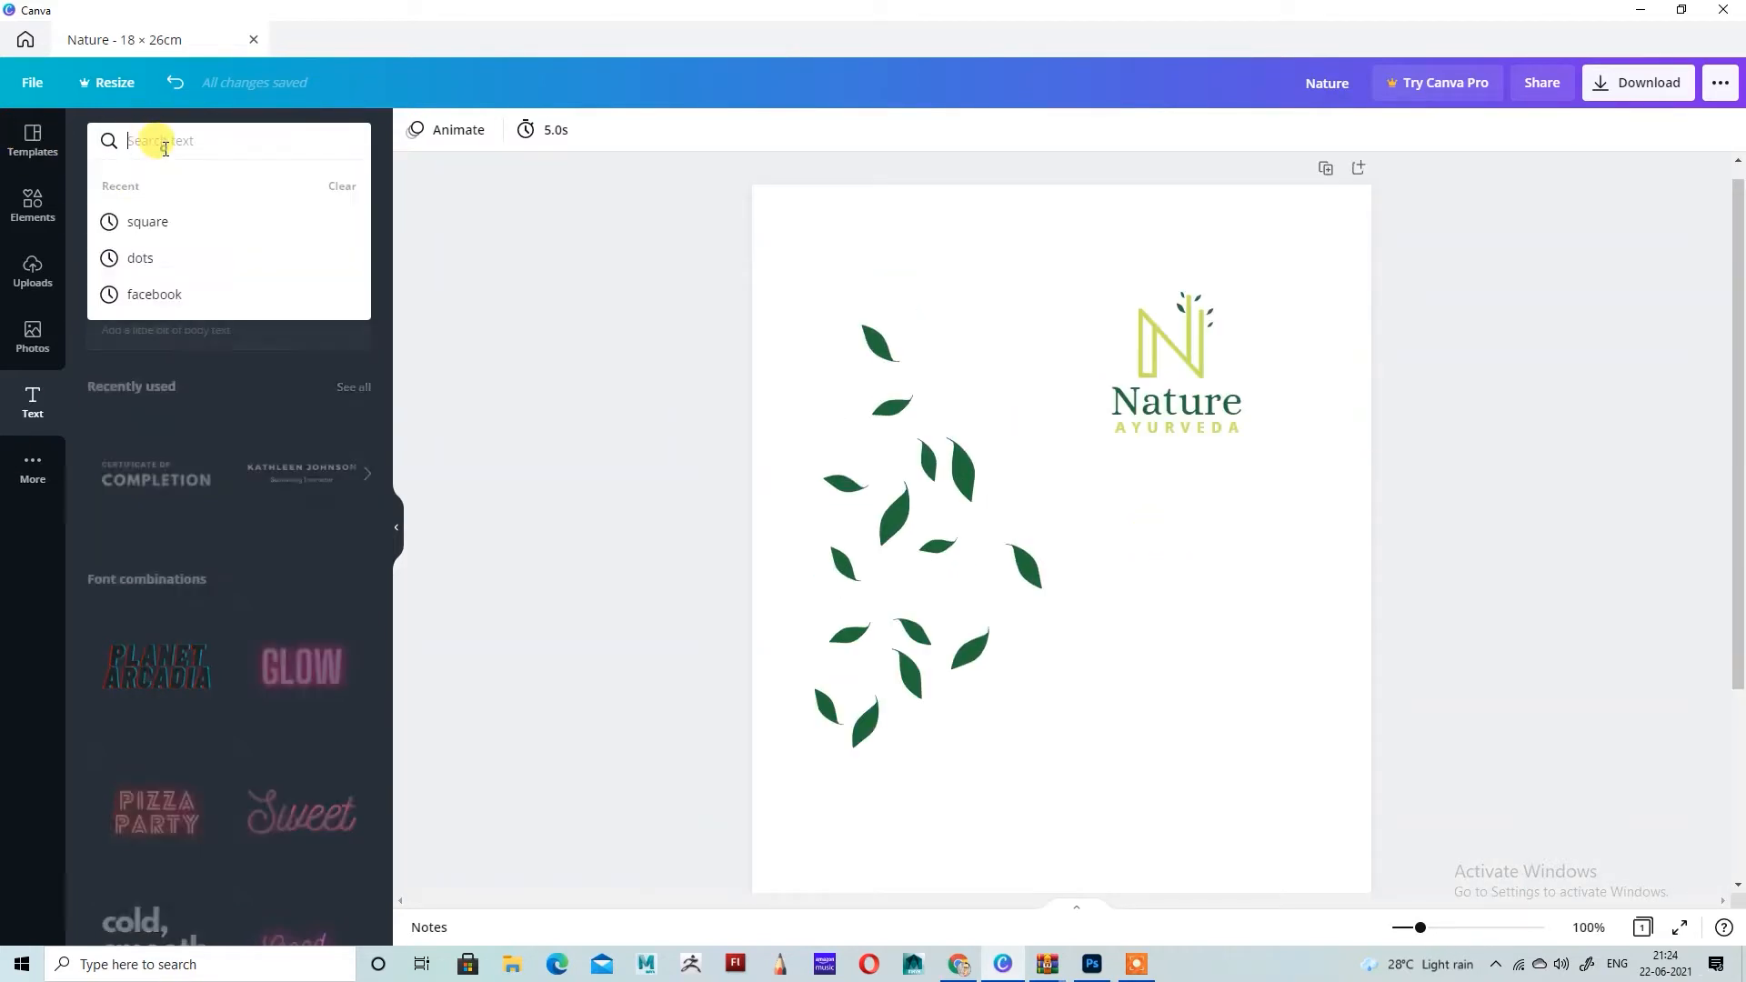
left_click(27, 208)
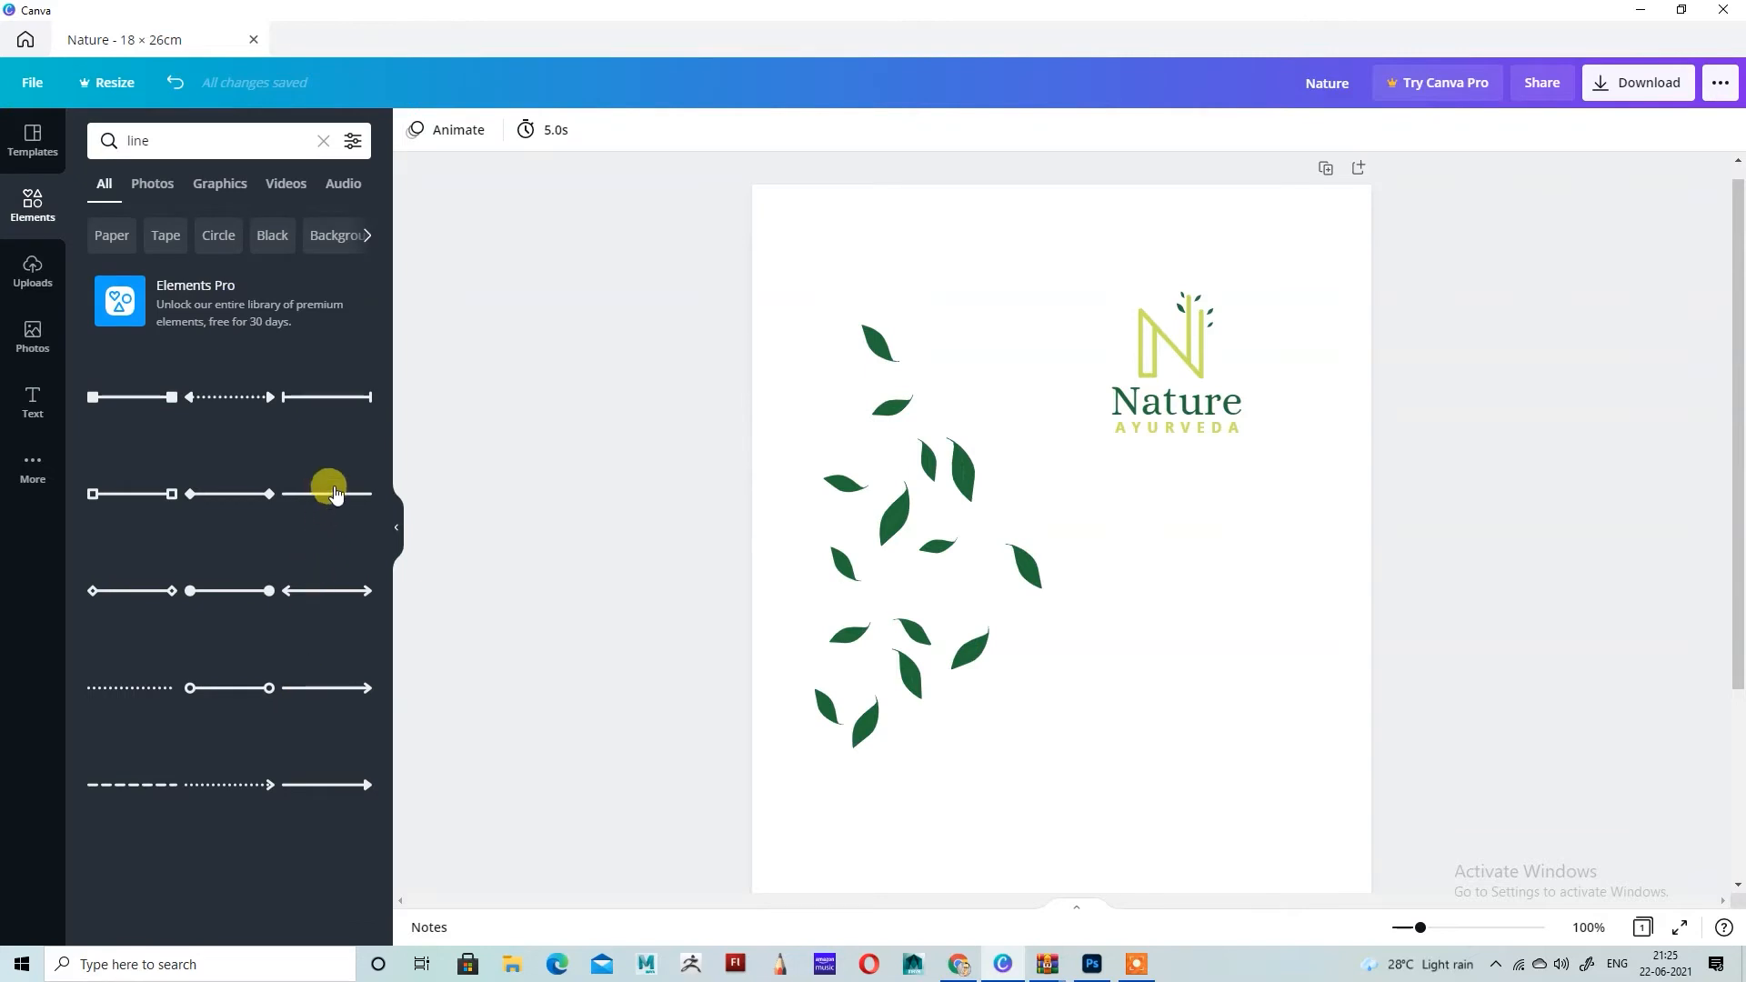
left_click(330, 493)
left_click_drag(803, 628, 1094, 460)
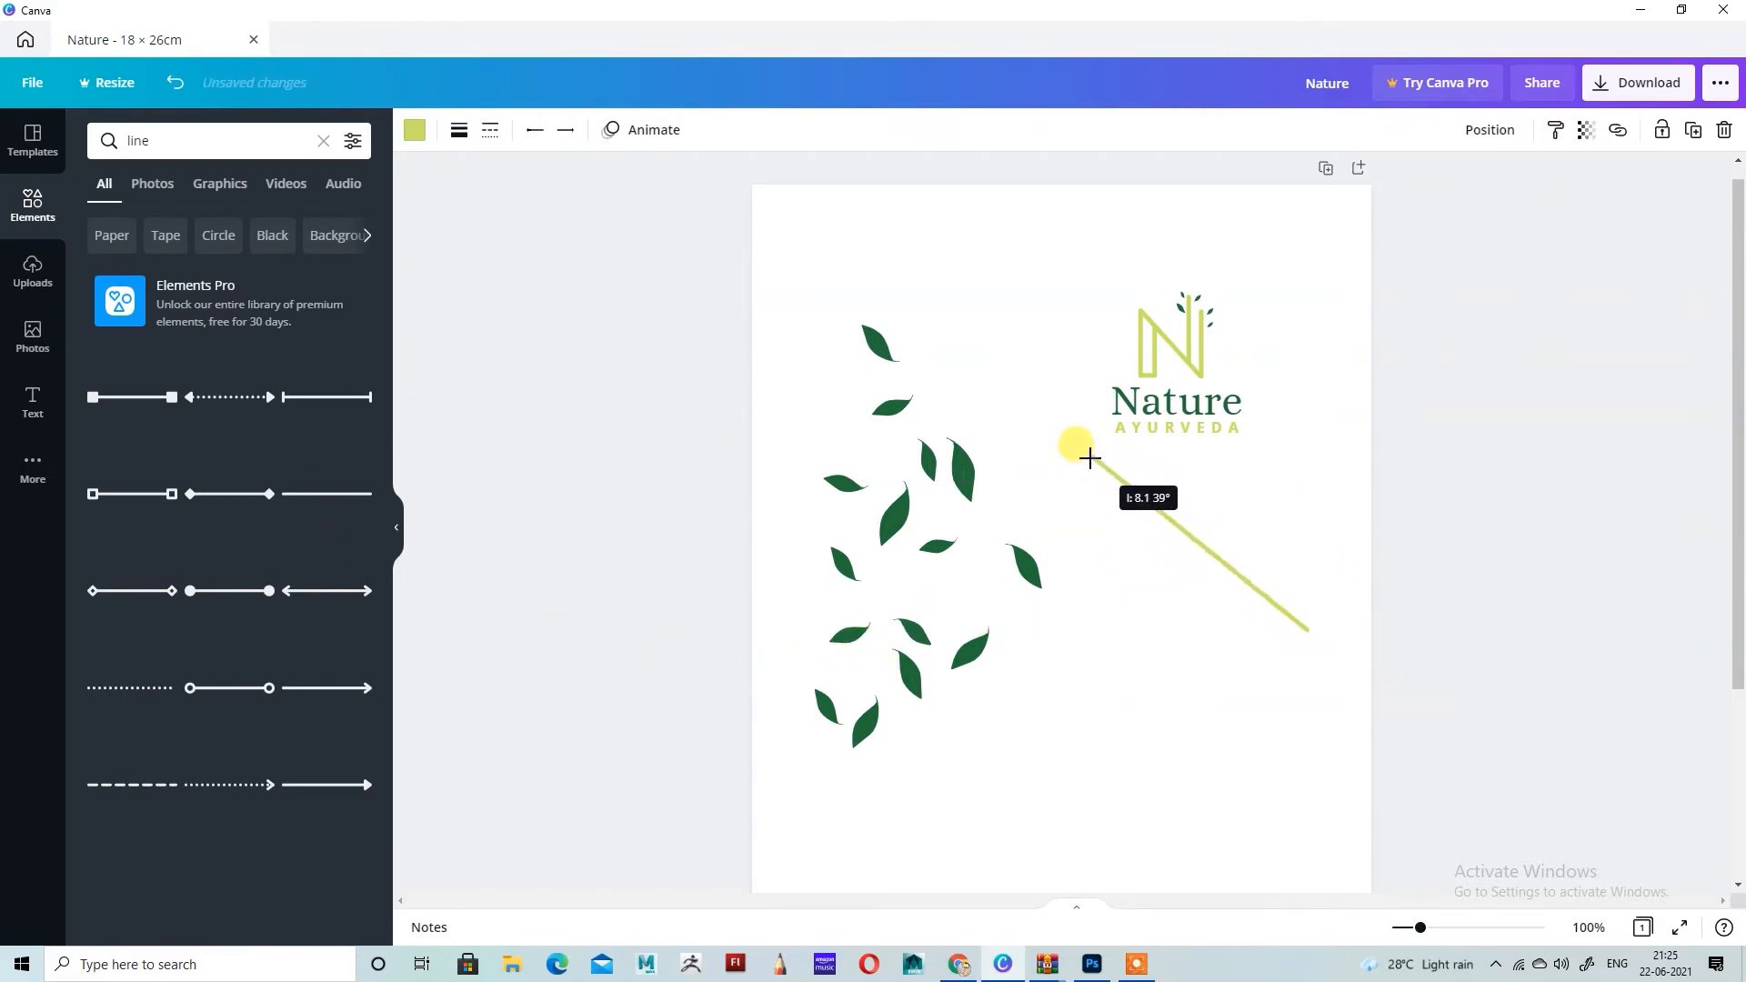
left_click_drag(1306, 628, 1279, 466)
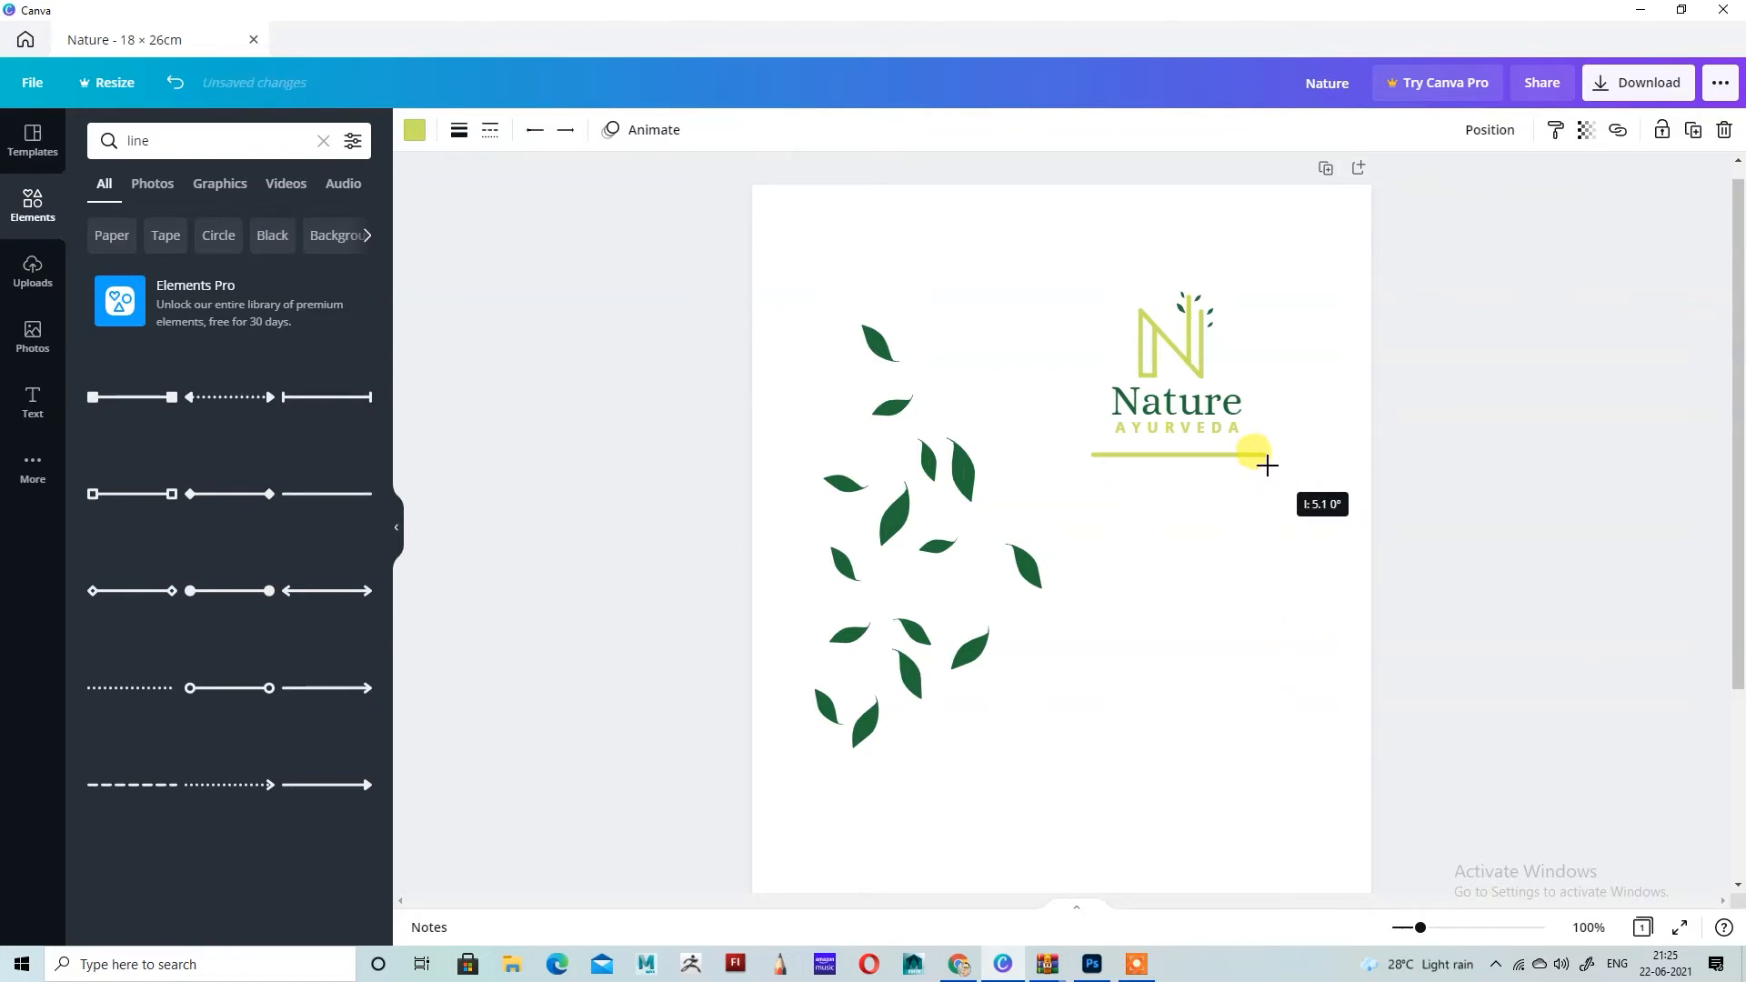
left_click_drag(1267, 466, 1267, 464)
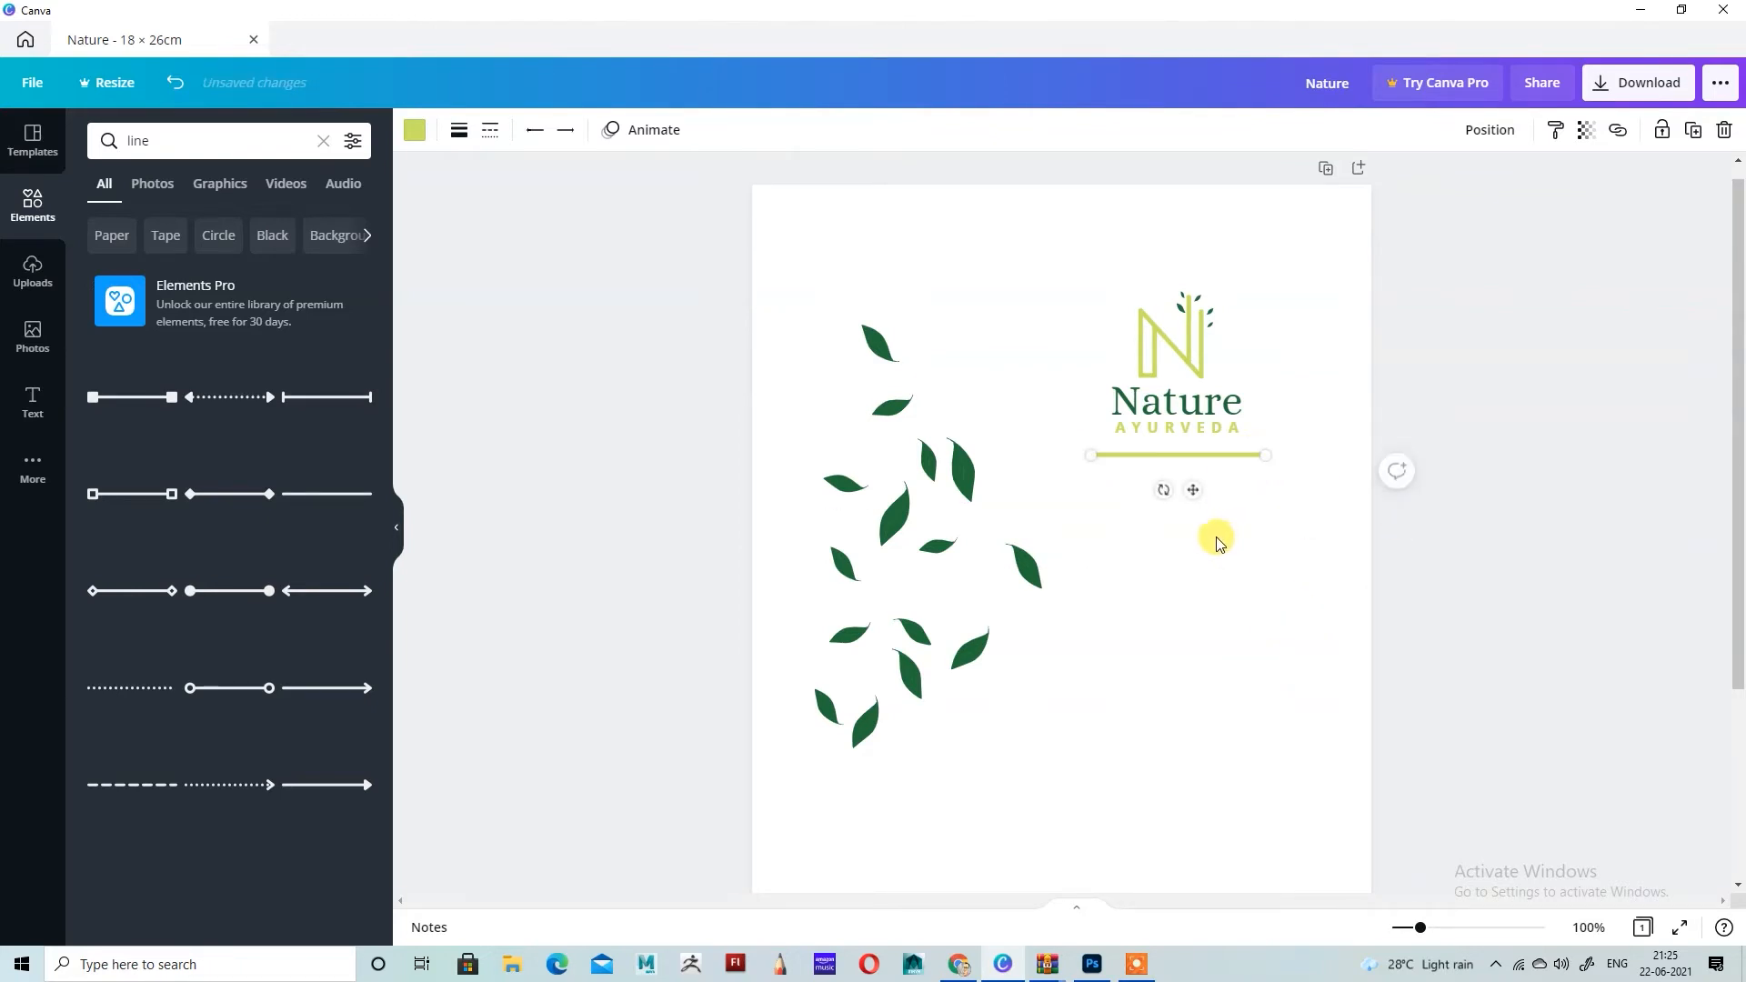
Step: Add a subheading with the text "ORGANIC CERTFIED" in capitals
scroll(1219, 543, "up", 2)
scroll(1212, 539, "up", 1)
left_click(1404, 362)
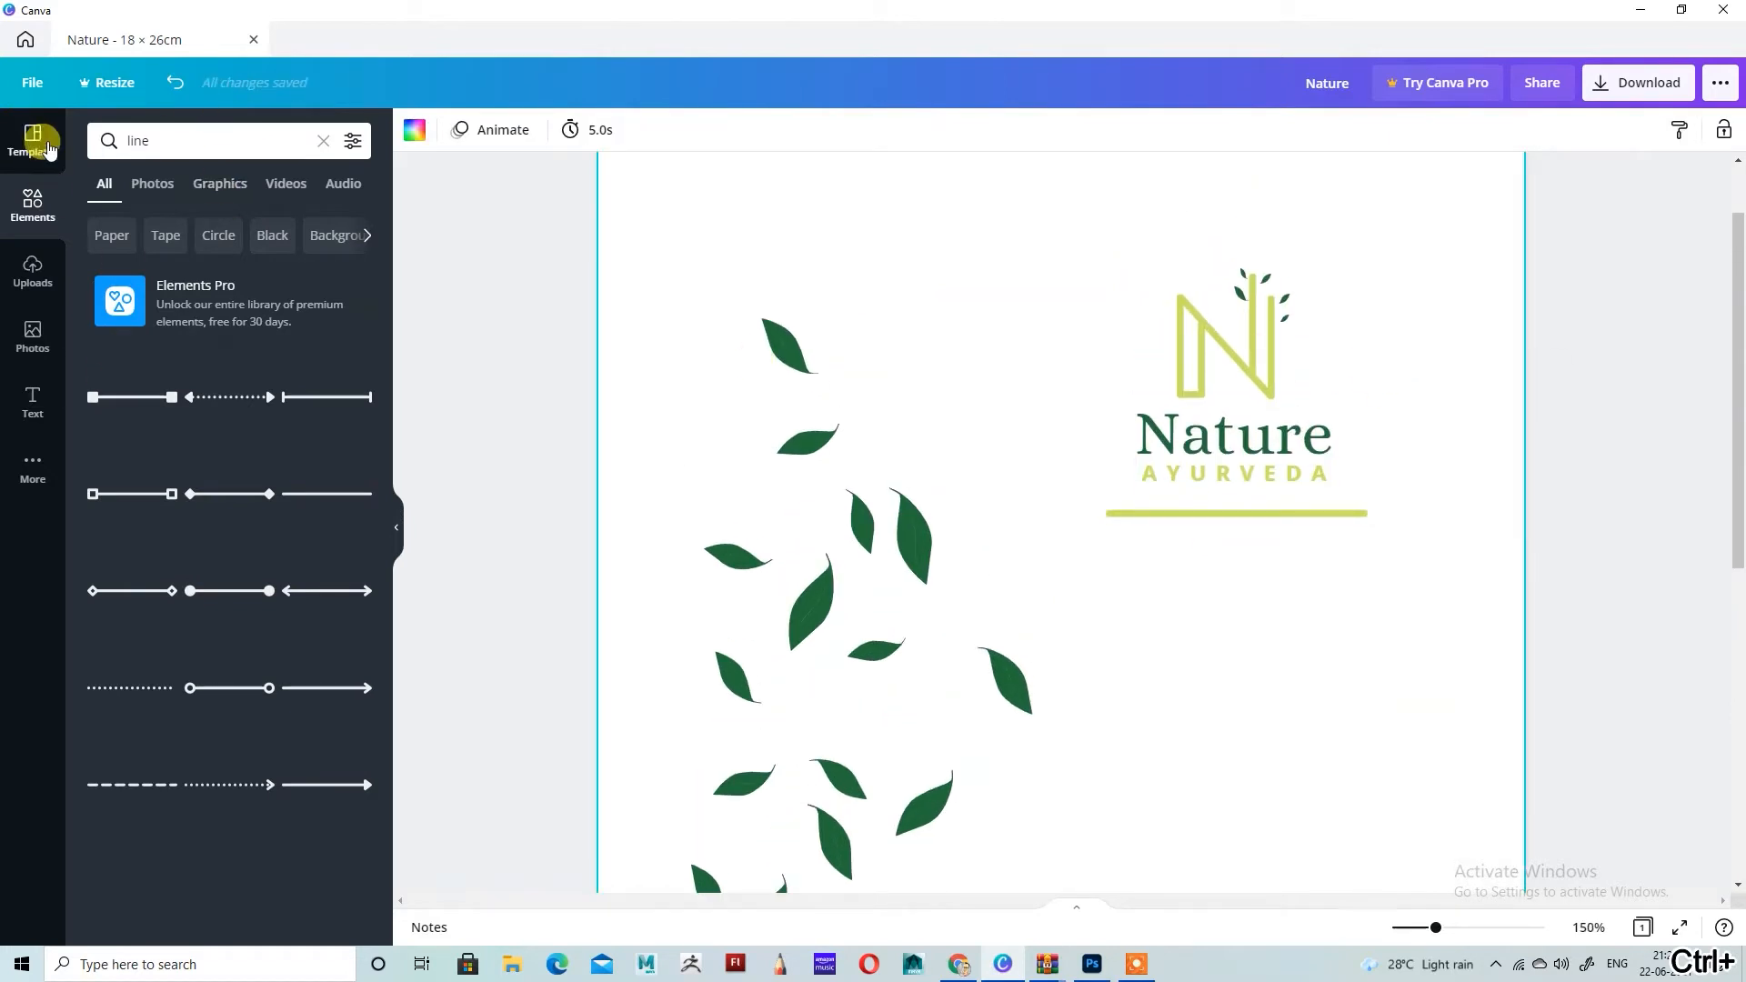
left_click(32, 401)
left_click(273, 284)
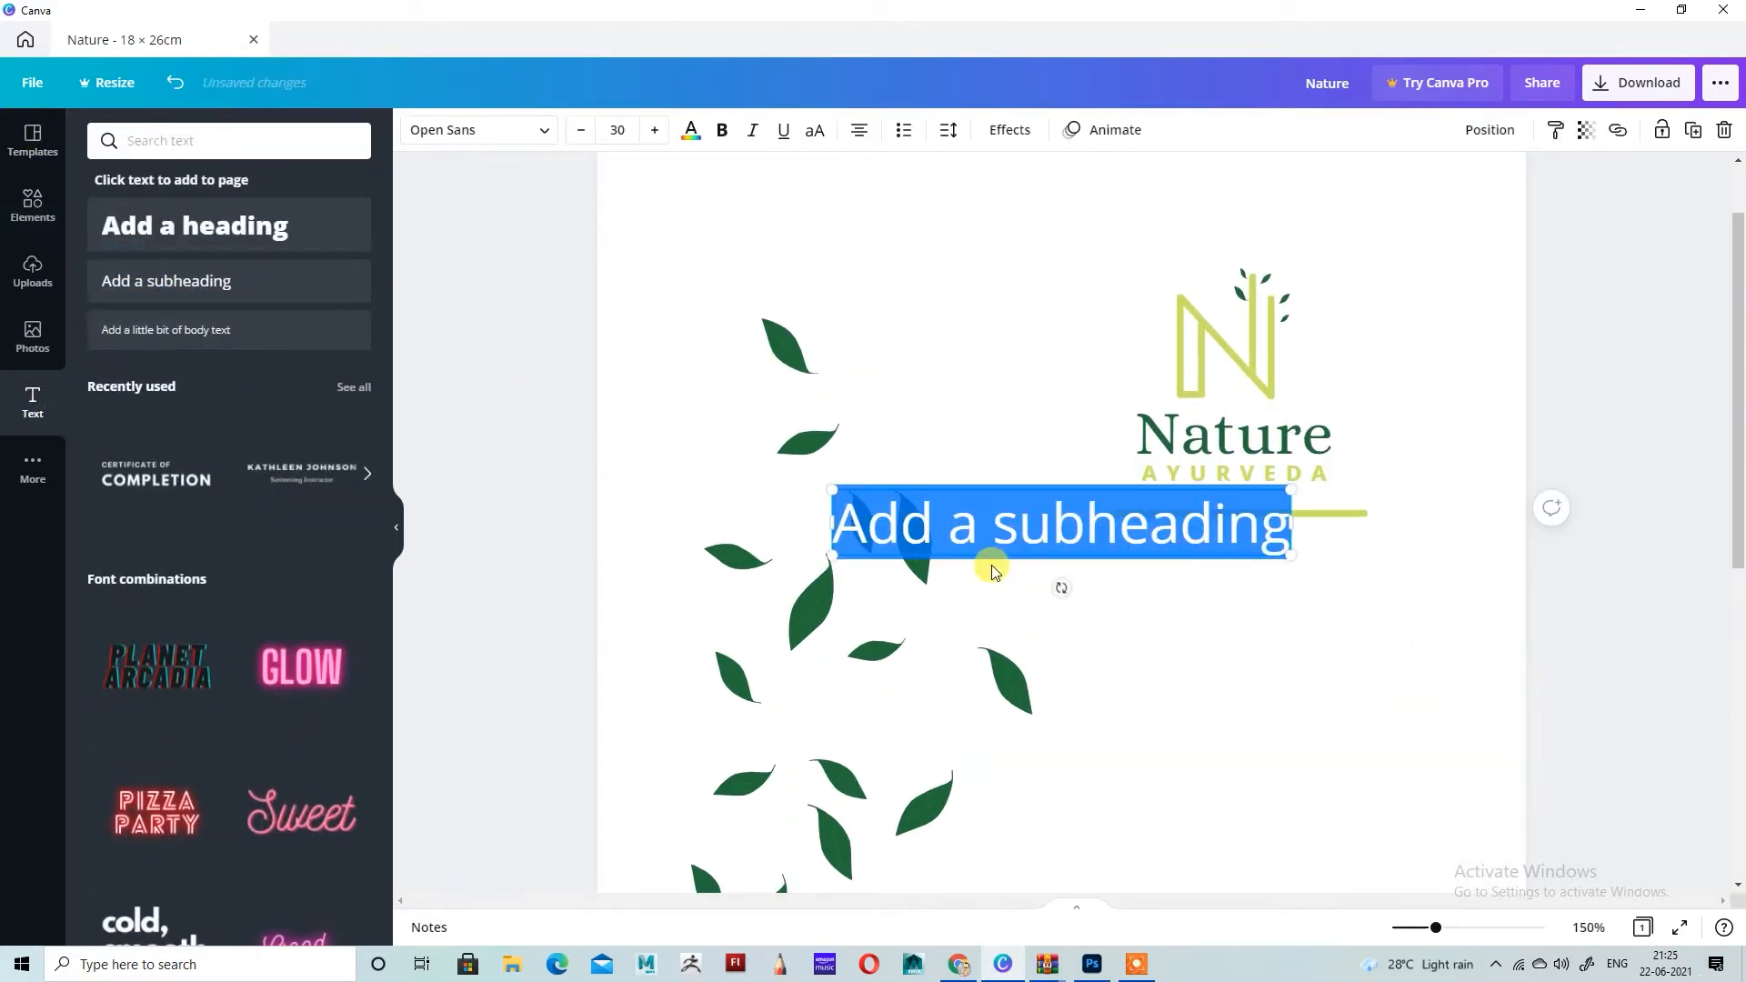
type("Or")
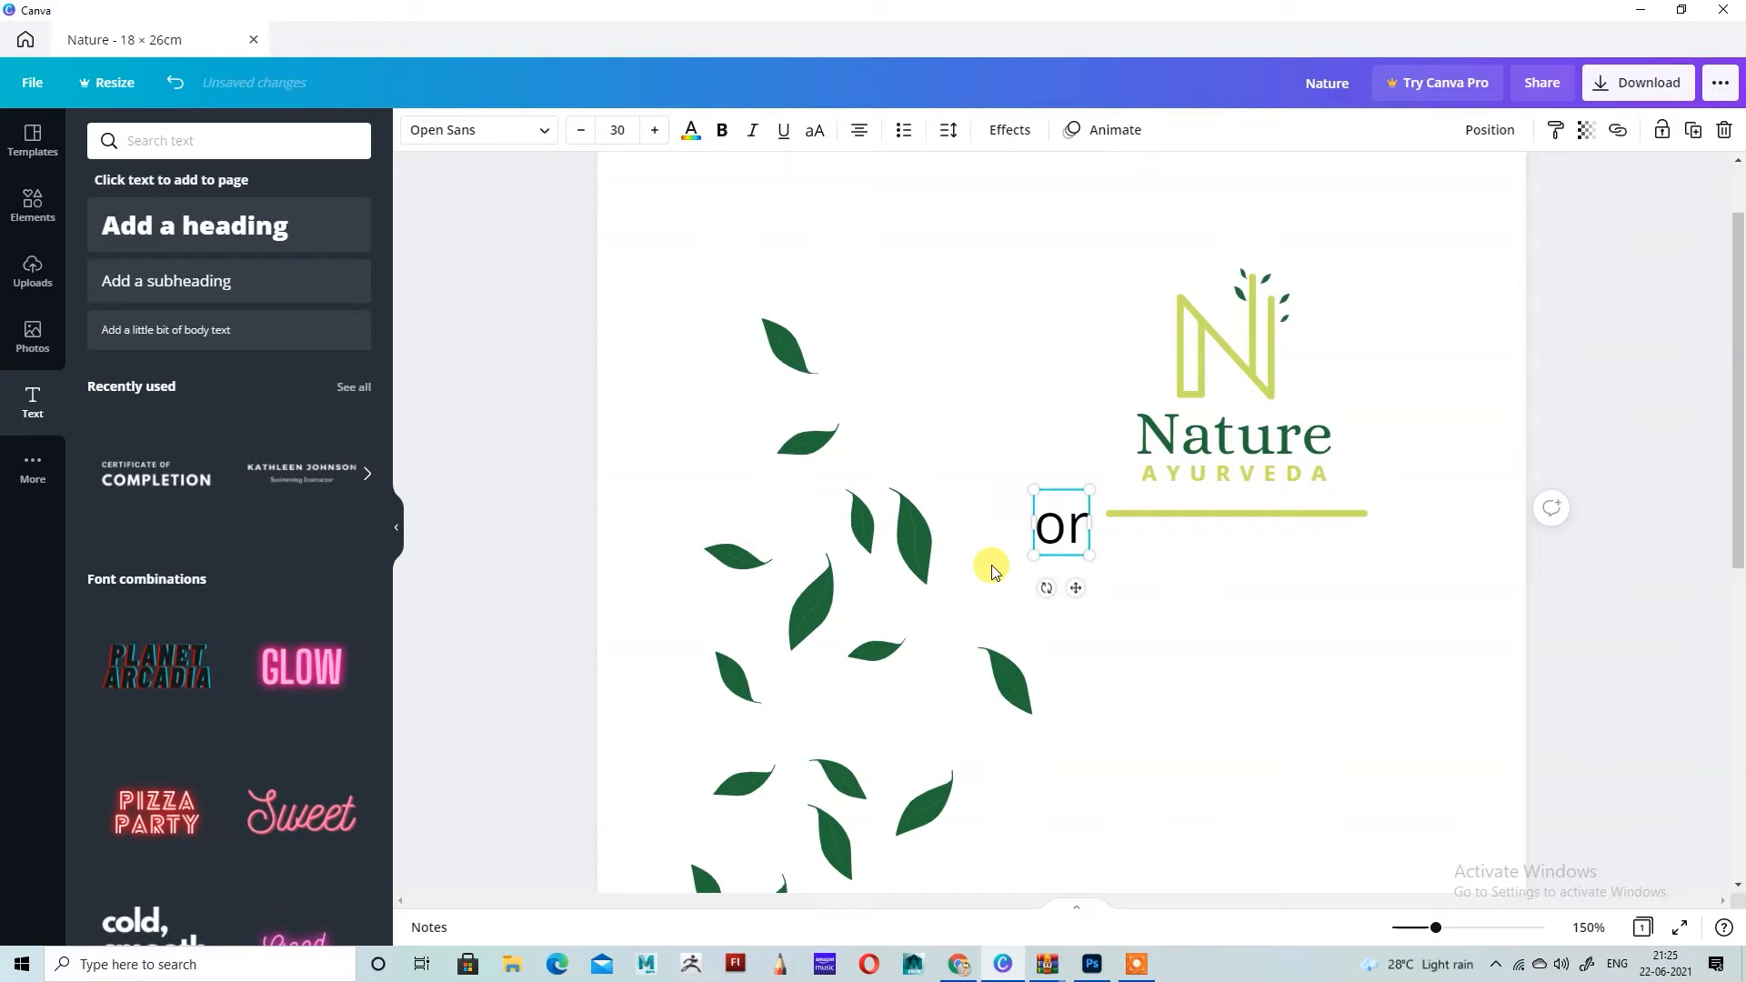
key("BackSpace")
key("BackSpace")
type("ORGAN")
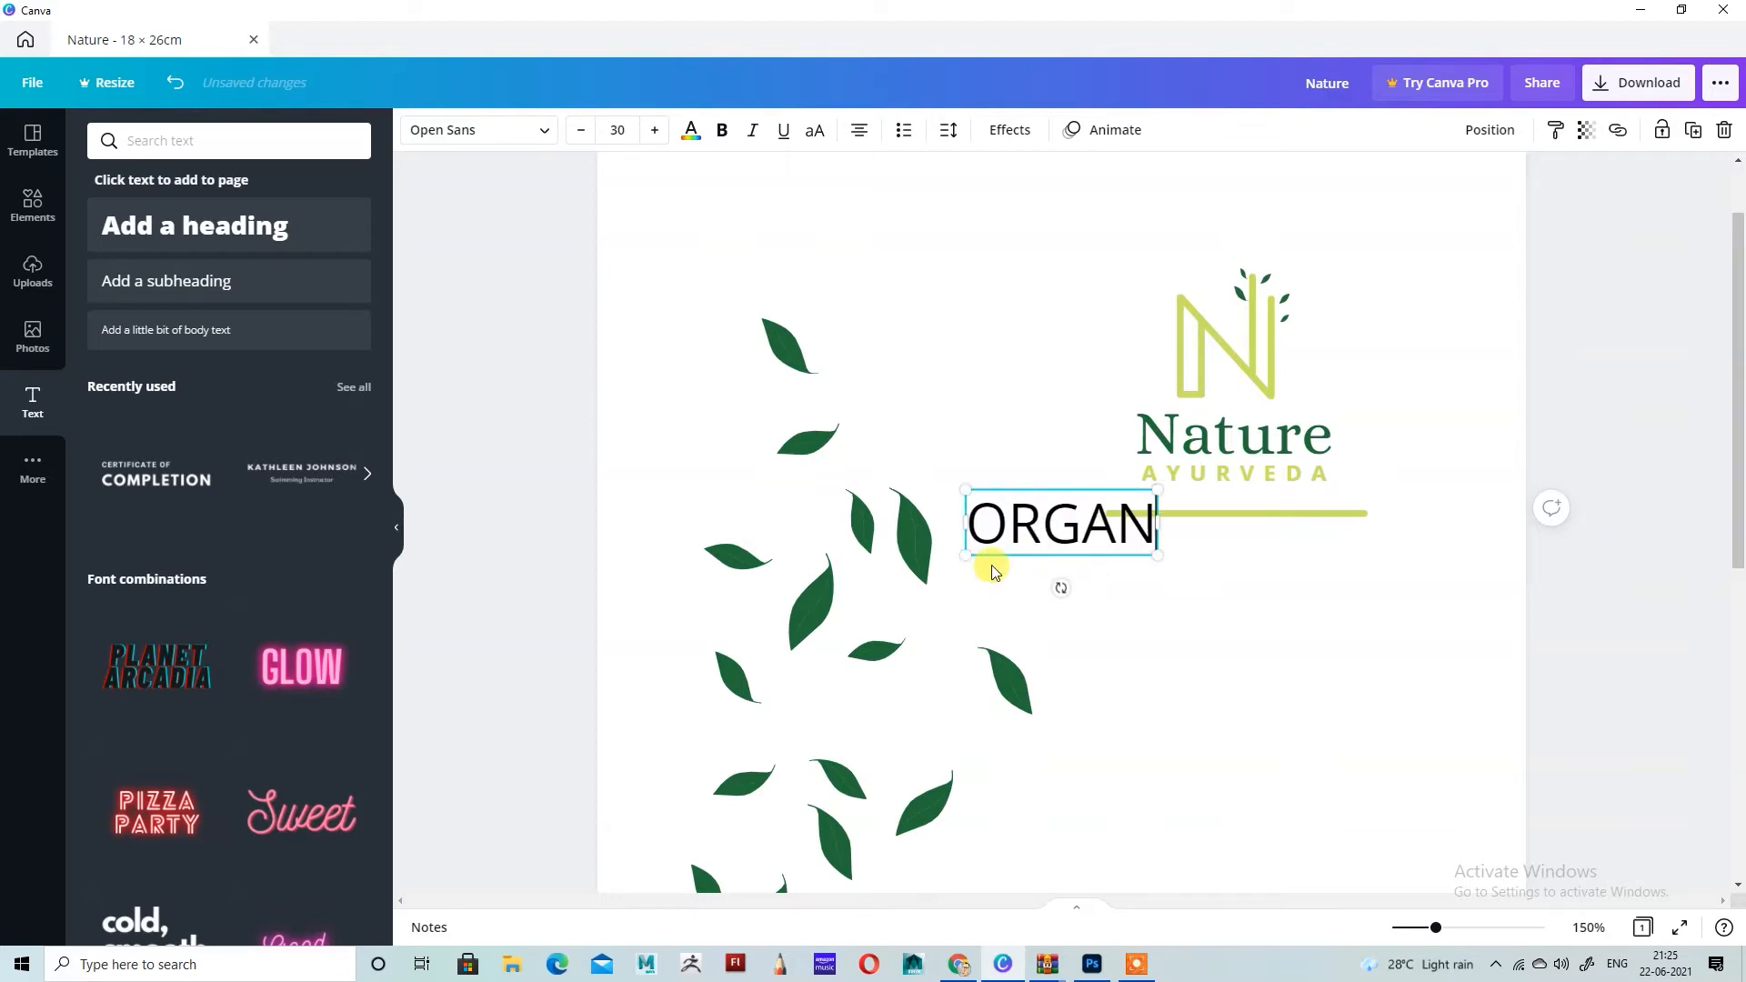
type("IC c")
key("BackSpace")
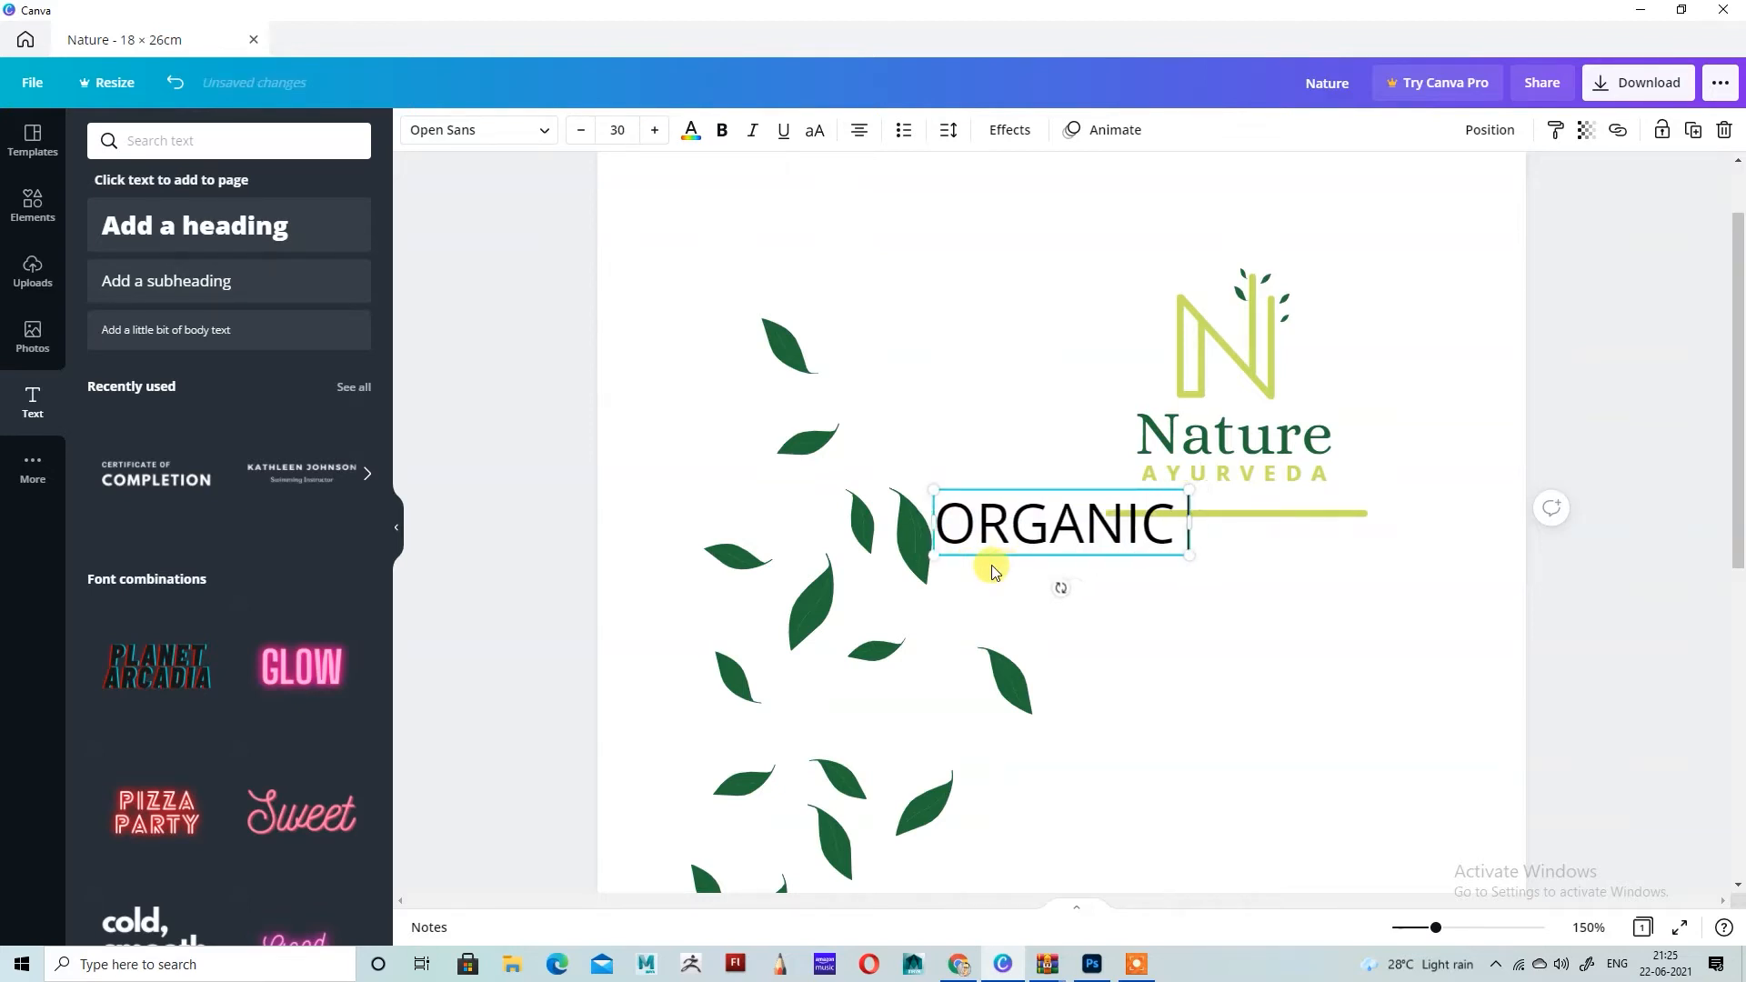
type("CERTFU")
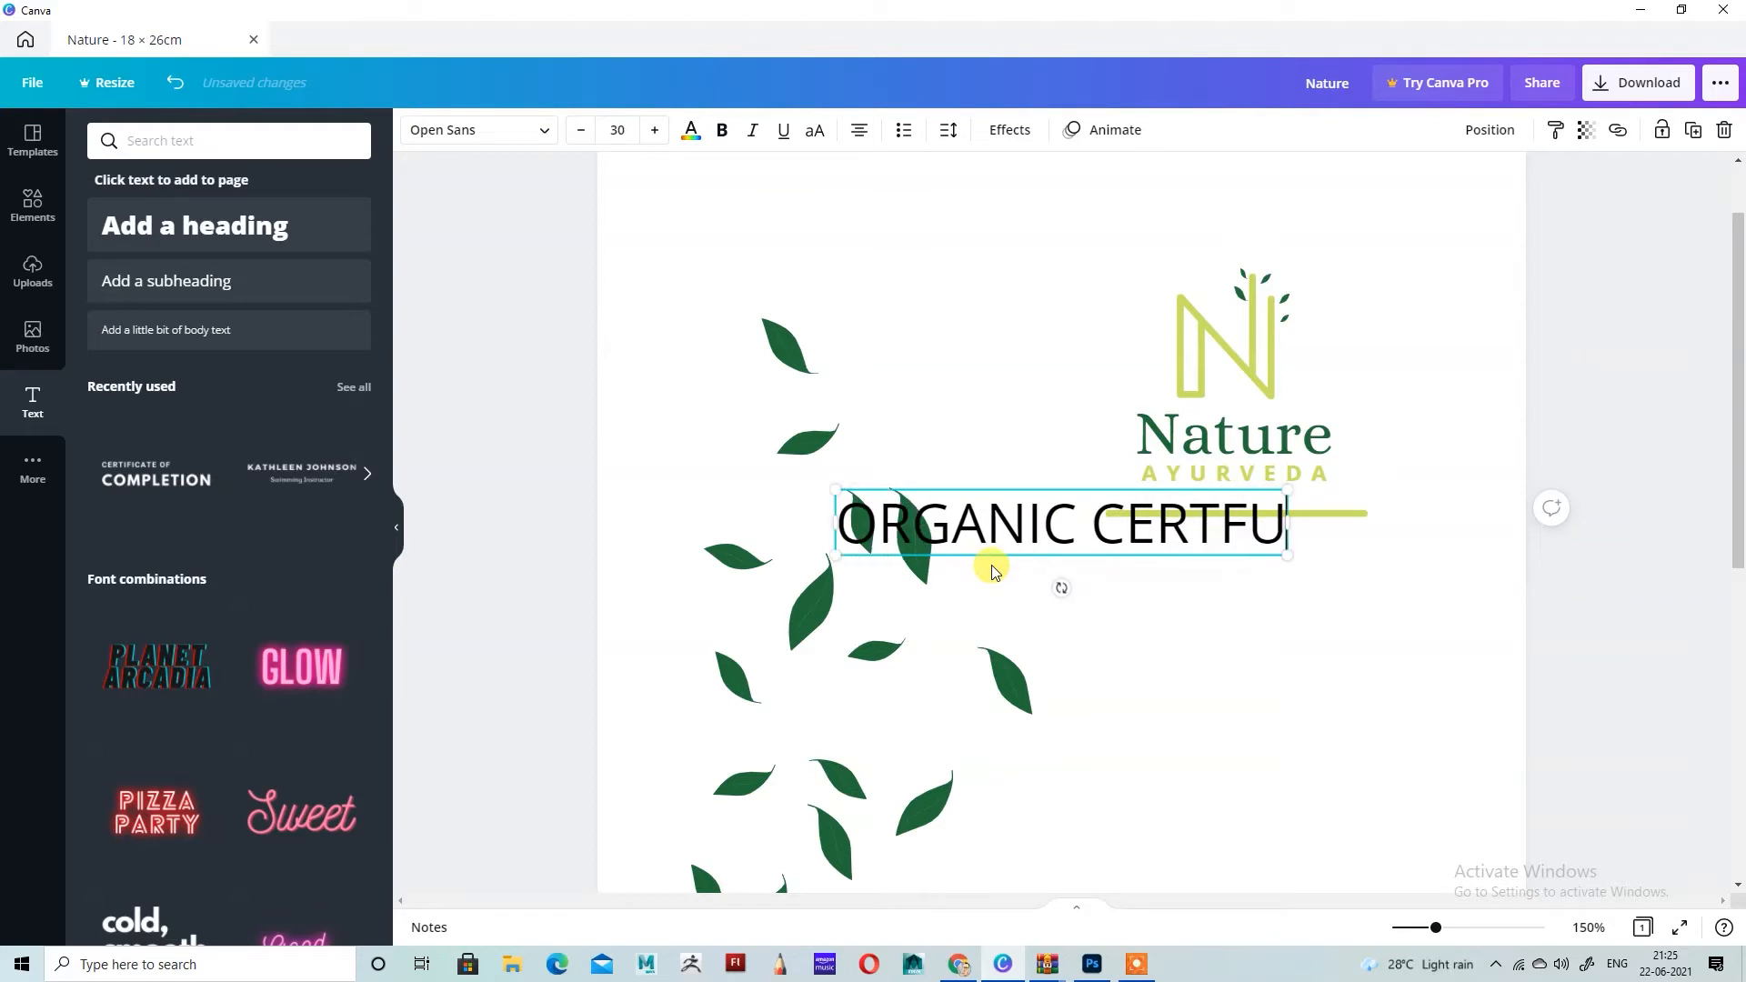
key("BackSpace")
type("IED")
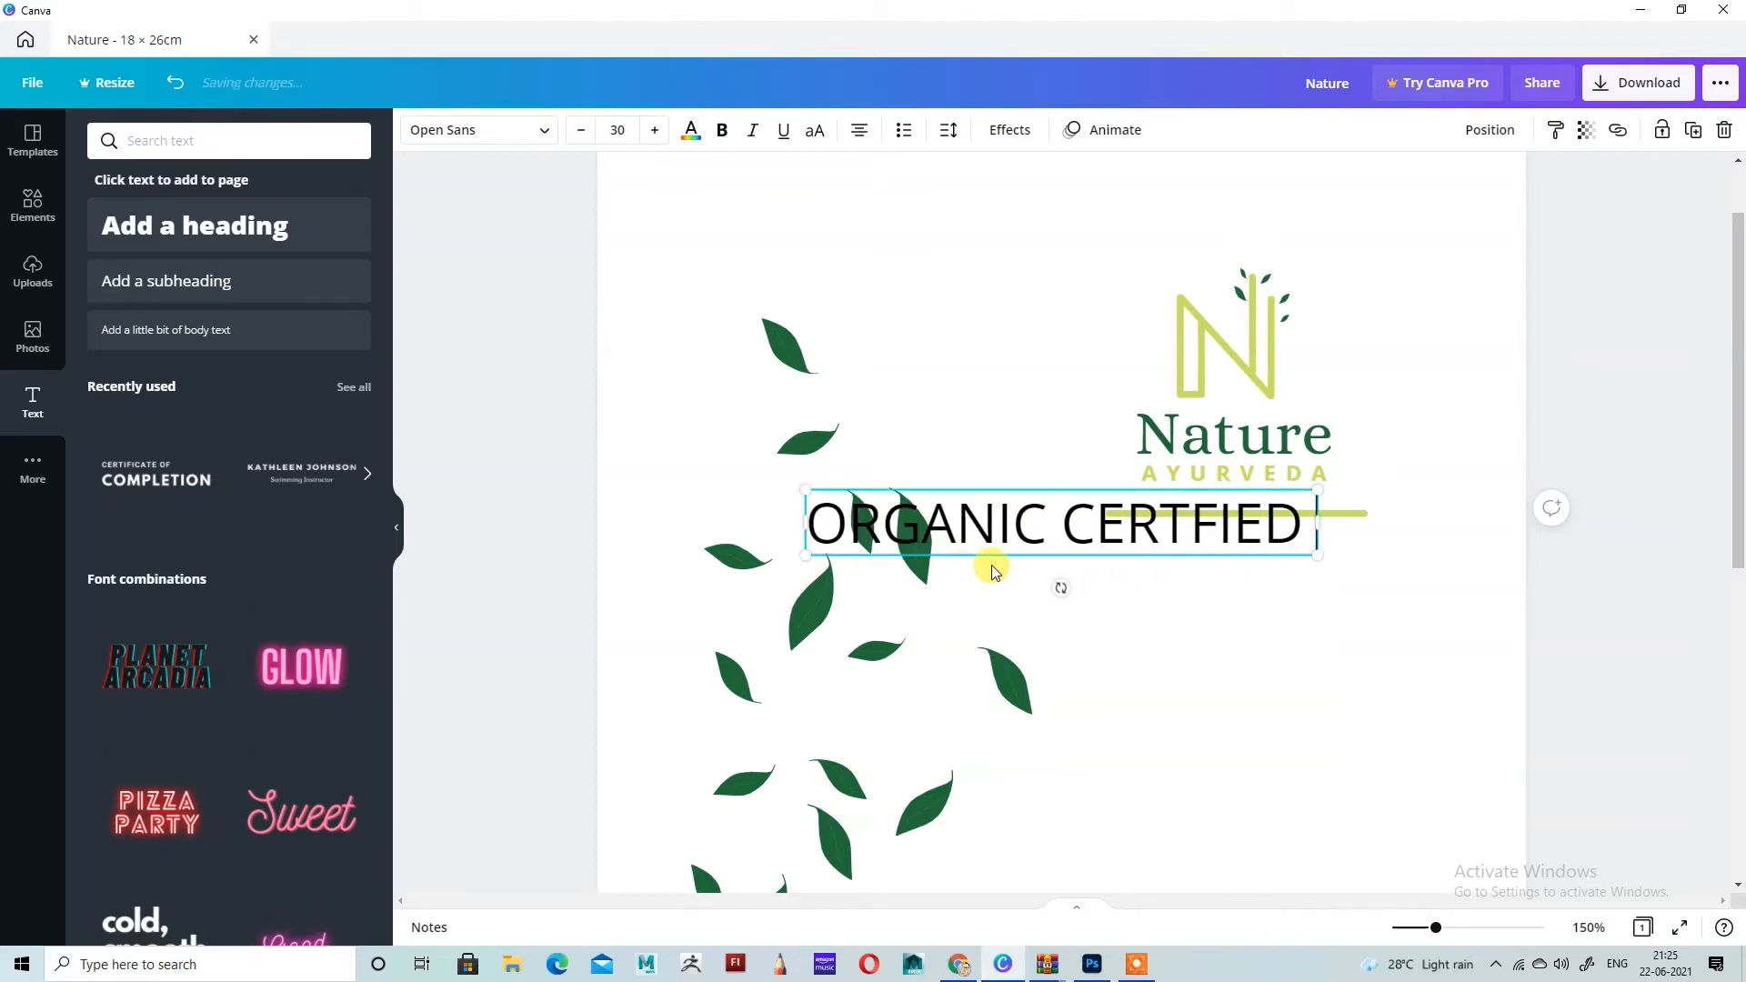
Step: Format the ORGANIC CERTFIED text as bold yellow-green and shrink it to size 15.4
key("ctrl+a")
left_click(691, 130)
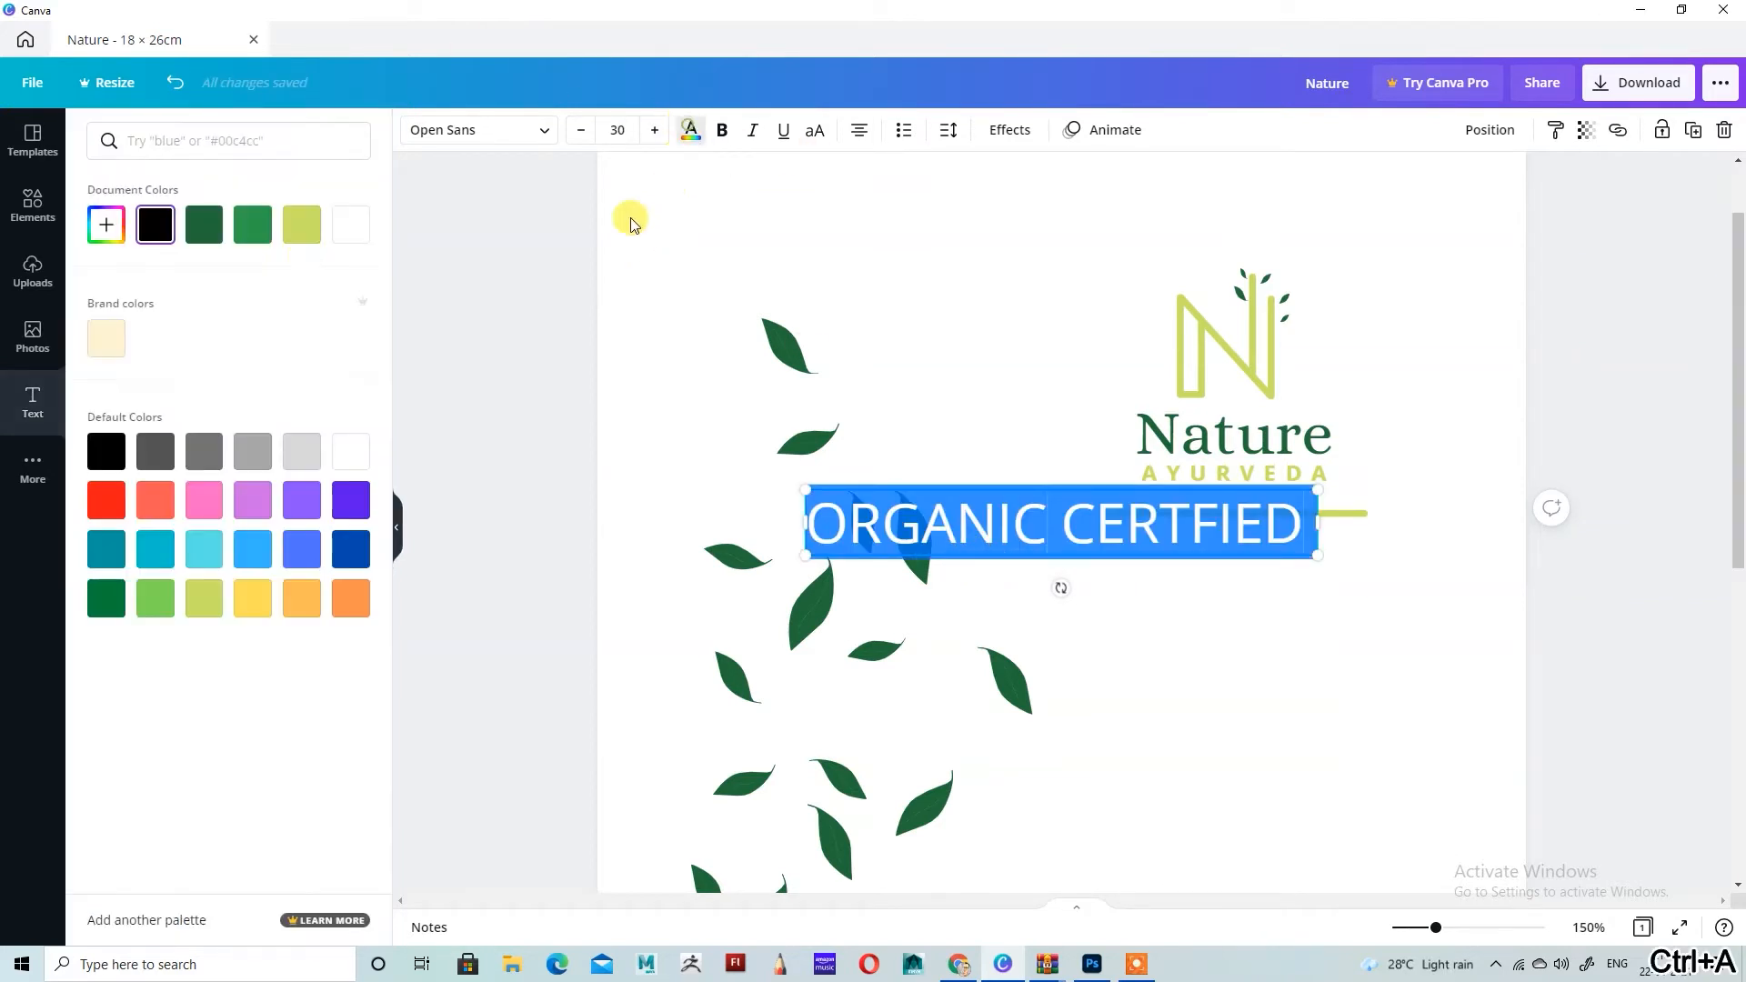
left_click(302, 225)
left_click(722, 129)
left_click_drag(1332, 509, 1057, 544)
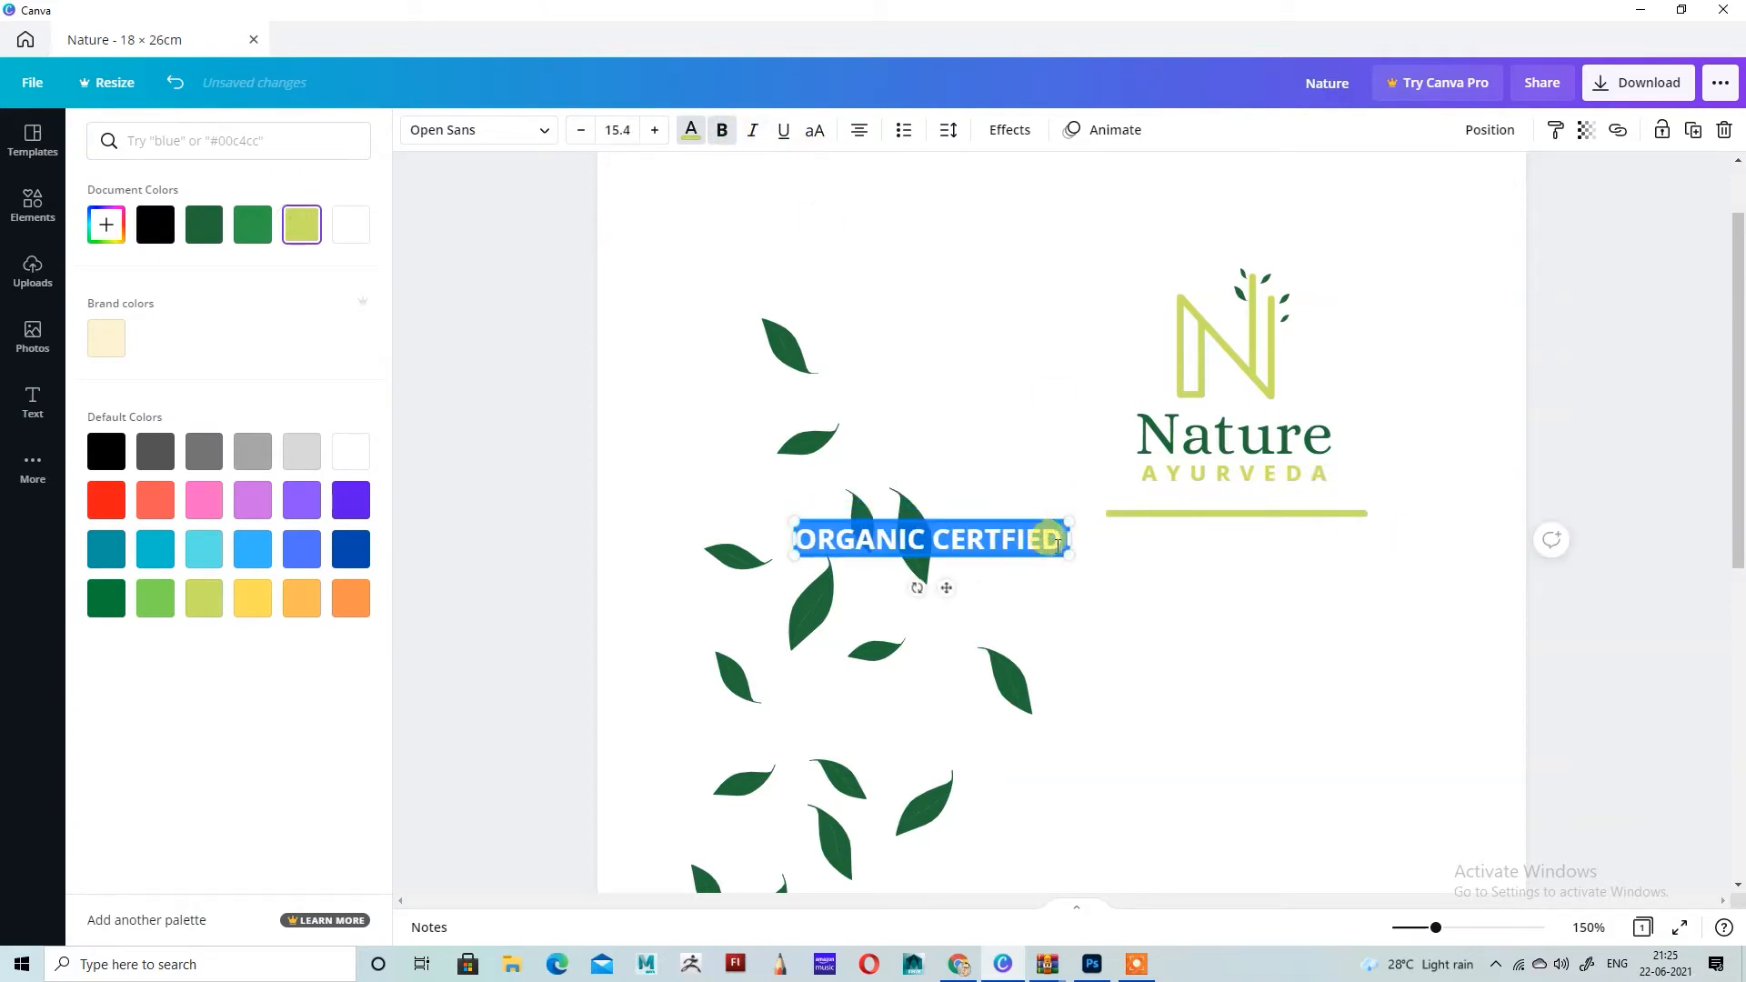
Step: Move the ORGANIC CERTFIED text beneath the horizontal line and nudge it up close against the line
left_click_drag(944, 591, 1246, 594)
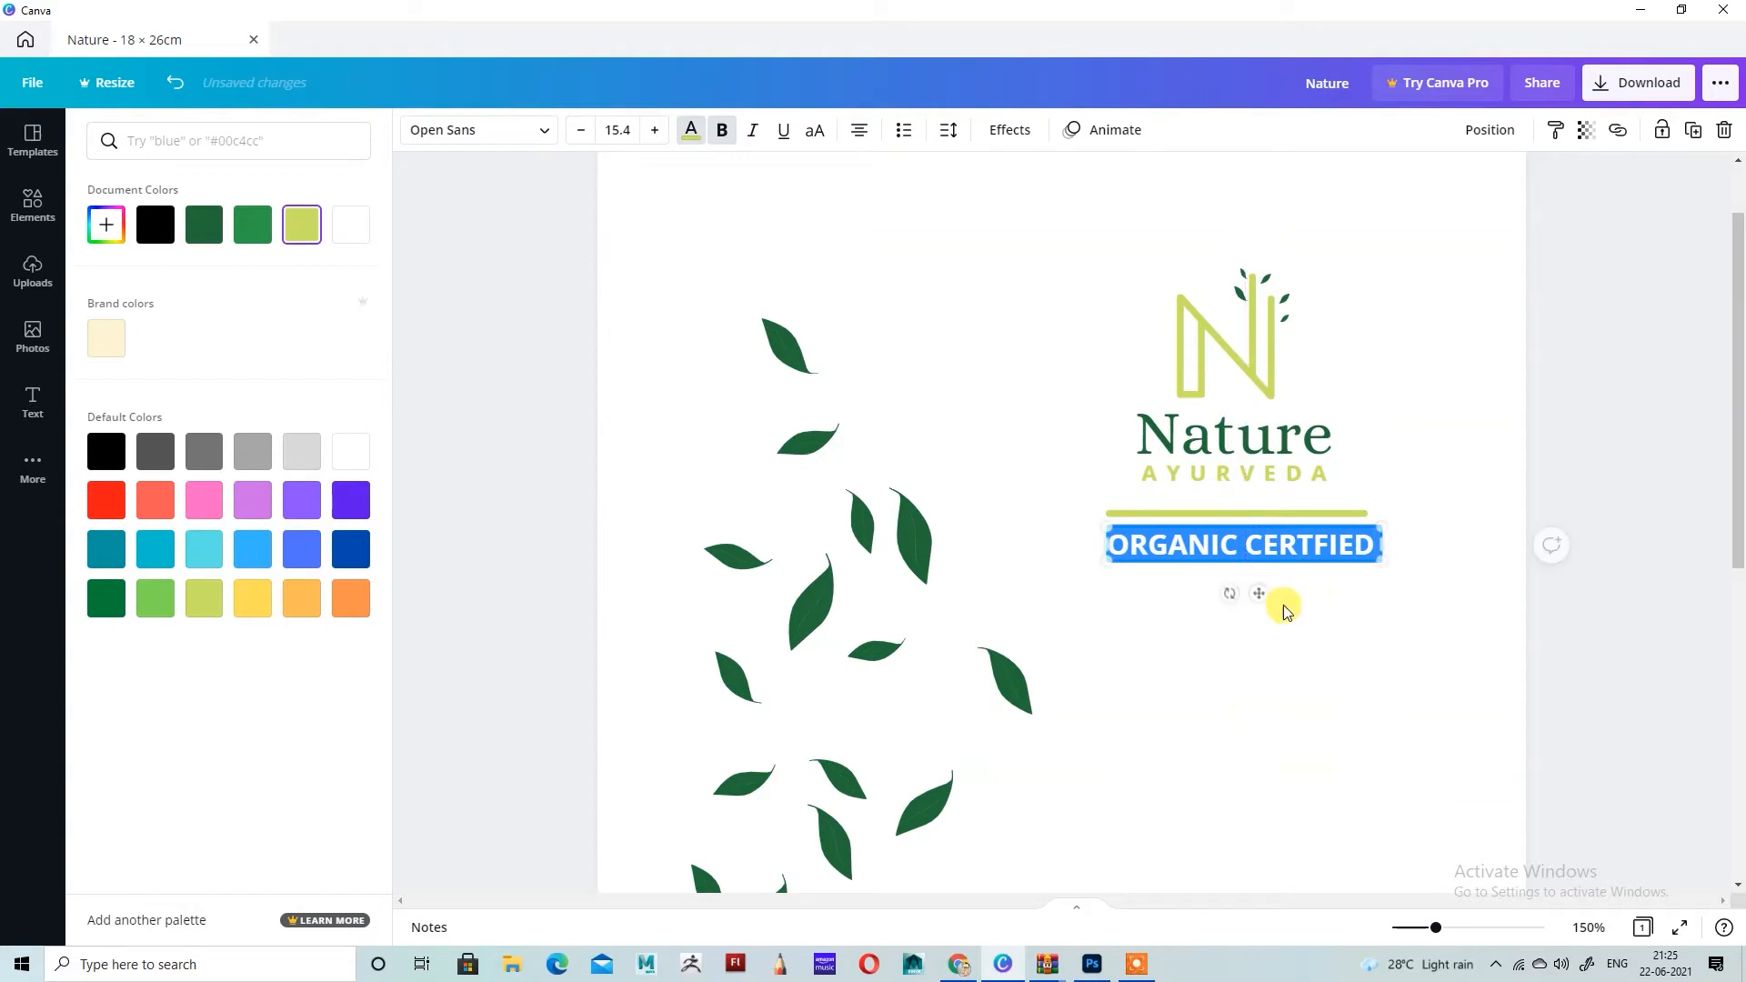
left_click(1314, 628)
left_click(1301, 549)
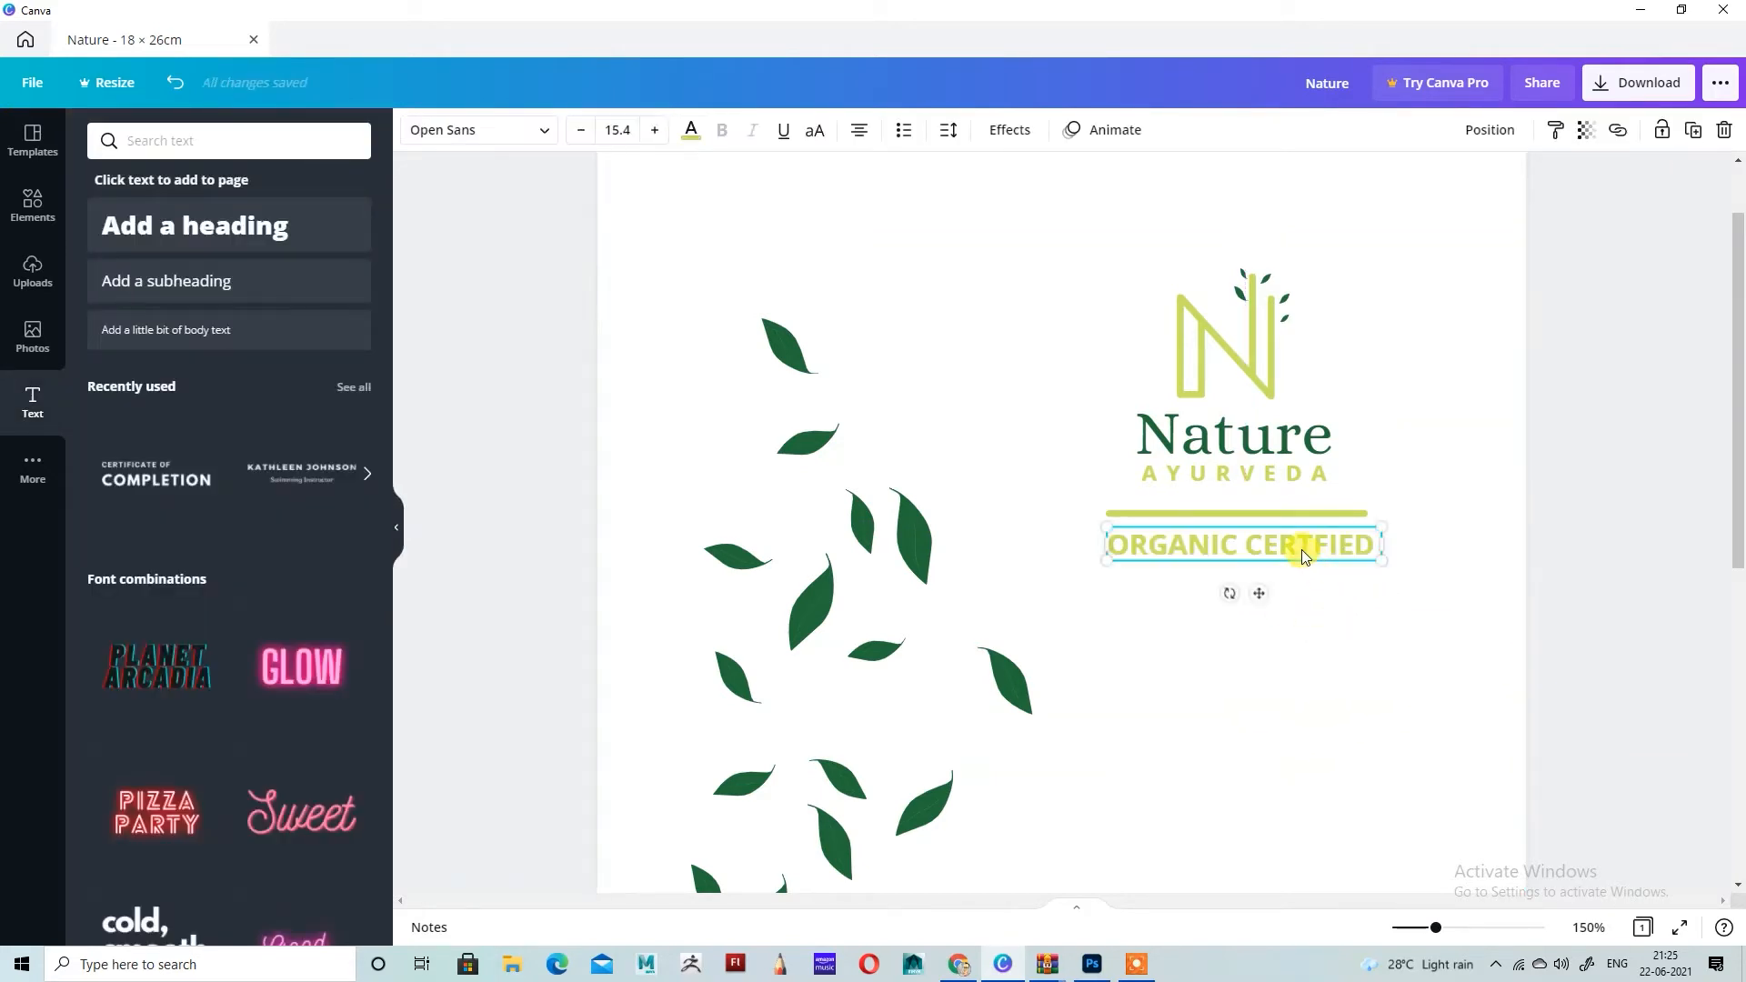
key("Up")
key("Up")
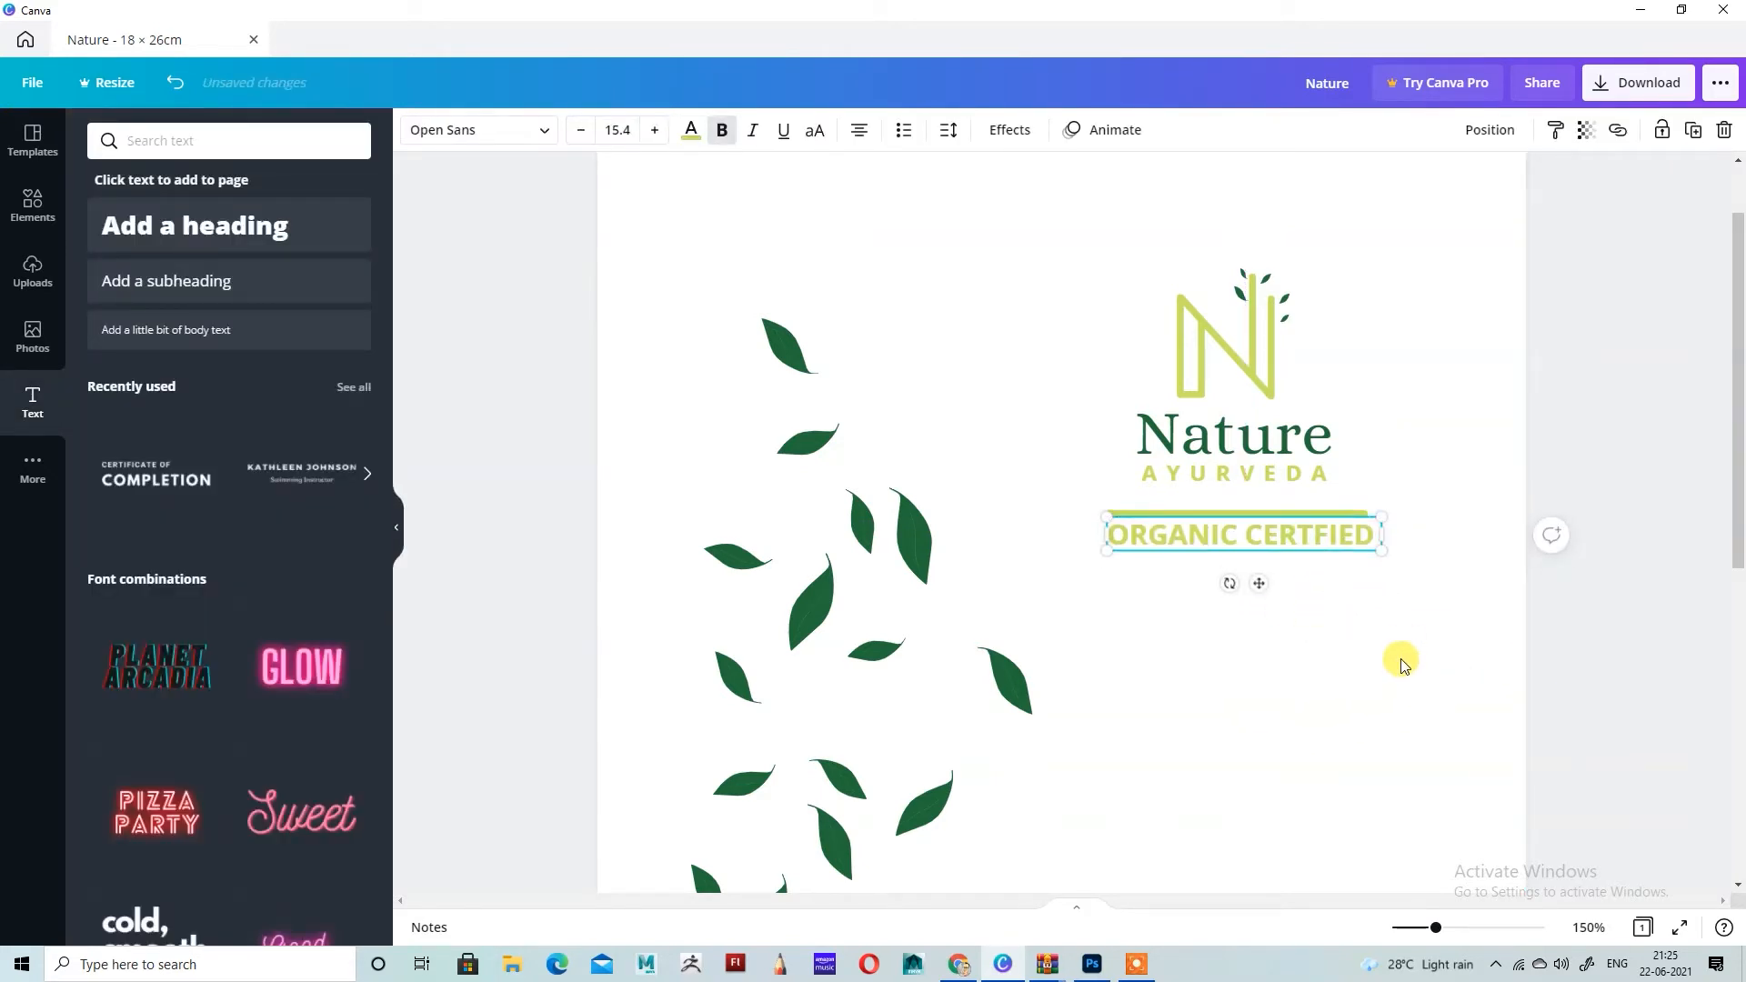
Step: Recolor the ORGANIC CERTFIED text with the document's dark green
left_click(690, 130)
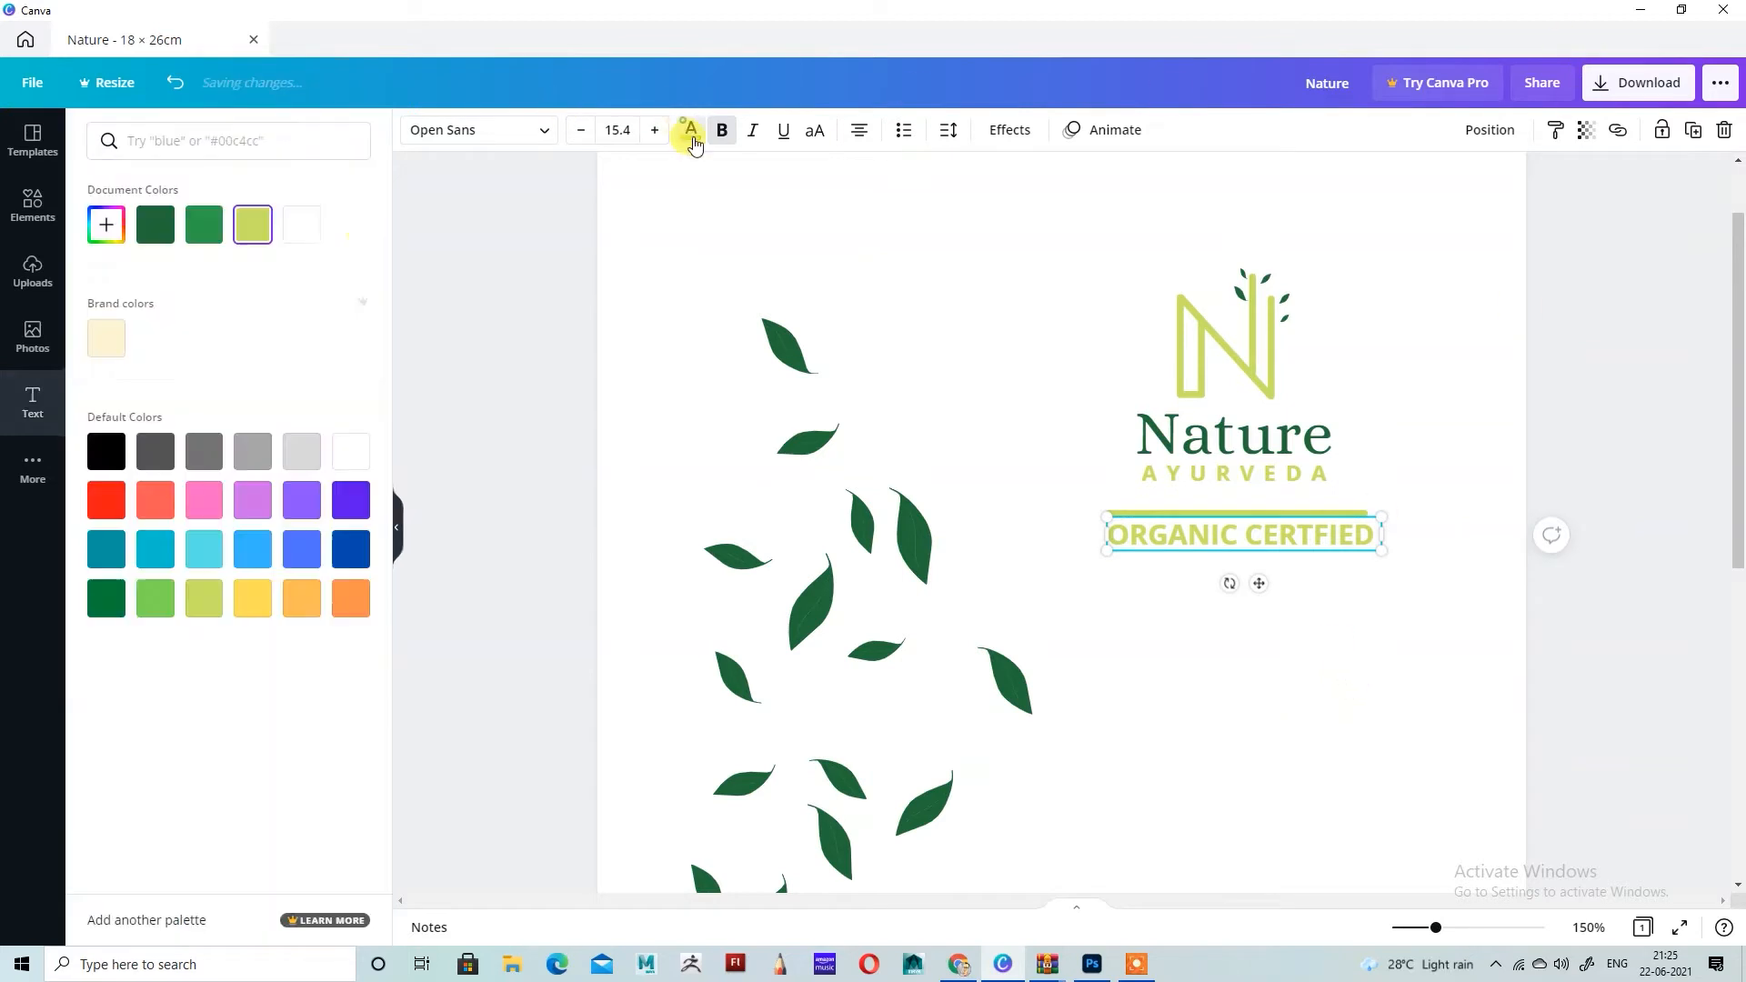
left_click(155, 225)
left_click(964, 231)
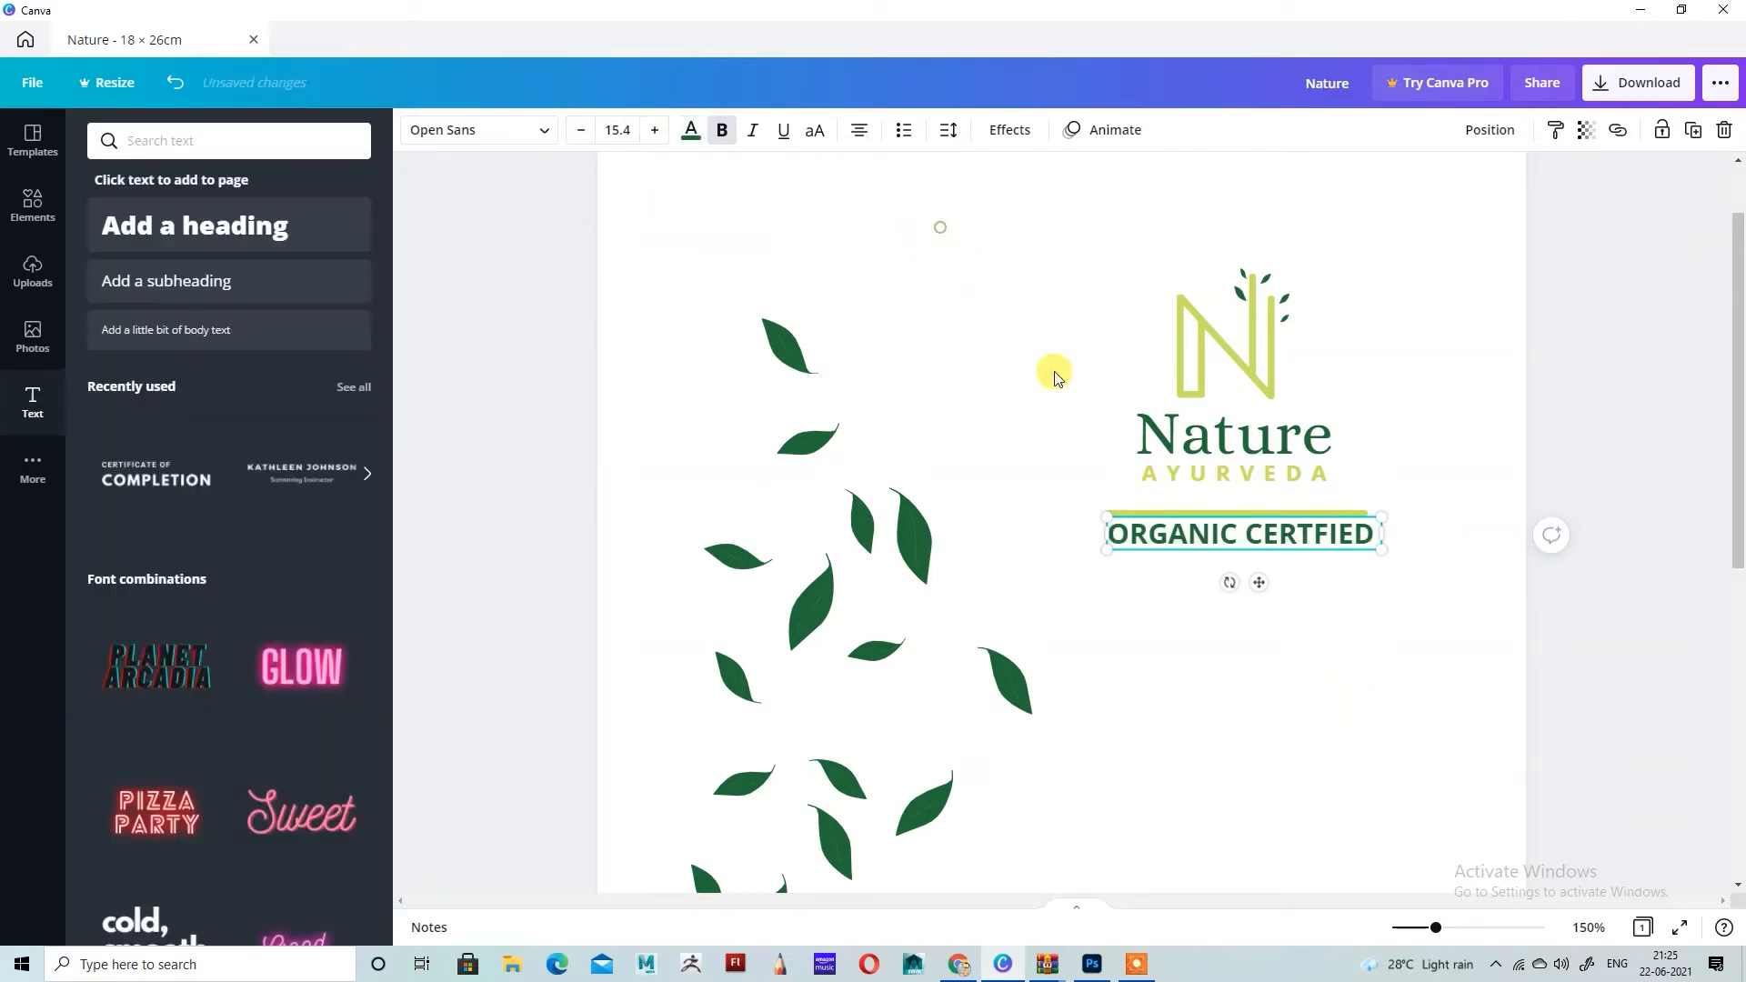
left_click(1320, 656)
Step: Duplicate the ORGANIC CERTFIED text, place the copy just below it and replace the copy's wording with "PRODUCR"
scroll(1273, 510, "down", 1)
left_click(1317, 433)
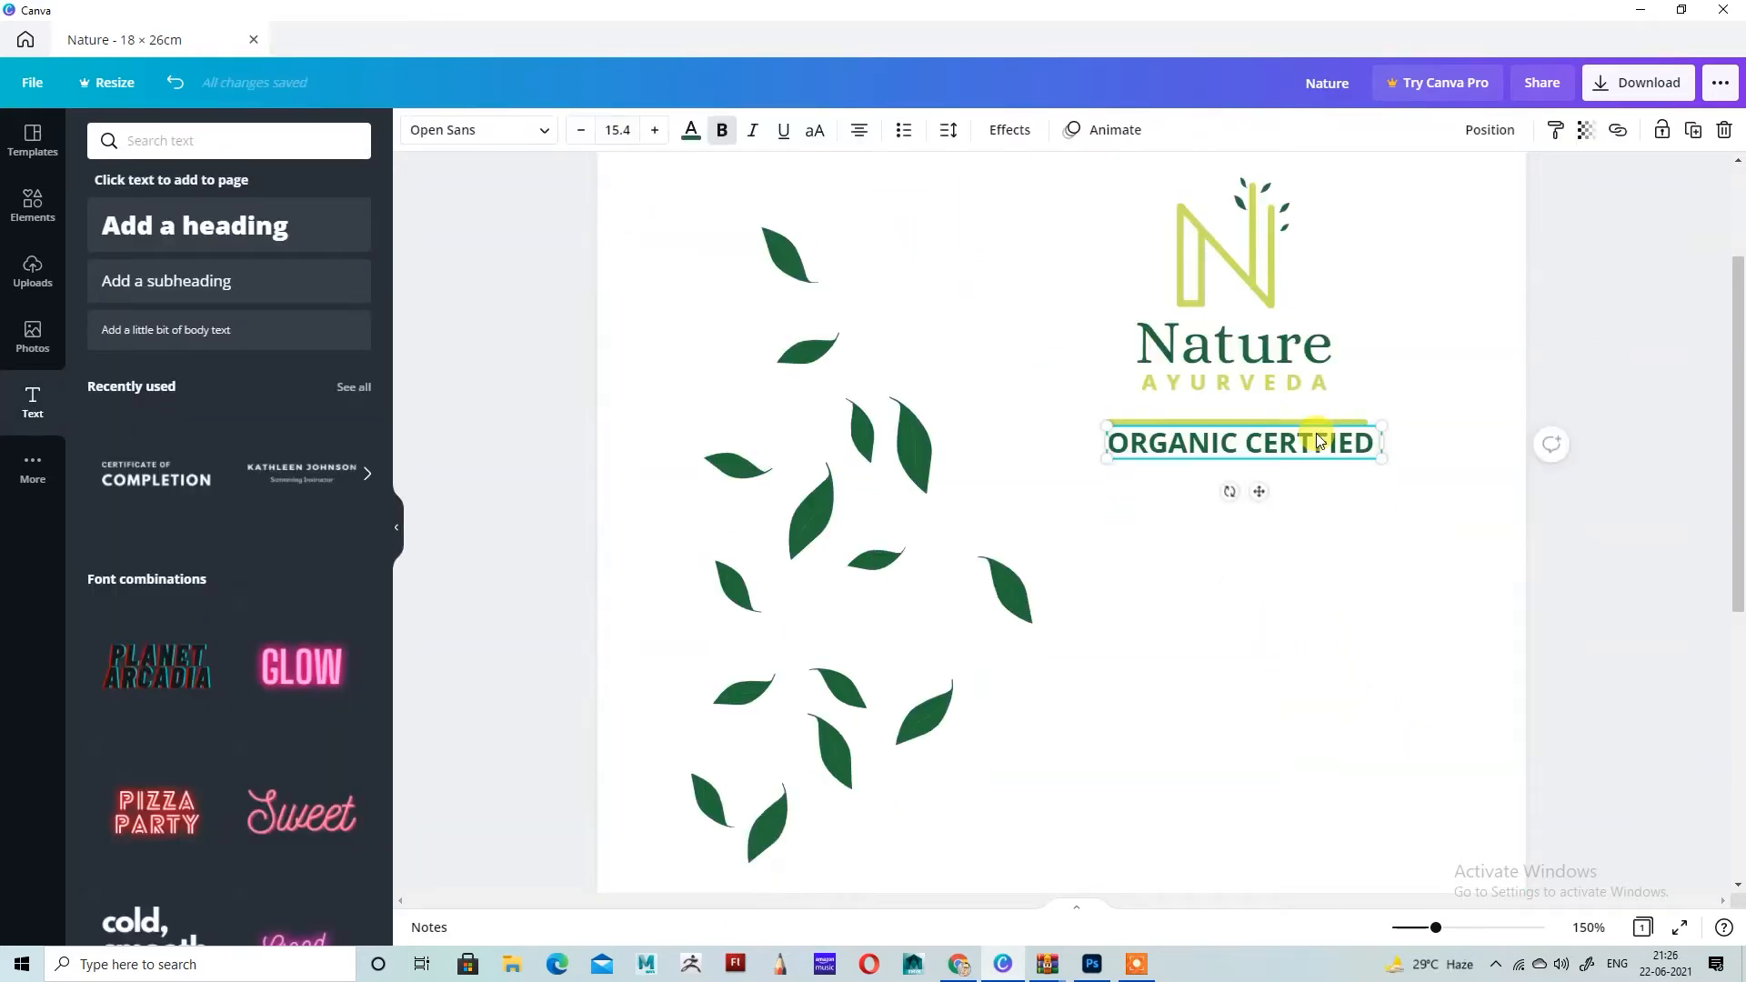
left_click(1692, 132)
left_click_drag(1326, 467, 1319, 489)
double_click(1319, 489)
key("ctrl+a")
key("BackSpace")
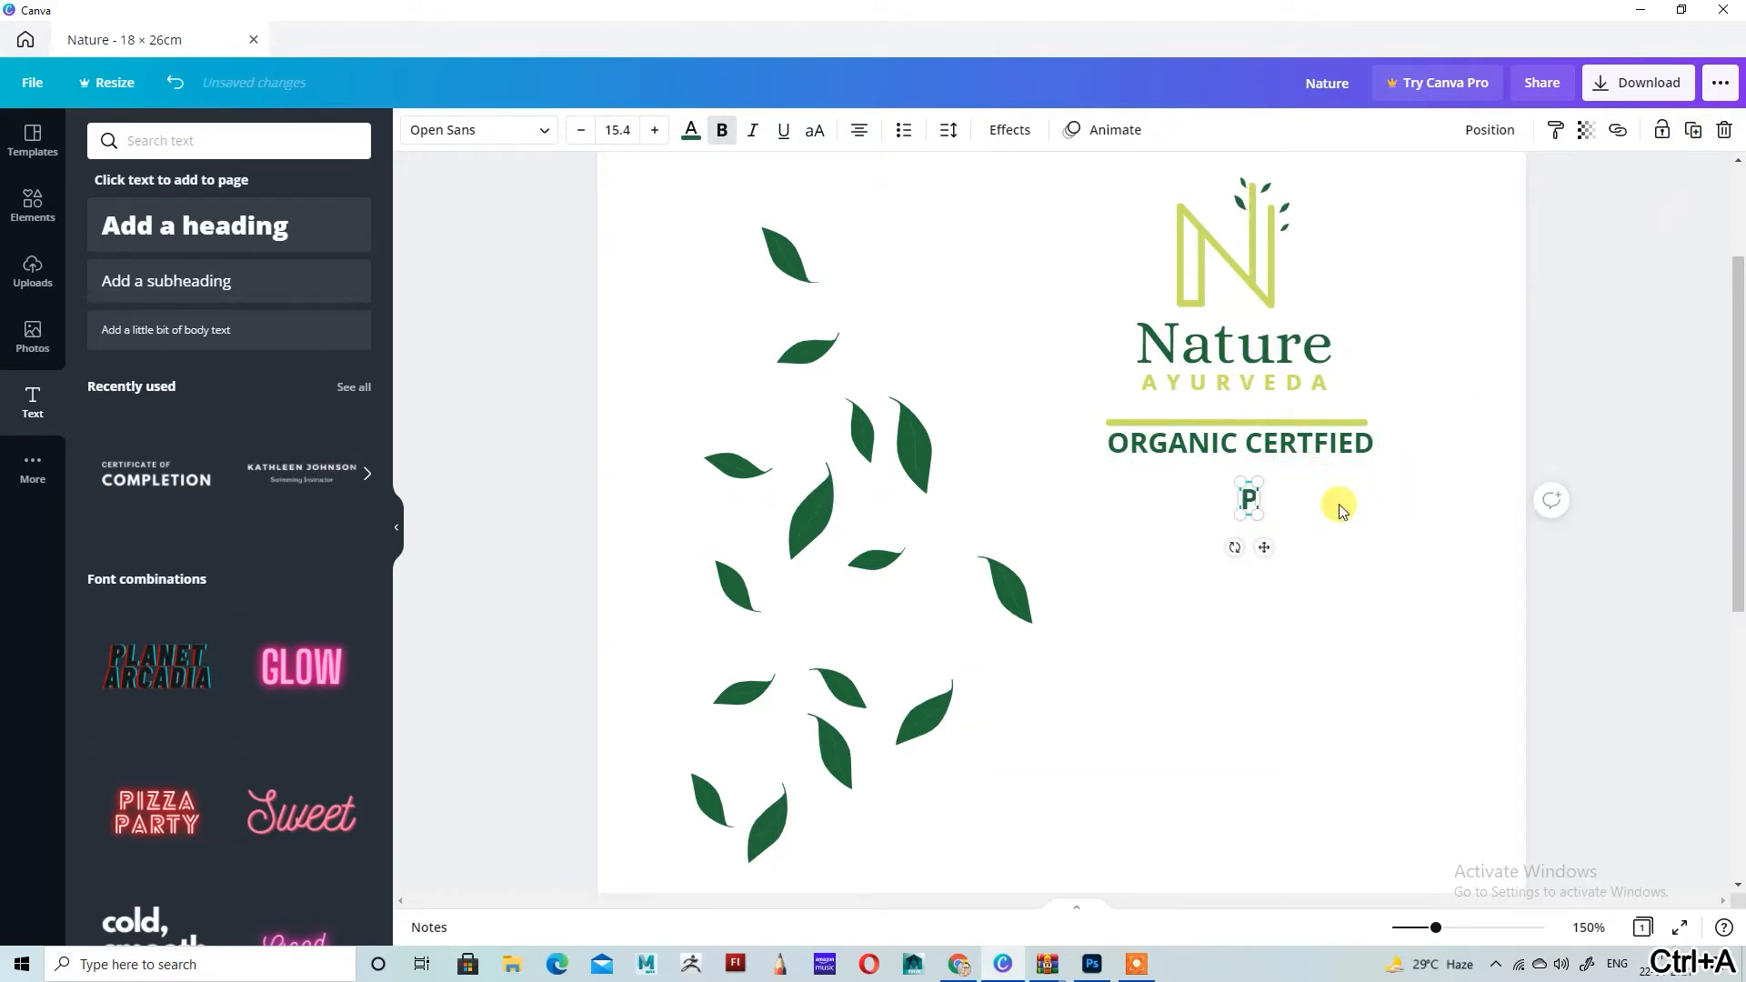
type("PRODUCR")
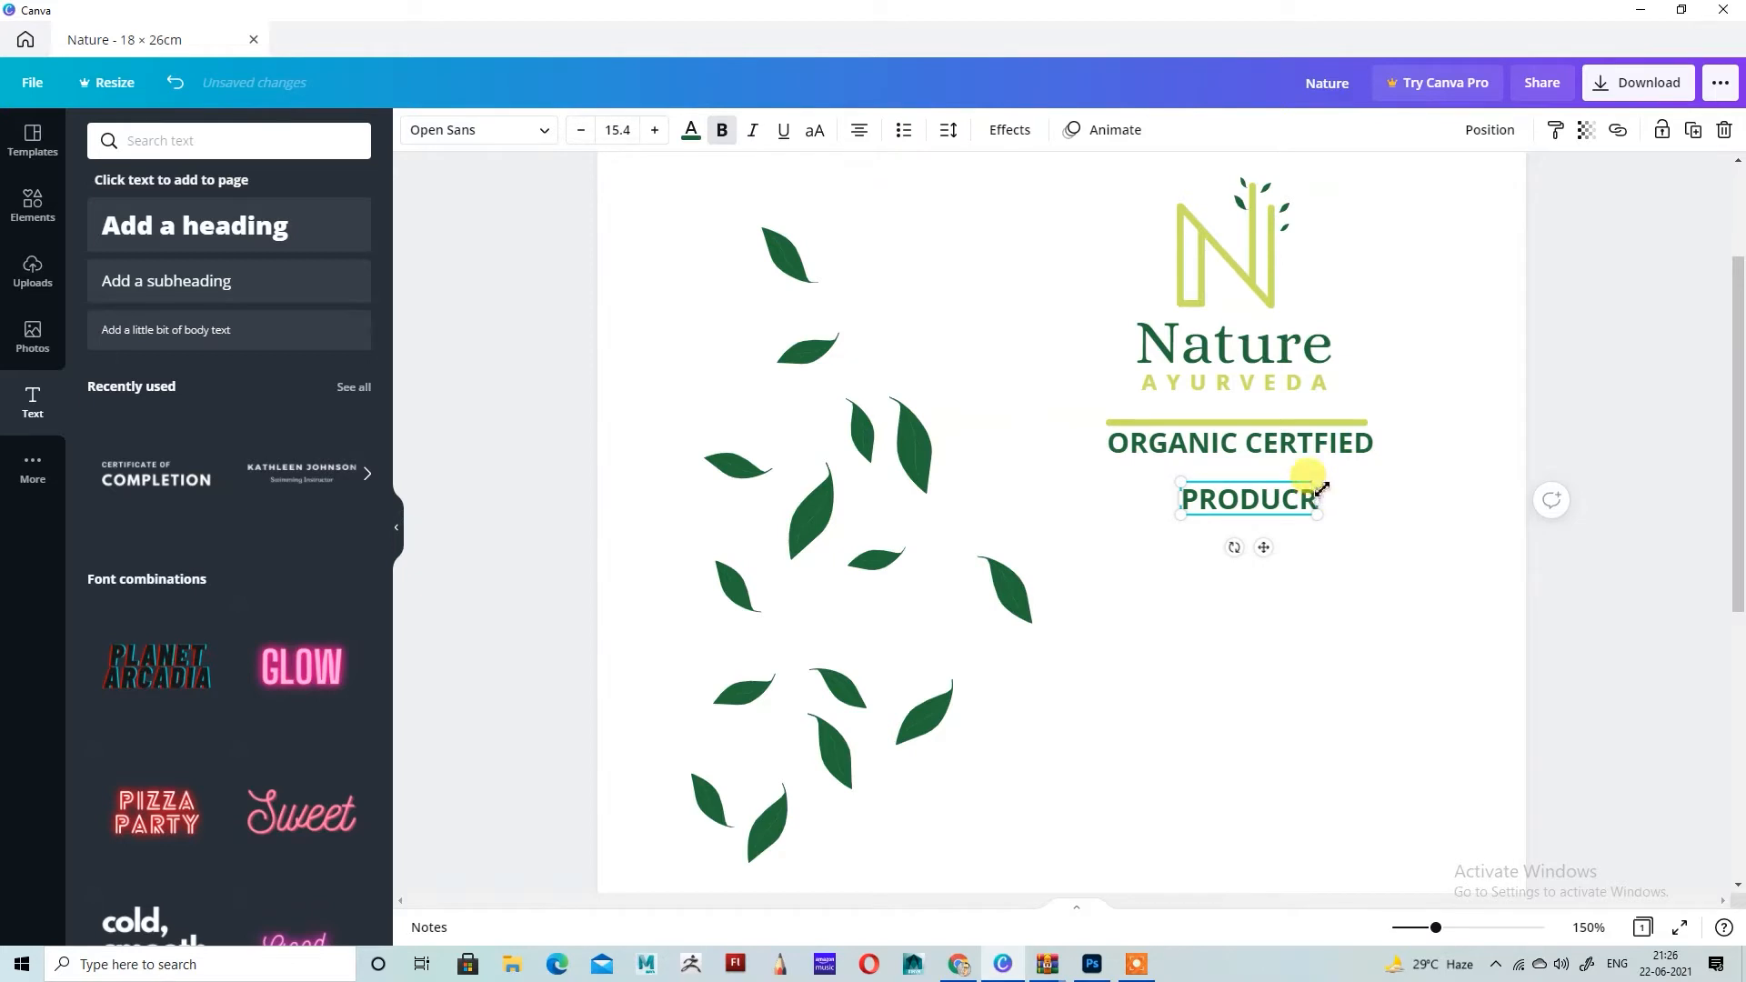
Step: Enlarge the copied text to size 29.9 beneath ORGANIC CERTFIED and correct its wording to "PRODUCT"
left_click(1390, 555)
left_click_drag(1275, 494, 1370, 520)
type("\\T")
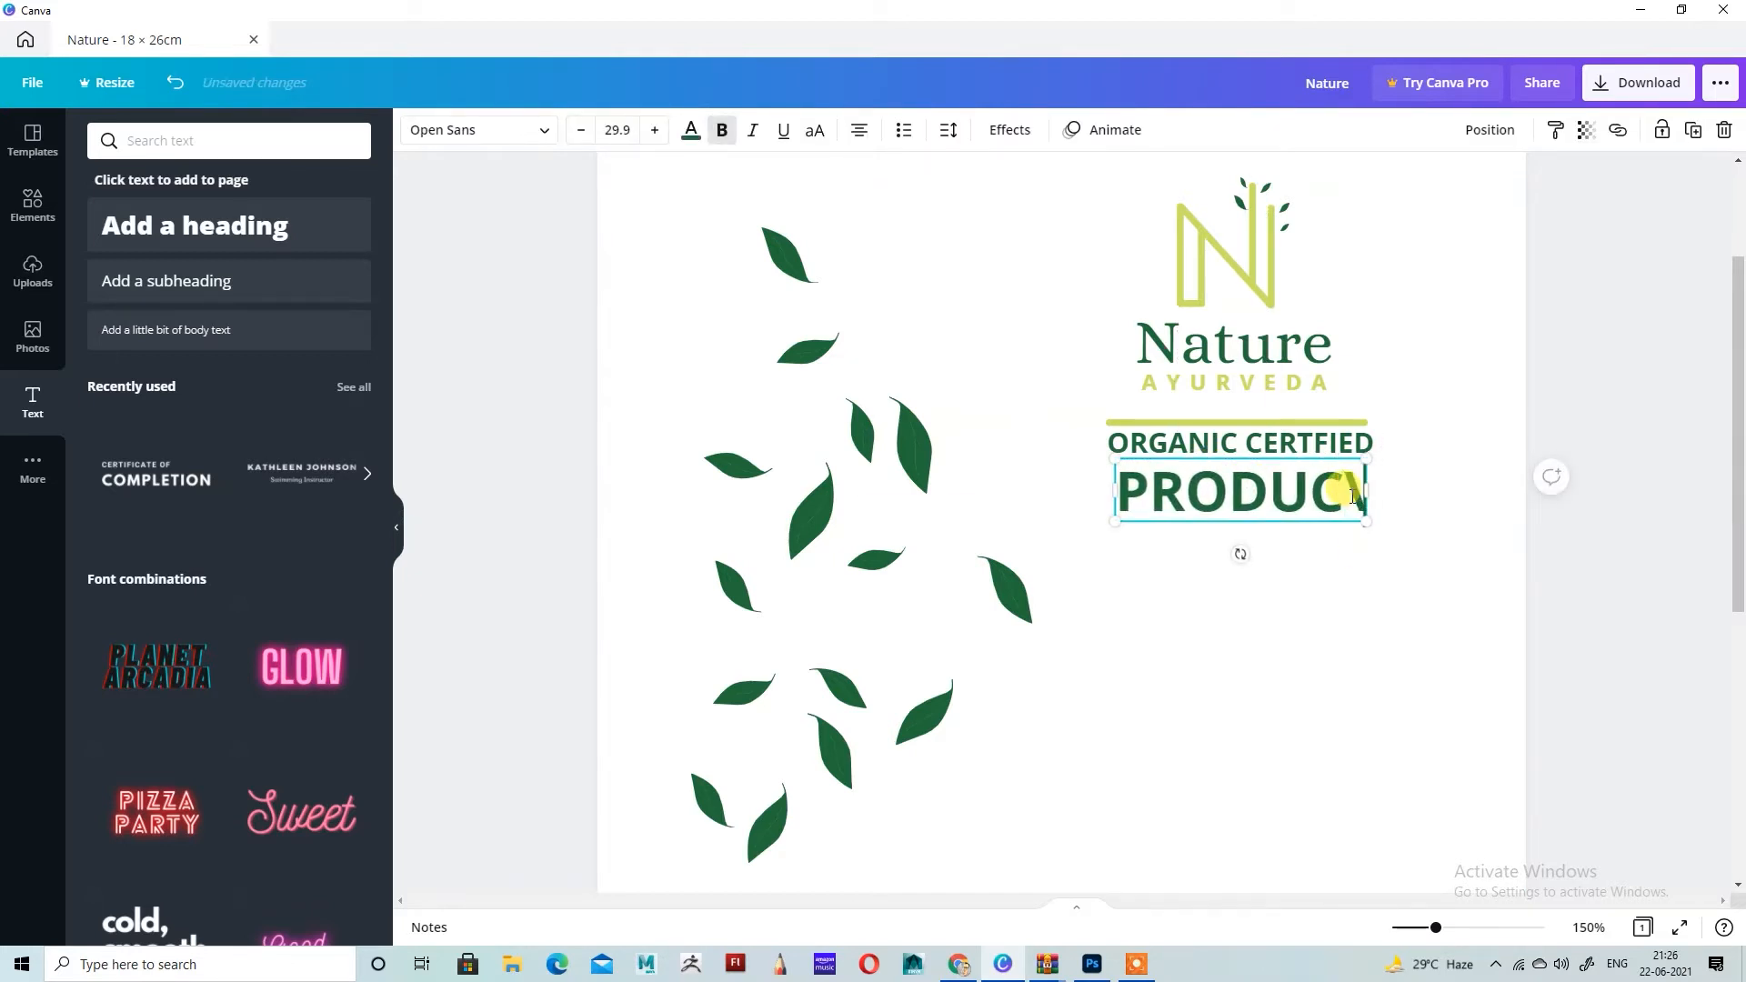
key("BackSpace")
key("BackSpace")
key("BackSpace")
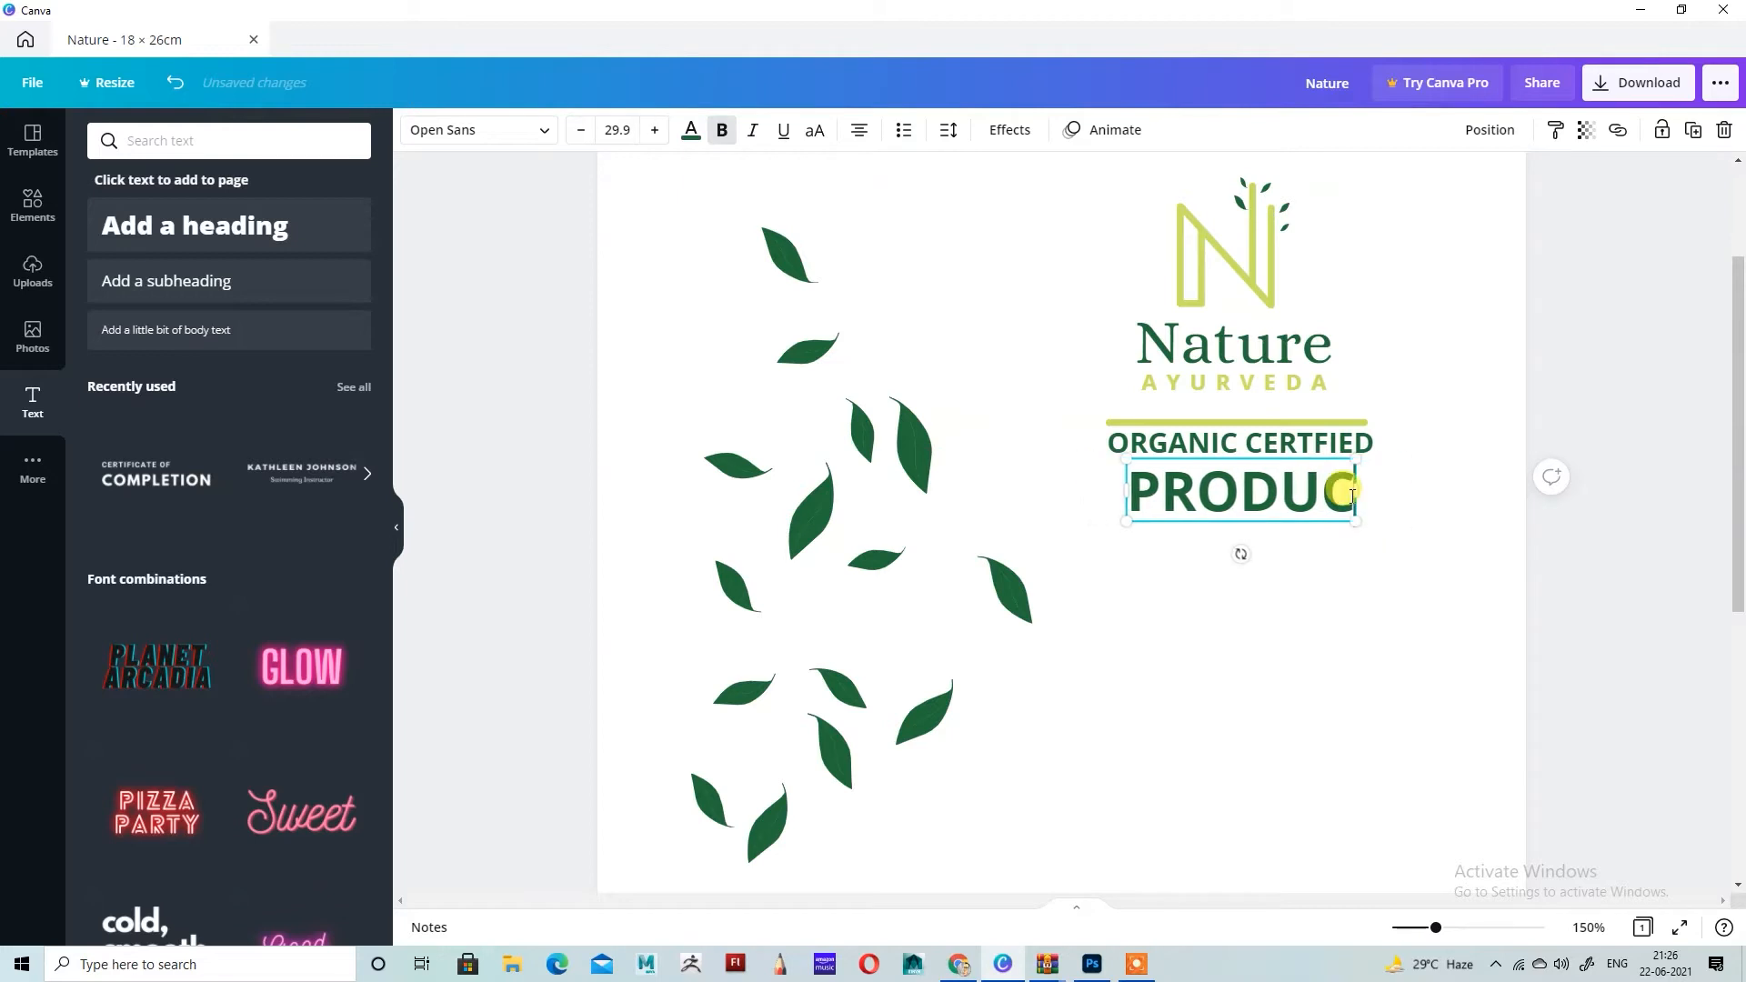
type("T")
left_click(1376, 740)
Step: Add a body text line reading "Super food Blend" in the space below PRODUCT
scroll(1378, 745, "up", 2)
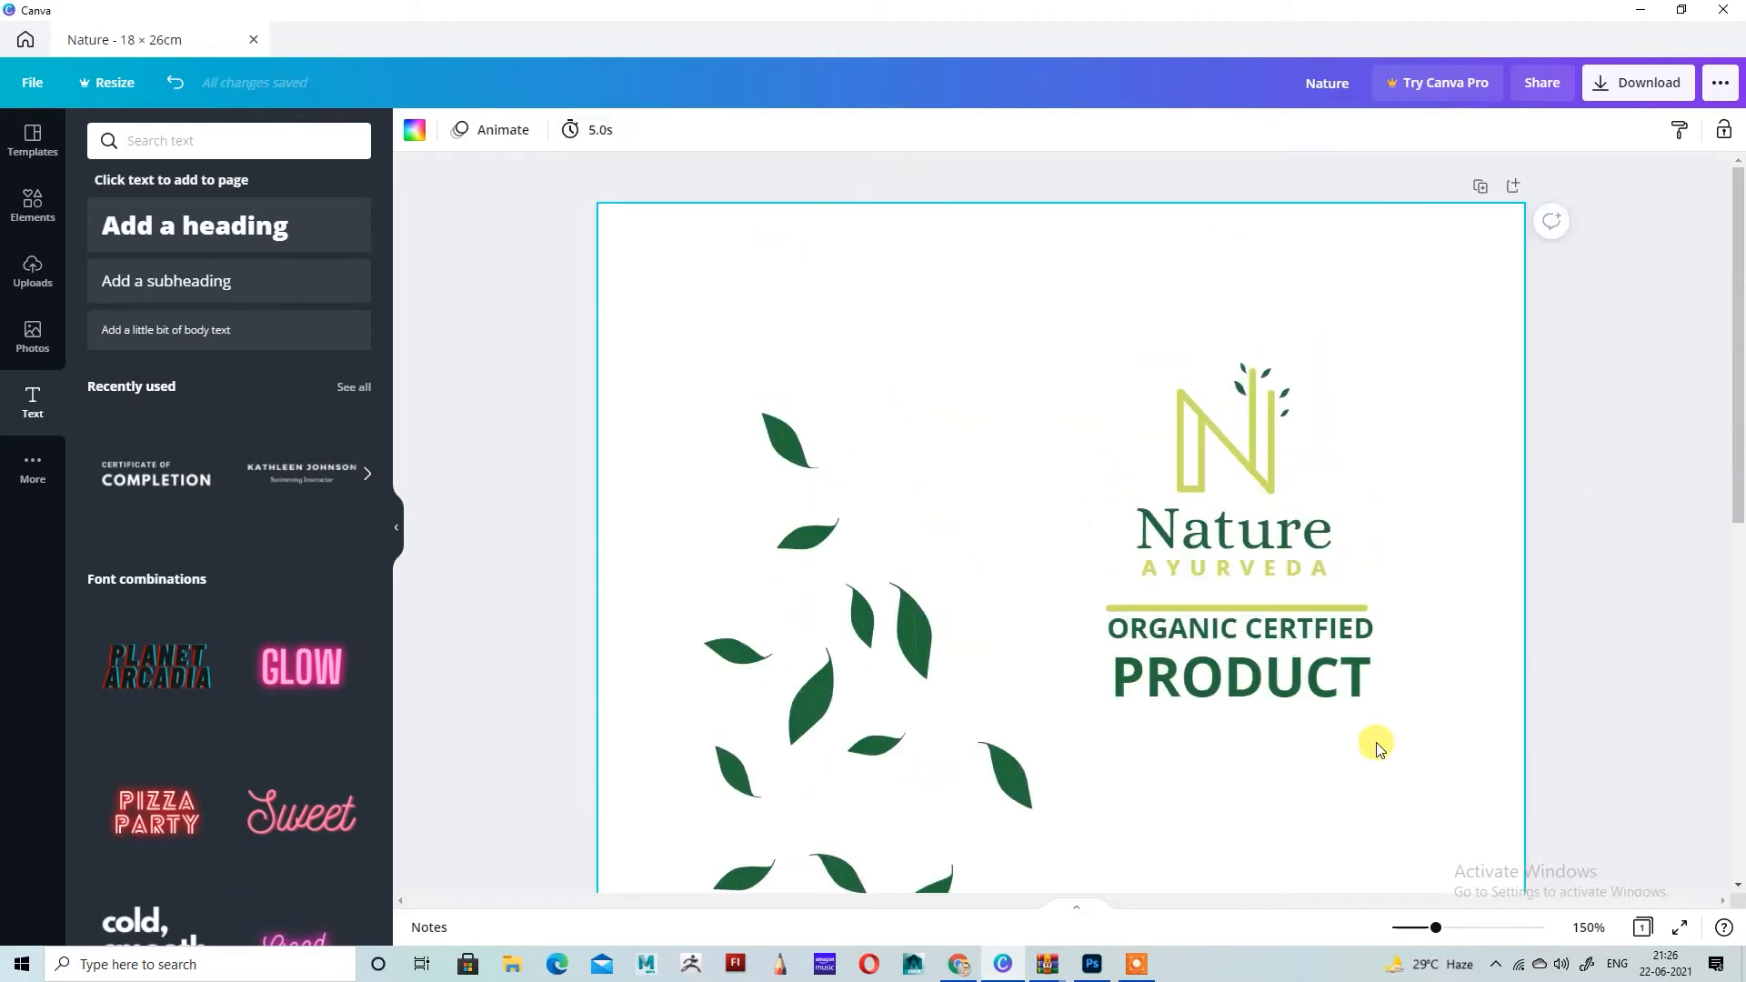
scroll(1337, 743, "down", 1)
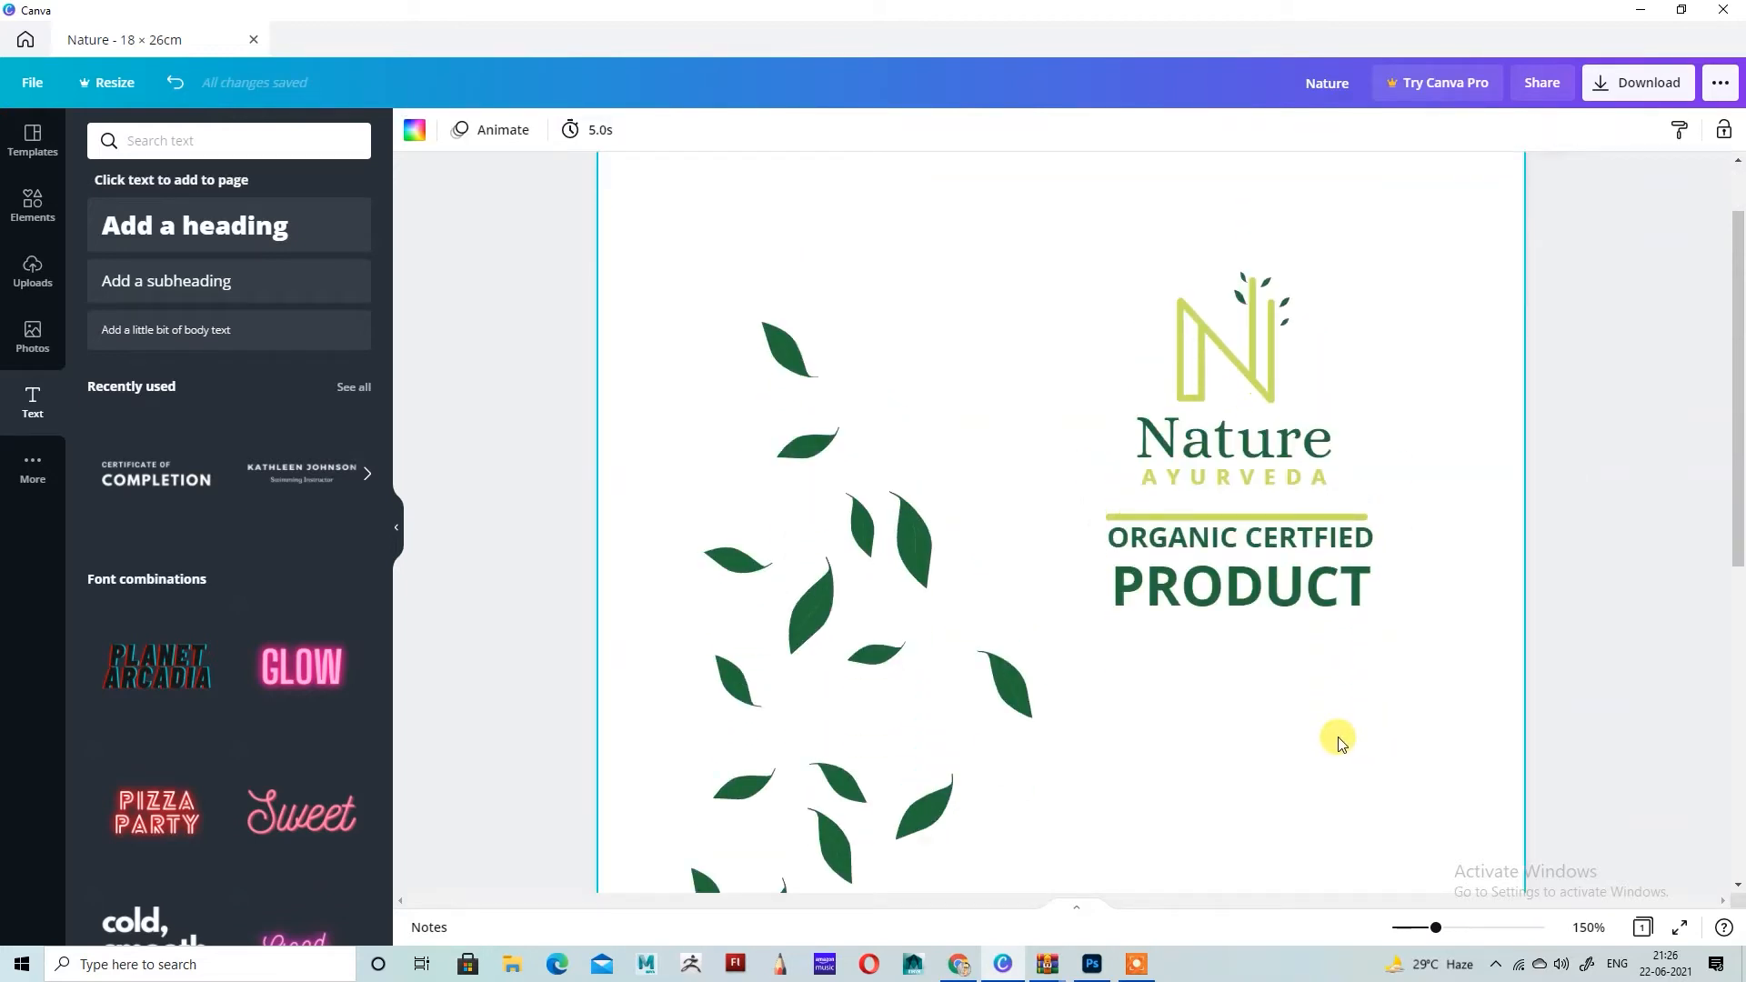
scroll(1337, 732, "up", 1)
scroll(1309, 637, "down", 2)
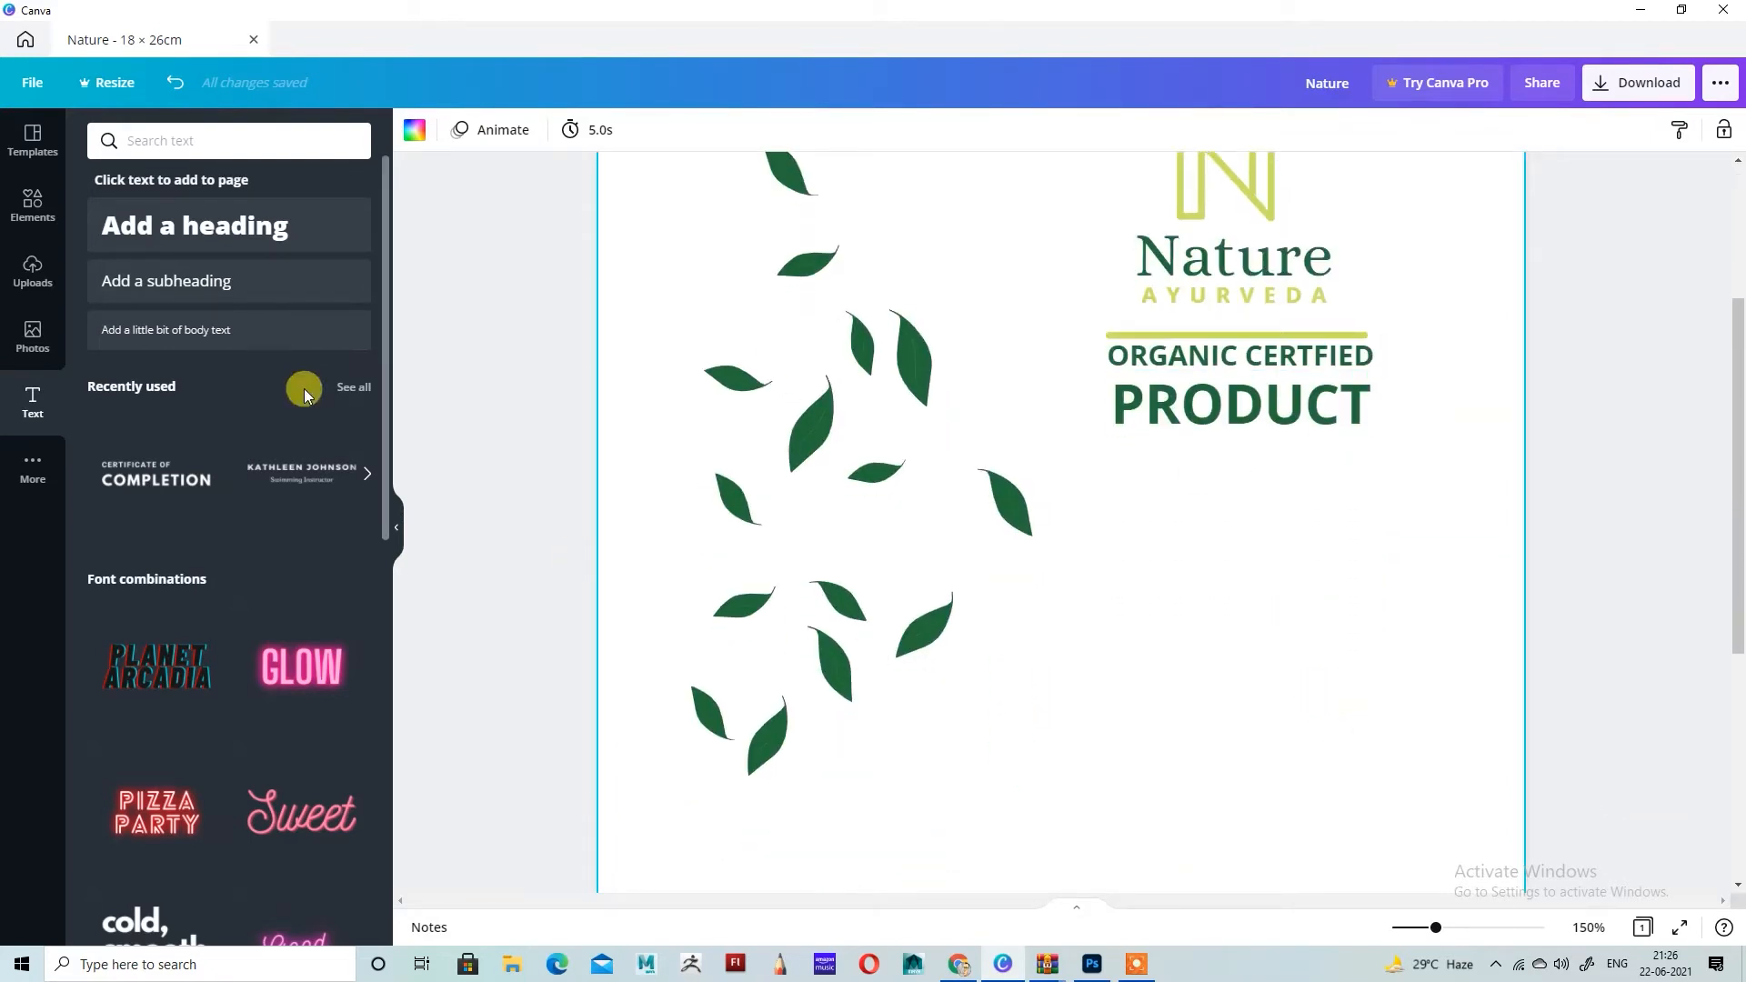
left_click(228, 329)
type("S")
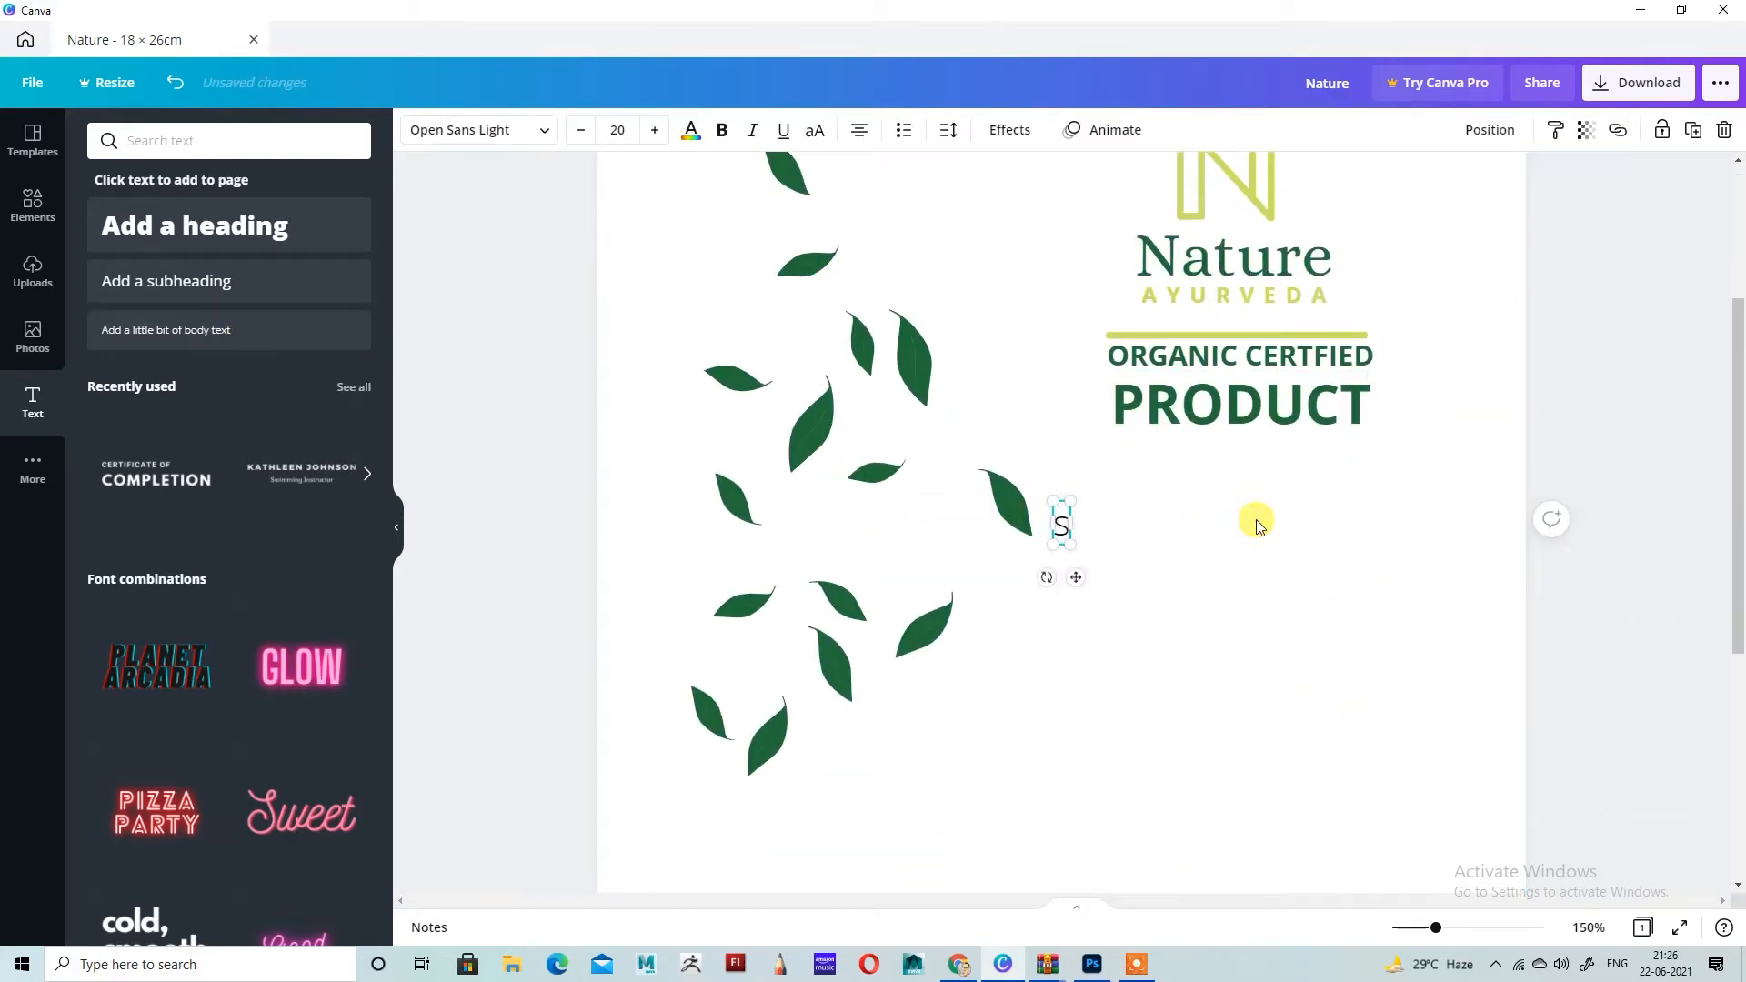
type("uper")
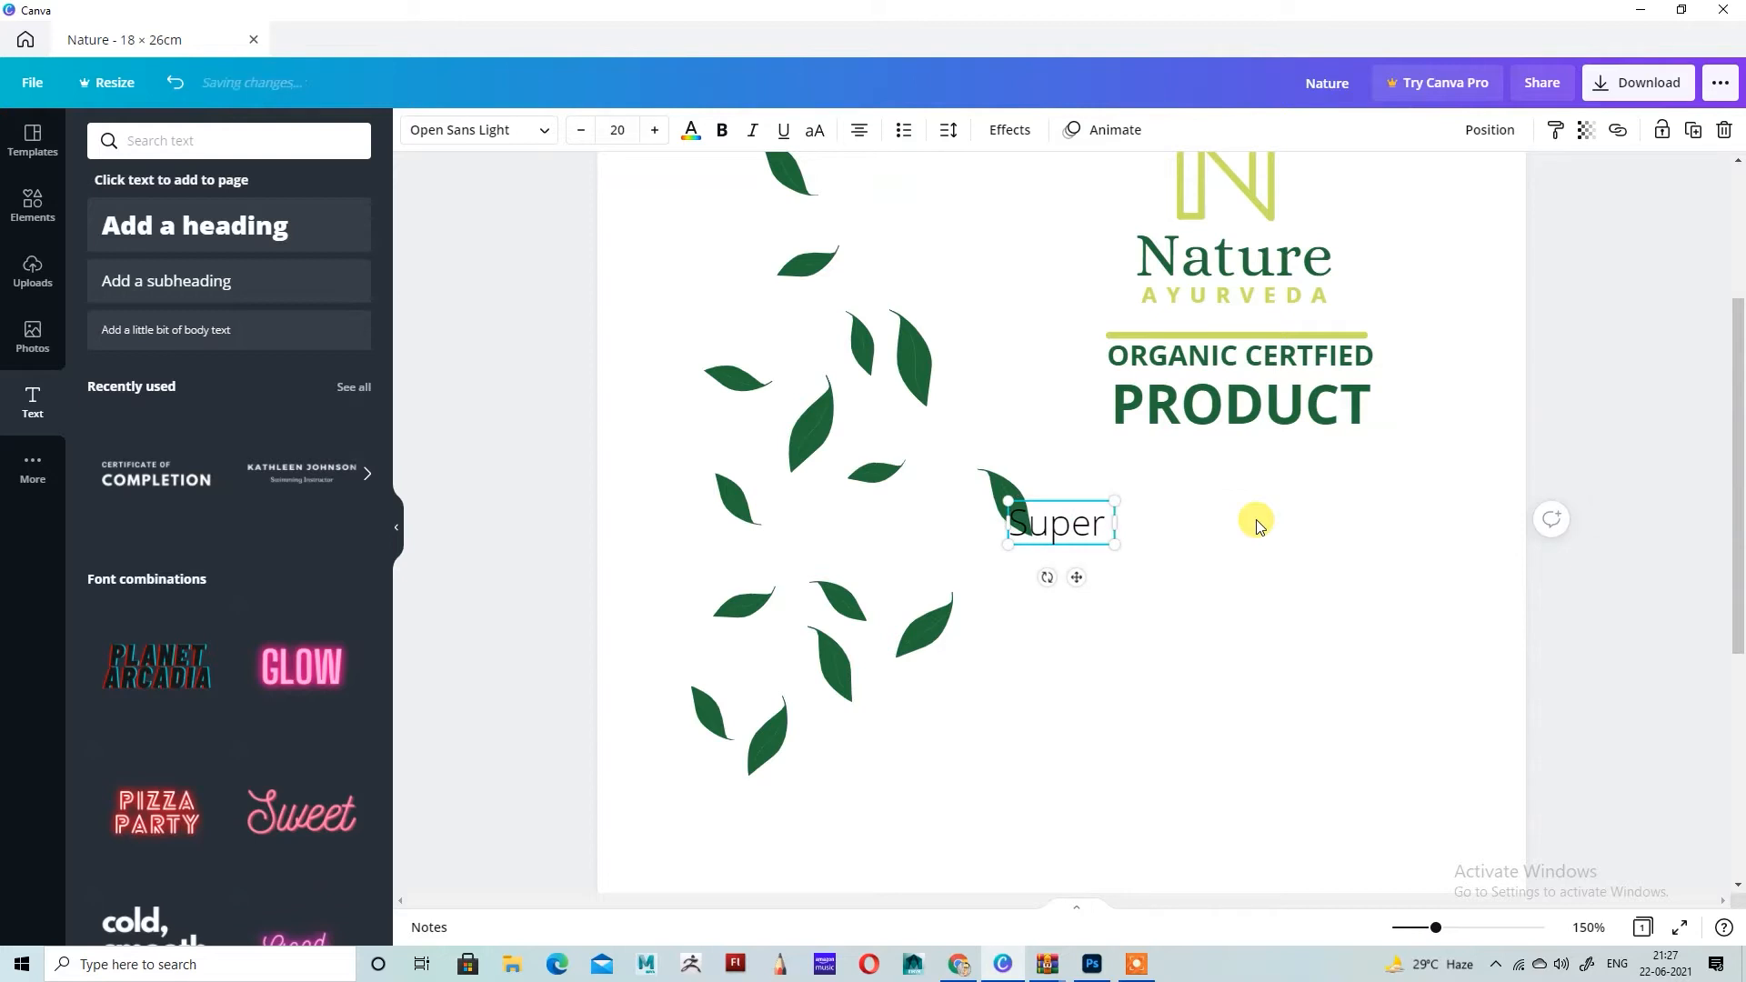
type(" food blen")
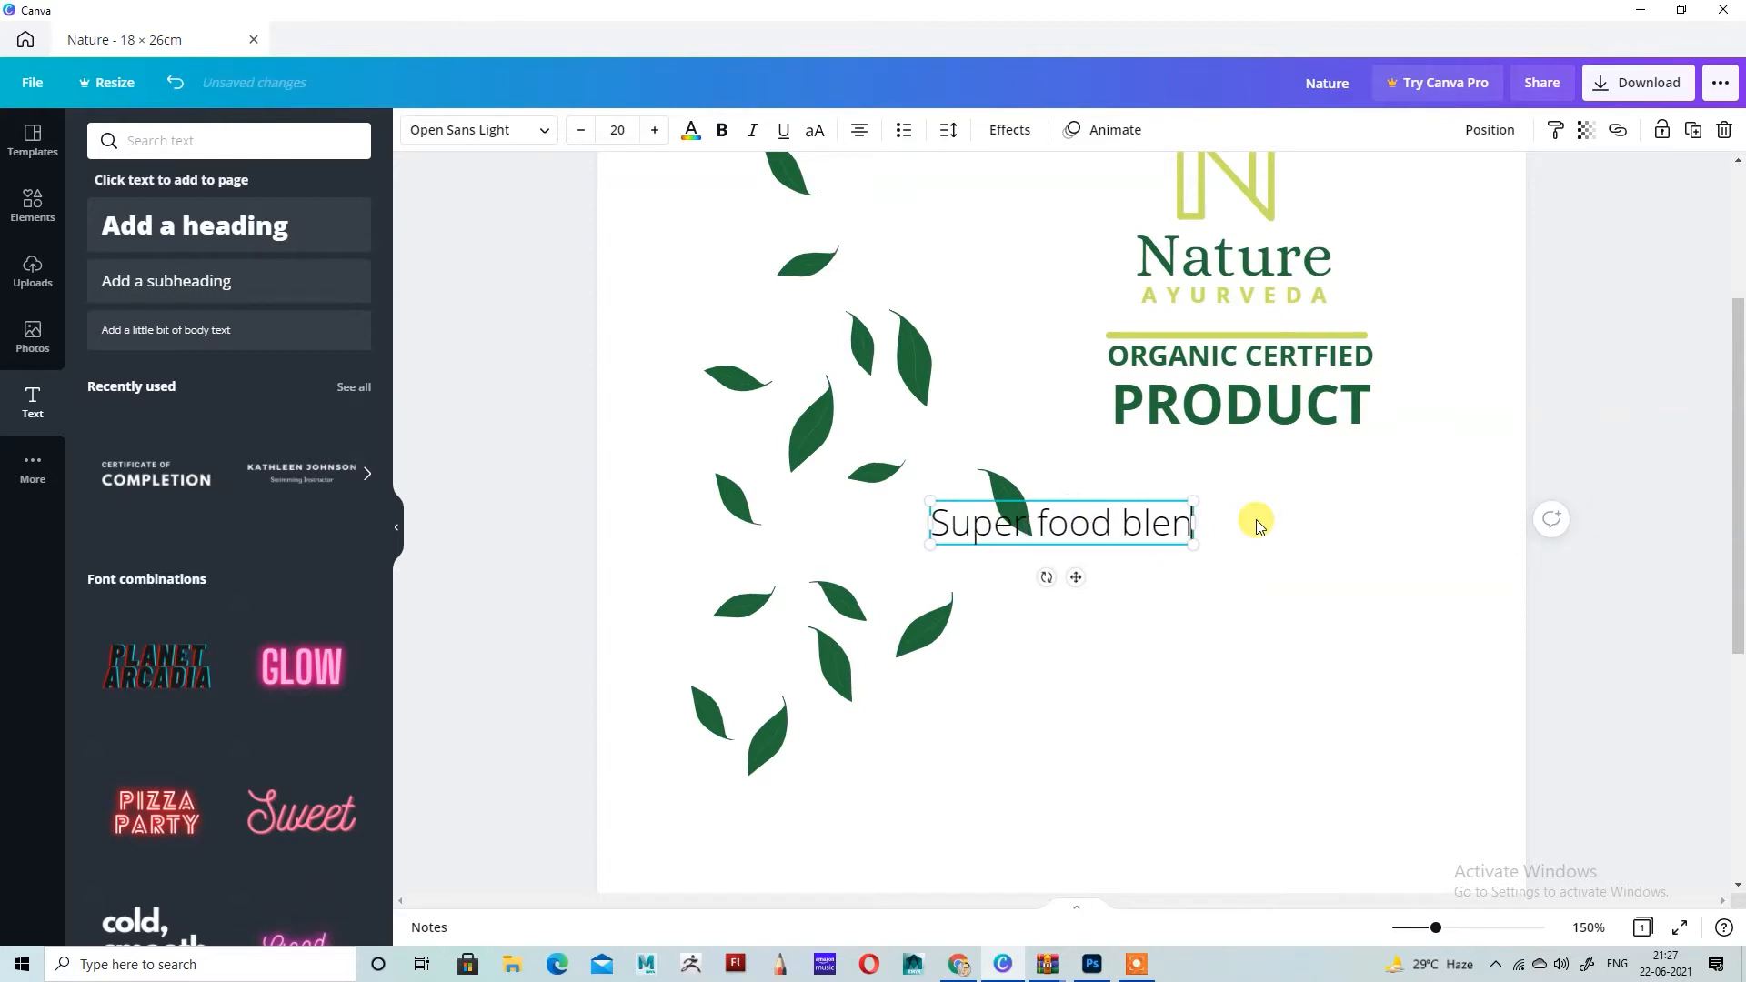
type("d")
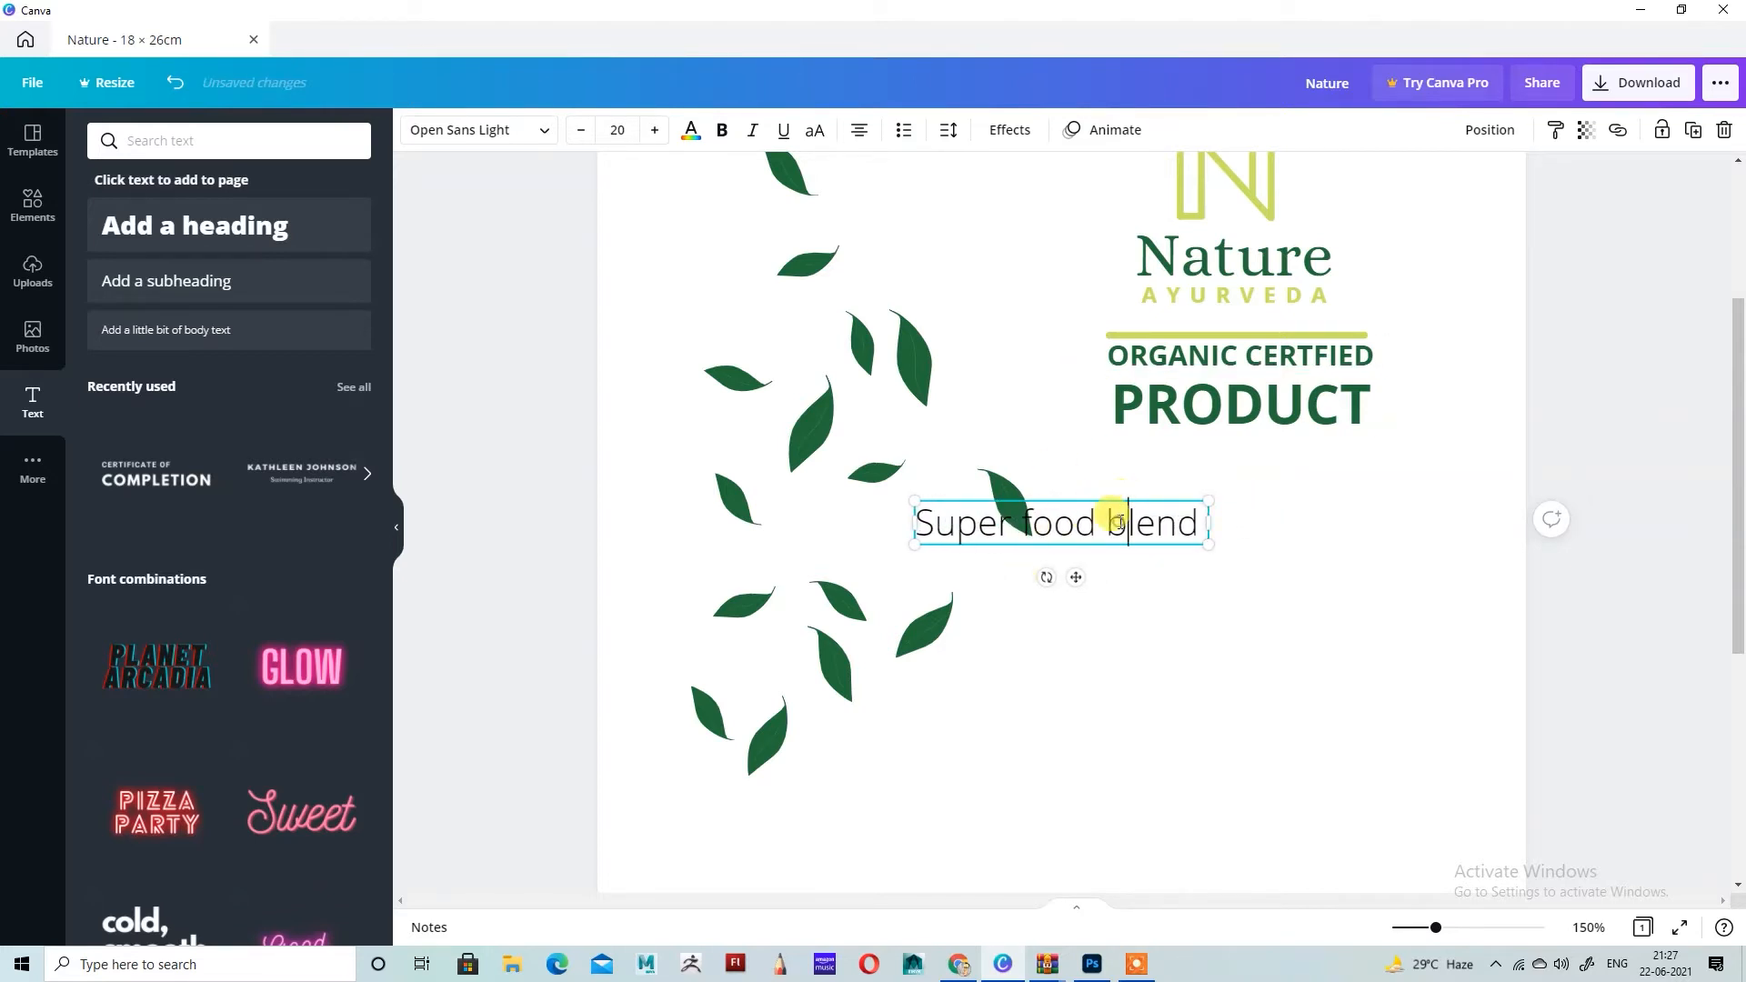
key("BackSpace")
type("B")
Step: Set the whole Super food Blend text in the Virtual font
key("ctrl+a")
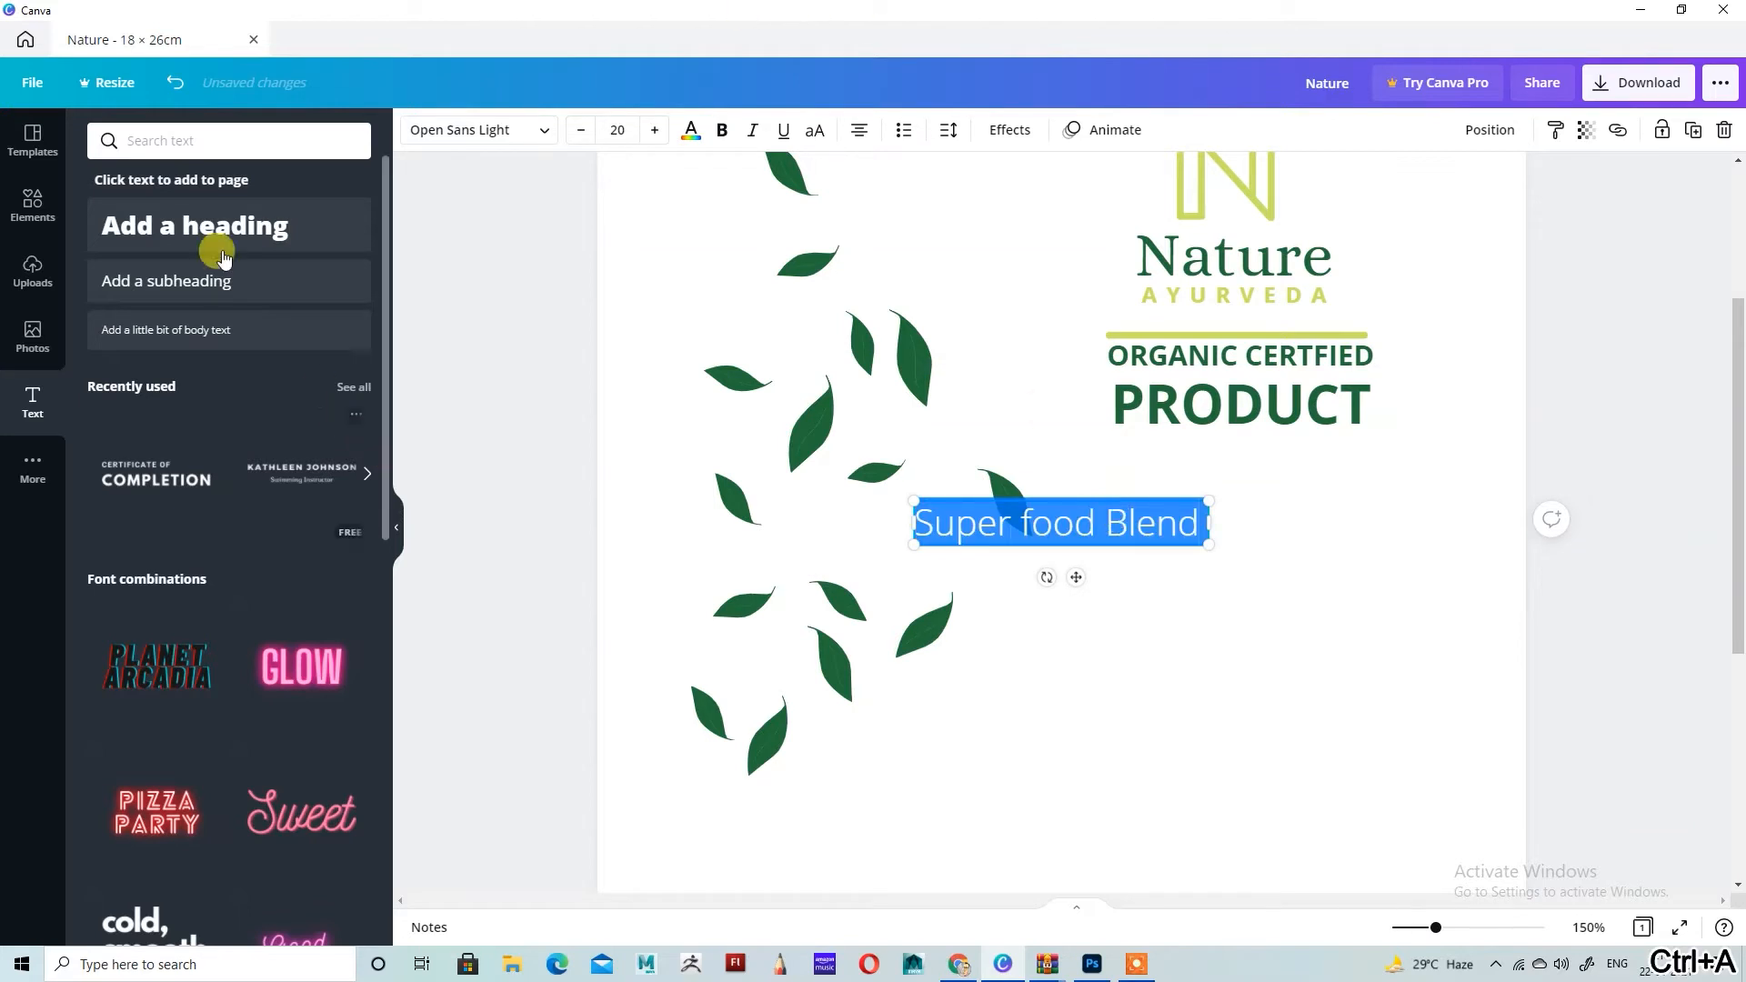
left_click(483, 129)
scroll(245, 509, "down", 5)
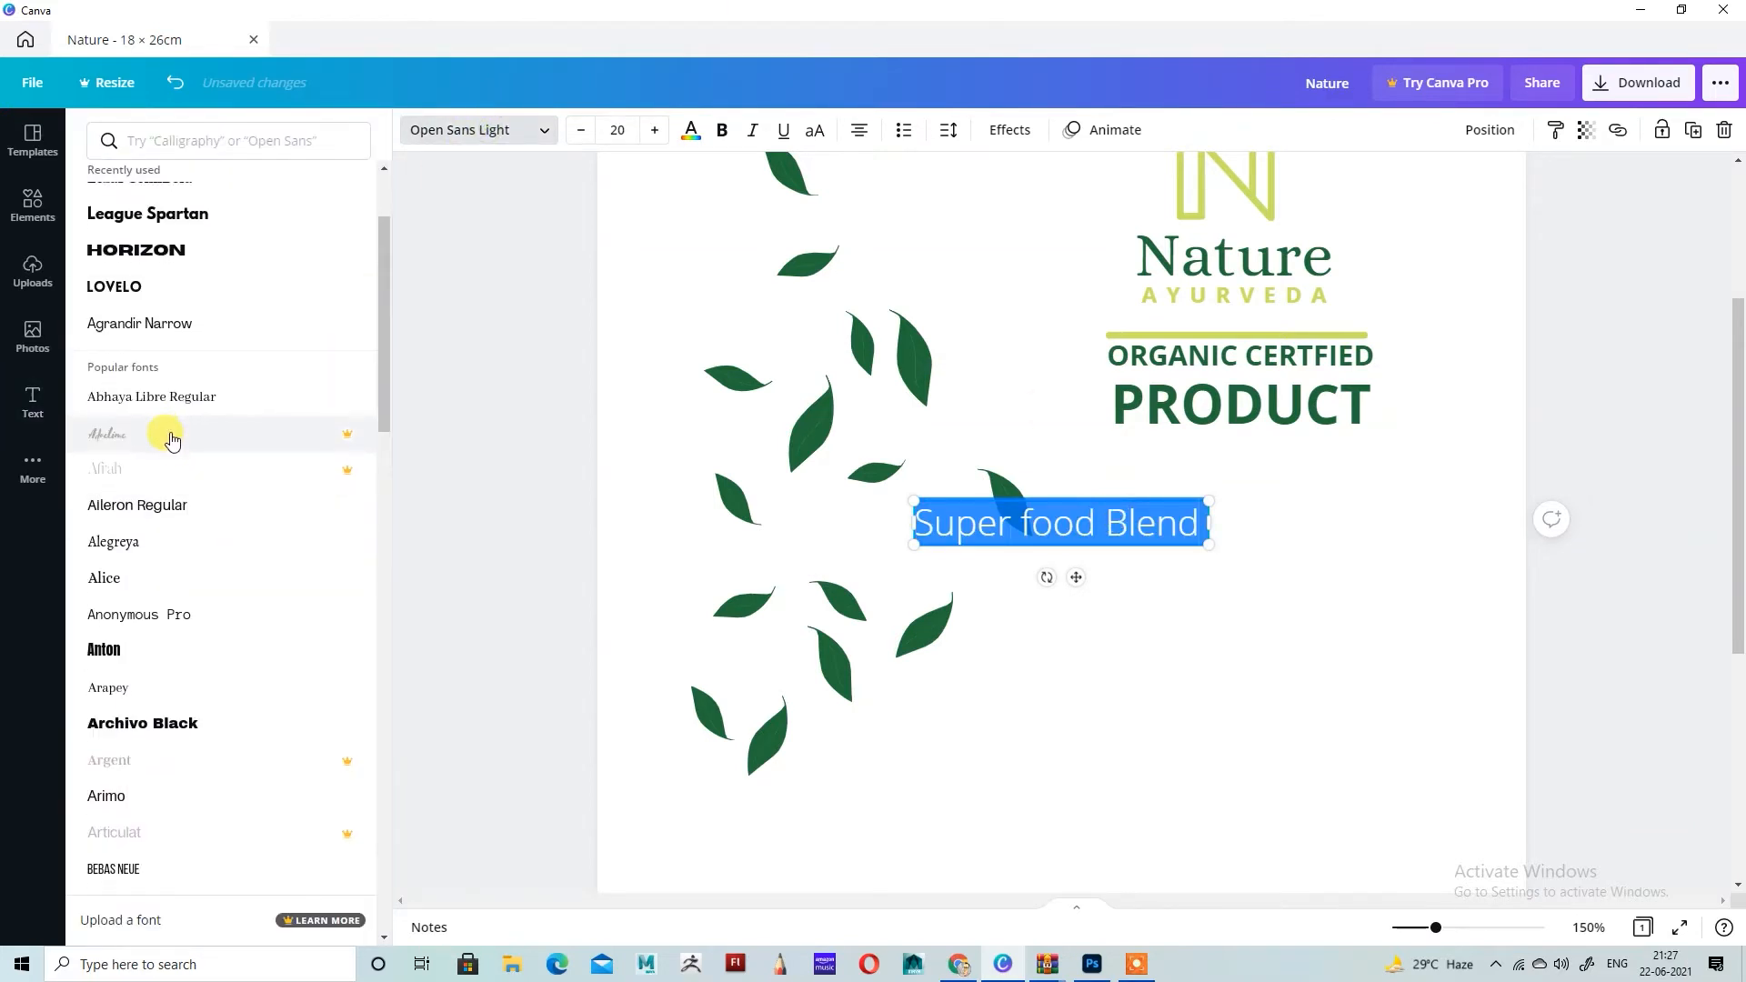
scroll(241, 487, "down", 9)
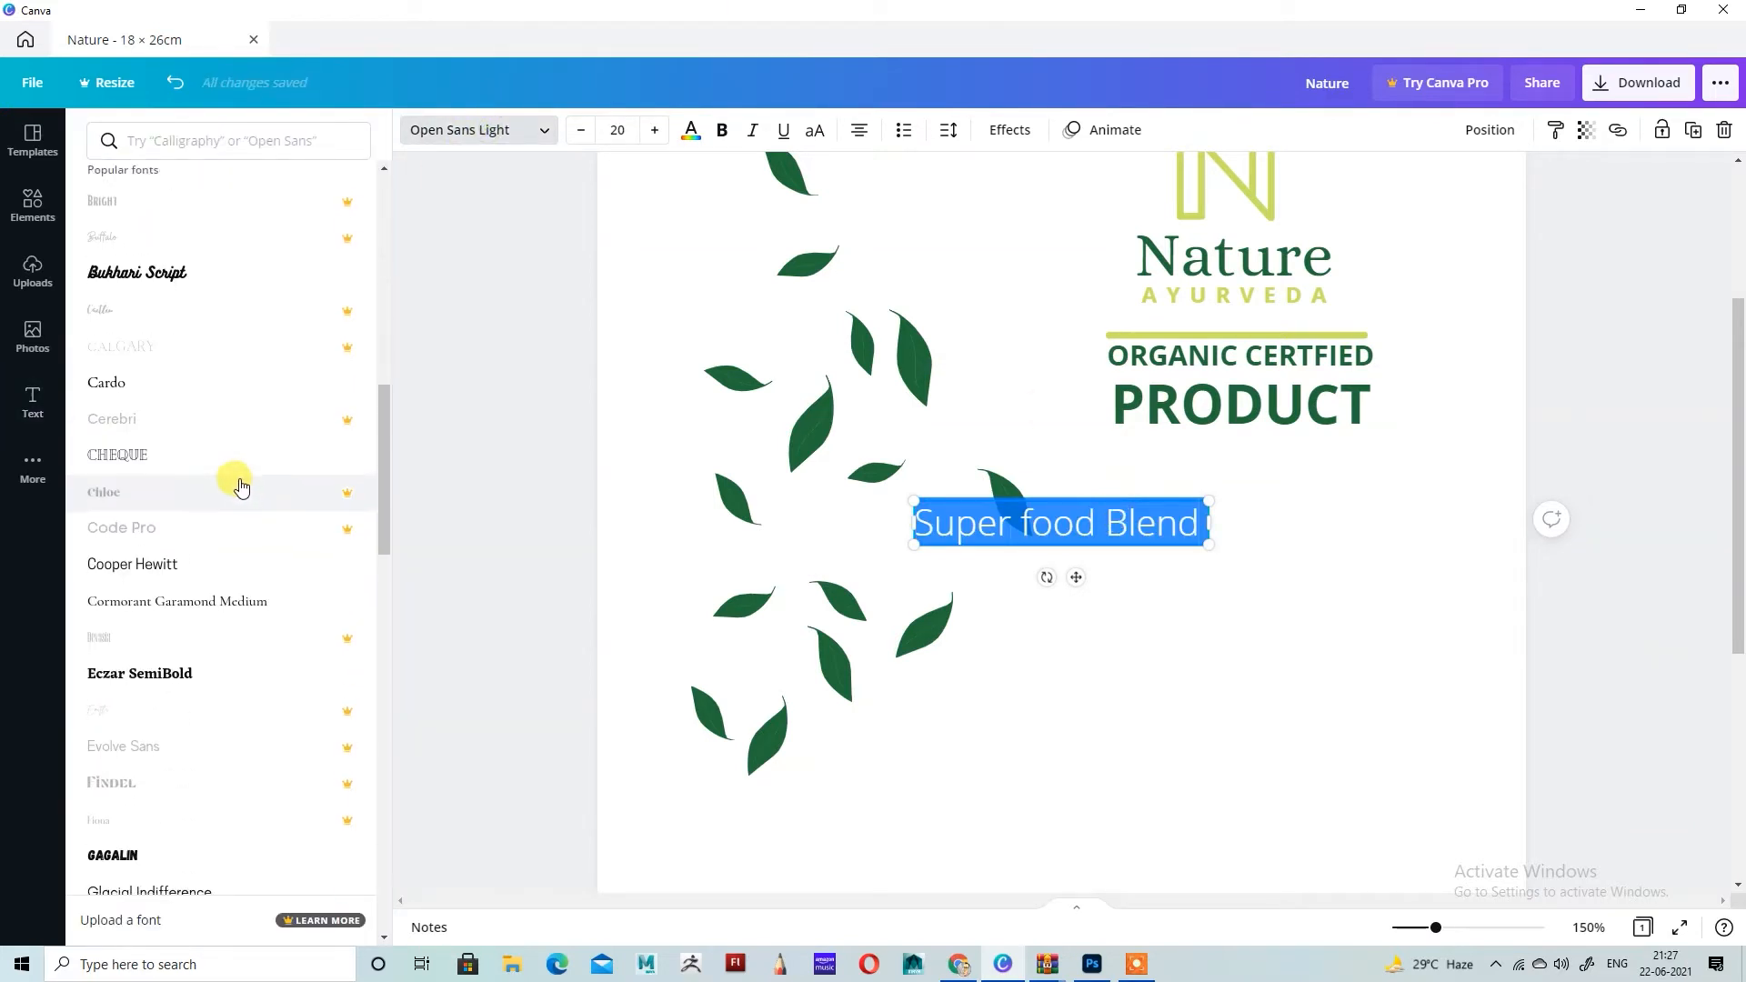
scroll(241, 487, "down", 10)
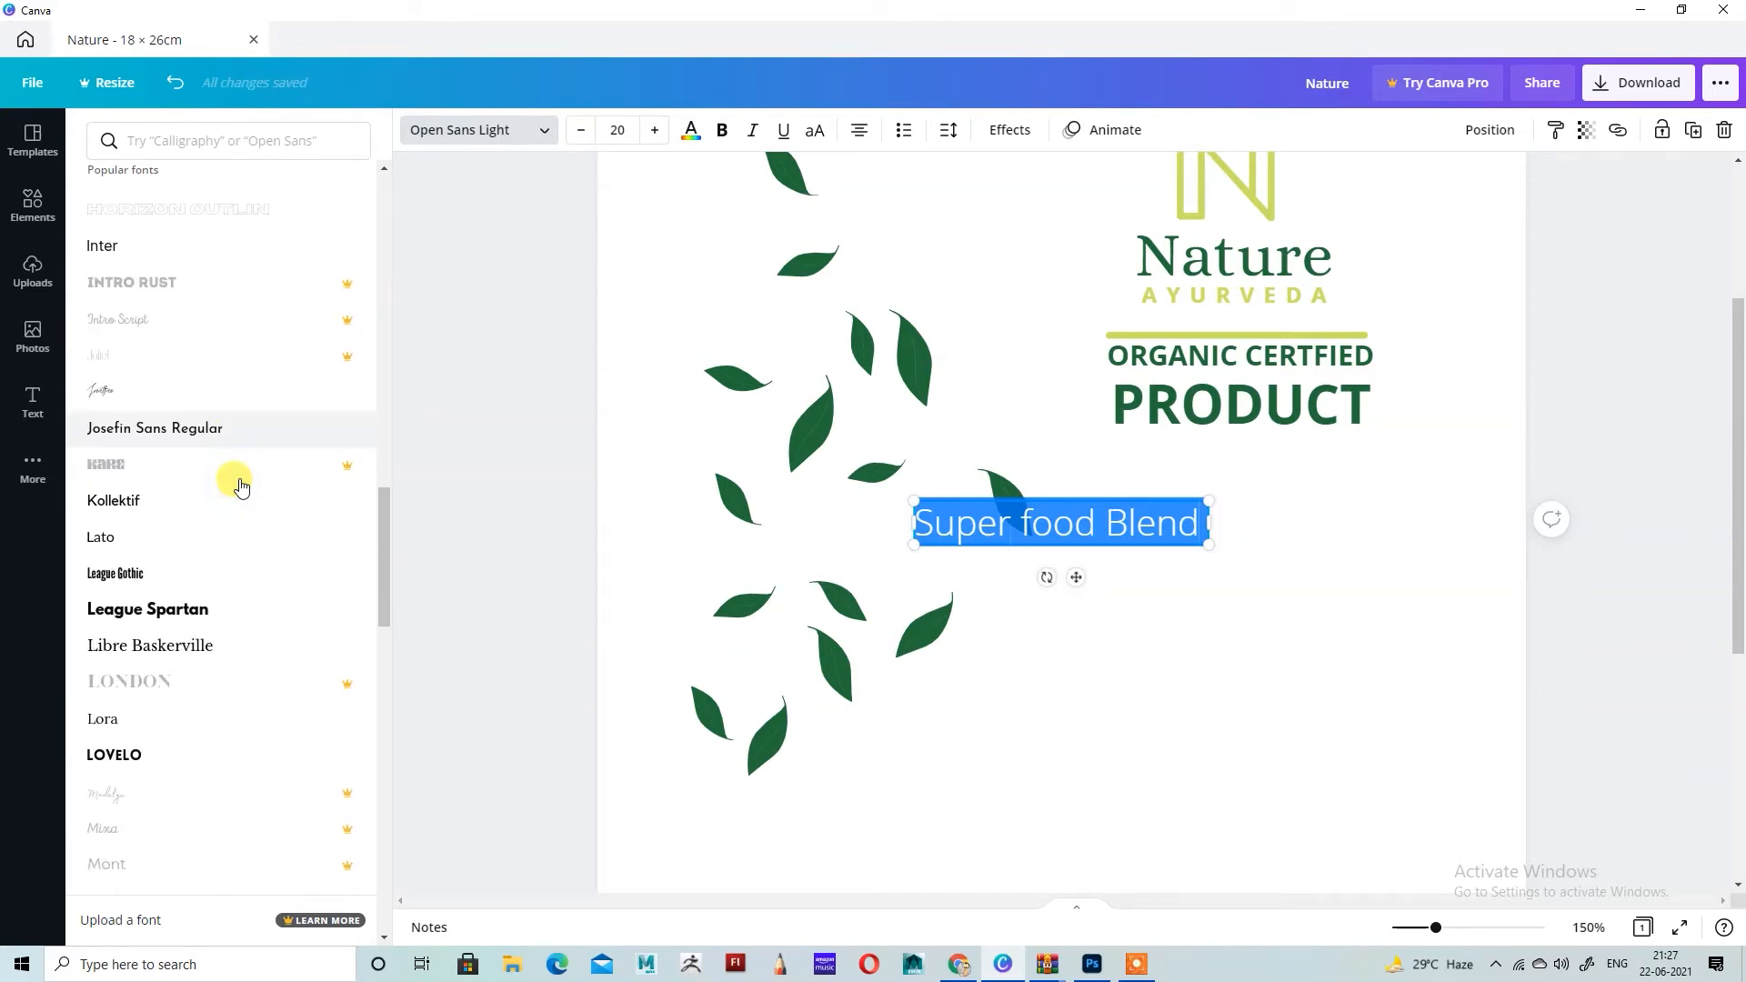
scroll(241, 486, "down", 3)
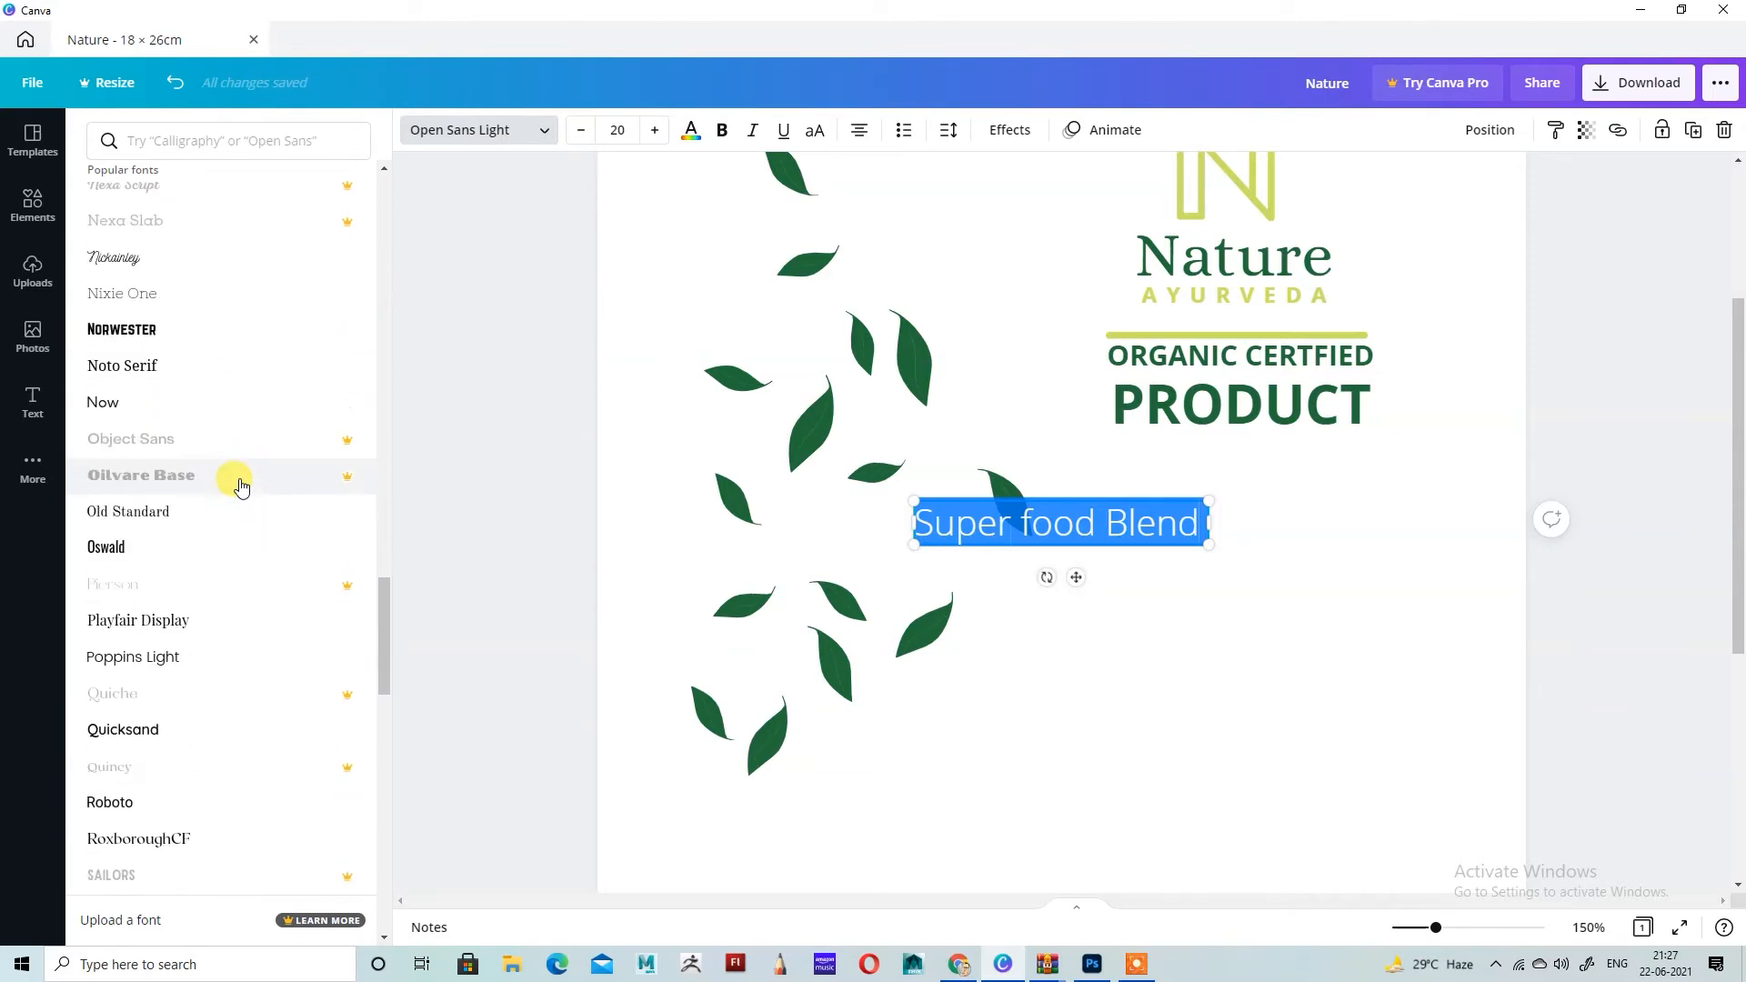
scroll(232, 474, "down", 4)
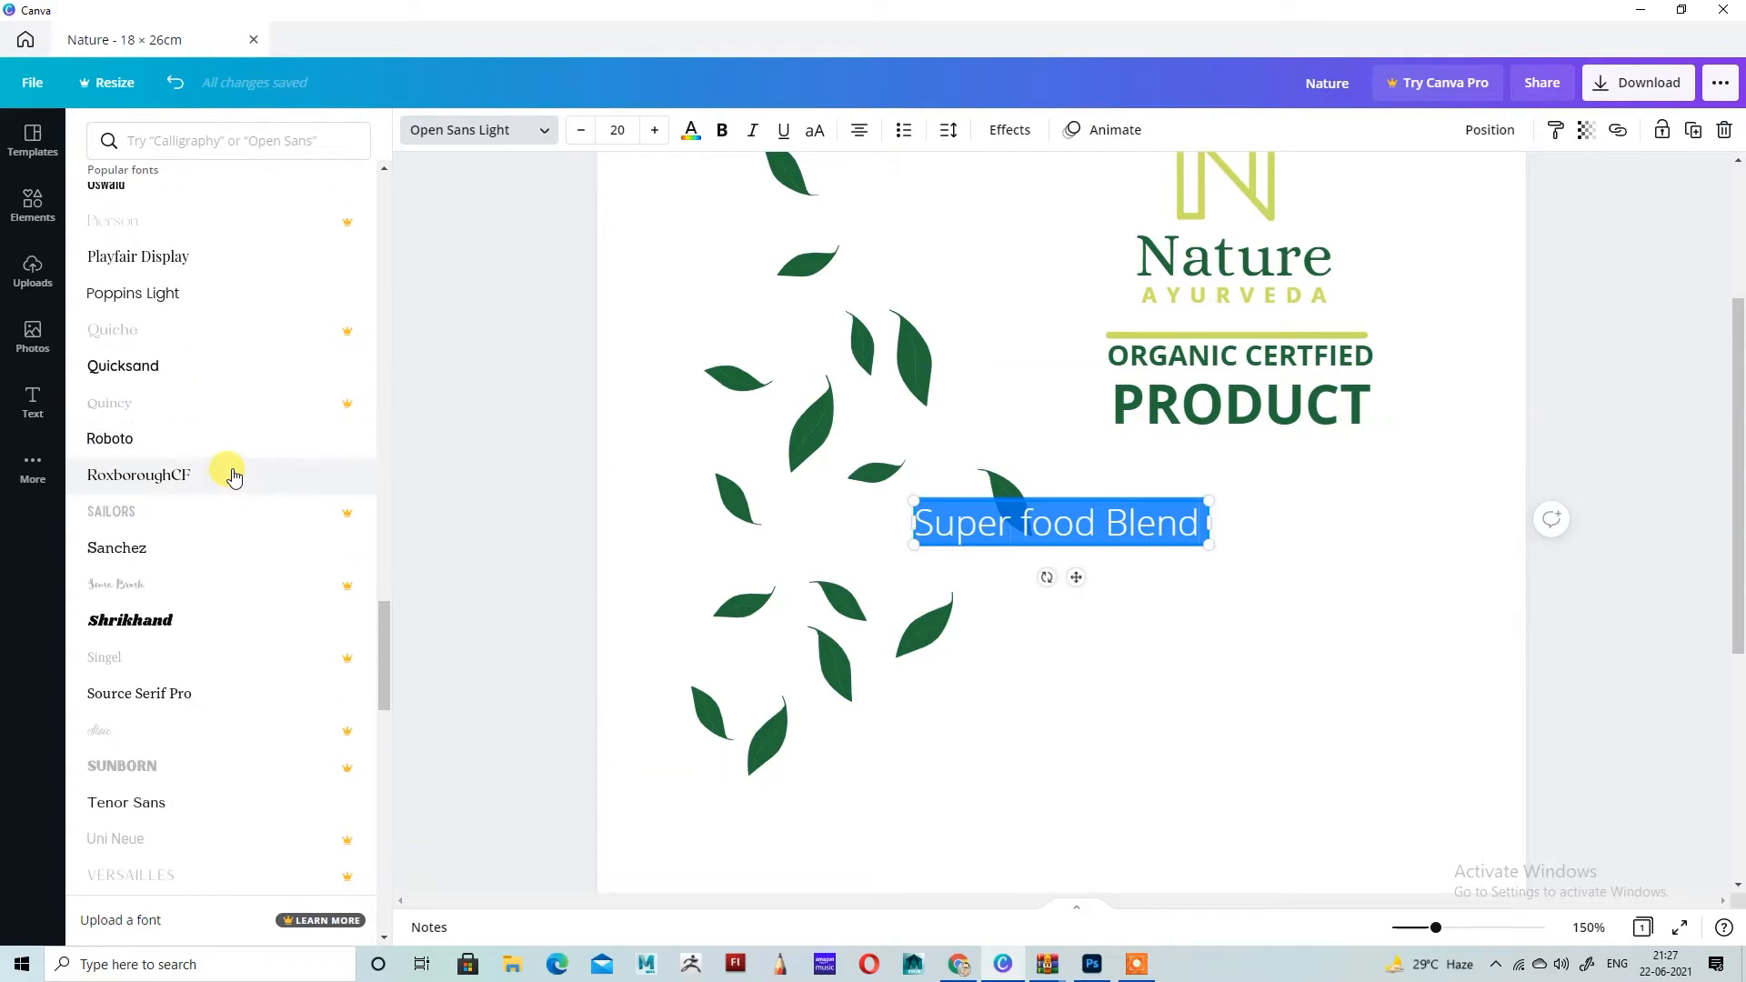
left_click(129, 730)
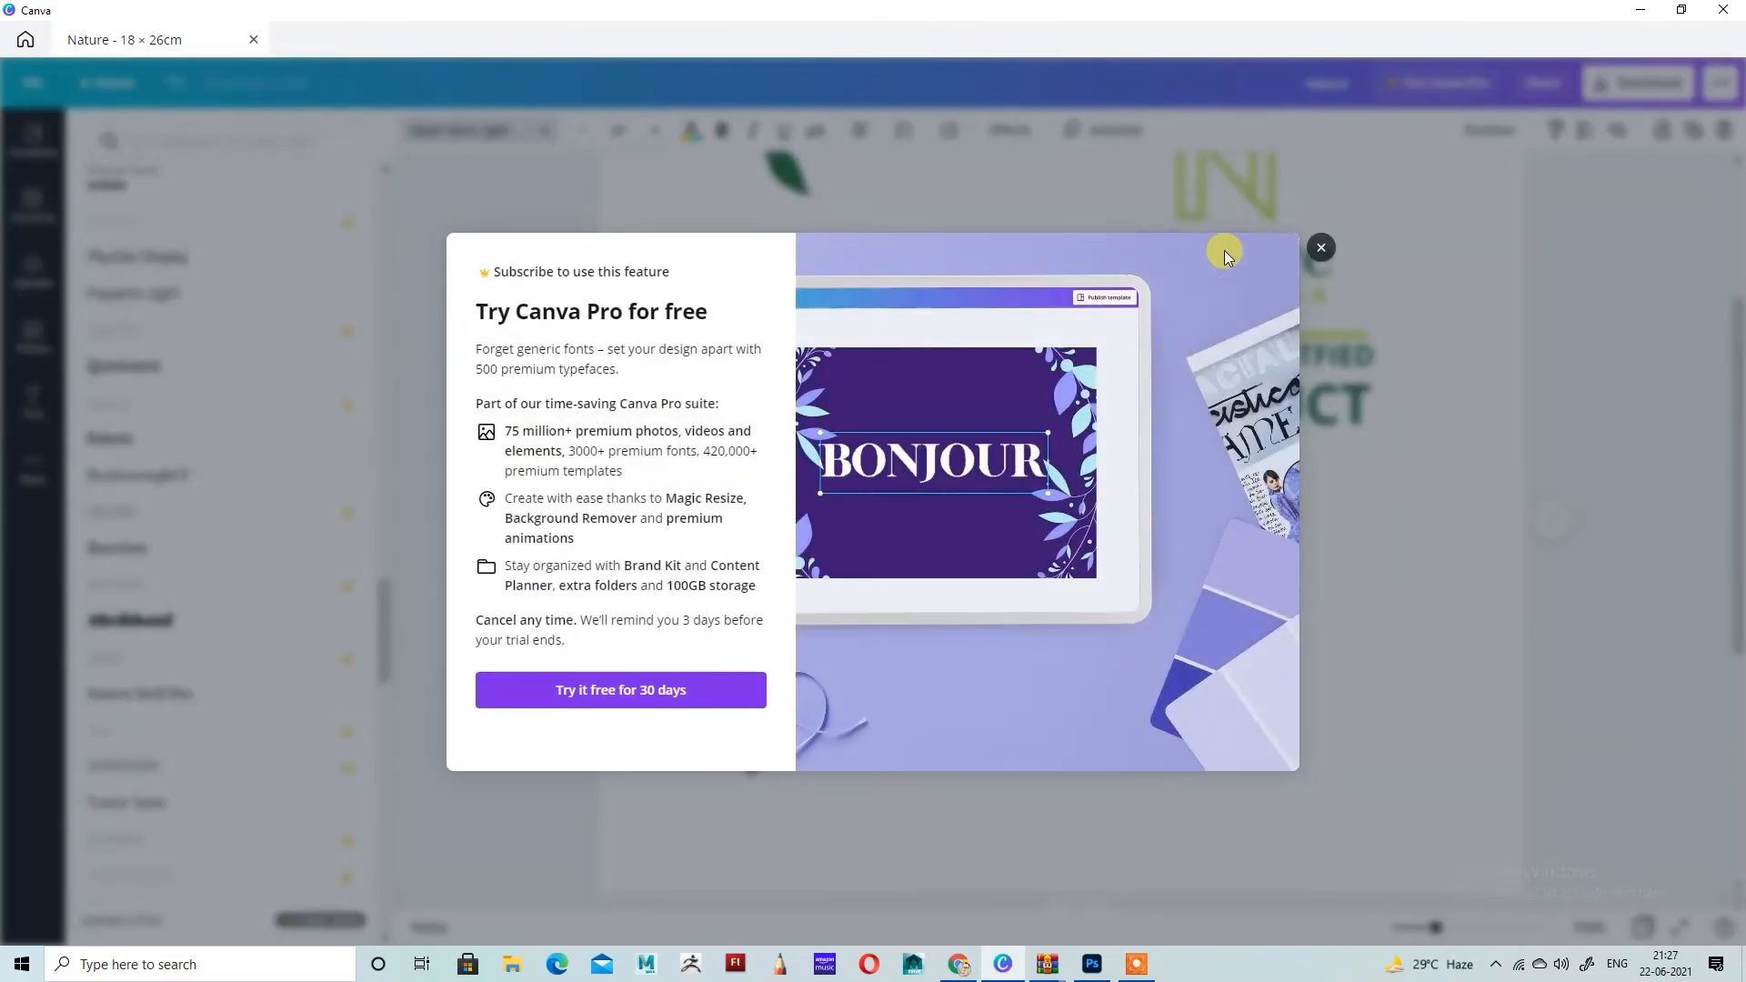
left_click(1319, 253)
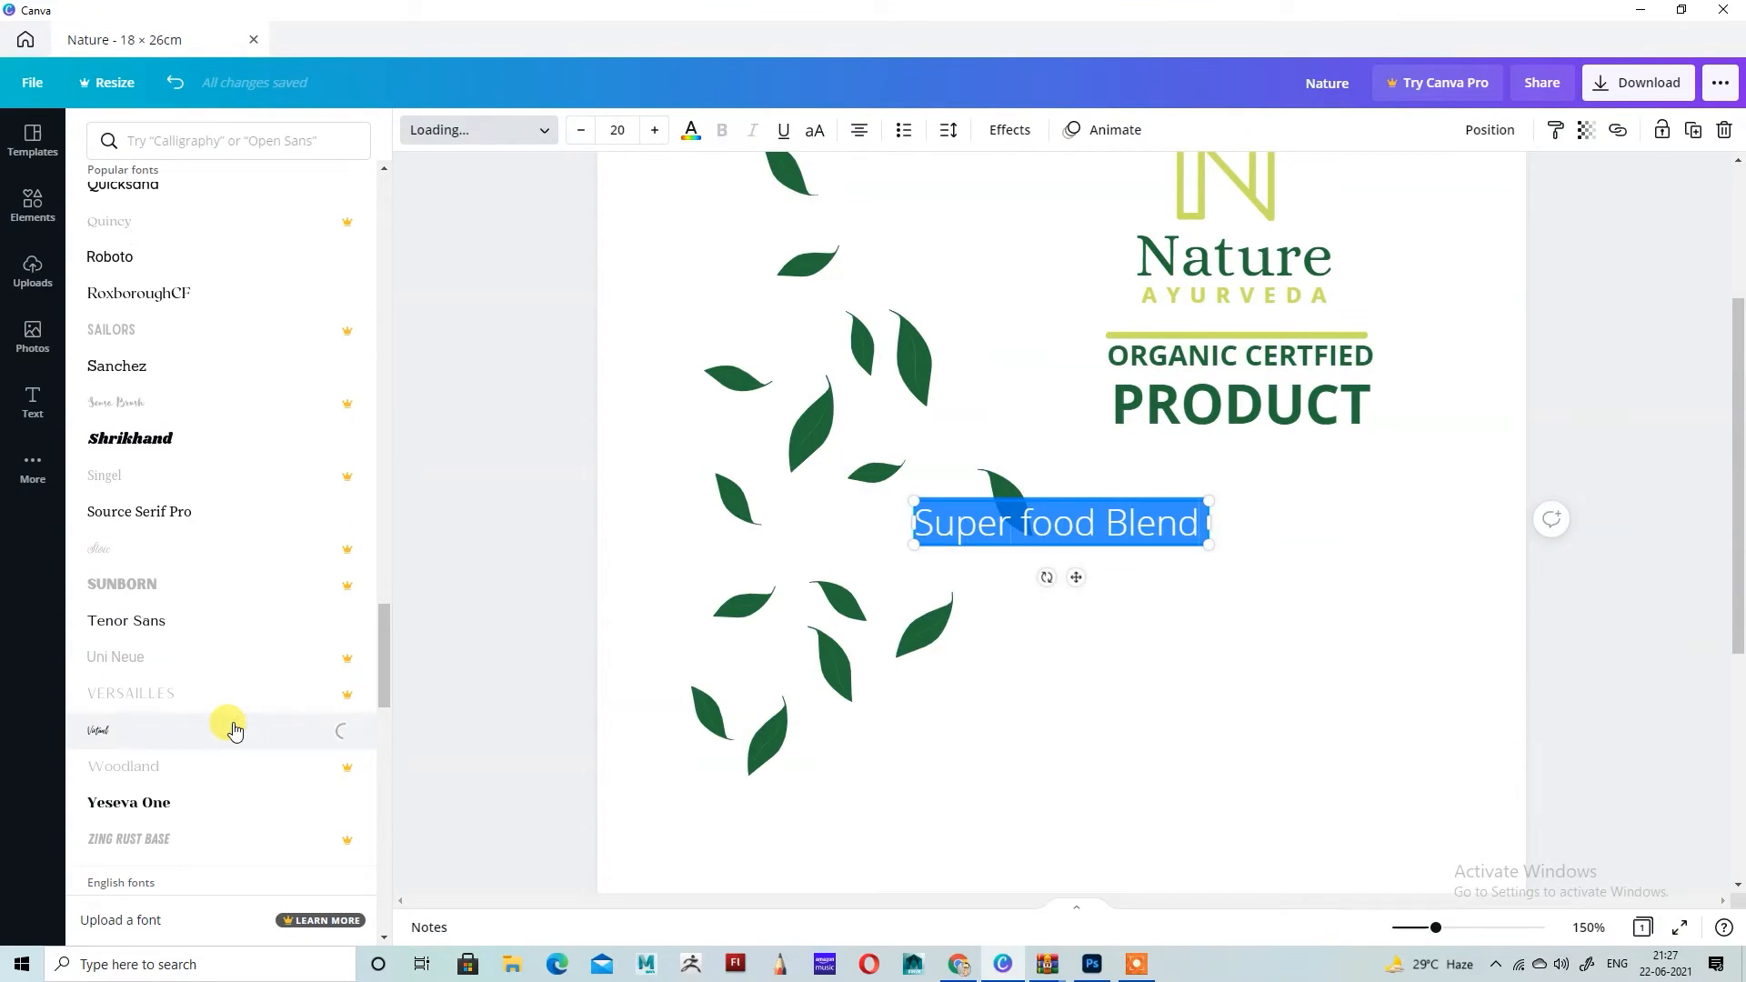
Step: Enlarge the Super food Blend text to size 37.8 and place it just beneath PRODUCT
left_click_drag(1130, 499, 1126, 579)
left_click(1187, 523)
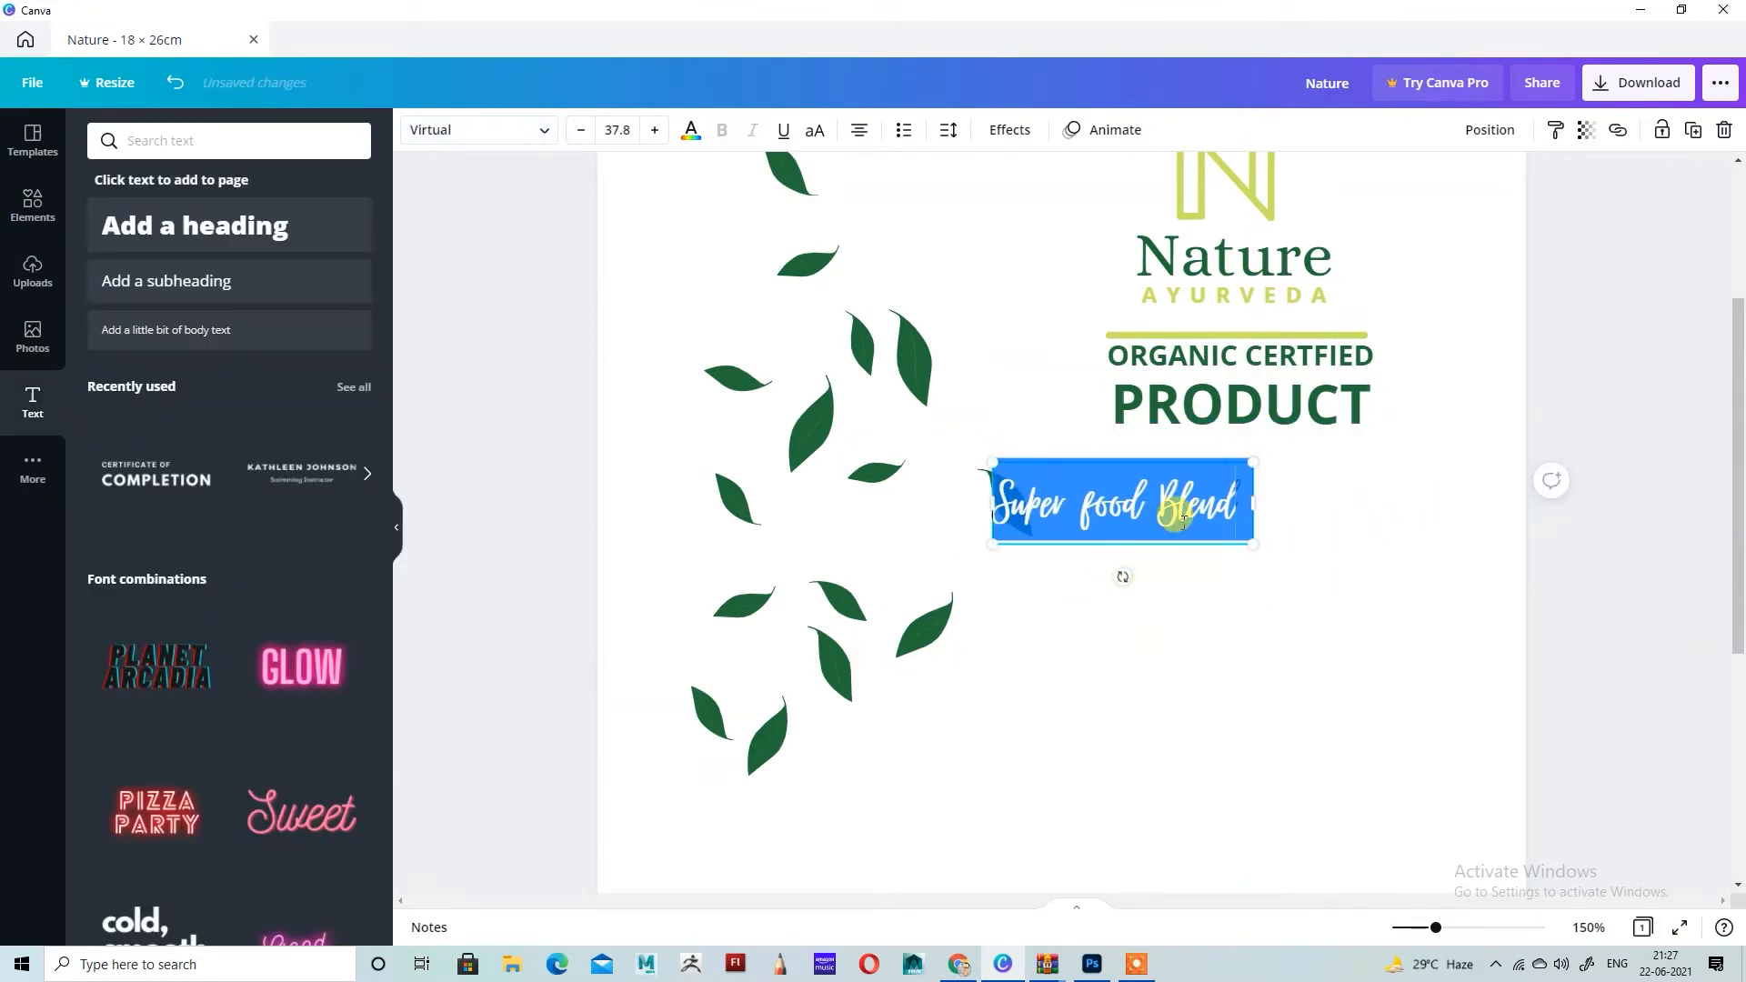
left_click(1187, 522)
left_click(1292, 569)
left_click(1205, 537)
left_click_drag(1163, 487, 1279, 480)
left_click(1362, 728)
scroll(1353, 713, "up", 3)
scroll(1337, 691, "down", 5)
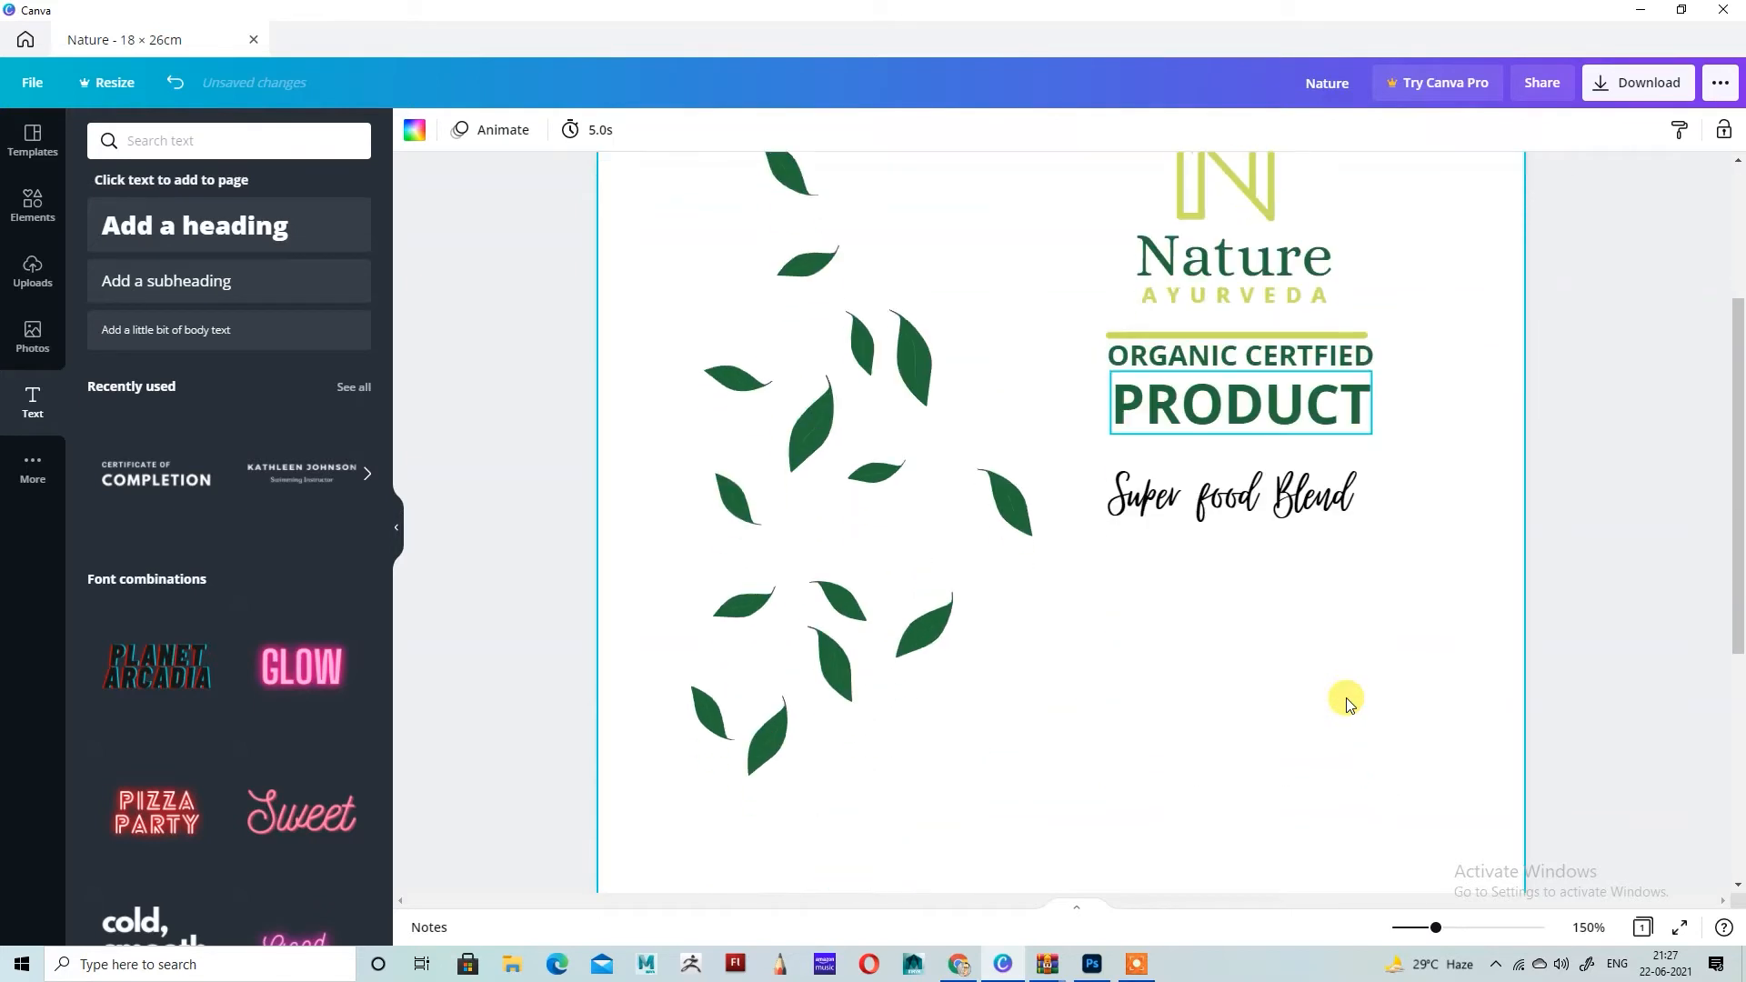
Step: Search the elements library for "leaf" and limit the results to graphics
left_click(32, 202)
left_click(202, 146)
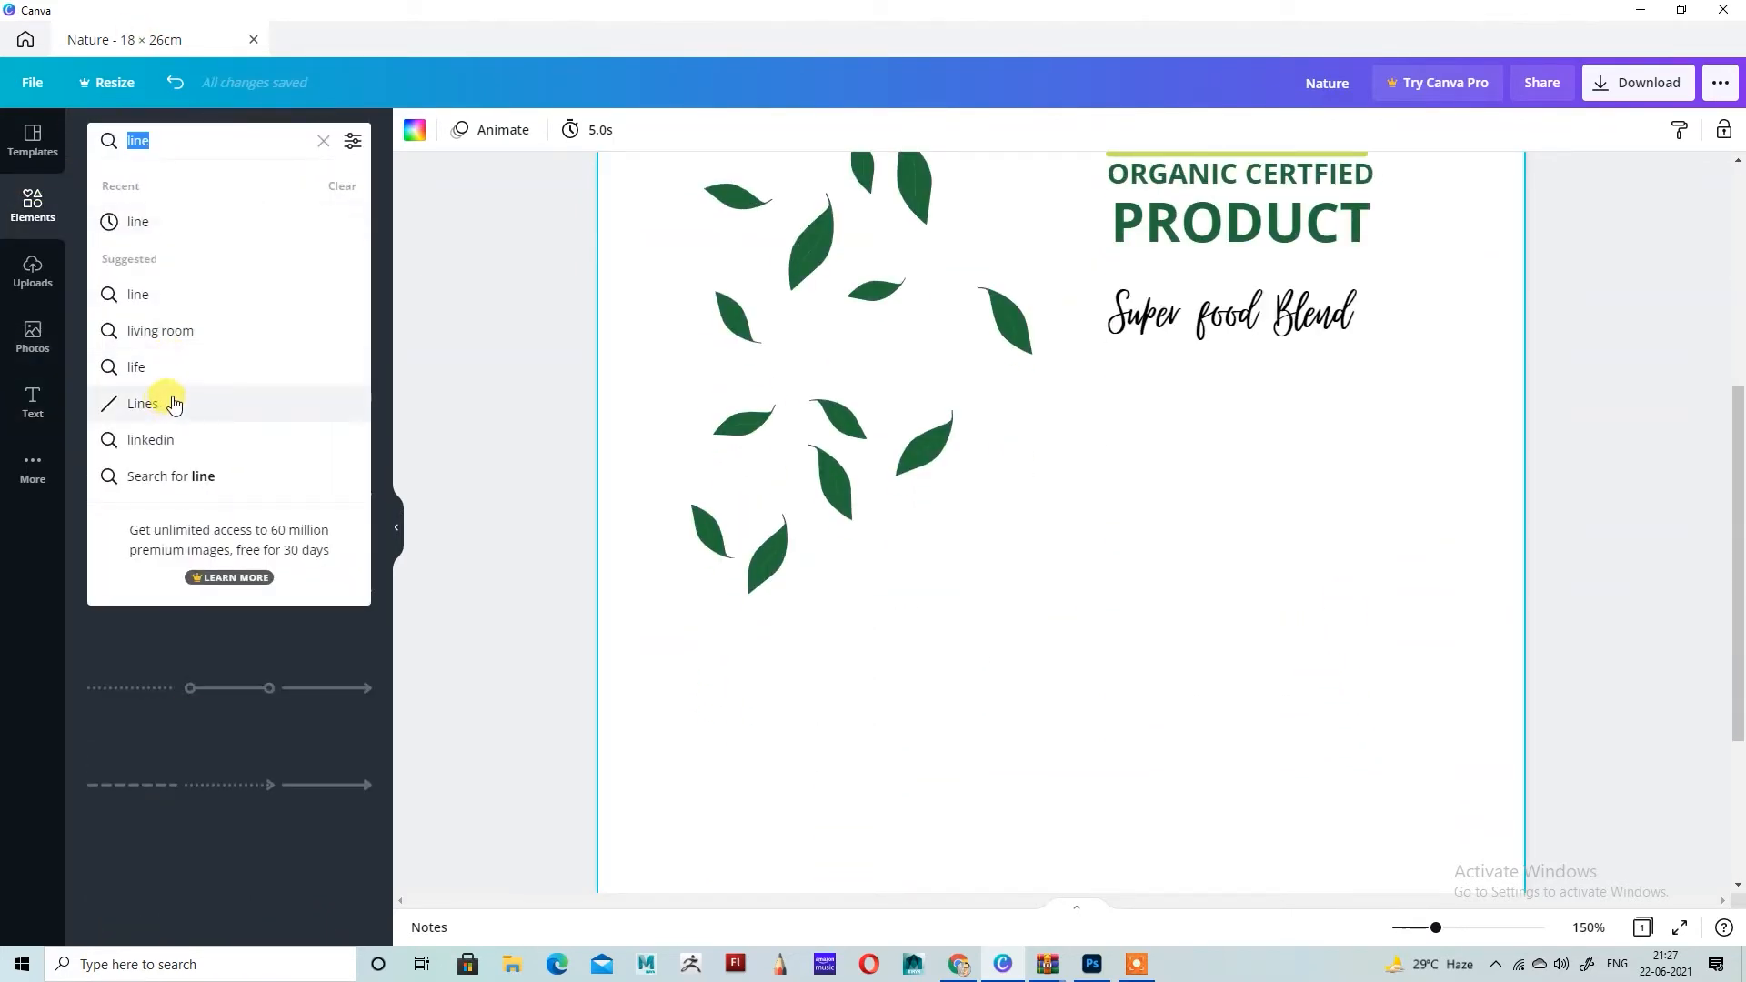
type("leaaf")
key("Return")
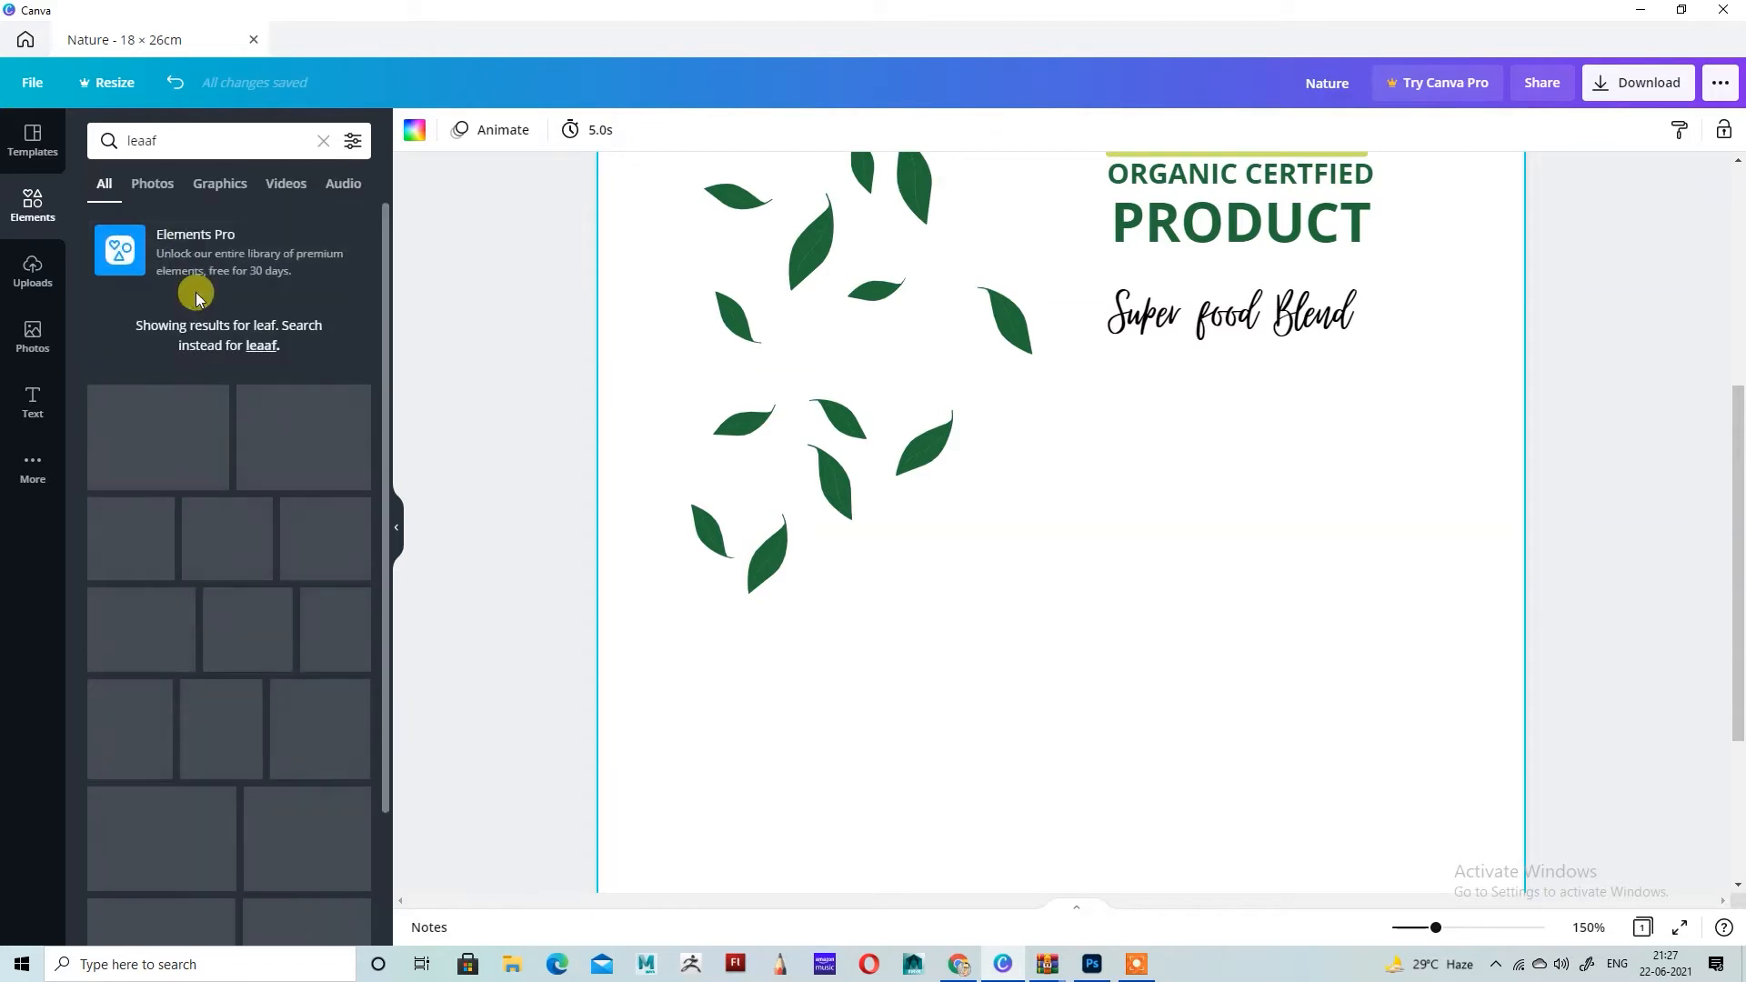
left_click(147, 136)
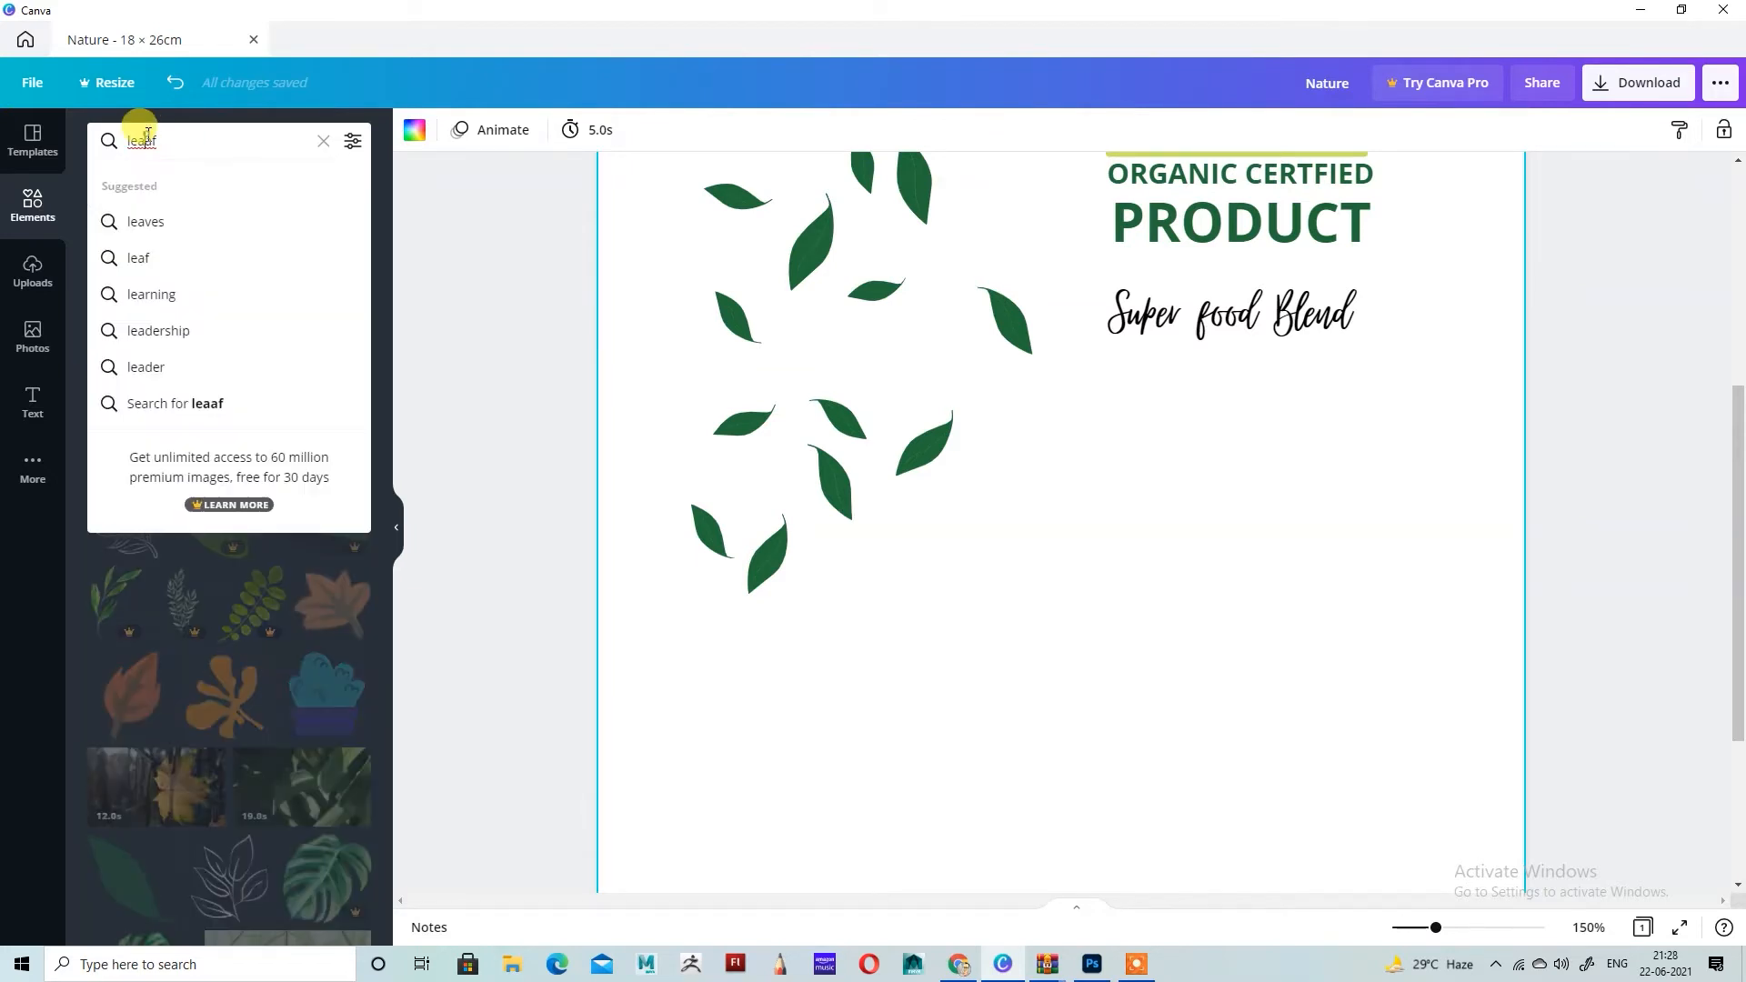
type("leaf")
key("Return")
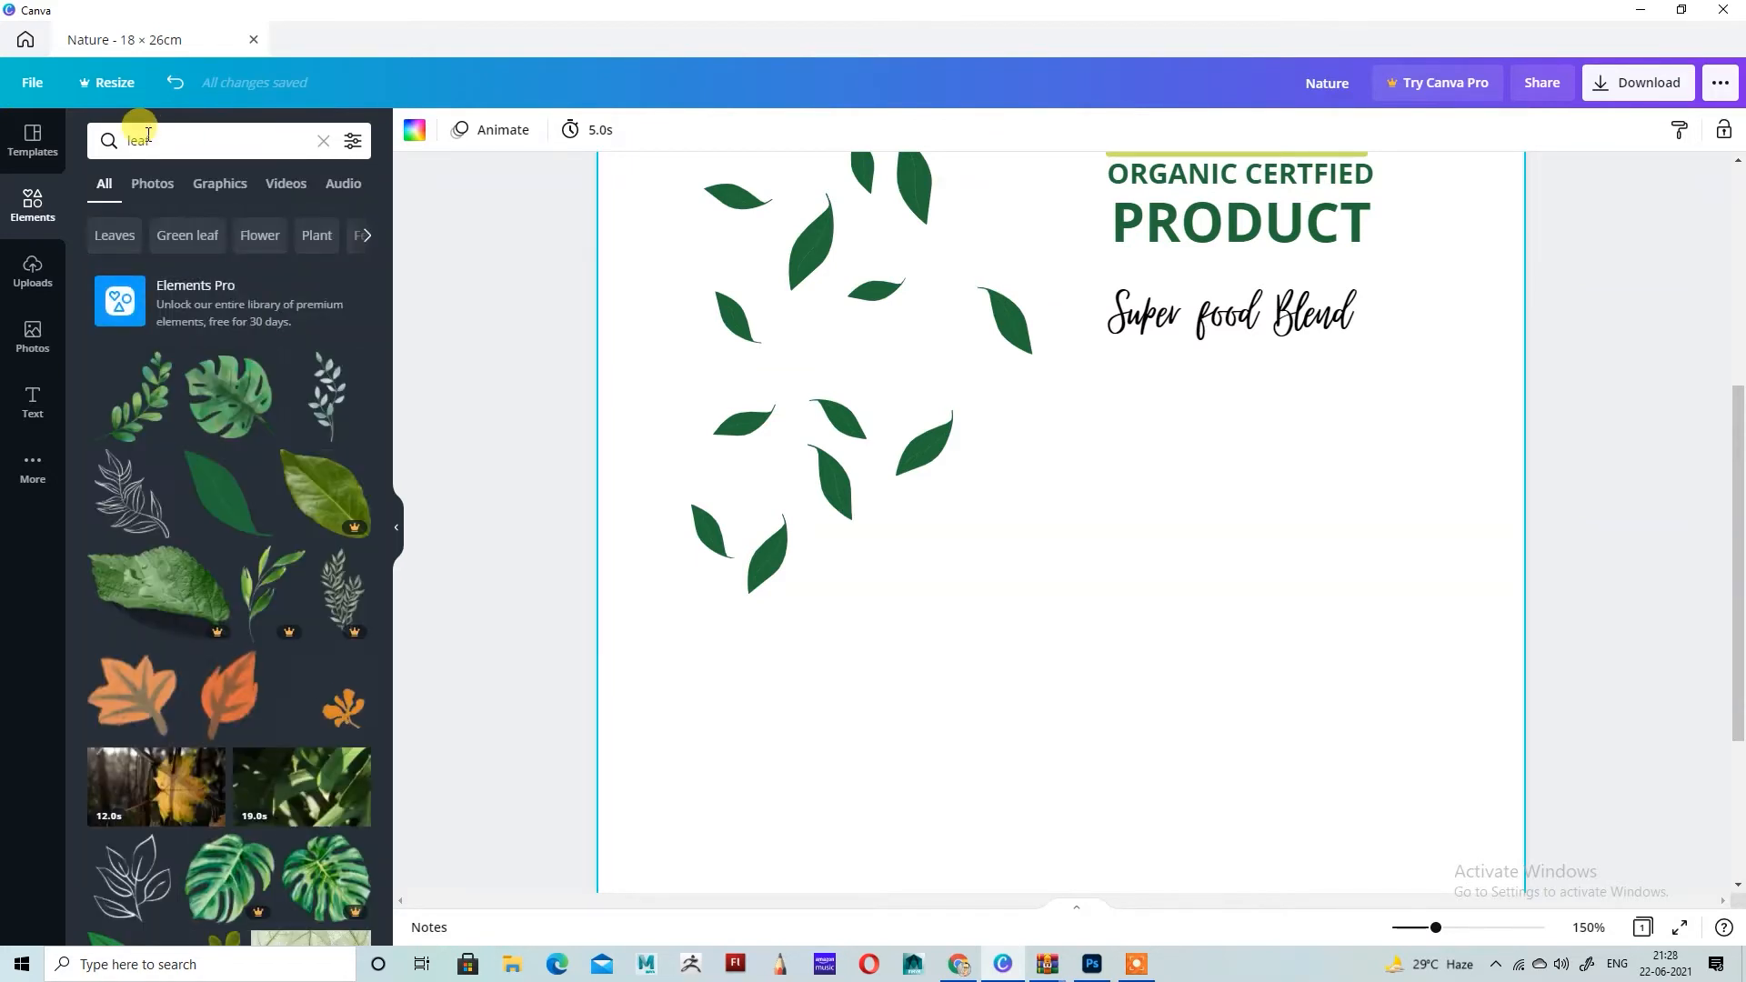
left_click(227, 185)
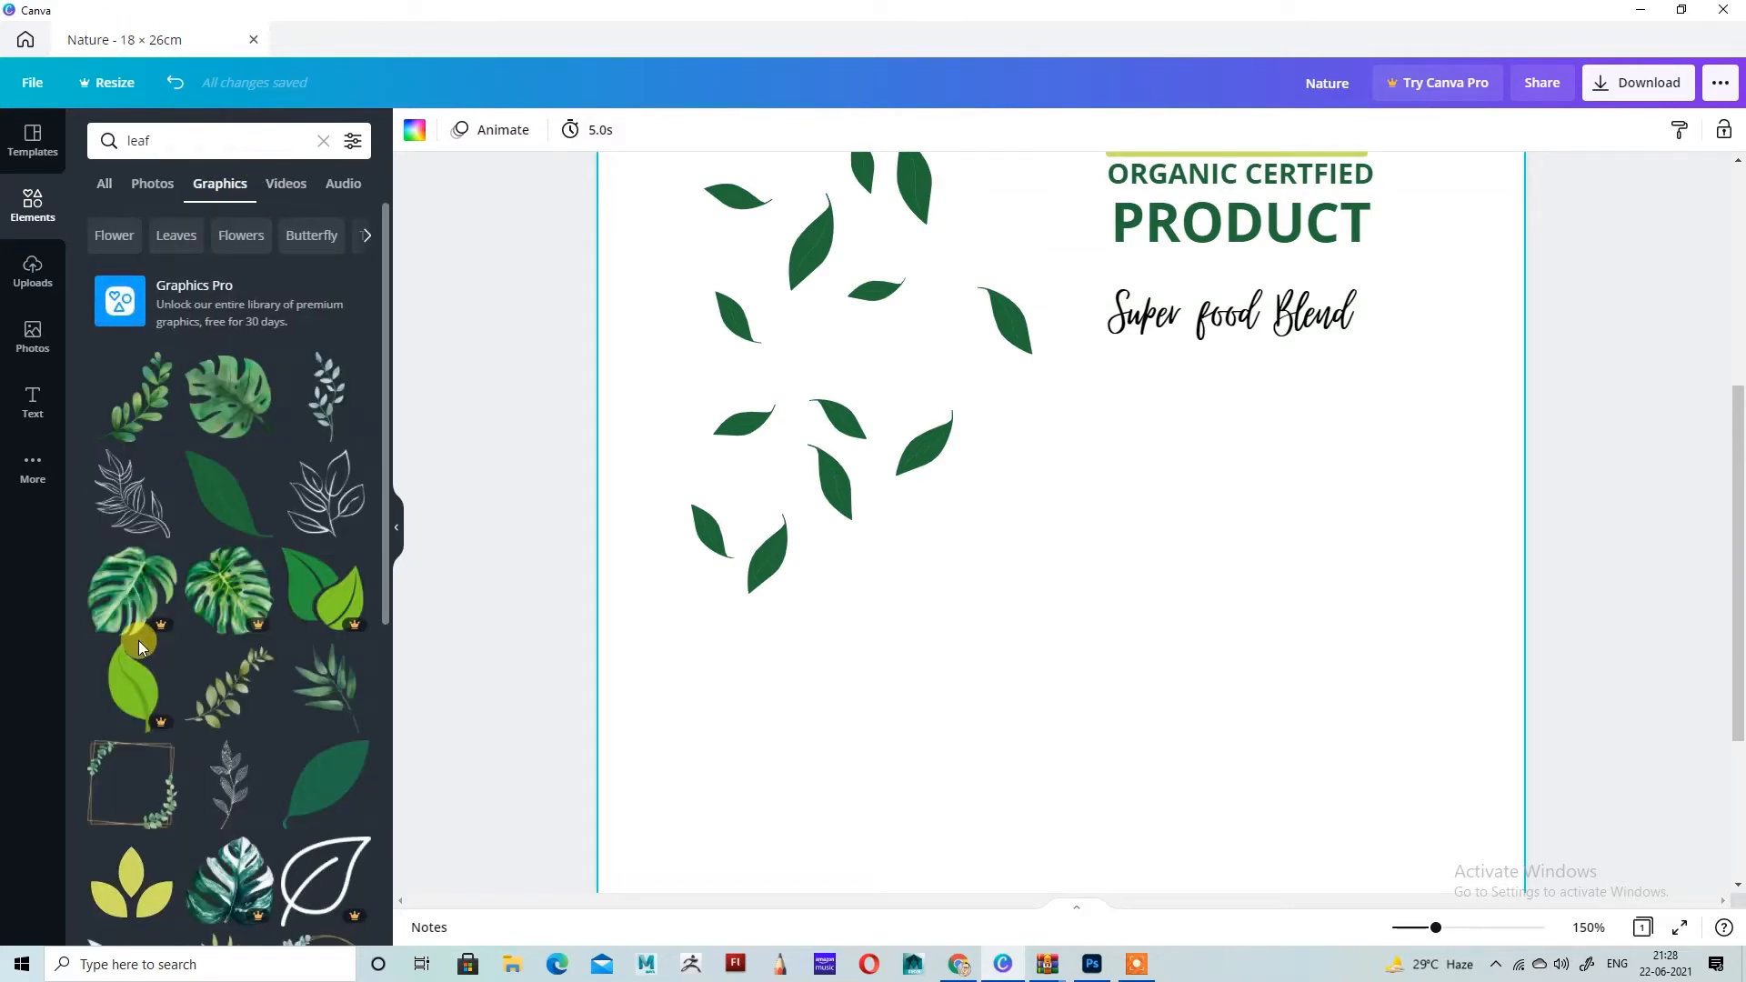
Step: Add the free hand-drawn outlined leaf and shrink it in the empty area below Super food Blend
scroll(187, 605, "down", 3)
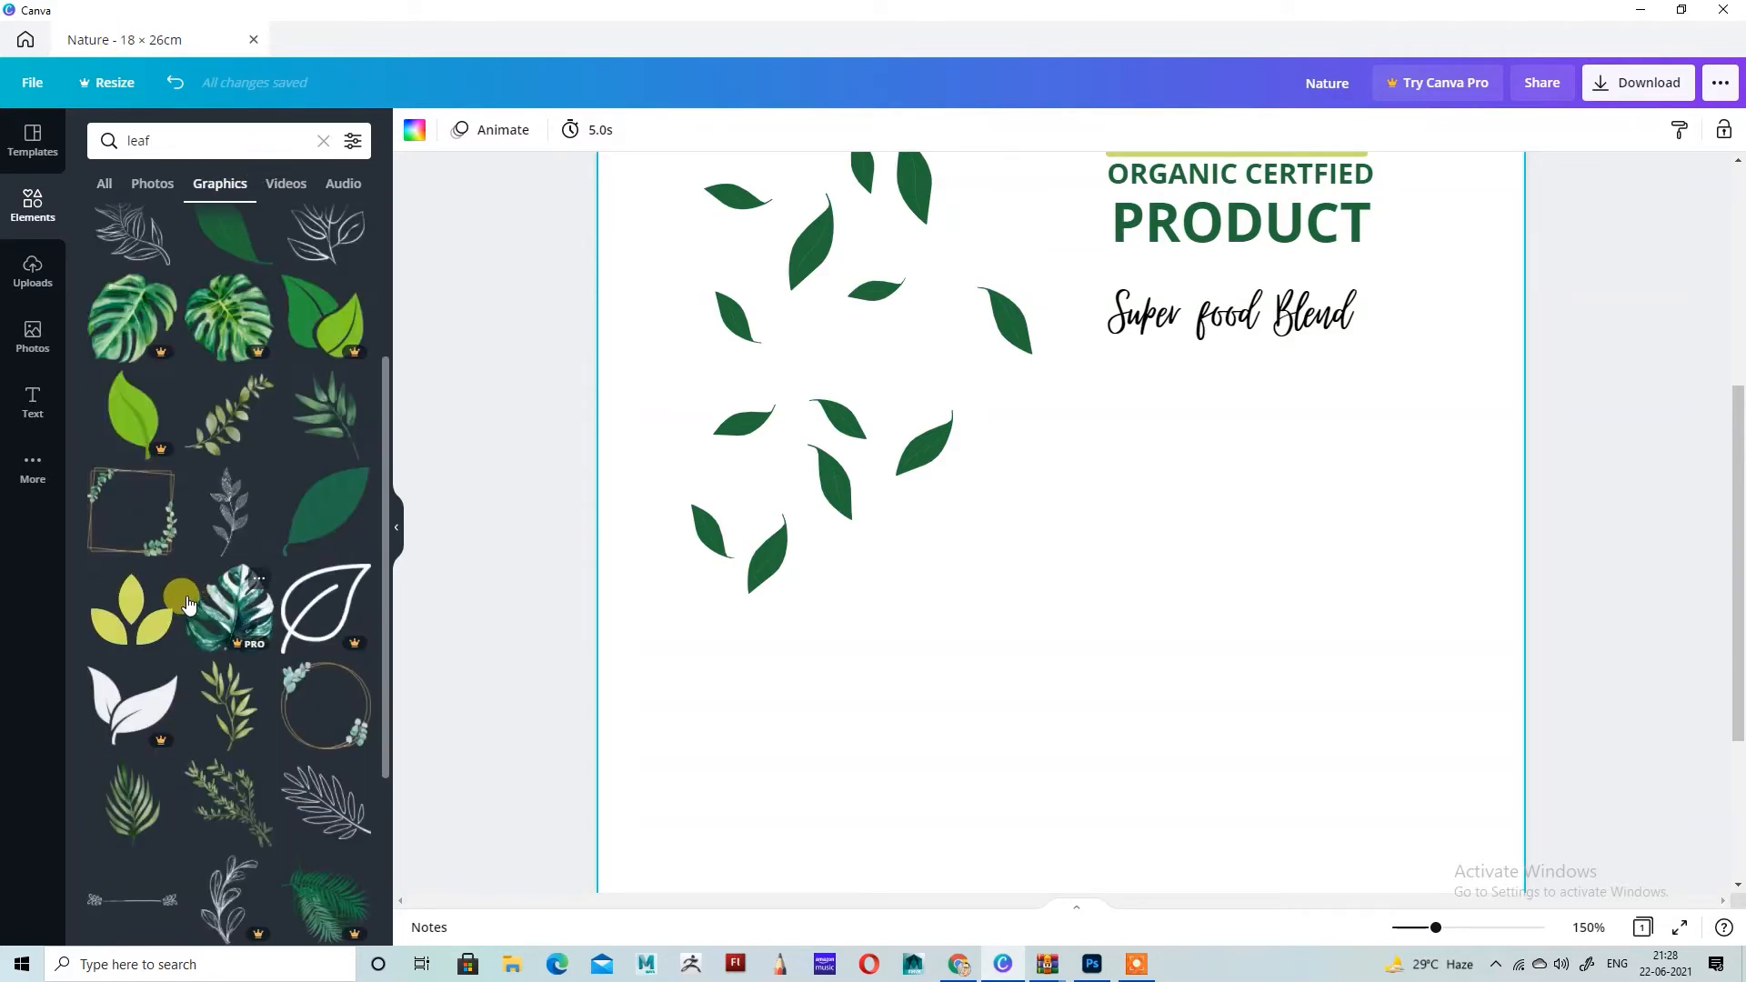
scroll(186, 605, "down", 7)
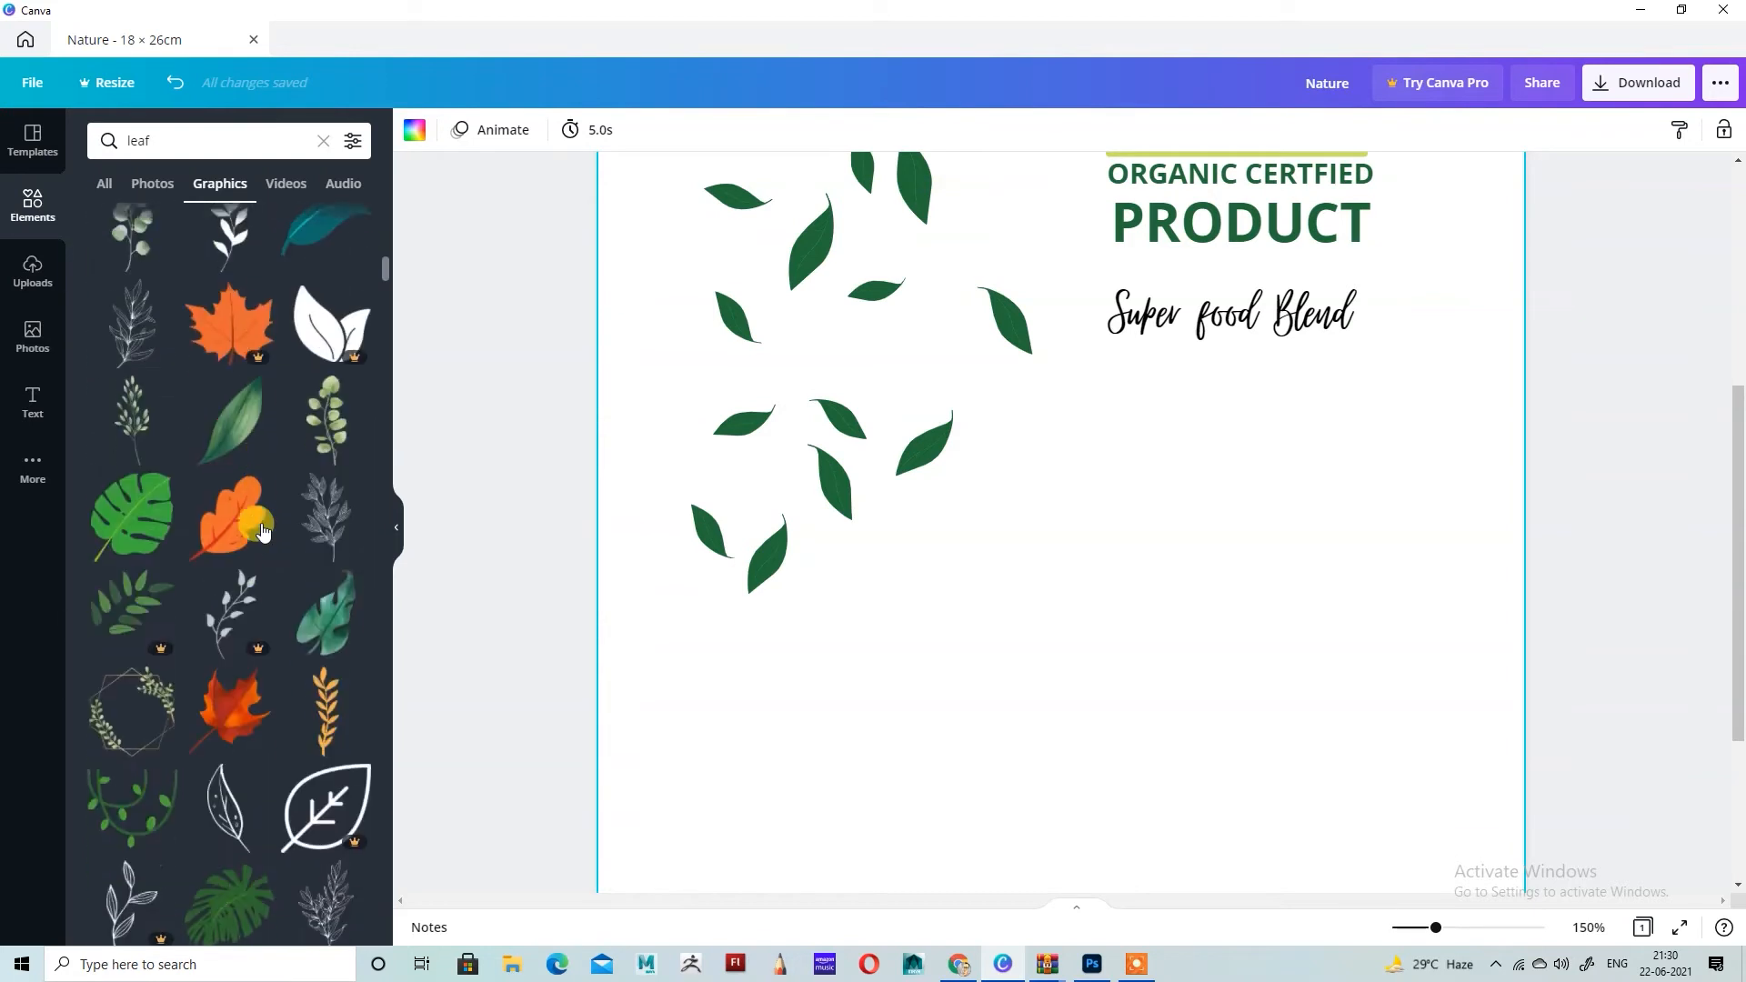
scroll(230, 626, "down", 2)
left_click(230, 625)
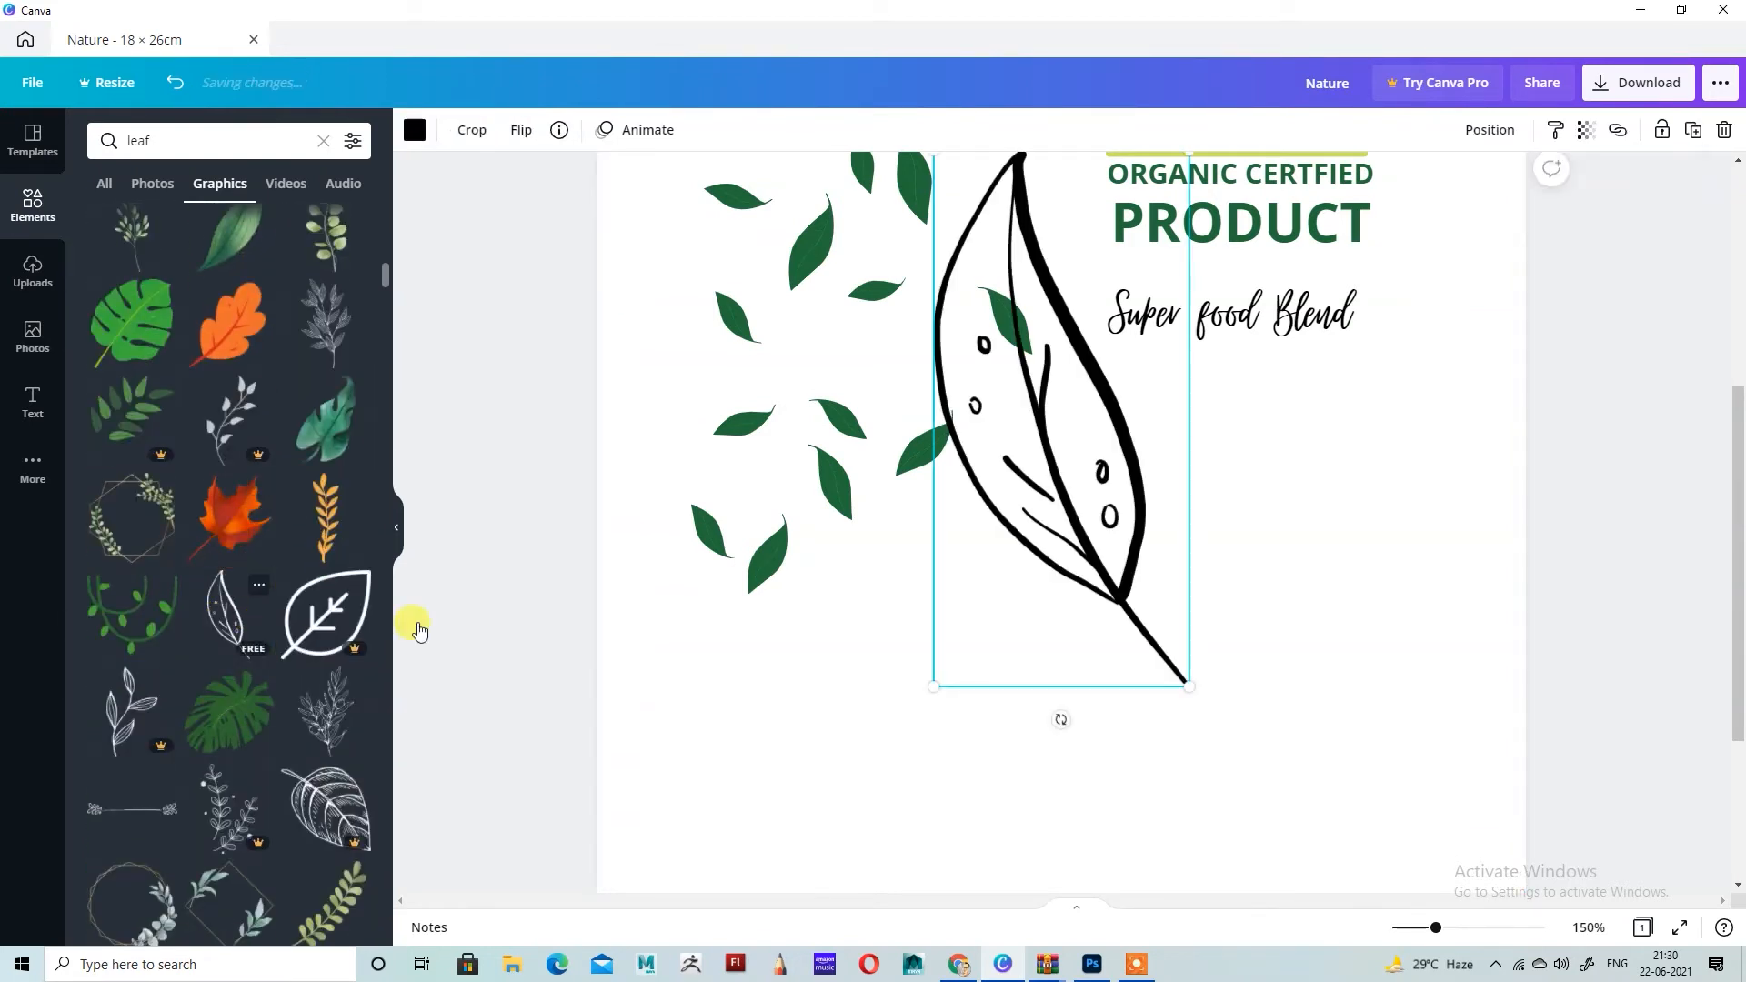
left_click_drag(1066, 526, 1121, 728)
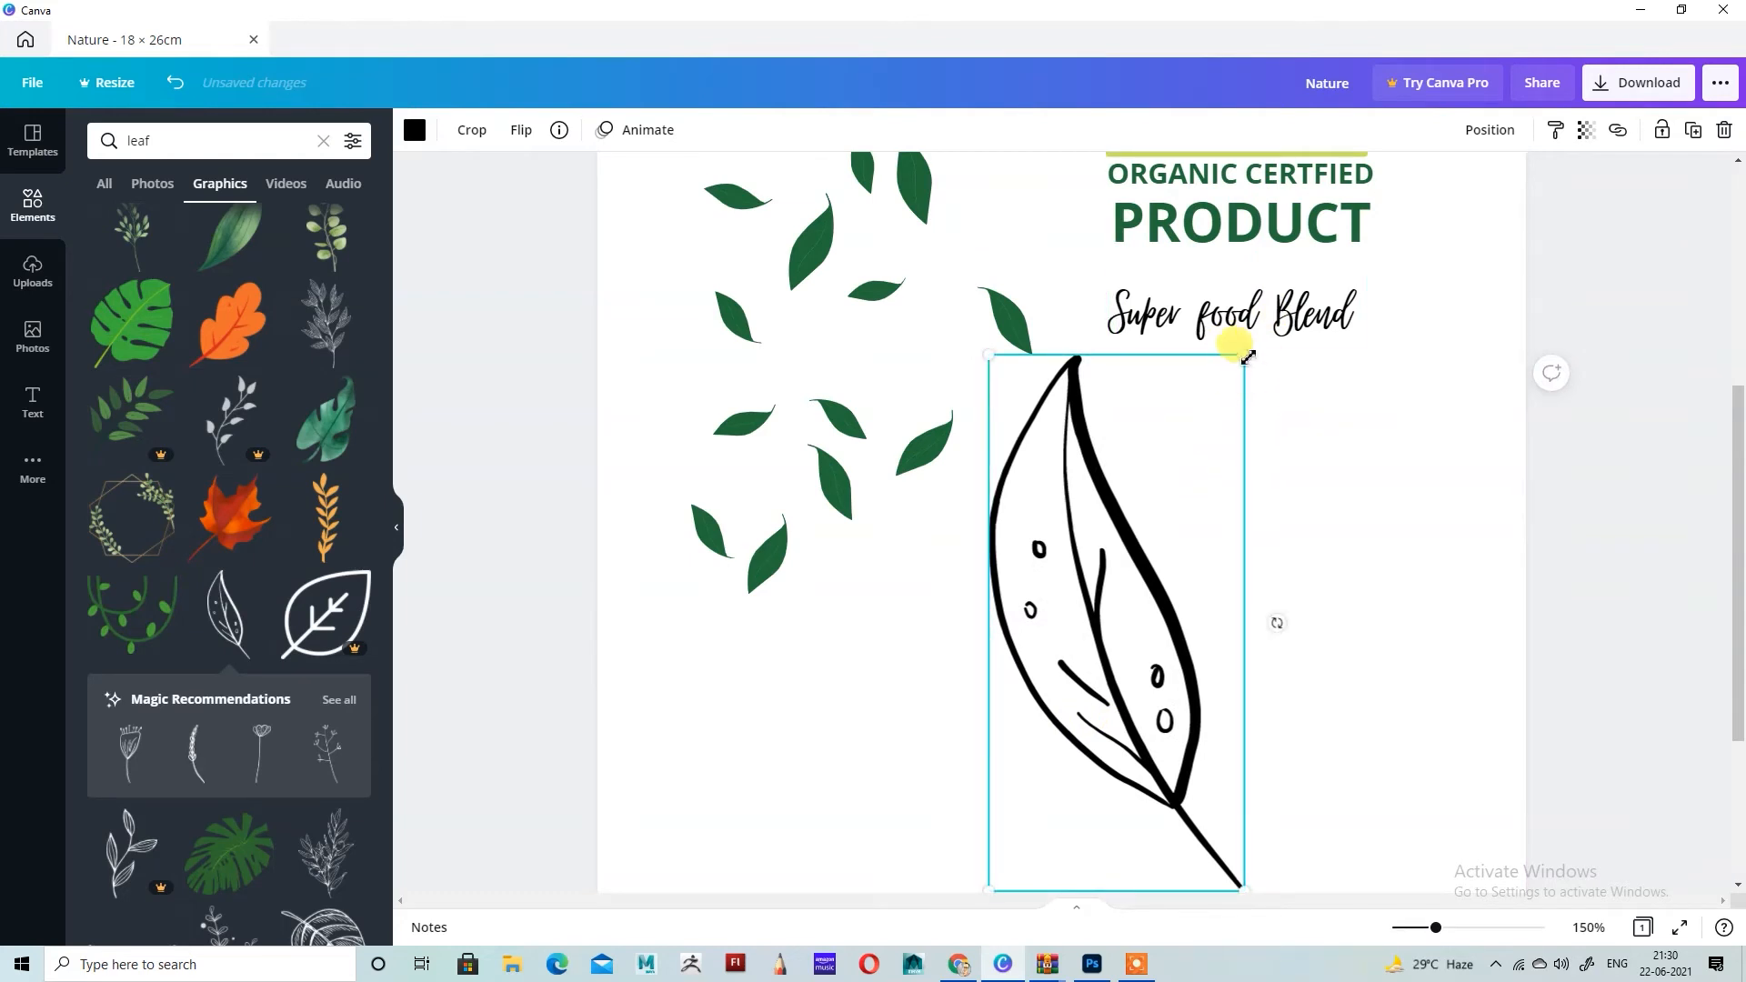
left_click_drag(1248, 358, 1128, 509)
Step: Recolor the outlined leaf with the document's lime green and place it slightly smaller beneath the lowest dark green leaves
left_click(415, 132)
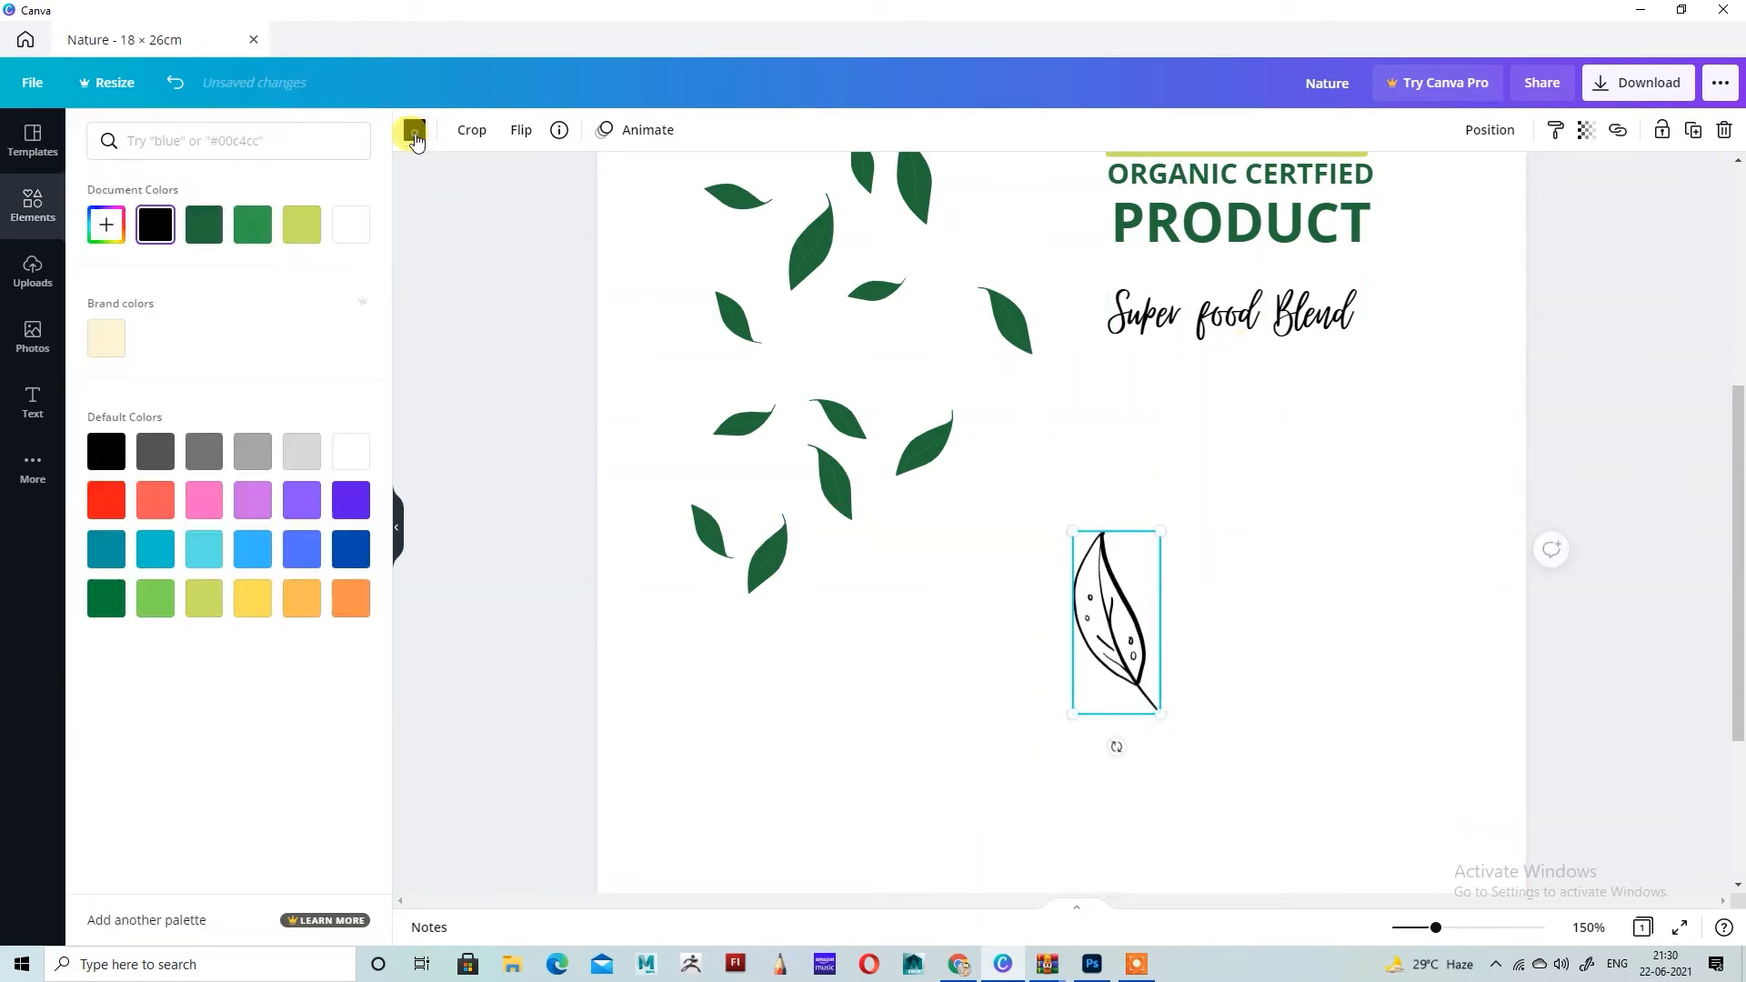
left_click(301, 227)
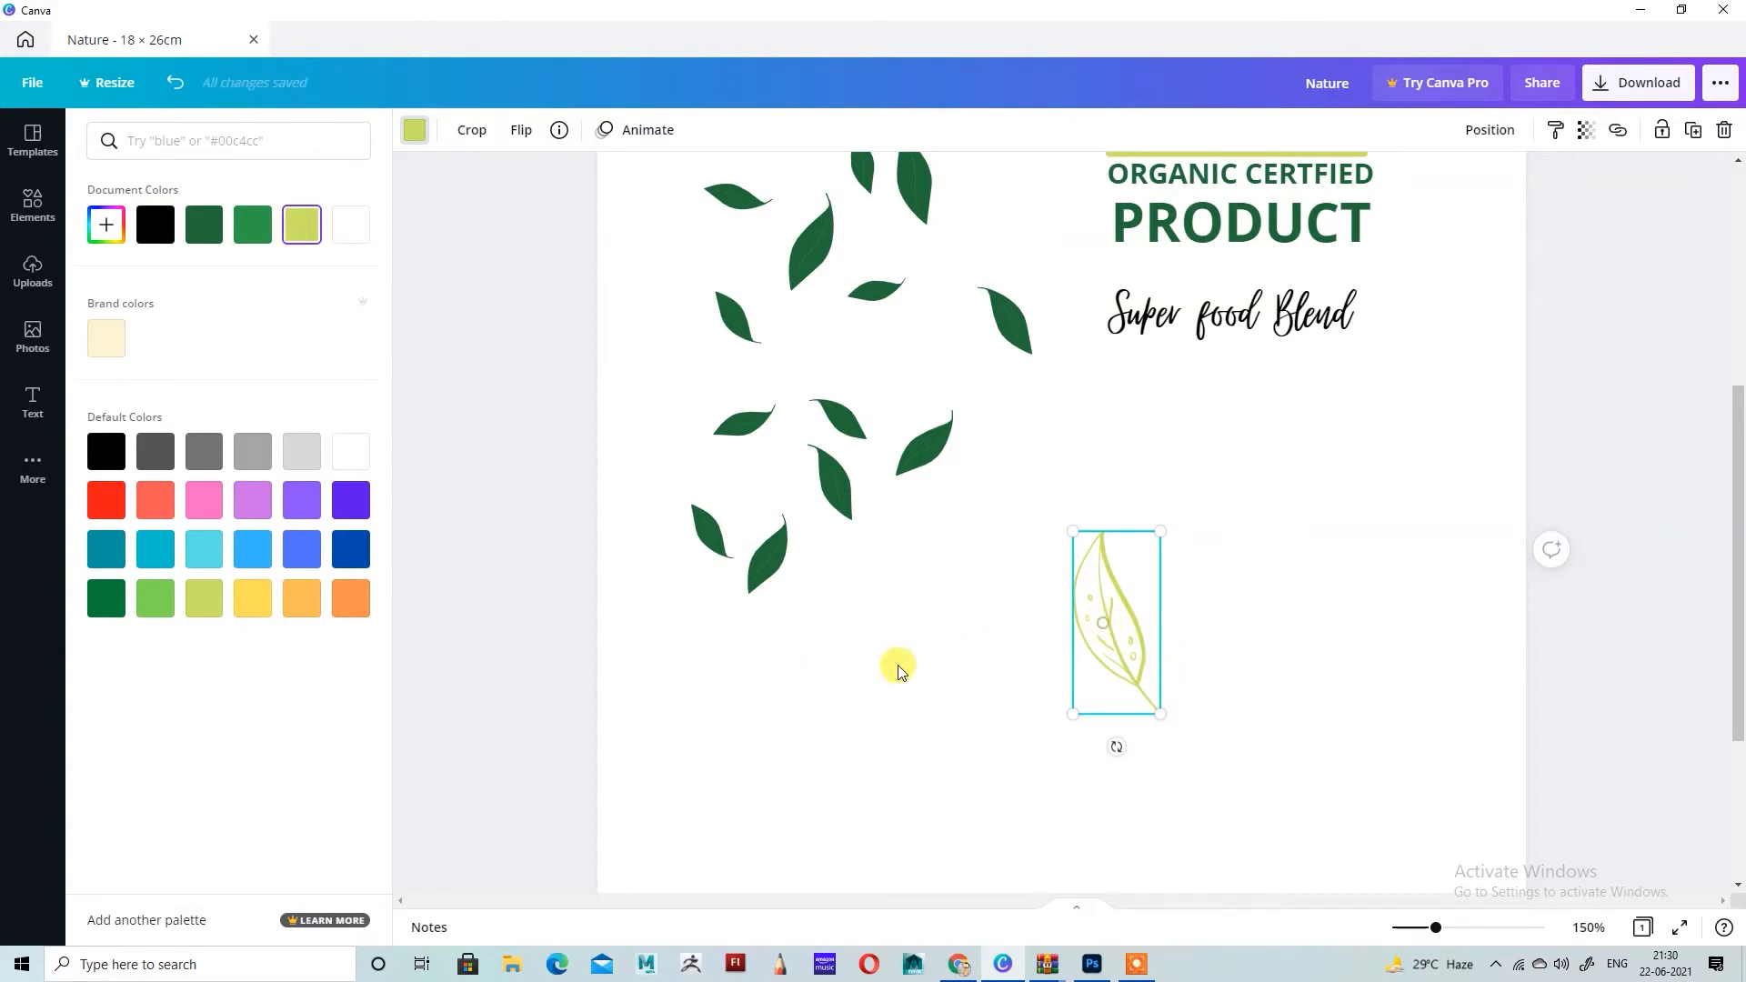
left_click_drag(1102, 625, 836, 659)
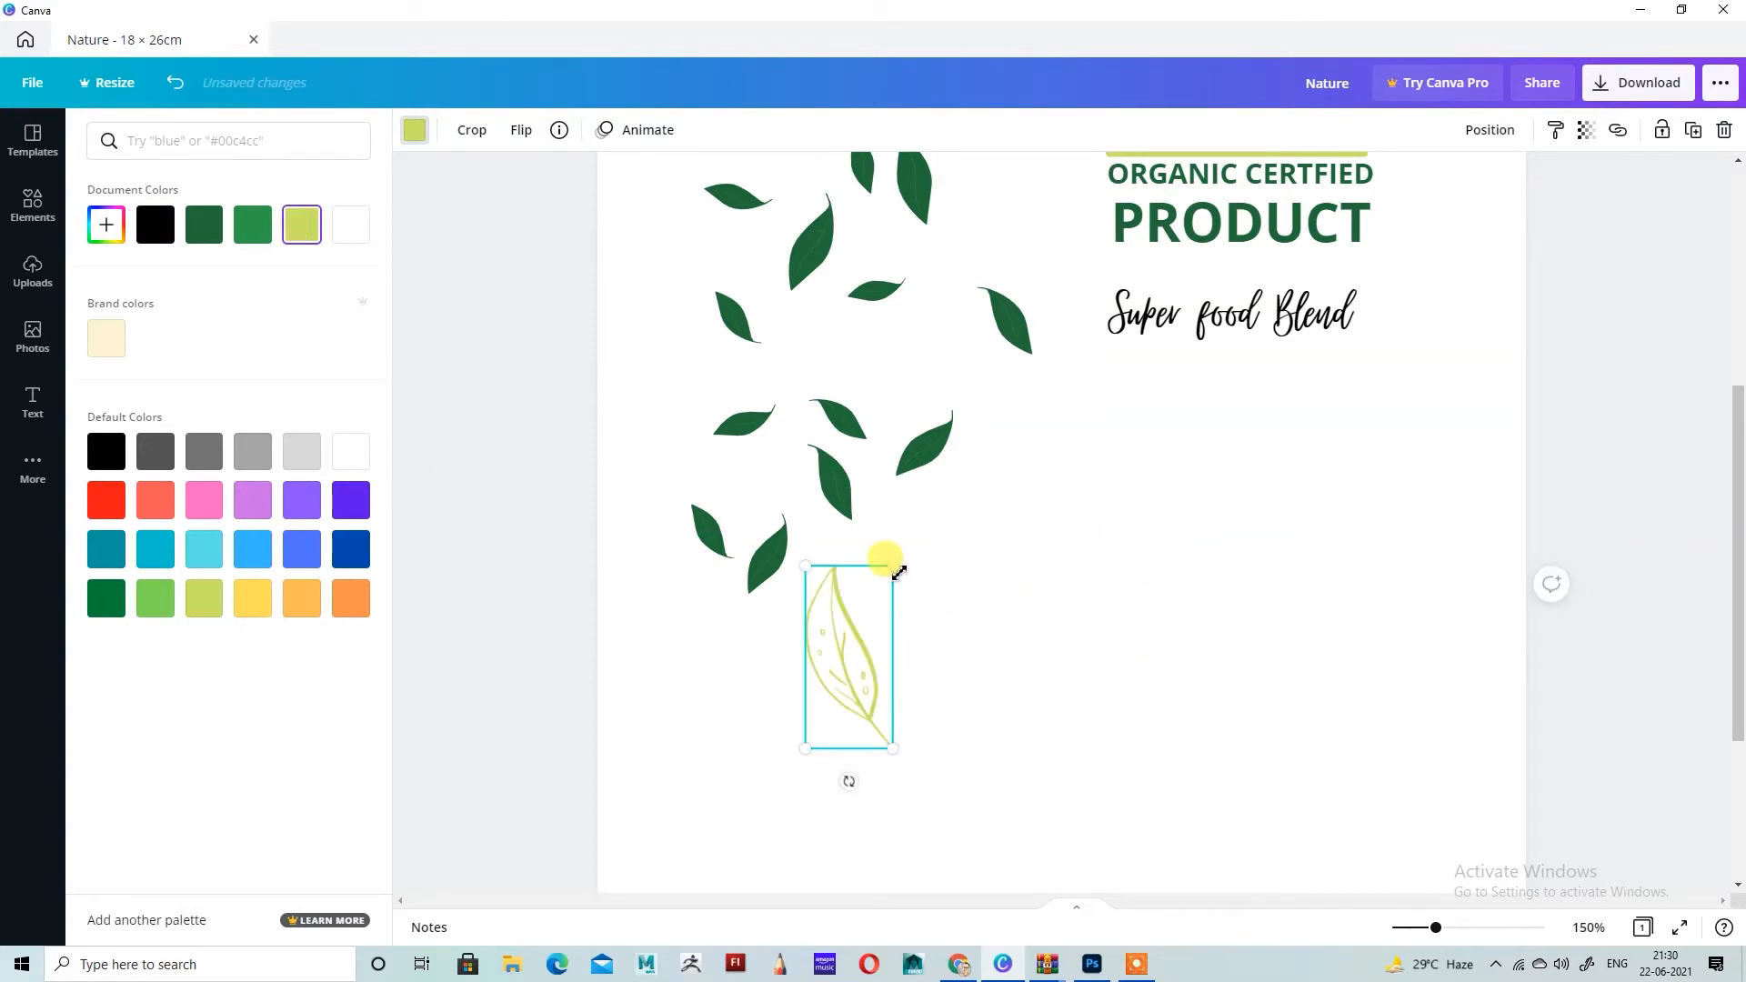
left_click_drag(898, 571, 882, 586)
left_click_drag(810, 653, 801, 726)
Step: Duplicate the lime leaf, flip the copy horizontally and place it just below and to the right of the original
left_click(1693, 134)
left_click(527, 138)
left_click(546, 169)
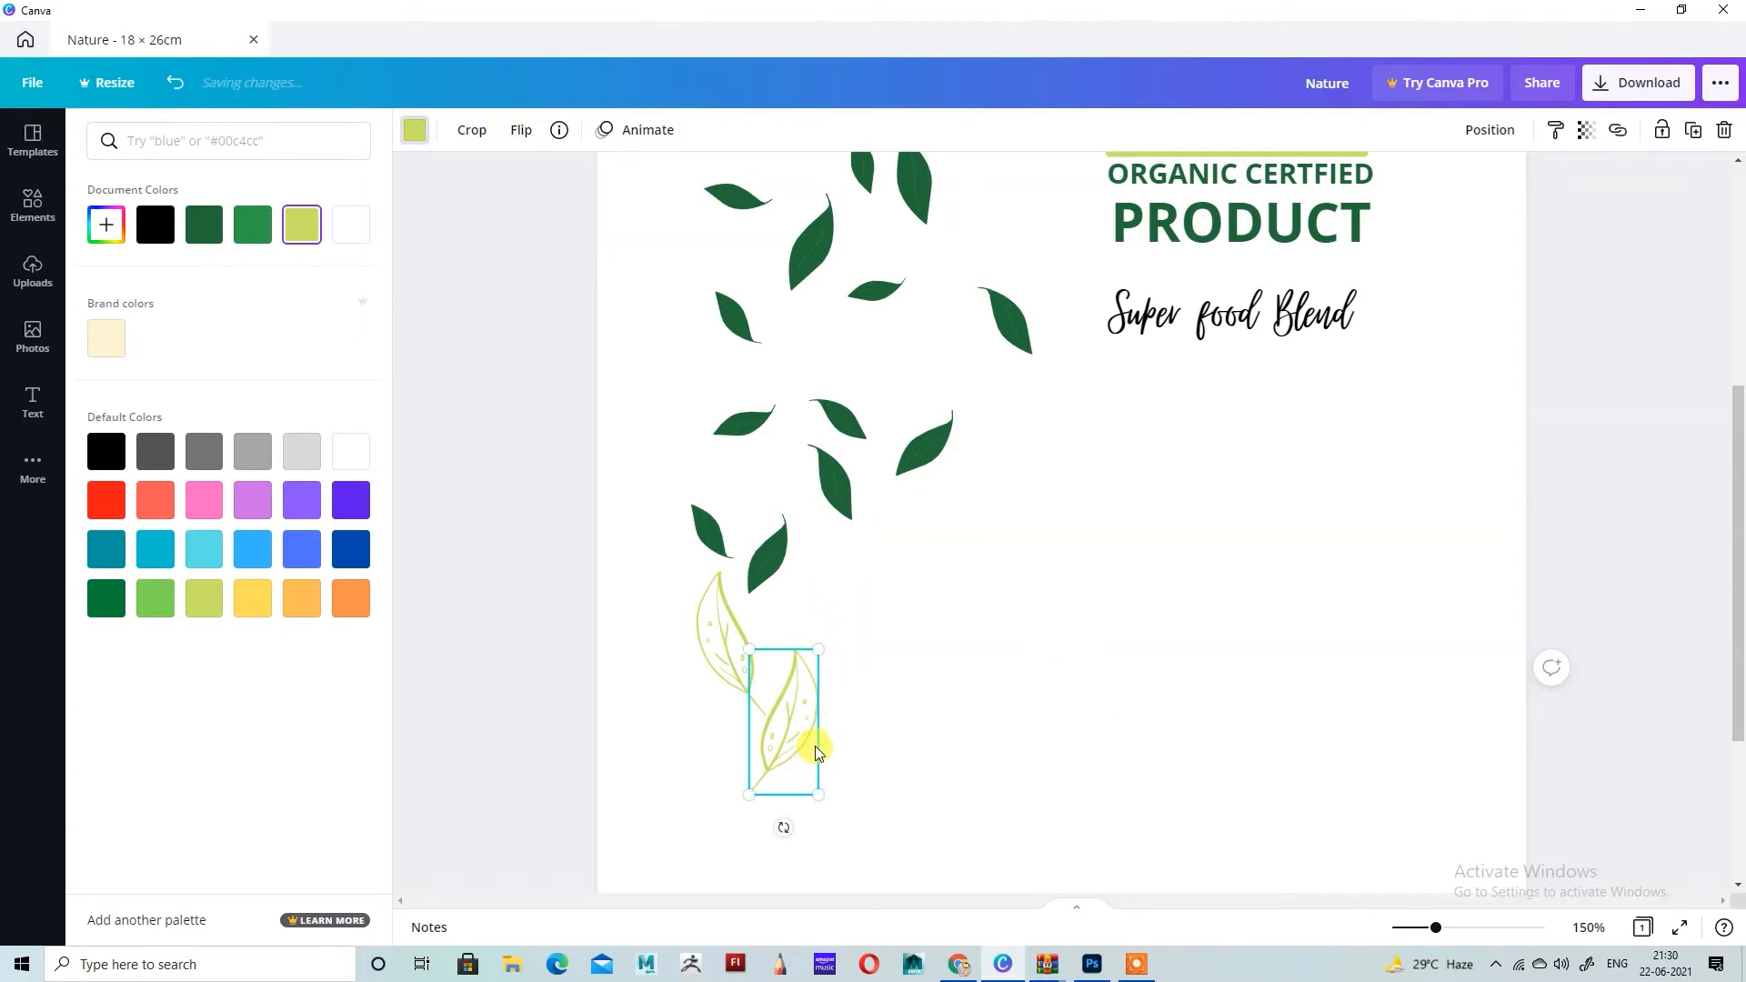
Step: Duplicate the flipped lime leaf, rotate the copy until it lies almost horizontal and place it below the other two
left_click(1694, 129)
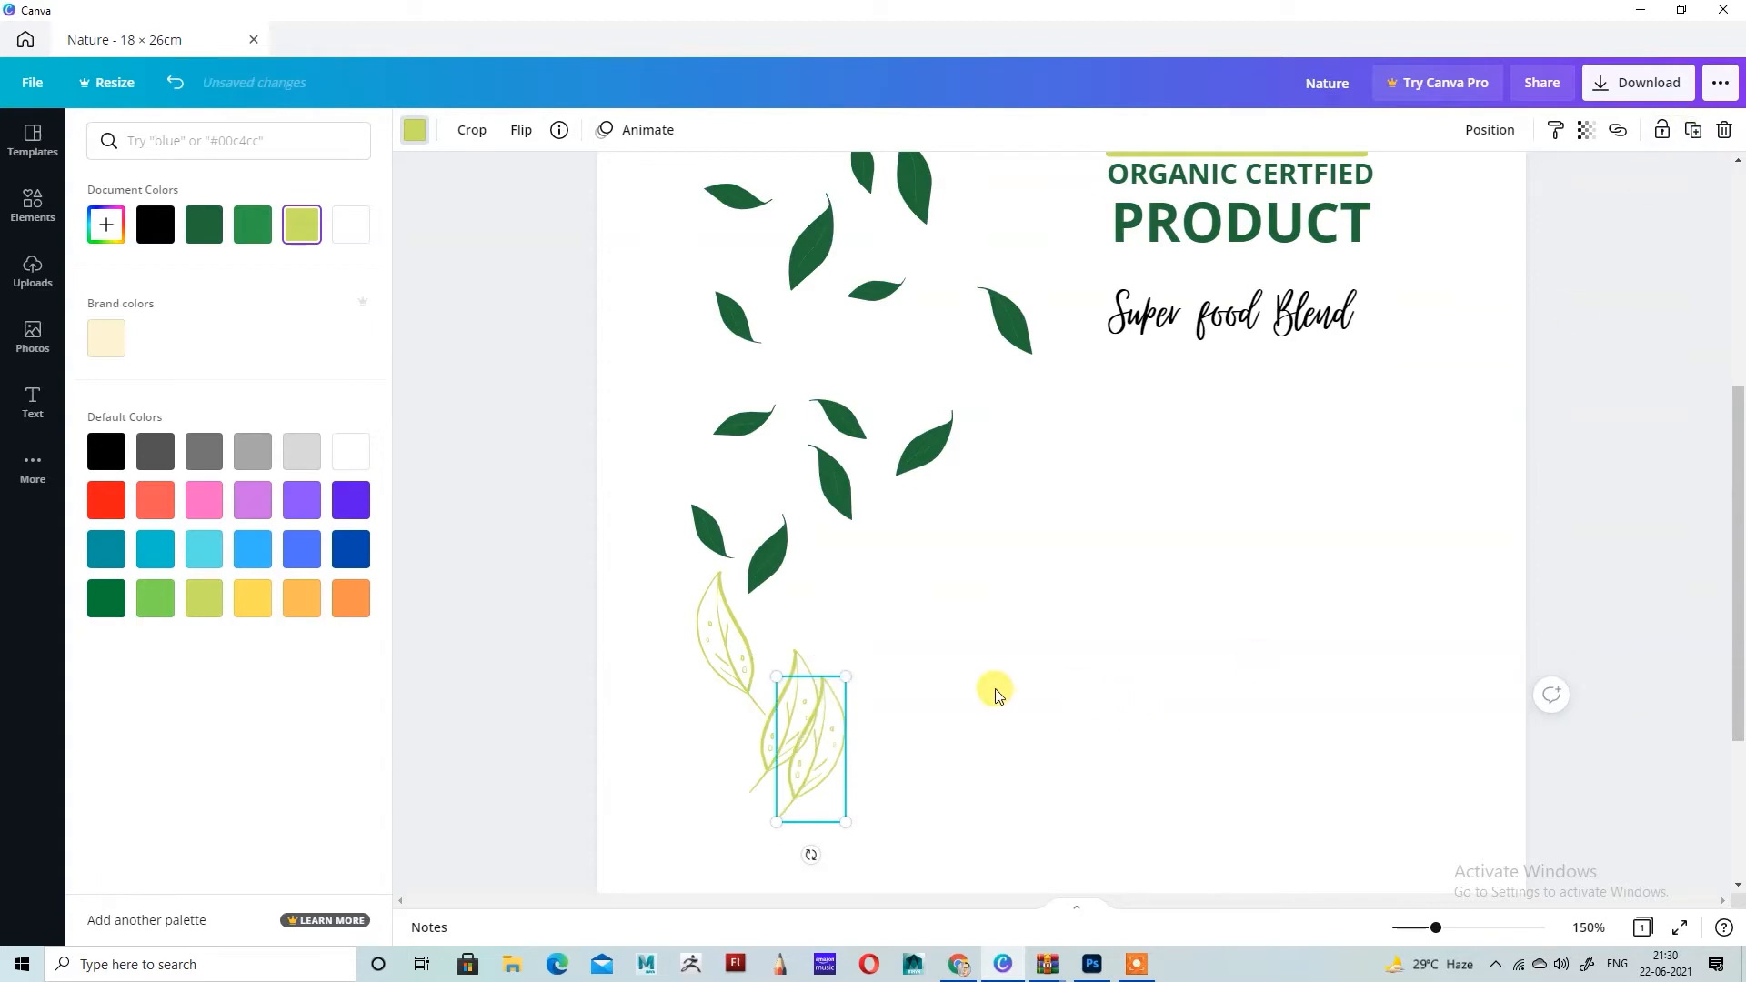
mouse_move(824, 744)
left_mouse_down()
mouse_move(783, 768)
mouse_move(822, 748)
left_mouse_up()
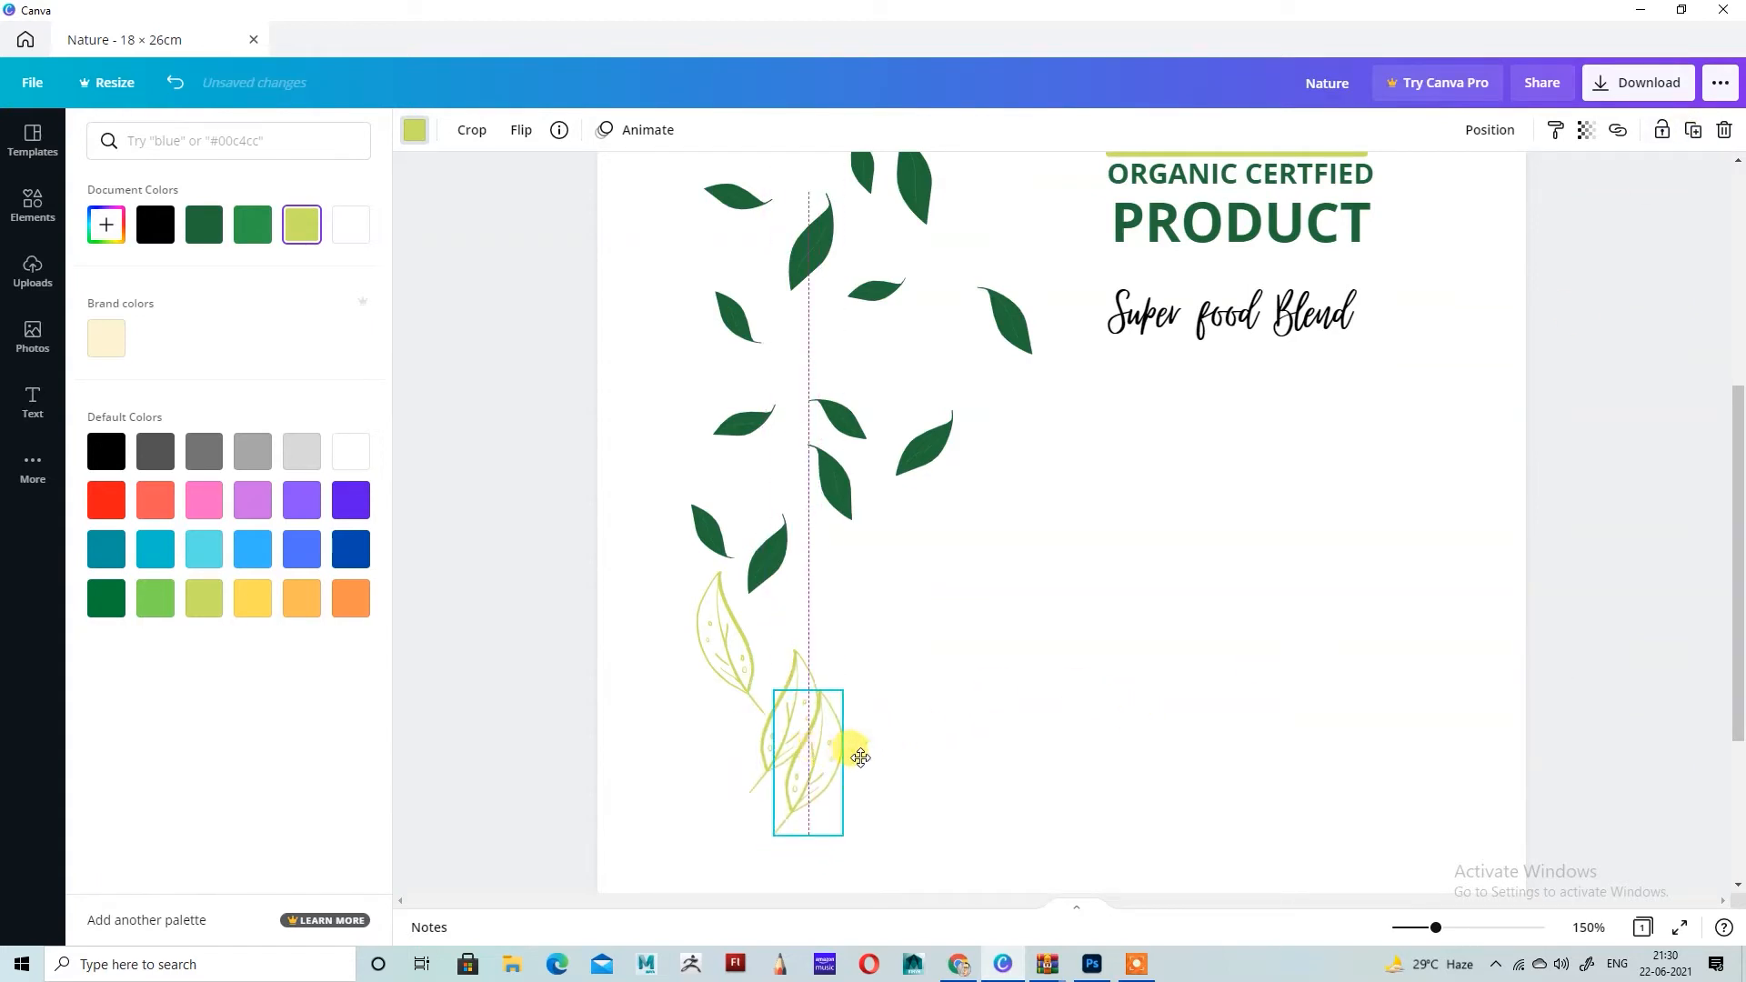
left_click_drag(744, 880, 752, 845)
left_click_drag(814, 741, 820, 772)
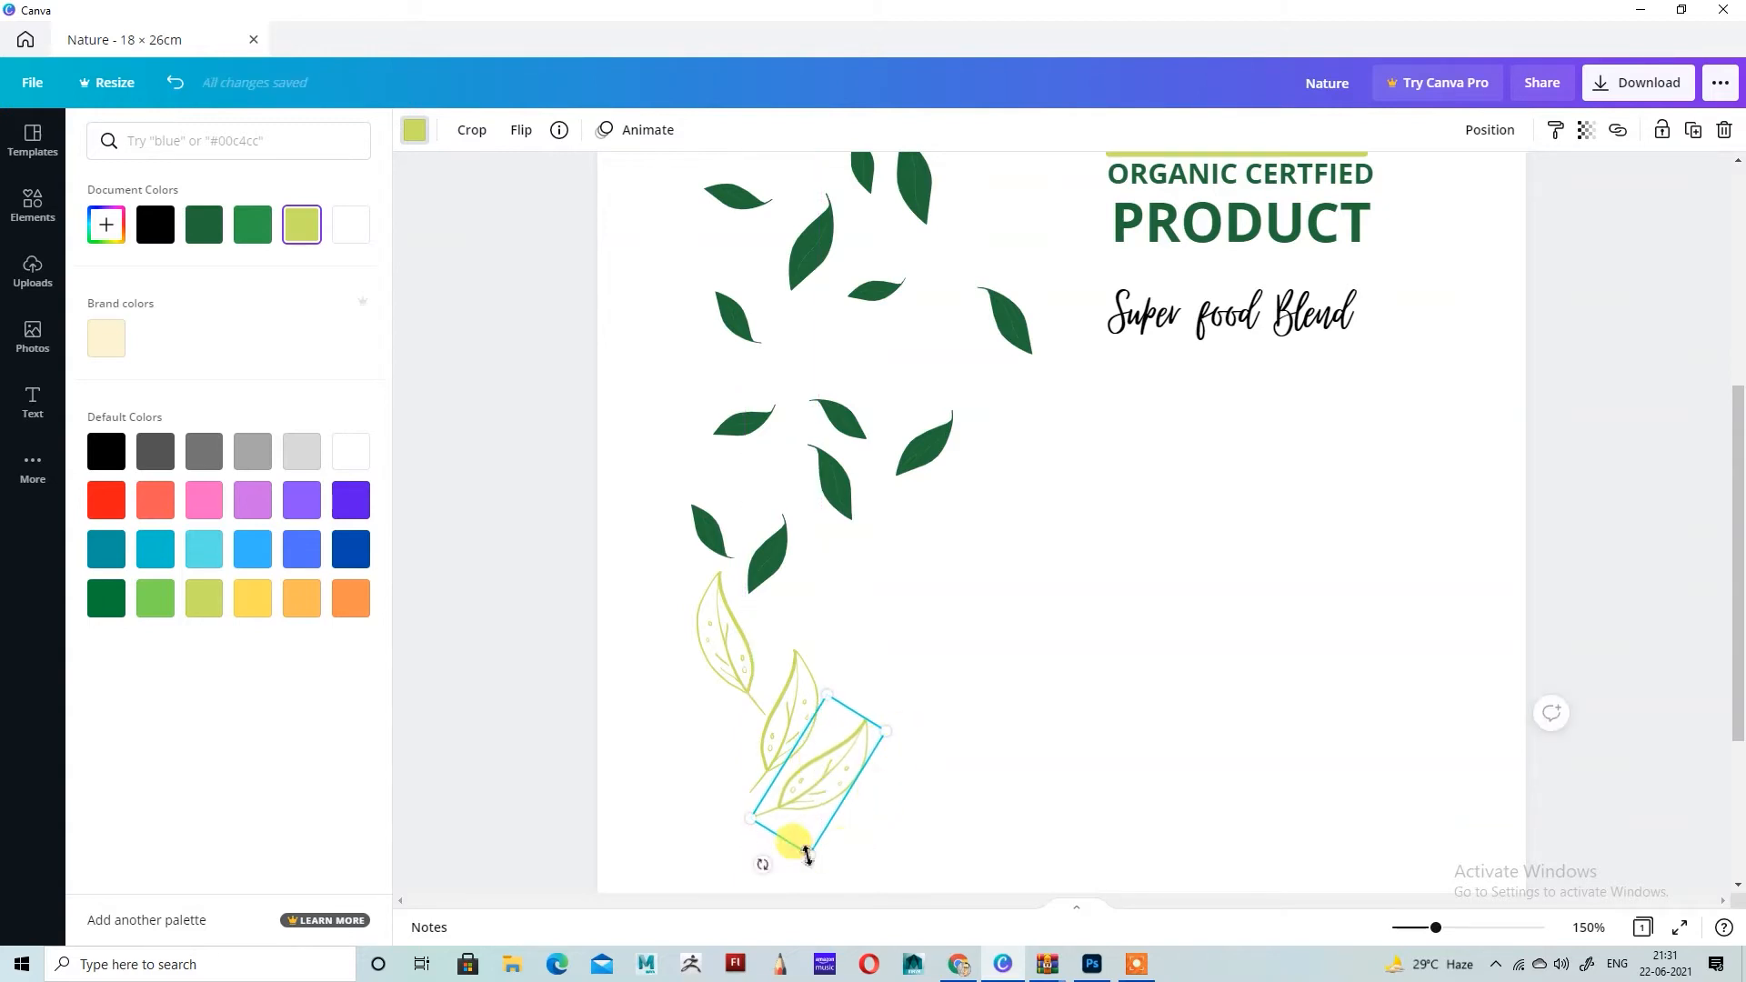
mouse_move(741, 861)
left_mouse_down()
mouse_move(713, 830)
mouse_move(741, 860)
left_mouse_up()
left_click_drag(846, 790, 837, 741)
Step: Nudge the middle lime leaf slightly right and down to fit between the other two lime leaves
left_click(805, 716)
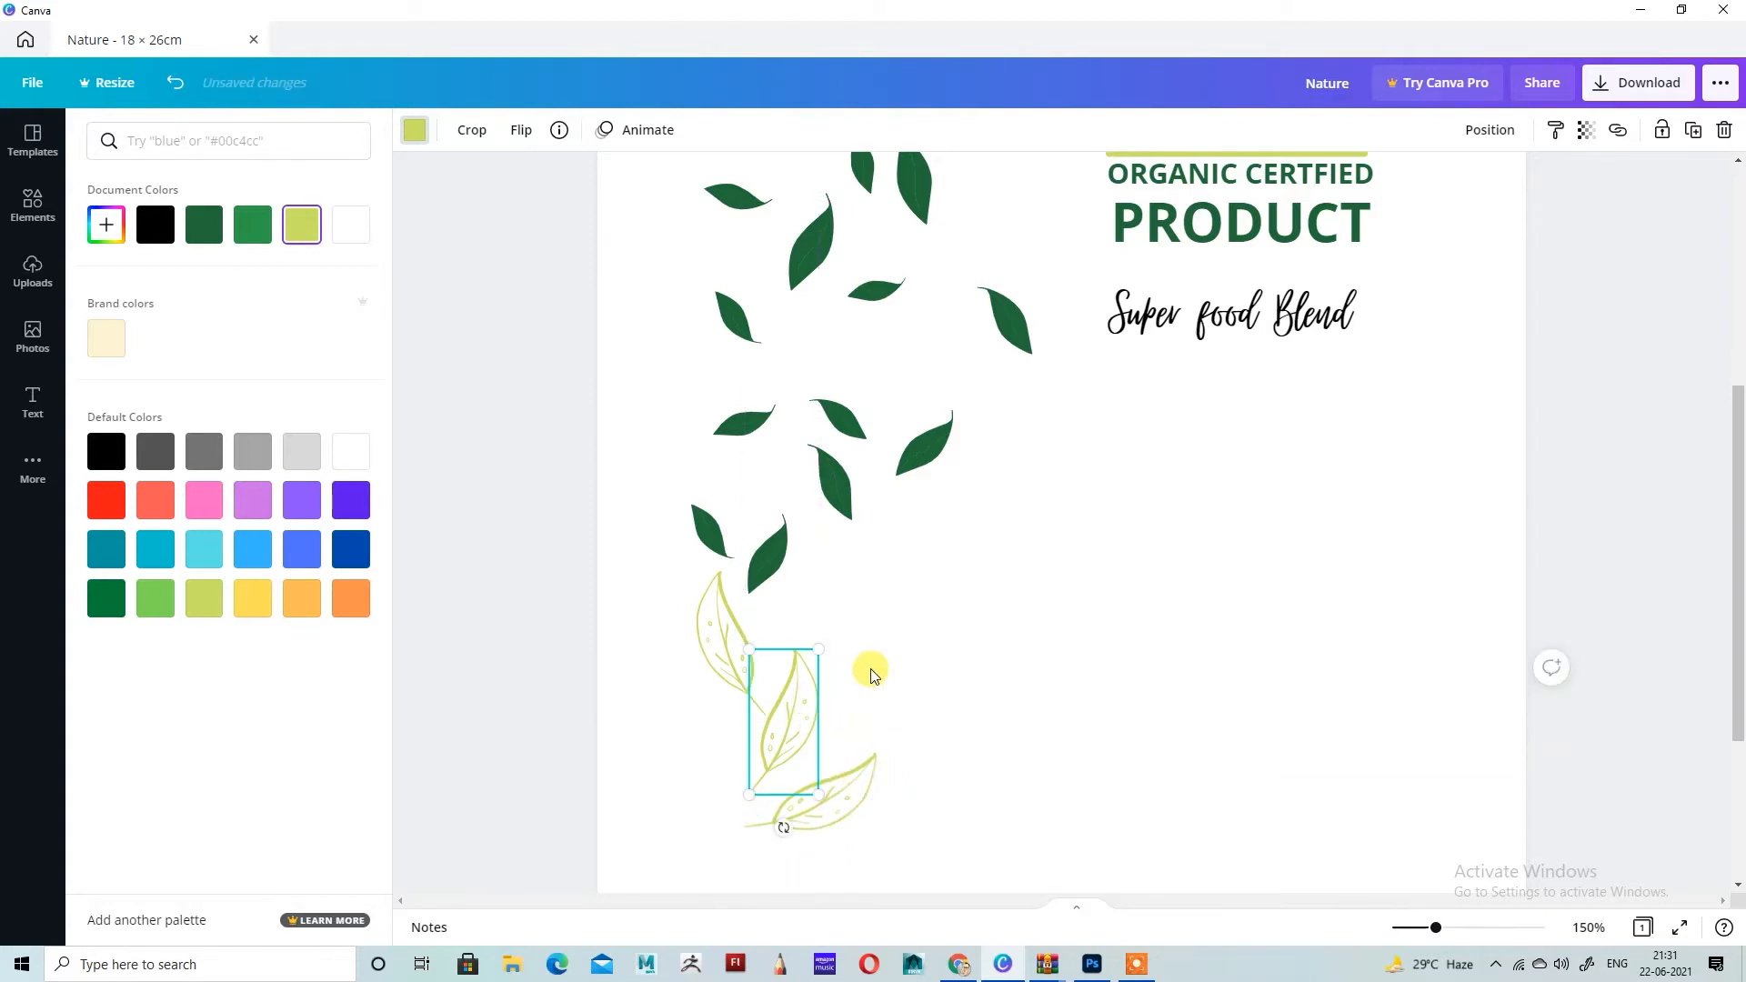
key("Down")
key("Down")
key("Down")
key("Down")
key("Down")
key("Down")
key("Down")
key("Down")
key("Right")
key("Right")
key("Right")
key("Right")
key("Right")
key("Up")
key("Up")
key("Up")
key("Up")
key("Up")
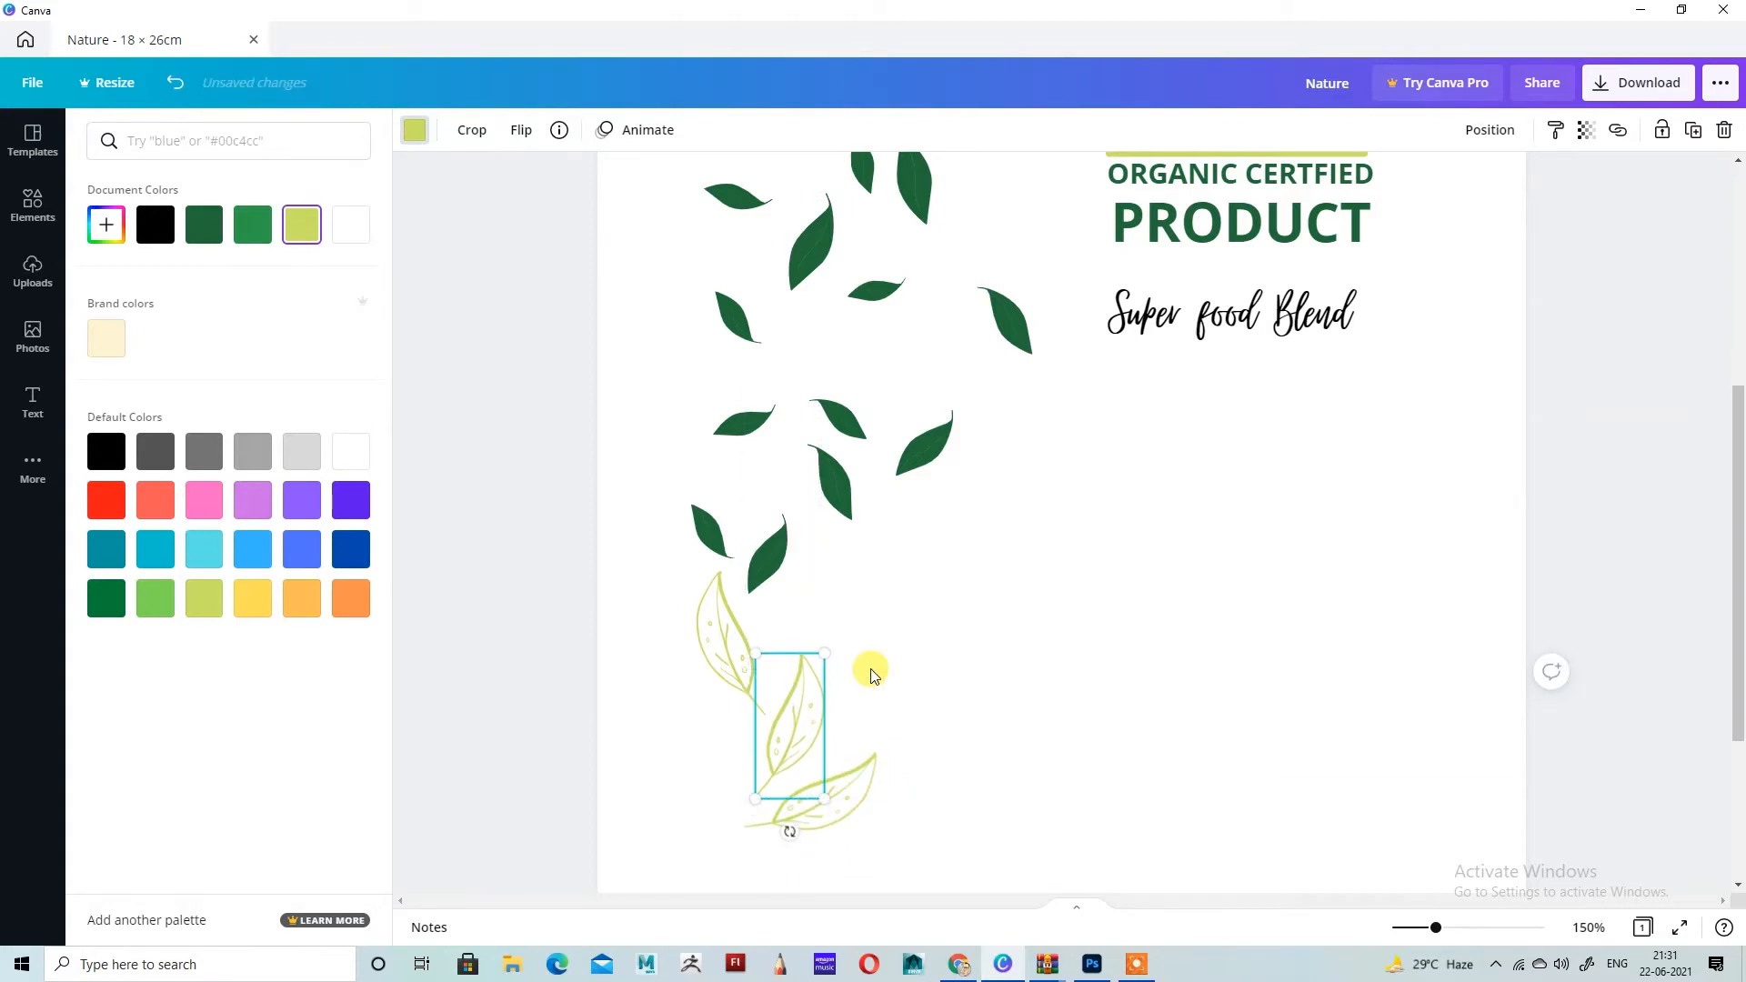
Step: Duplicate the middle lime leaf, flip the copy horizontally and place it below the uppermost lime leaf, left of the lowest one
left_click(990, 666)
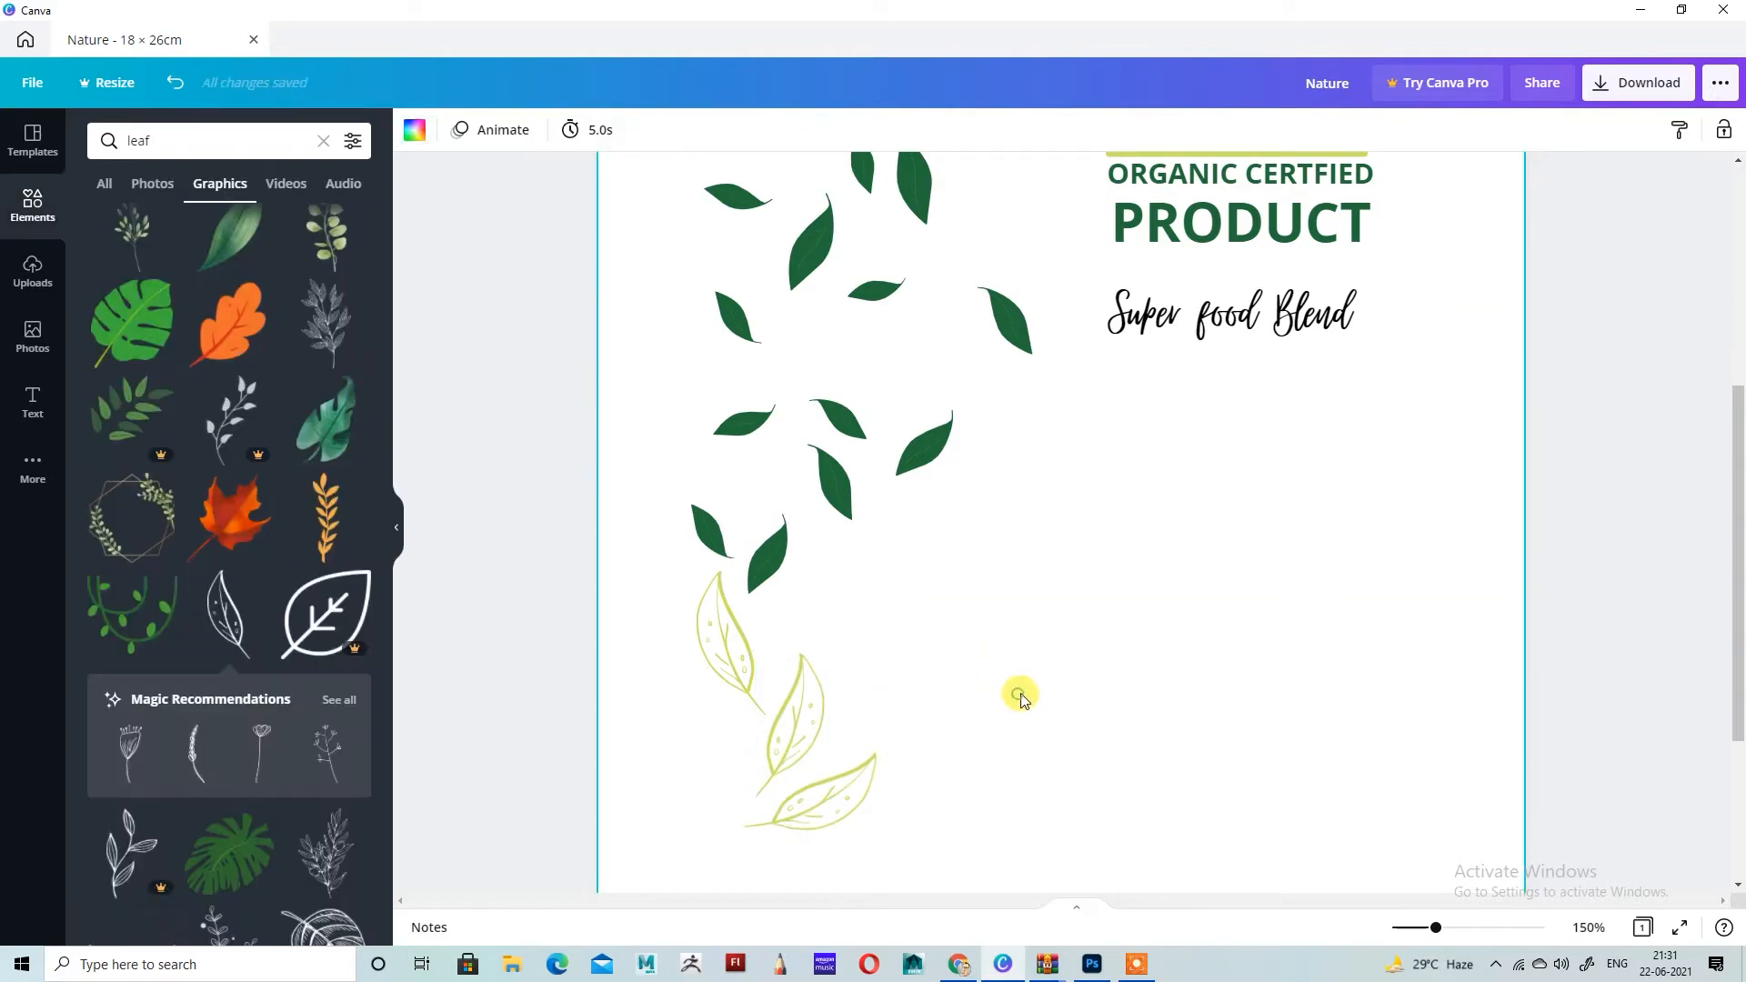
scroll(1023, 687, "up", 2)
scroll(1023, 690, "down", 2)
left_click(791, 730)
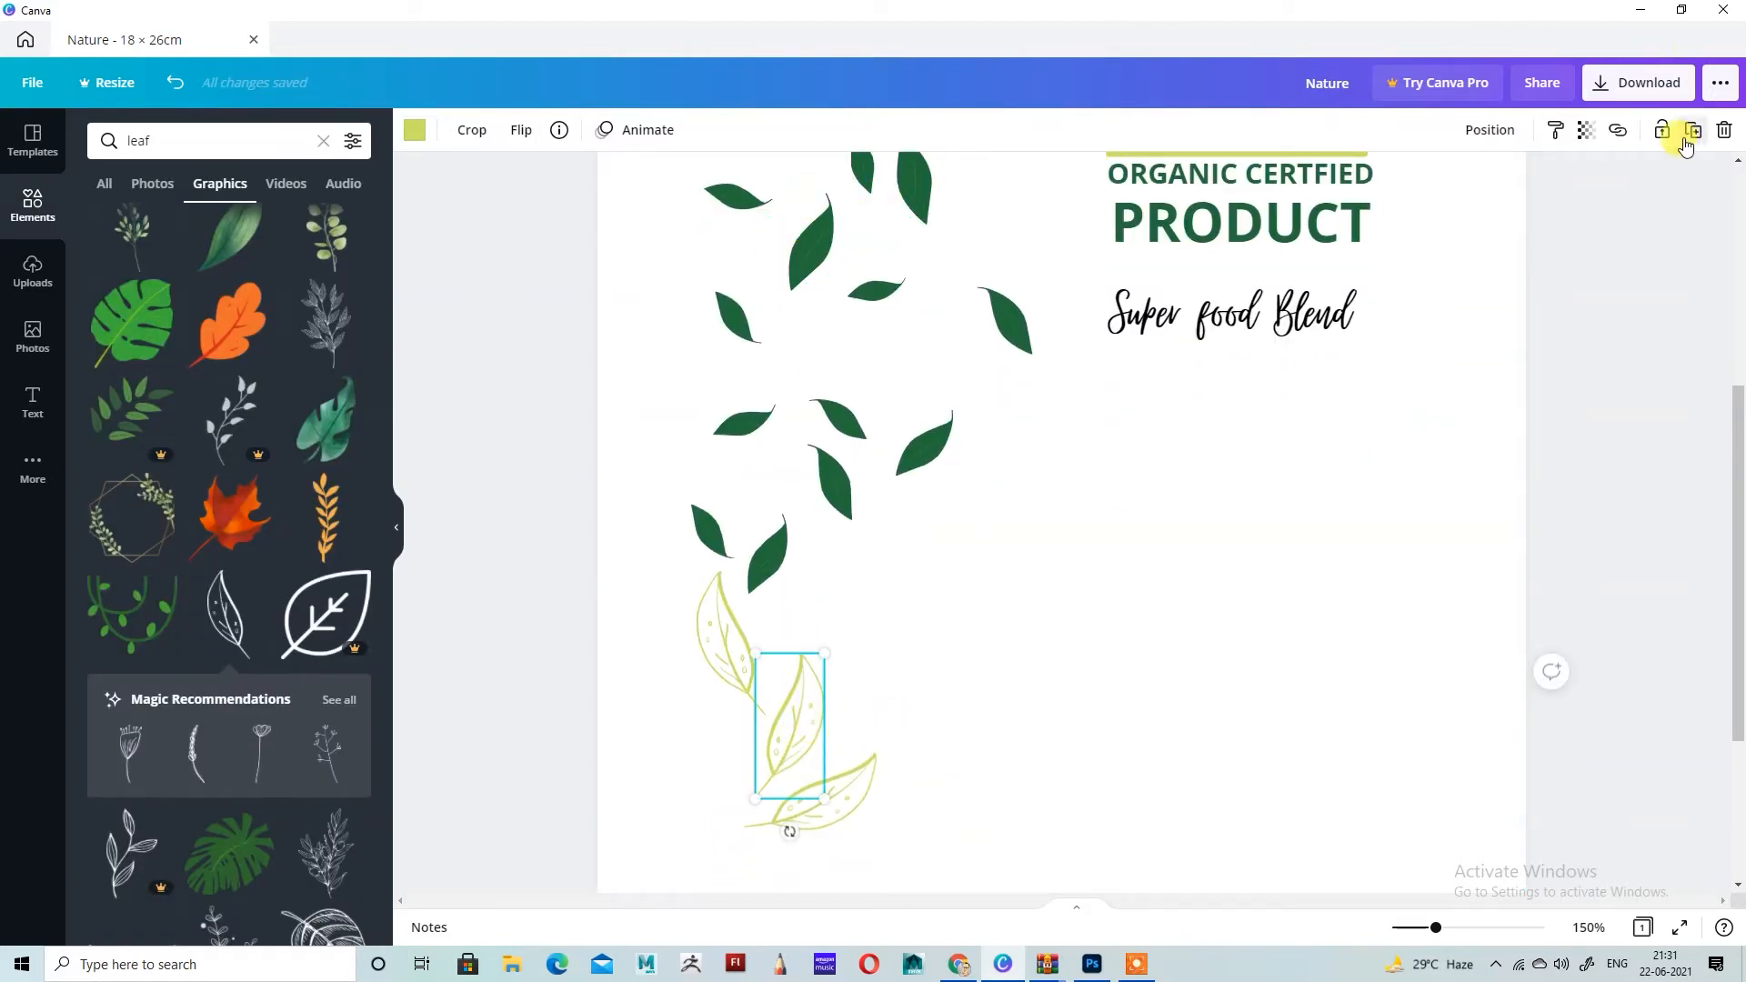
left_click(1693, 130)
left_click_drag(824, 739, 721, 748)
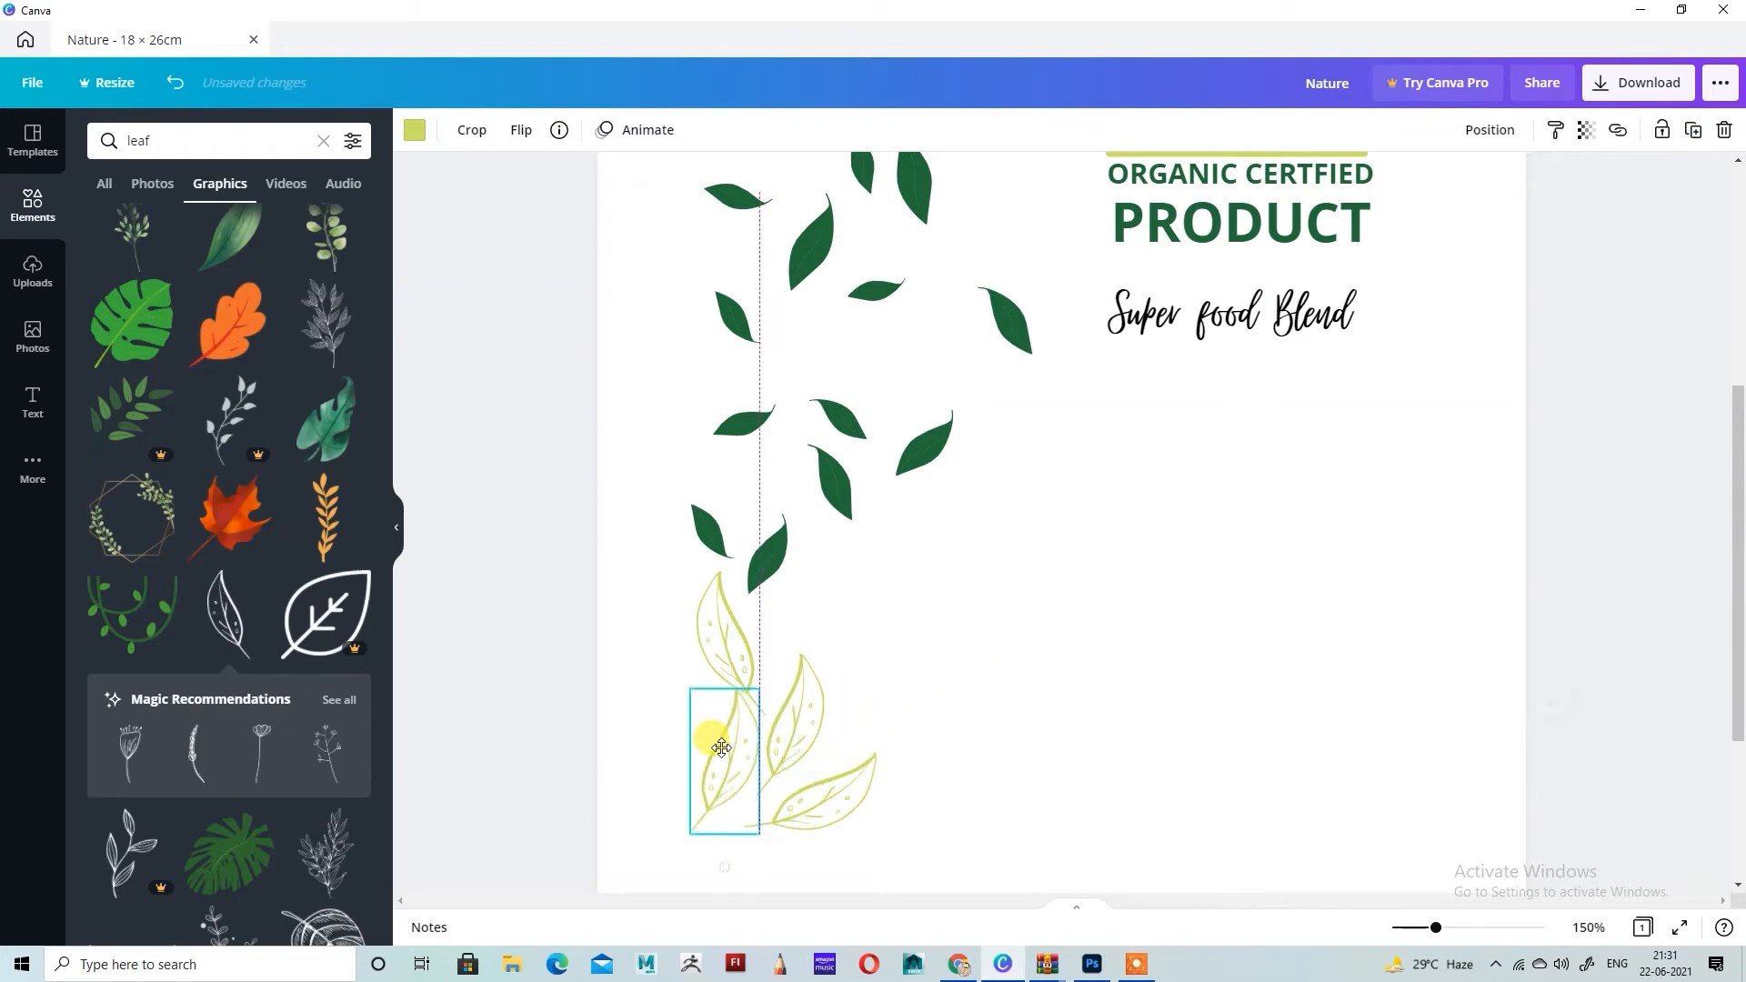
left_click(521, 130)
left_click(564, 178)
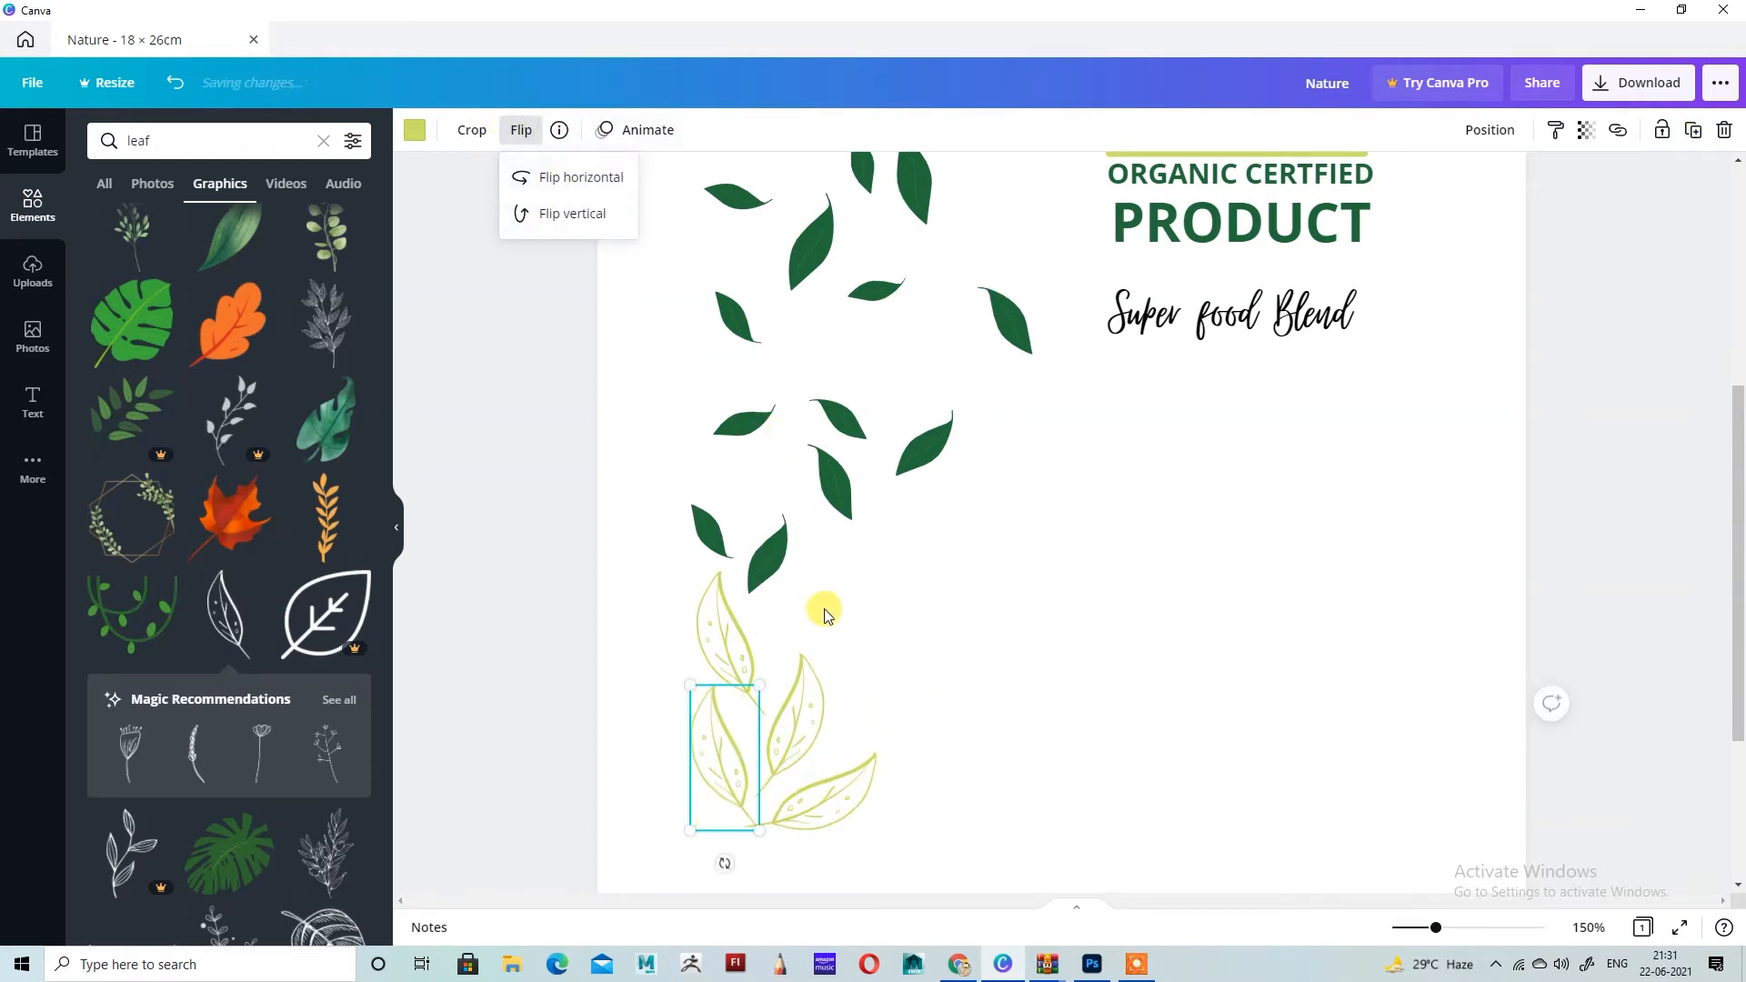
left_click_drag(726, 762, 710, 816)
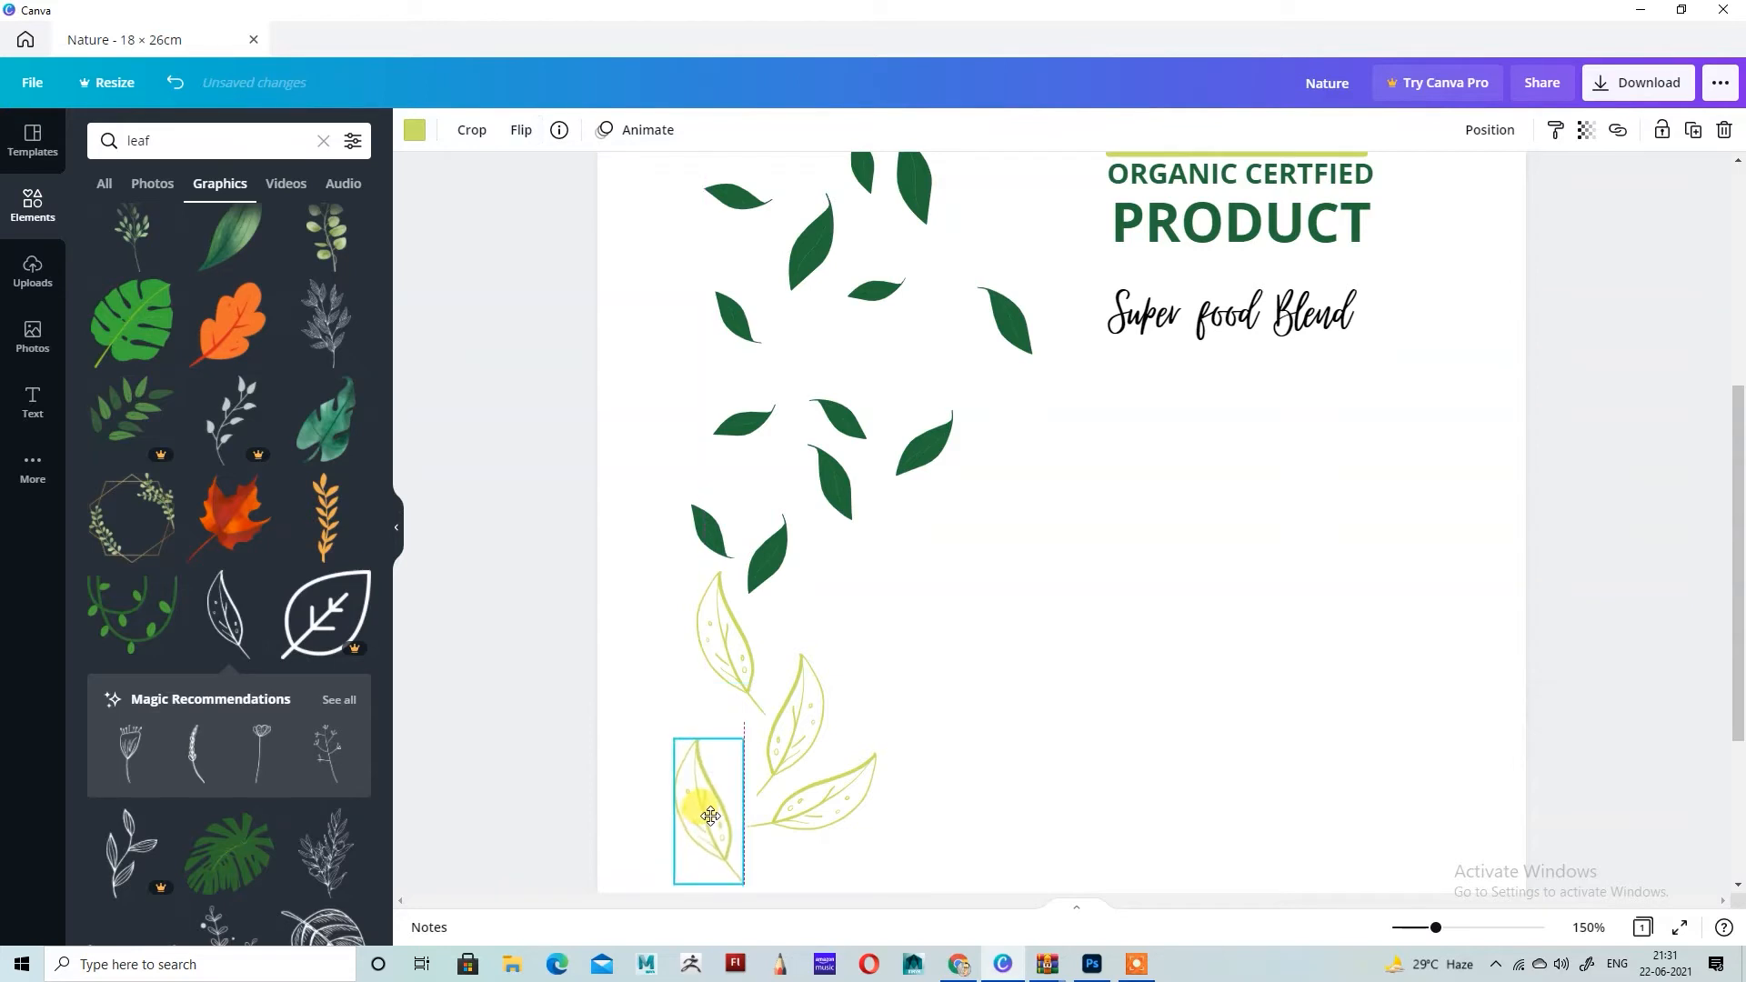
left_click(1099, 643)
scroll(1111, 636, "up", 3)
scroll(1115, 640, "down", 4)
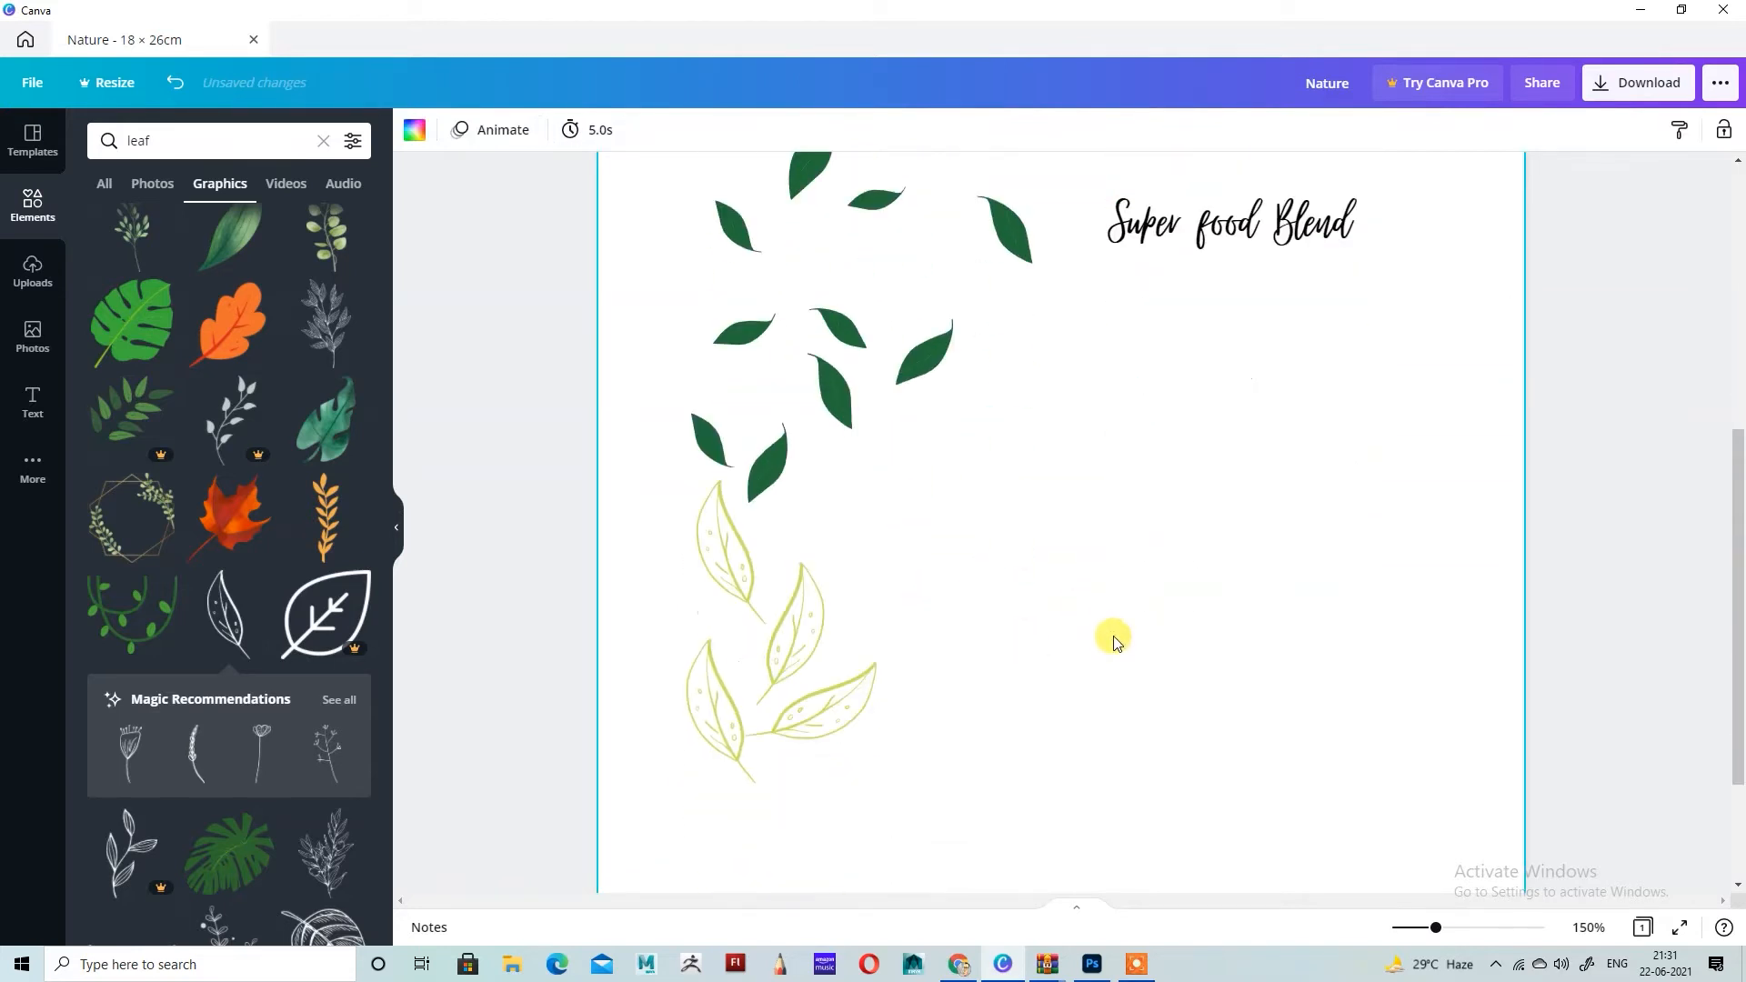
Step: Search the element library for "square"
left_click(182, 143)
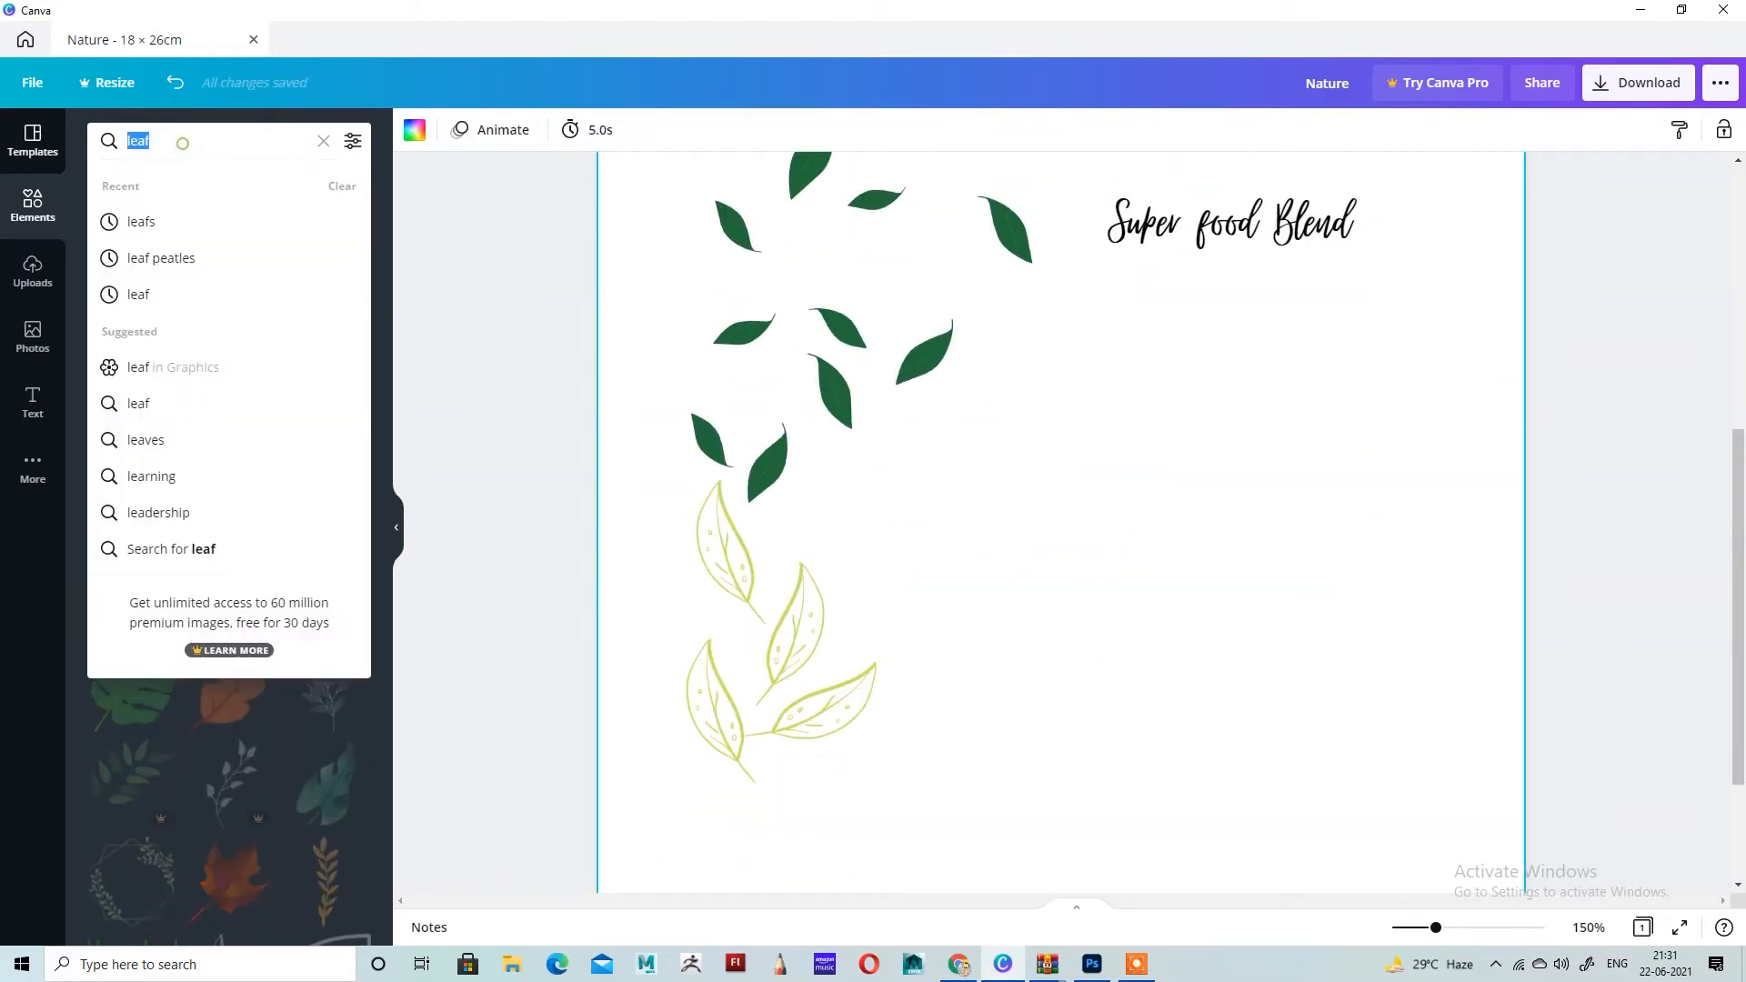
type("square")
key("Return")
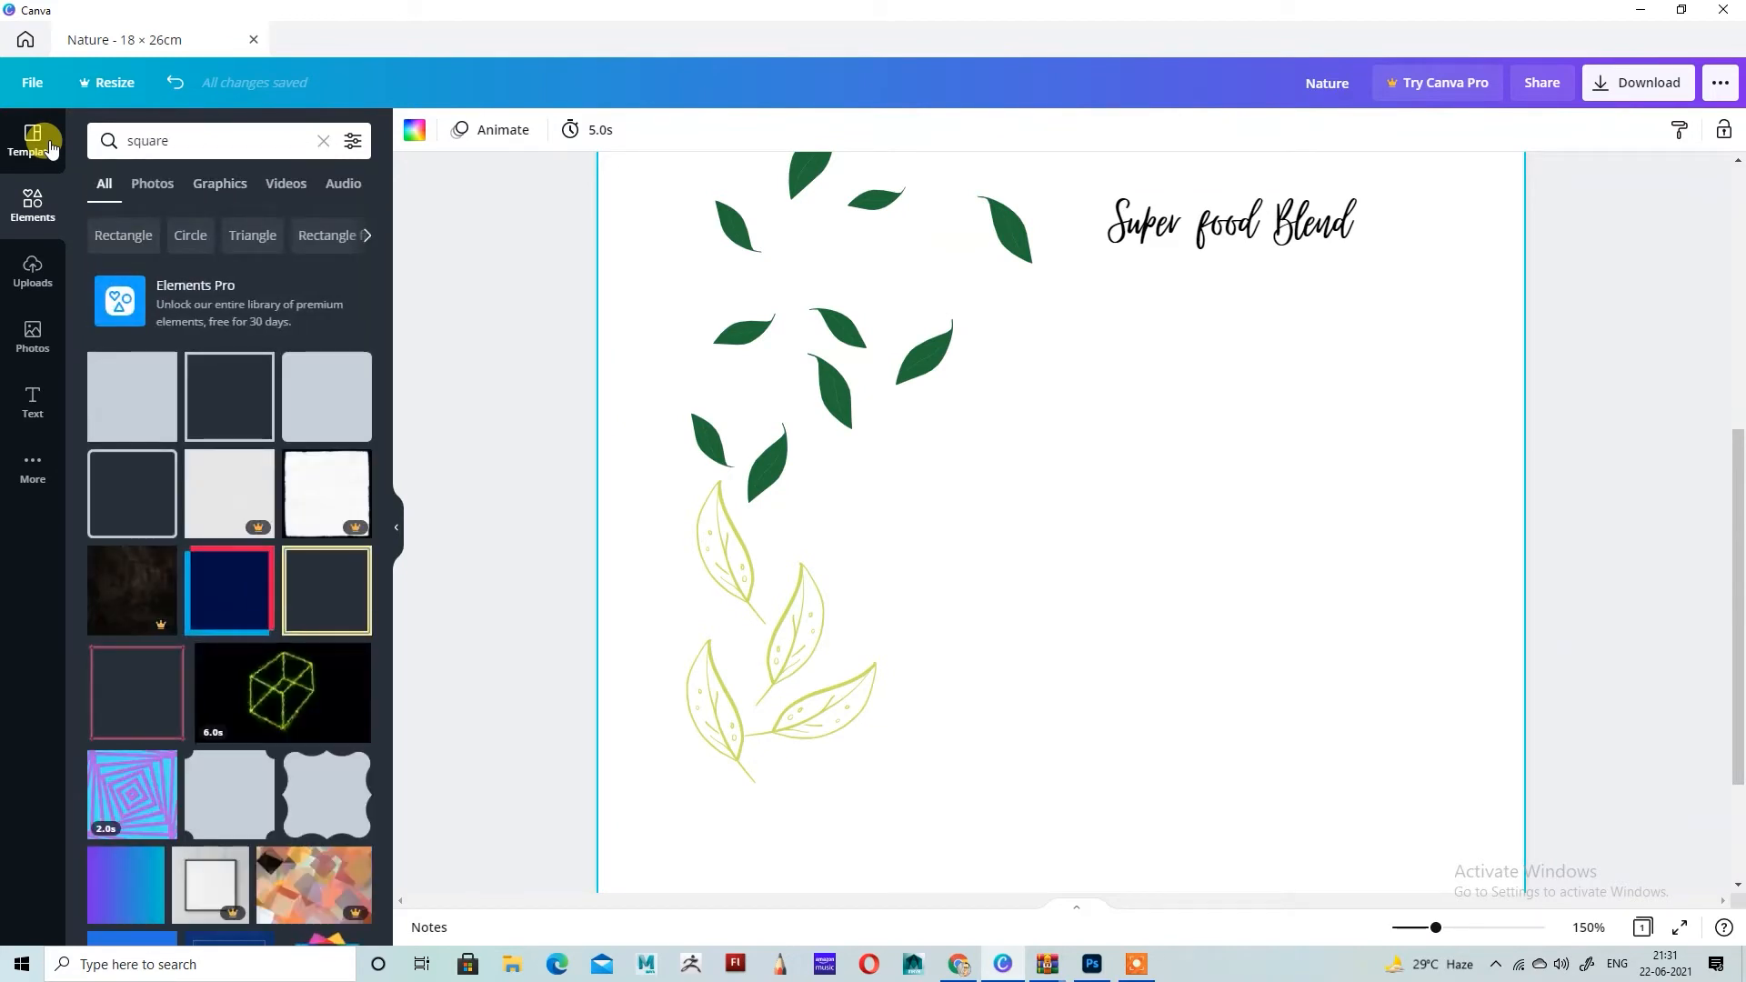
Step: Enlarge the logo, product text and tagline together to about 6.6 × 10.6 cm and position the block slightly farther right
scroll(1173, 249, "up", 5)
left_click_drag(1096, 241, 1510, 816)
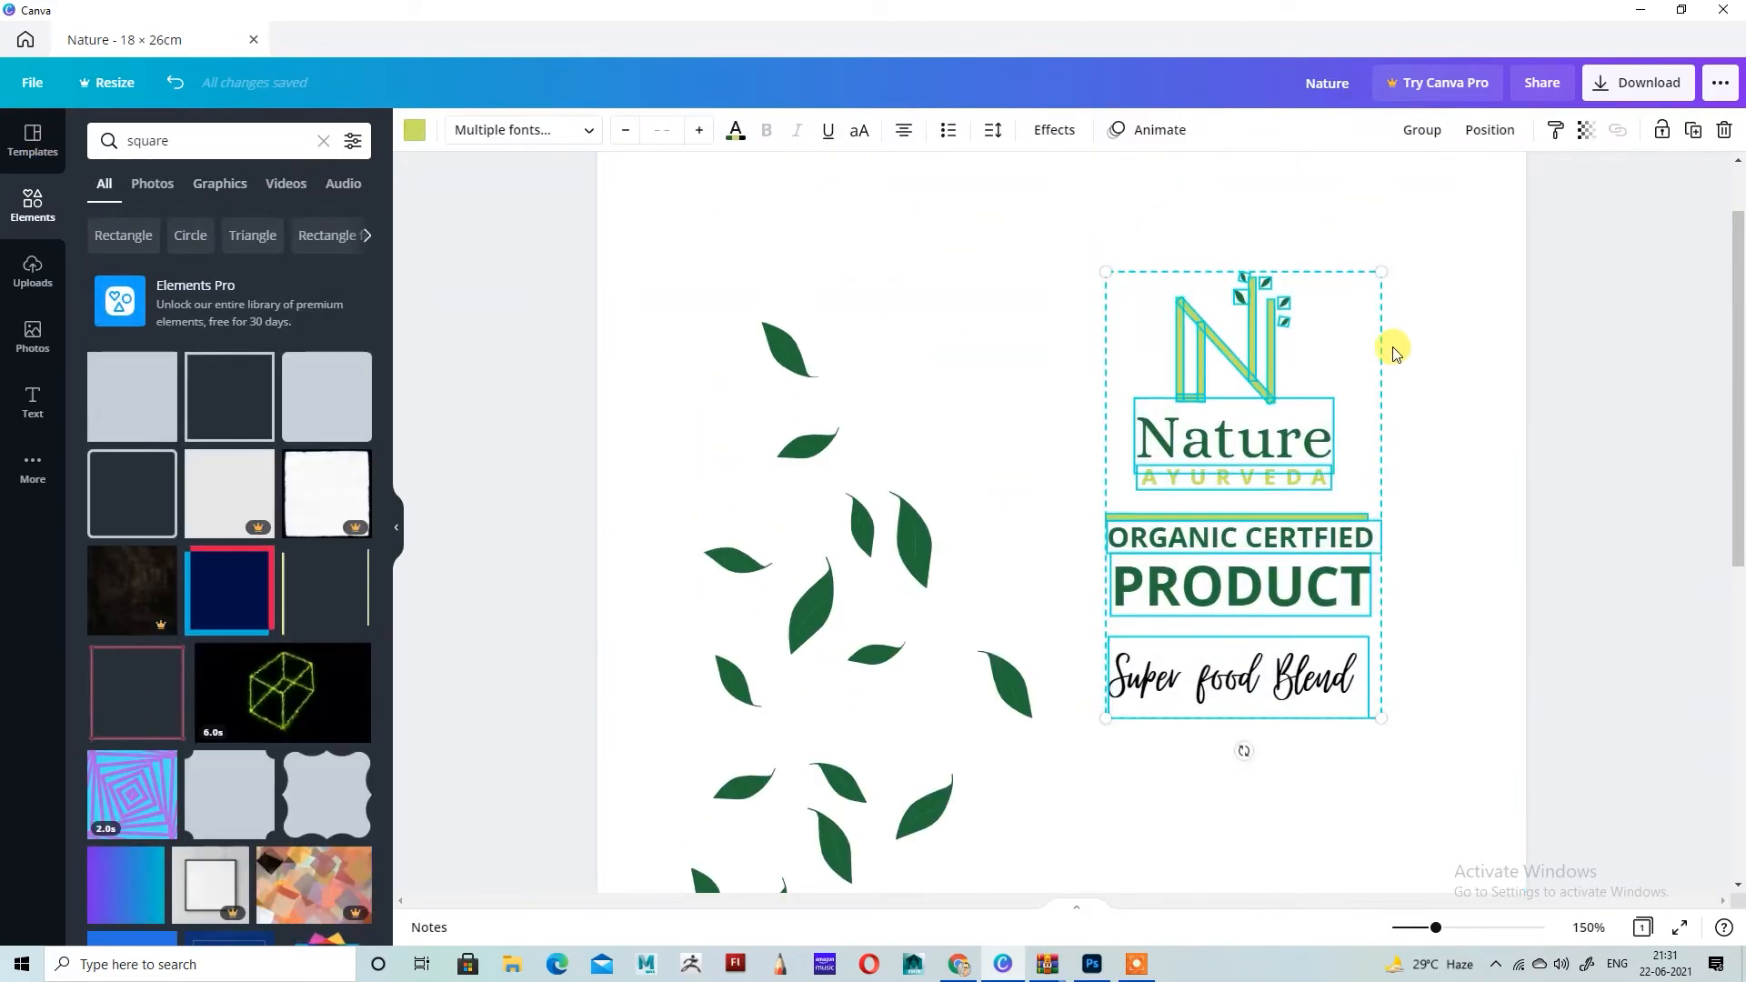
left_click_drag(1377, 259, 1444, 244)
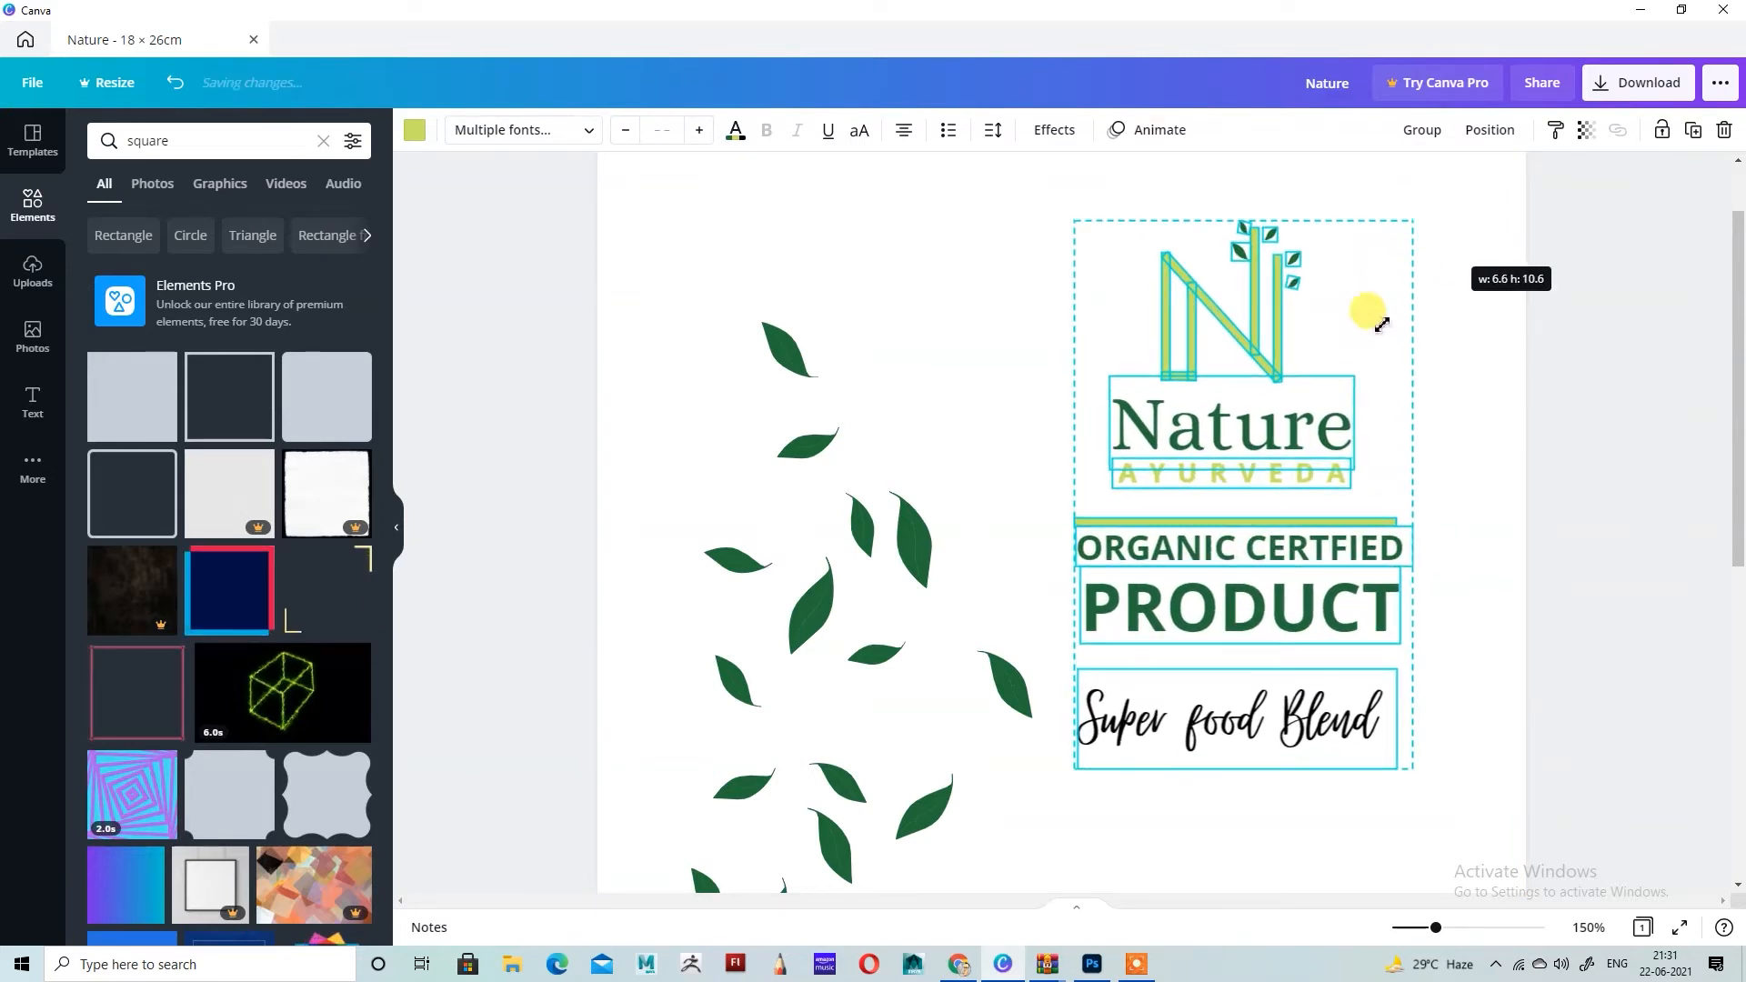
scroll(1346, 428, "down", 4)
scroll(1359, 427, "down", 1)
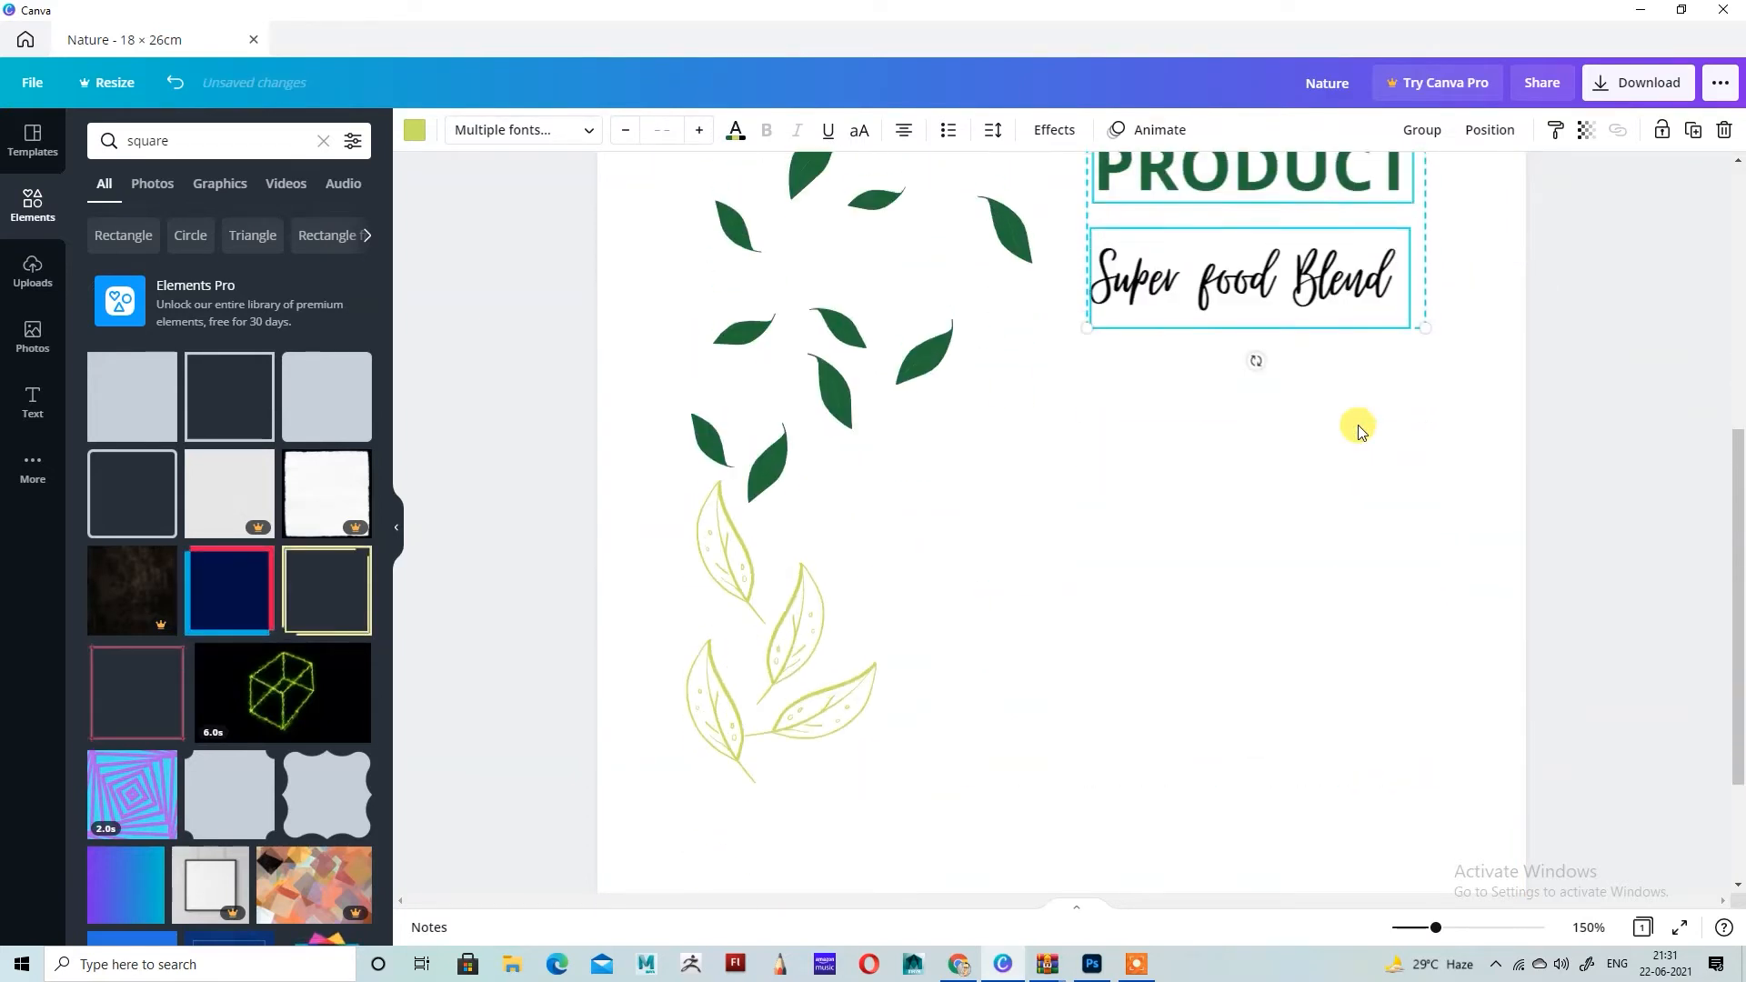
scroll(1344, 530, "up", 3)
left_click(1344, 530)
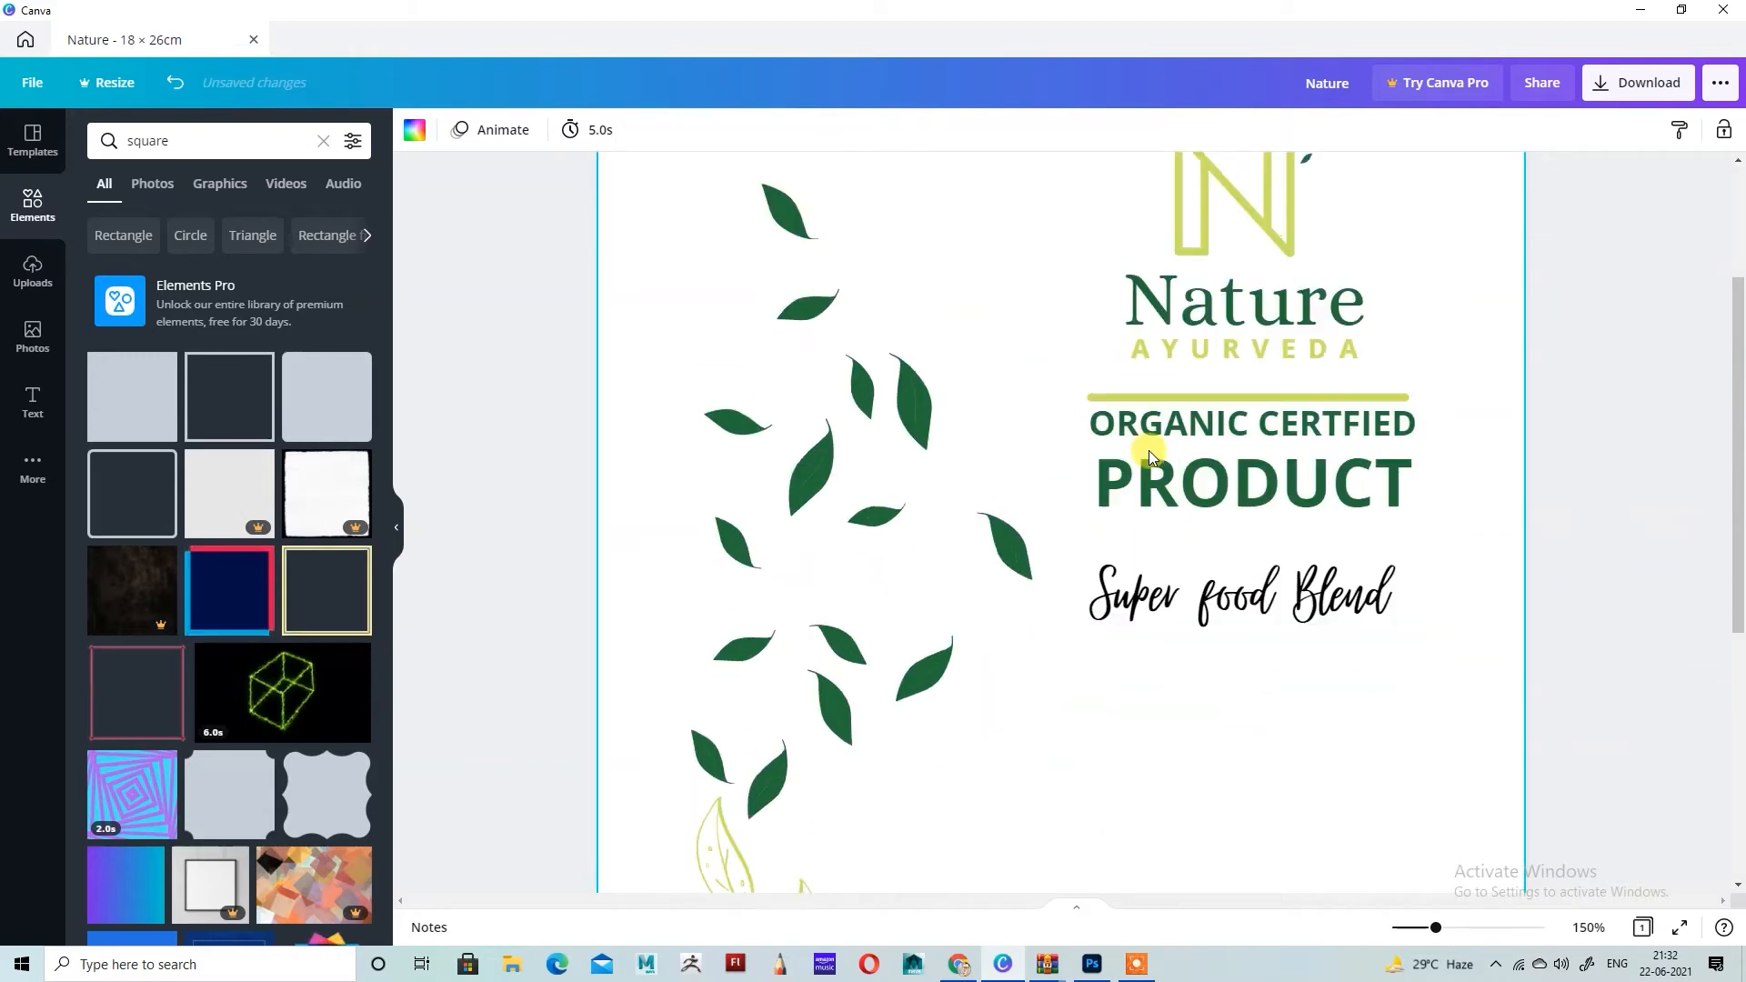
Step: Browse the square search results and narrow them to graphics to look for a suitable panel shape
scroll(1150, 455, "down", 4)
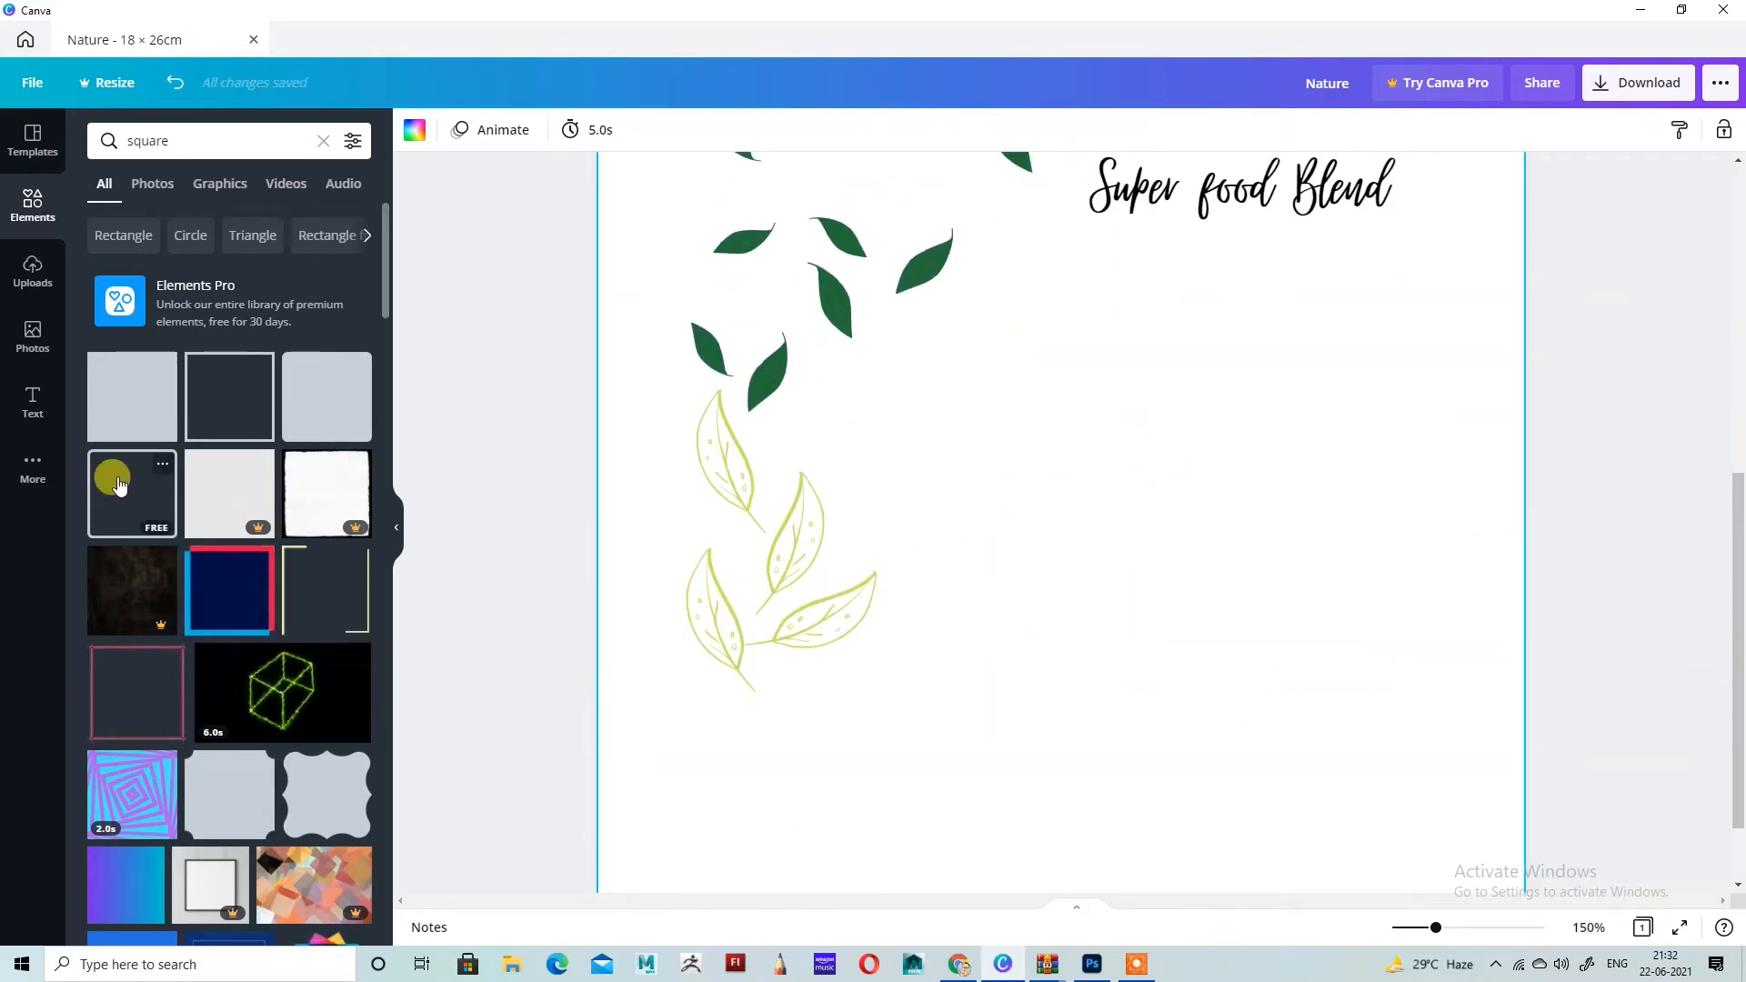
scroll(189, 659, "down", 6)
scroll(196, 662, "down", 12)
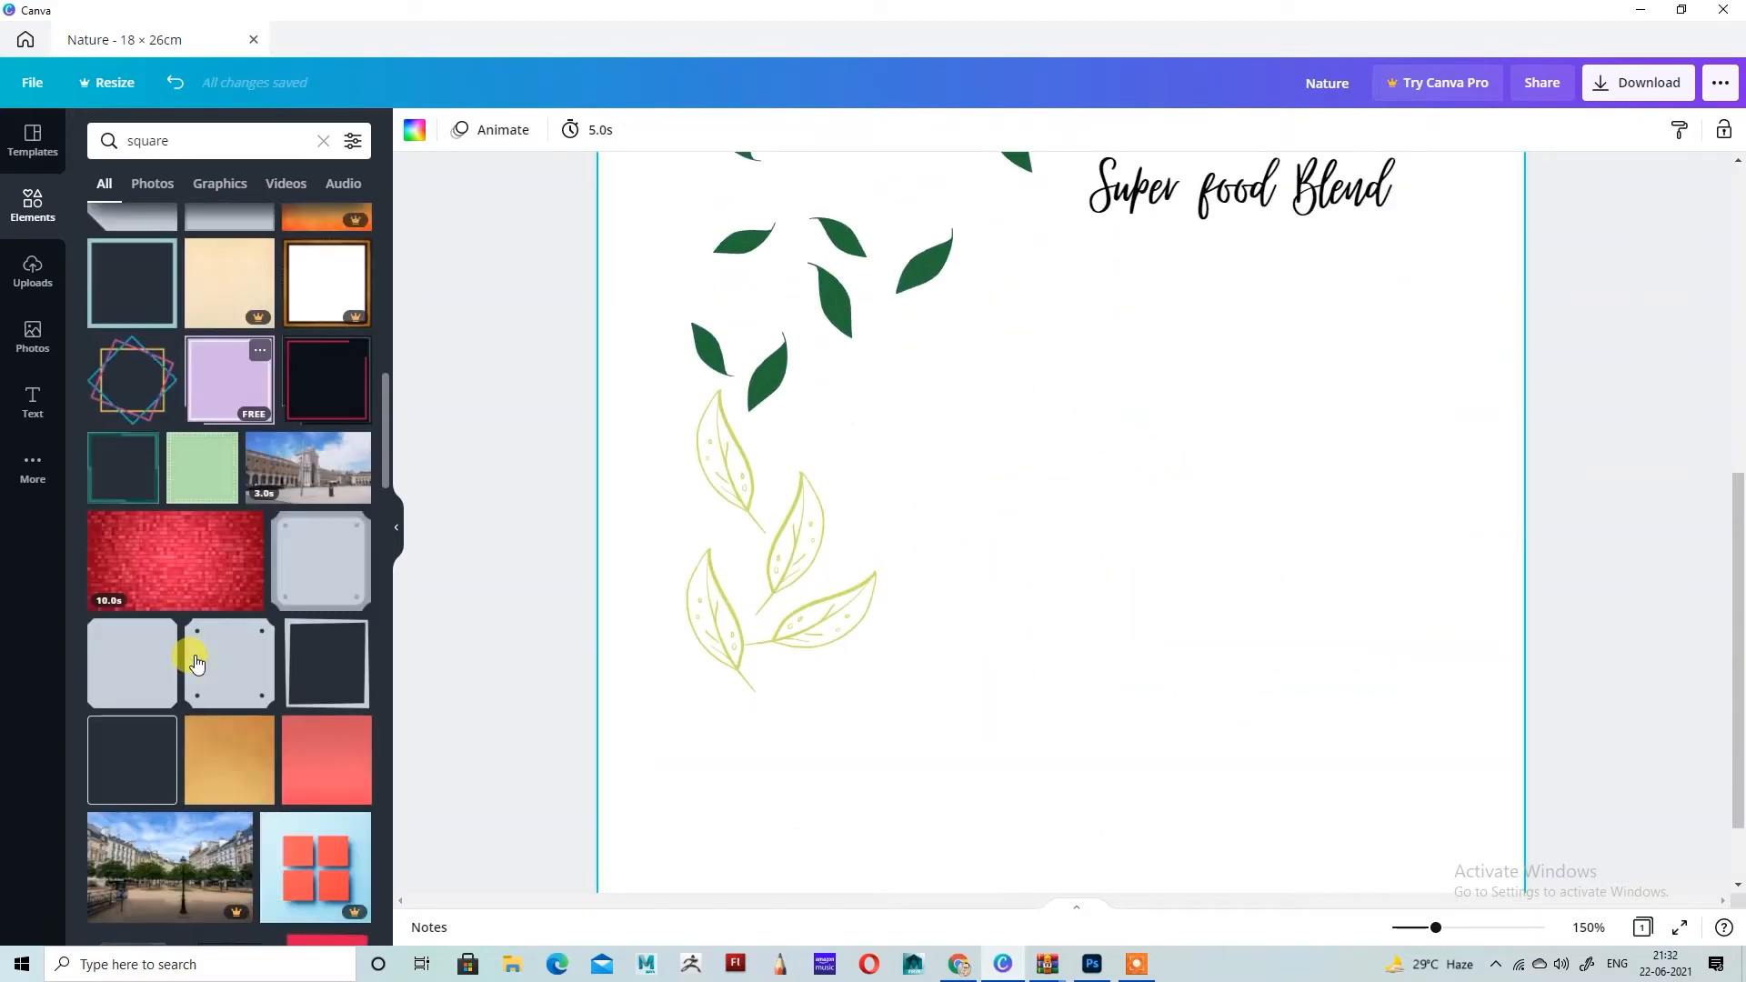
scroll(196, 662, "down", 15)
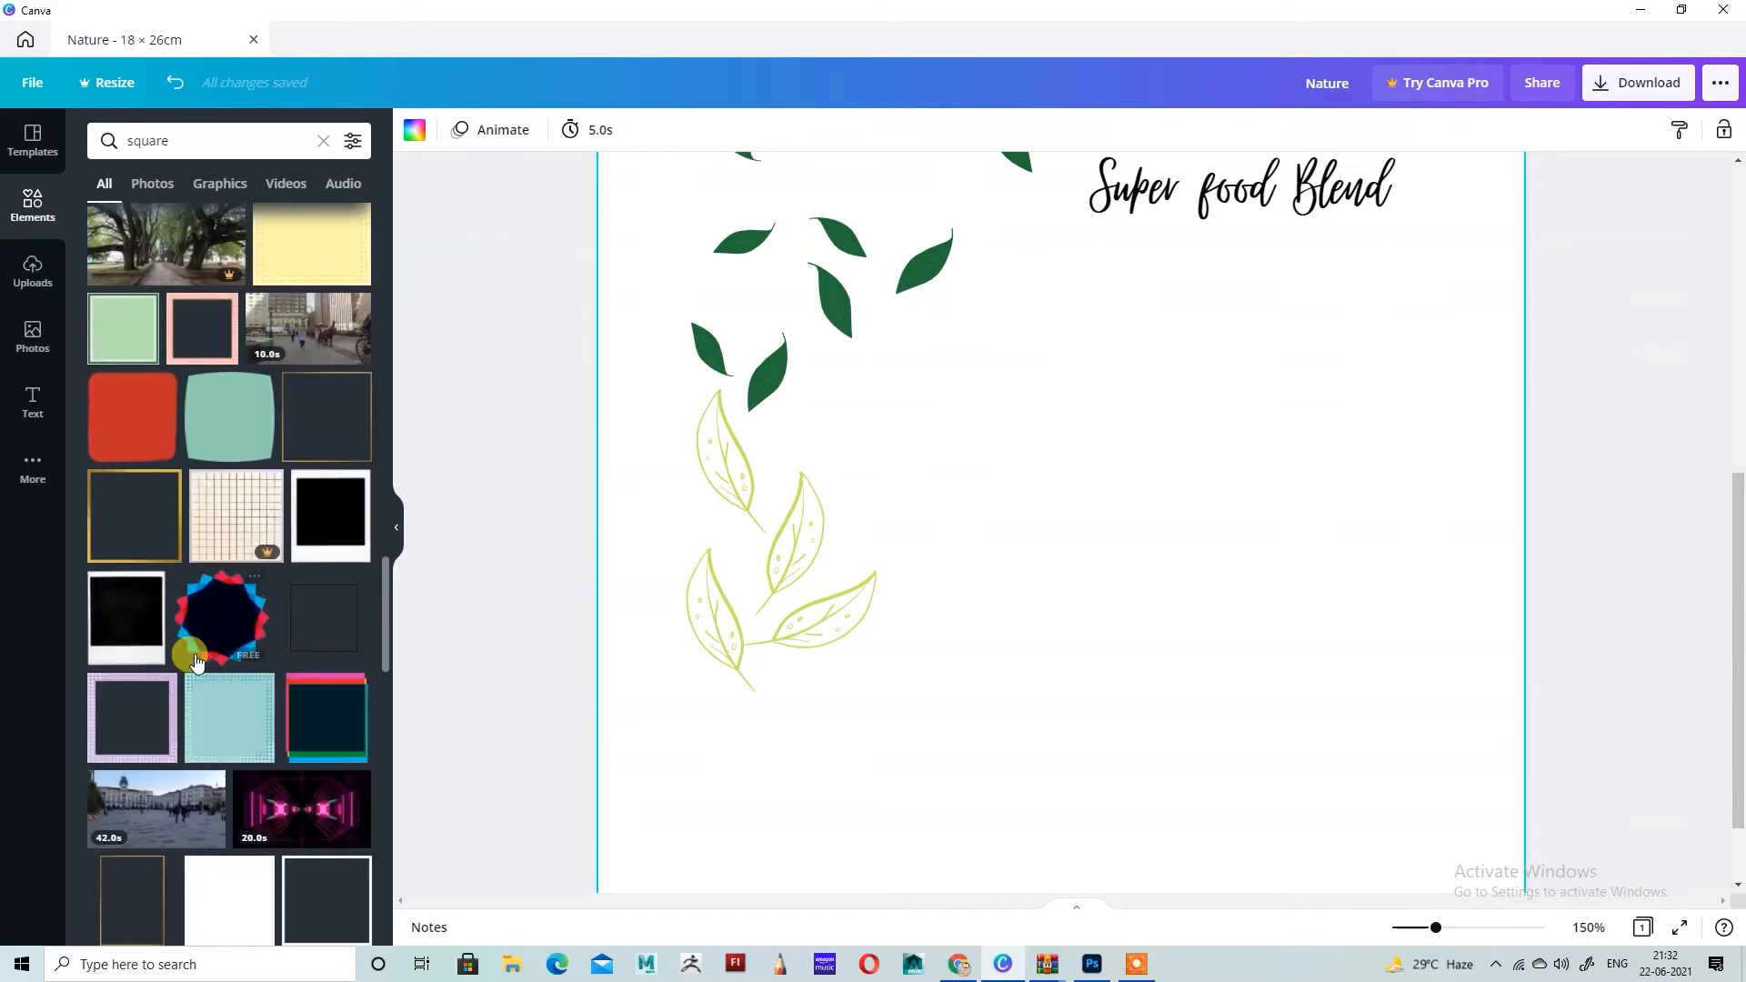
scroll(196, 662, "down", 15)
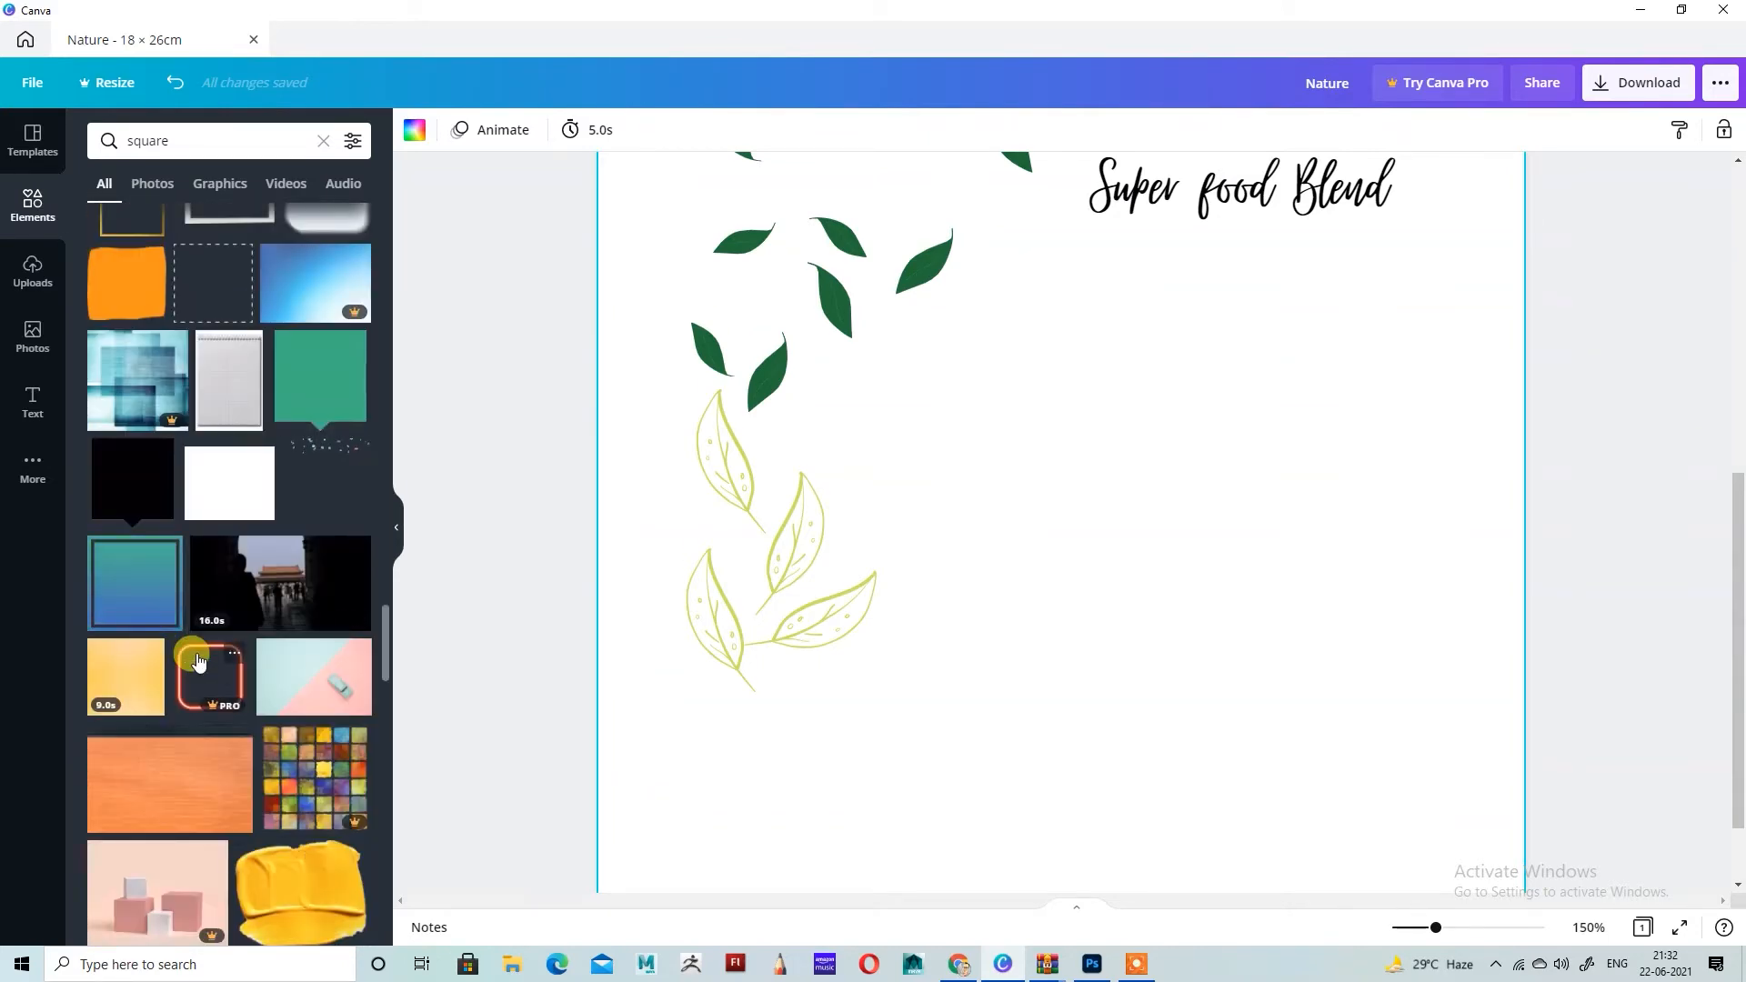
scroll(198, 661, "down", 12)
scroll(198, 661, "down", 10)
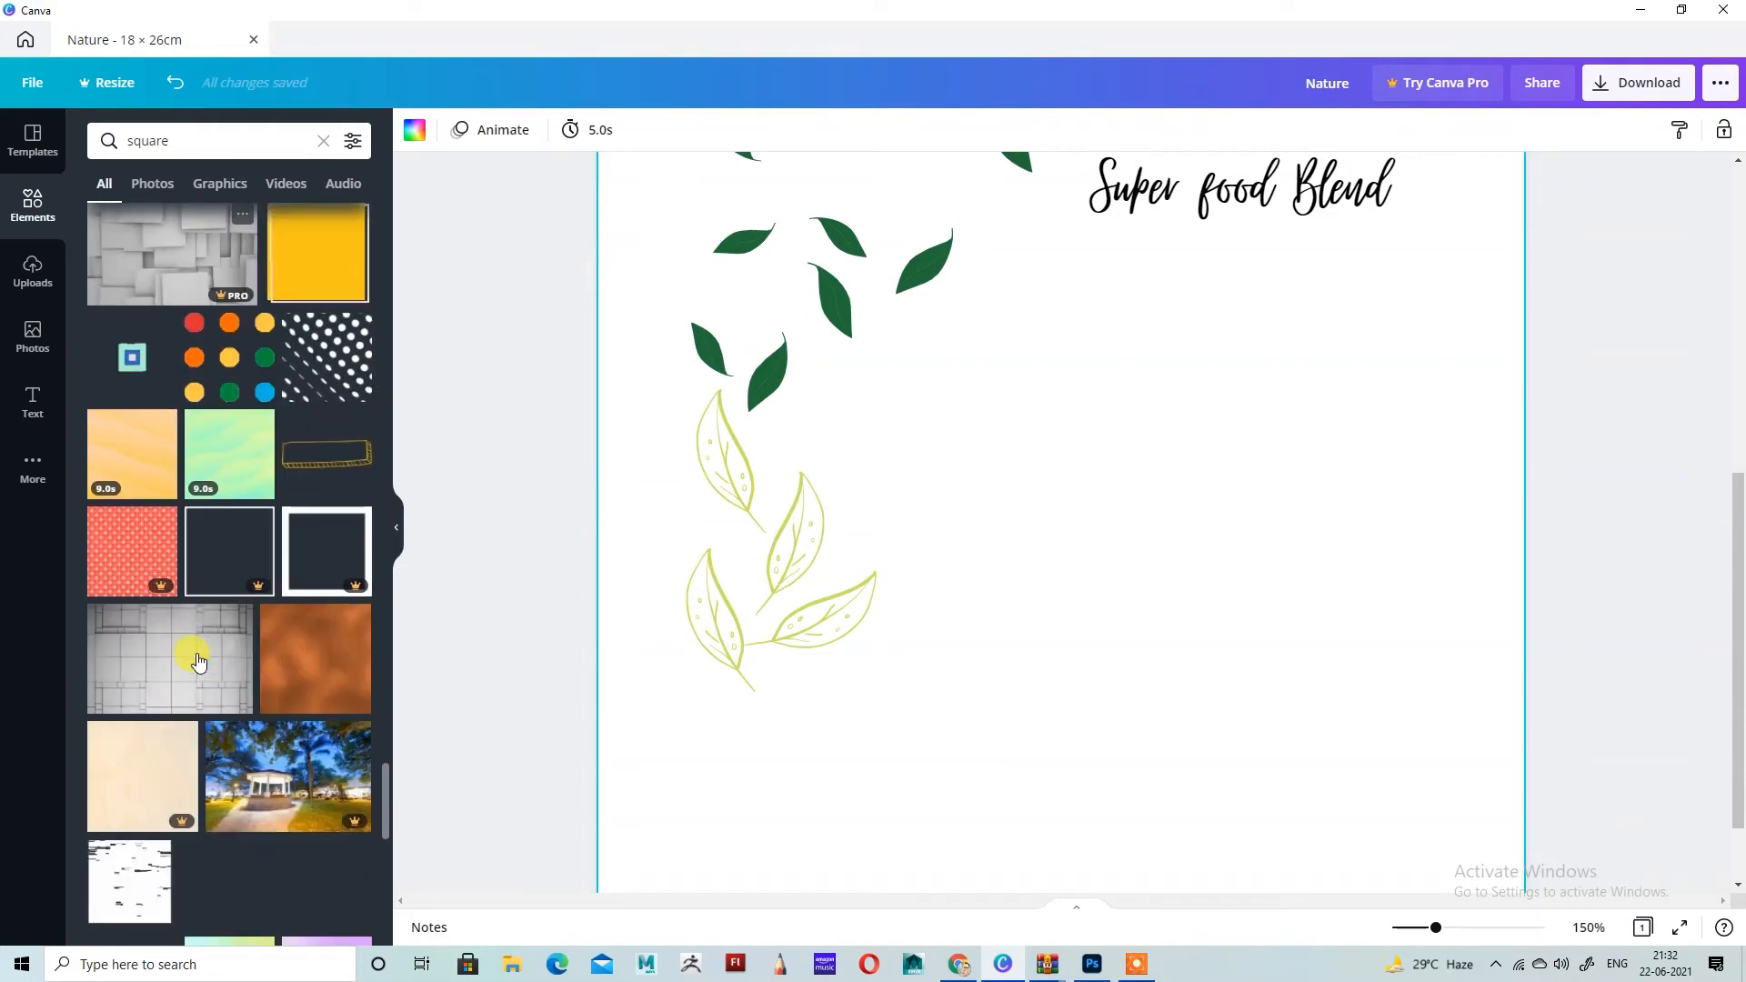
scroll(210, 610, "down", 10)
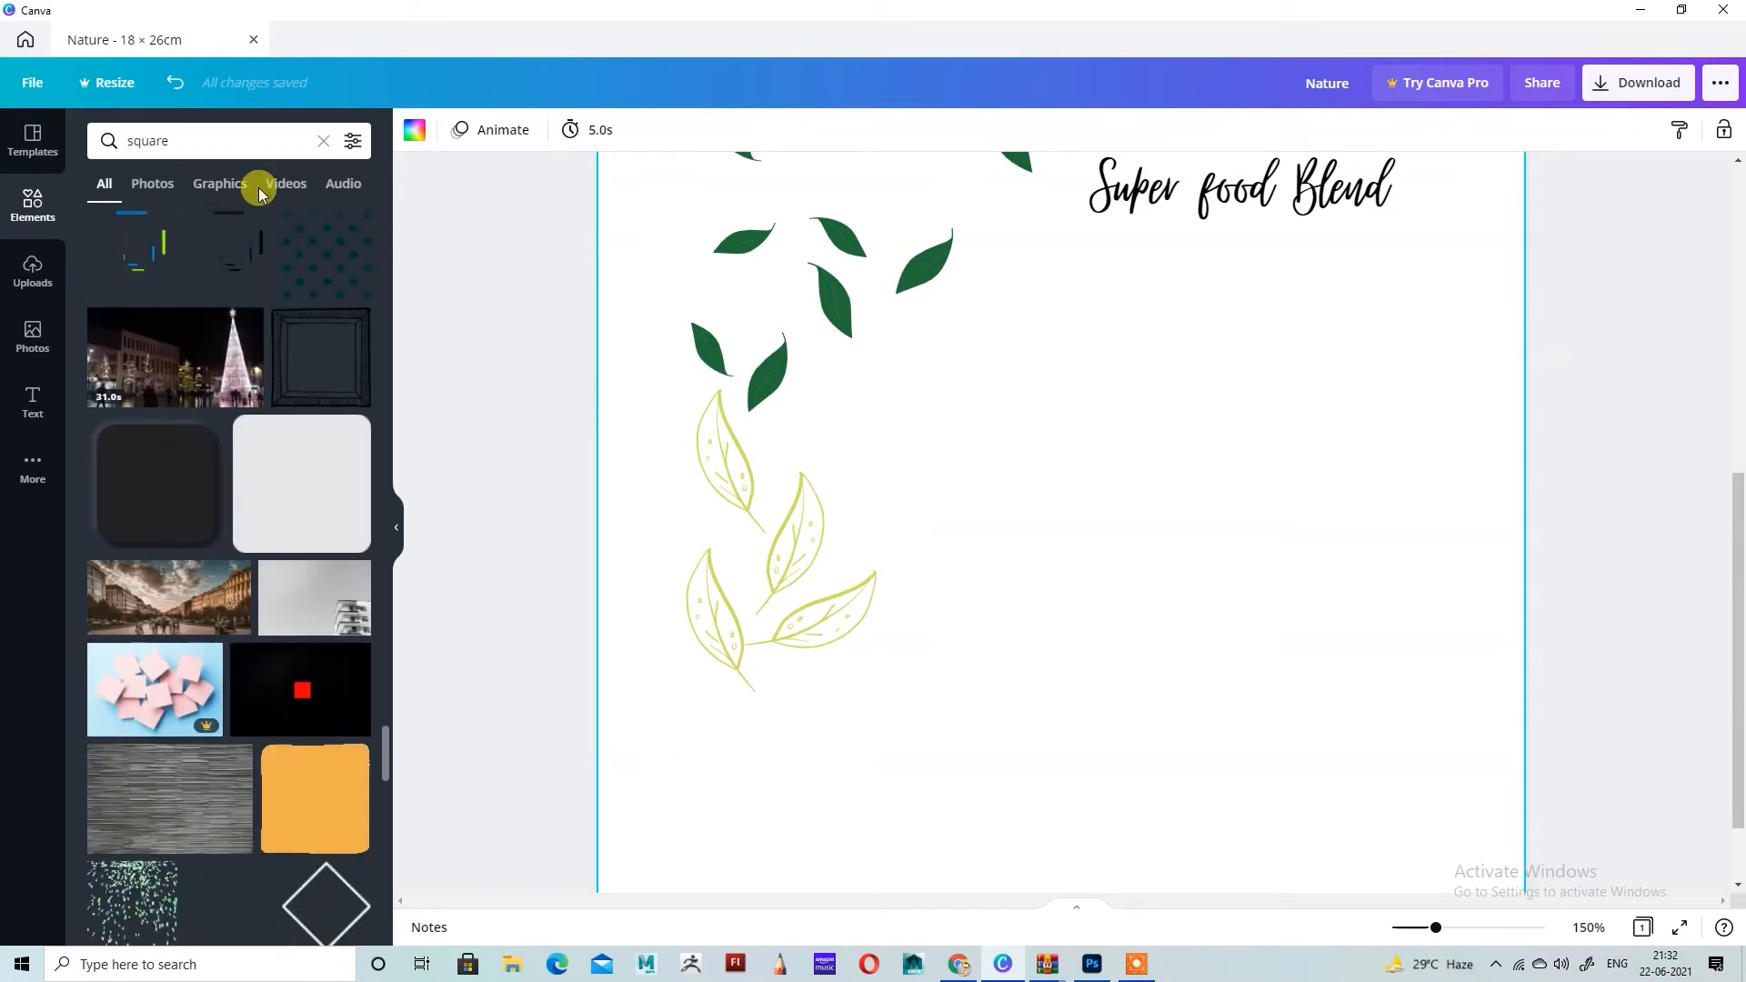
left_click(244, 184)
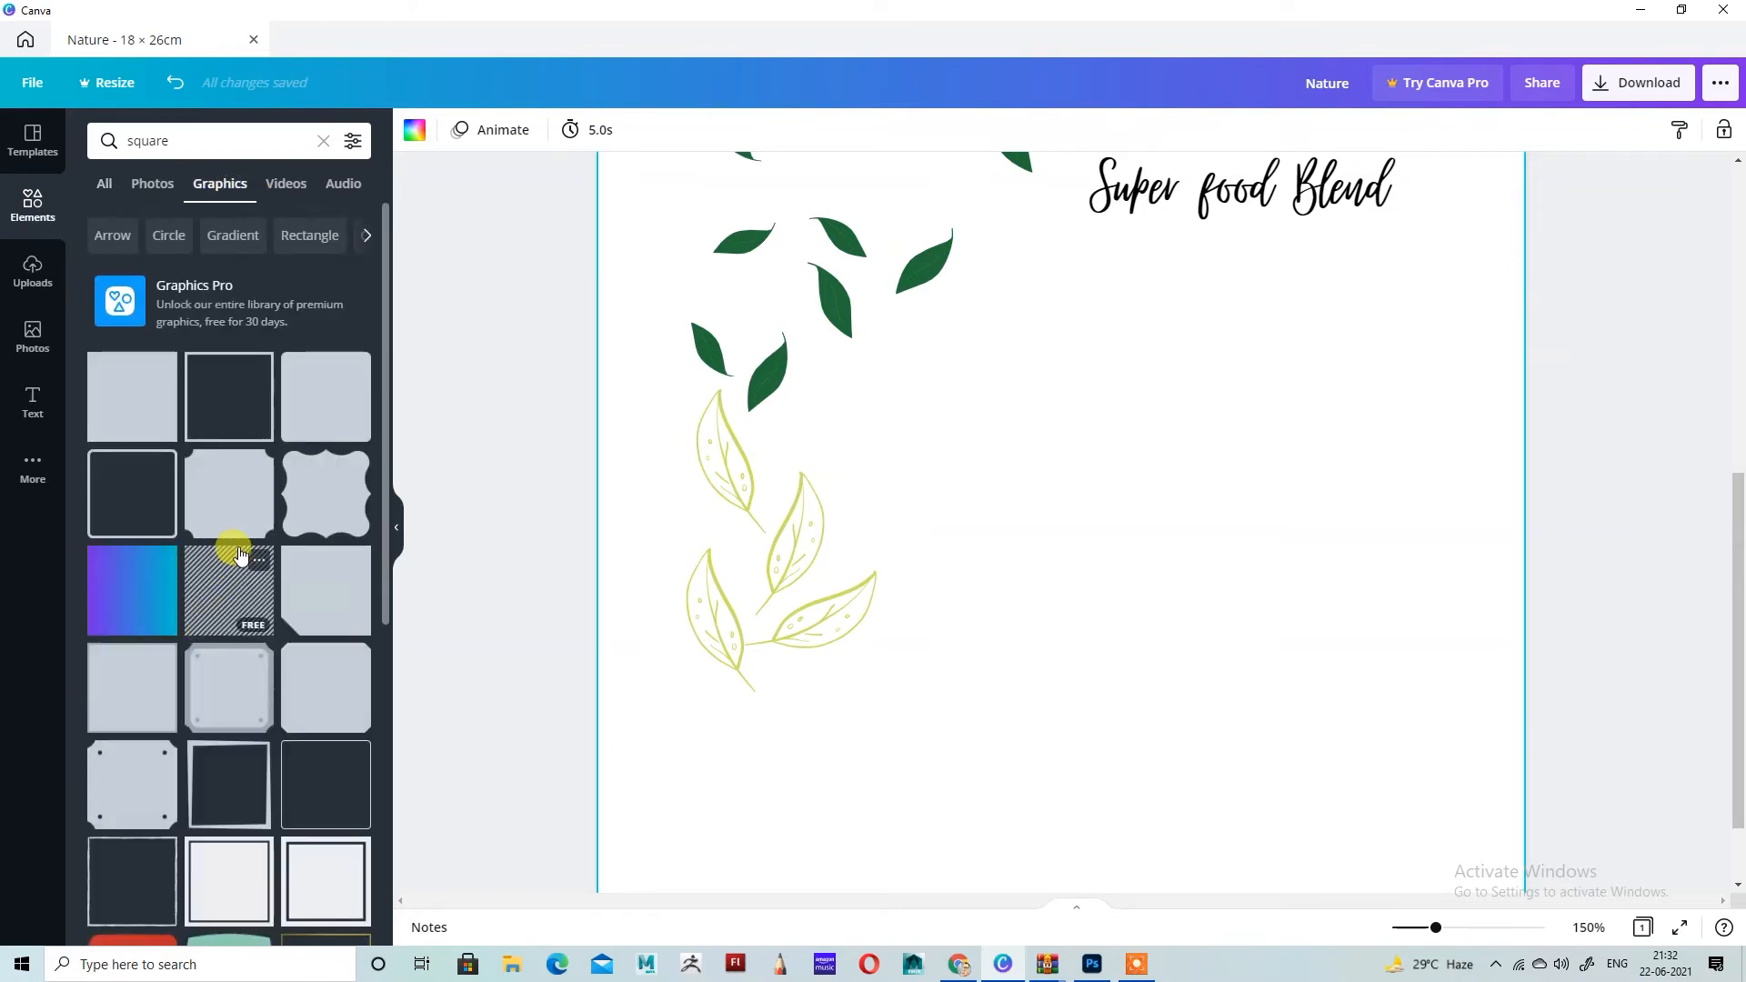
scroll(228, 537, "down", 6)
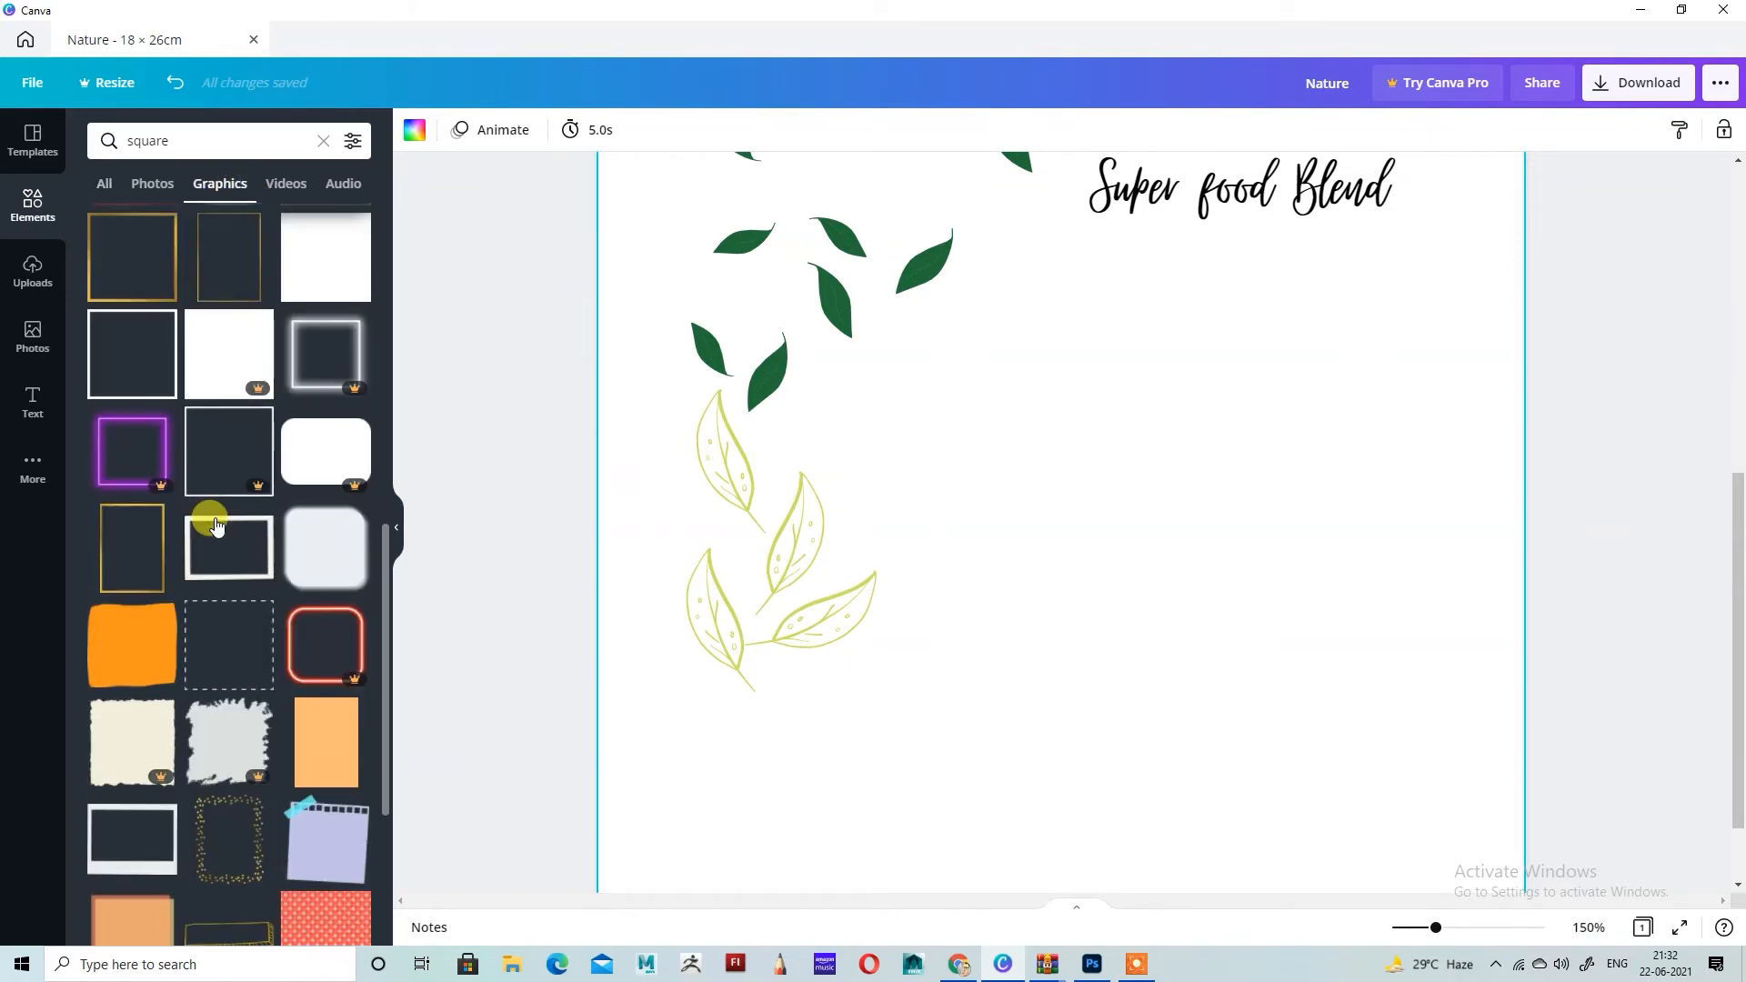
scroll(217, 525, "down", 10)
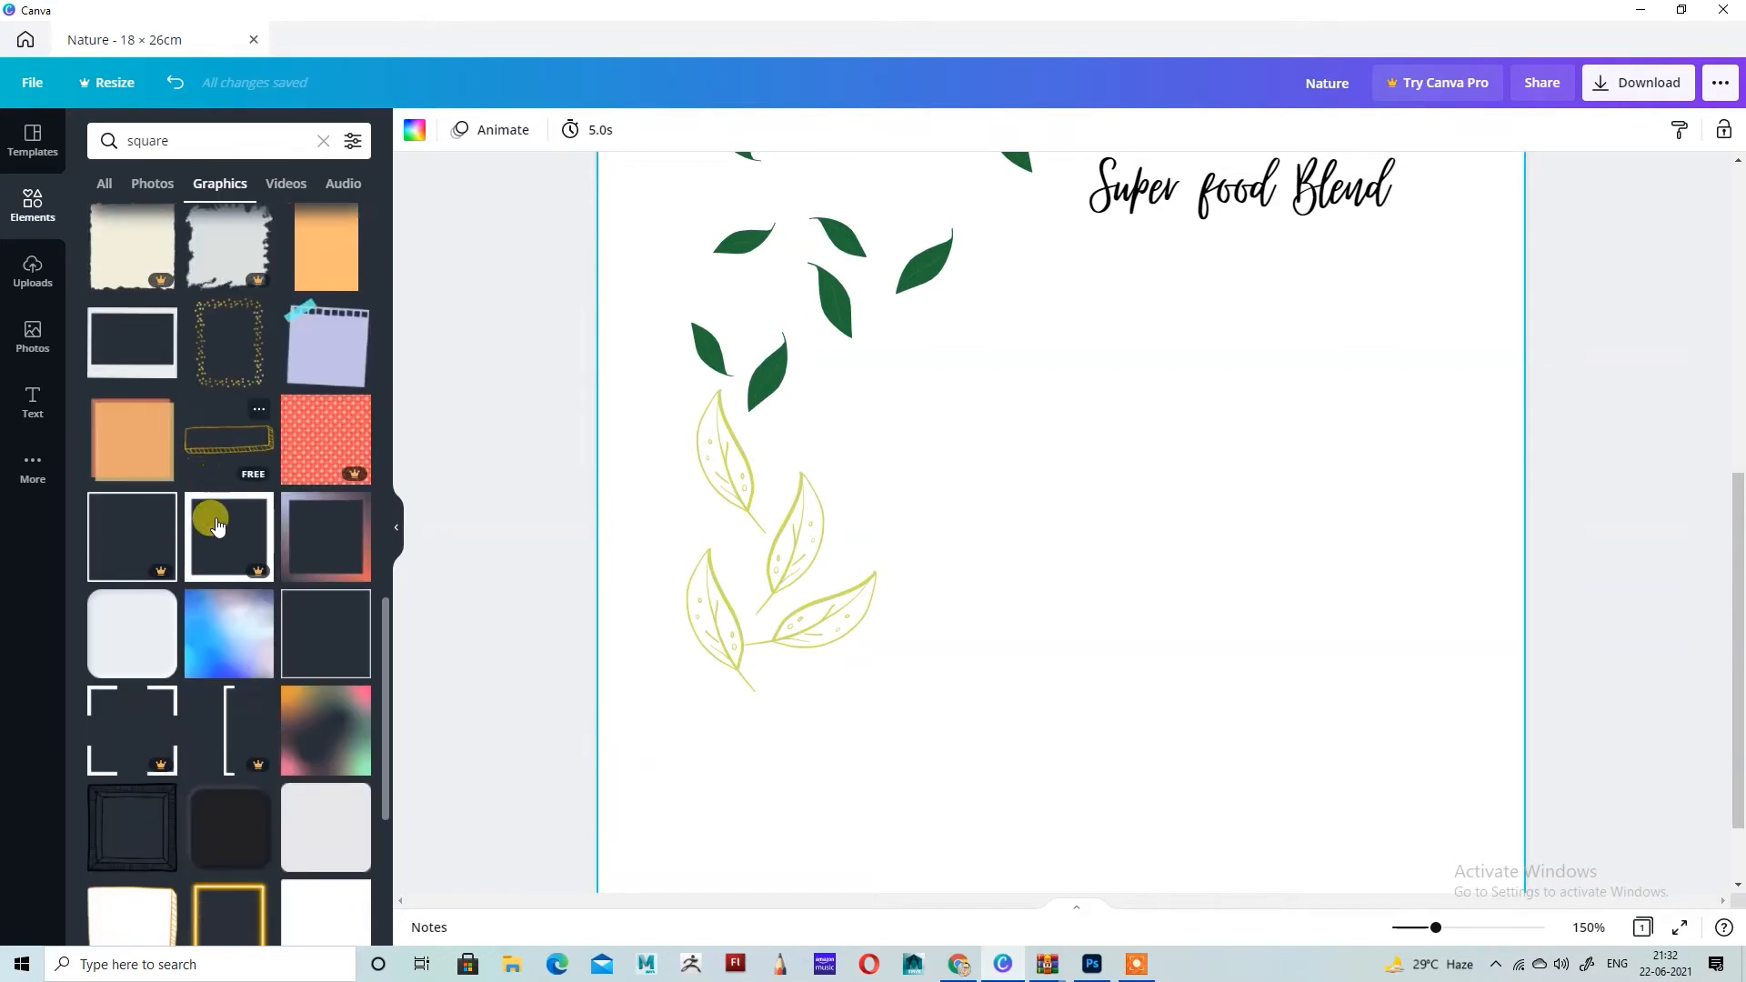
left_click(296, 512)
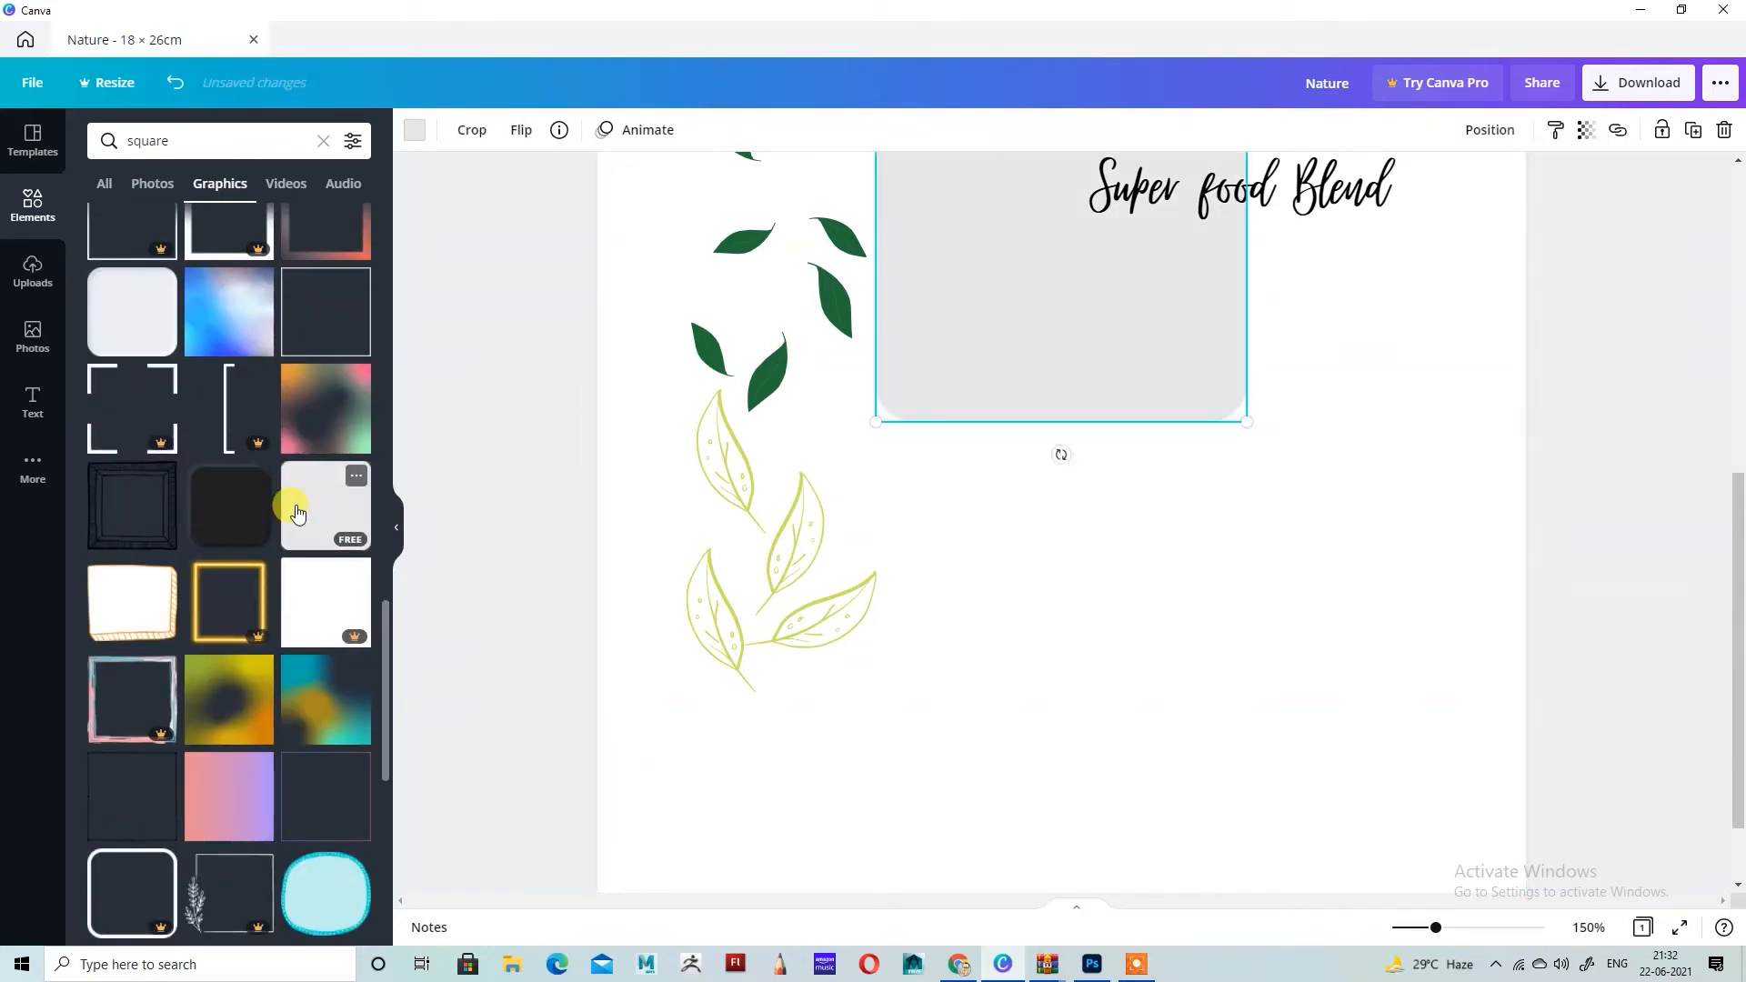
left_click_drag(1018, 413, 1211, 702)
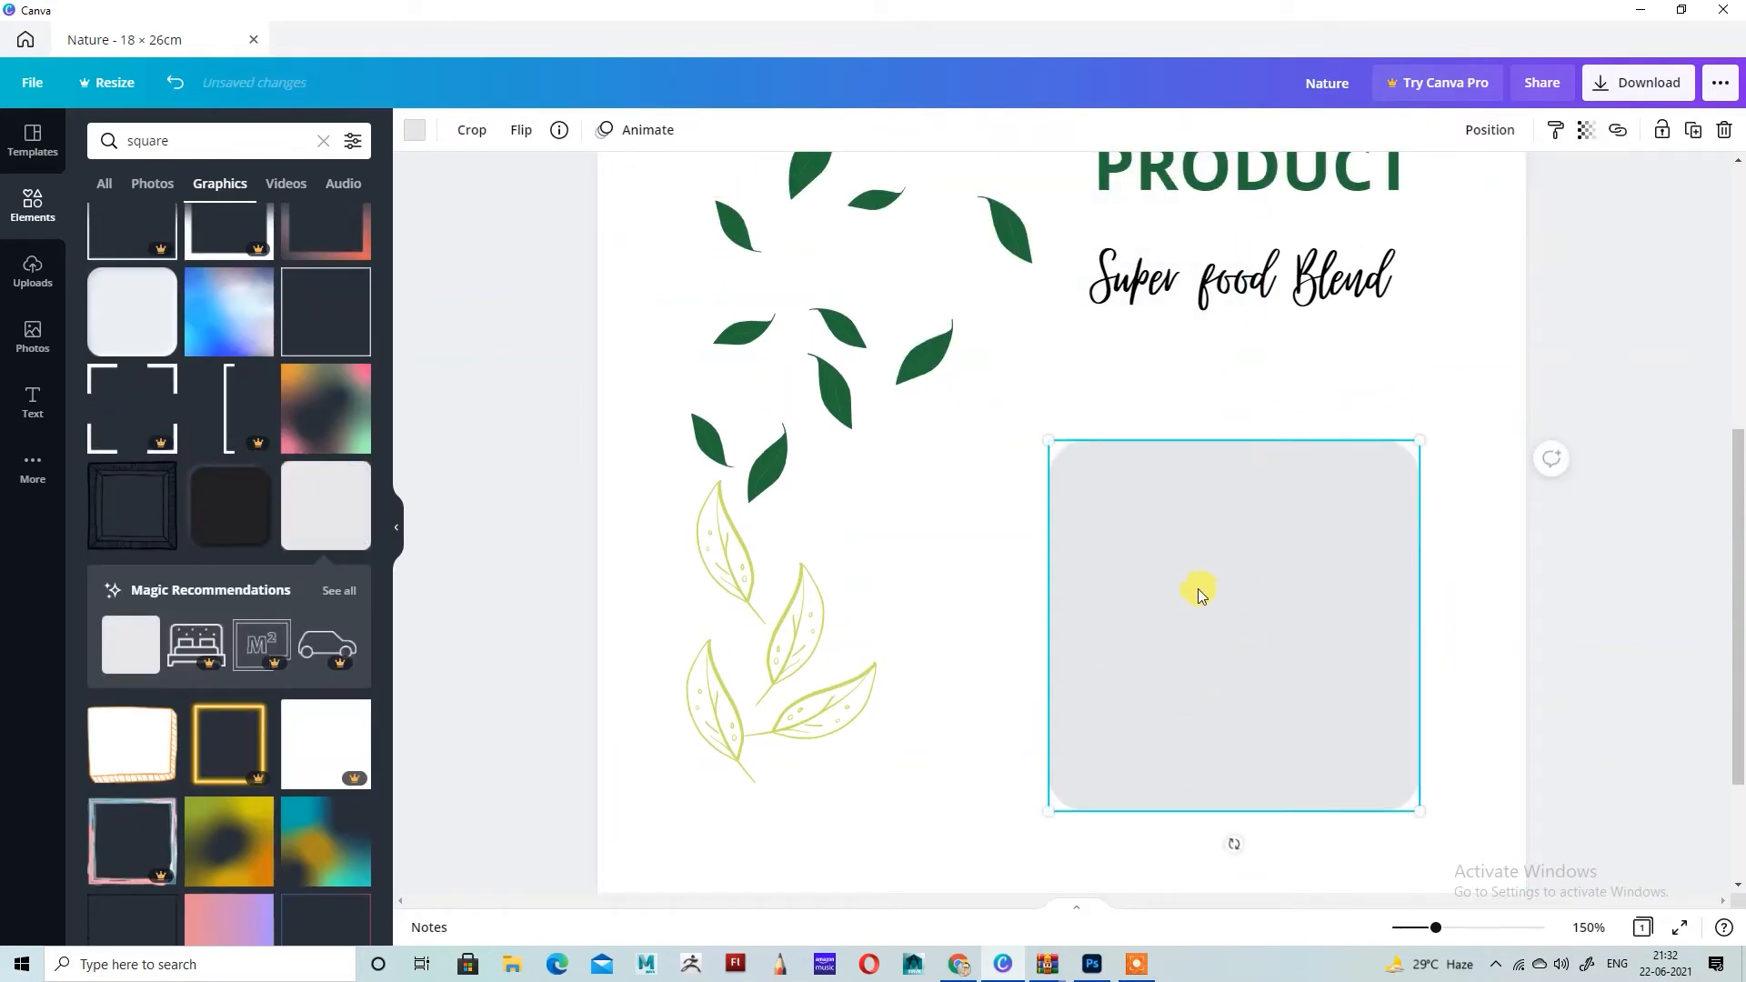
left_click_drag(1198, 587, 1335, 612)
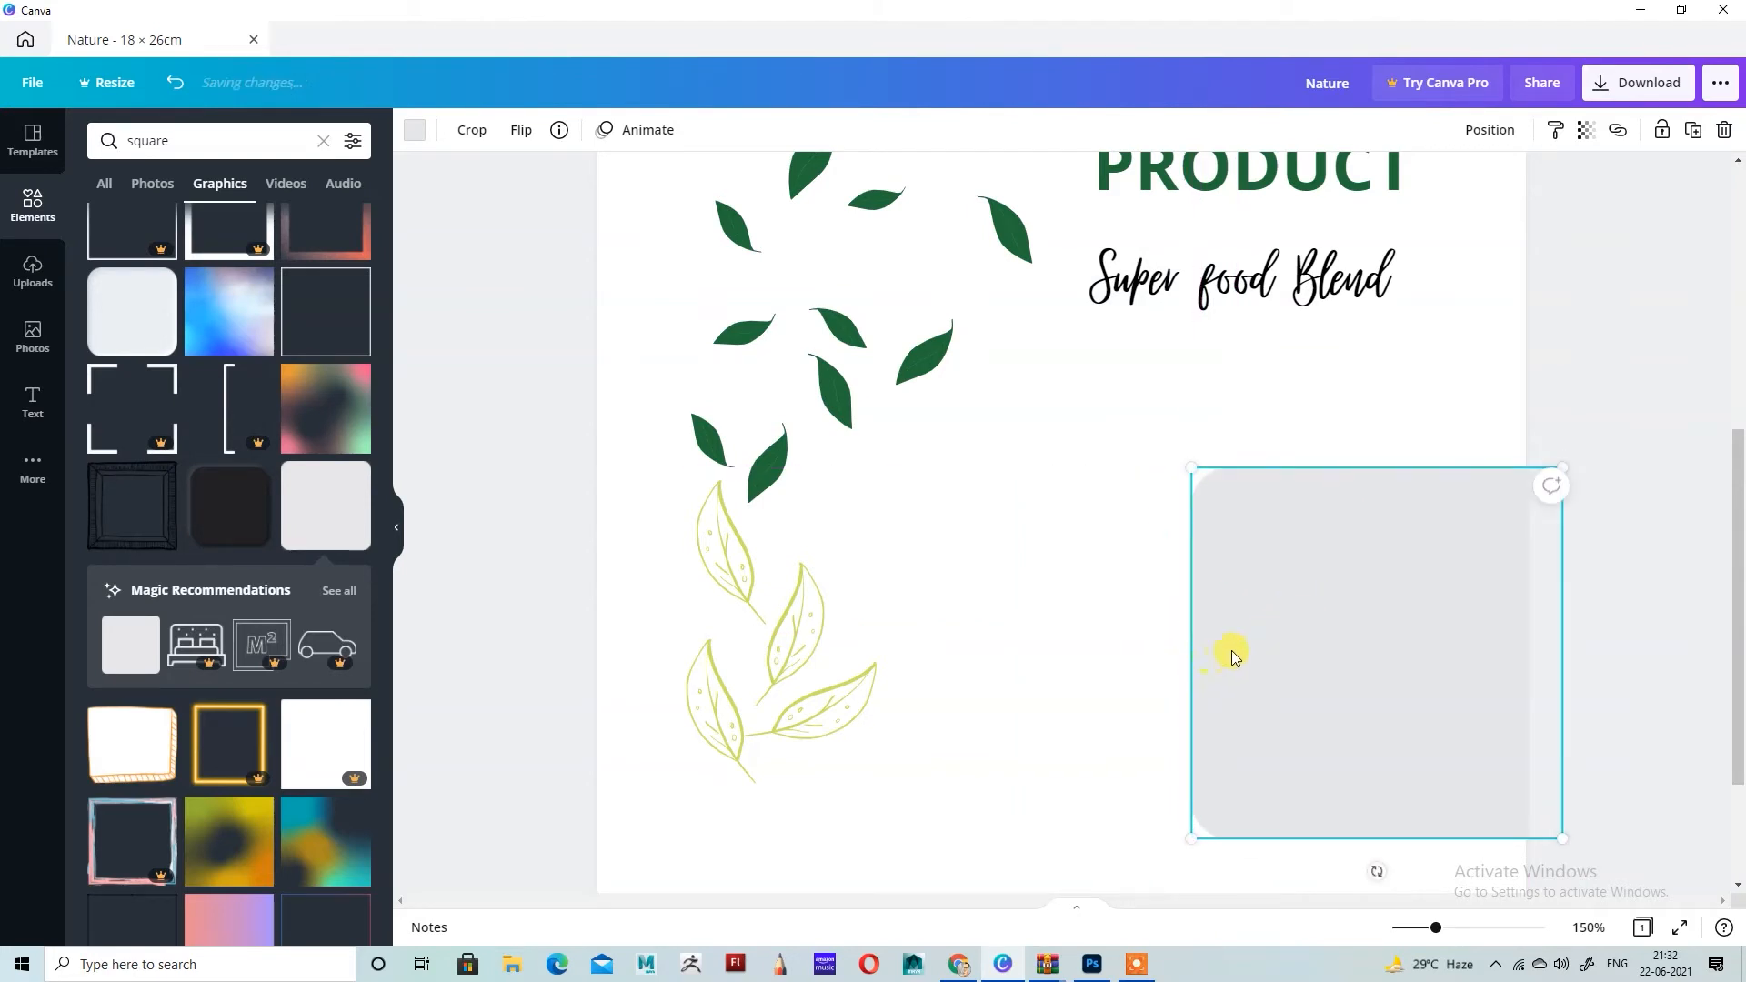
key("Delete")
Step: Add the solid rounded square shape and place it below the tagline, extending past the page's right edge
scroll(171, 592, "up", 10)
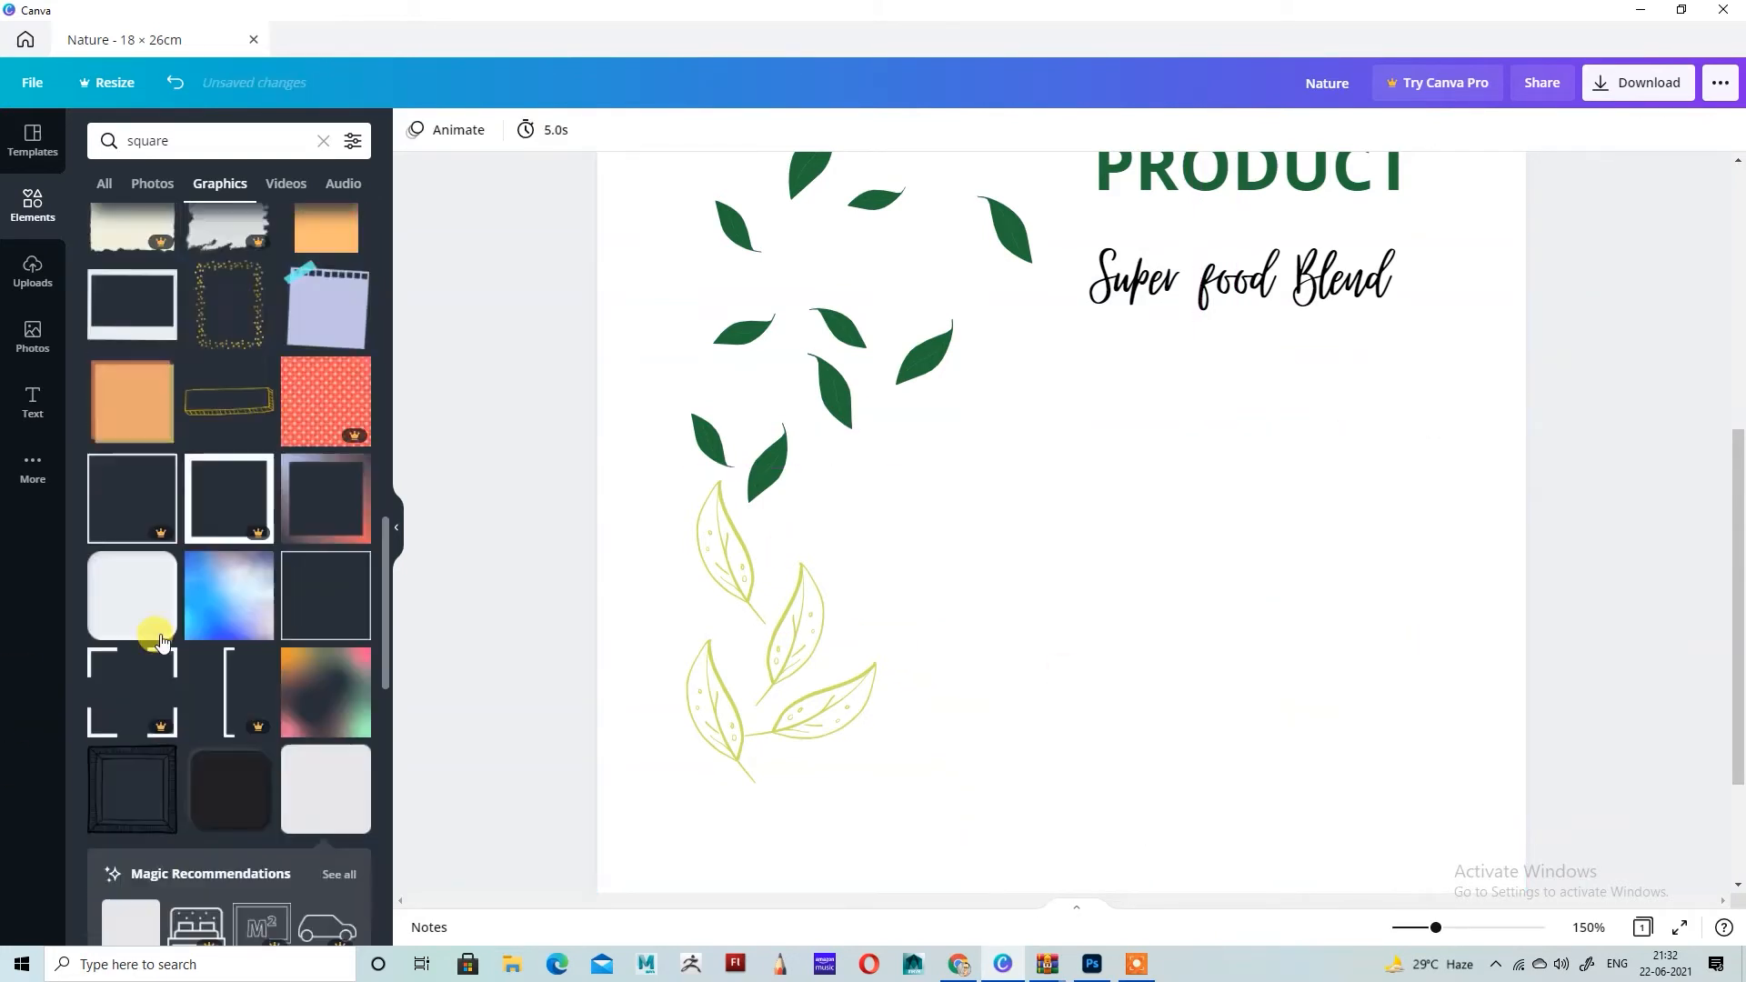
left_click(352, 400)
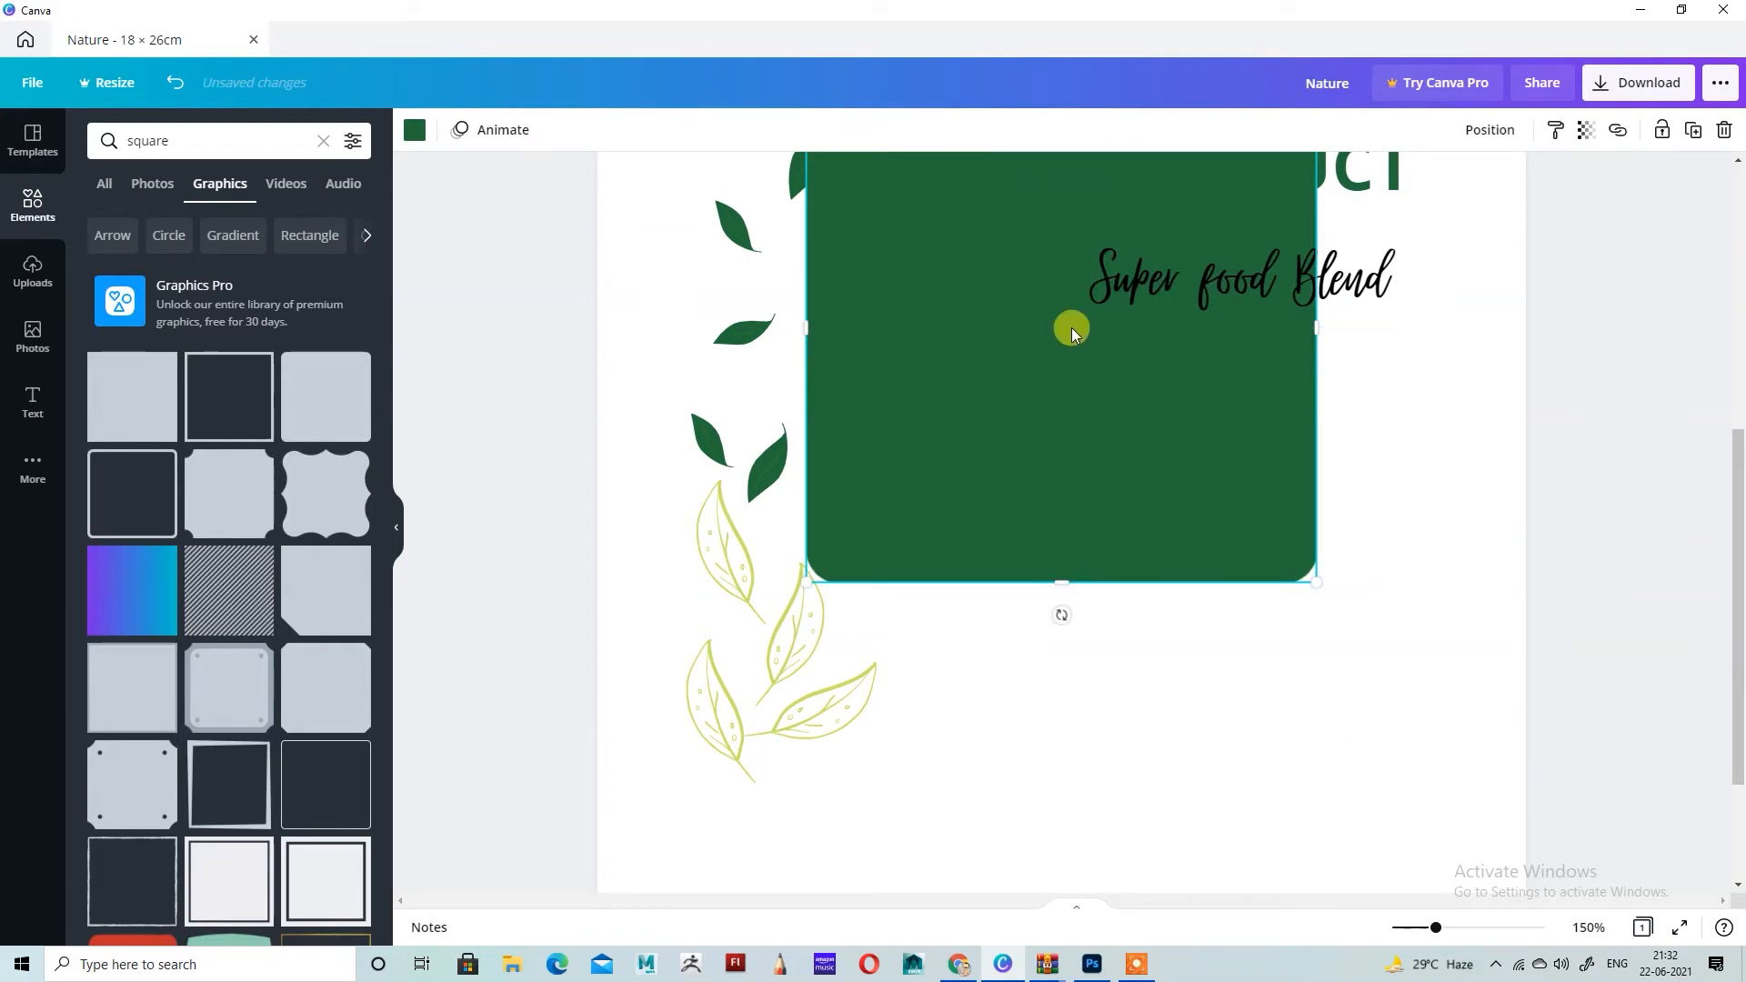
left_click_drag(1071, 332, 1360, 733)
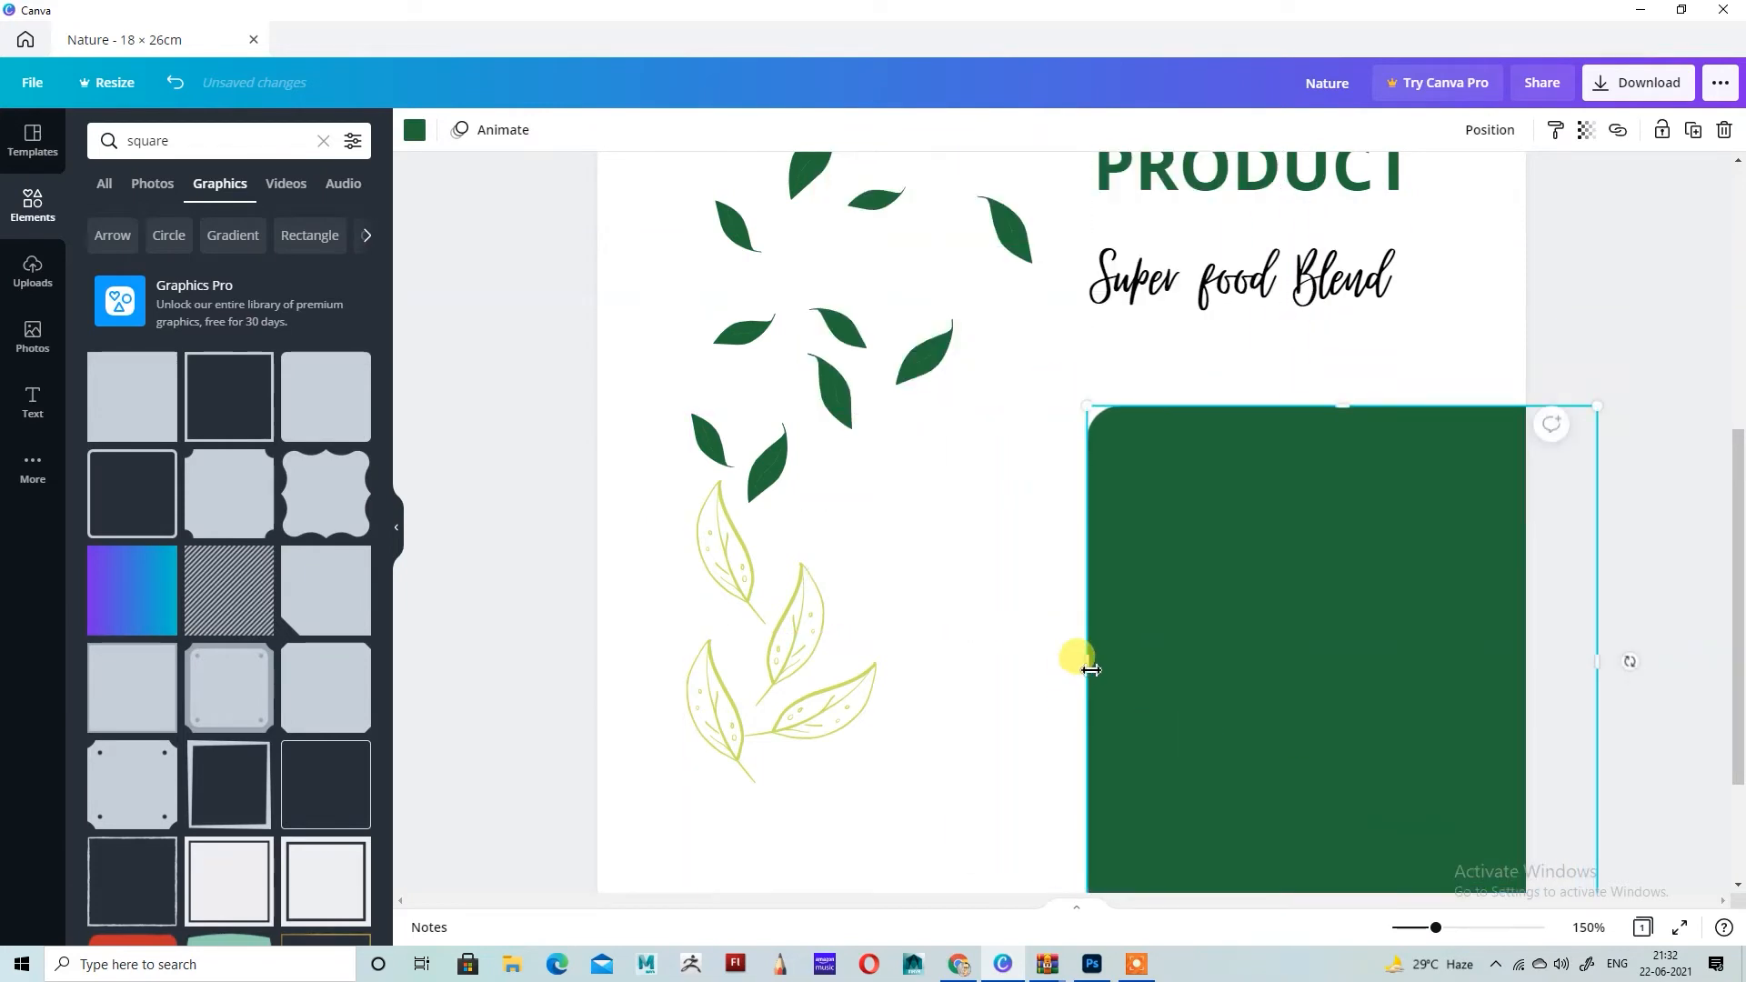
Step: Widen the rounded square leftward to just beside the lime leaves and shorten it slightly from its lower edge
left_click_drag(977, 668, 919, 673)
scroll(1255, 623, "down", 3)
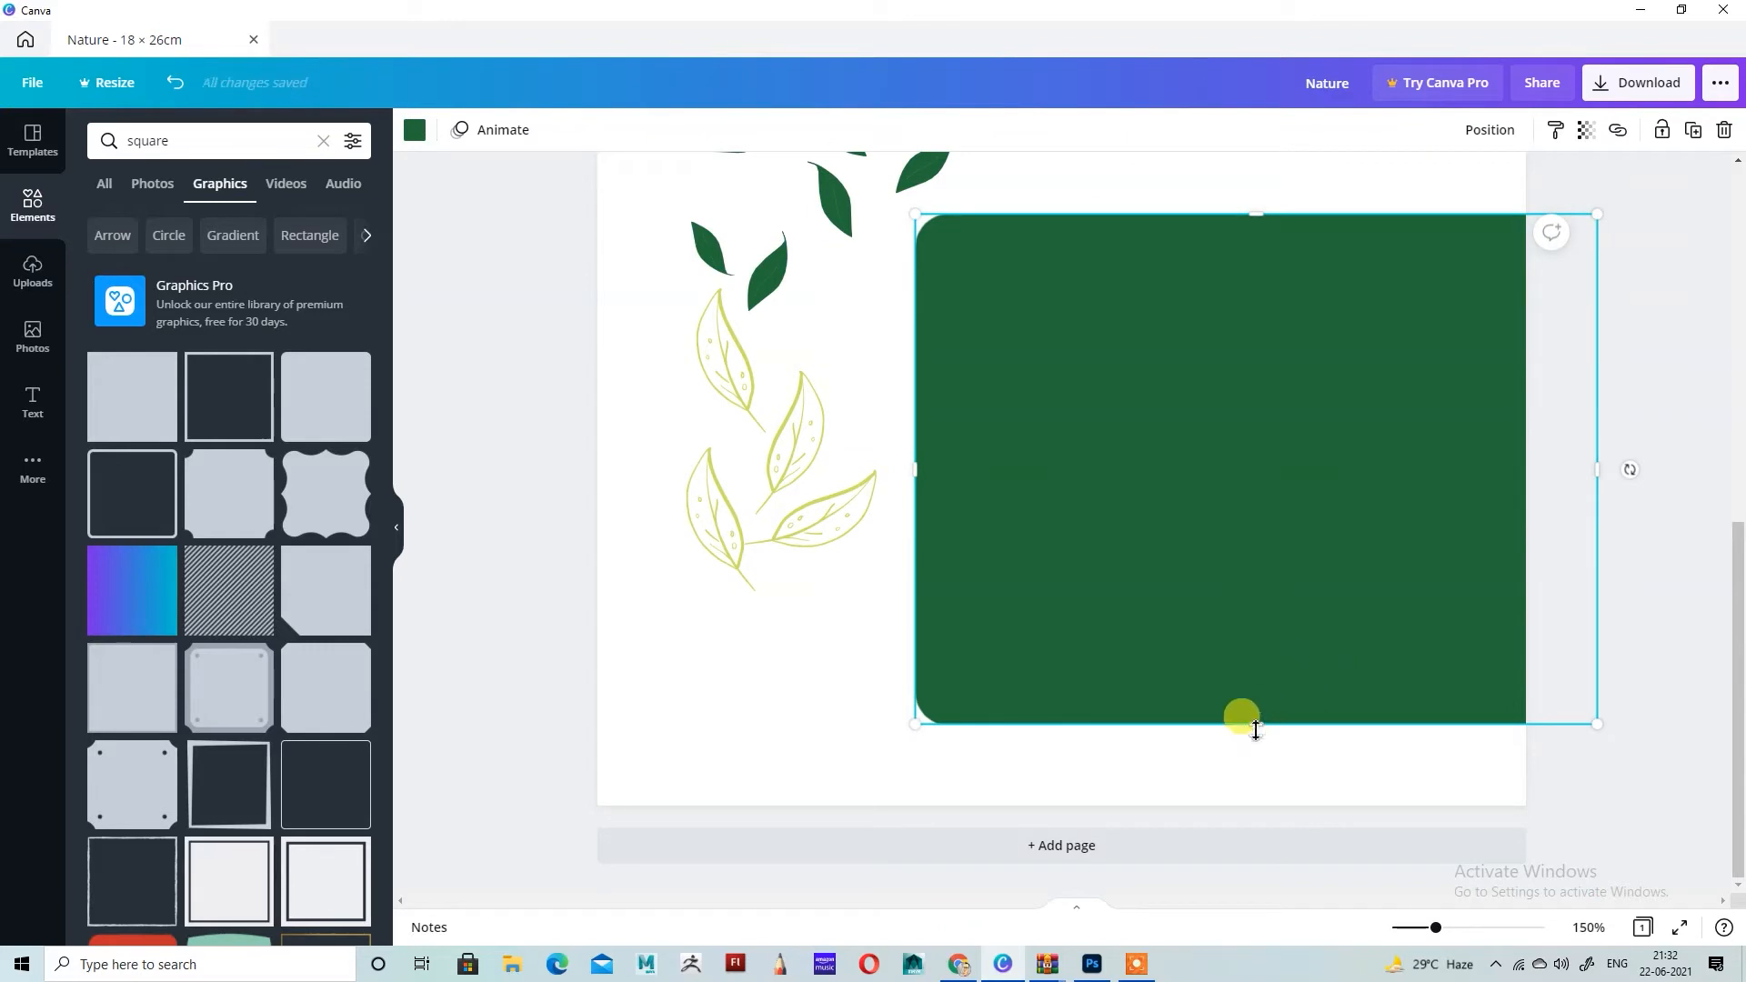
left_click_drag(1256, 730, 1252, 687)
scroll(1273, 684, "up", 3)
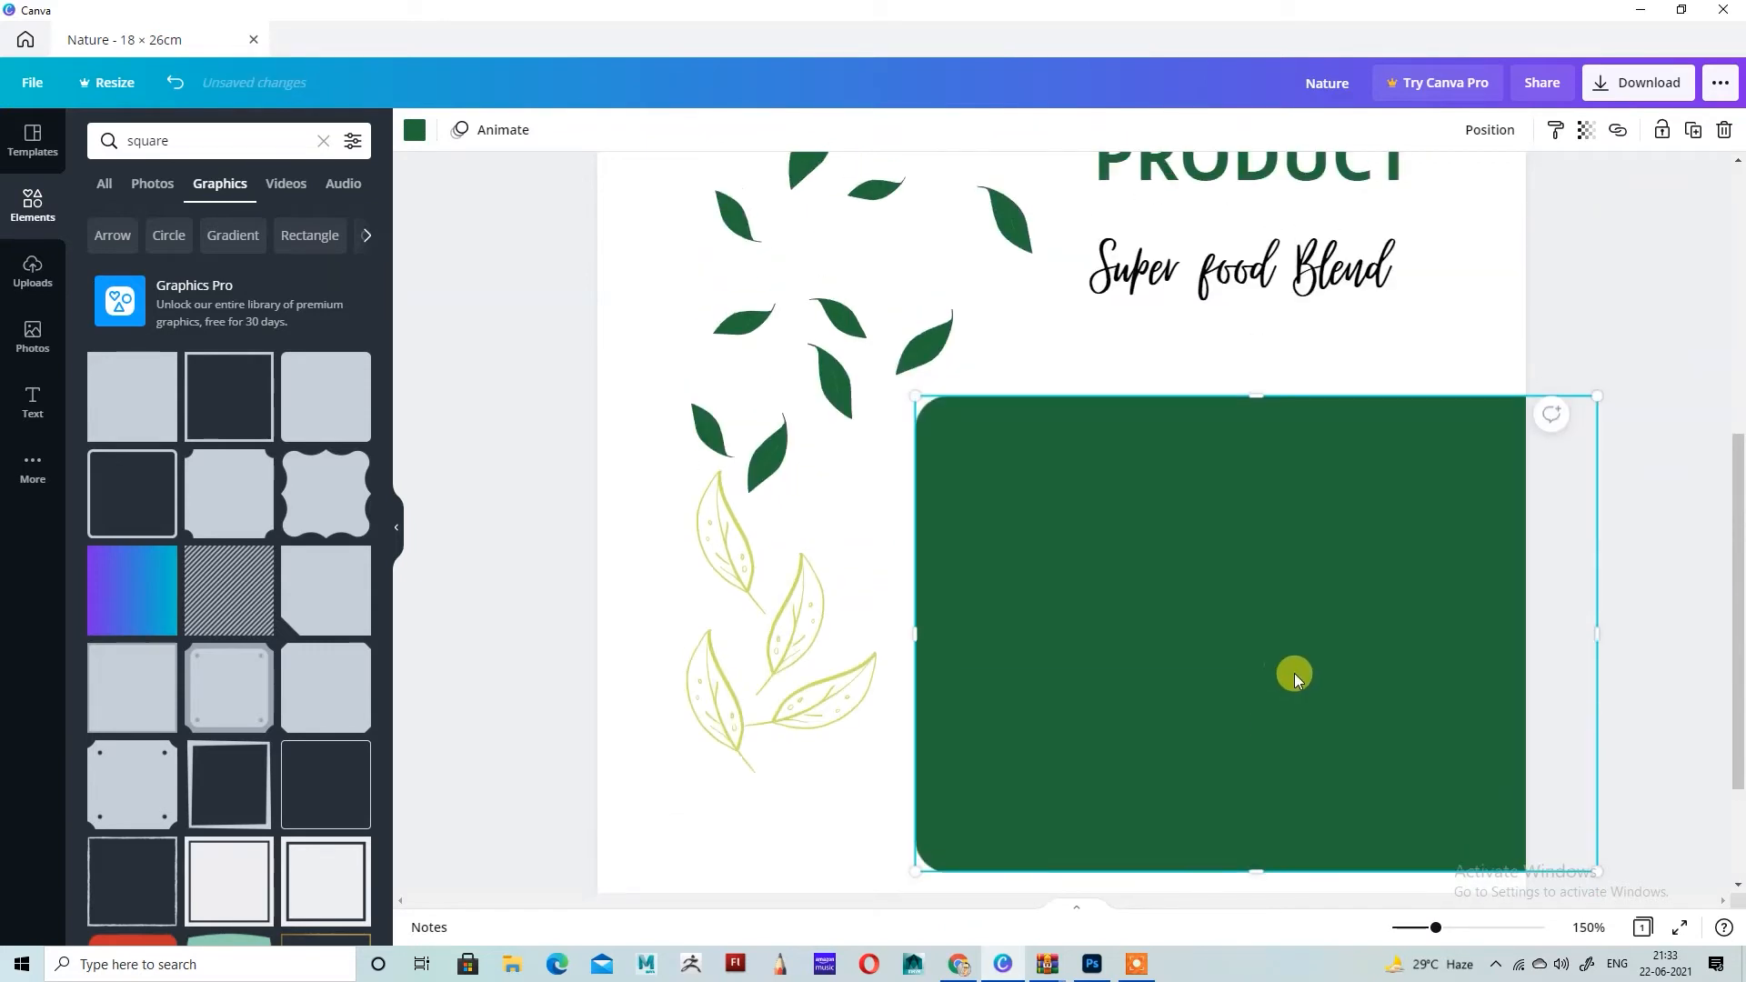
Step: Recolor the dark green rounded rectangle with the document's lime green
scroll(1295, 673, "down", 5)
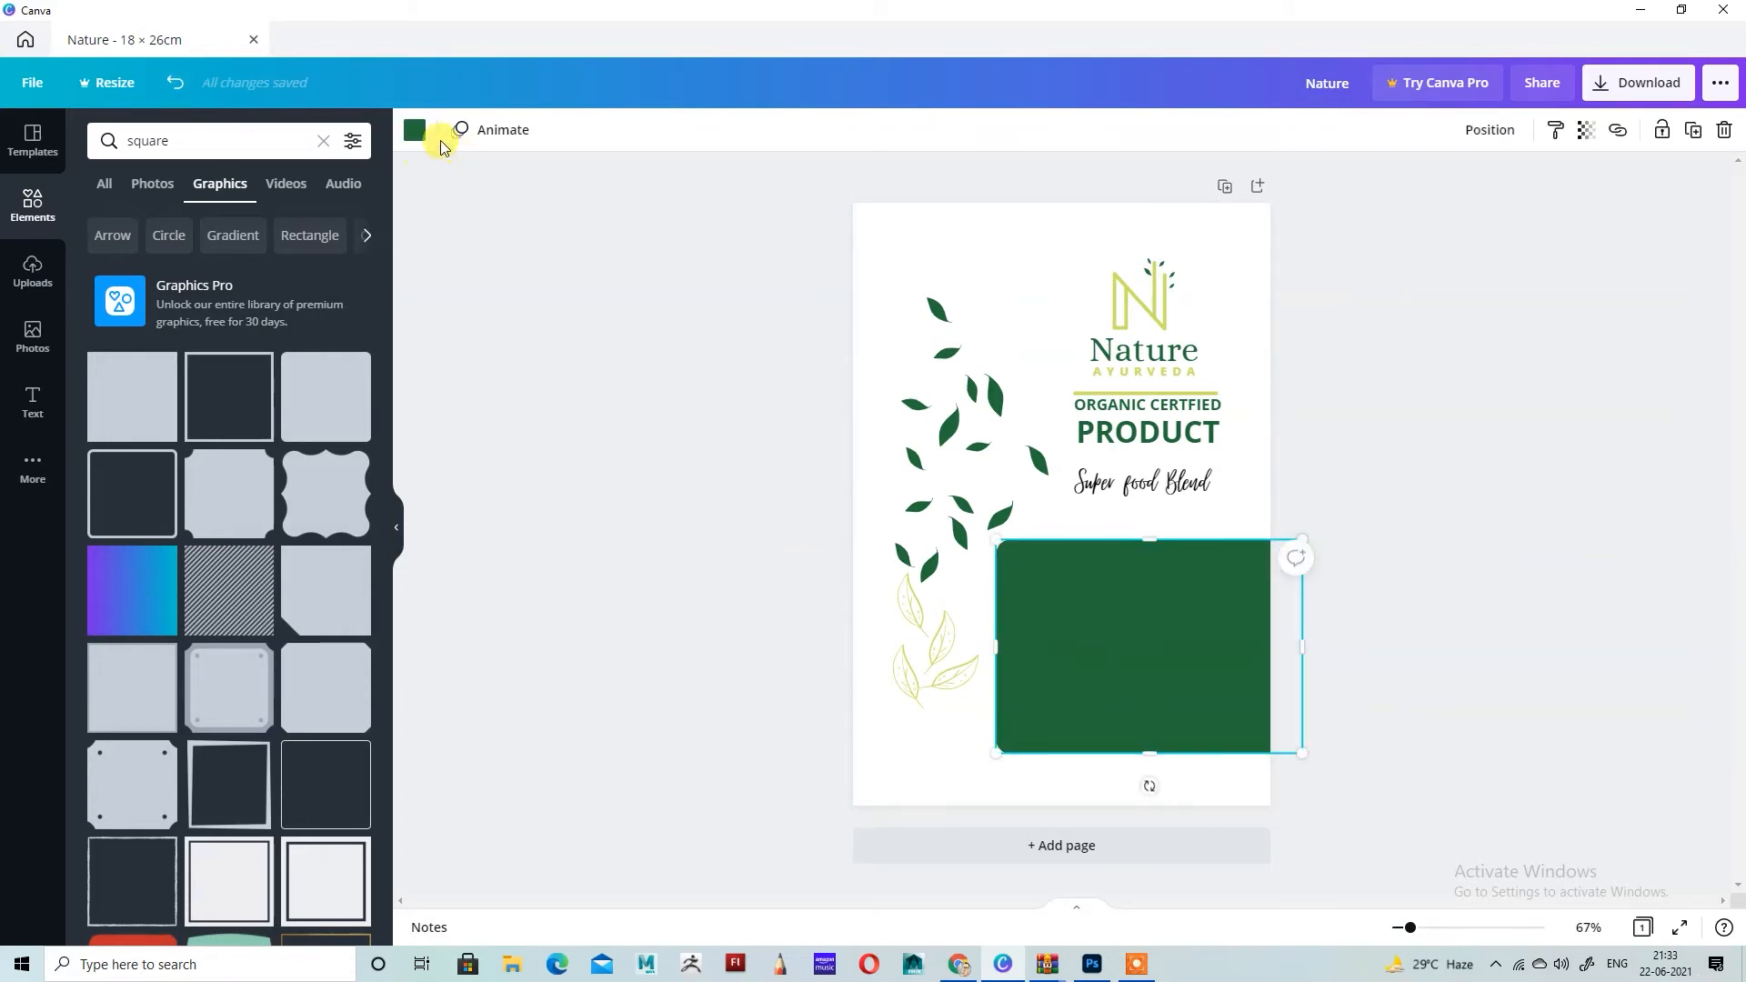
left_click(416, 131)
left_click(302, 227)
left_click(595, 258)
key("ctrl+z")
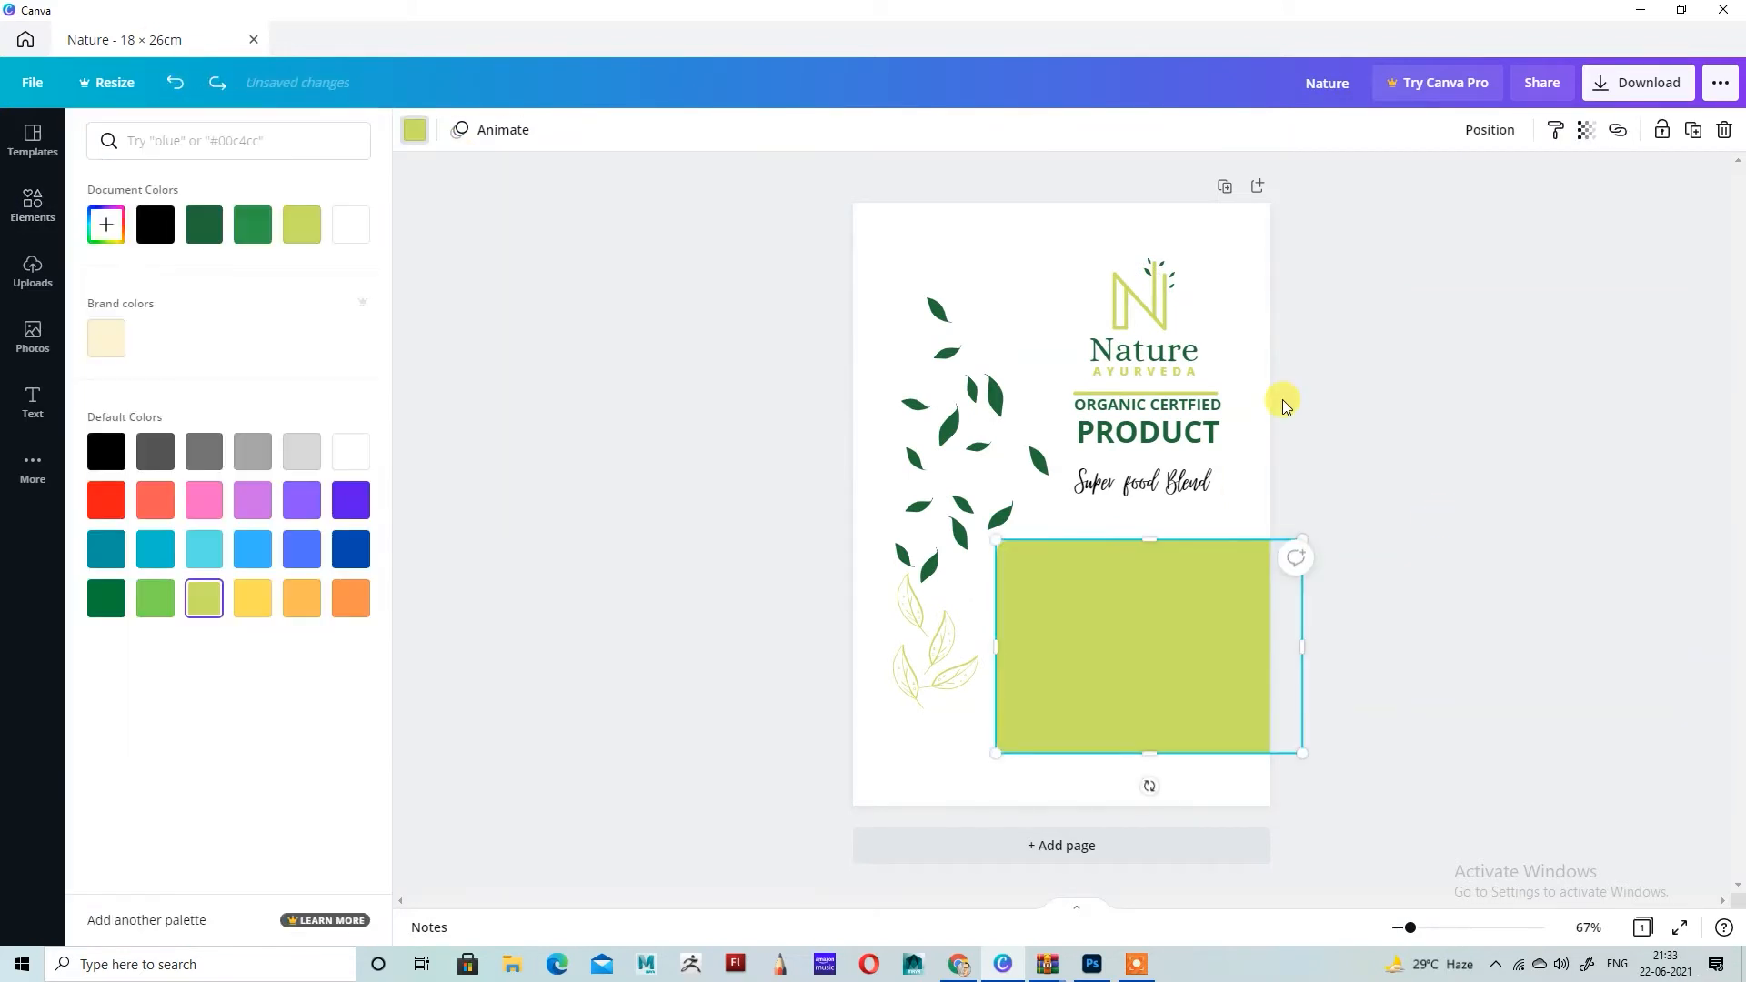
Step: Add a heading that reads "SUPER"
left_click(32, 138)
left_click(33, 400)
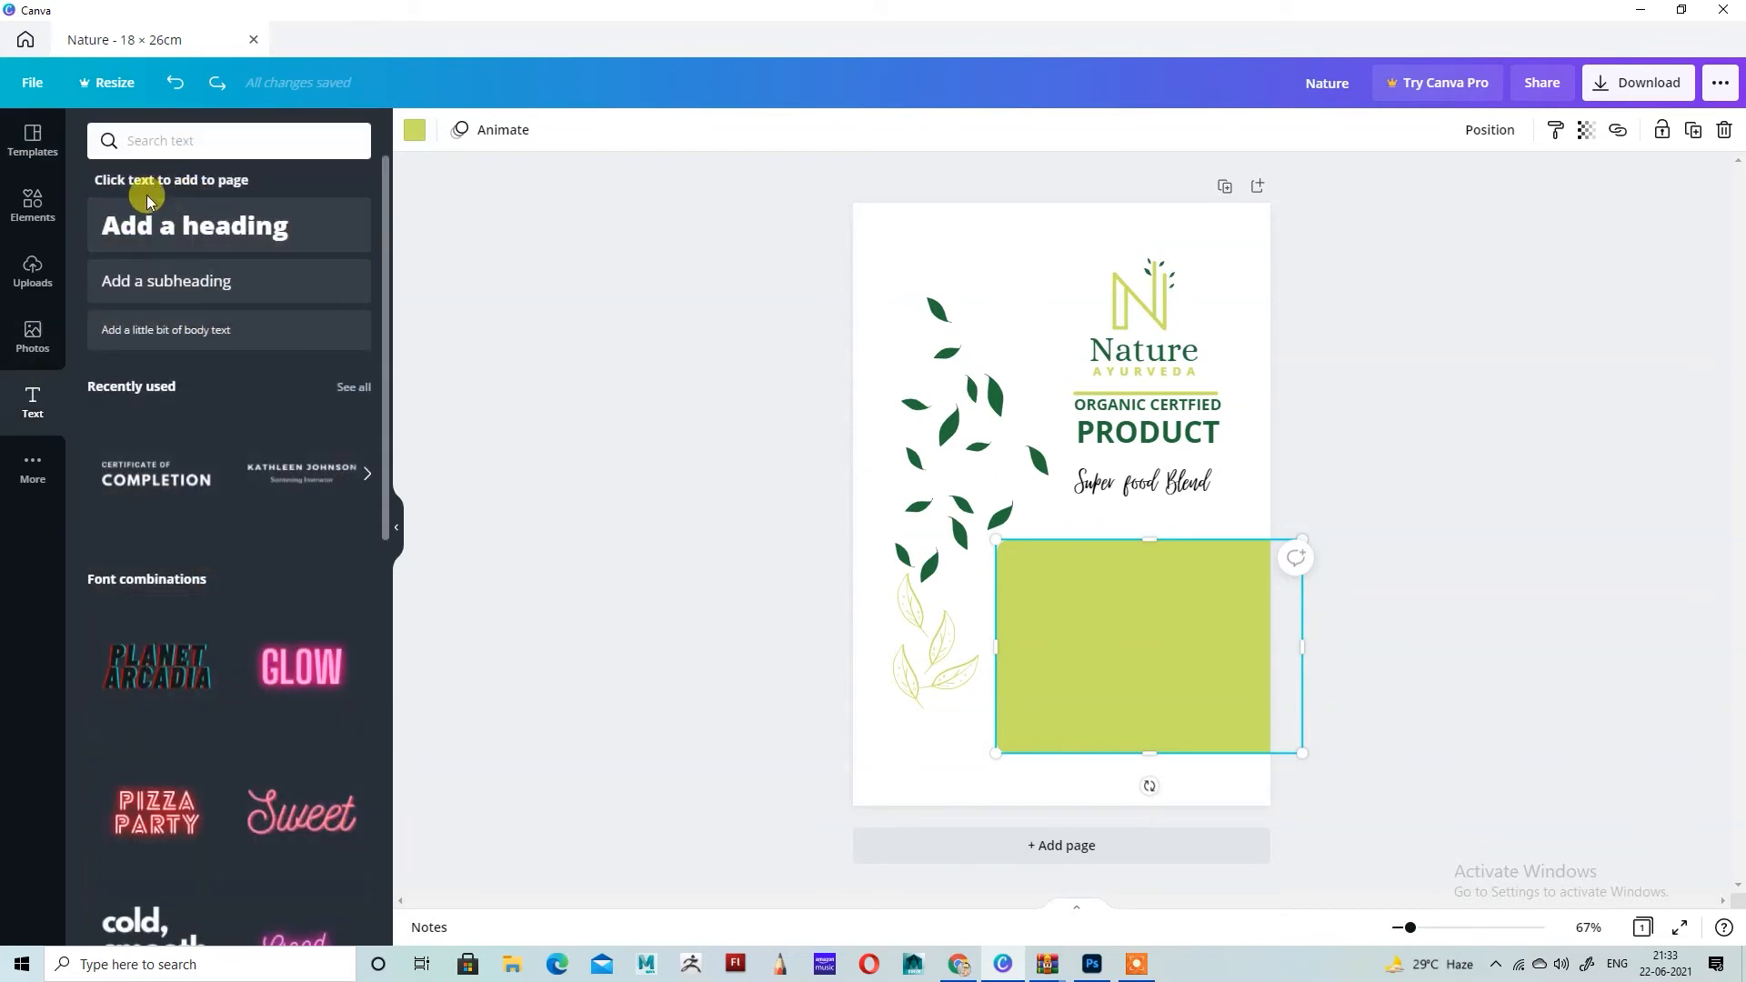
left_click(182, 226)
type("SUPER")
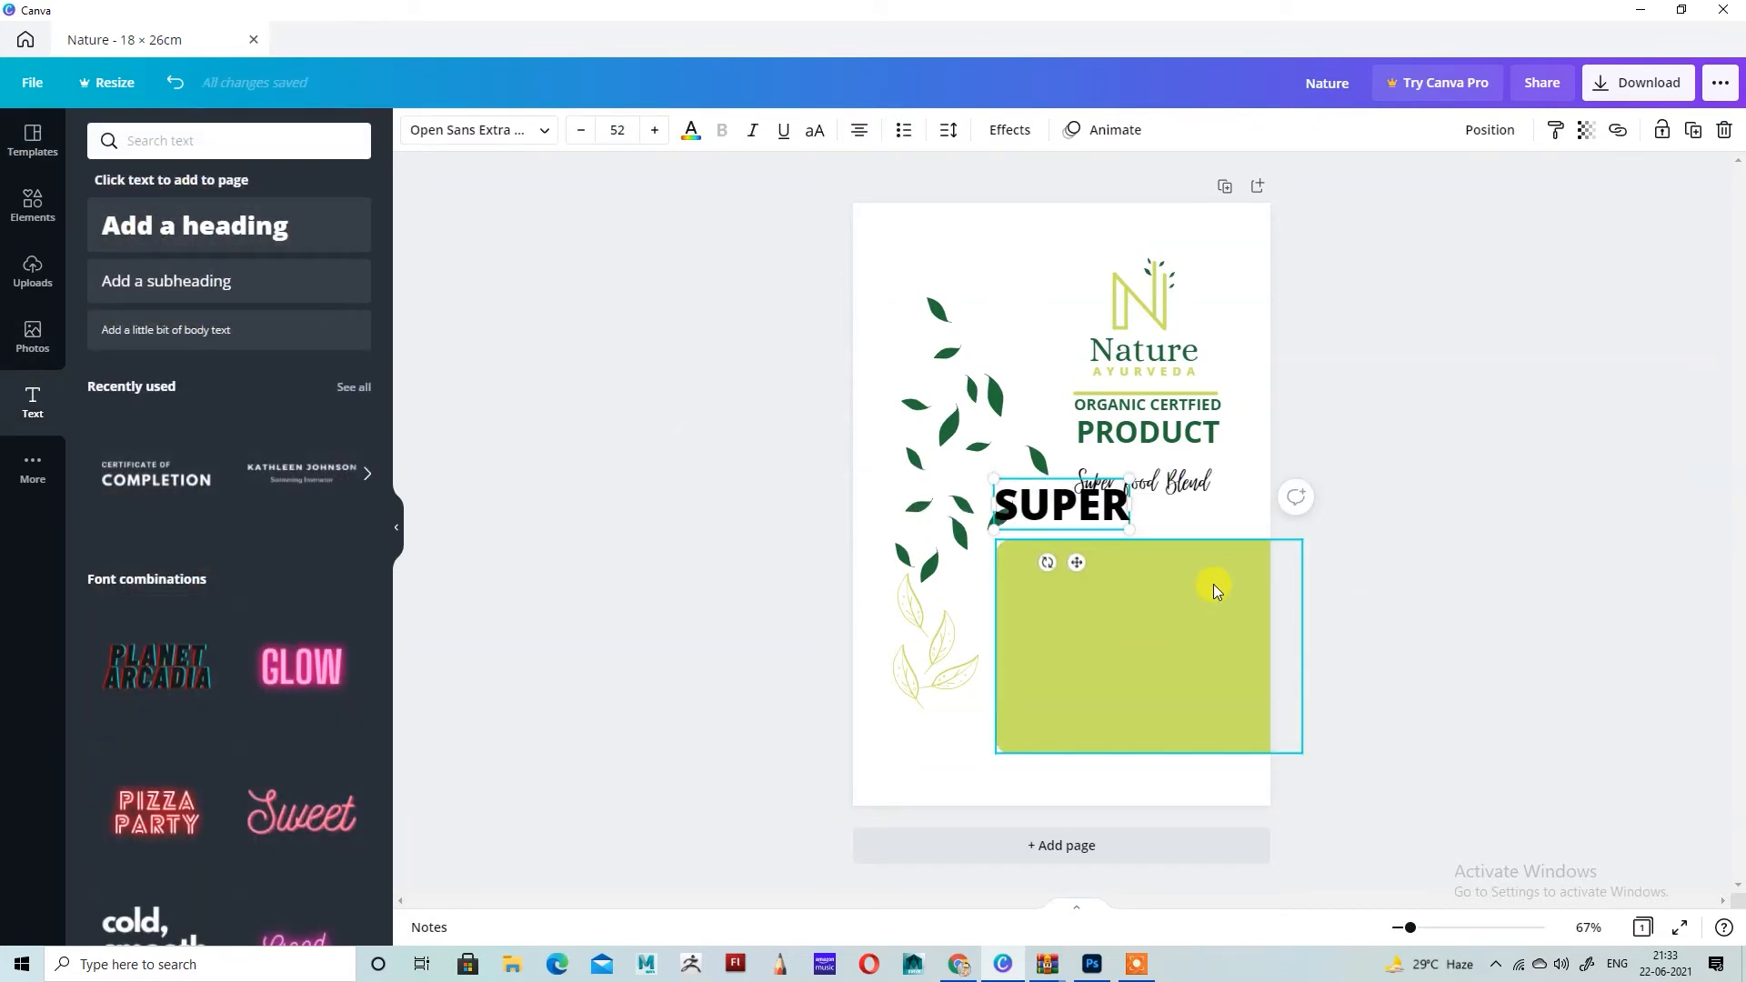
Step: Move the SUPER heading onto the upper part of the lime rectangle and color it white
left_click_drag(1077, 562, 1133, 644)
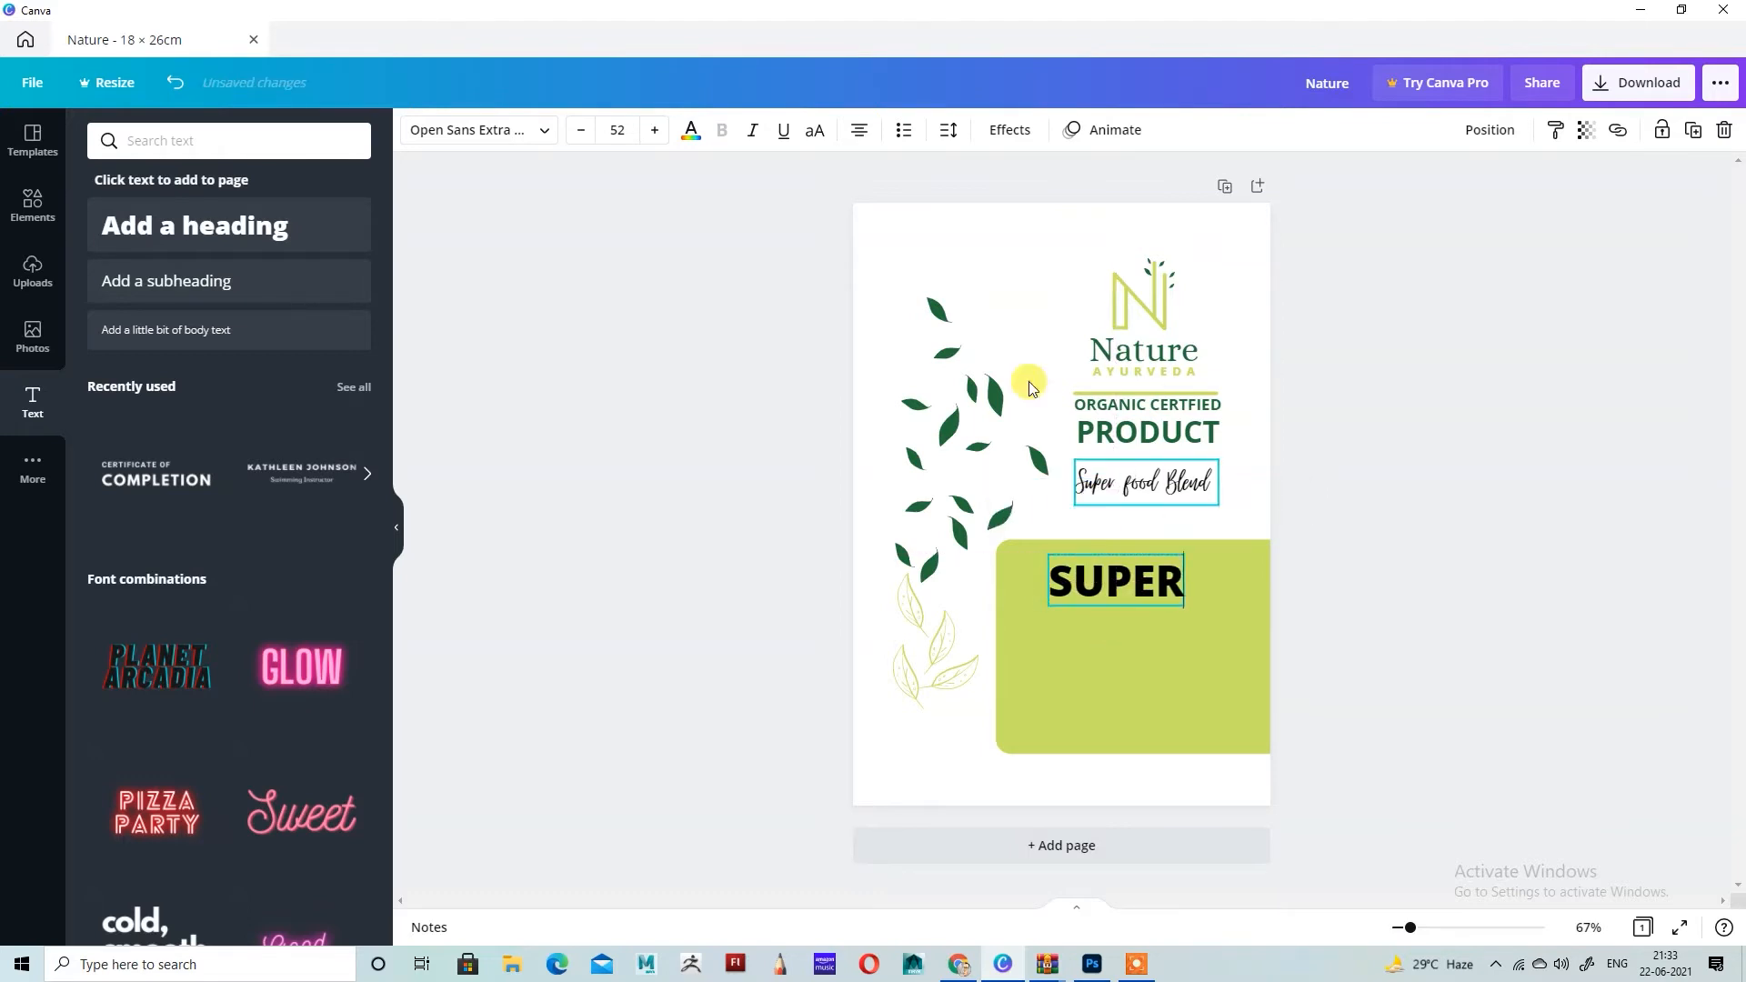
left_click(691, 129)
left_click(351, 225)
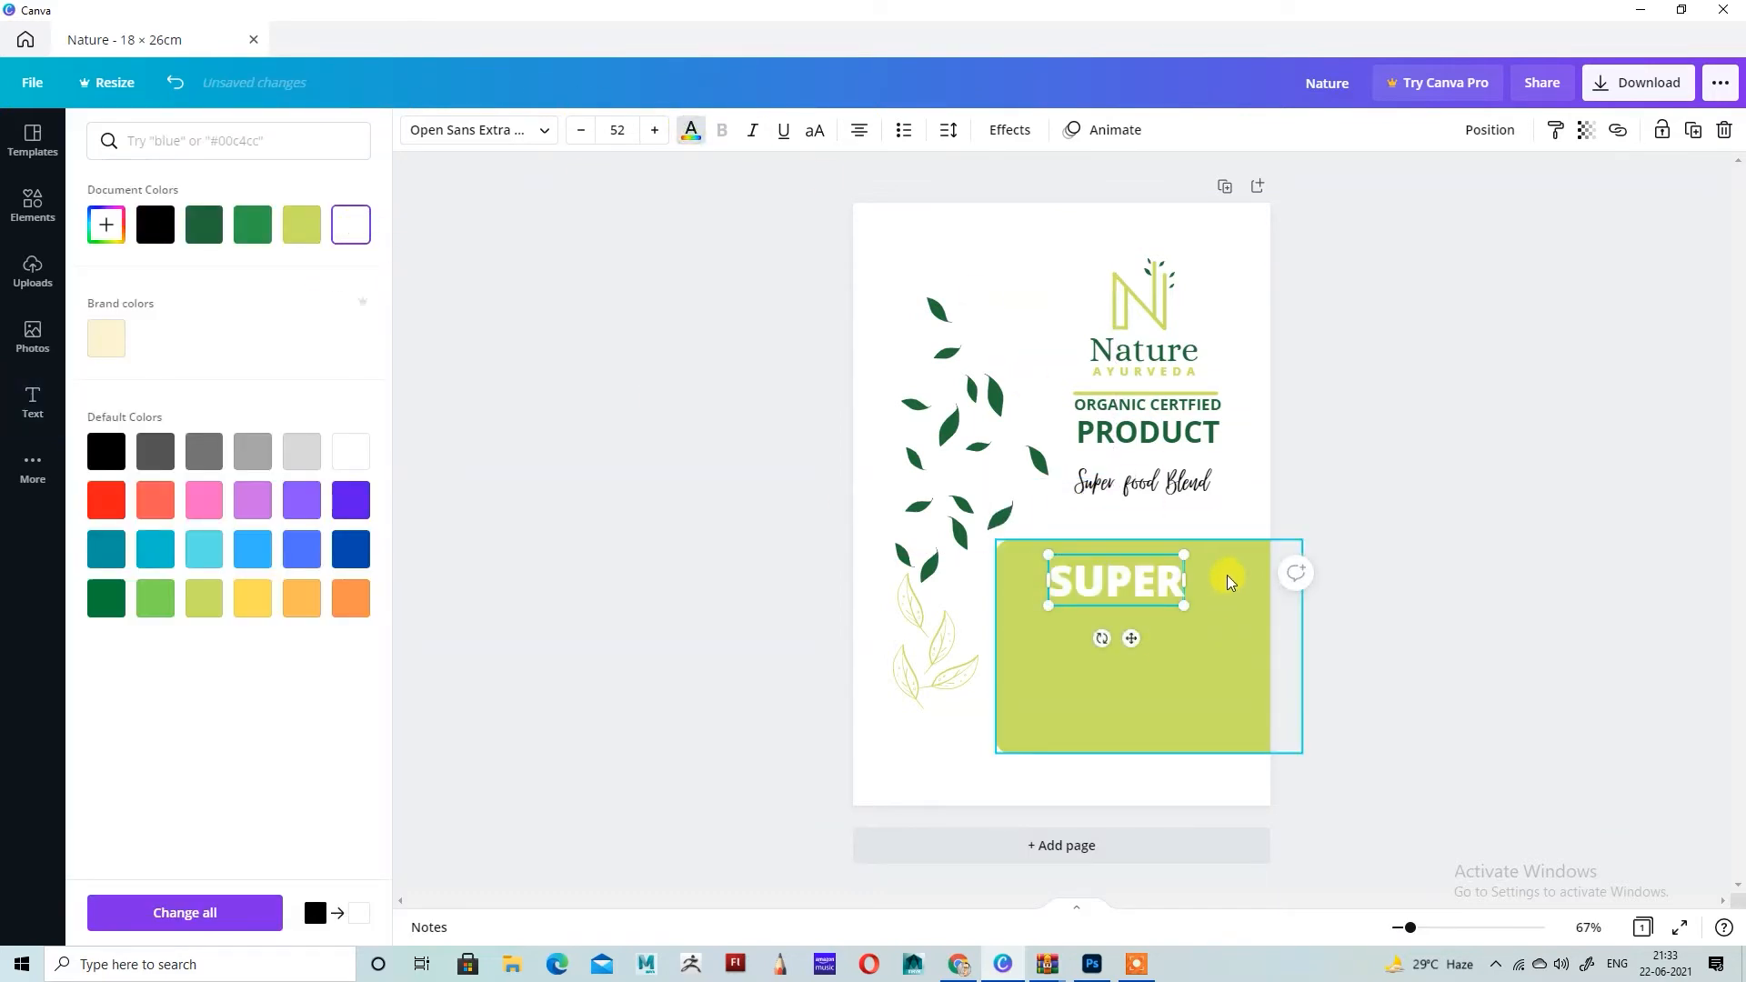
Step: Enlarge the white SUPER heading to about size 76.1 and center it in the upper part of the lime panel
left_click_drag(1183, 554, 1216, 543)
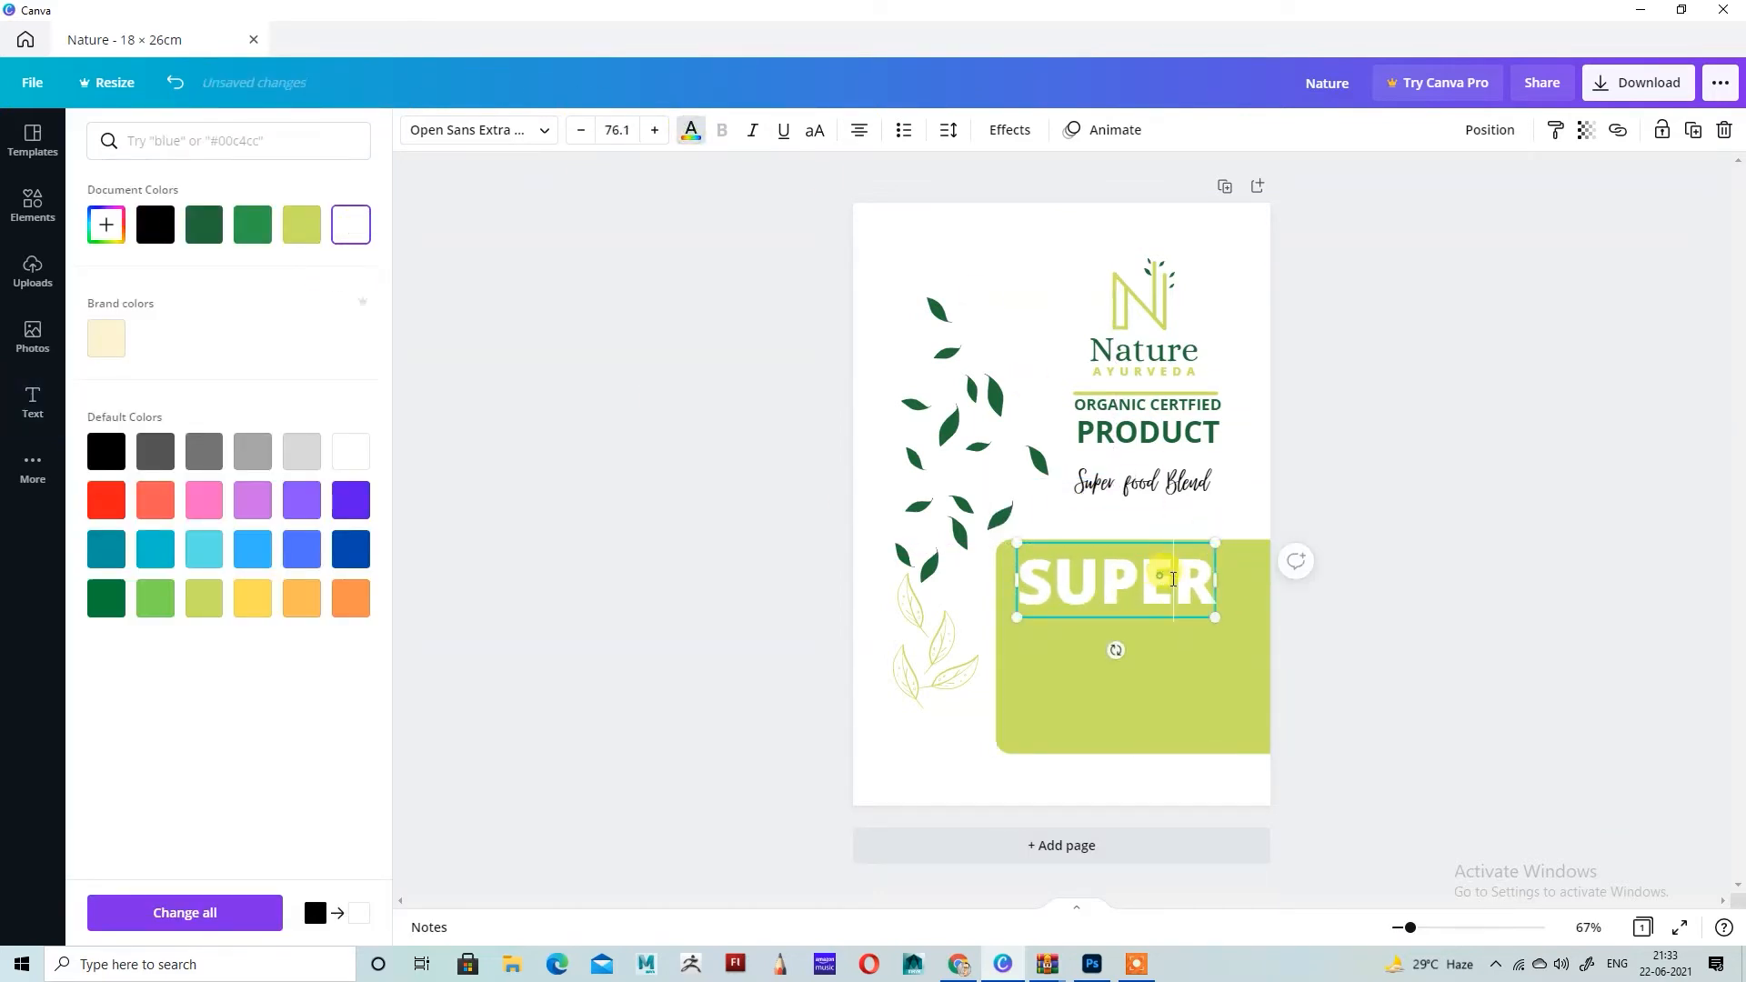
left_click(1184, 647)
left_click(1137, 595)
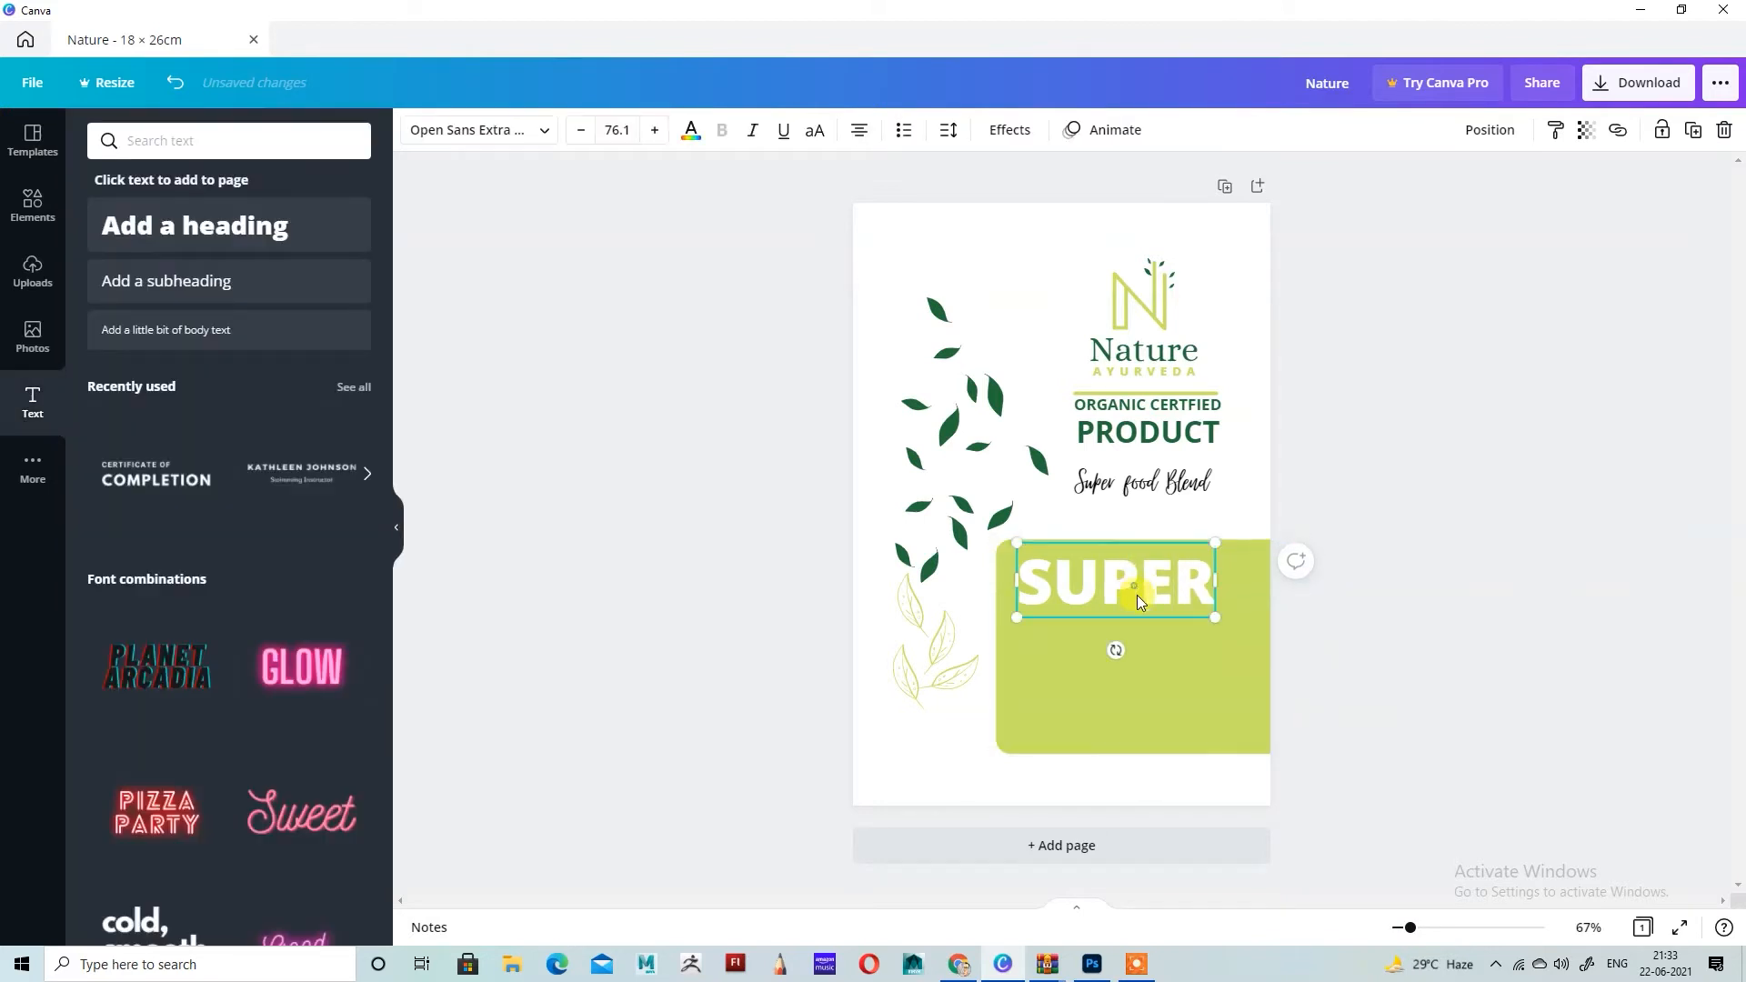
left_click_drag(1157, 615, 1173, 590)
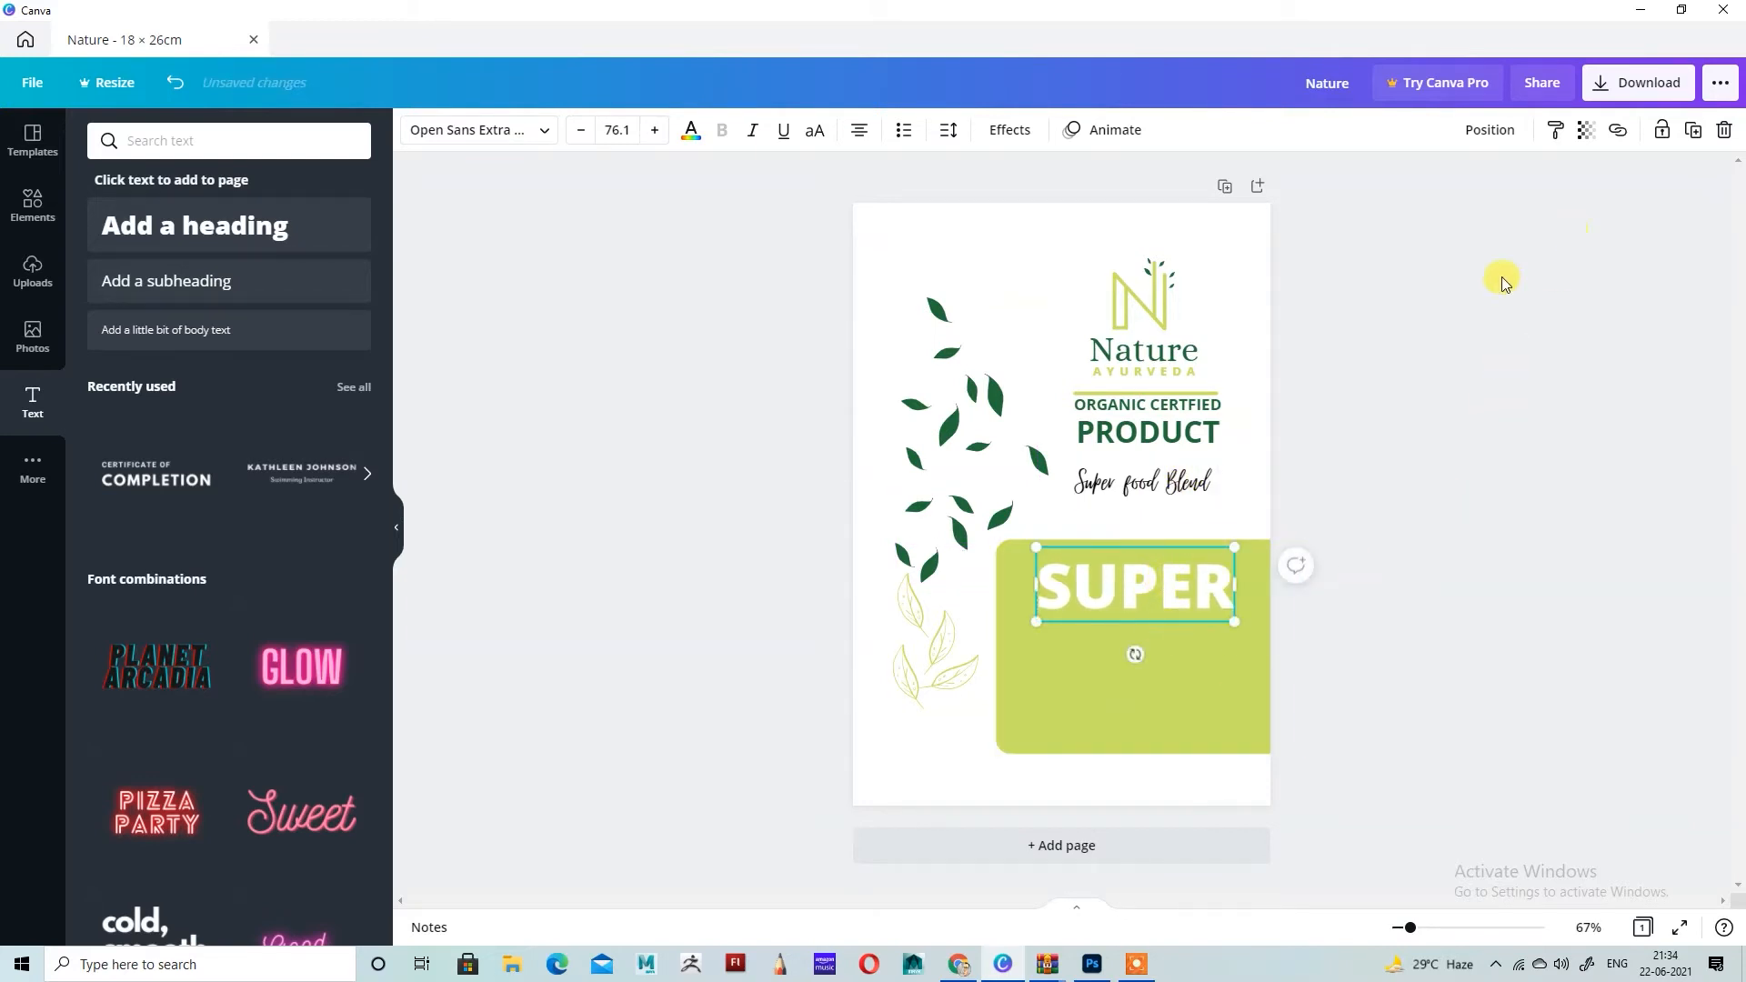
Step: Add a subheading reading "GREEN", enlarge it to about size 76.3 and place it directly beneath SUPER
left_click(175, 281)
key("BackSpace")
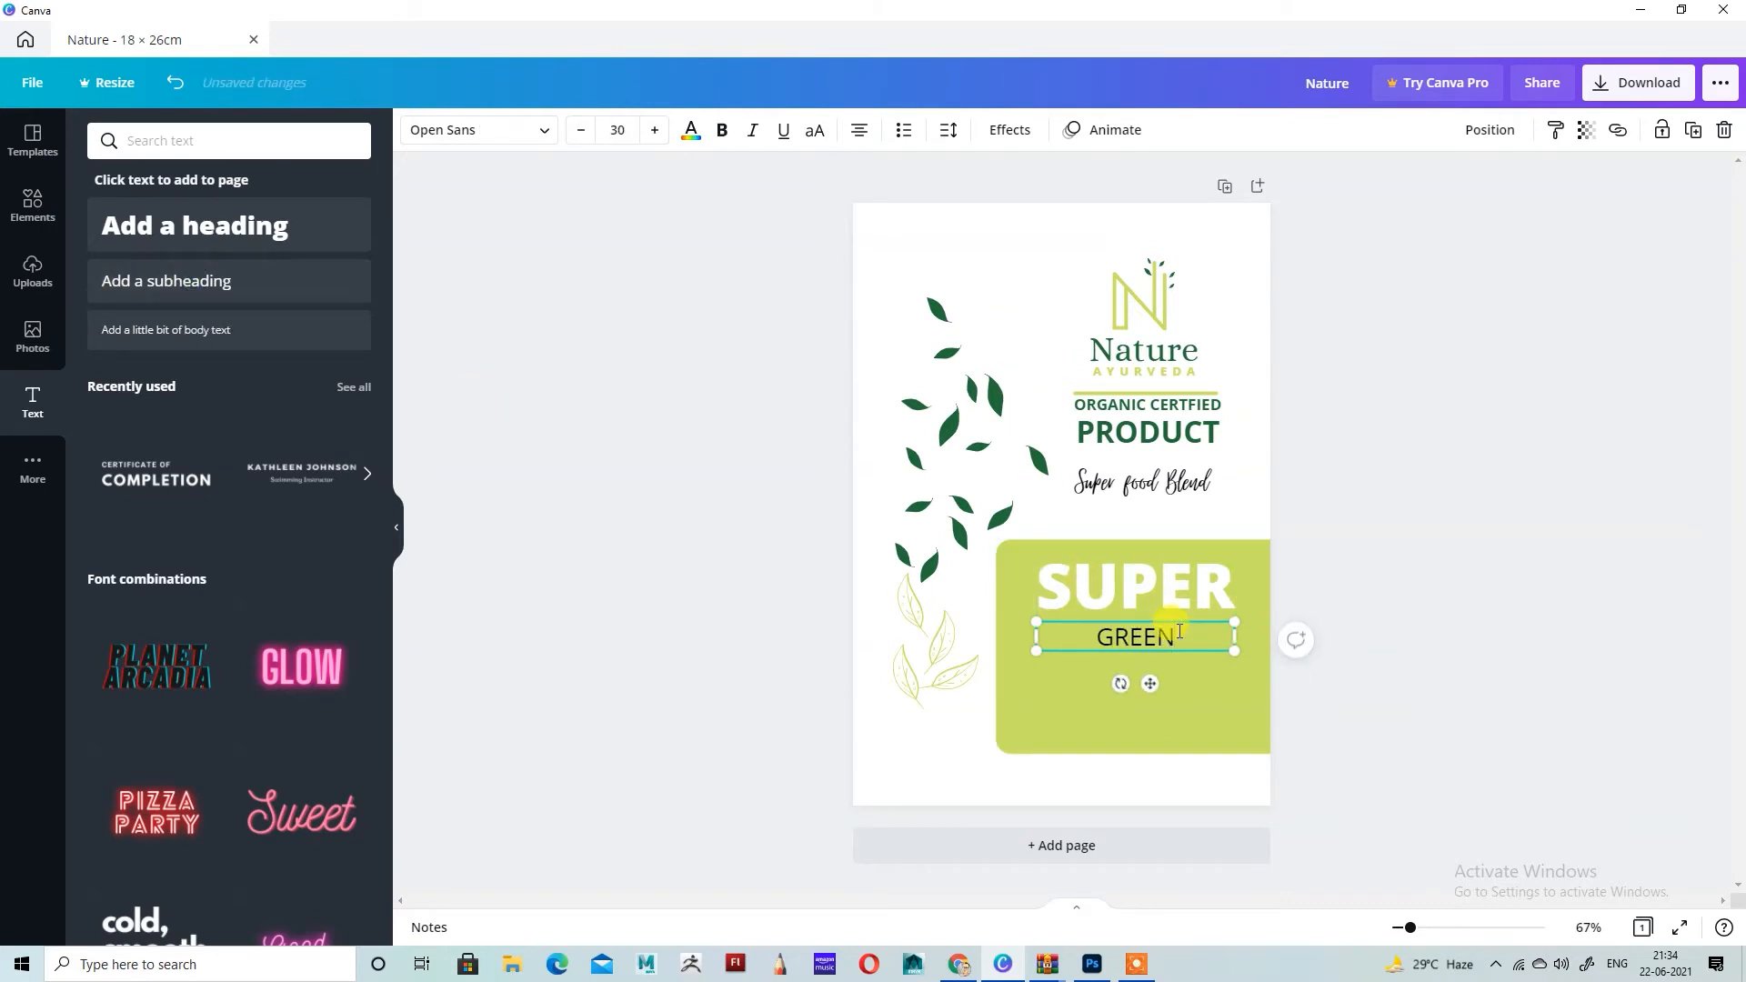
left_click_drag(1234, 641, 1258, 595)
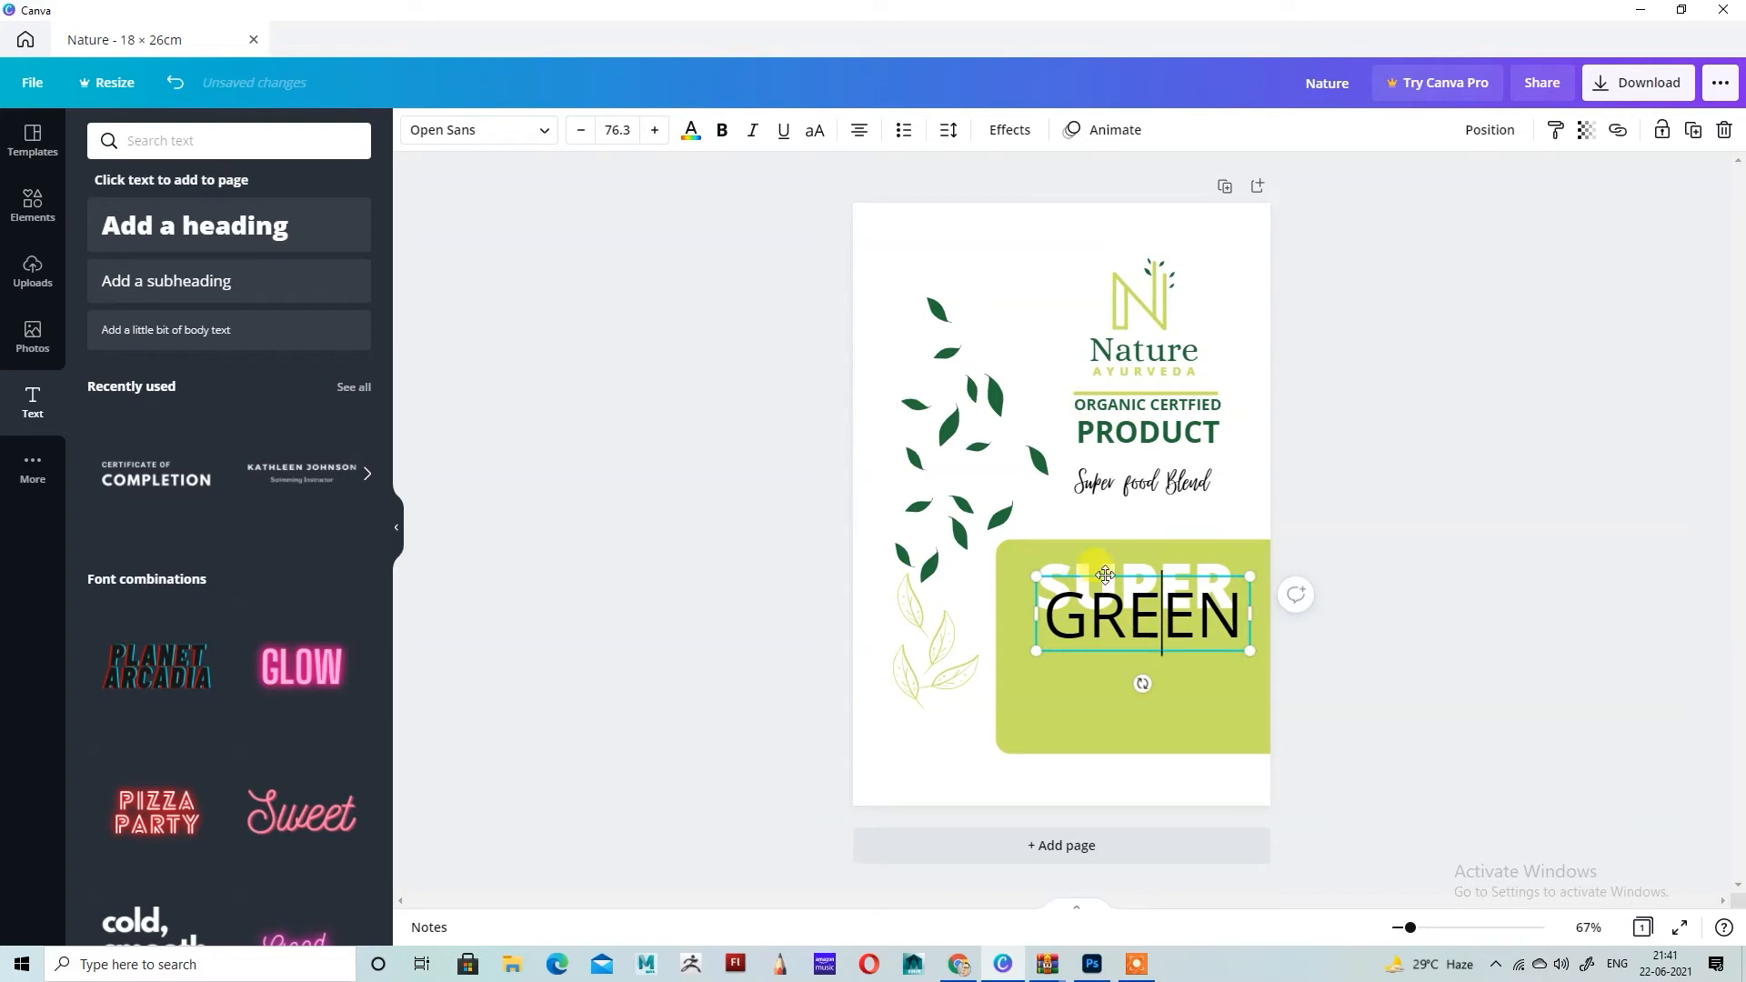
left_click_drag(1155, 622, 1148, 642)
Step: Color the GREEN text white
left_click(691, 130)
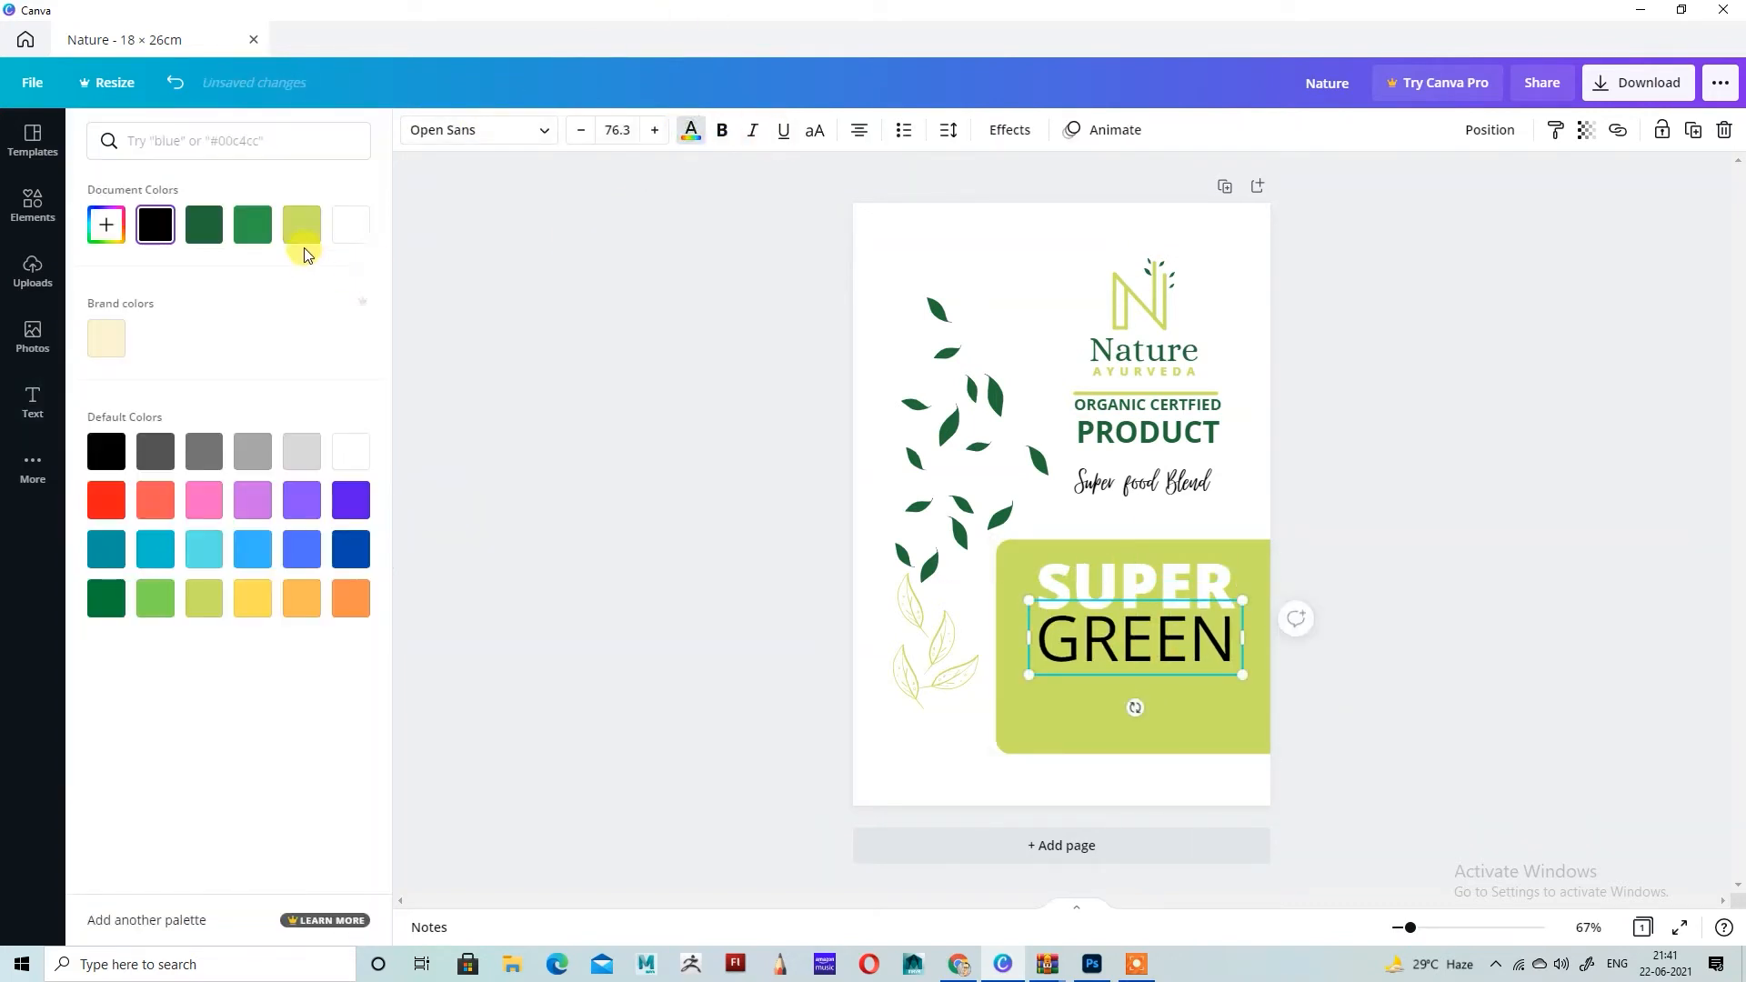
left_click(350, 224)
key("Escape")
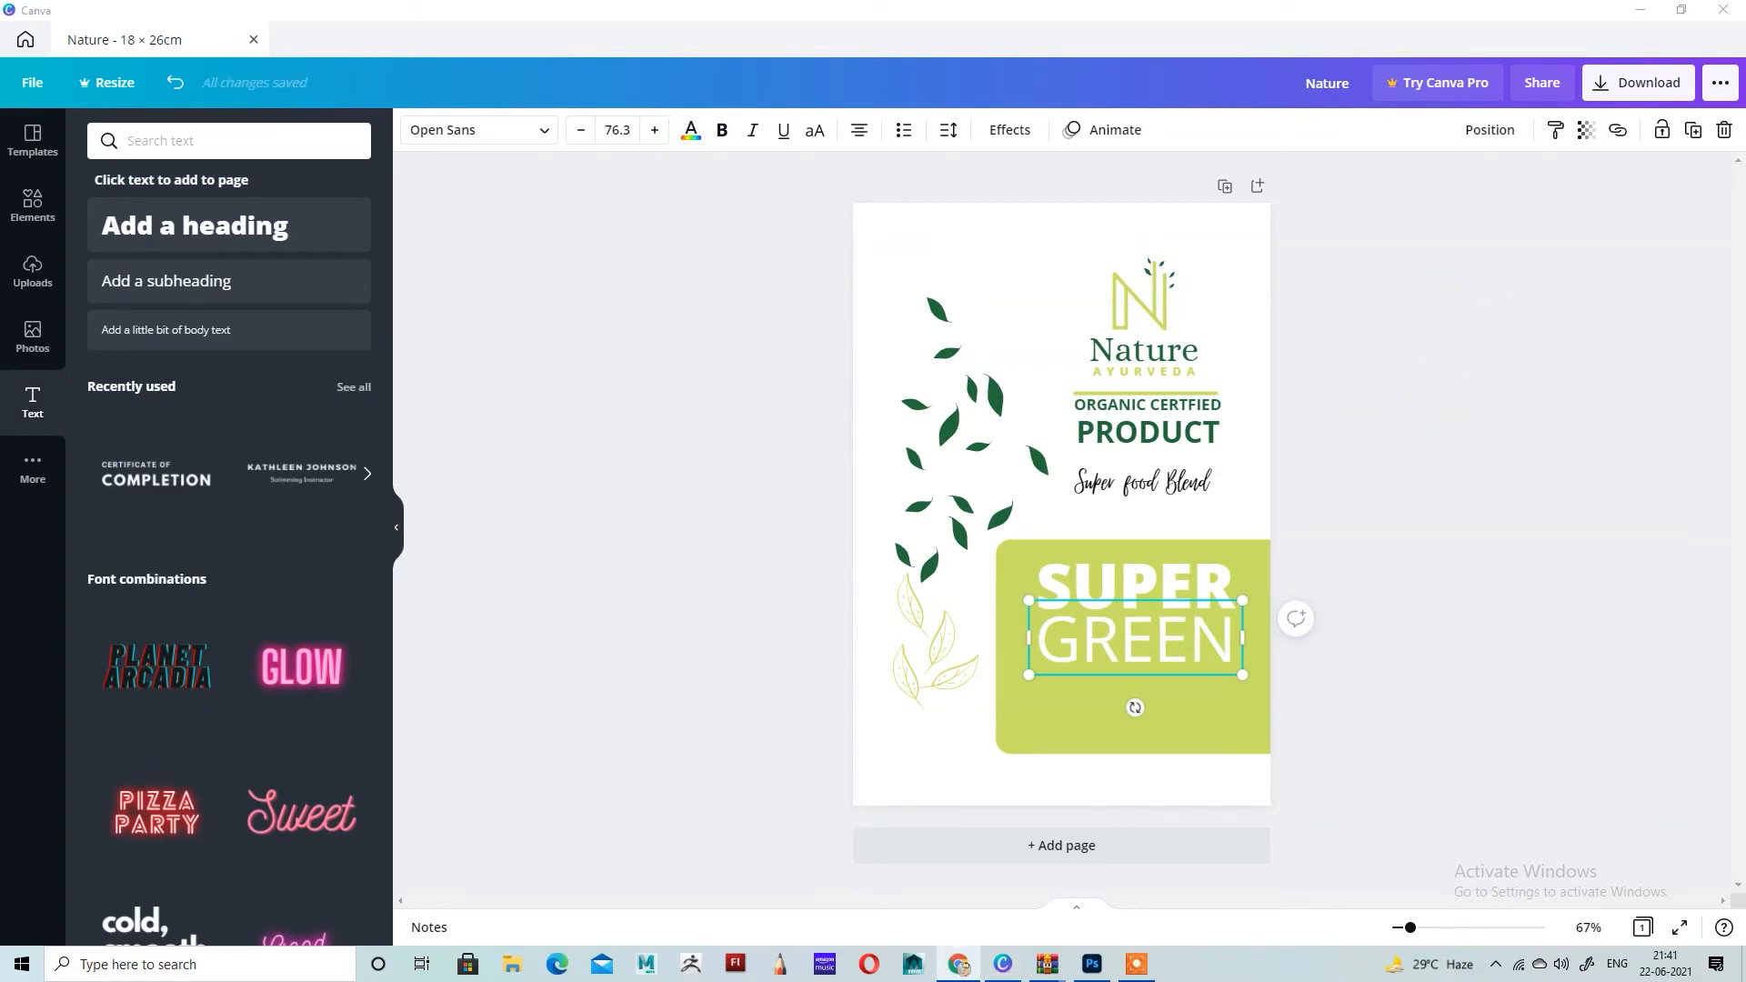
left_click(1453, 583)
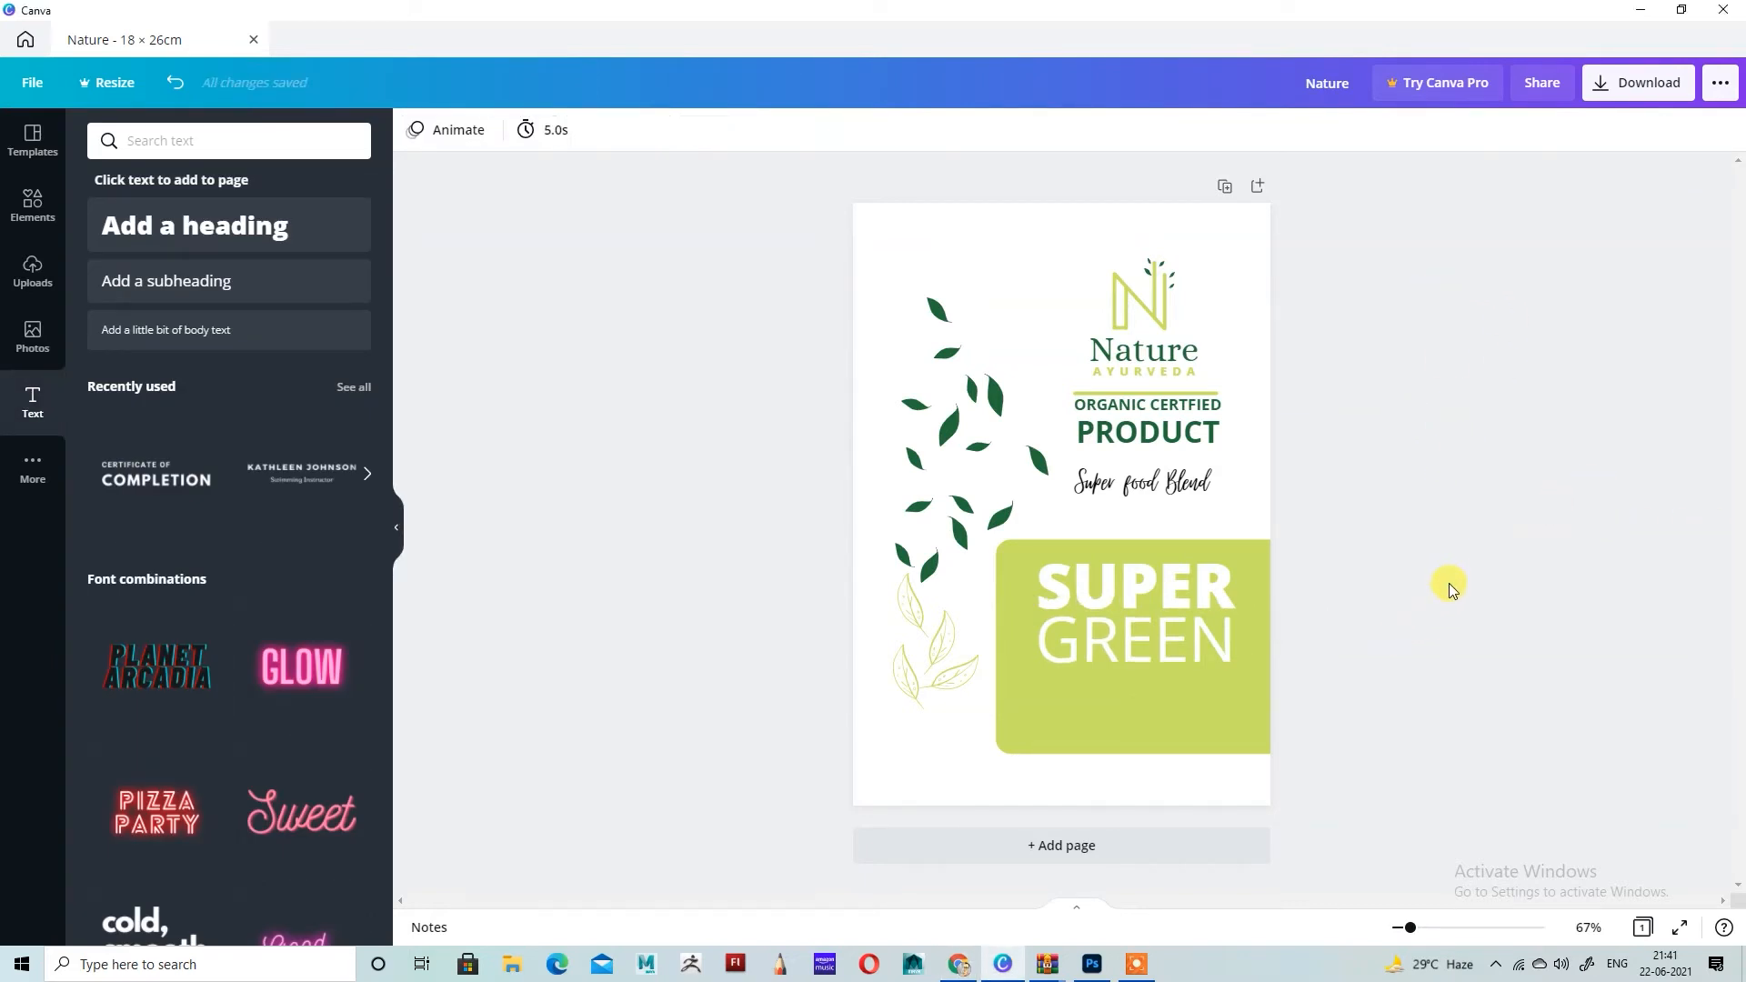
Step: Recolor the rounded panel behind SUPER GREEN with a slightly darker custom lime green
left_click(1140, 739)
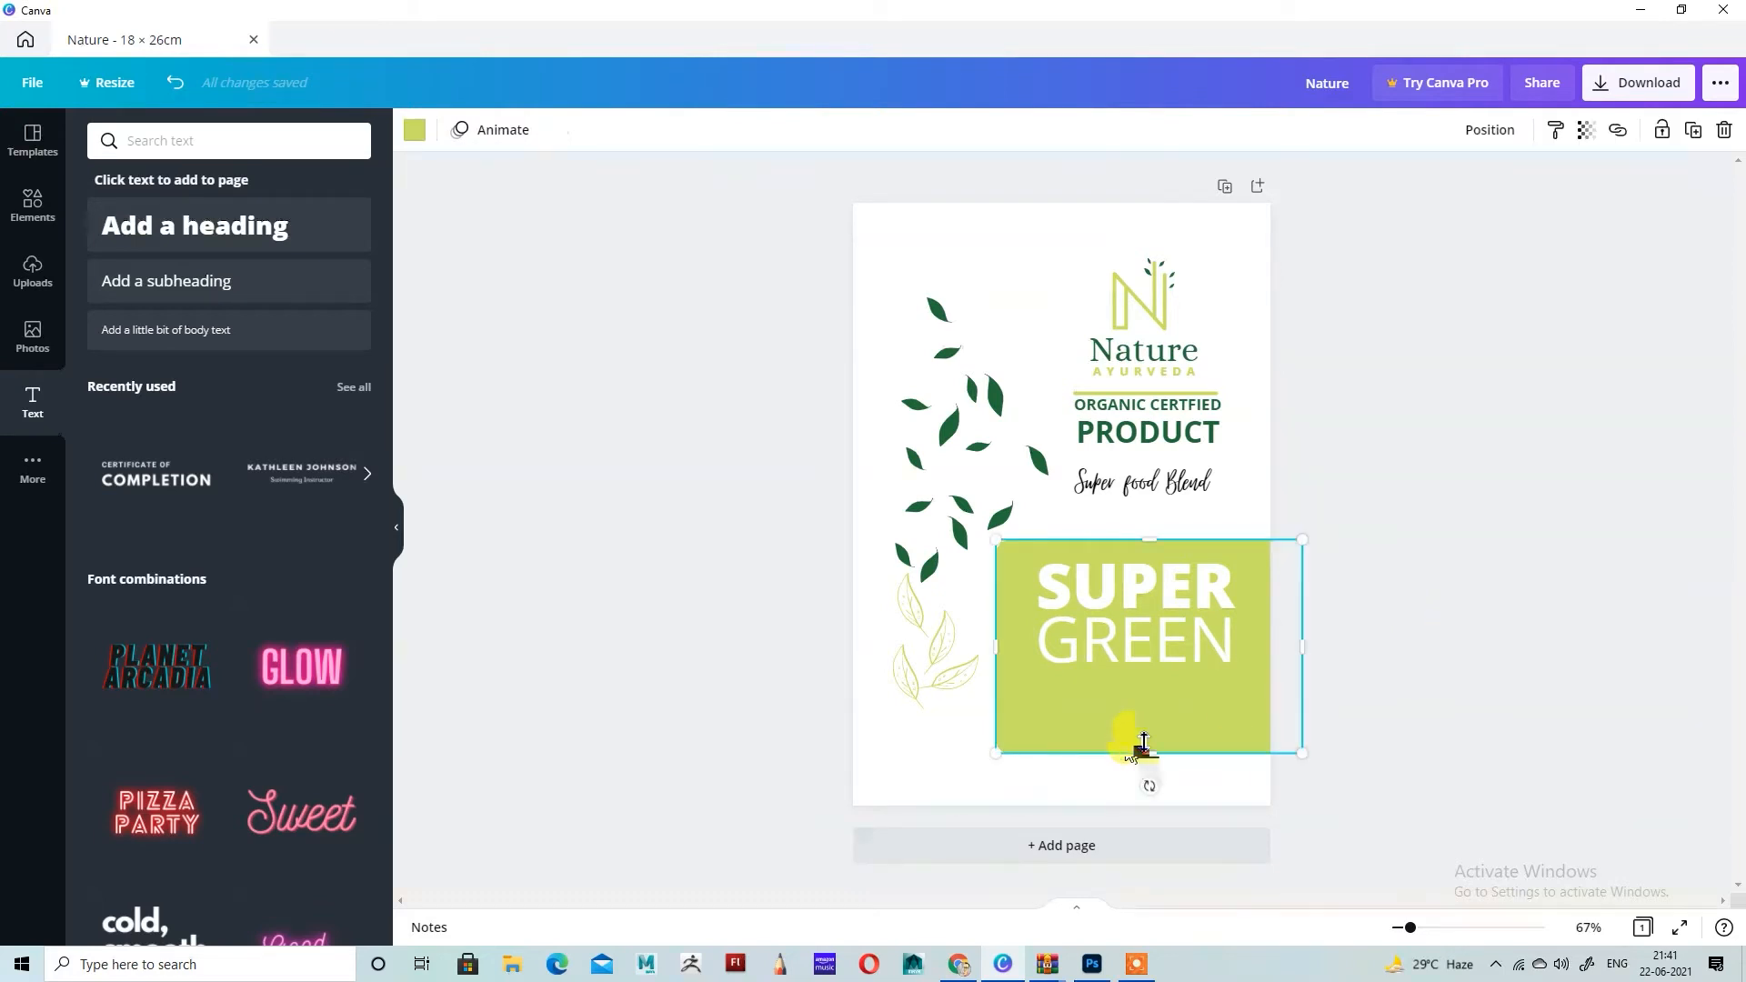
left_click(414, 133)
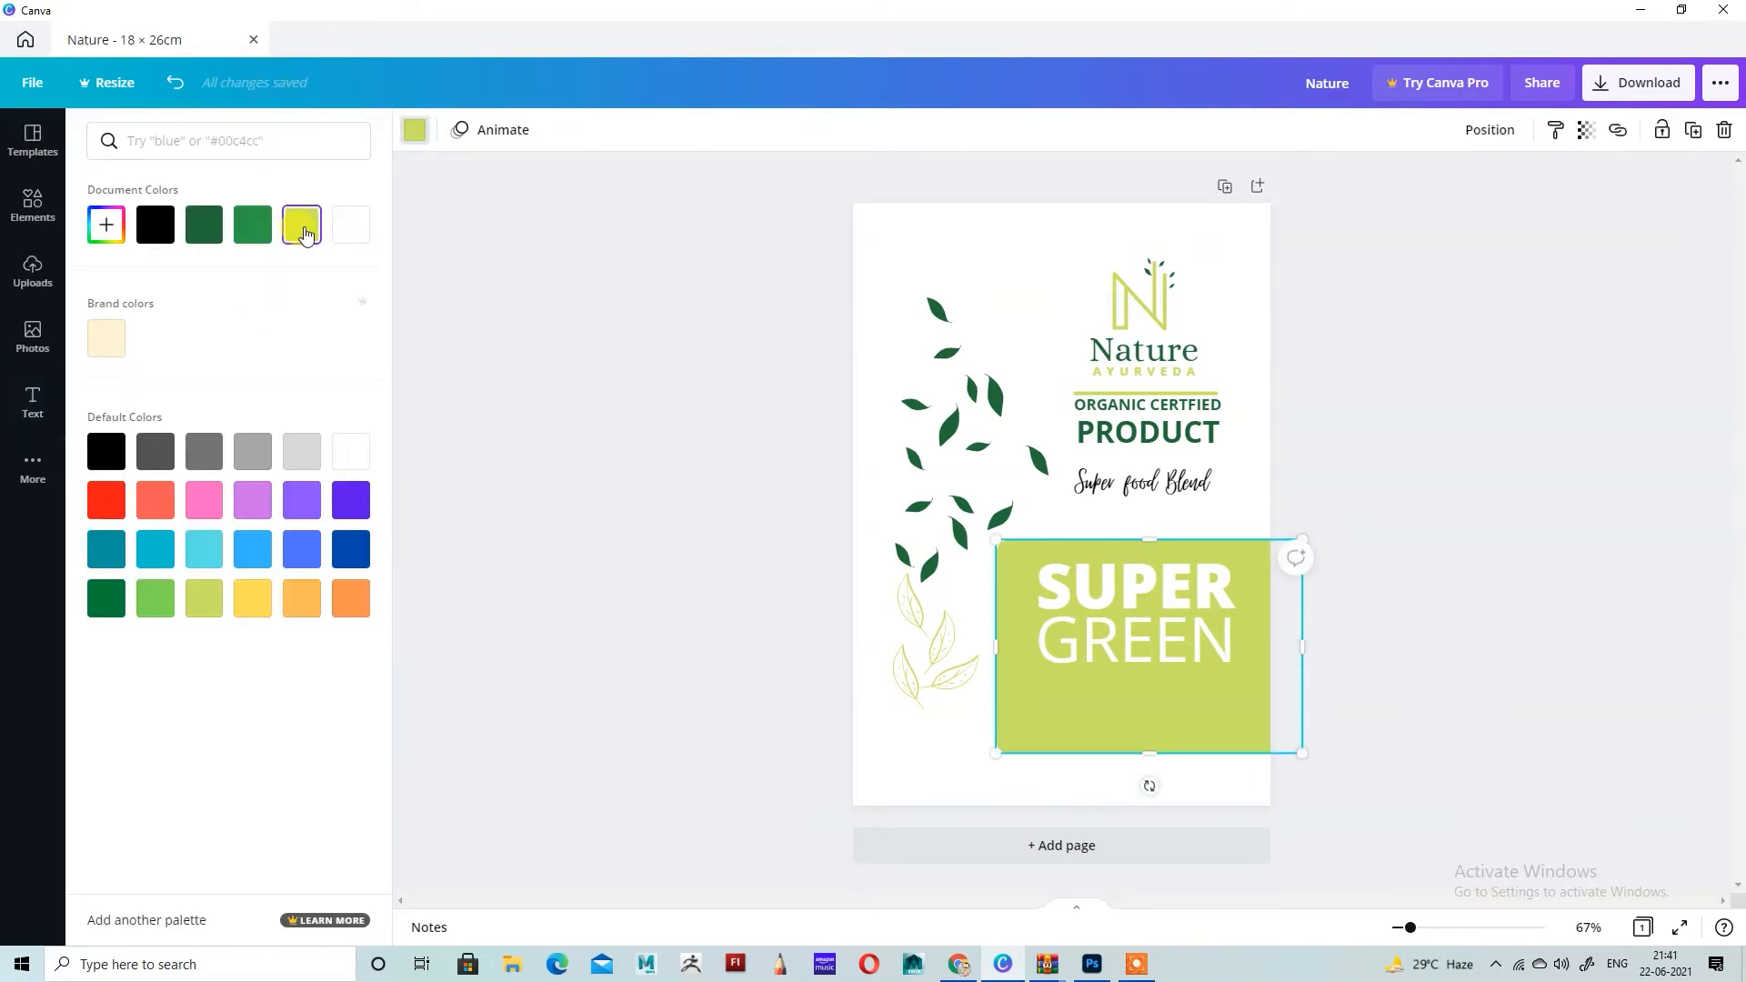
left_click(107, 231)
mouse_move(292, 307)
left_mouse_down()
mouse_move(250, 292)
mouse_move(274, 293)
left_mouse_up()
left_click(782, 126)
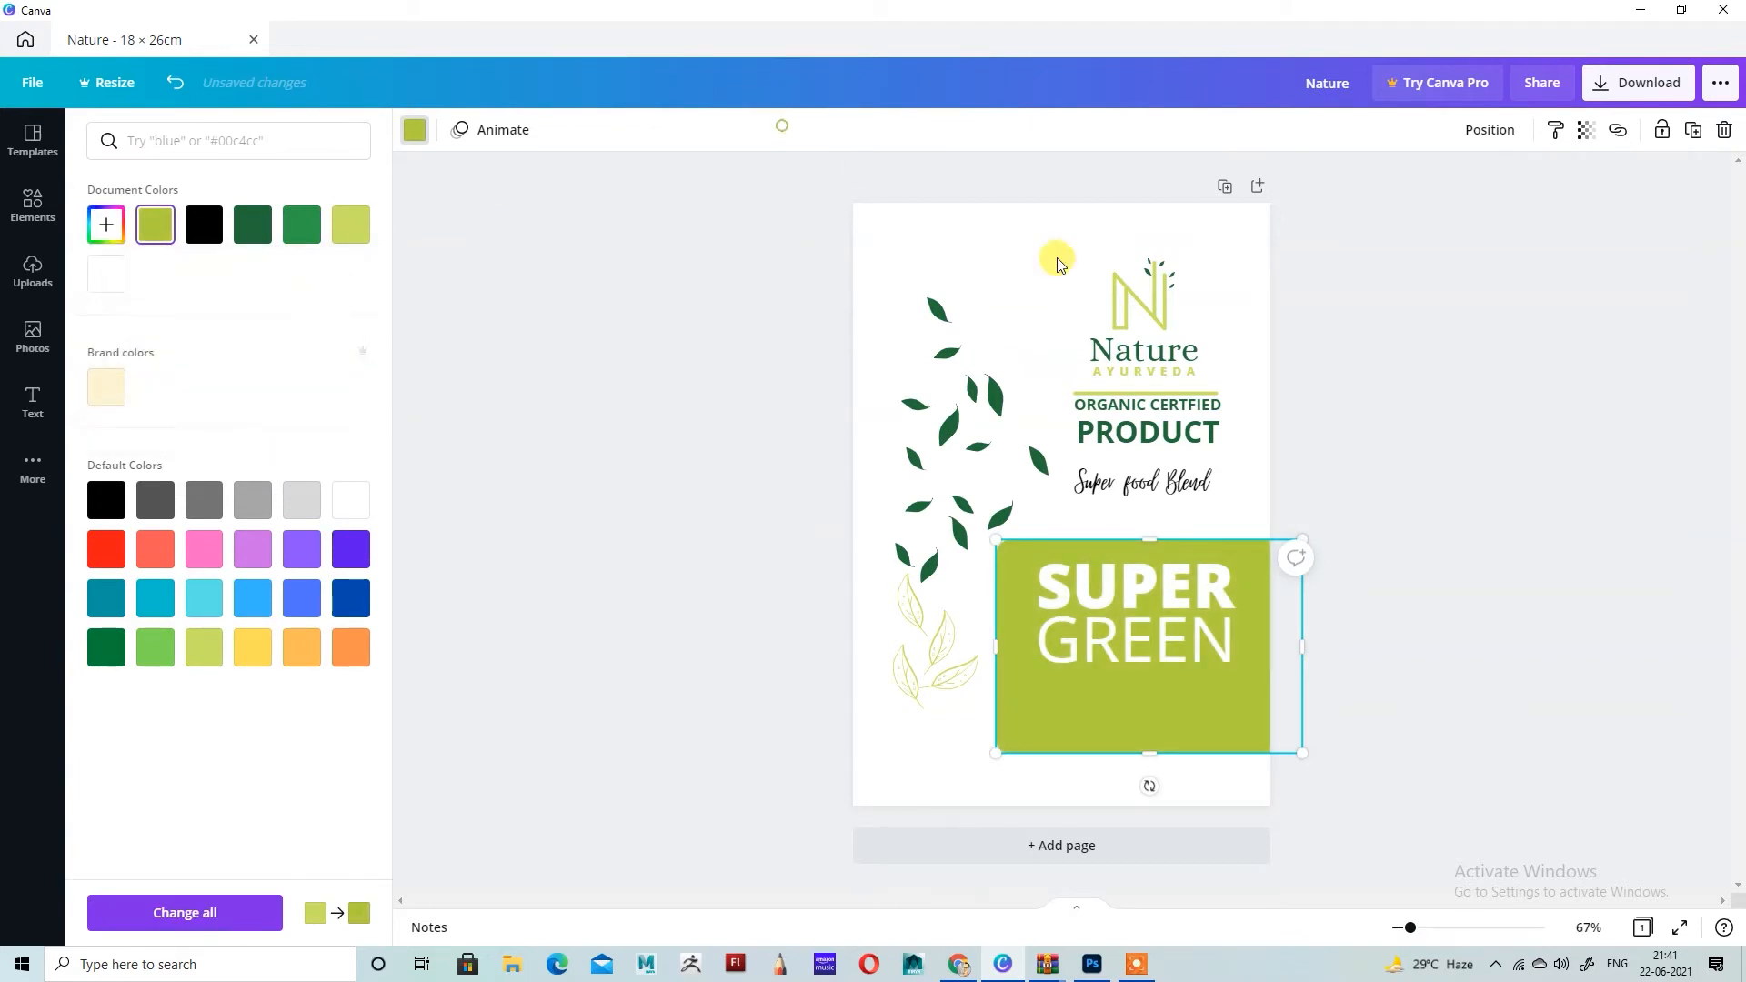
Step: Recolor the lines of the N logo with the panel's darker lime green
left_click(1167, 329)
left_click(414, 130)
left_click(417, 129)
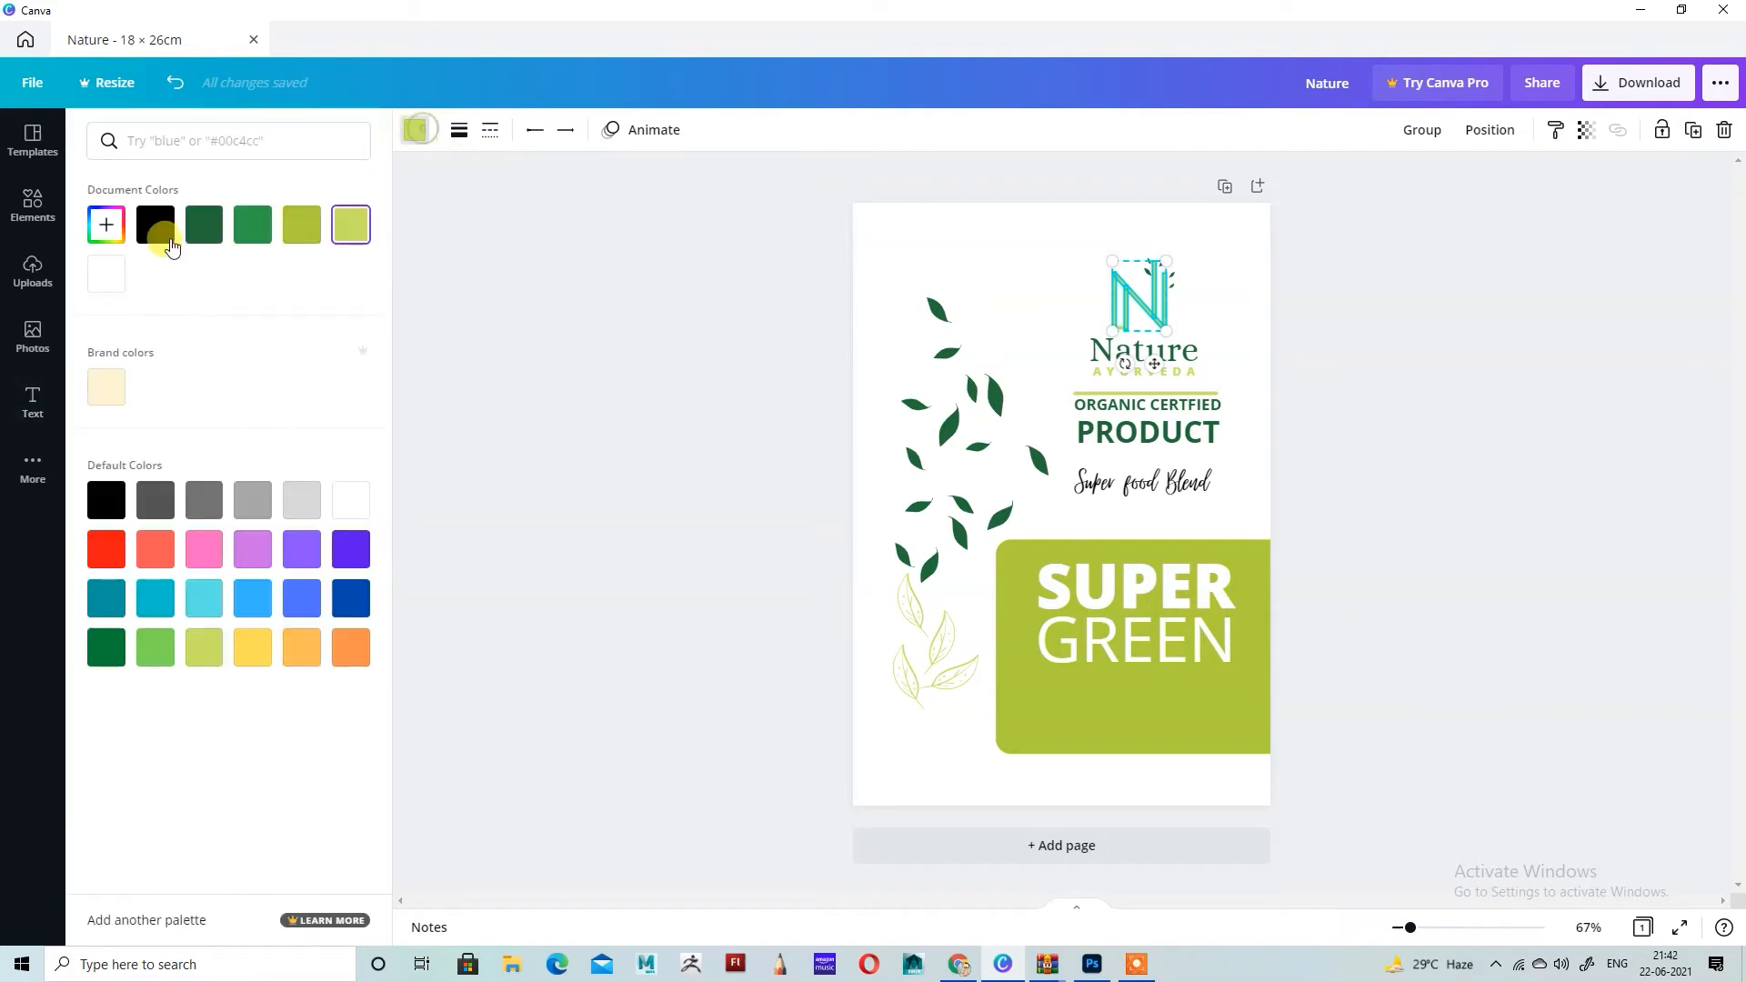
left_click(316, 236)
left_click(1458, 442)
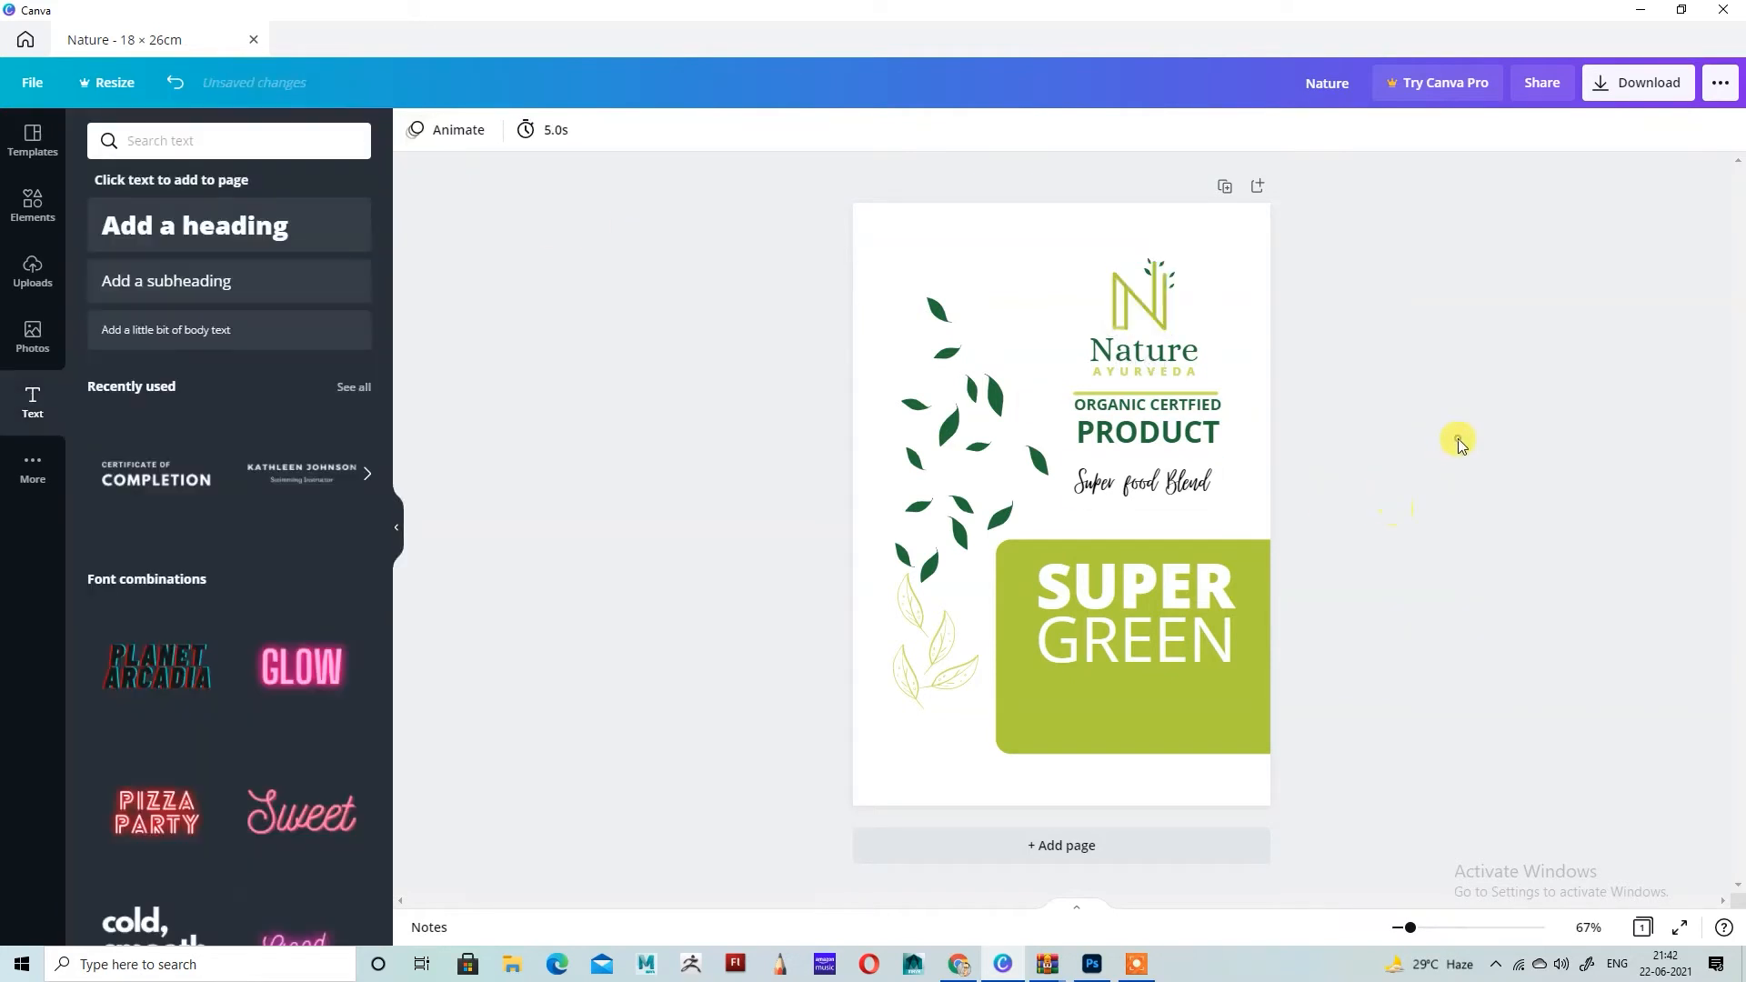
Step: Recolor the AYURVEDA text and the horizontal line below it with the same darker lime green
left_click(1185, 404)
left_click(1181, 390)
left_click(1180, 374, "shift")
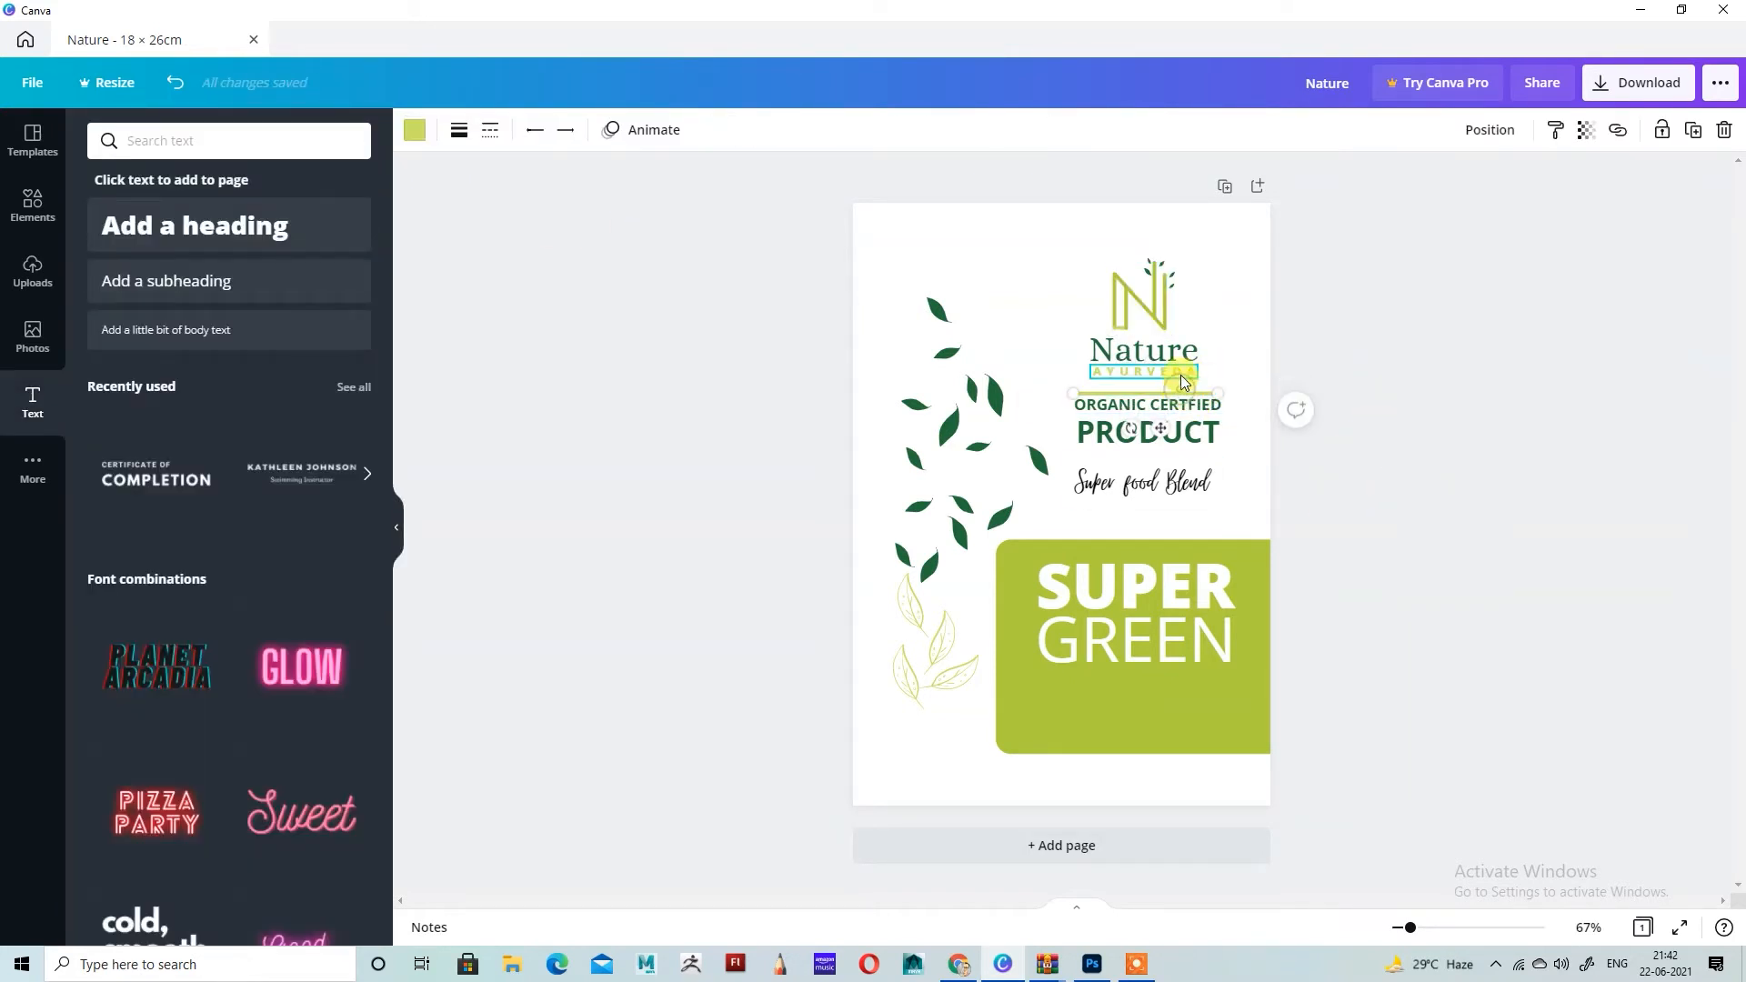
left_click(417, 135)
left_click(314, 228)
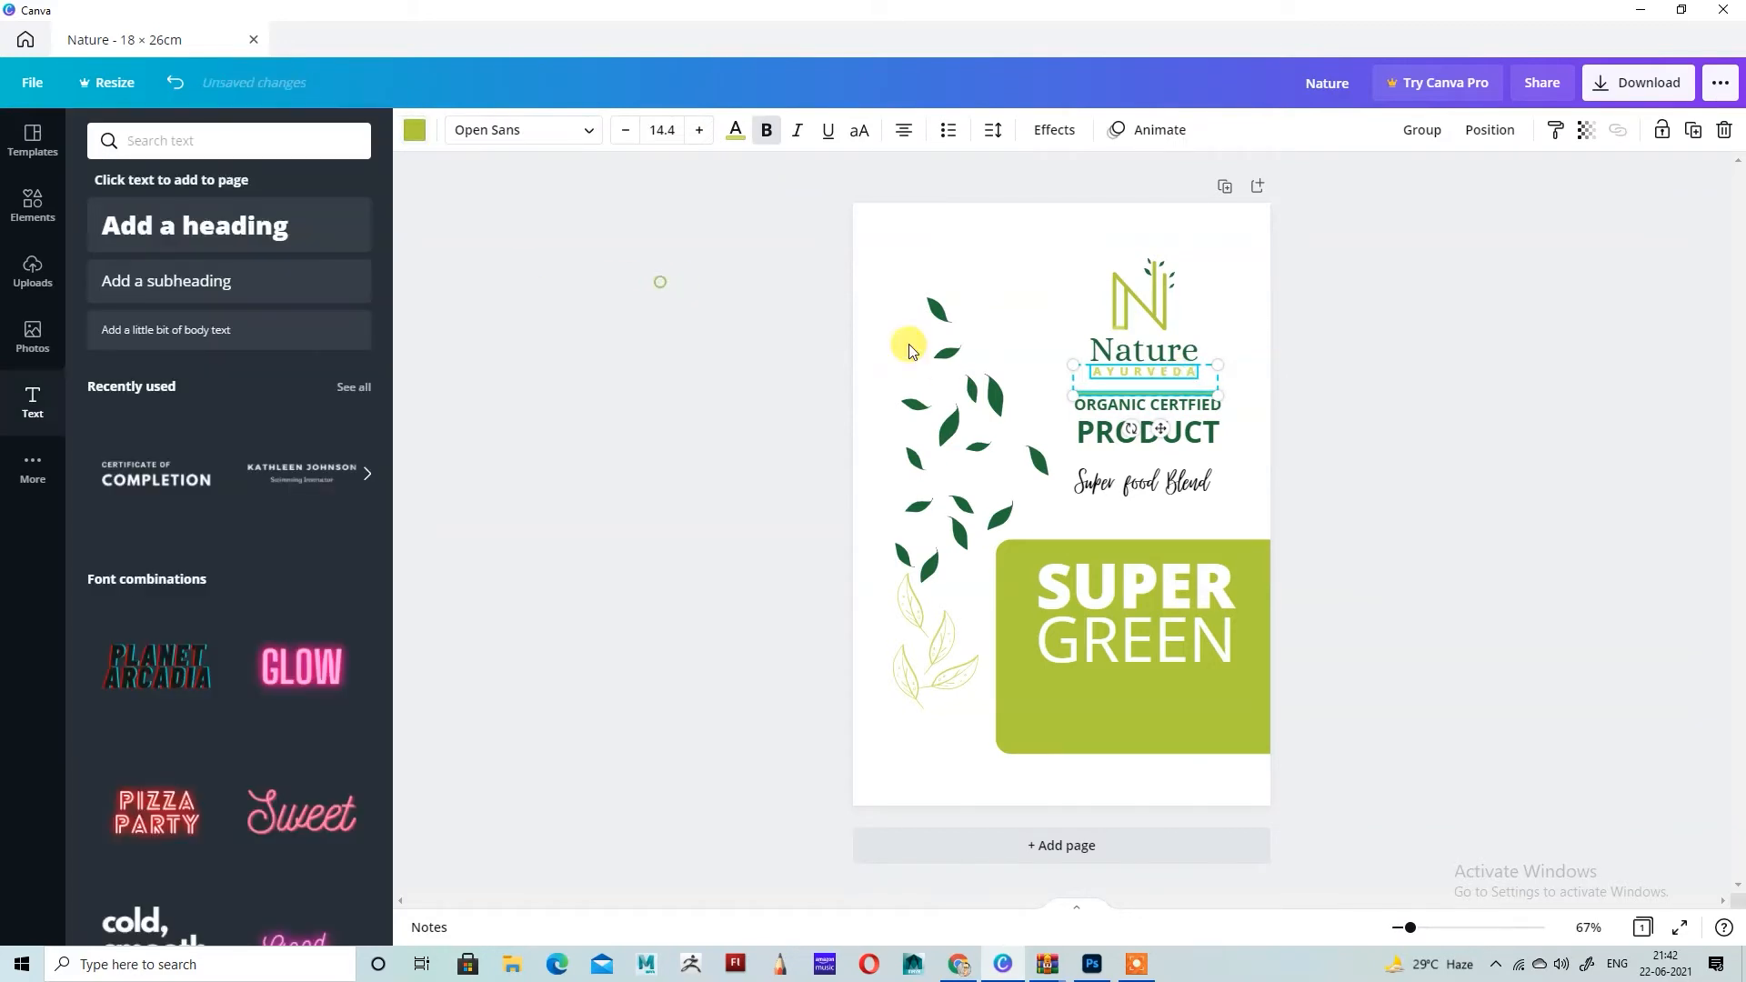
left_click(1528, 498)
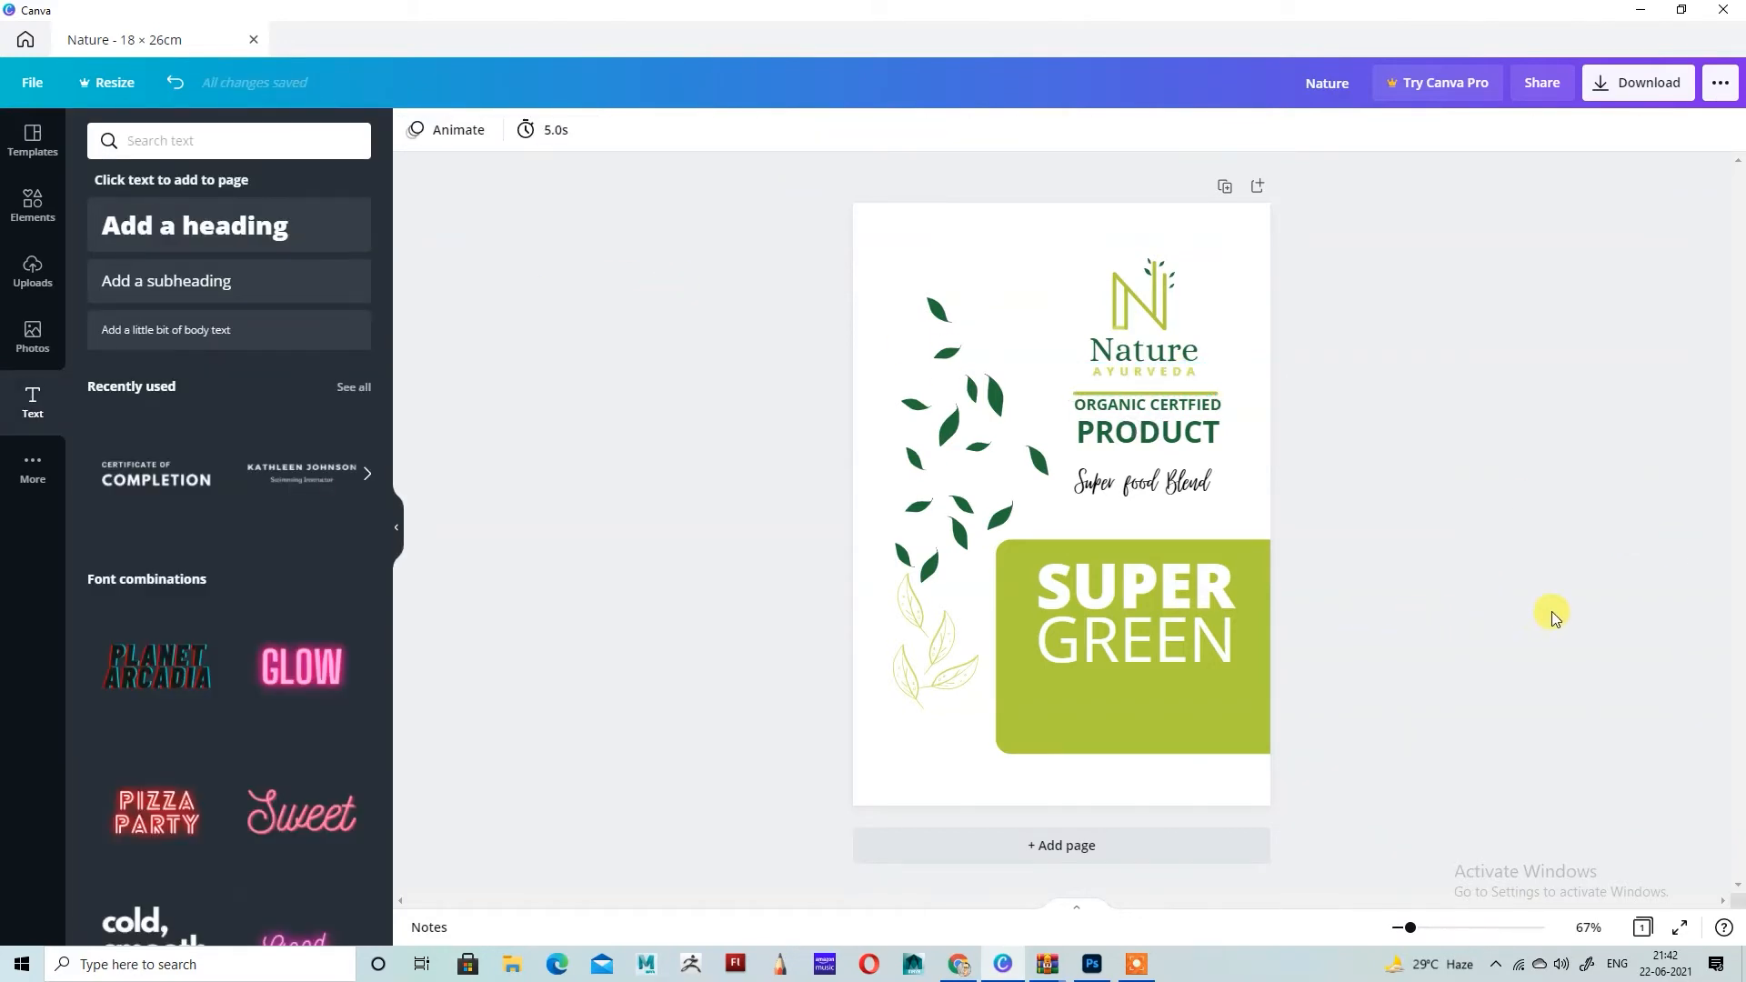
Step: Search the elements for "line" and add a dashed line to the page
key("ctrl+plus")
key("ctrl+plus")
key("ctrl+plus")
scroll(1552, 612, "down", 3)
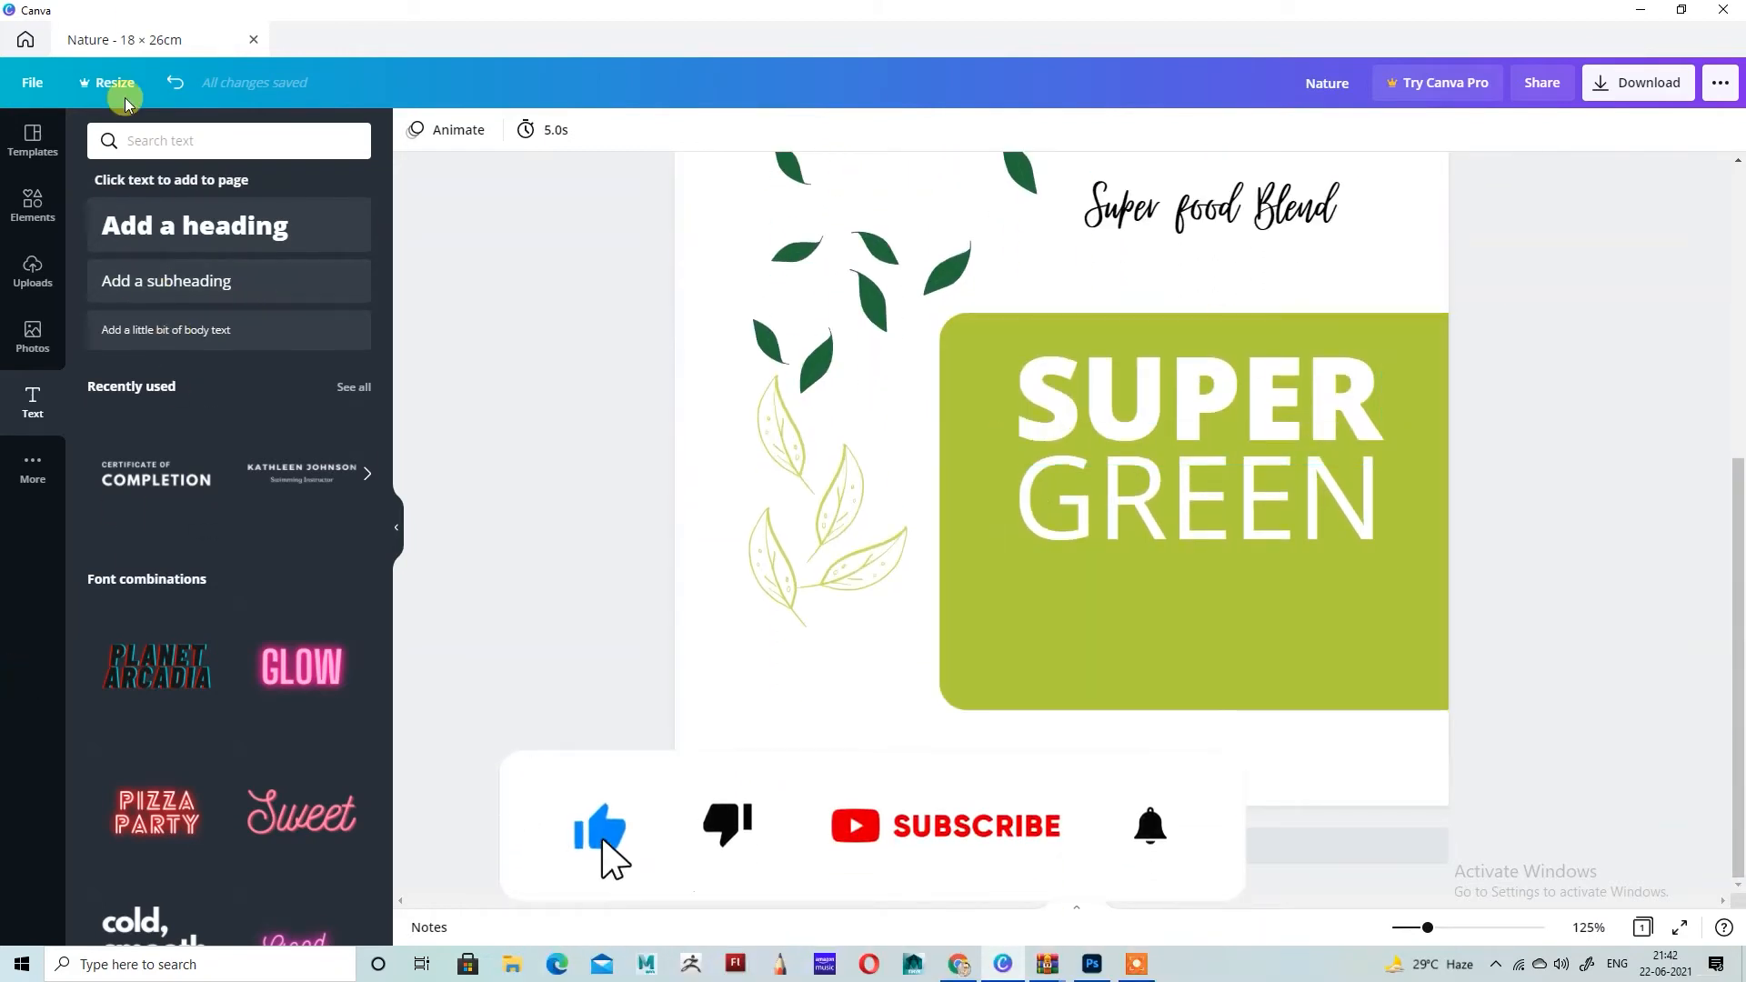
left_click(167, 140)
left_click(37, 199)
left_click(189, 139)
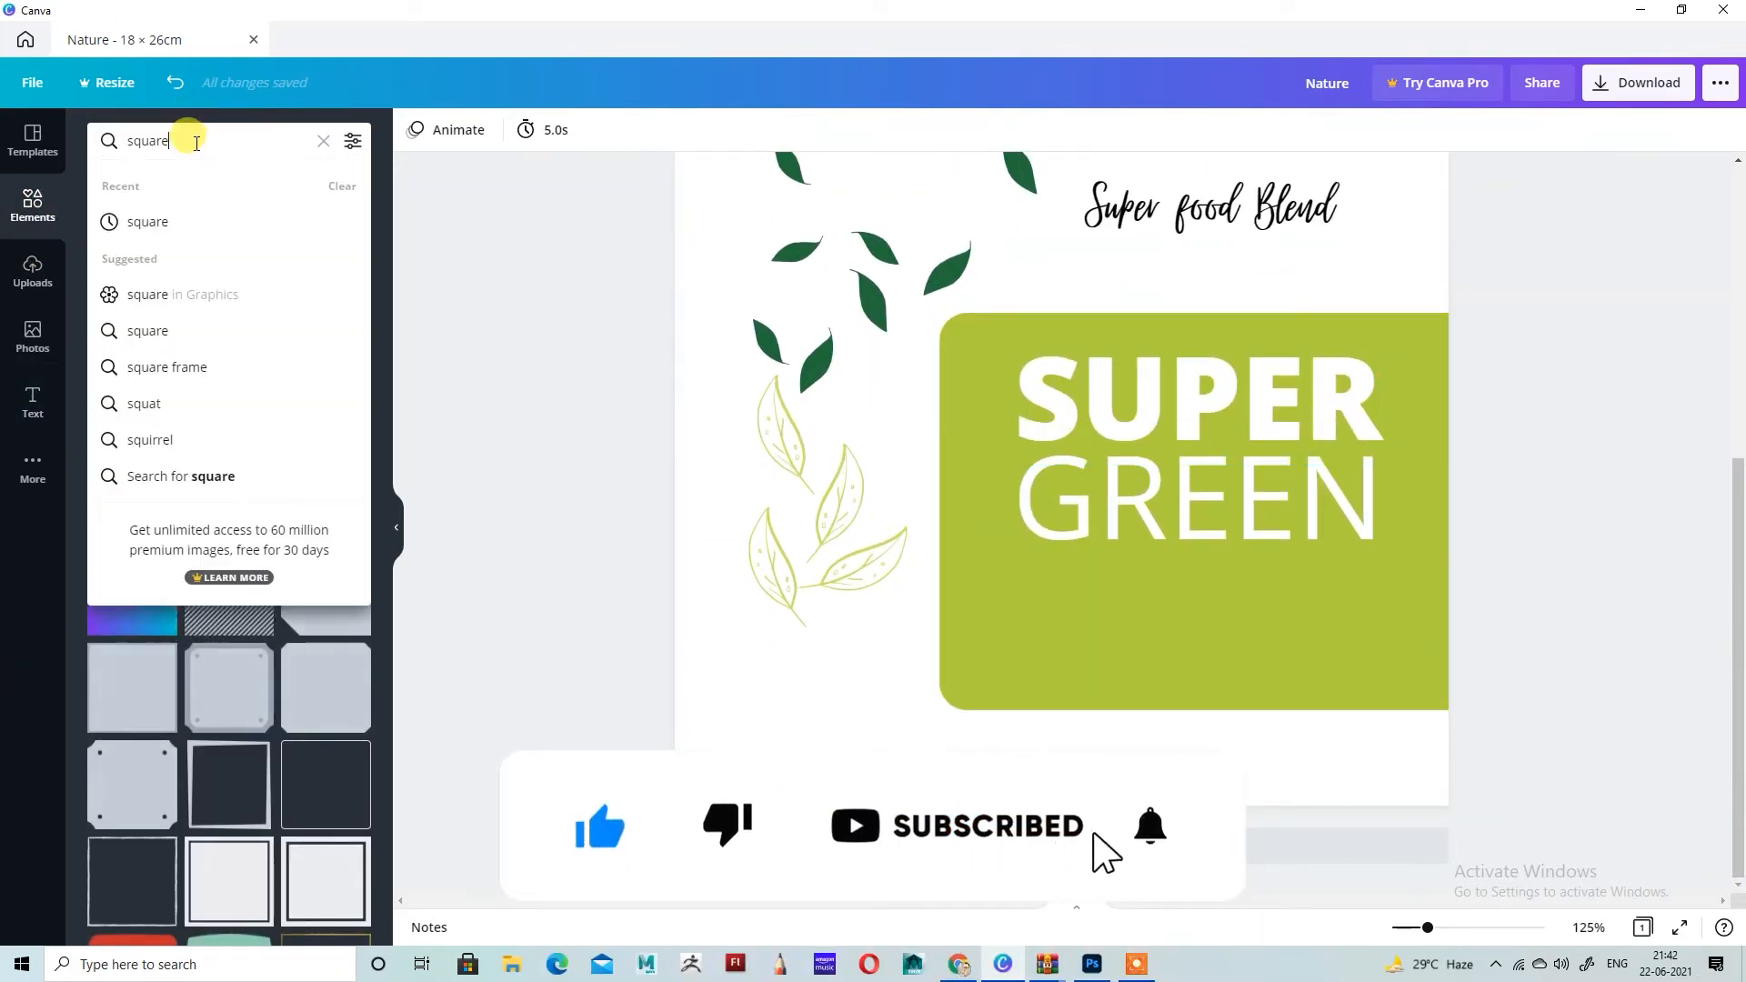
left_click_drag(187, 140, 88, 145)
type("line")
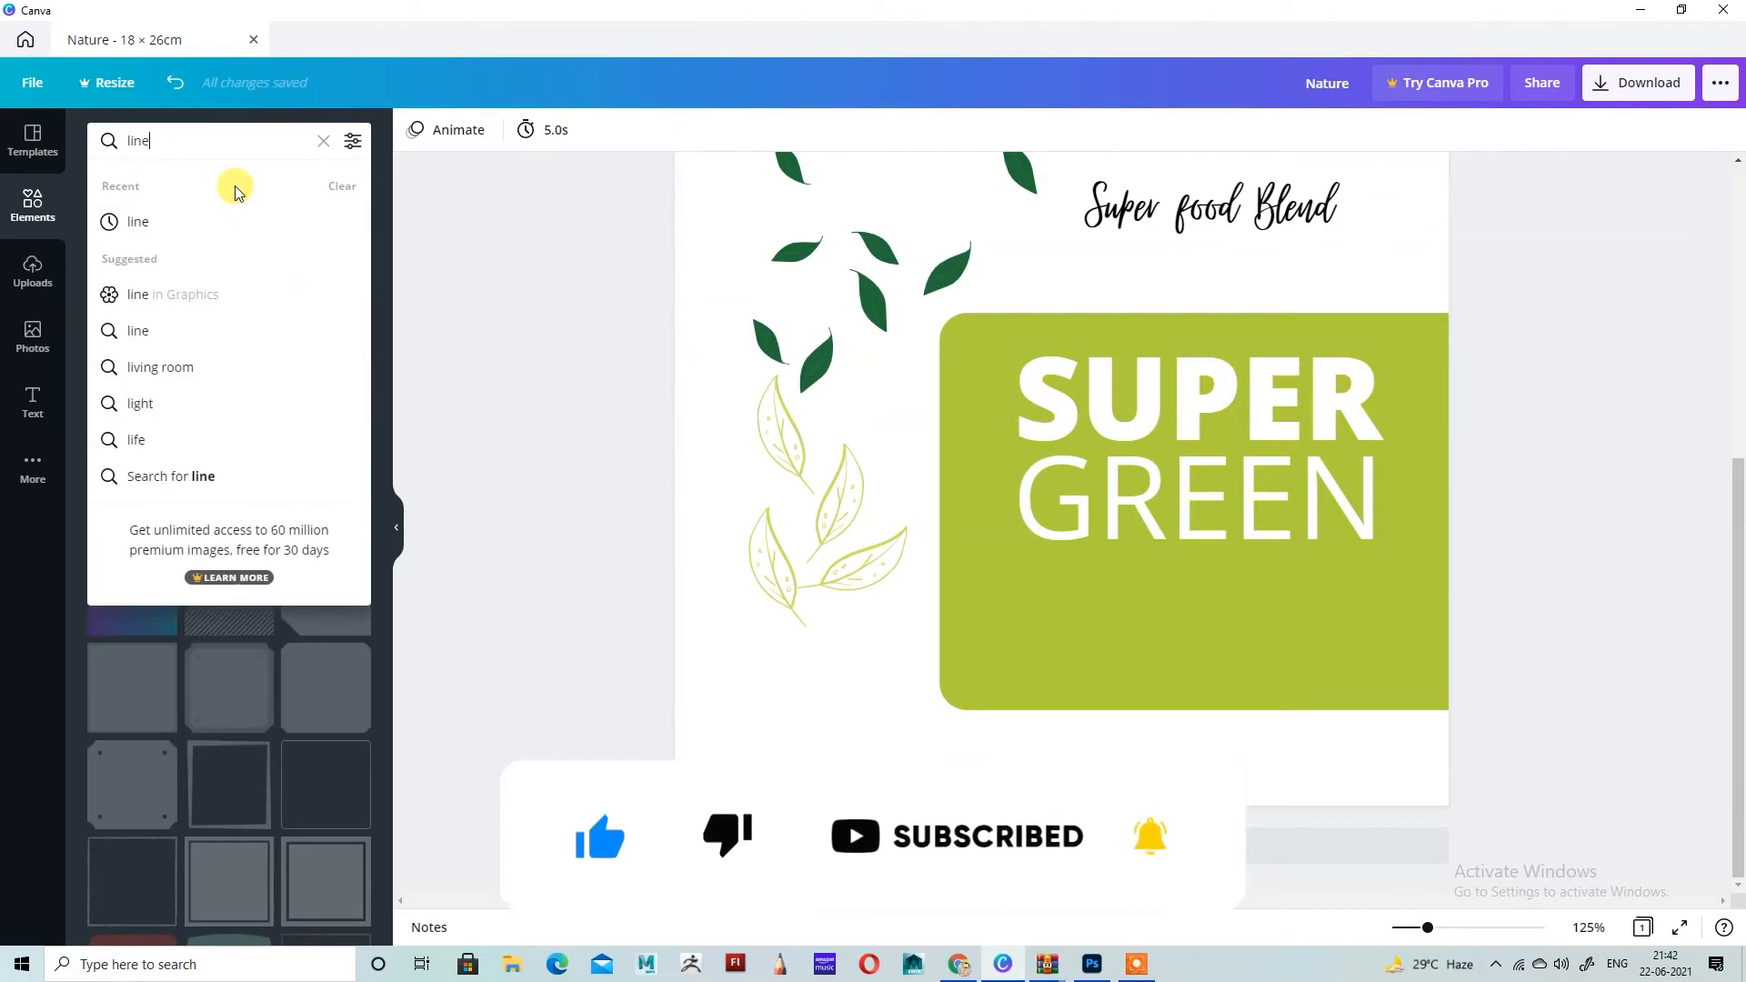
key("Return")
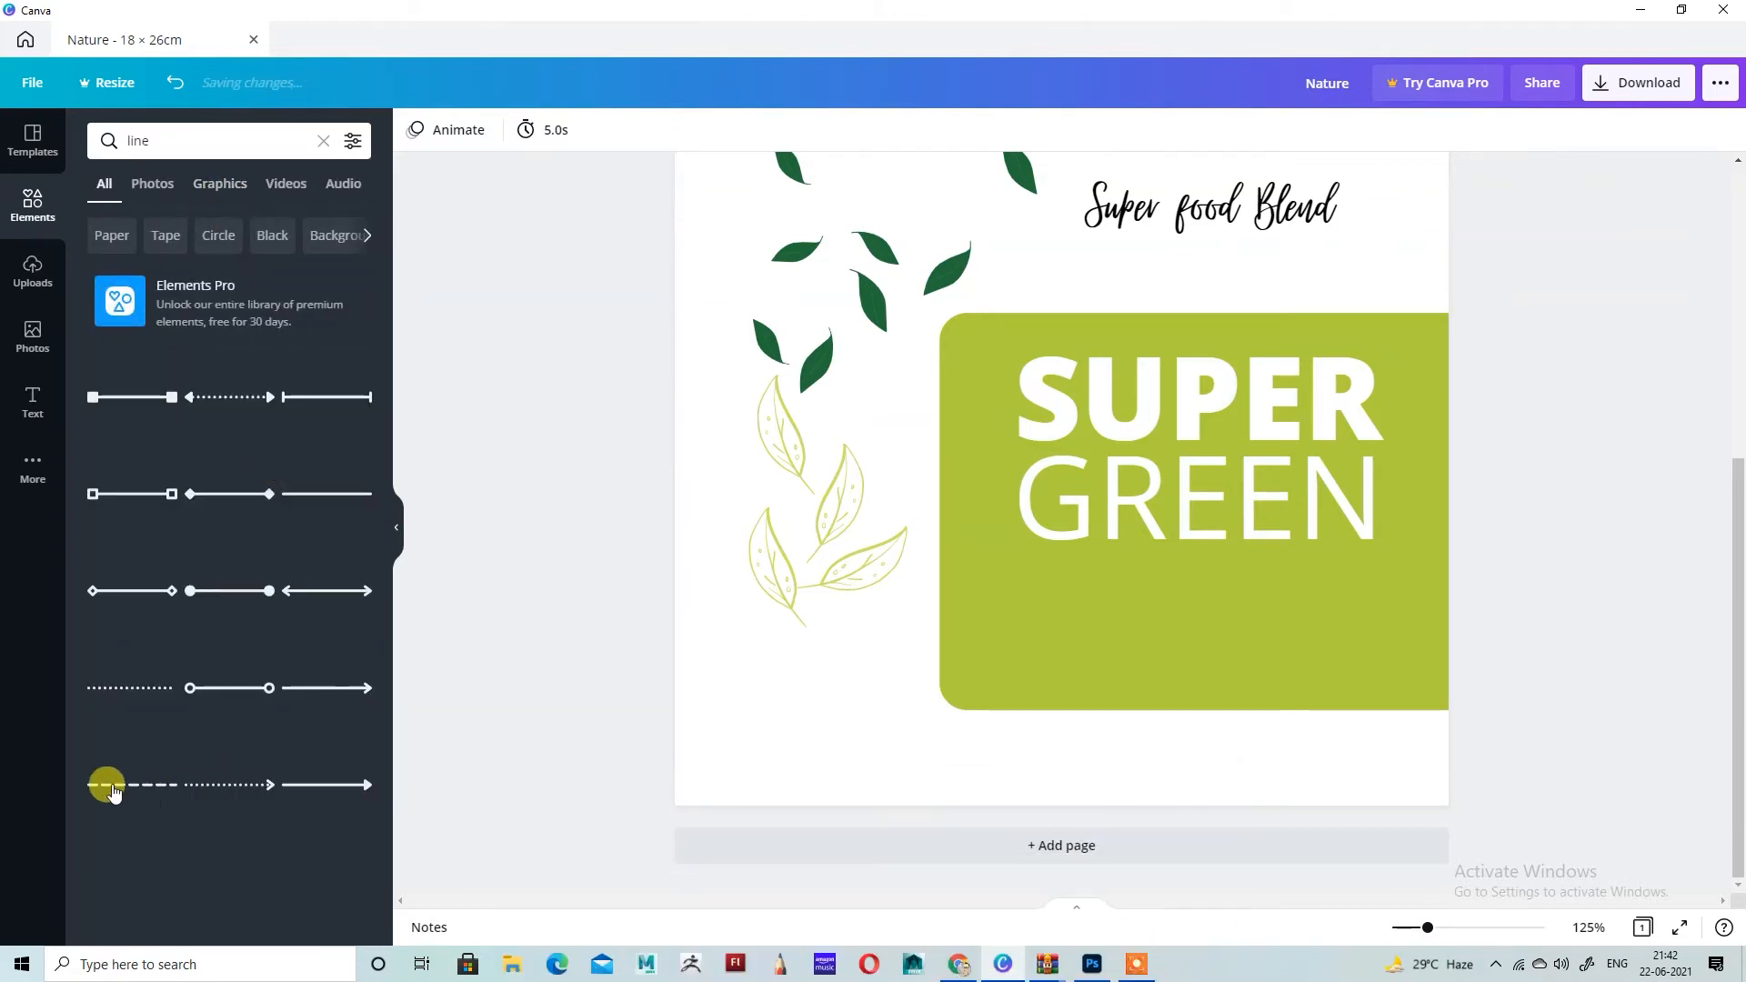
left_click(113, 787)
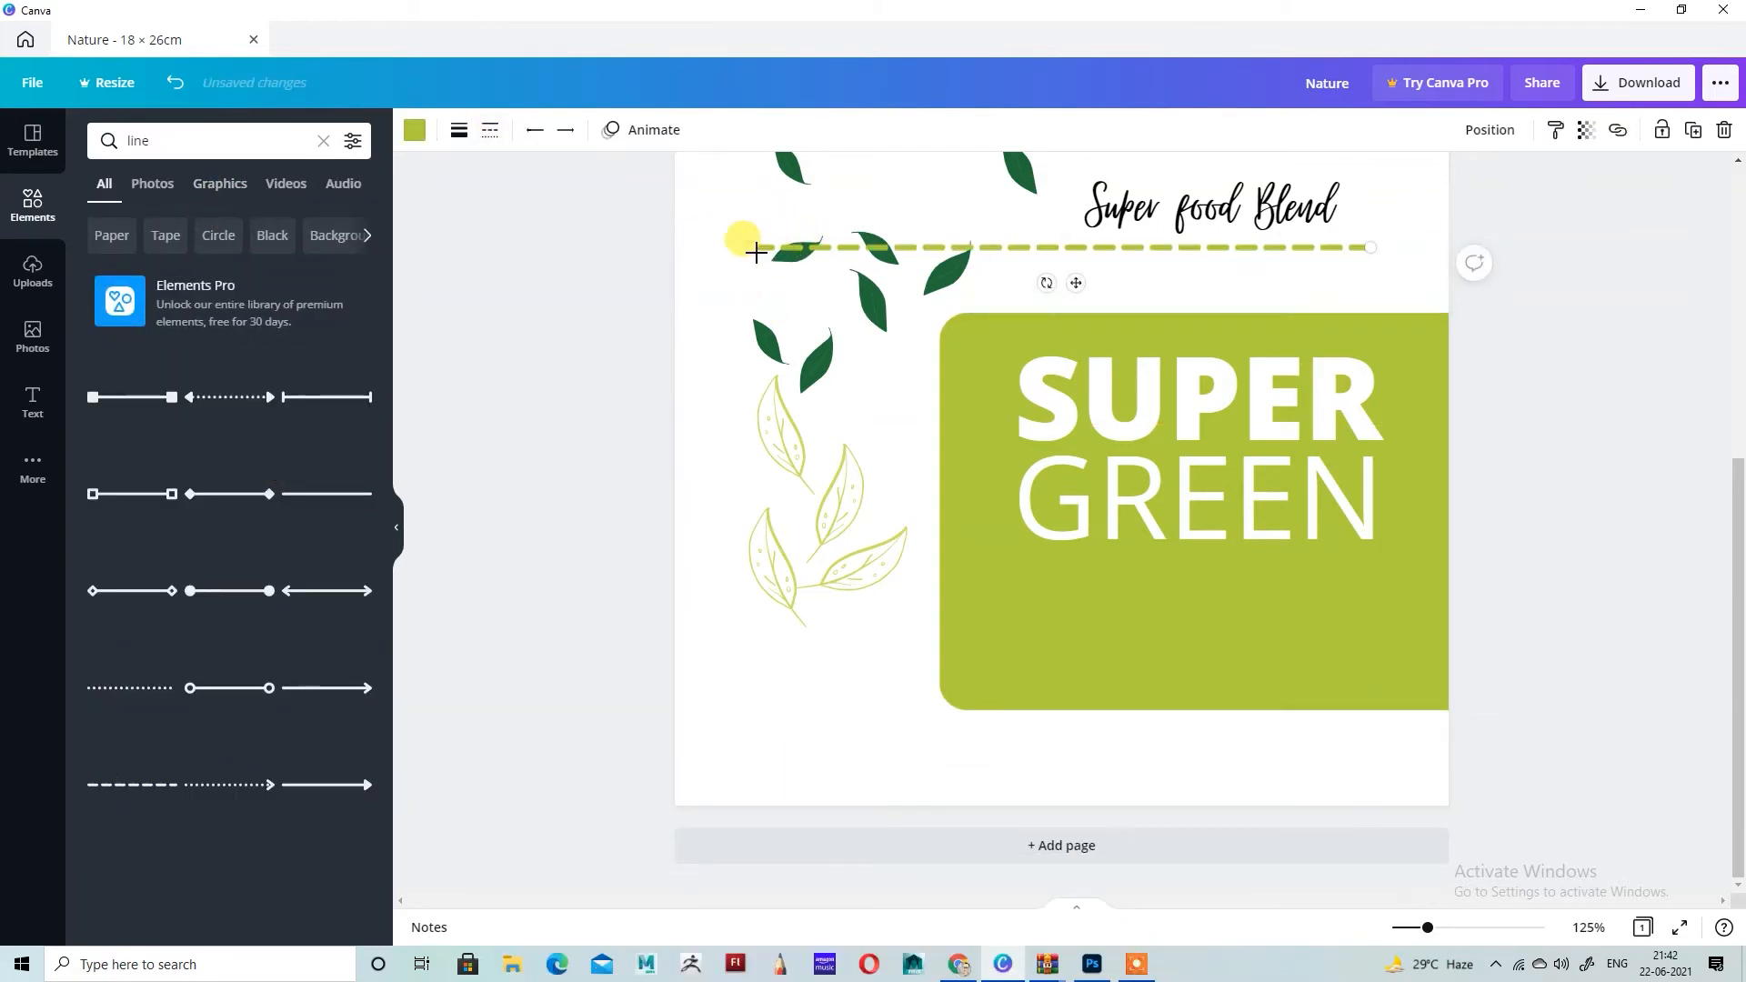
Step: Move both ends of the dashed line onto the lime panel below GREEN and color the line white
left_click_drag(757, 252, 983, 603)
left_click_drag(1370, 248, 1415, 585)
left_click(413, 129)
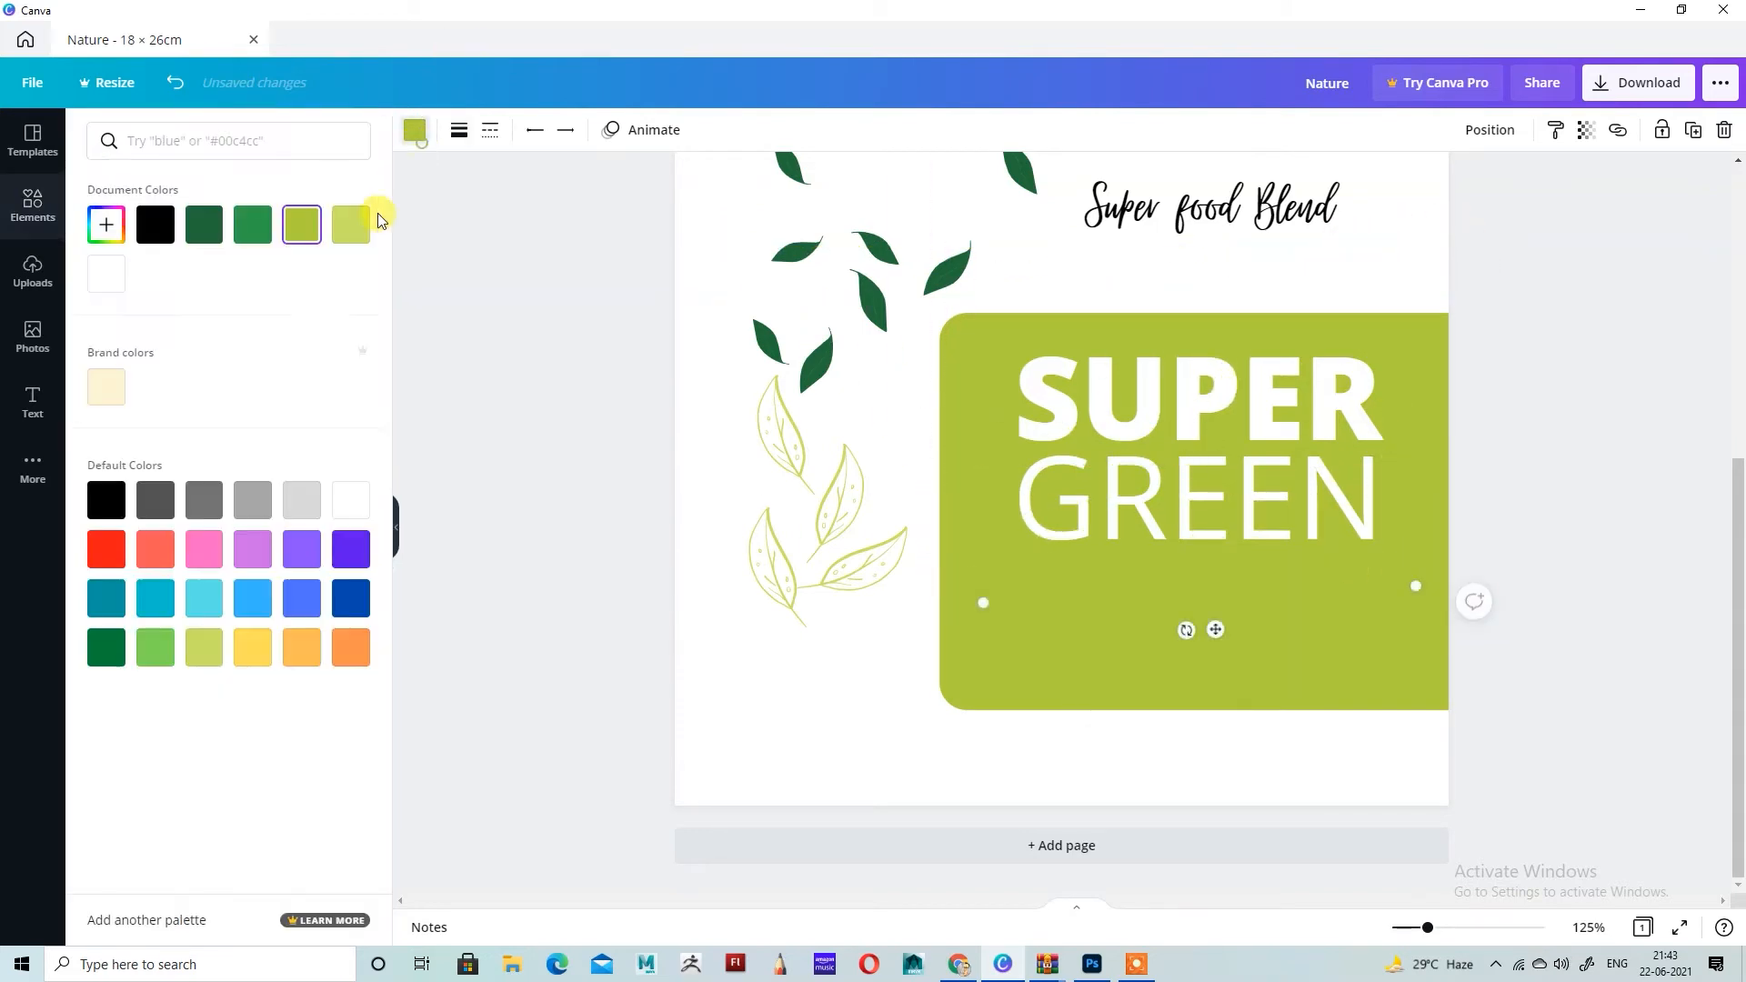
left_click(106, 274)
Step: Stretch the dashed line horizontally across nearly the whole visible panel and move it up just beneath GREEN
left_click_drag(985, 602, 953, 575)
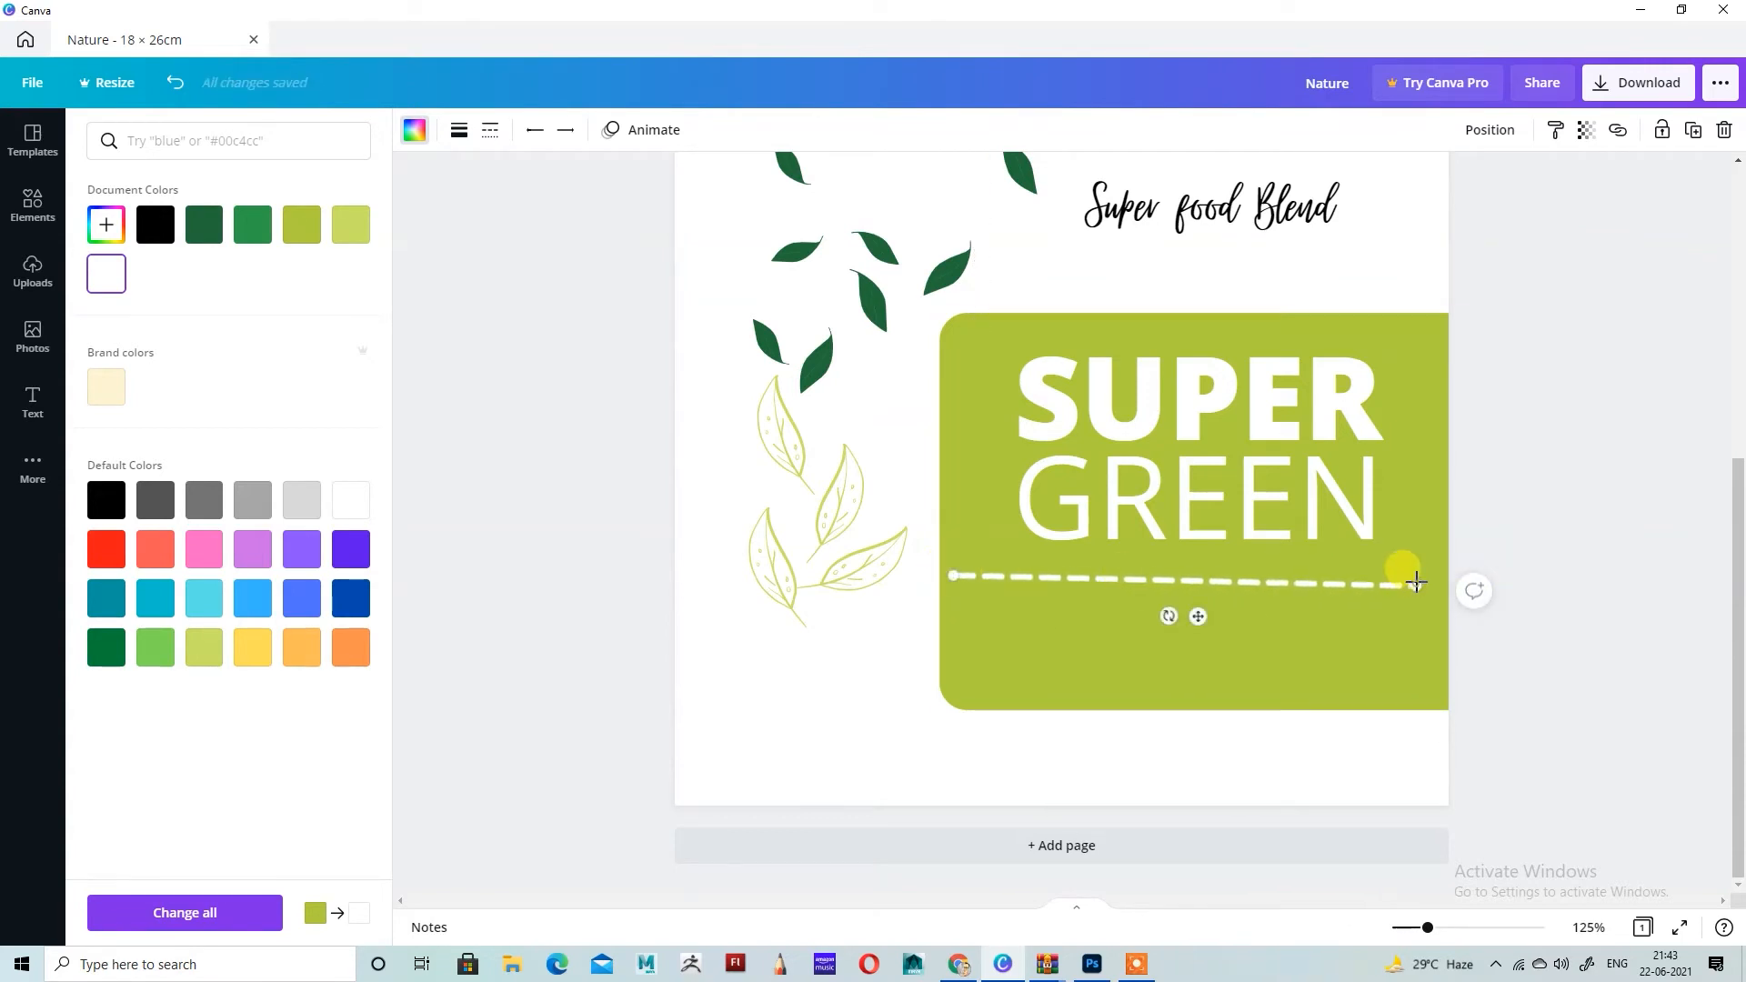
left_click_drag(1416, 582, 1434, 575)
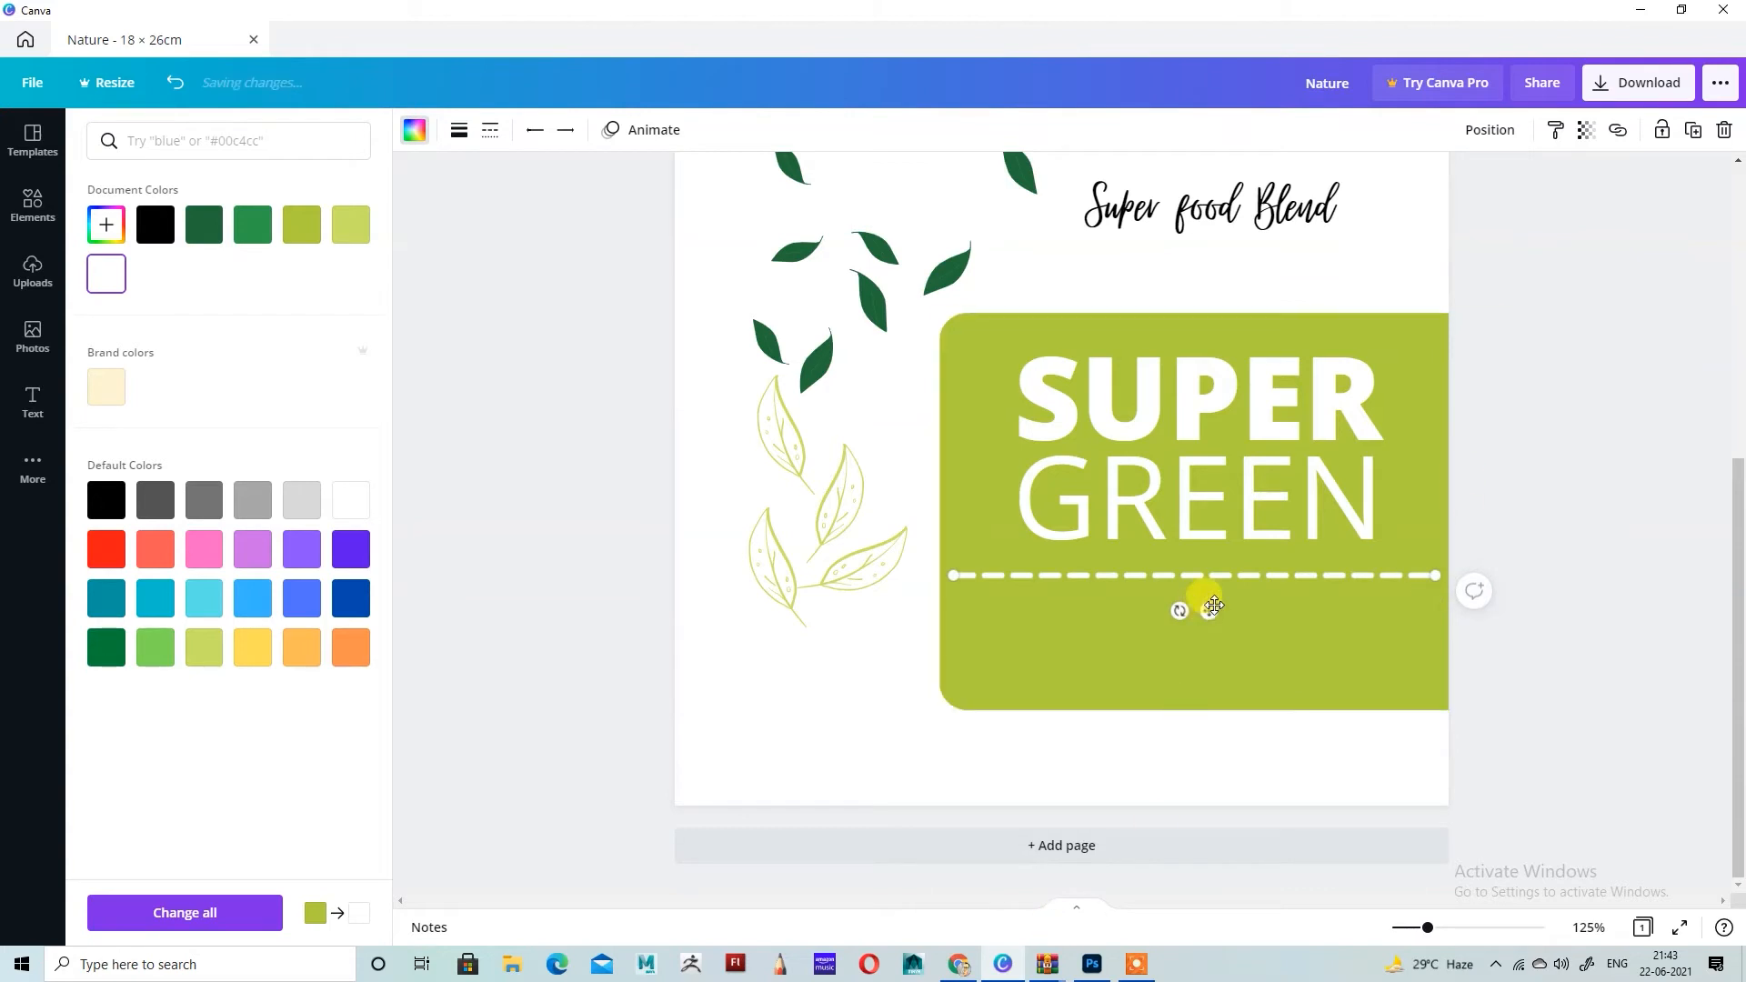
left_click_drag(1208, 611, 1216, 608)
left_click_drag(1216, 608, 1215, 604)
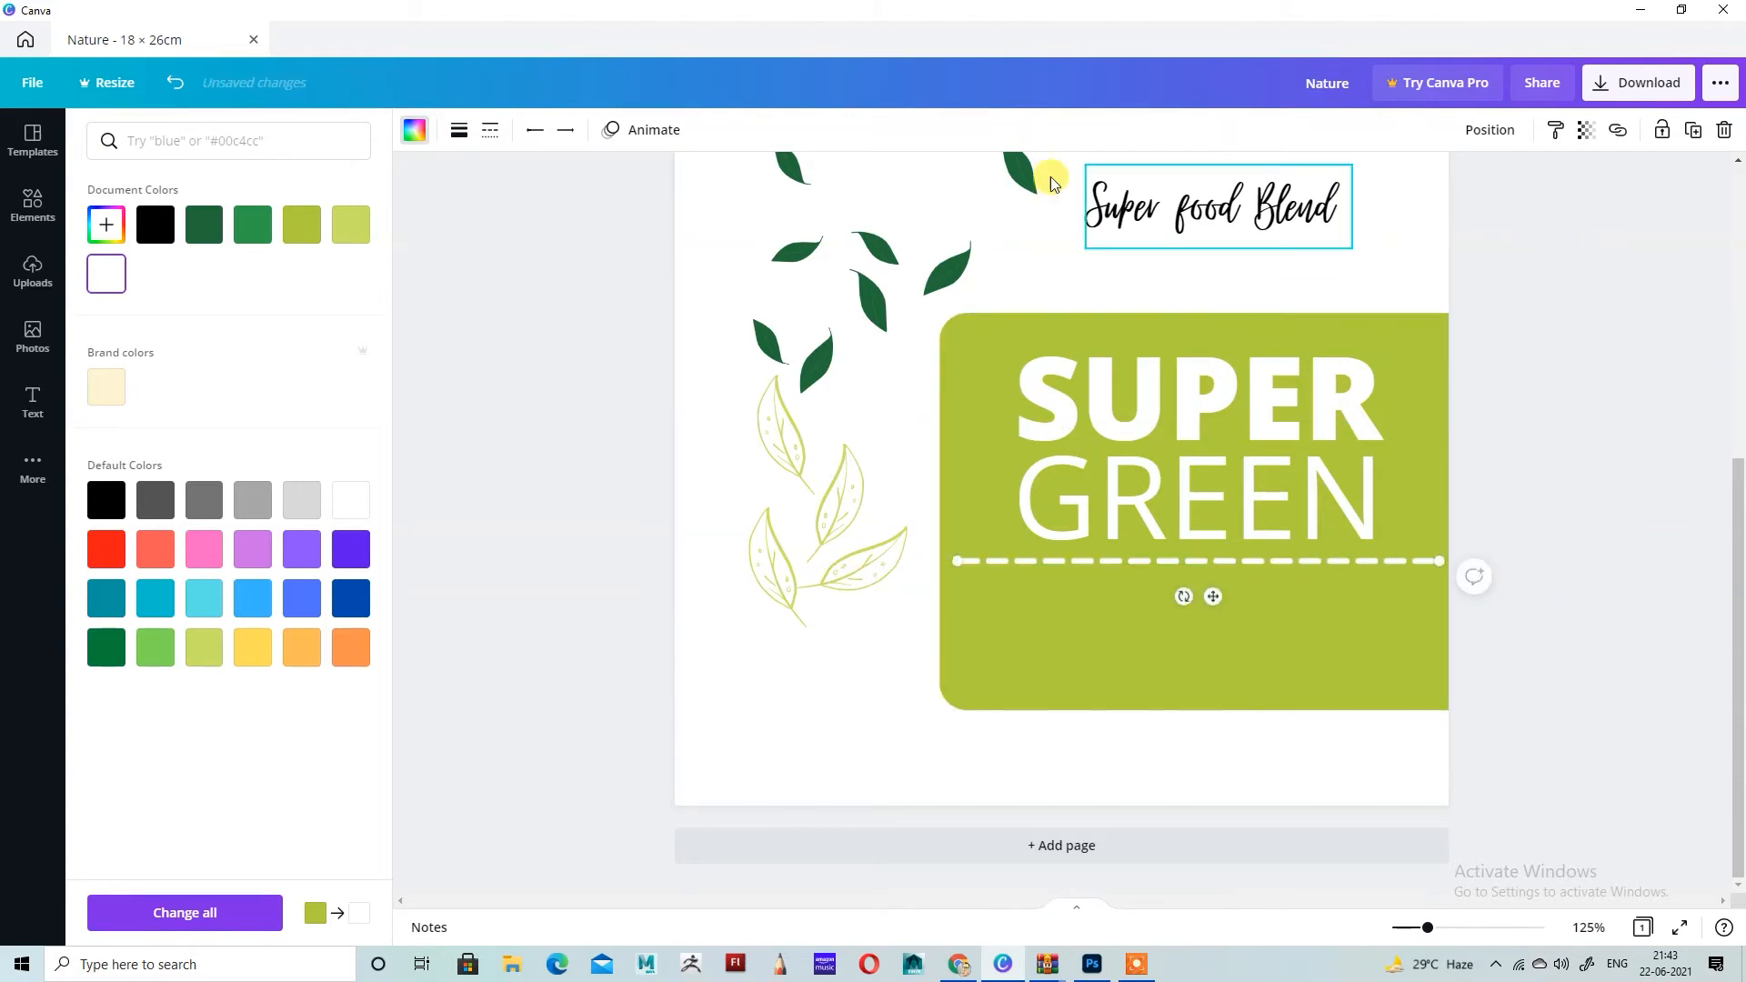
Step: Set the dashed line's weight to 3
left_click(460, 130)
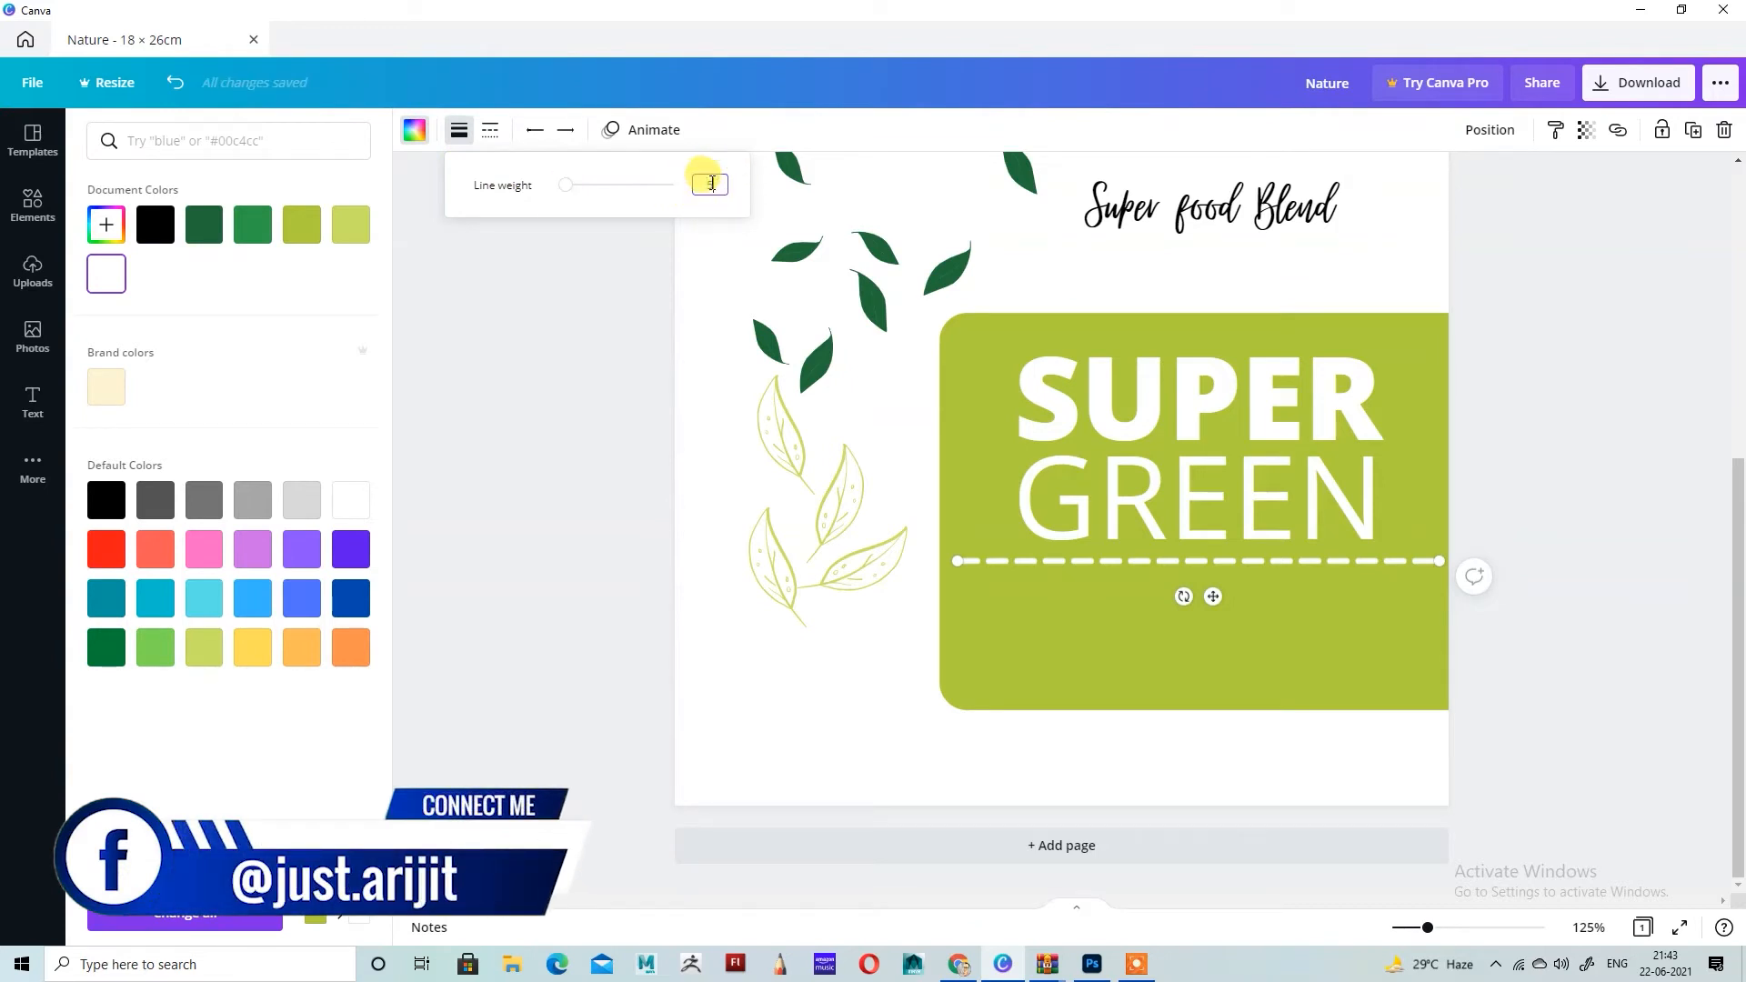
type("3")
key("Return")
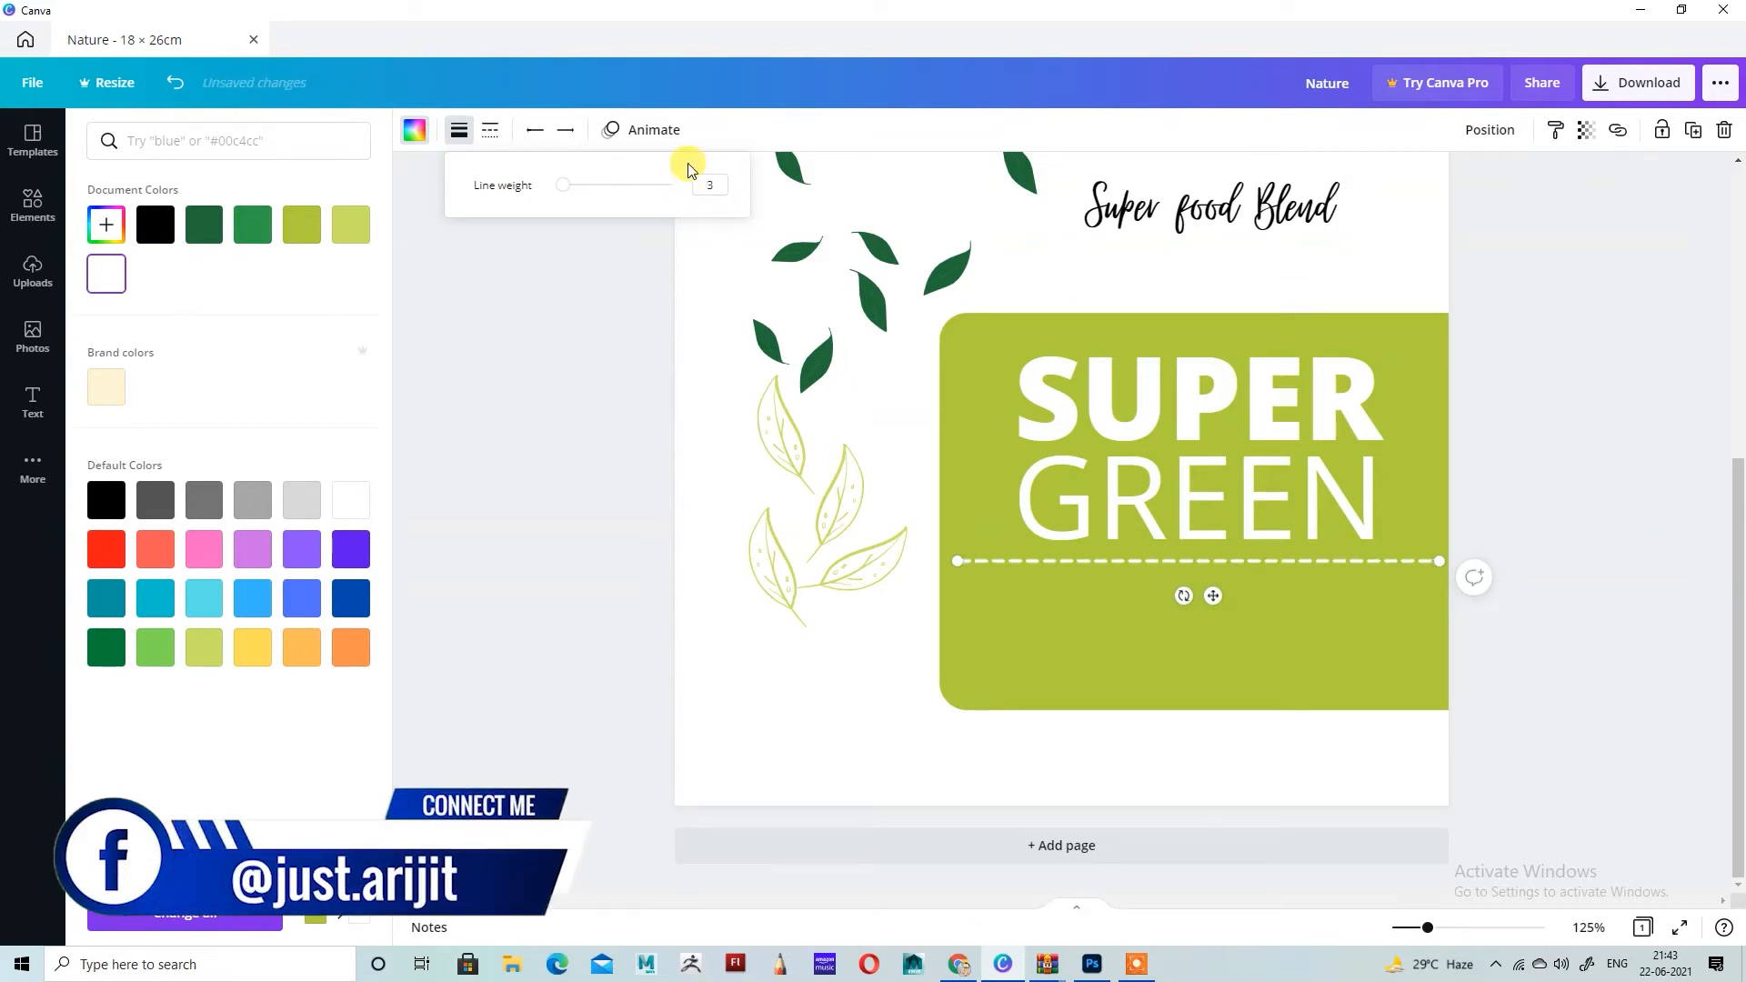
Step: Duplicate the white dashed line and place the copy parallel below the first, inside the lime panel
left_click(1690, 142)
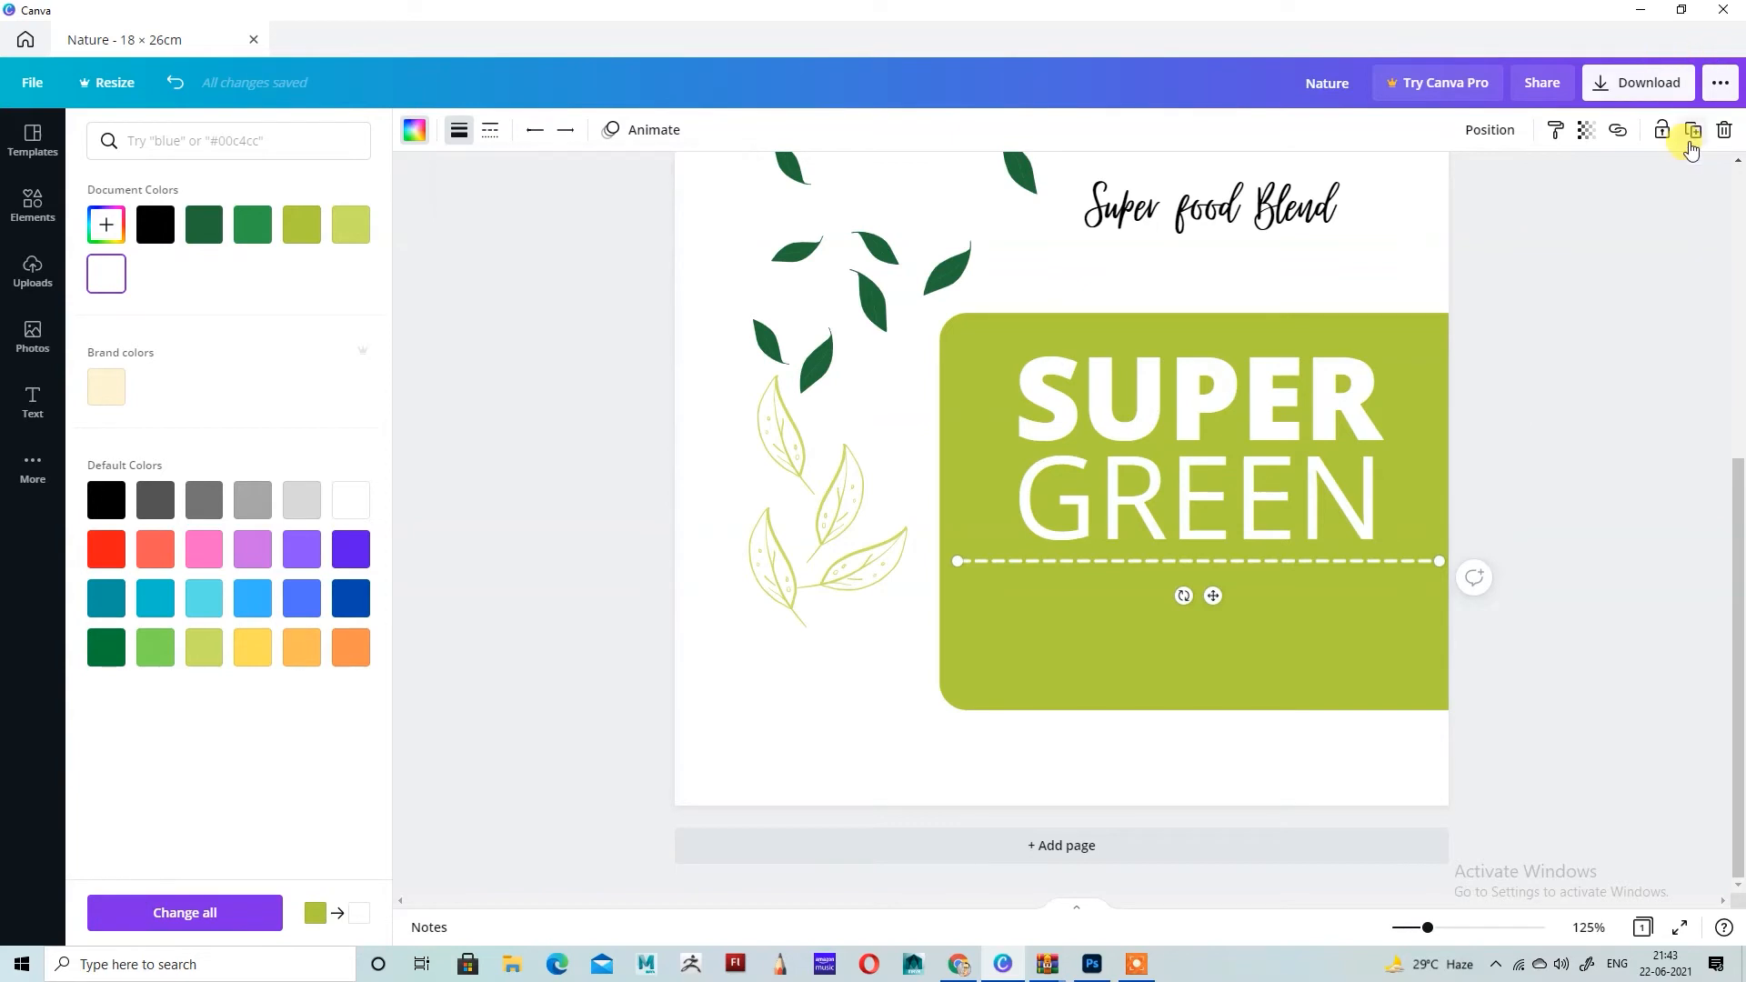
left_click_drag(1215, 605, 1208, 671)
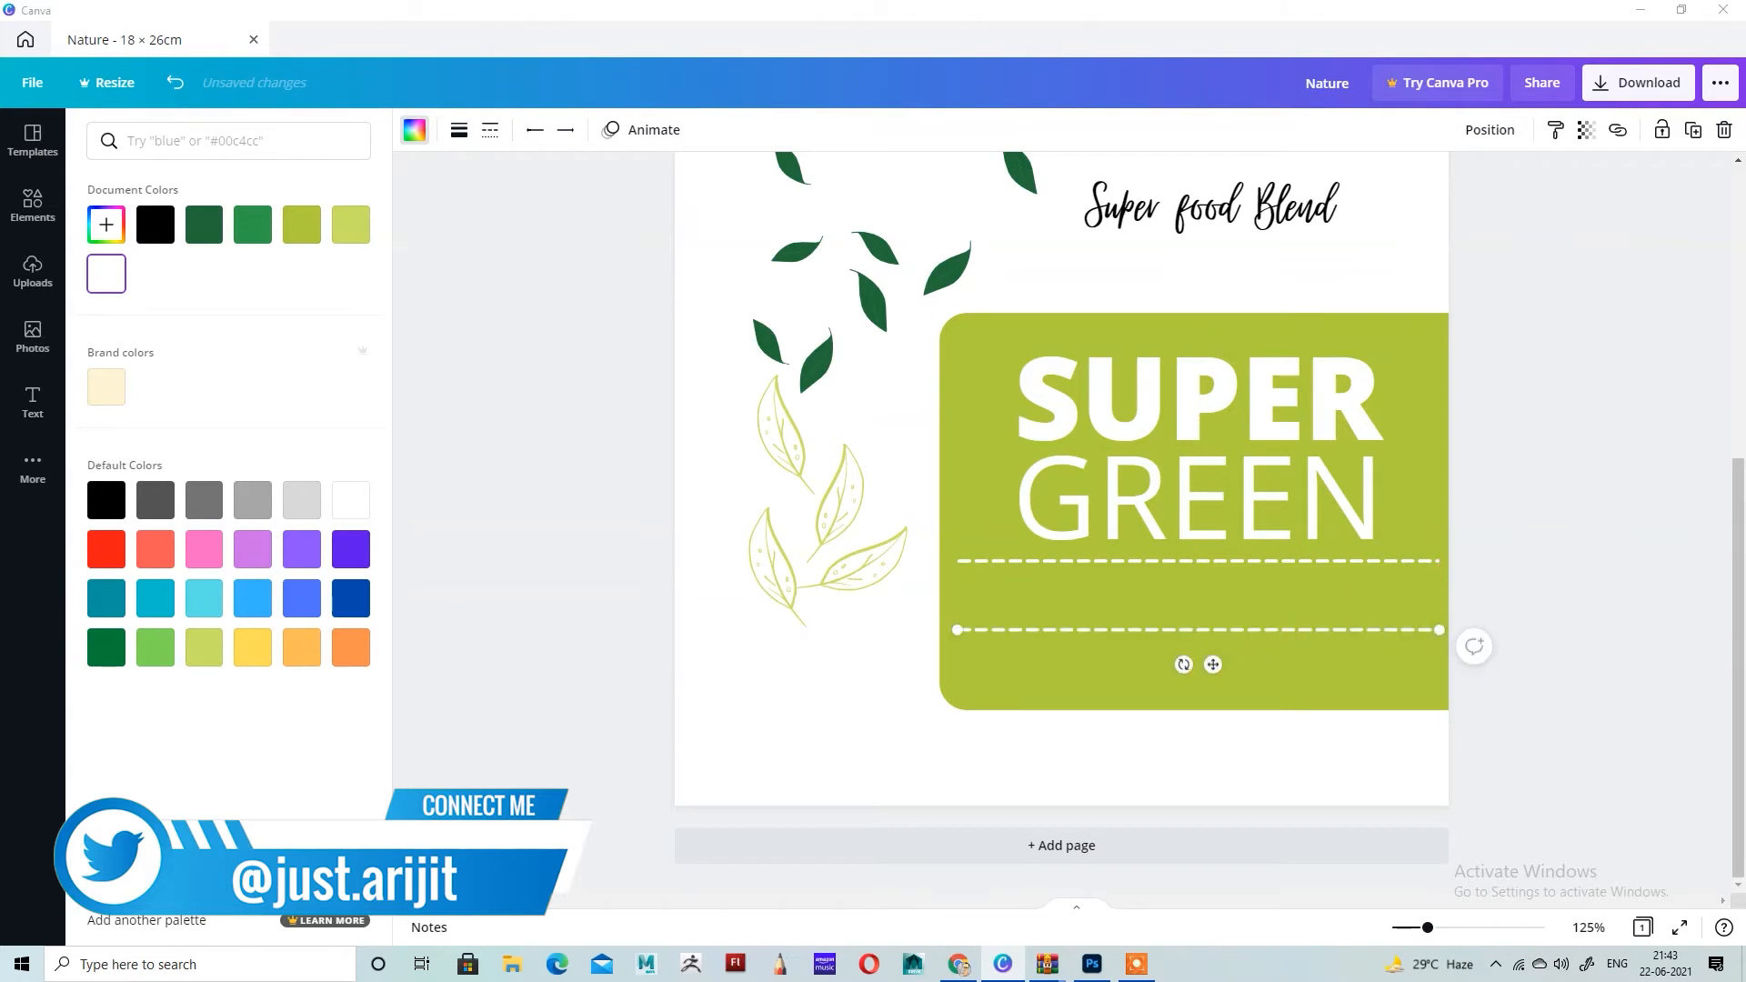
left_click(1568, 564)
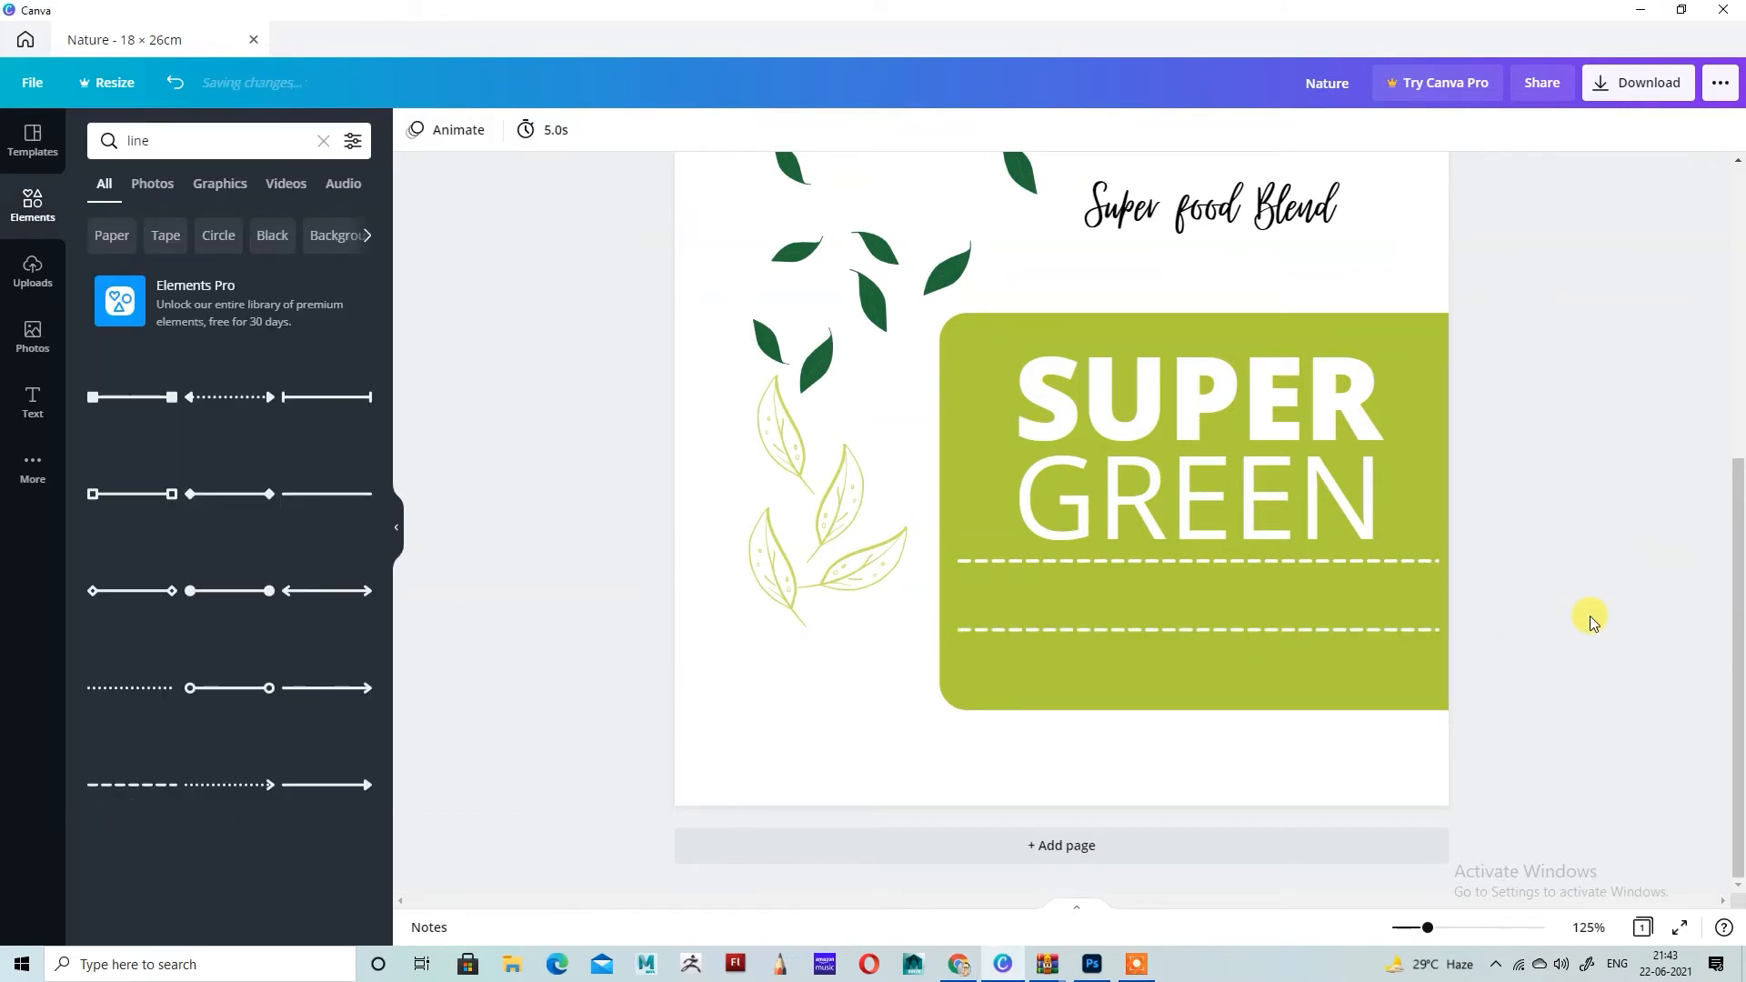
Step: Duplicate the GREEN text, shrink the copy to about size 19.3 and place it at the left end between the dashed lines
key("ctrl+plus")
key("ctrl+plus")
key("ctrl+plus")
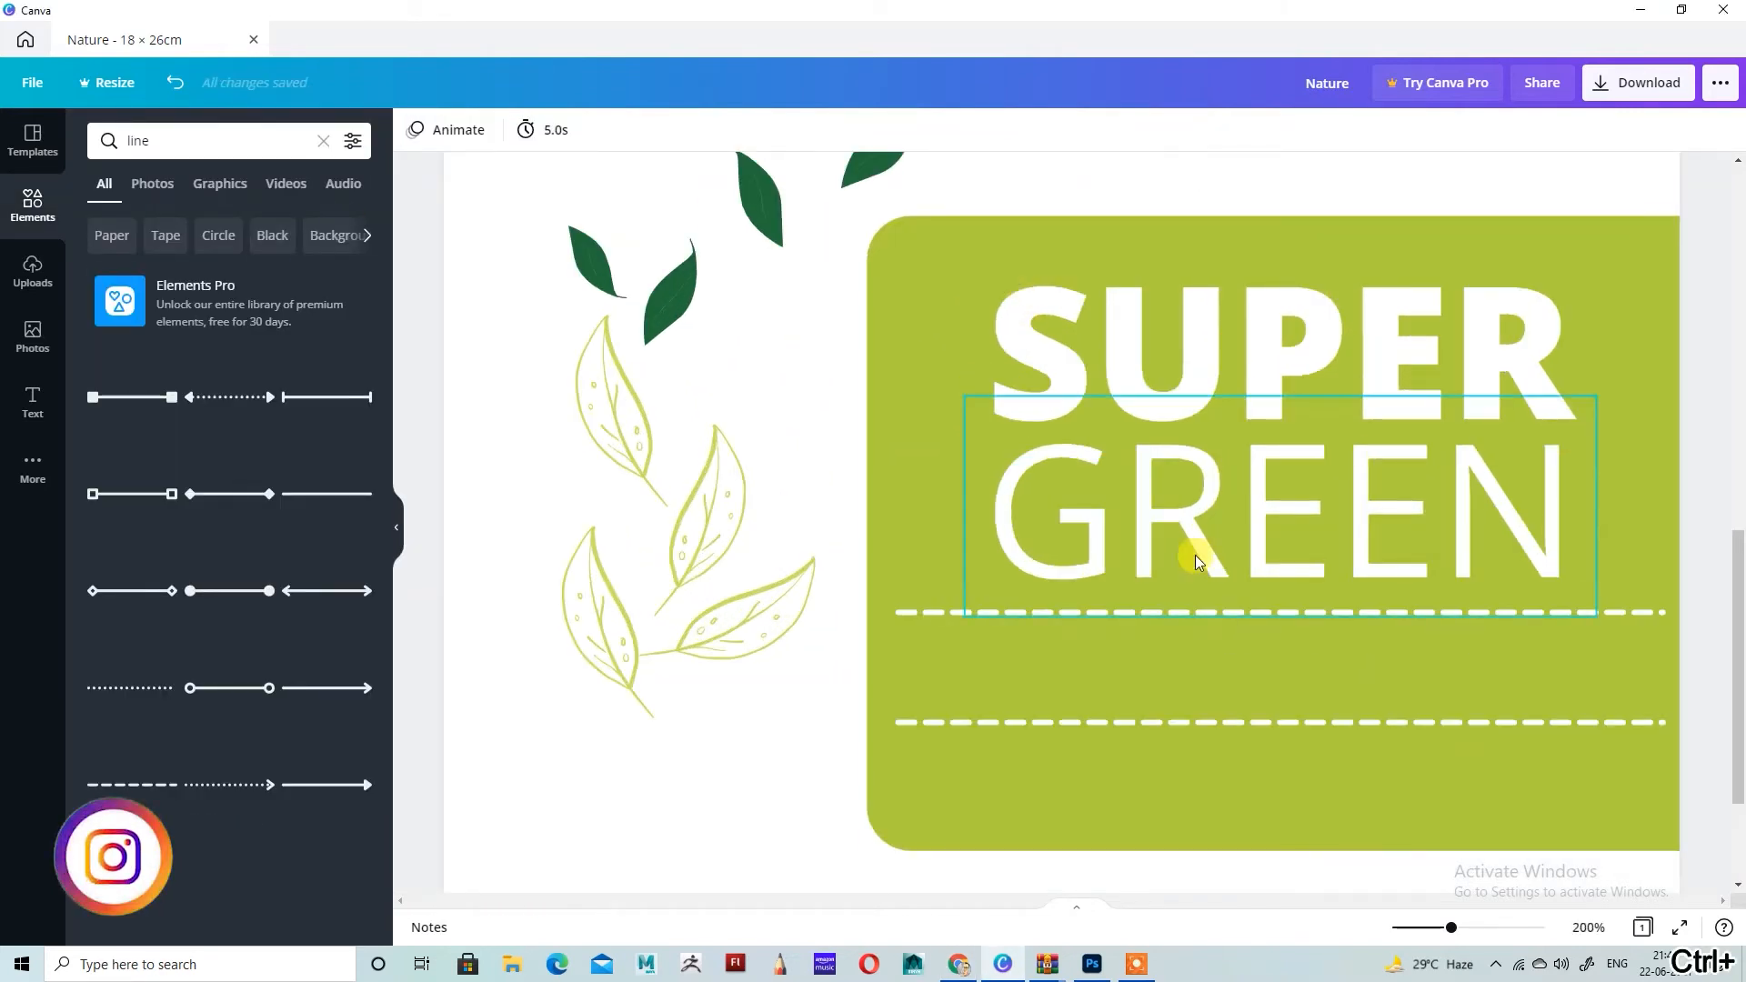
left_click(1293, 610)
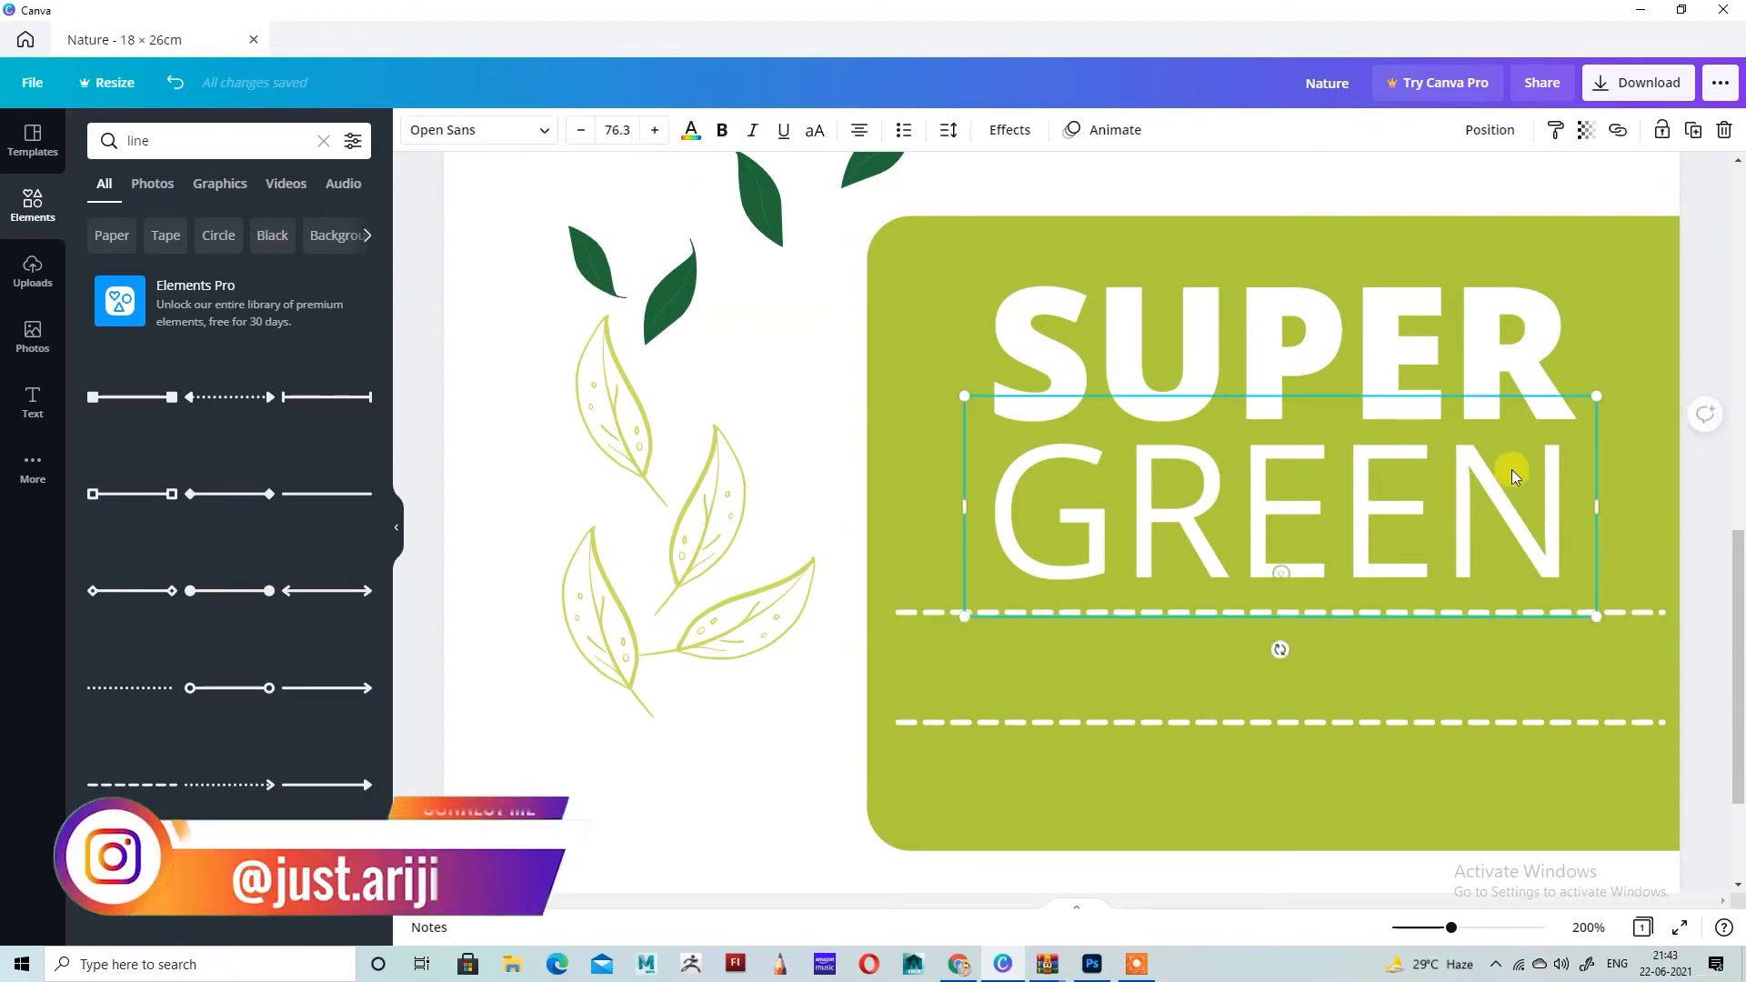
left_click(1692, 129)
left_click_drag(1633, 433, 998, 645)
Step: Replace the small text copy between the dashed lines with "100%", narrow its box and reduce it to about size 17.5
double_click(998, 647)
key("BackSpace")
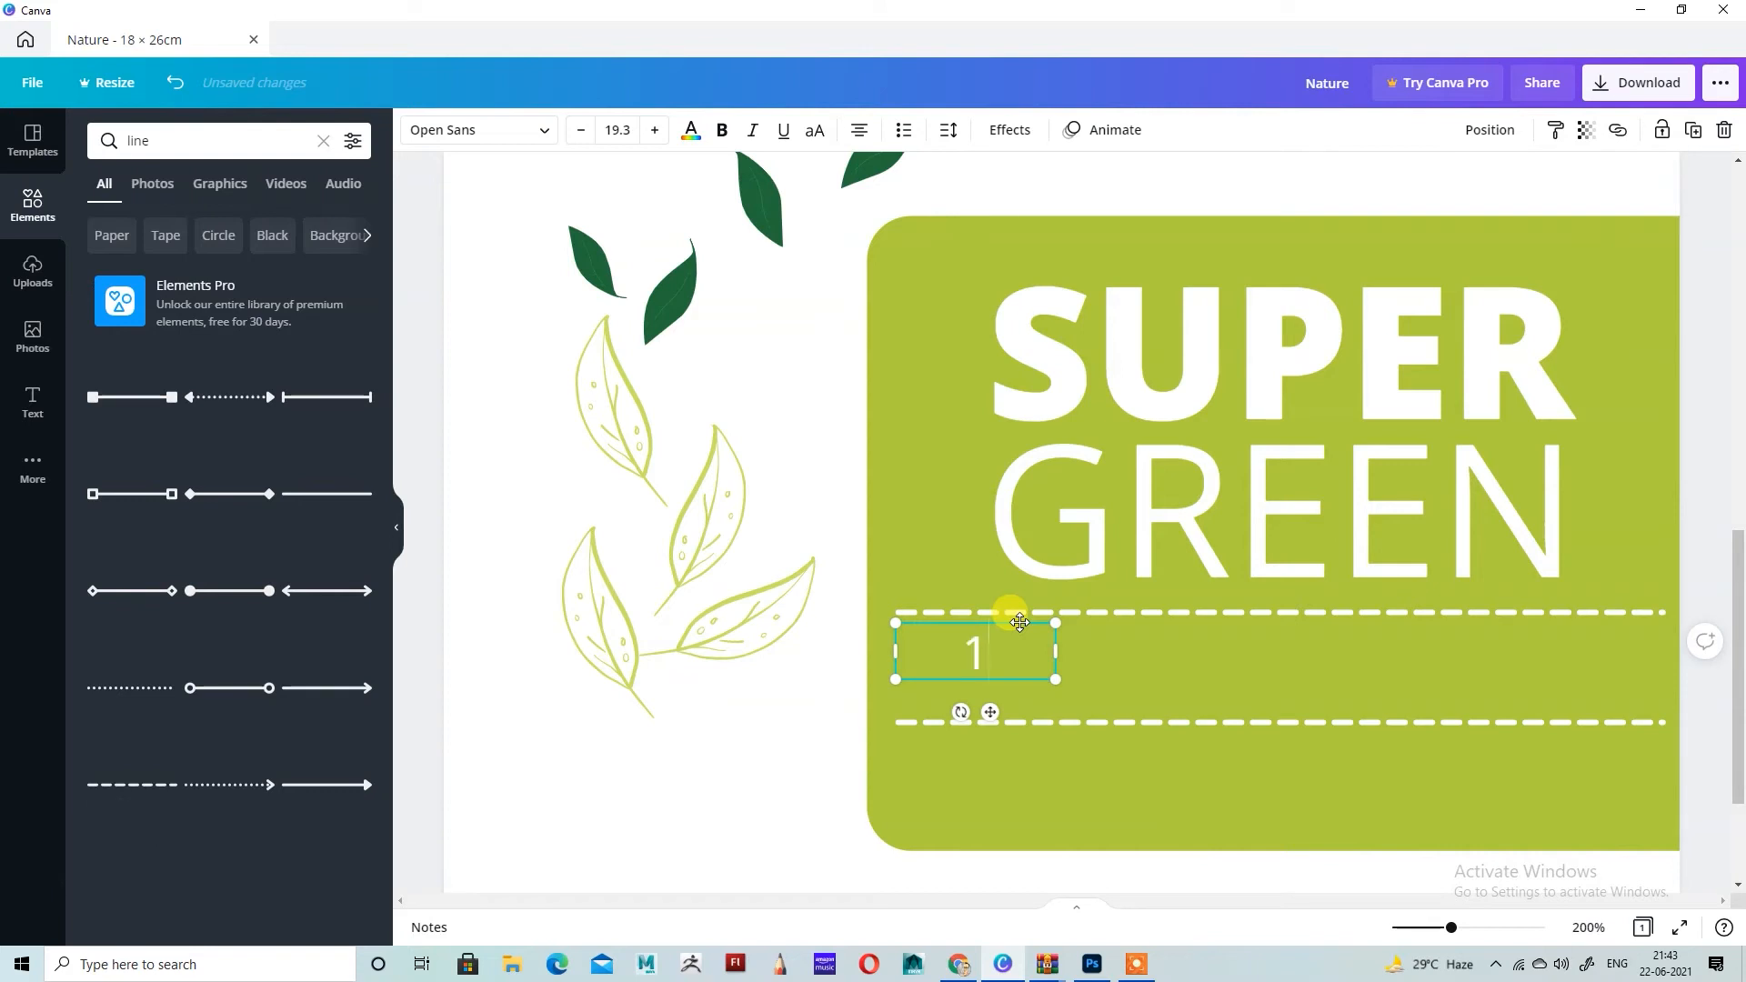
type("100%")
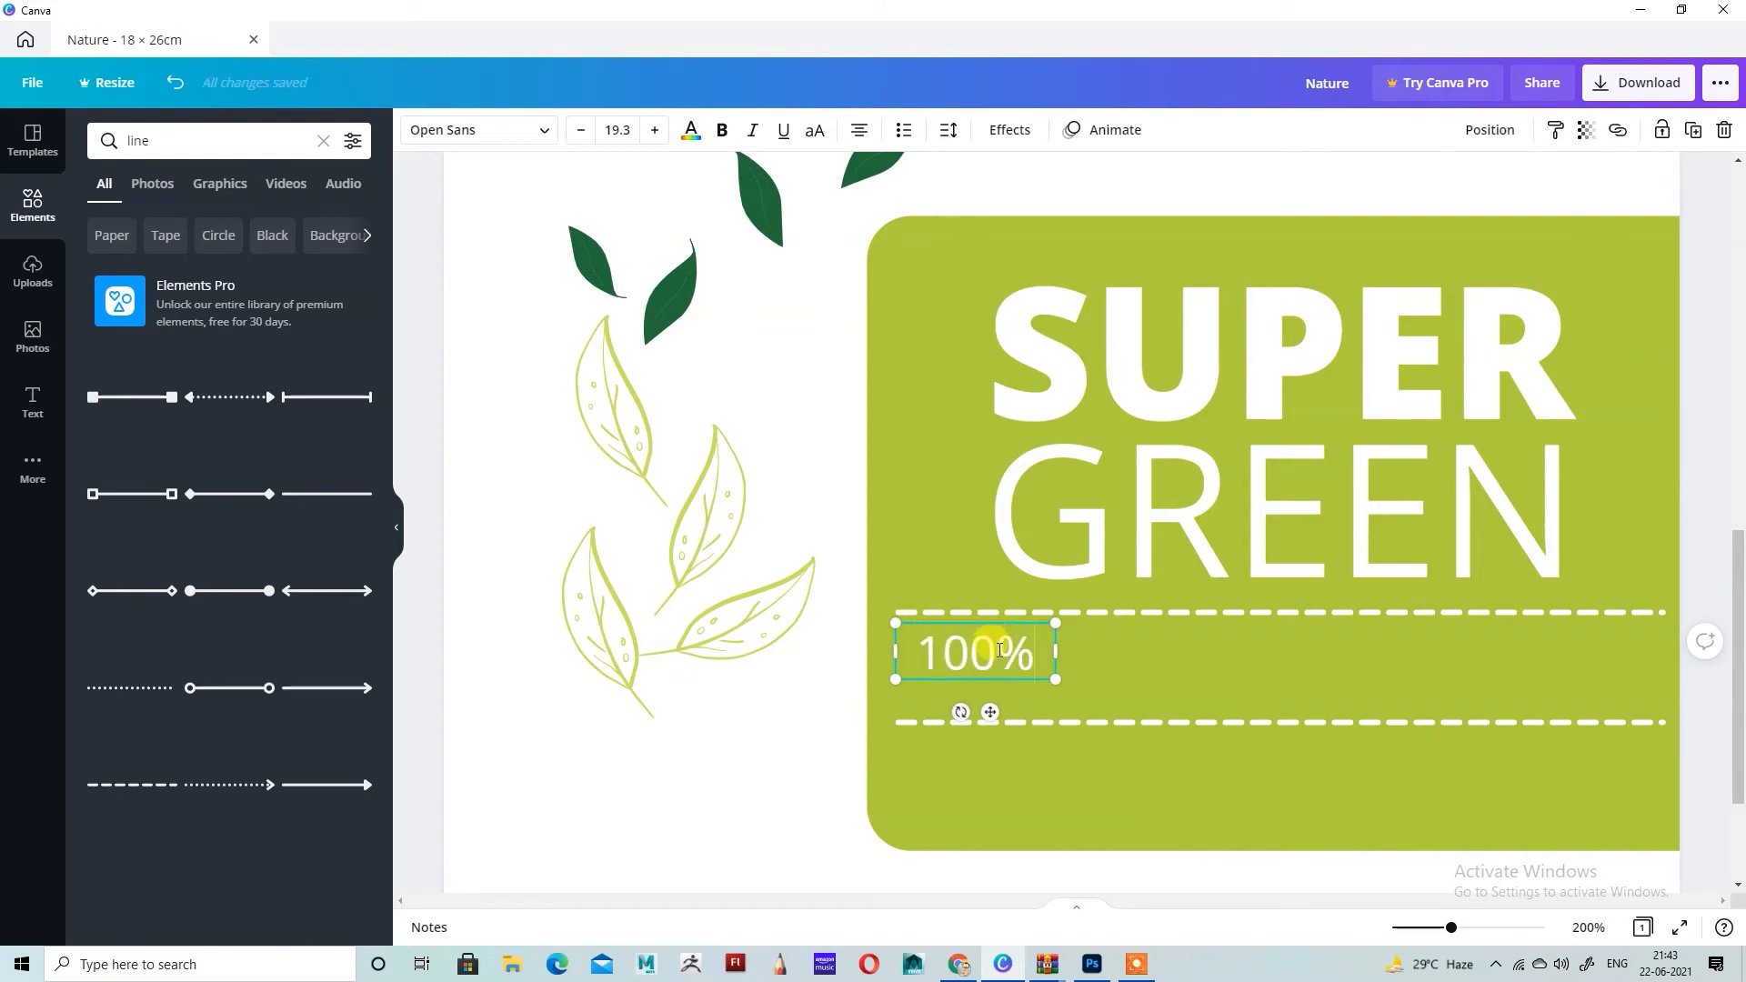
left_click_drag(1055, 651, 1020, 687)
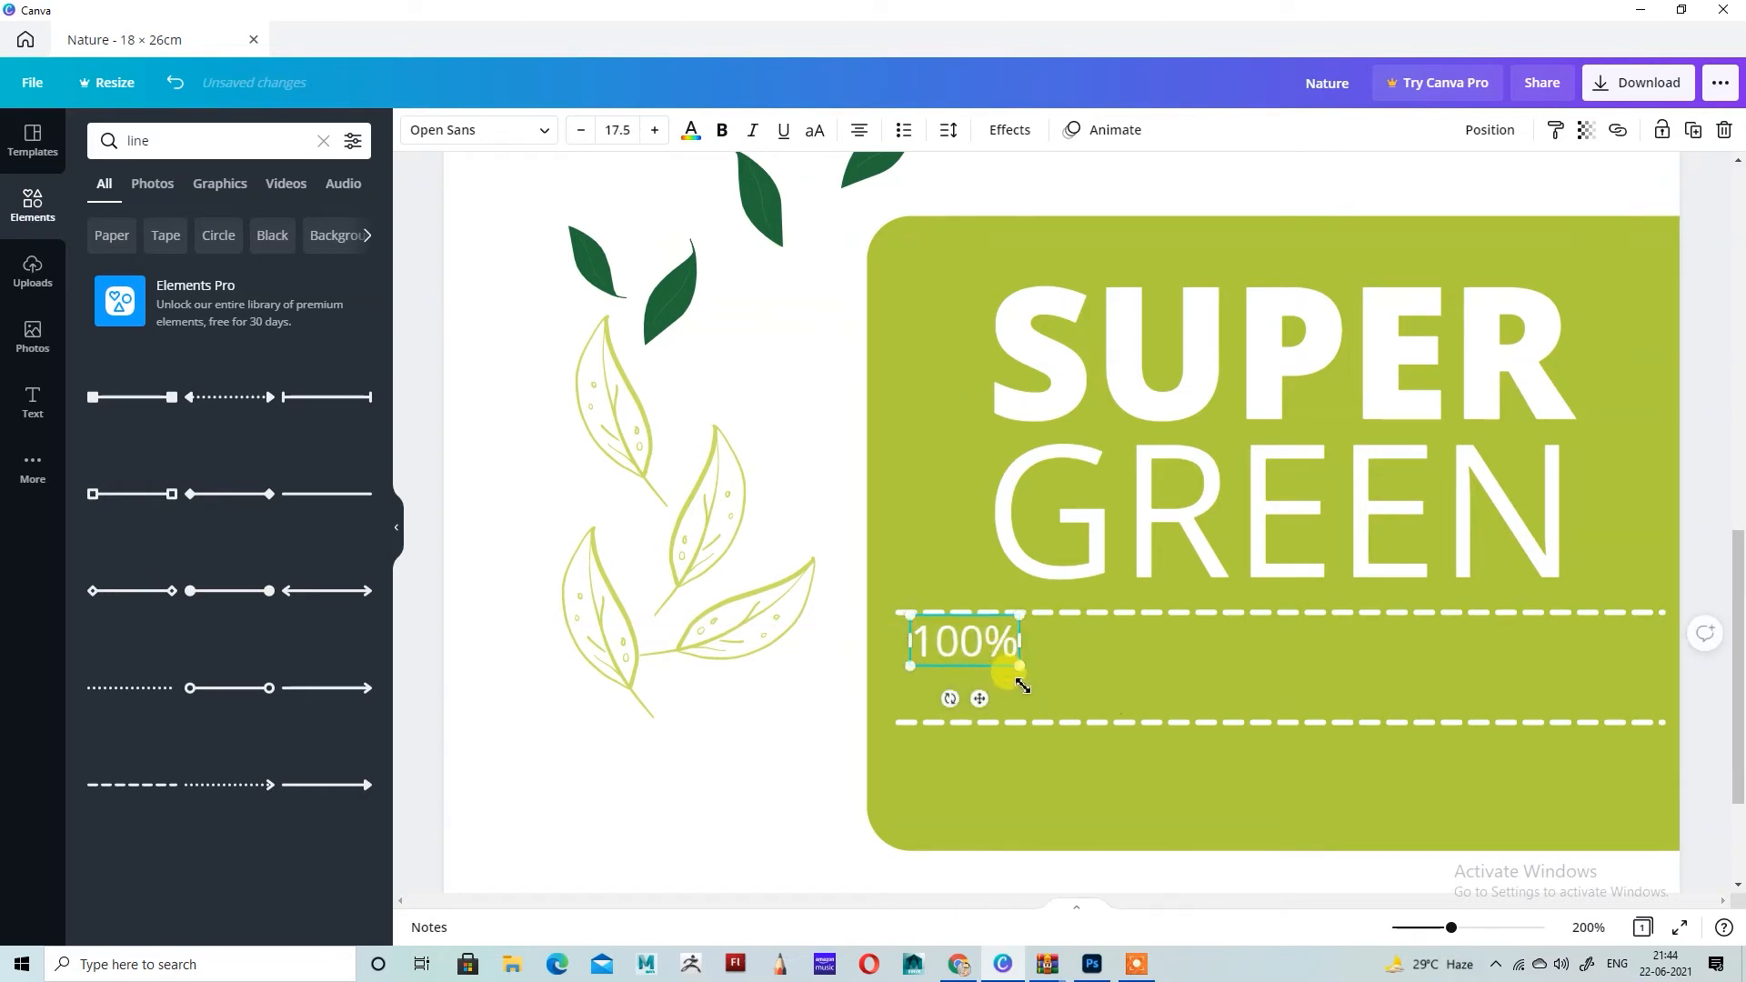
Step: Duplicate the 100% text, align the copy directly below it between the dashed lines, and replace its wording with "Organic"
left_click(1693, 129)
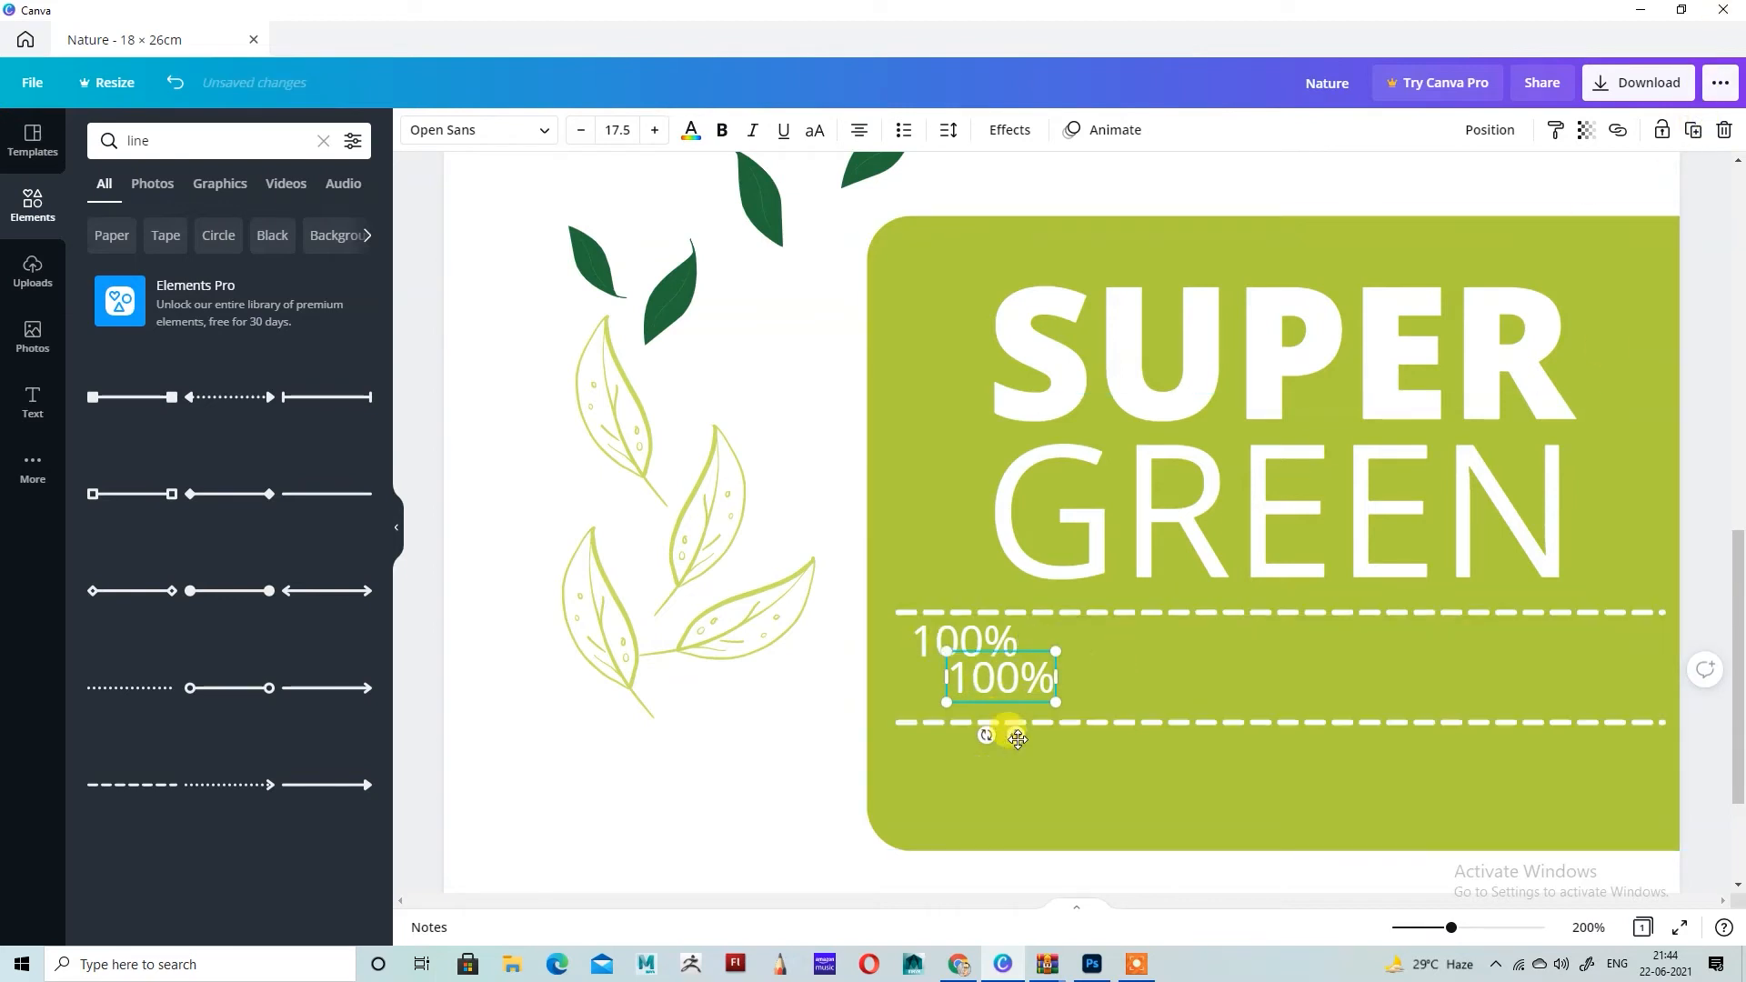
left_click_drag(1017, 738, 967, 733)
scroll(1197, 544, "up", 5)
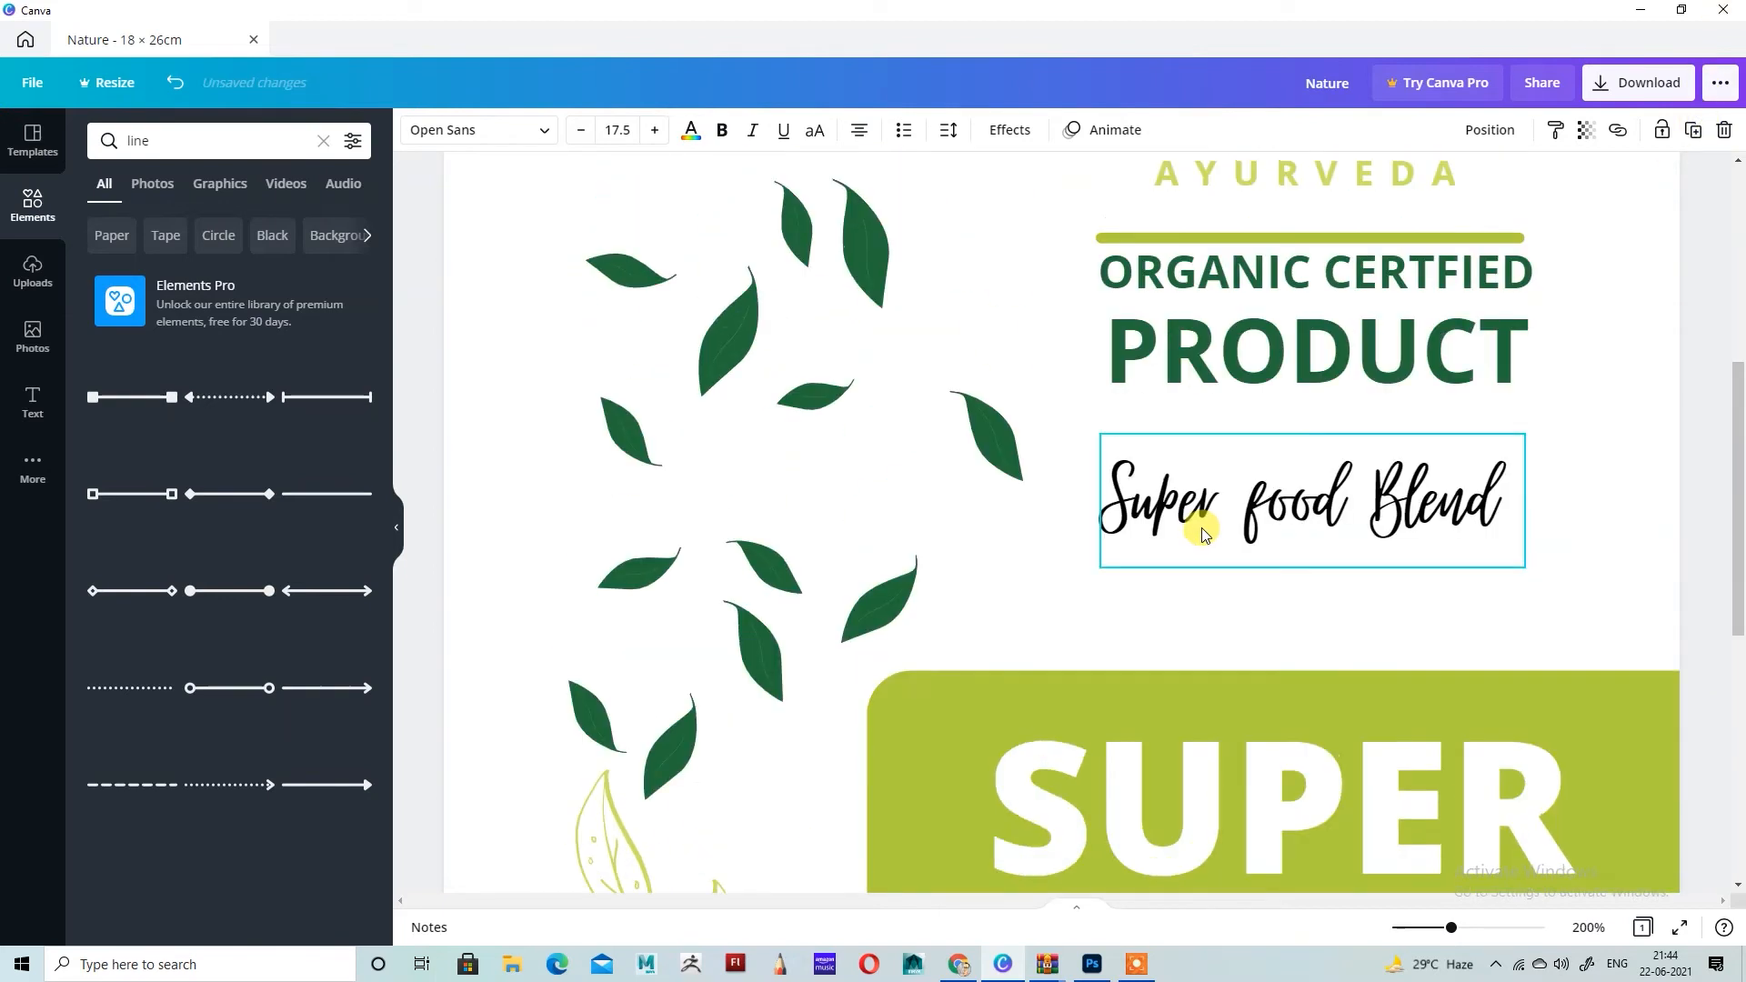
scroll(1202, 534, "down", 5)
double_click(995, 683)
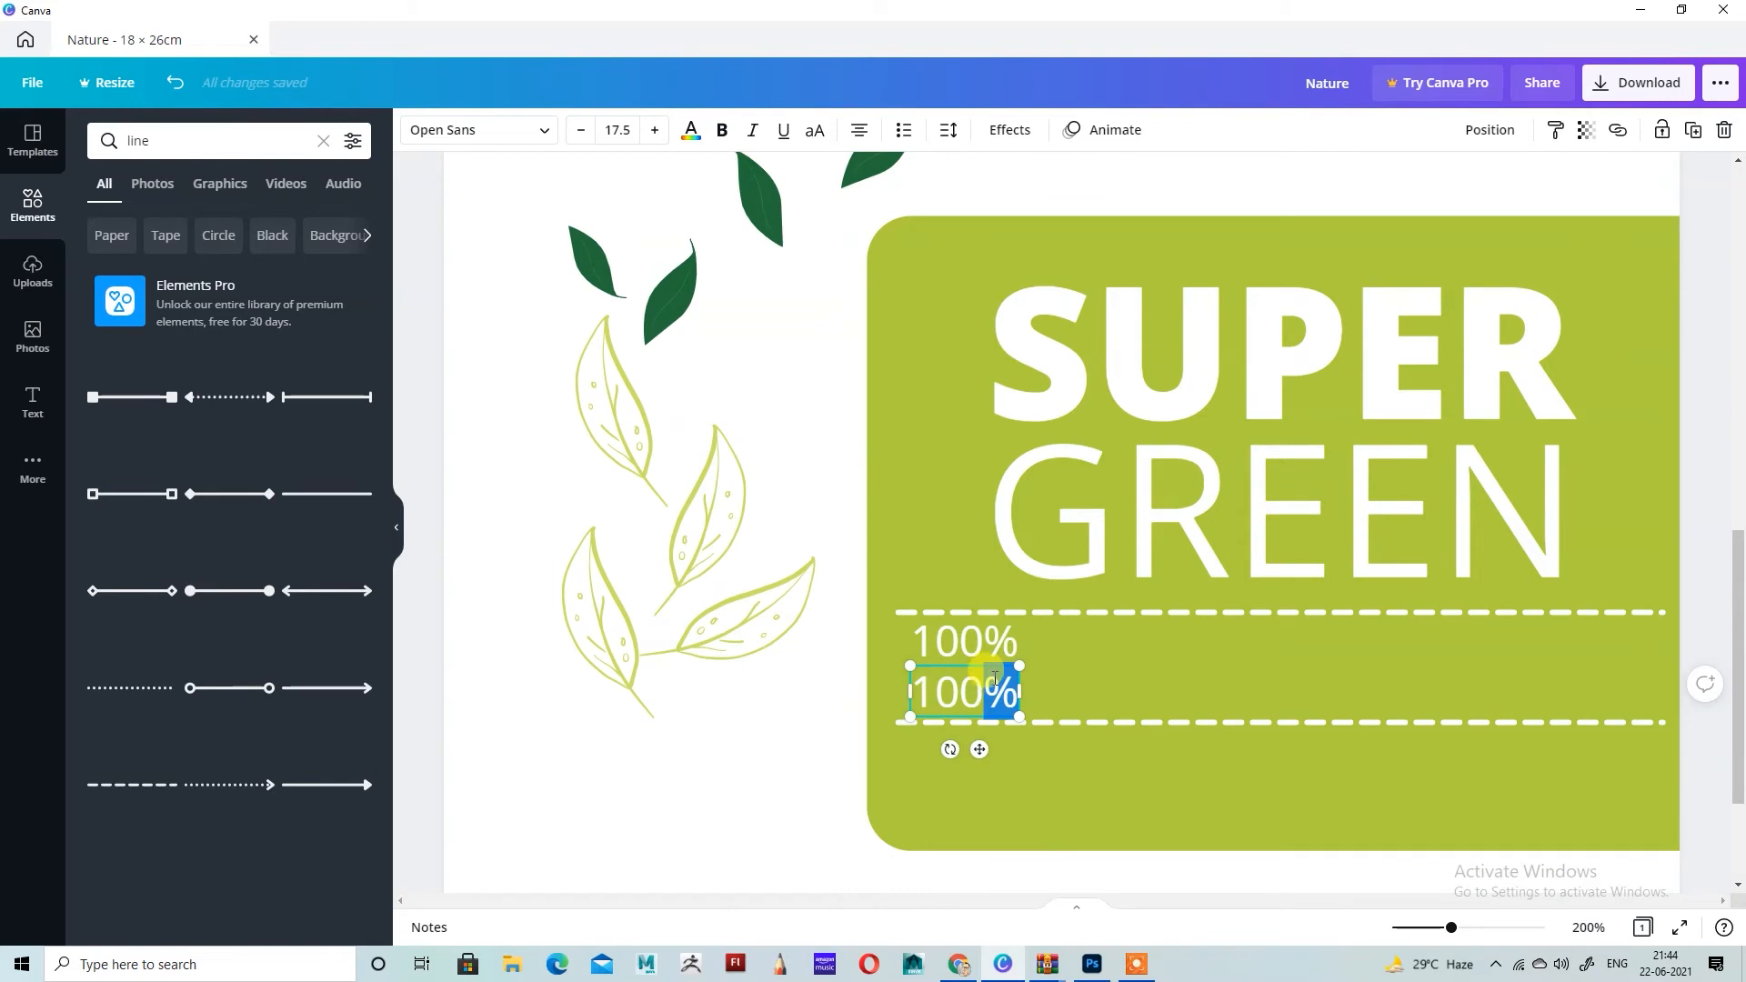
key("ctrl+a")
key("BackSpace")
type("Or")
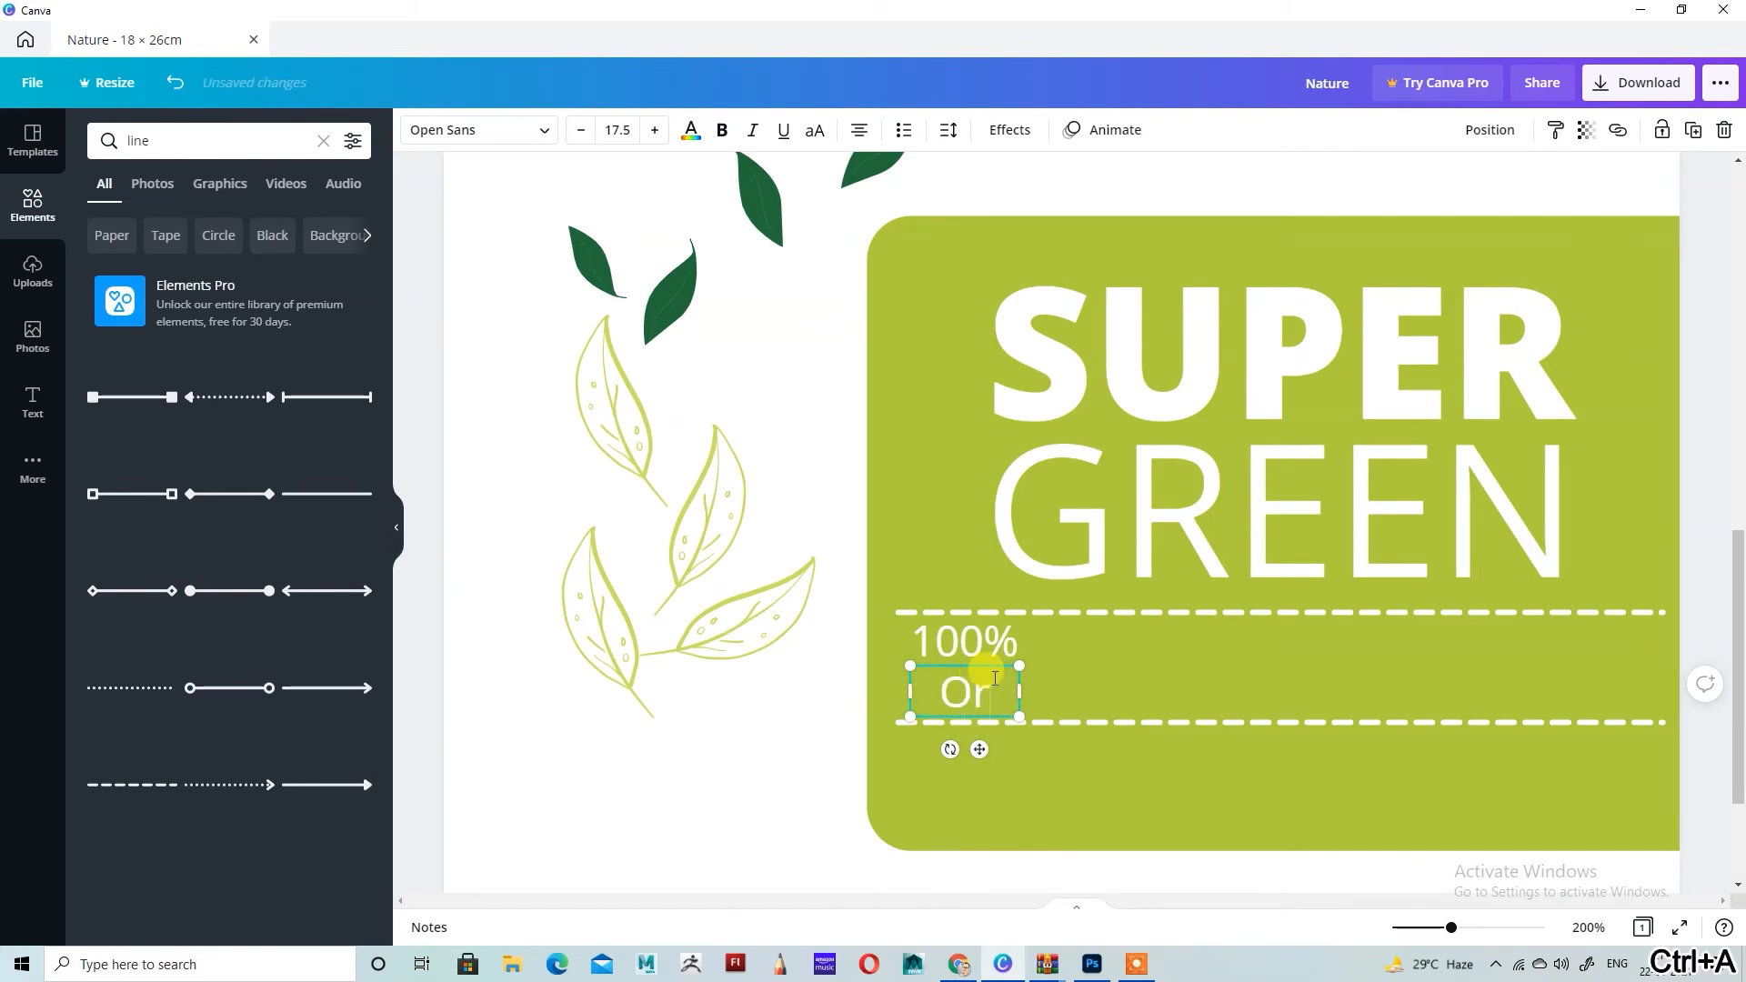
type("ganic")
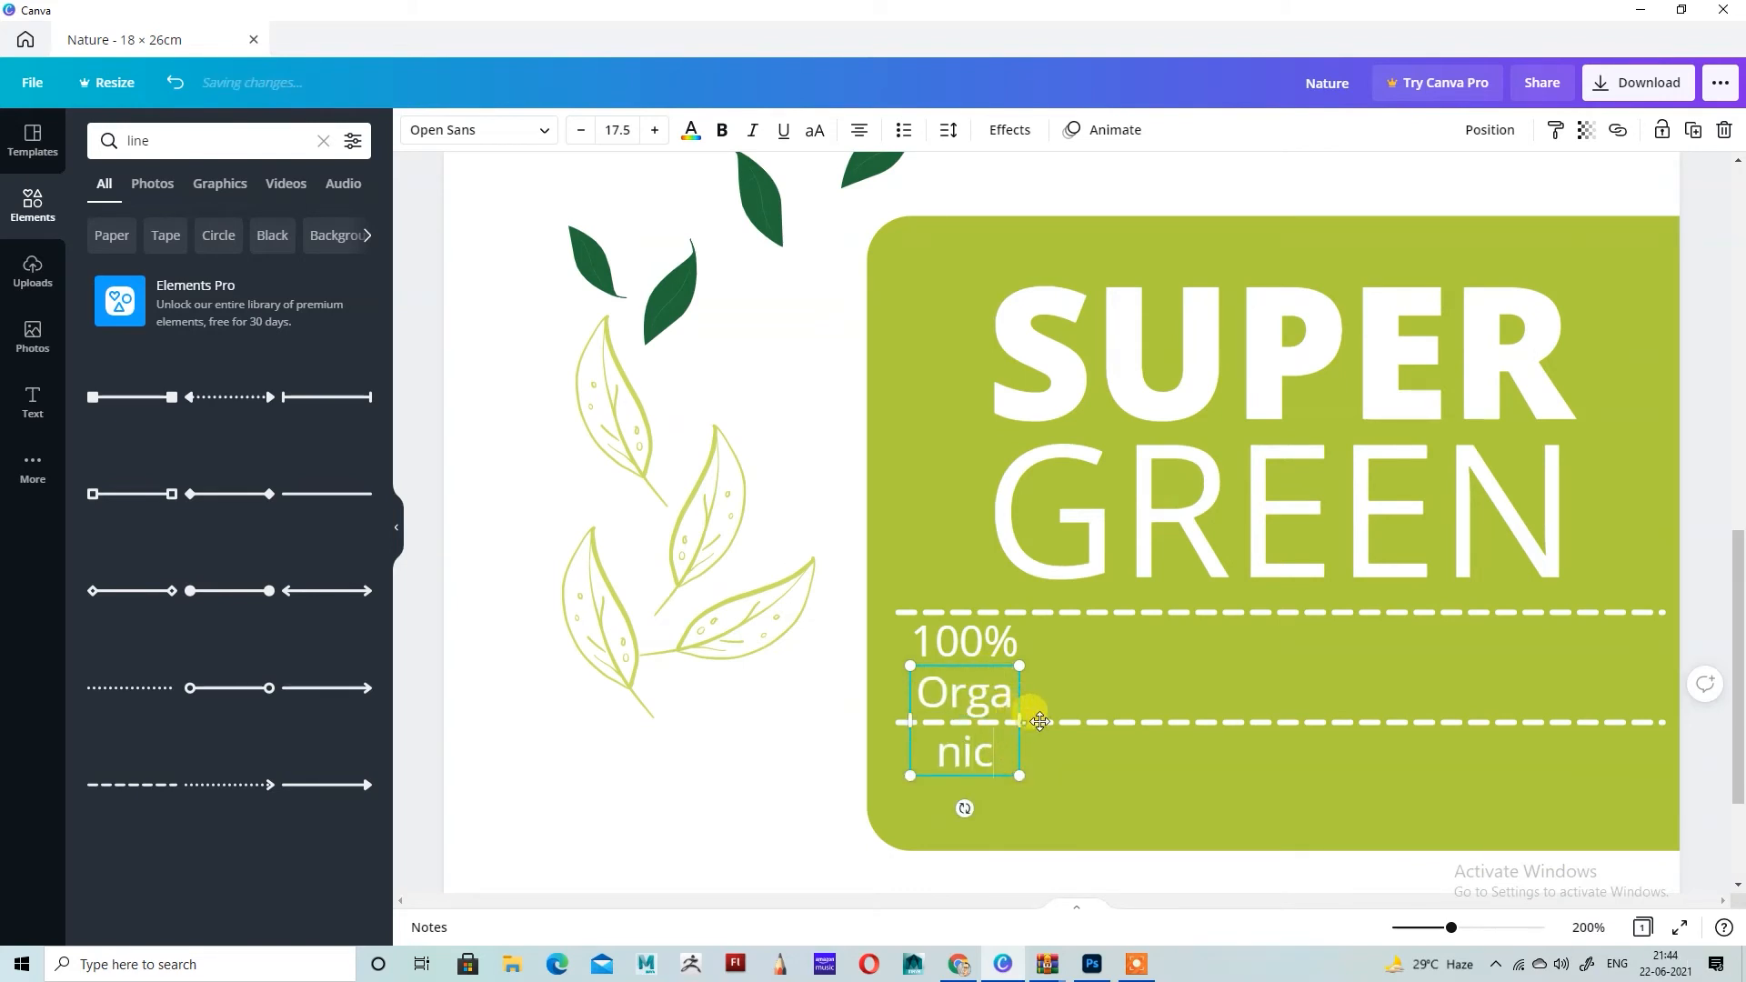
Step: Fit "Organic" on one line at about size 14.7 beneath the 100% text, and enlarge the 100% to about size 21.4
left_click_drag(1039, 721, 1021, 654)
left_click_drag(987, 749, 1051, 717)
left_click(975, 643, "shift")
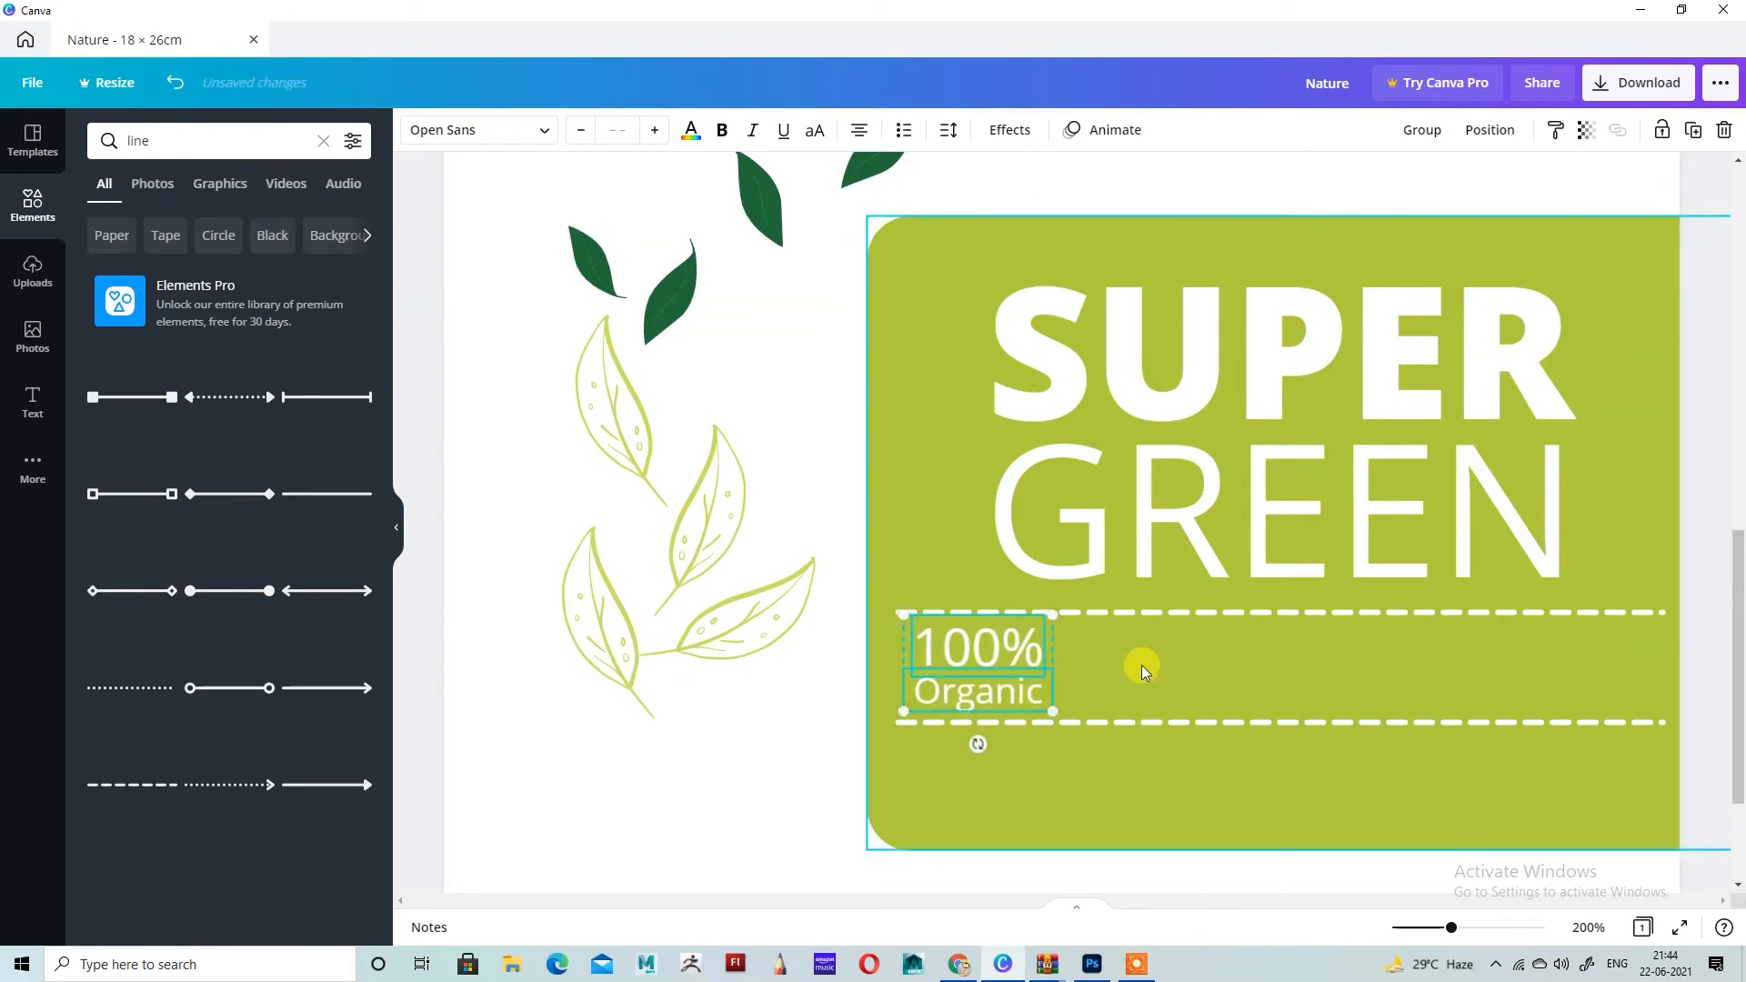
Step: Change the Organic text color to black
left_click(1024, 699)
left_click(690, 130)
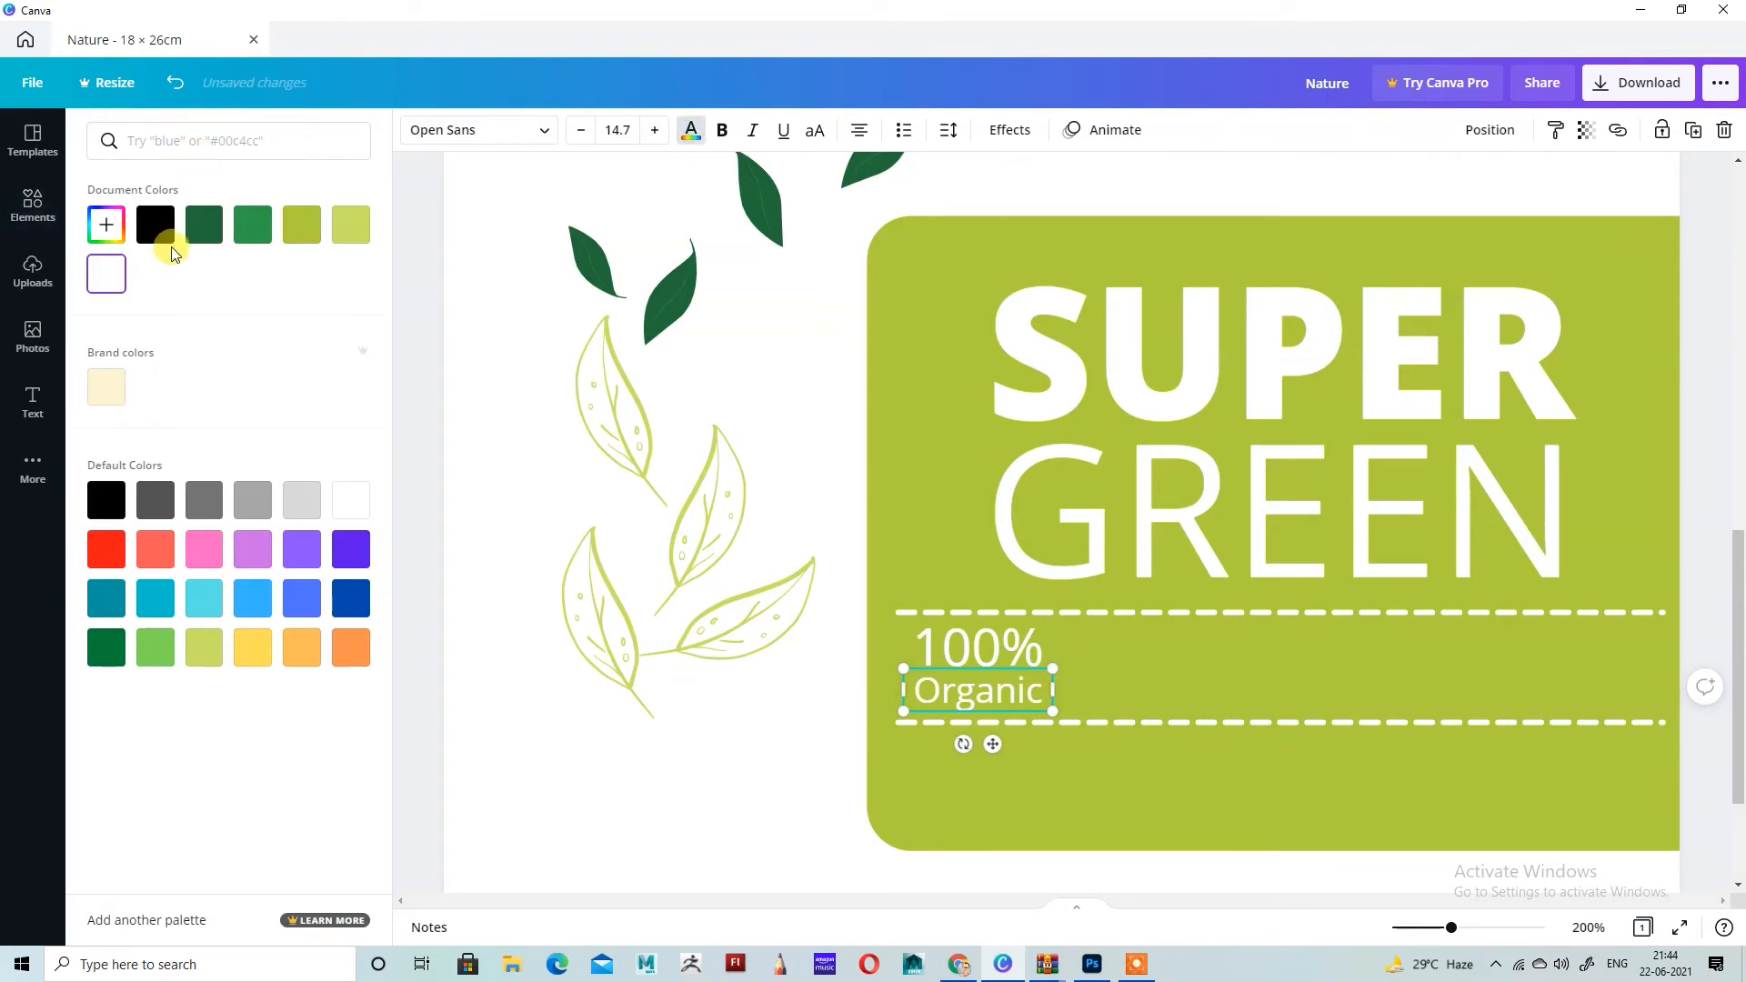
left_click(168, 239)
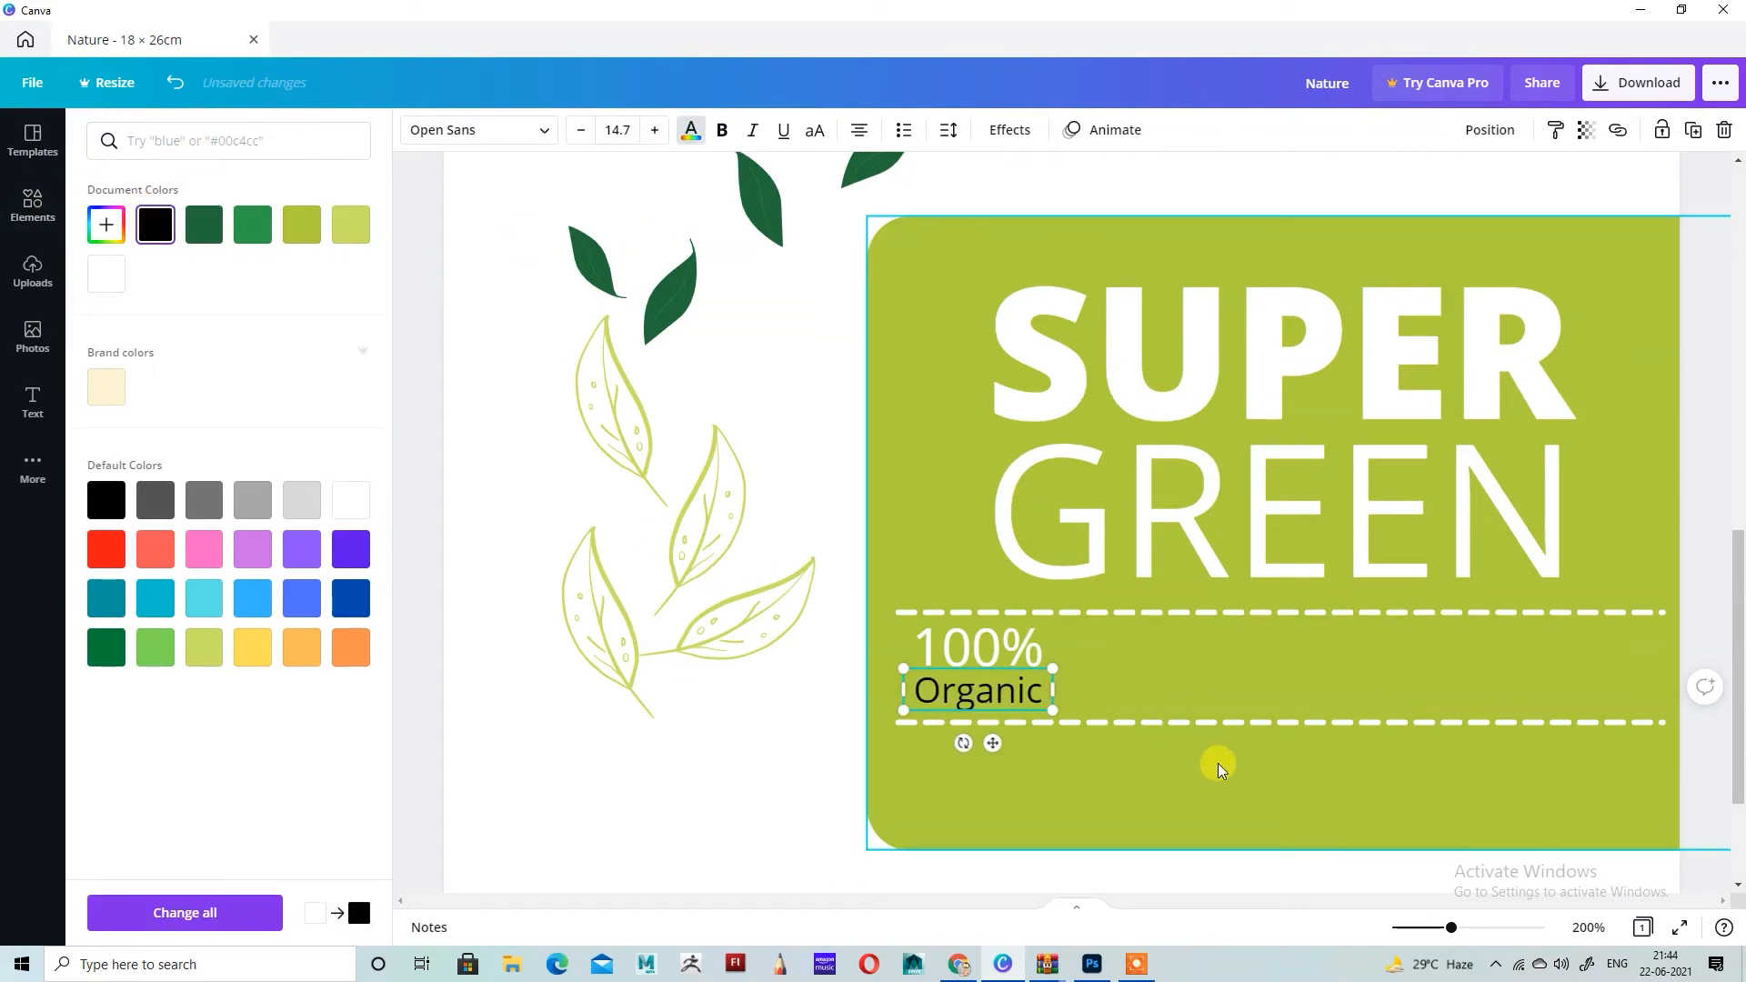
left_click(1219, 763)
Step: Make the 100% and Organic texts bold, and widen the 100% box so it fits on one line
left_click(1003, 692)
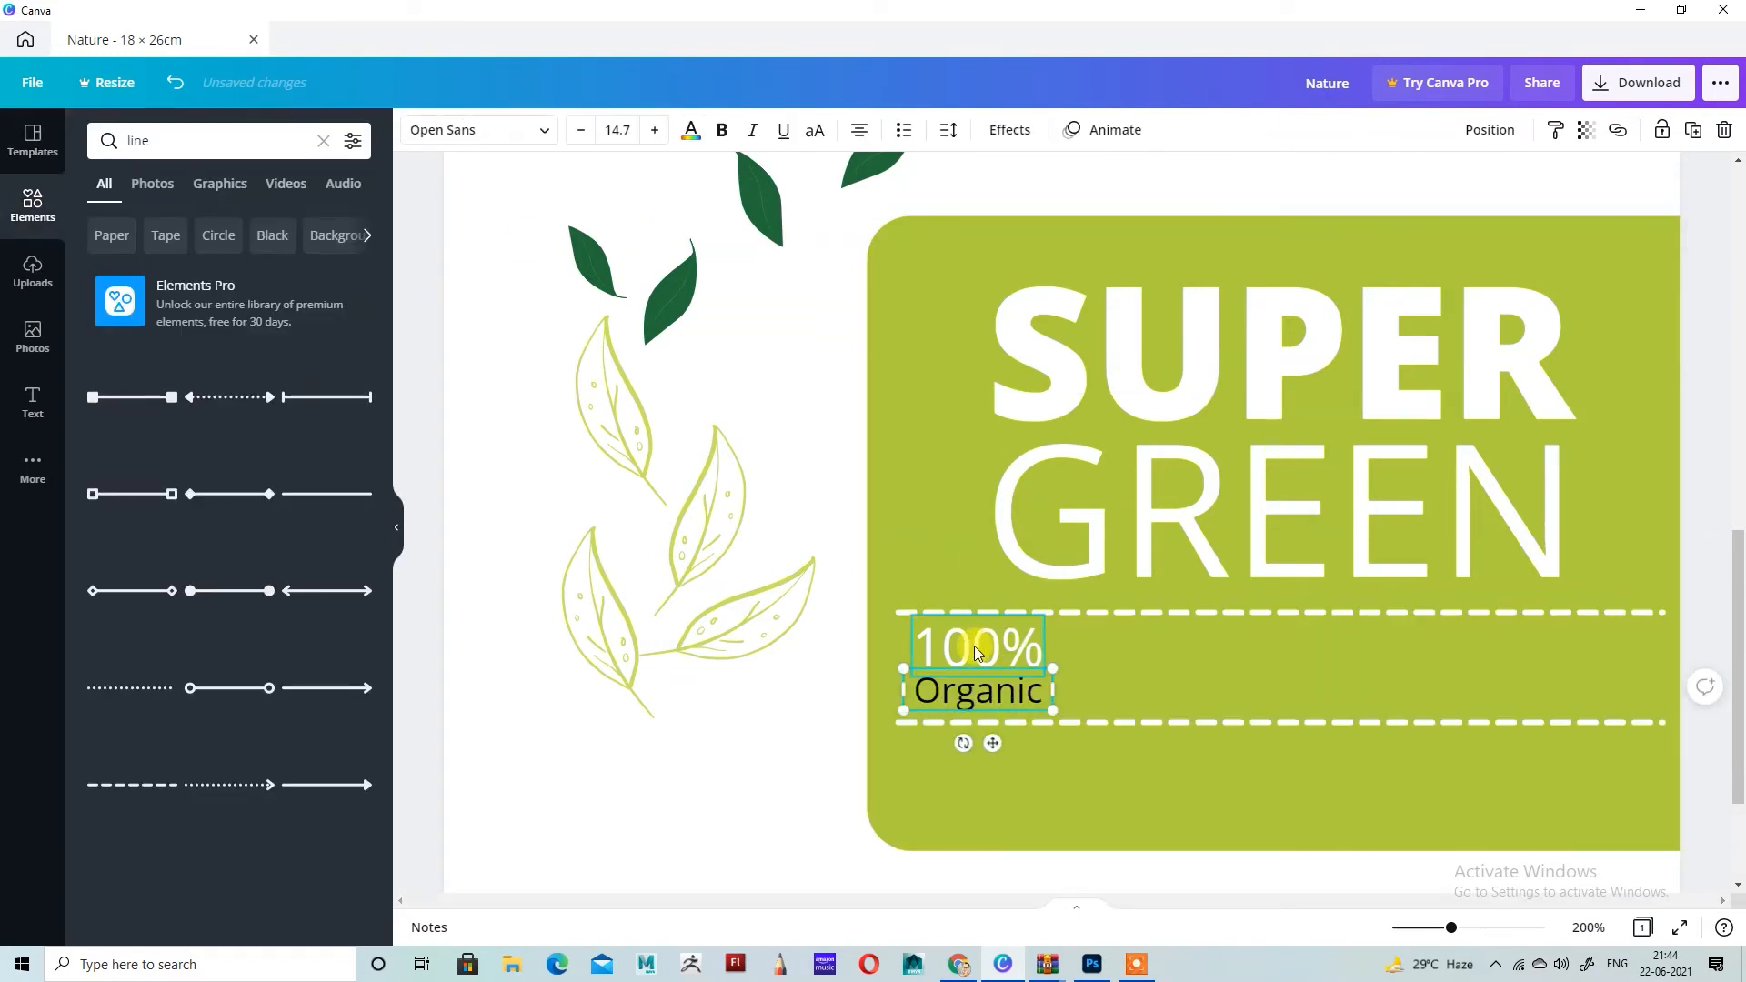
left_click(974, 646, "shift")
left_click(721, 131)
left_click(1207, 664)
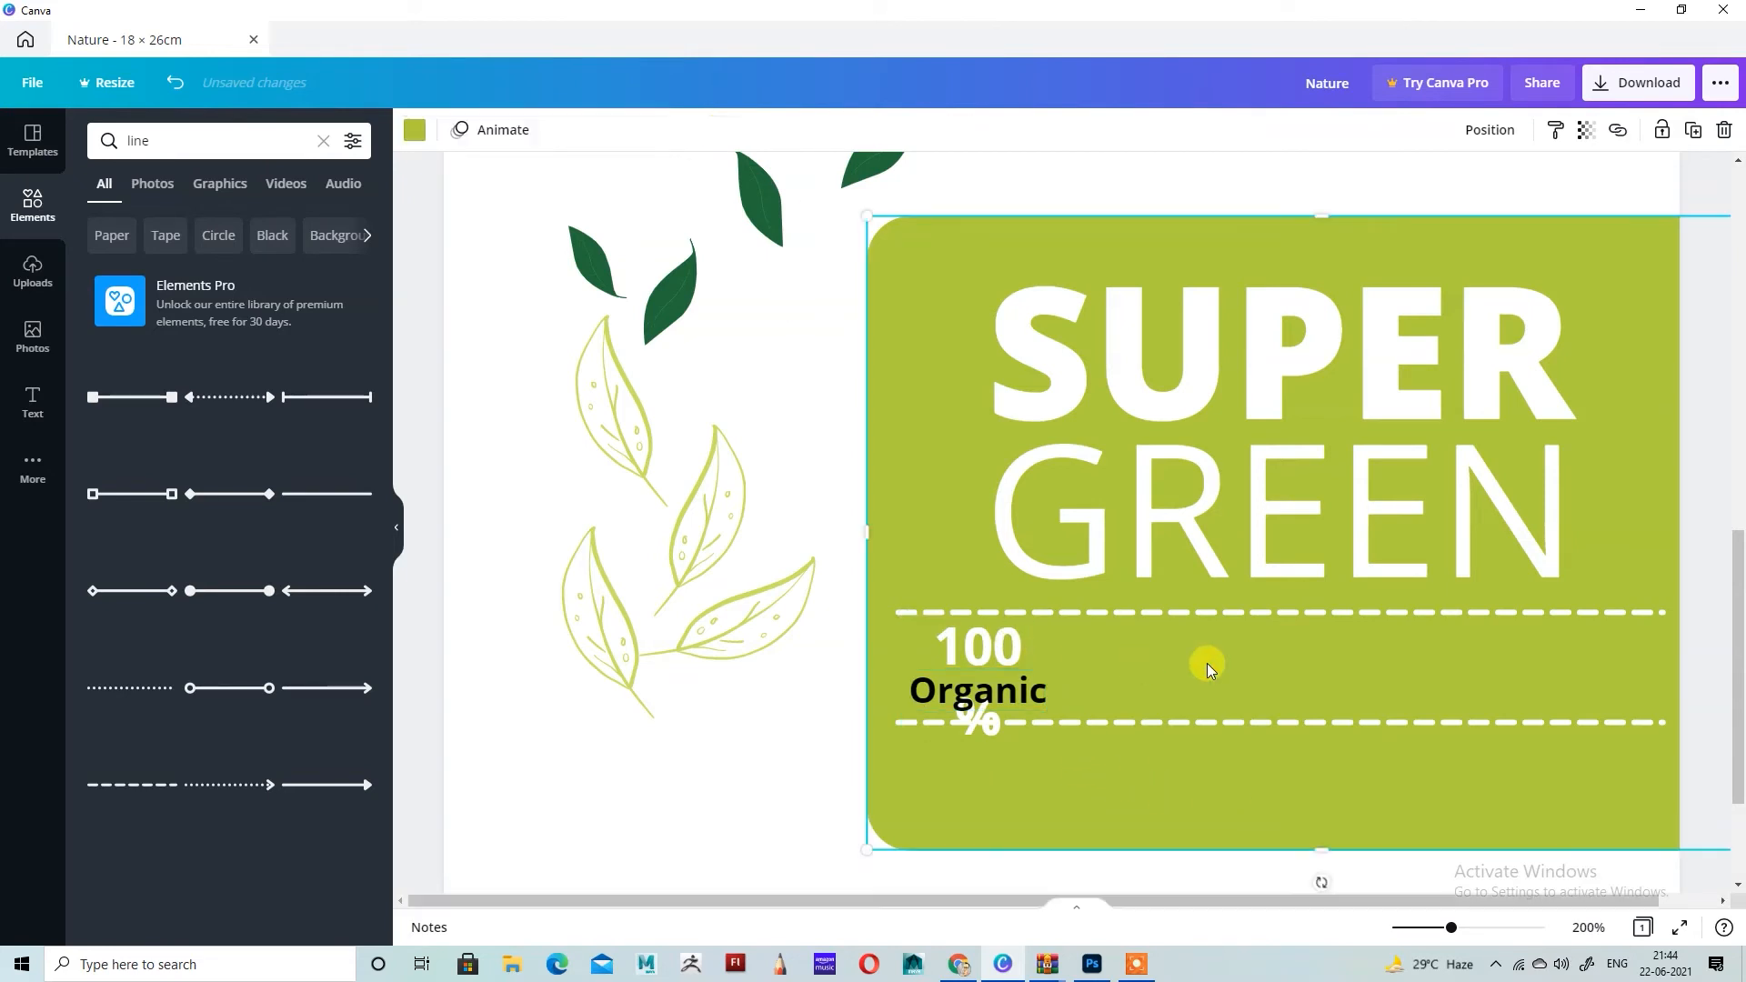
left_click(992, 646)
left_click_drag(1052, 680, 1056, 682)
left_click(1182, 682)
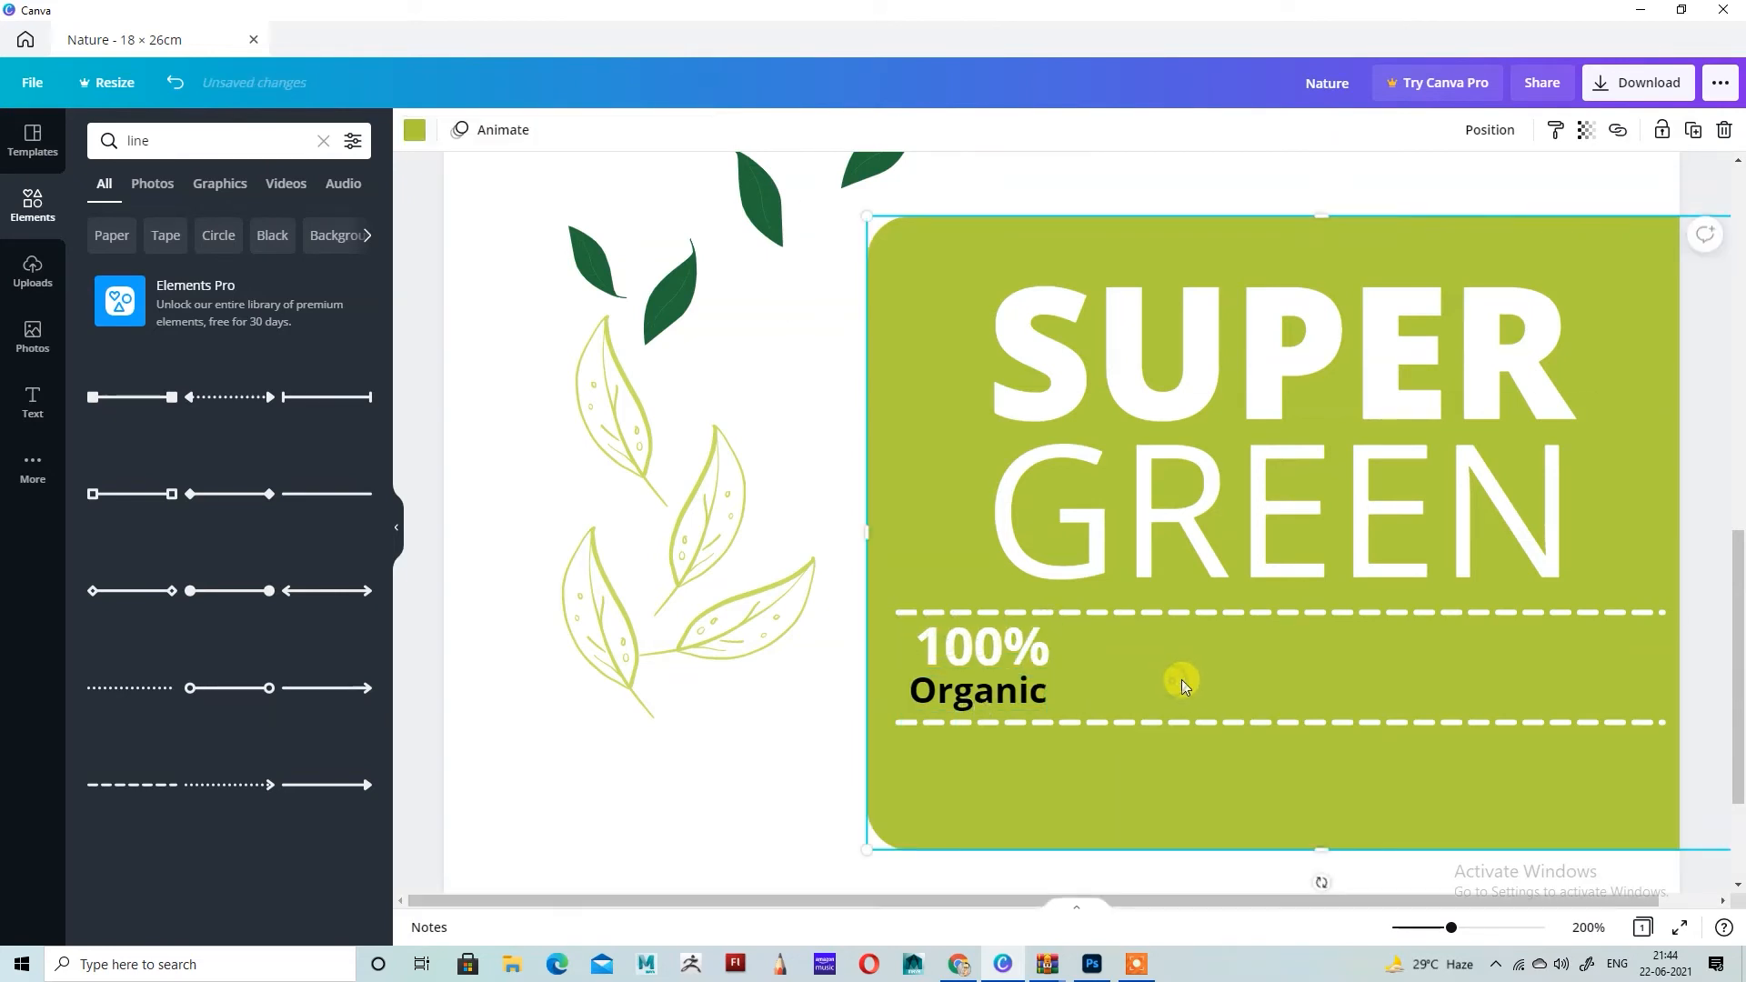
Step: Add a plain solid line and set it as a short vertical divider just right of the 100% Organic text
left_click(330, 494)
scroll(1300, 637, "up", 5)
scroll(1313, 618, "down", 3)
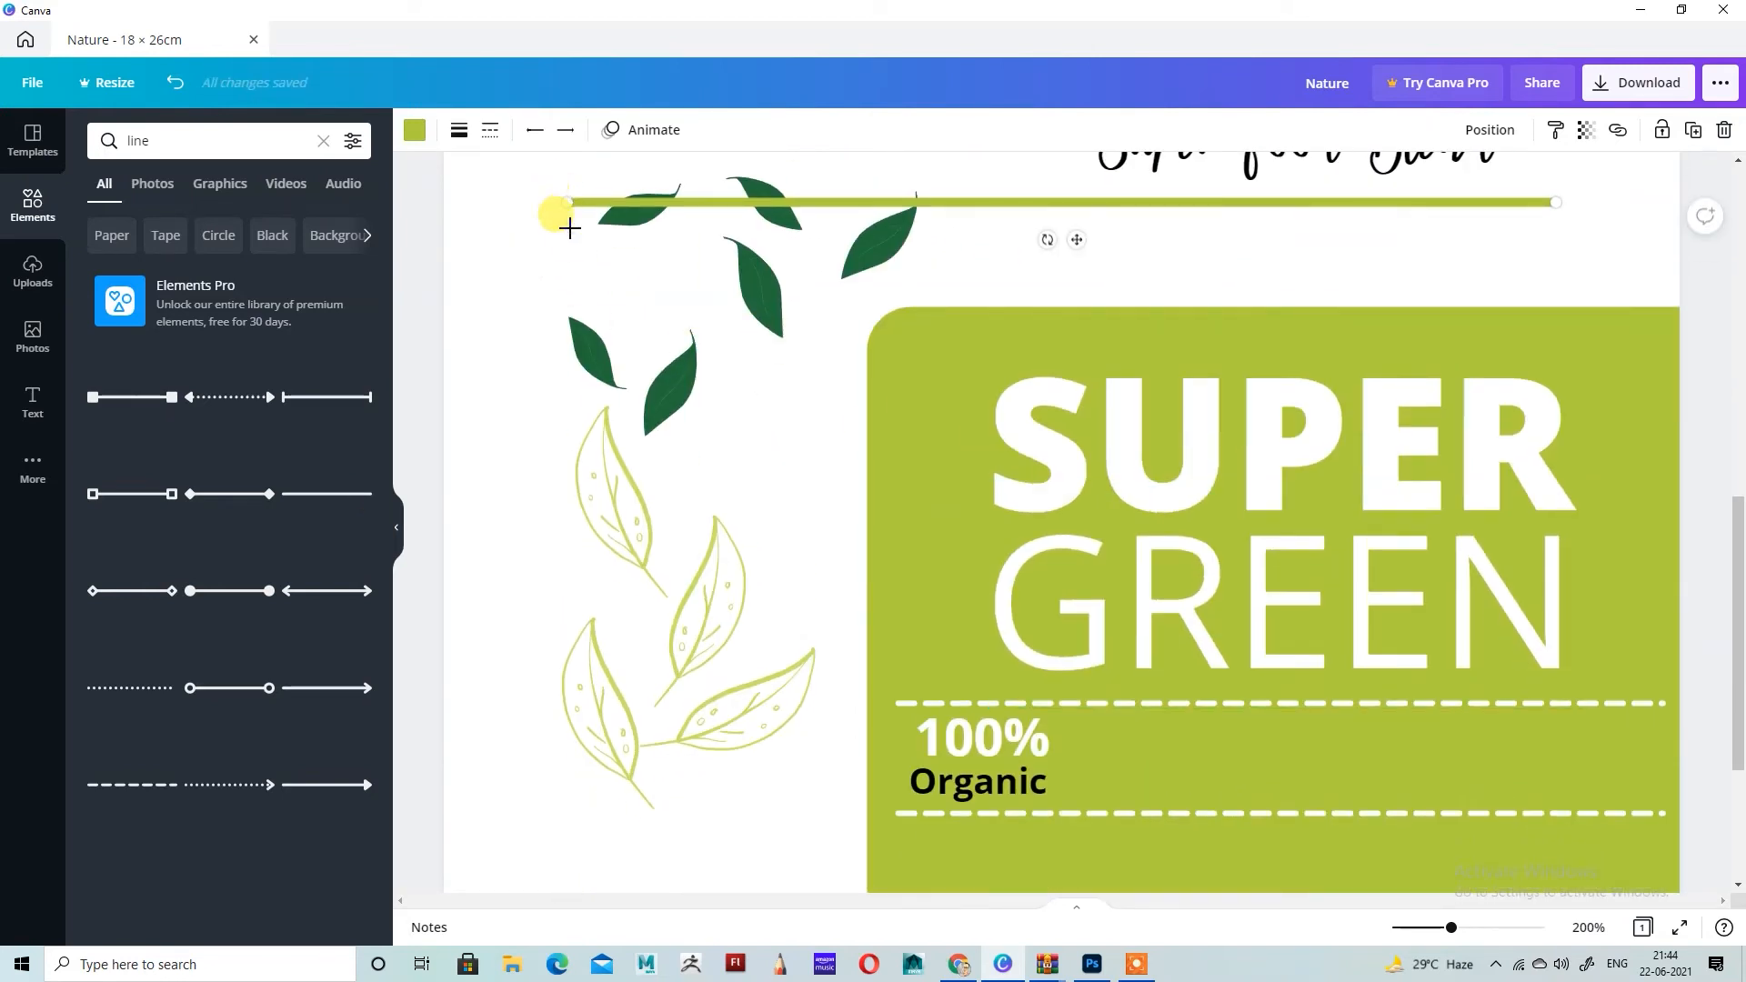
left_click_drag(564, 219, 1057, 793)
left_click_drag(1548, 201, 1067, 720)
Step: Make the vertical divider black with a line weight of 2, and shorten its upper end slightly
left_click(414, 130)
left_click(155, 225)
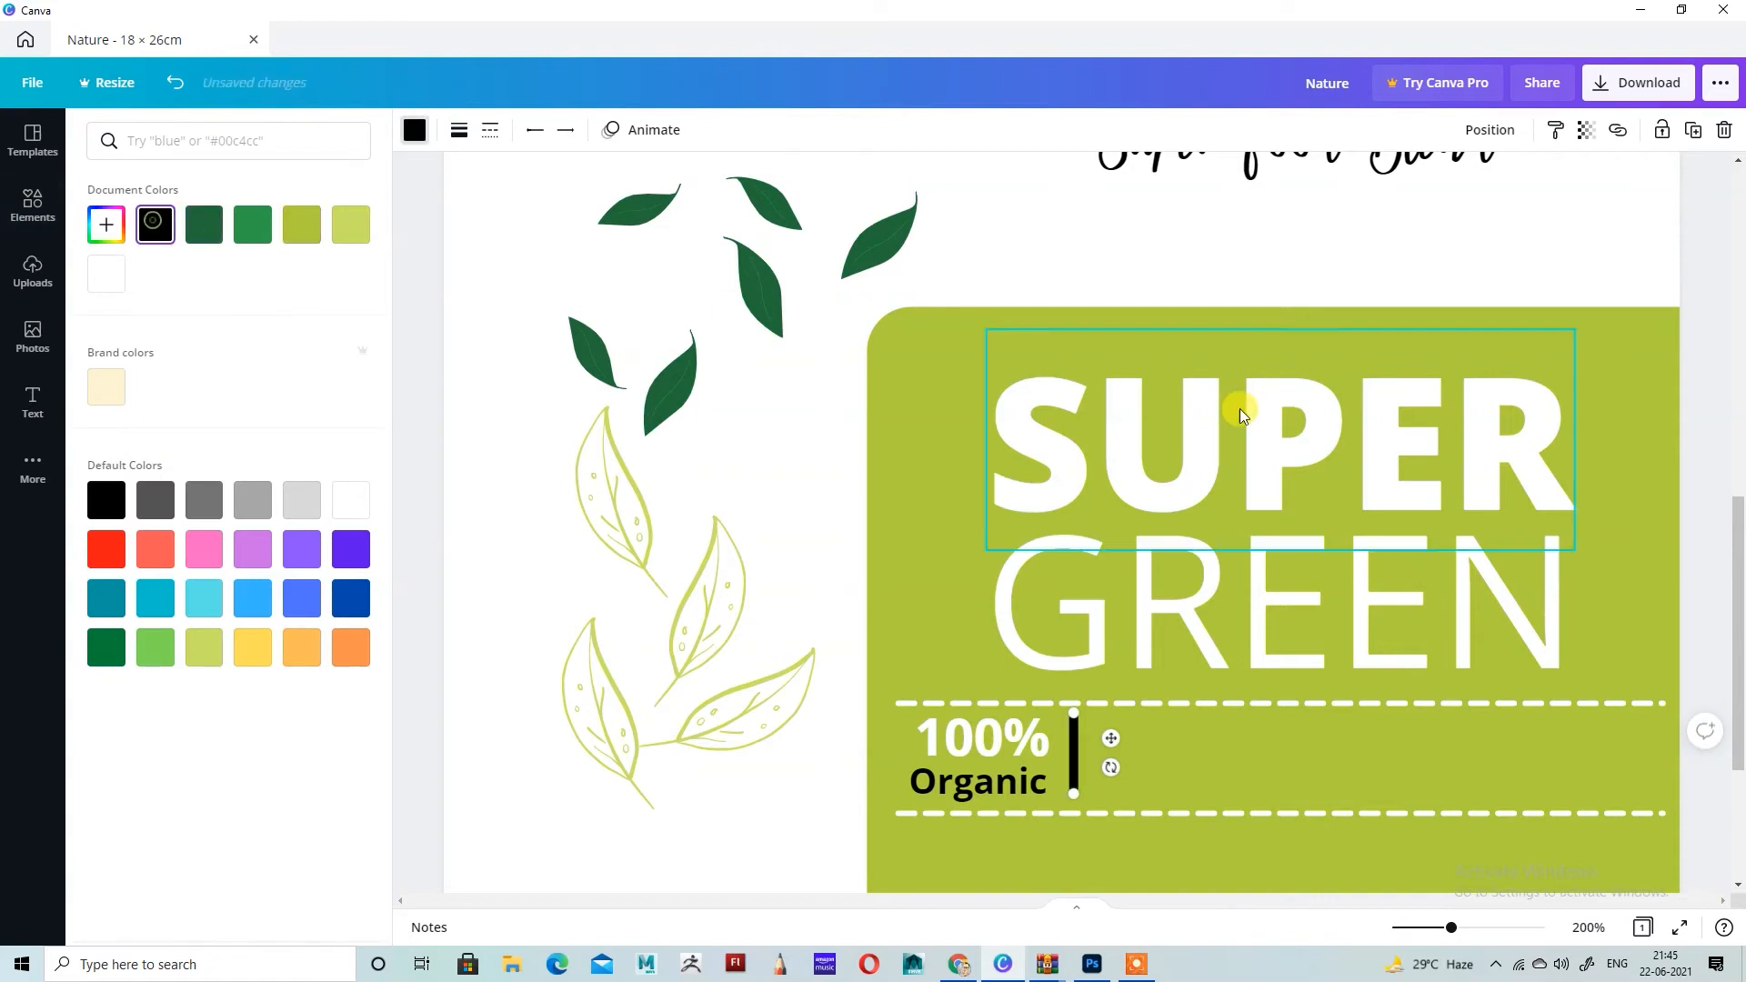
scroll(1182, 391, "down", 3)
scroll(687, 316, "up", 3)
left_click(459, 130)
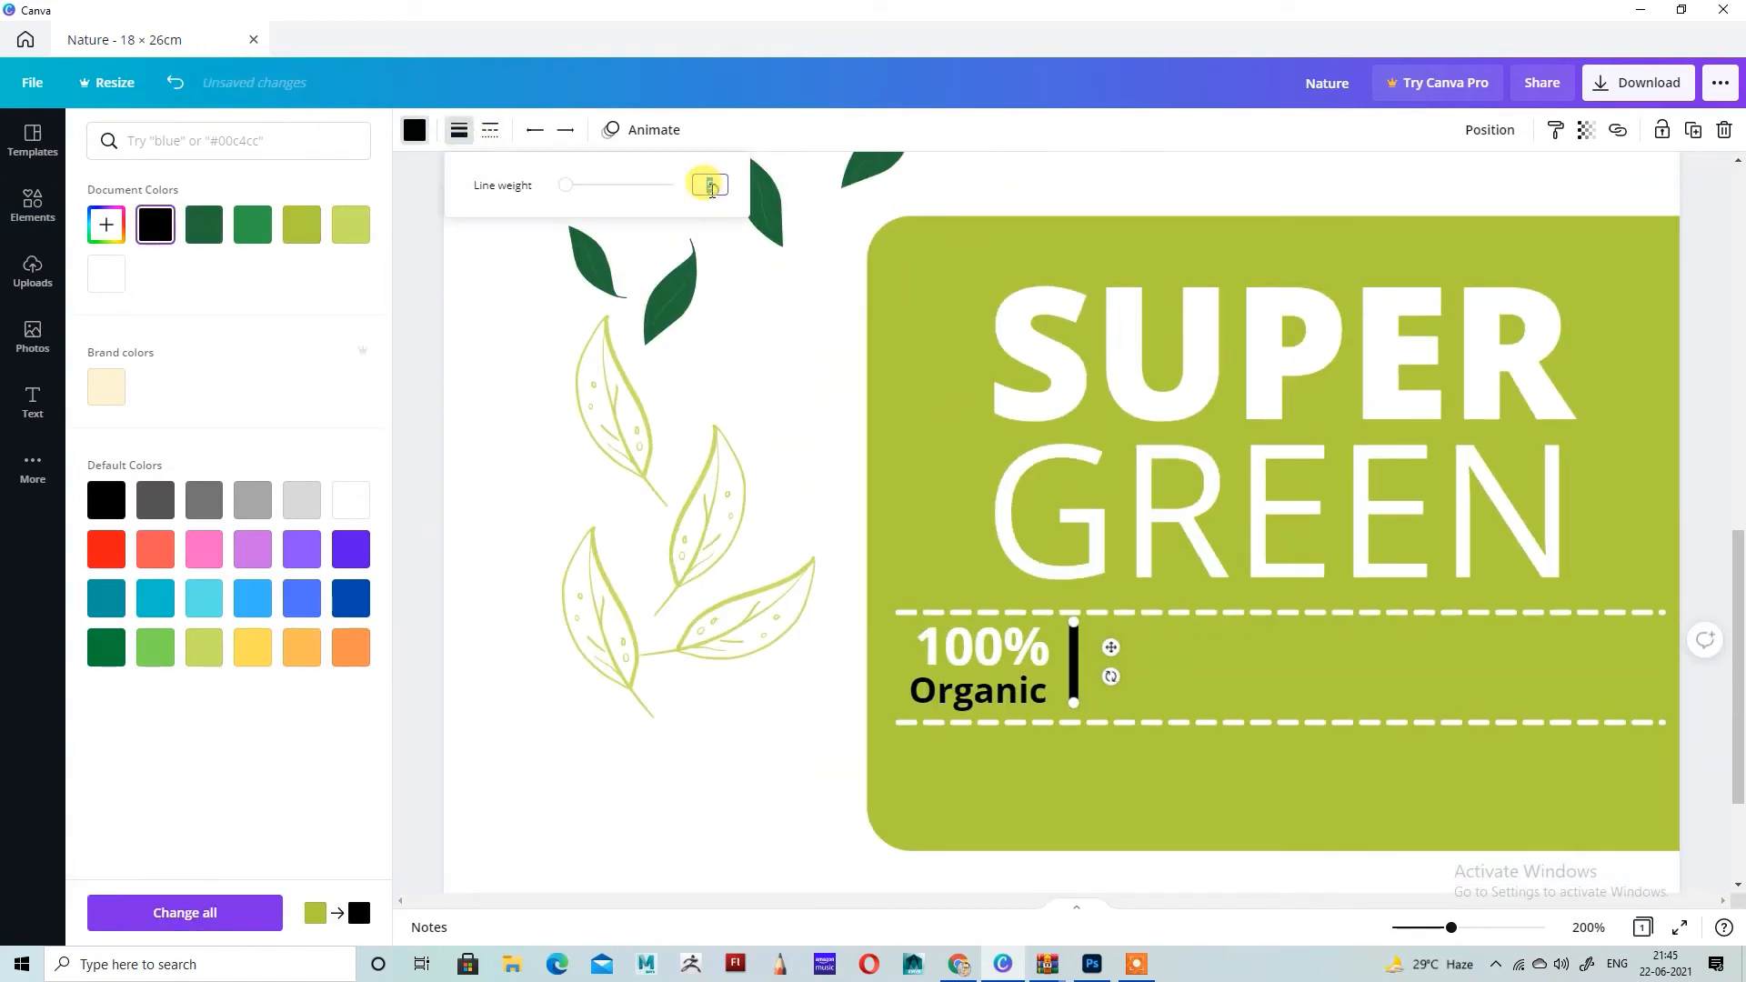
type("2")
scroll(1033, 359, "down", 2)
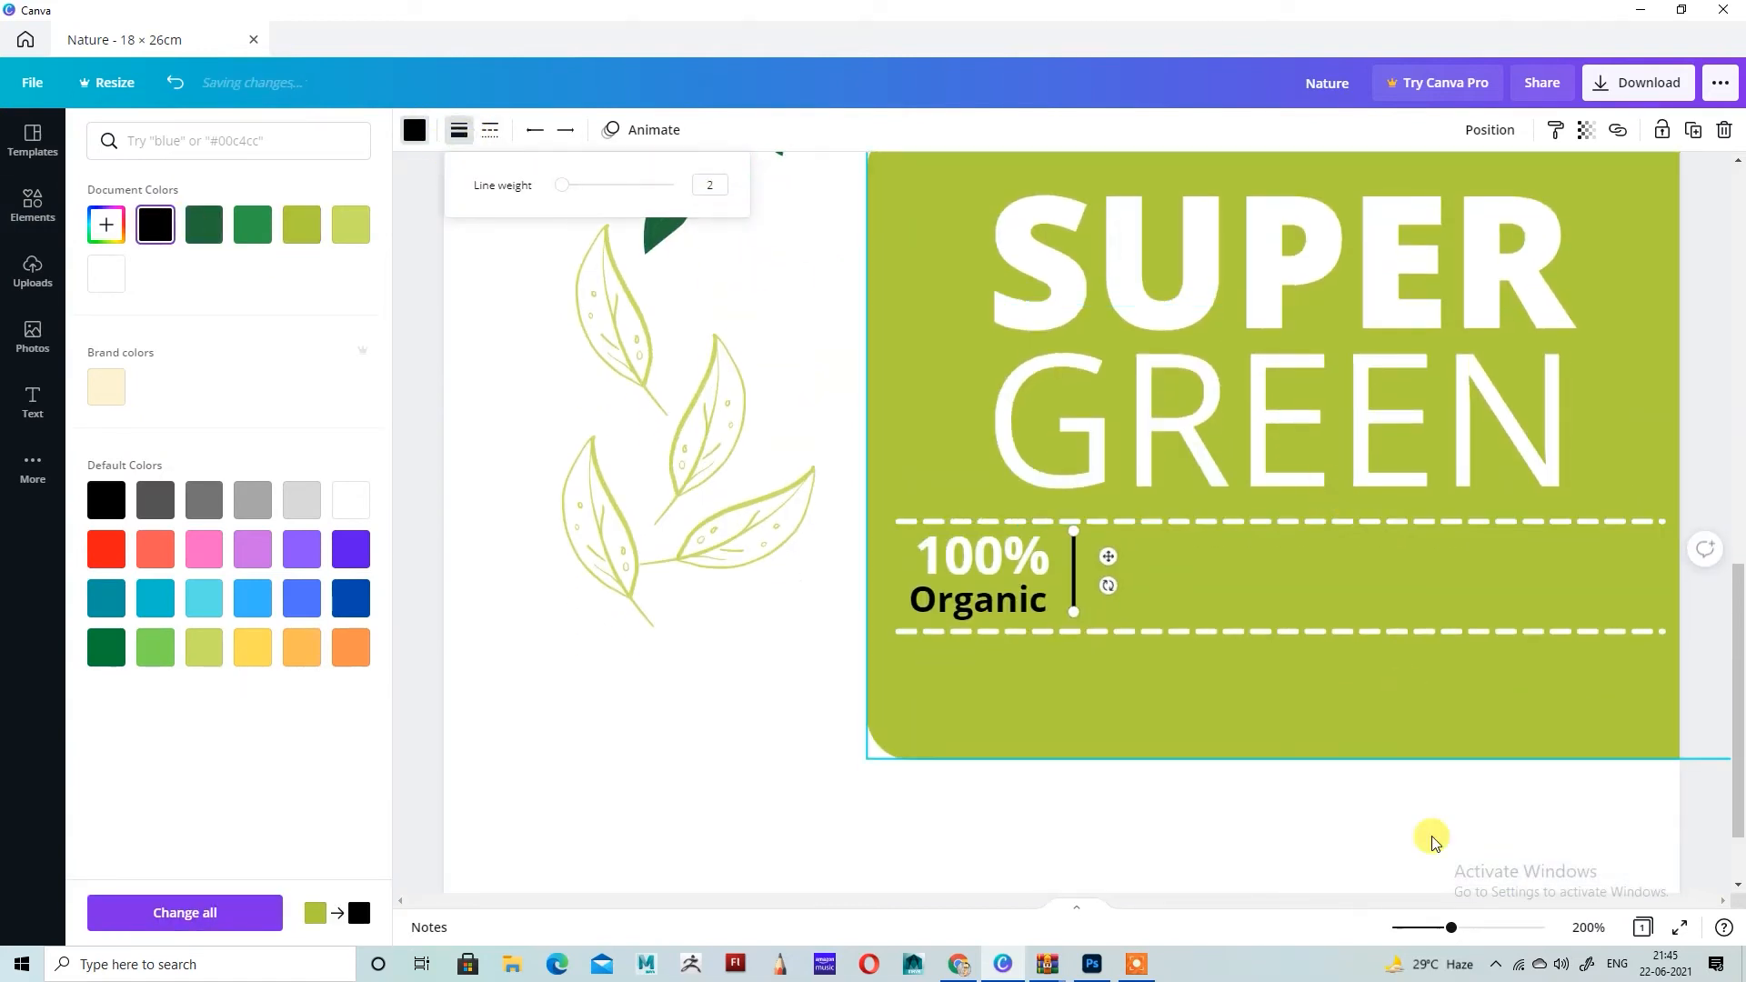
left_click_drag(1075, 531, 1074, 539)
Step: Shrink the Organic text to about size 13.9 so its width matches the 100% above it
left_click(953, 587)
left_click(1002, 548)
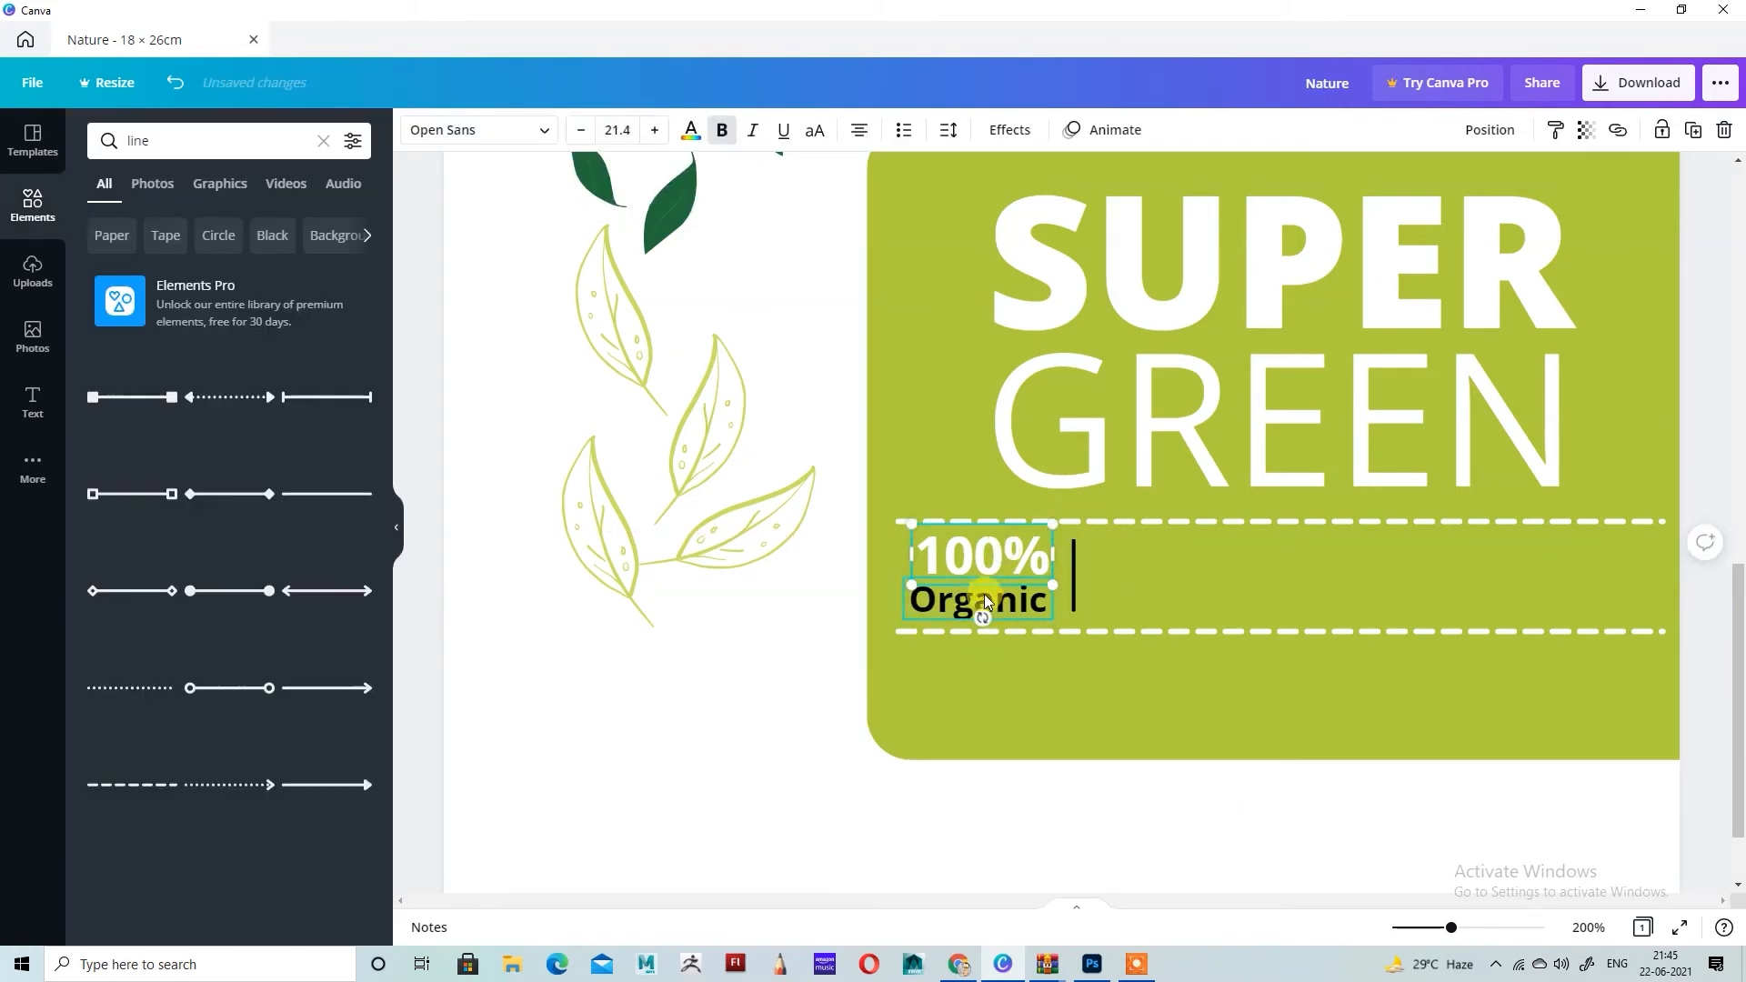
left_click(966, 601)
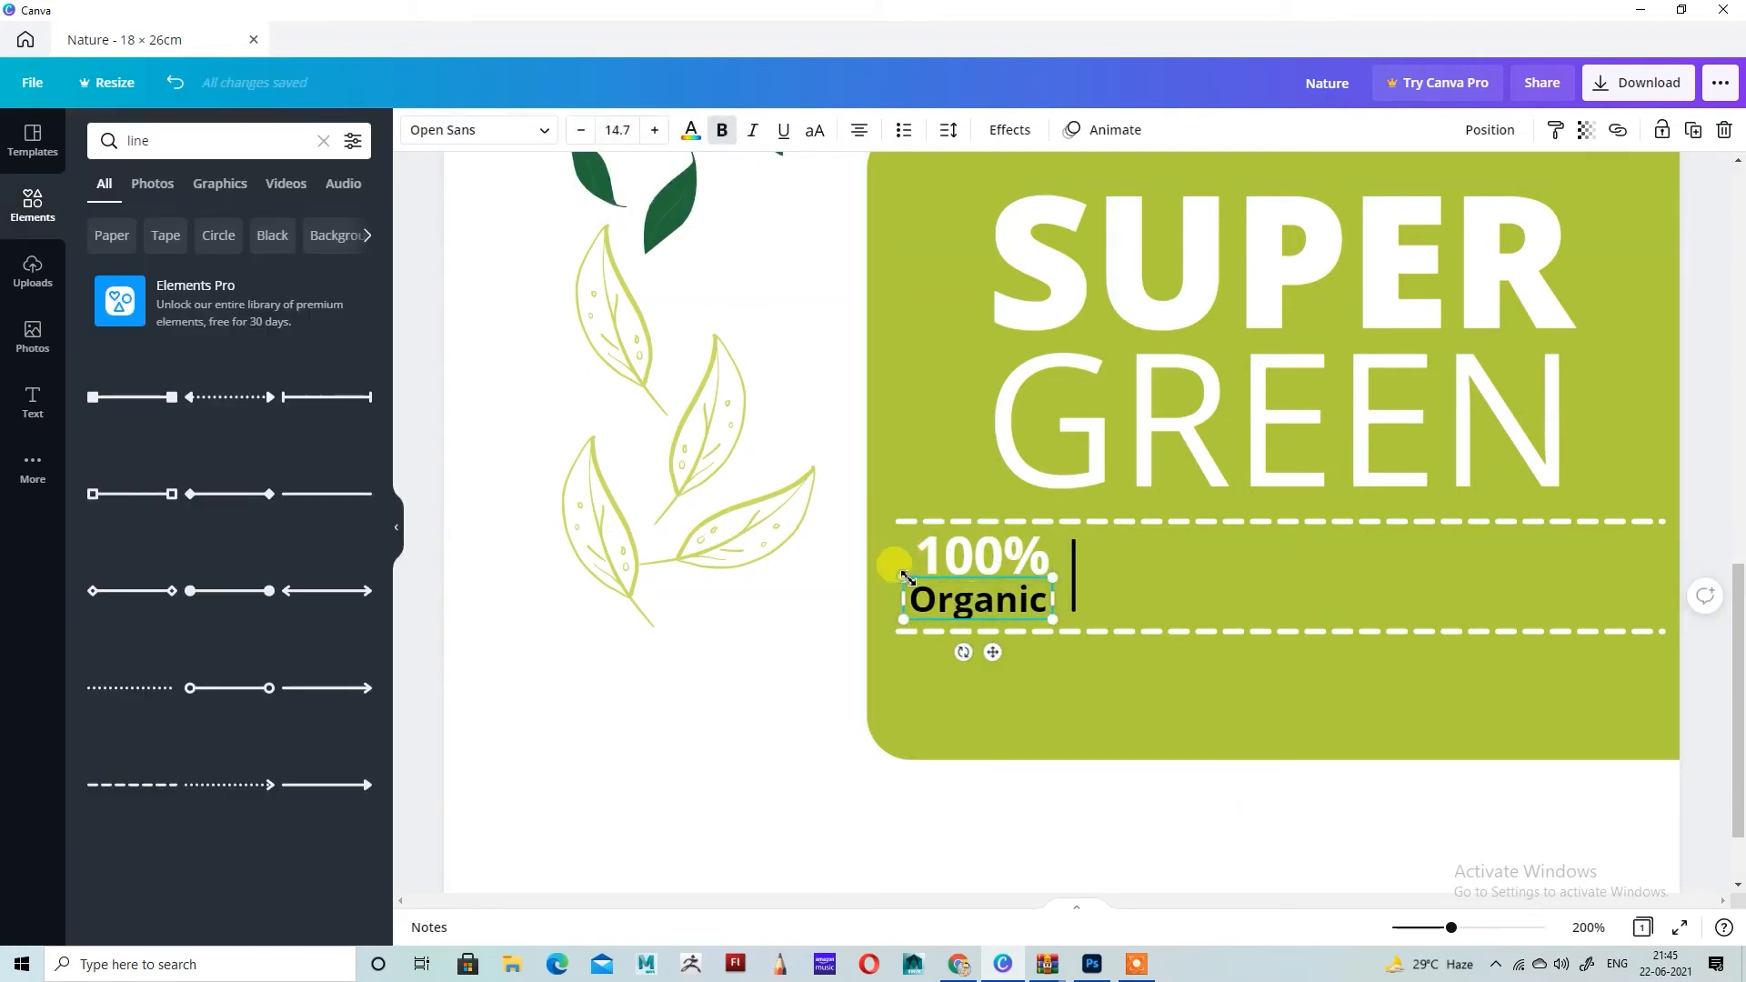
left_click_drag(908, 577, 916, 584)
Step: Duplicate the 100% and Organic texts together and place the copy just right of the vertical divider
left_click(990, 565, "shift")
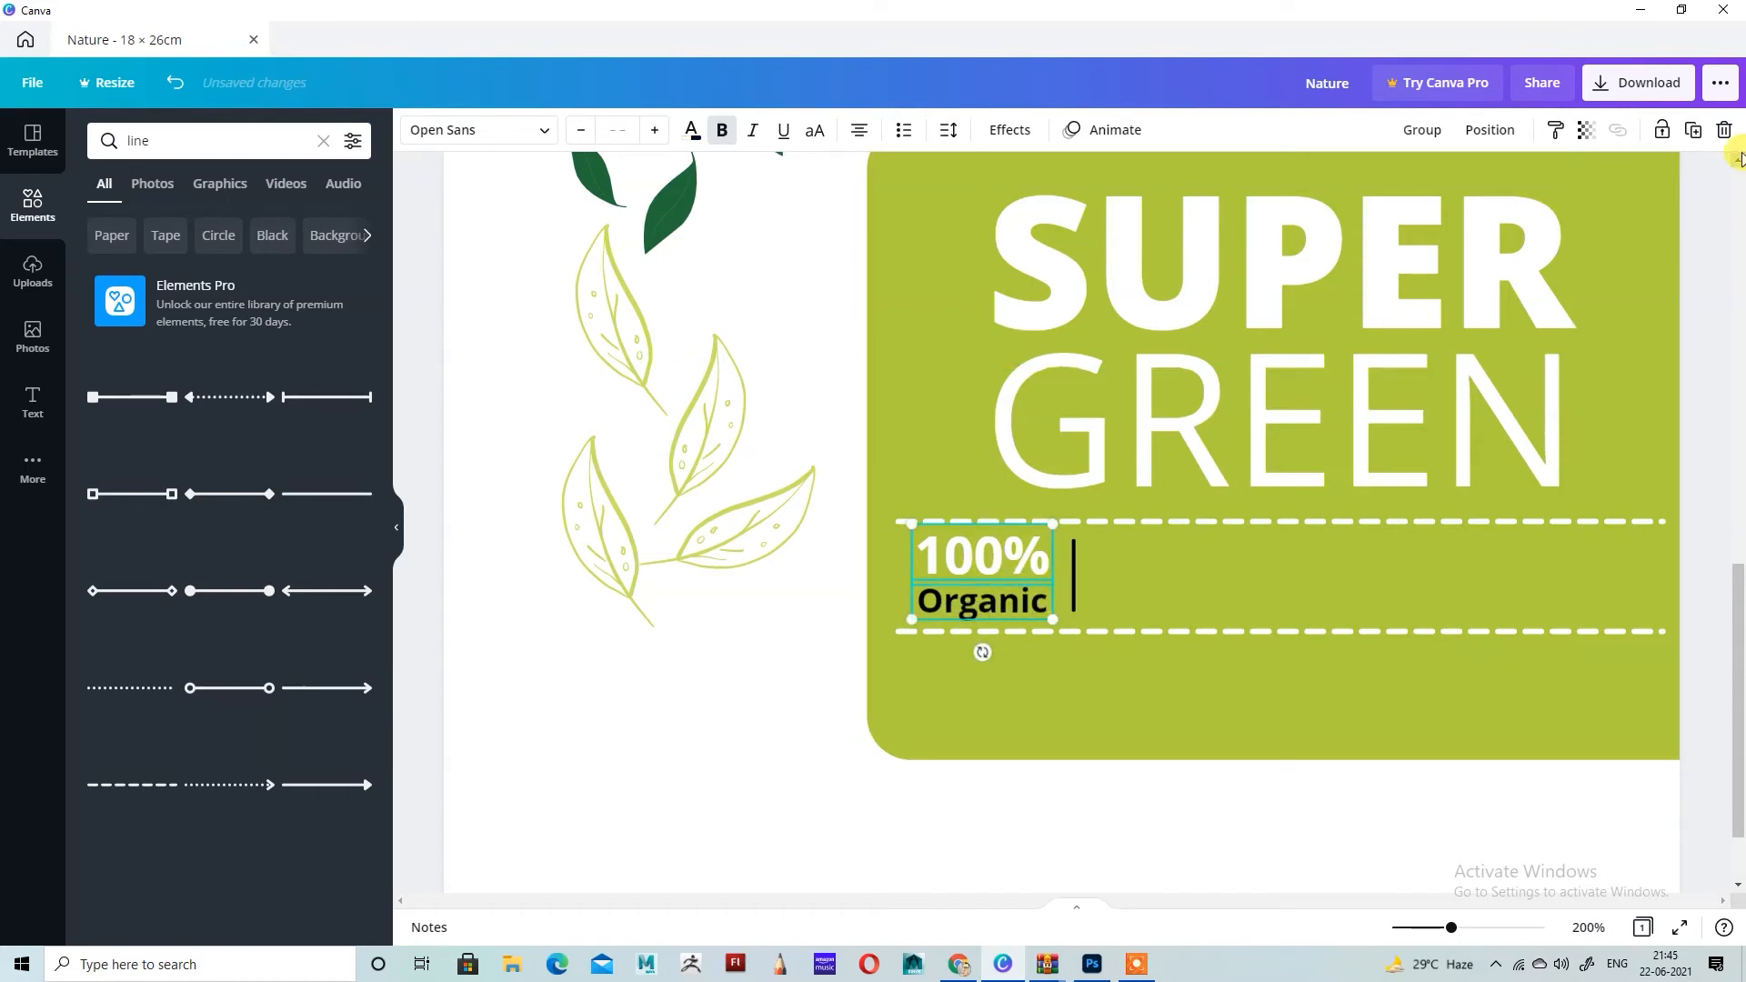
left_click(1694, 129)
left_click_drag(1022, 620, 1175, 578)
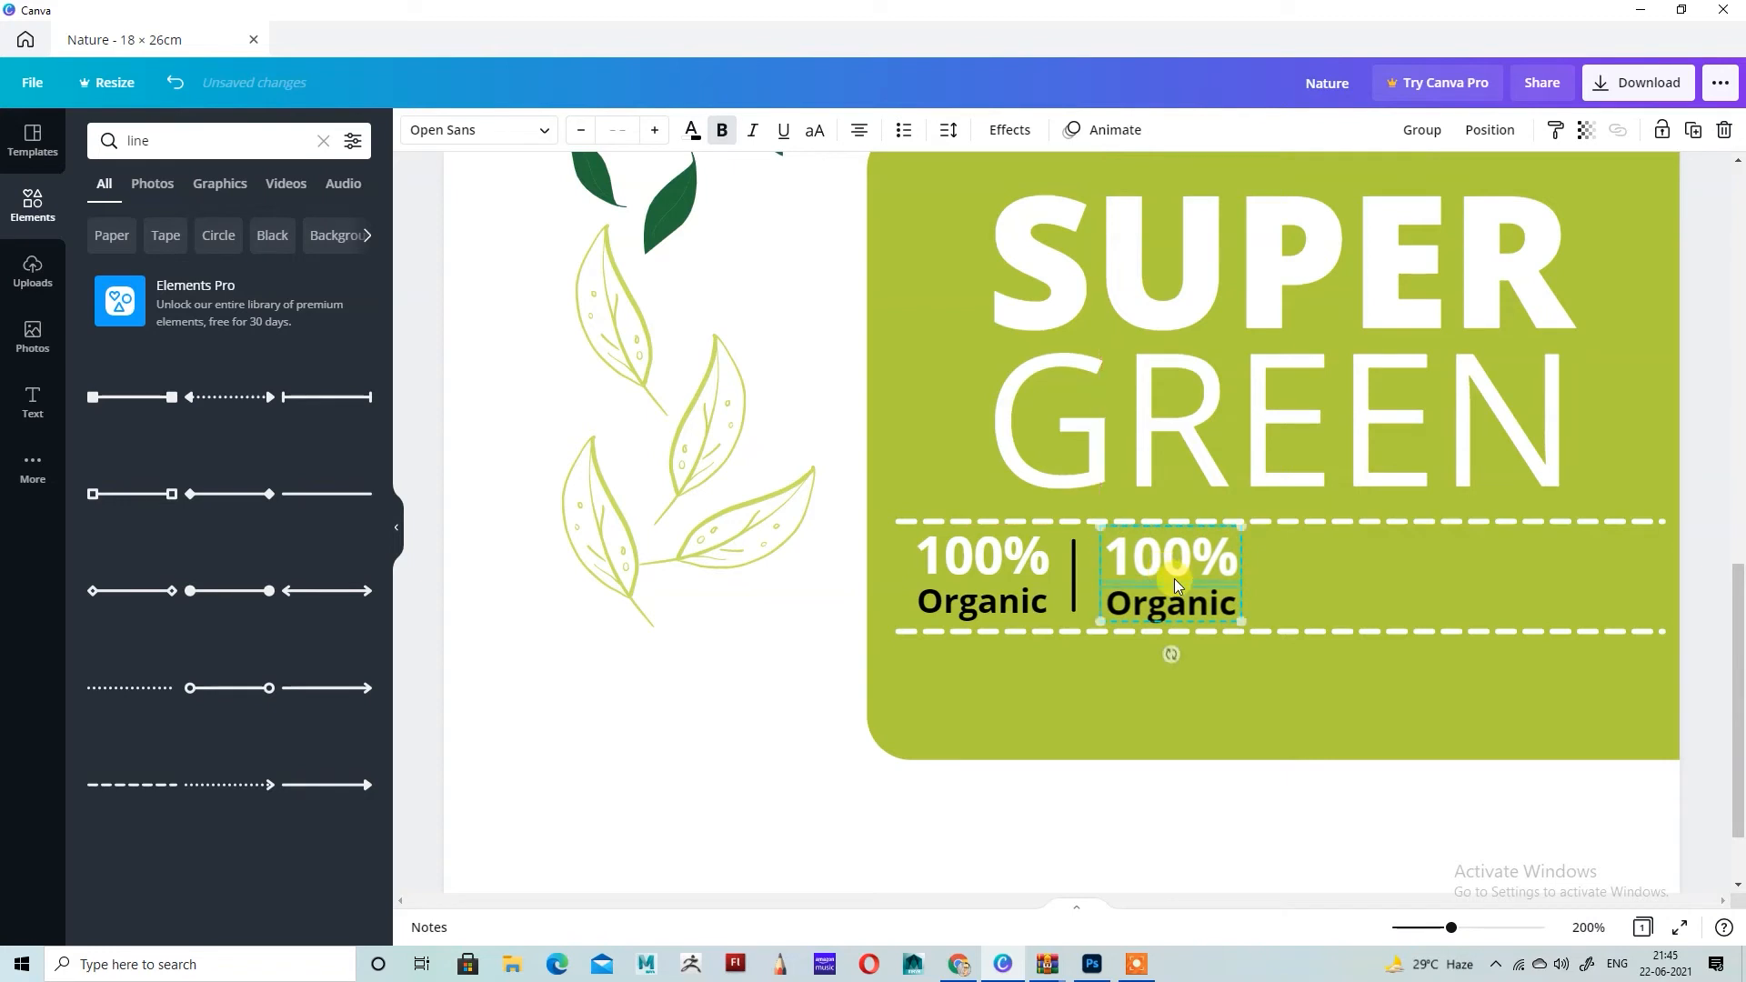
left_click(1230, 696)
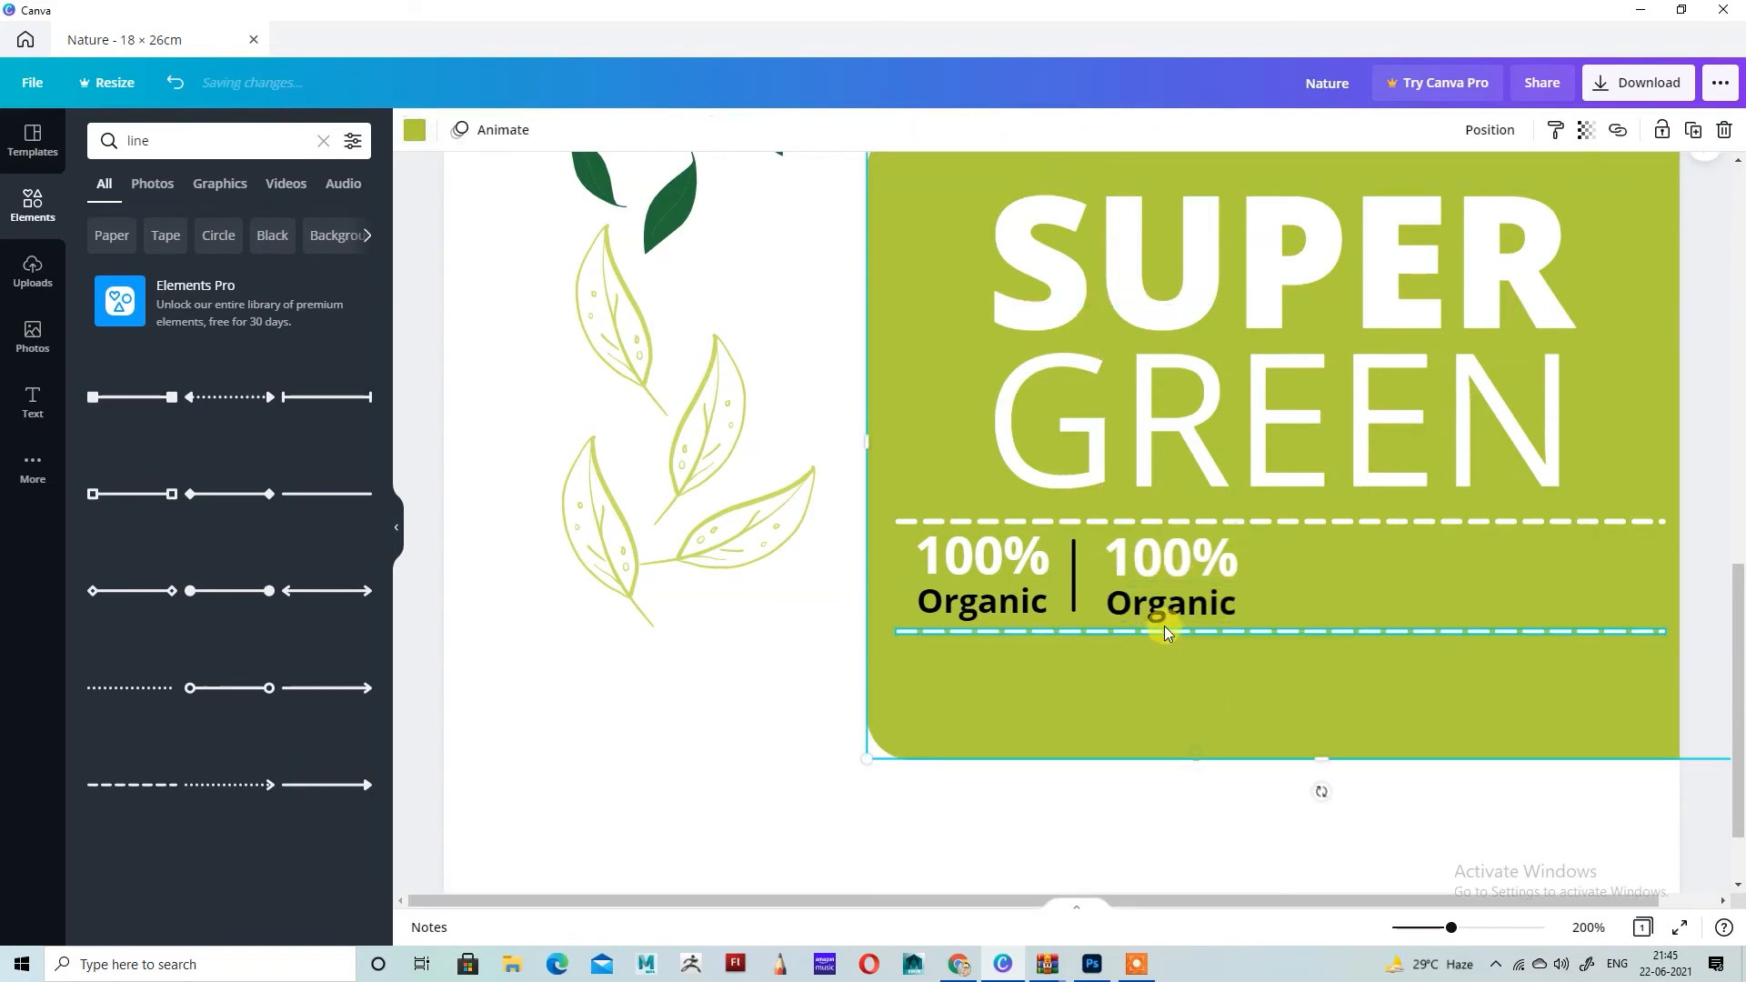
Step: Replace the copied Organic text with "Vegan", narrow its box and center it beneath the second 100%
double_click(1186, 588)
key("ctrl+a")
key("BackSpace")
type("Vegan")
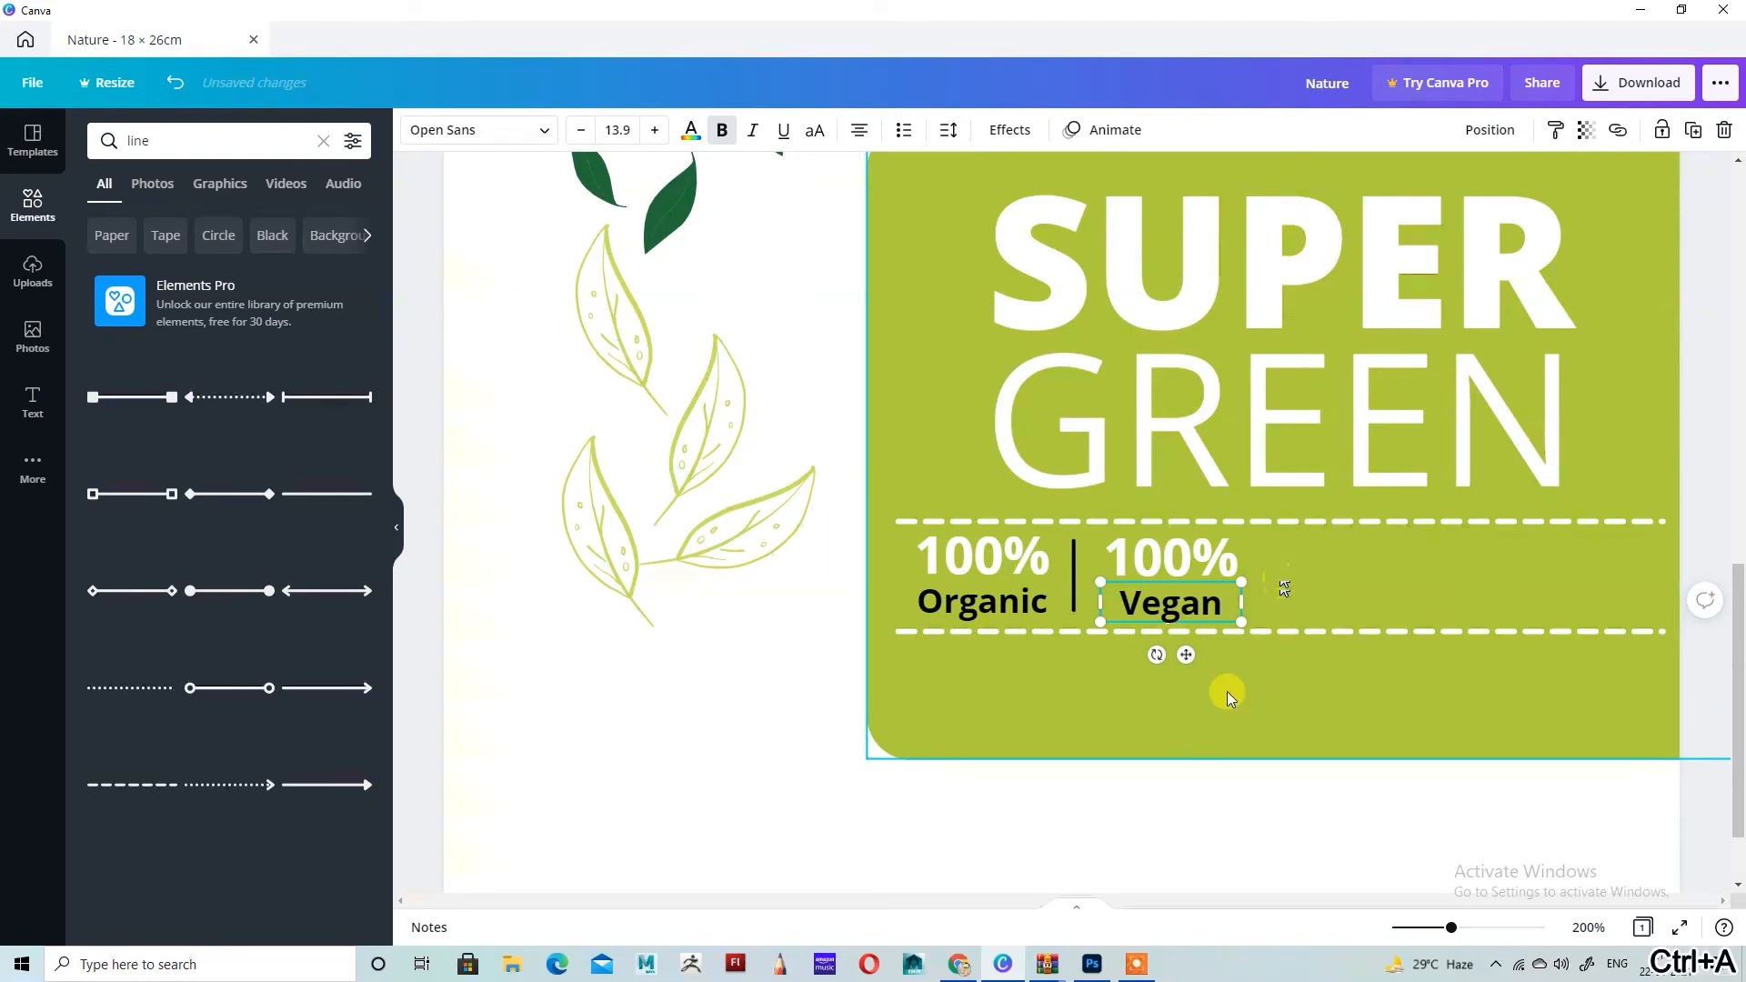
left_click_drag(1241, 603, 1218, 603)
left_click_drag(1174, 658, 1186, 657)
left_click(1318, 575)
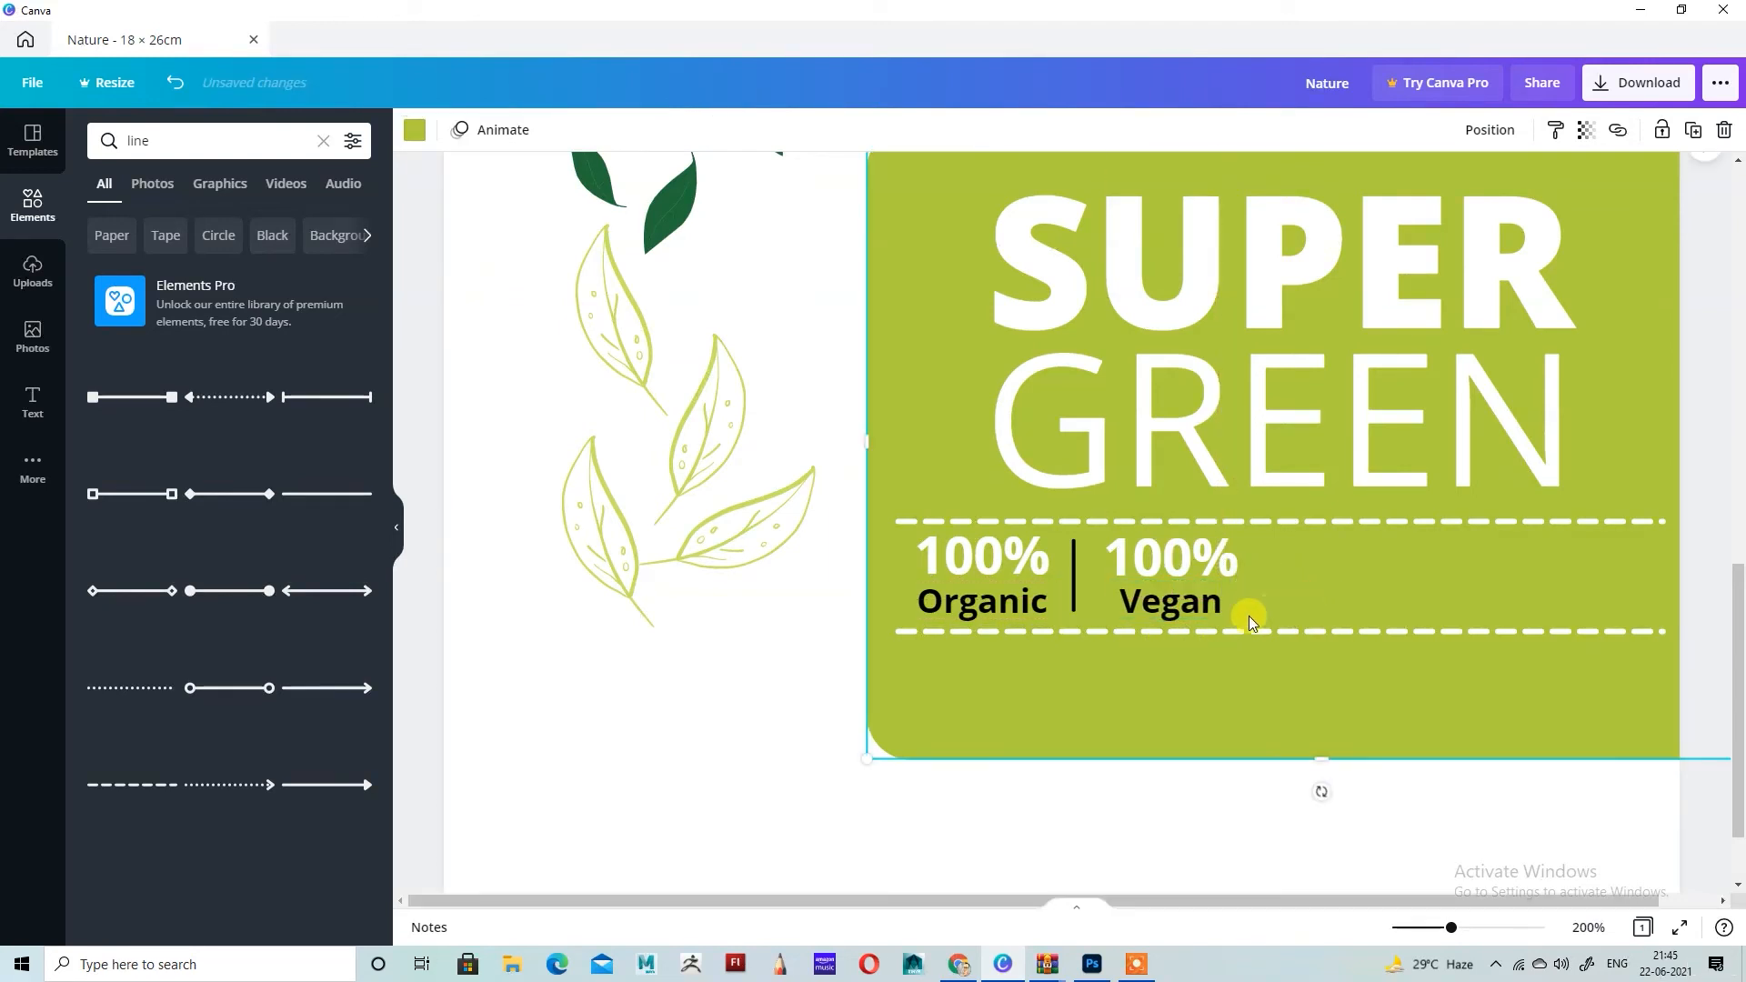
Step: Nudge the black vertical divider slightly right to balance the gap between the Organic and Vegan pairs
left_click(1075, 573)
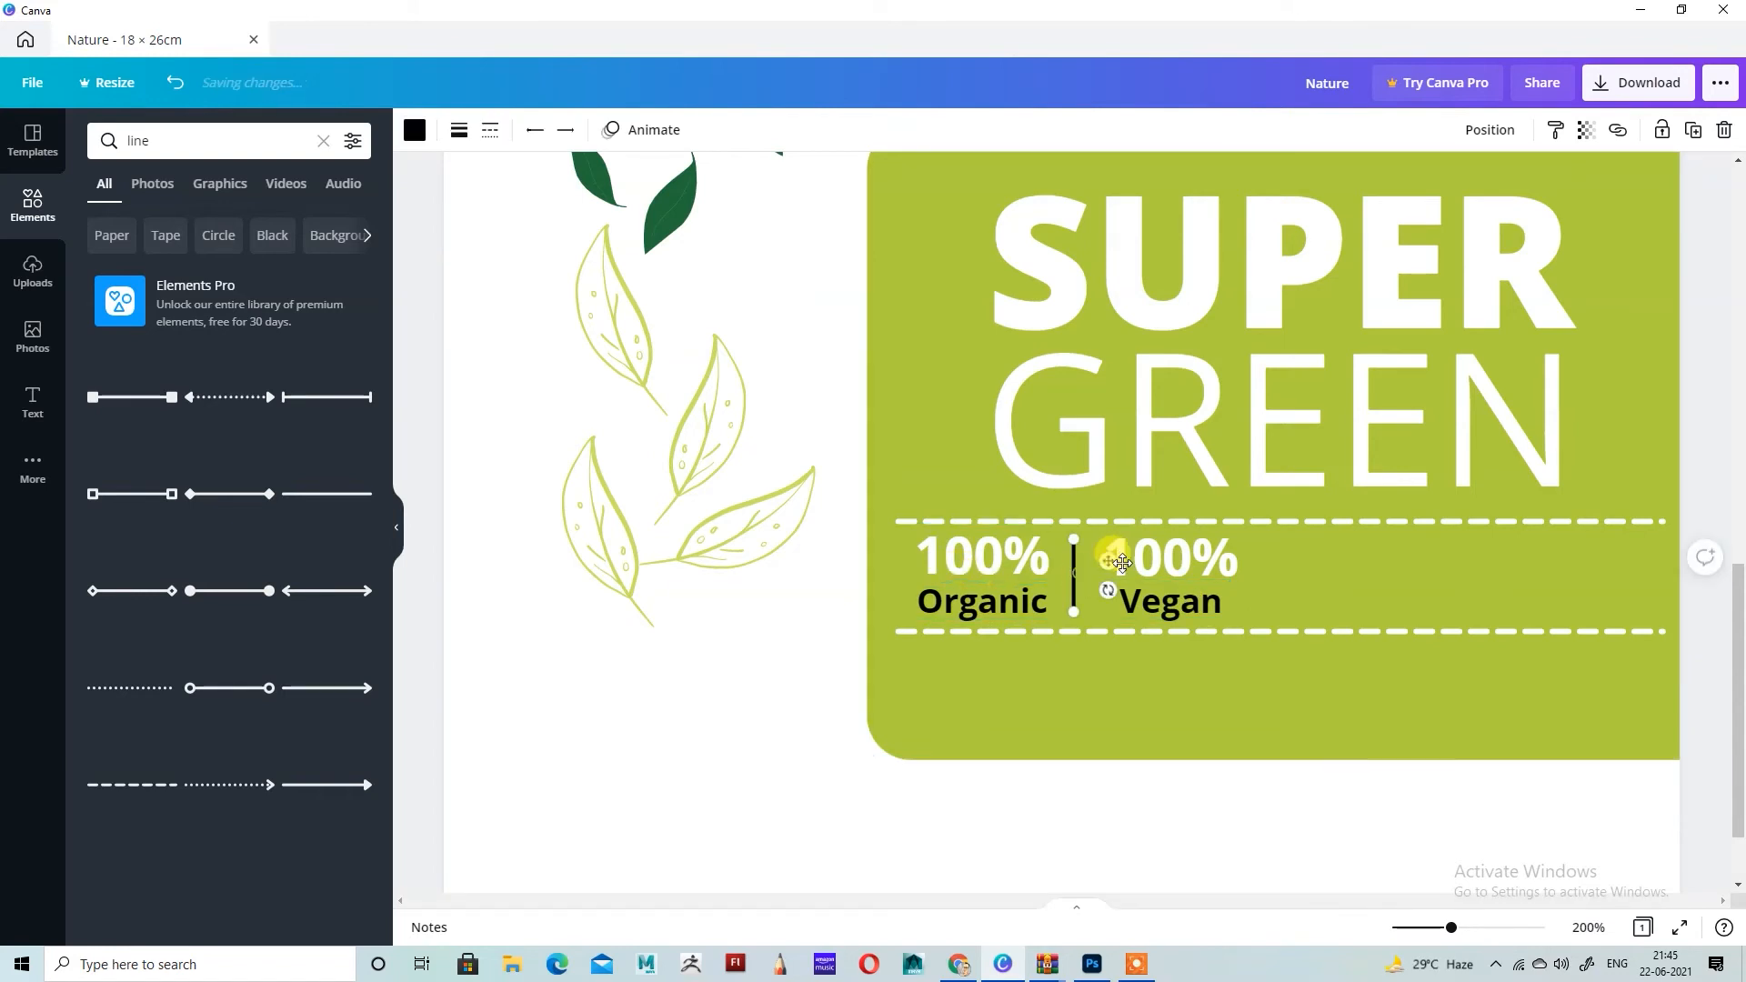
left_click(1306, 569)
left_click(1073, 581)
key("Right")
key("Right")
key("Right")
key("Right")
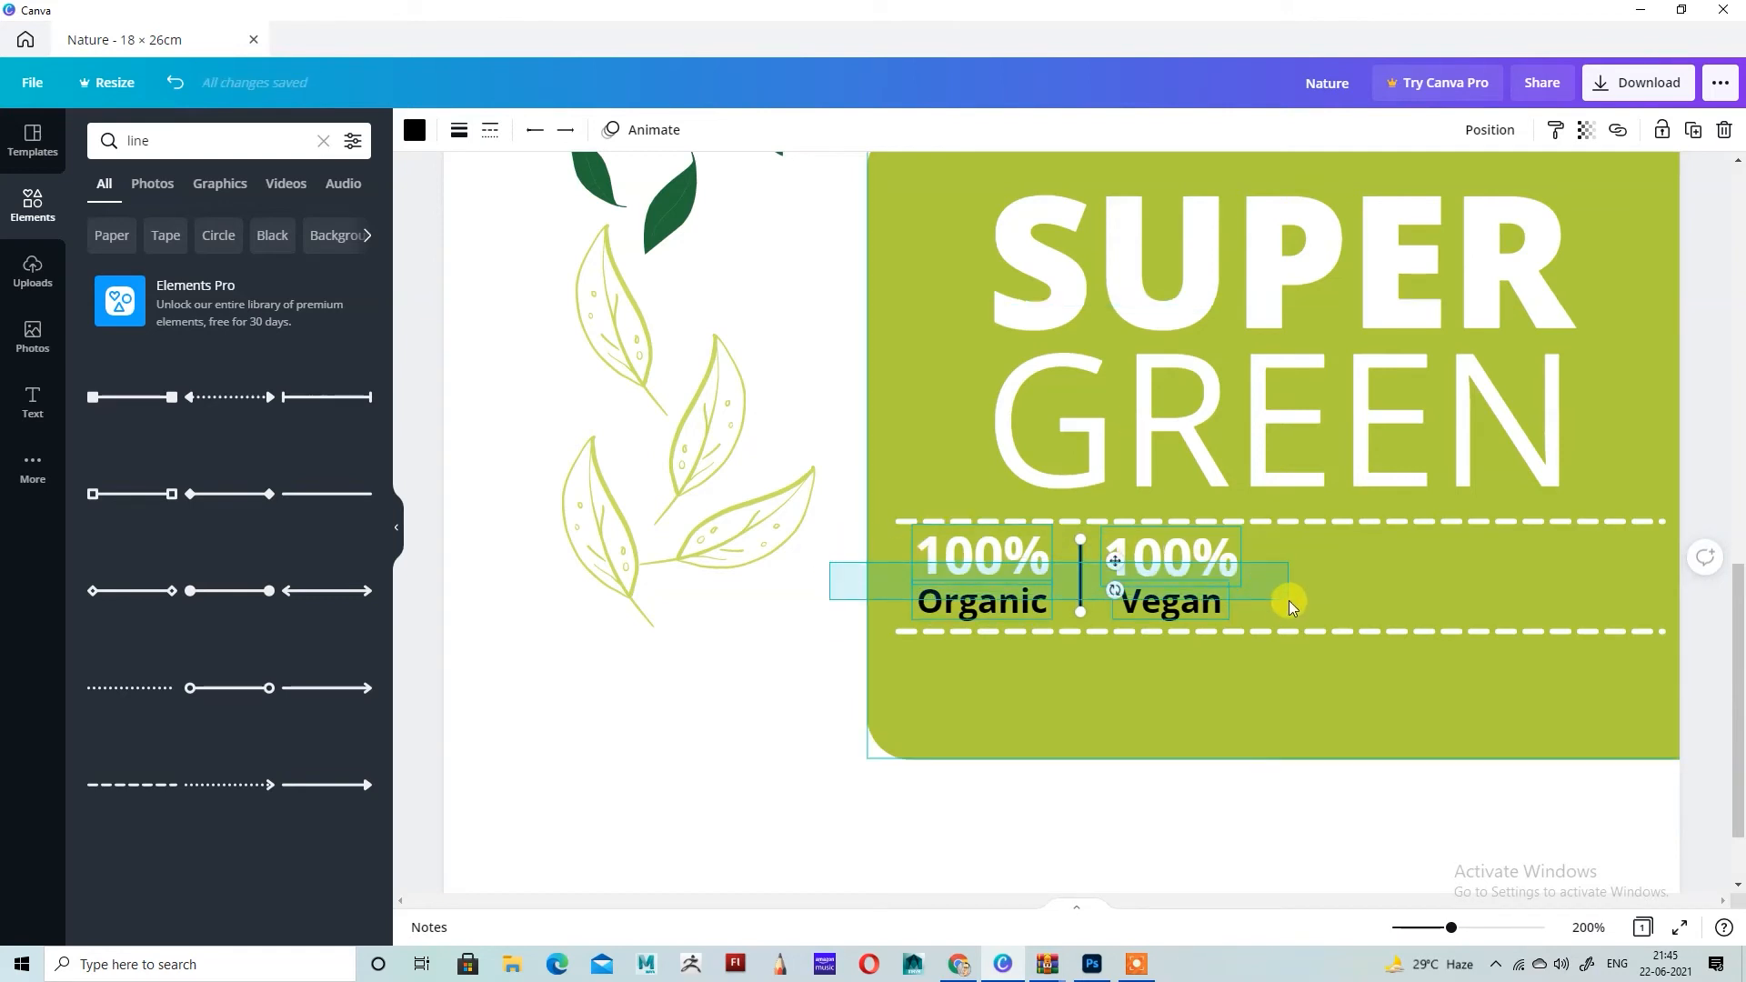
left_click(908, 418)
Step: Duplicate the Organic and Vegan pairs with their divider, and place the copy at the right end between the dashed lines
left_click(985, 553)
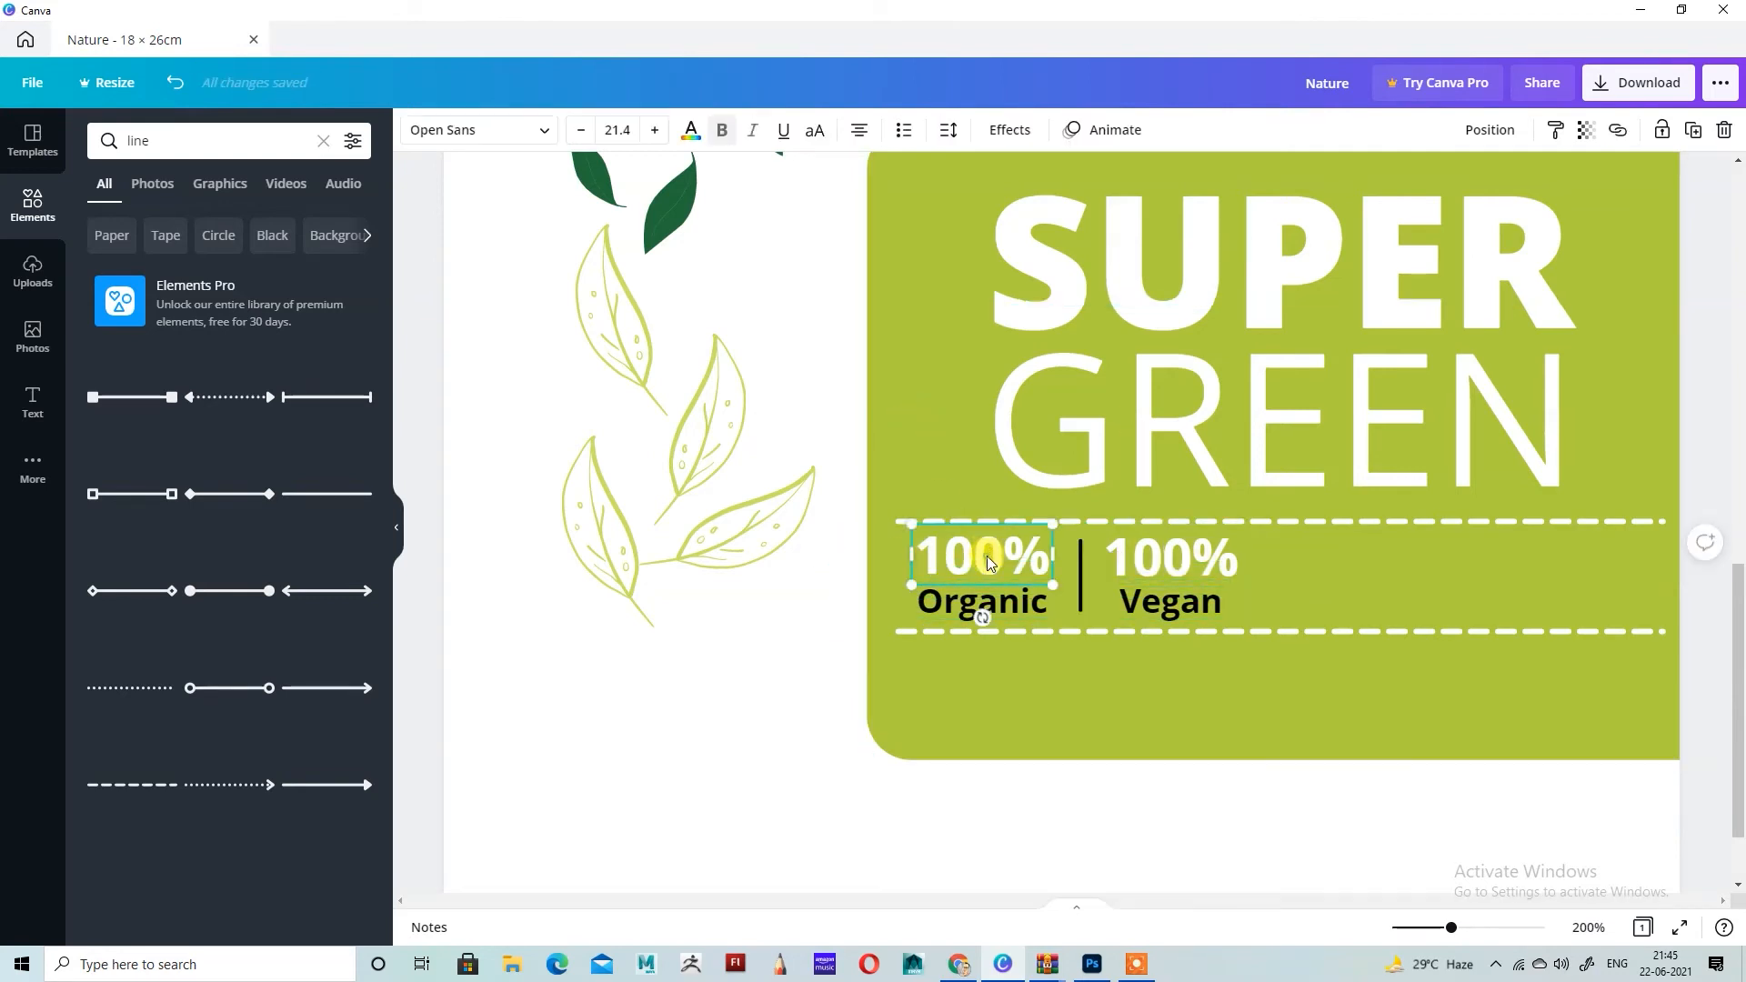
left_click(987, 601, "shift")
left_click(1081, 562, "shift")
left_click(1183, 554, "shift")
left_click(1186, 606, "shift")
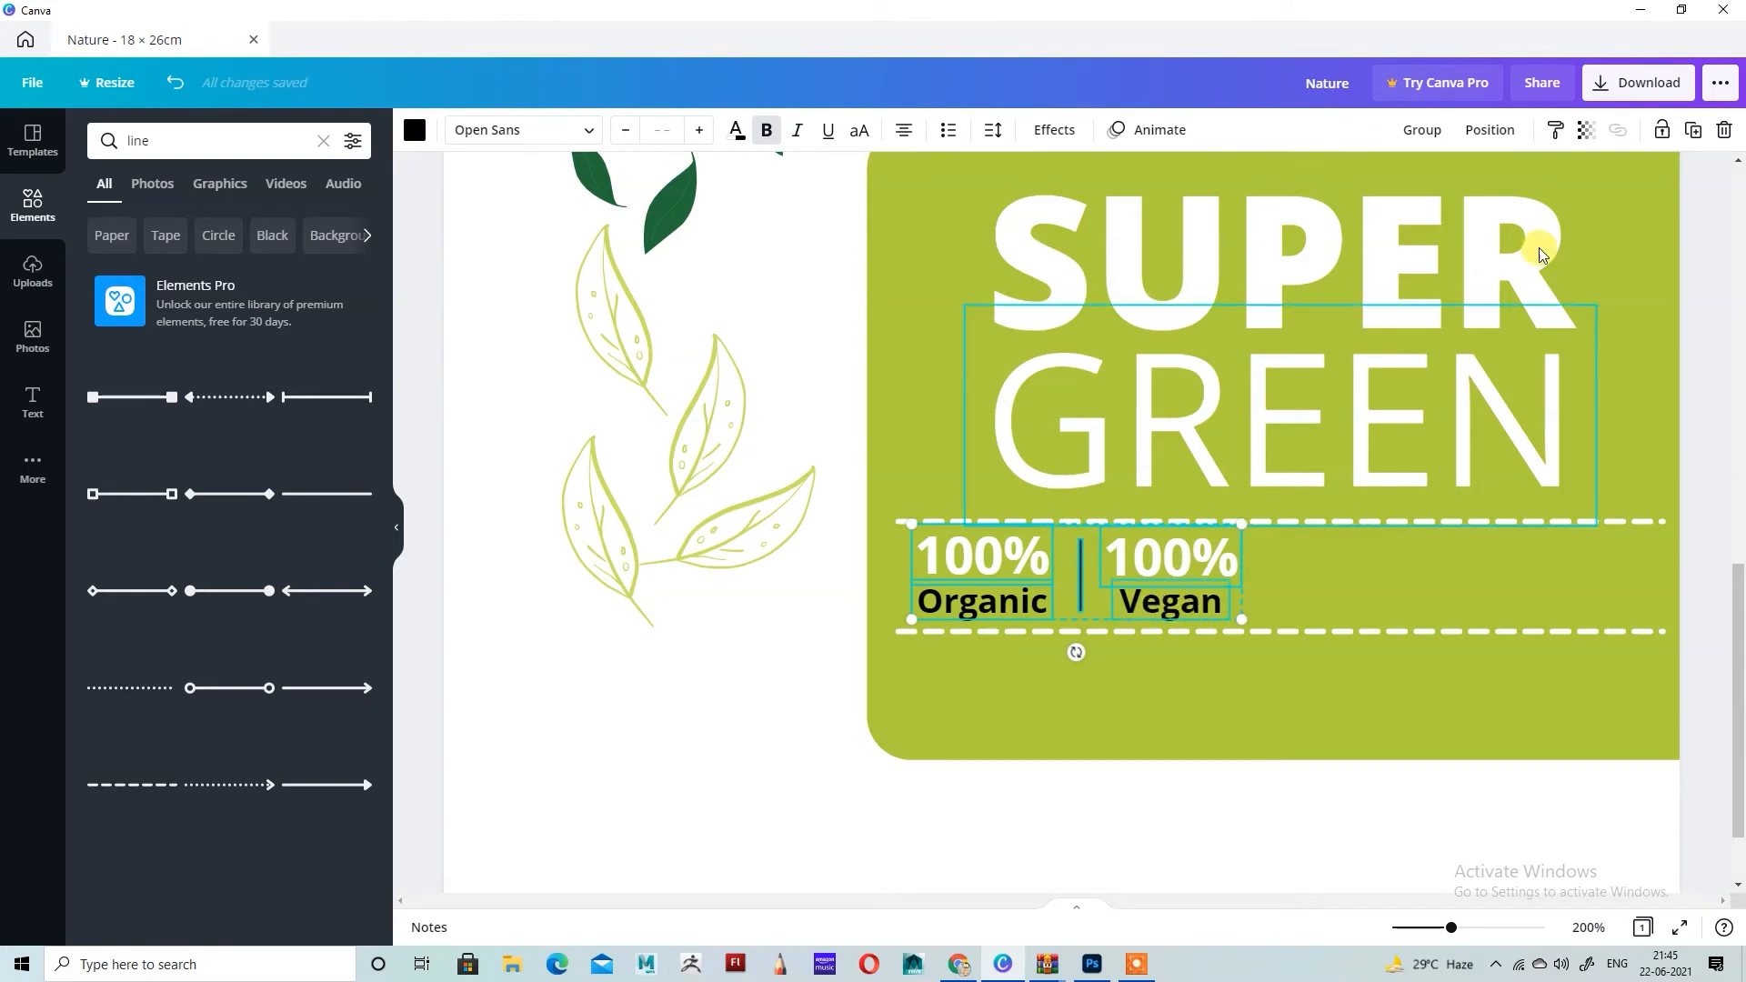
left_click_drag(1236, 555, 1606, 563)
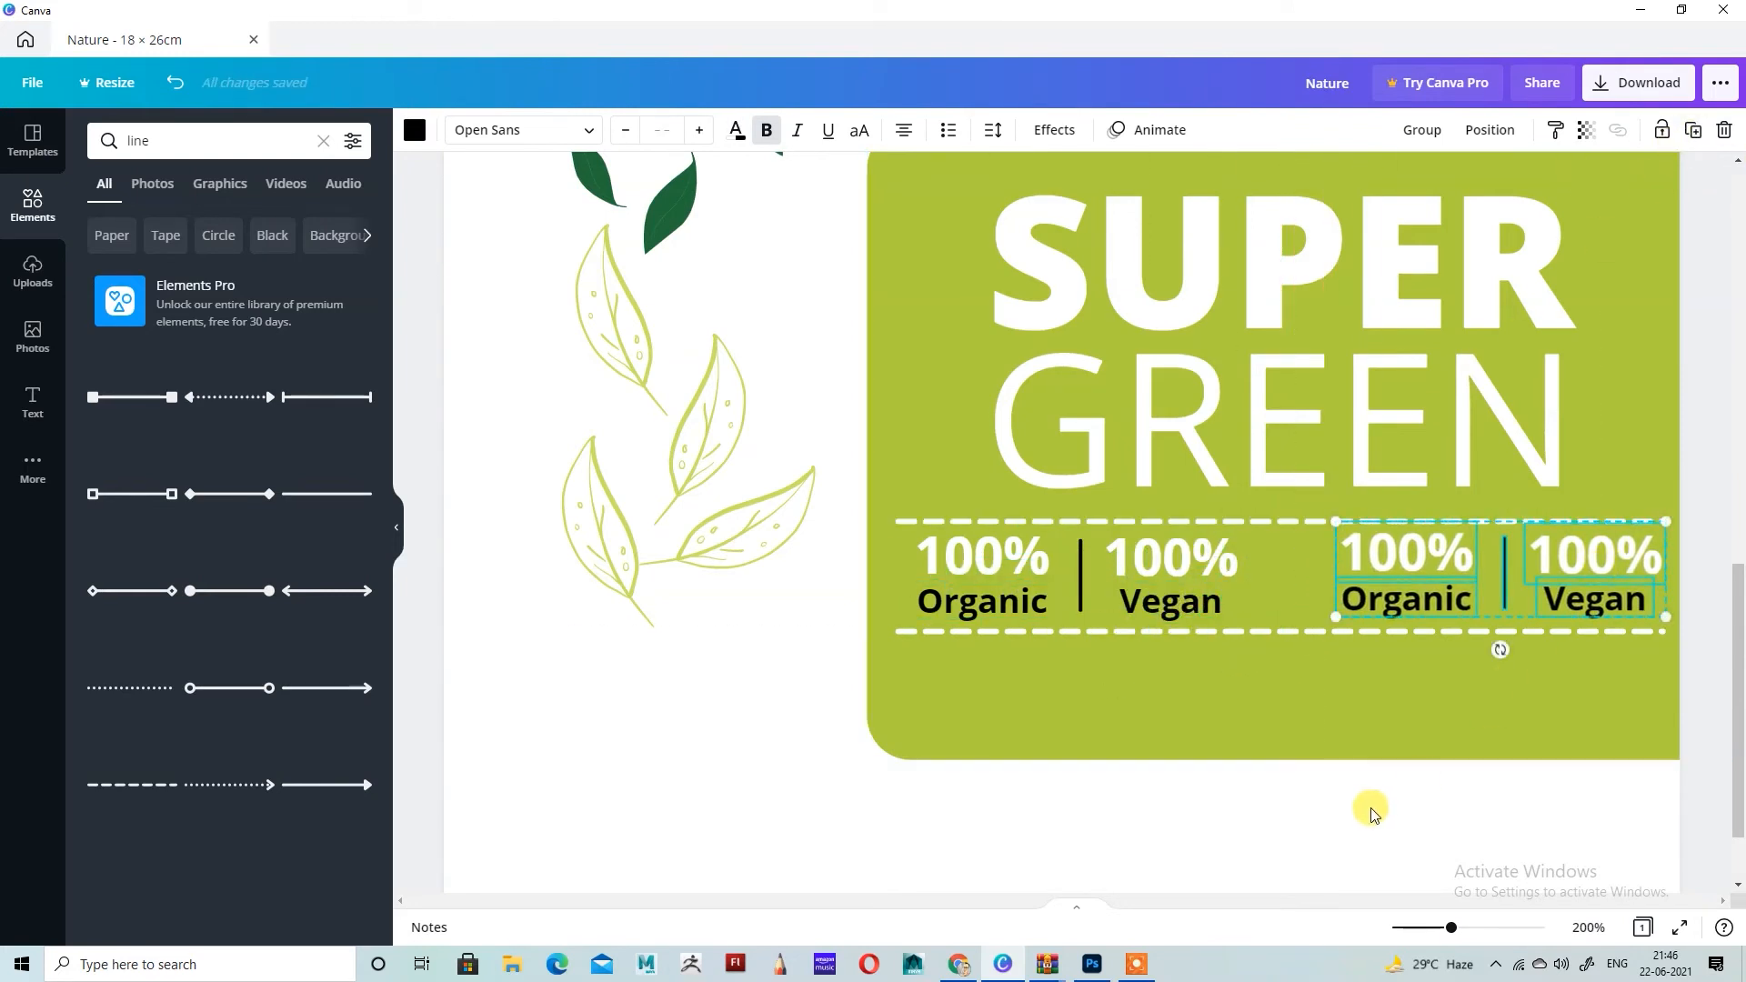
left_click(1372, 849)
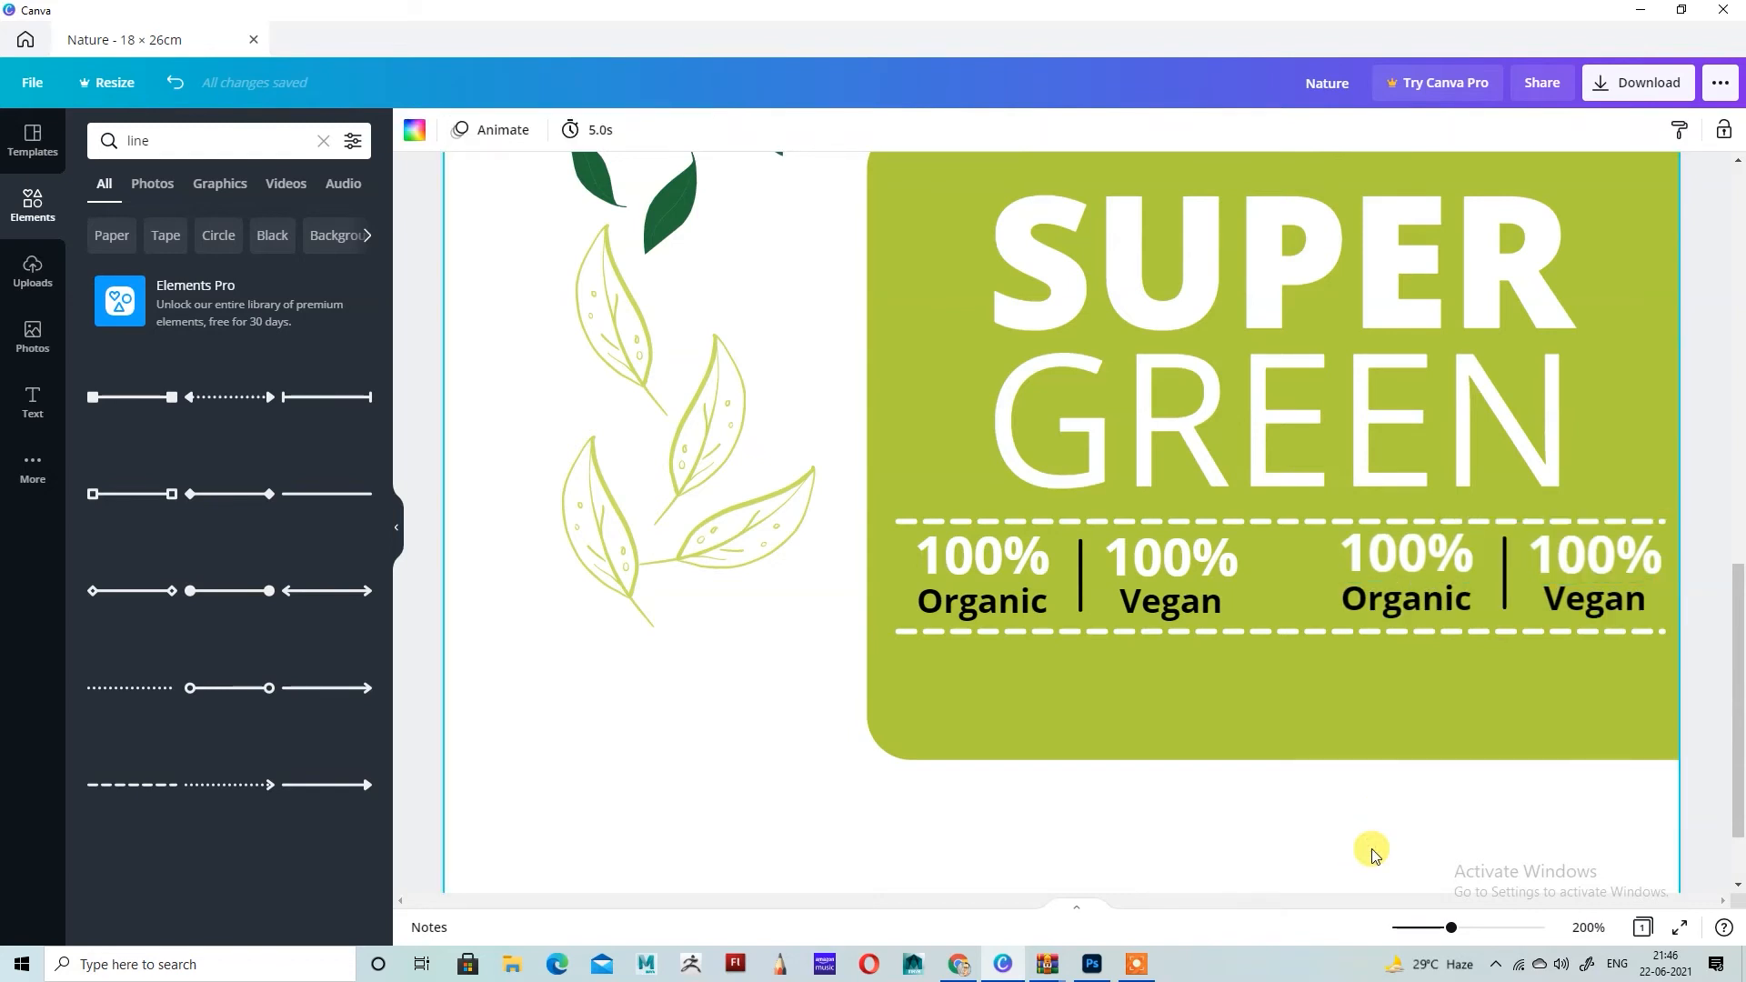
Step: Duplicate the black divider and place the copy between the first Vegan pair and the second Organic pair
left_click(1082, 560)
left_click(1705, 137)
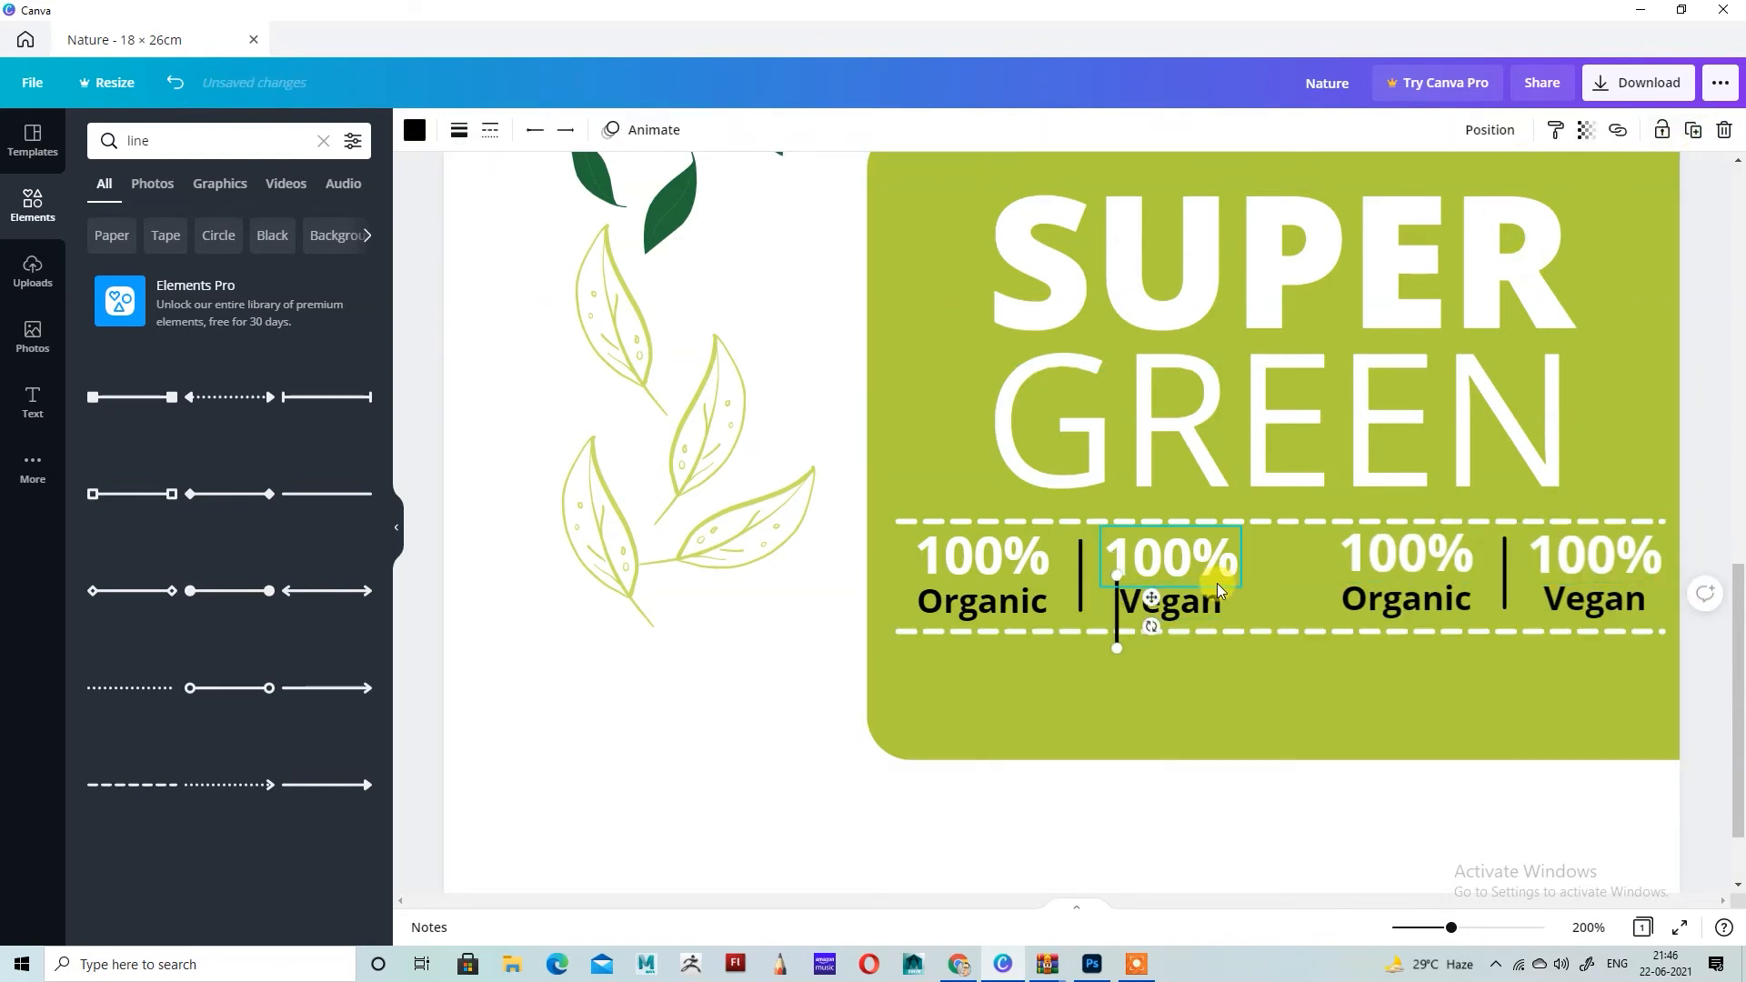
left_click_drag(1119, 609, 1328, 558)
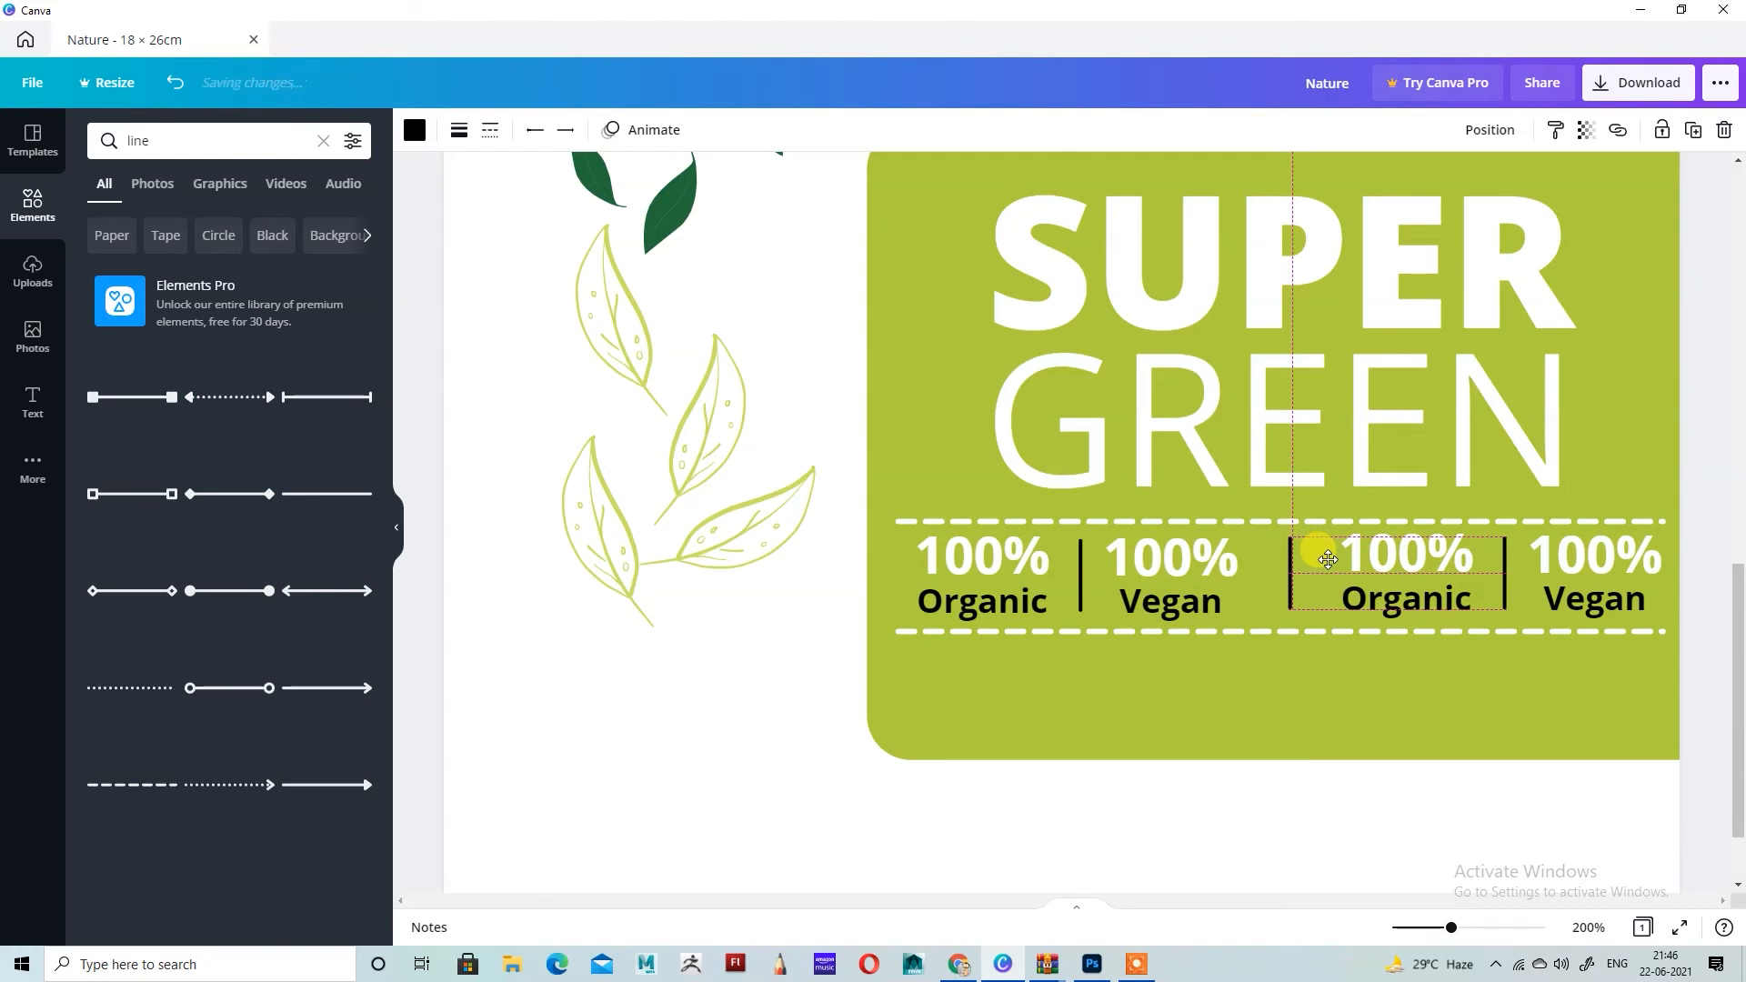
left_click_drag(1328, 559, 1328, 559)
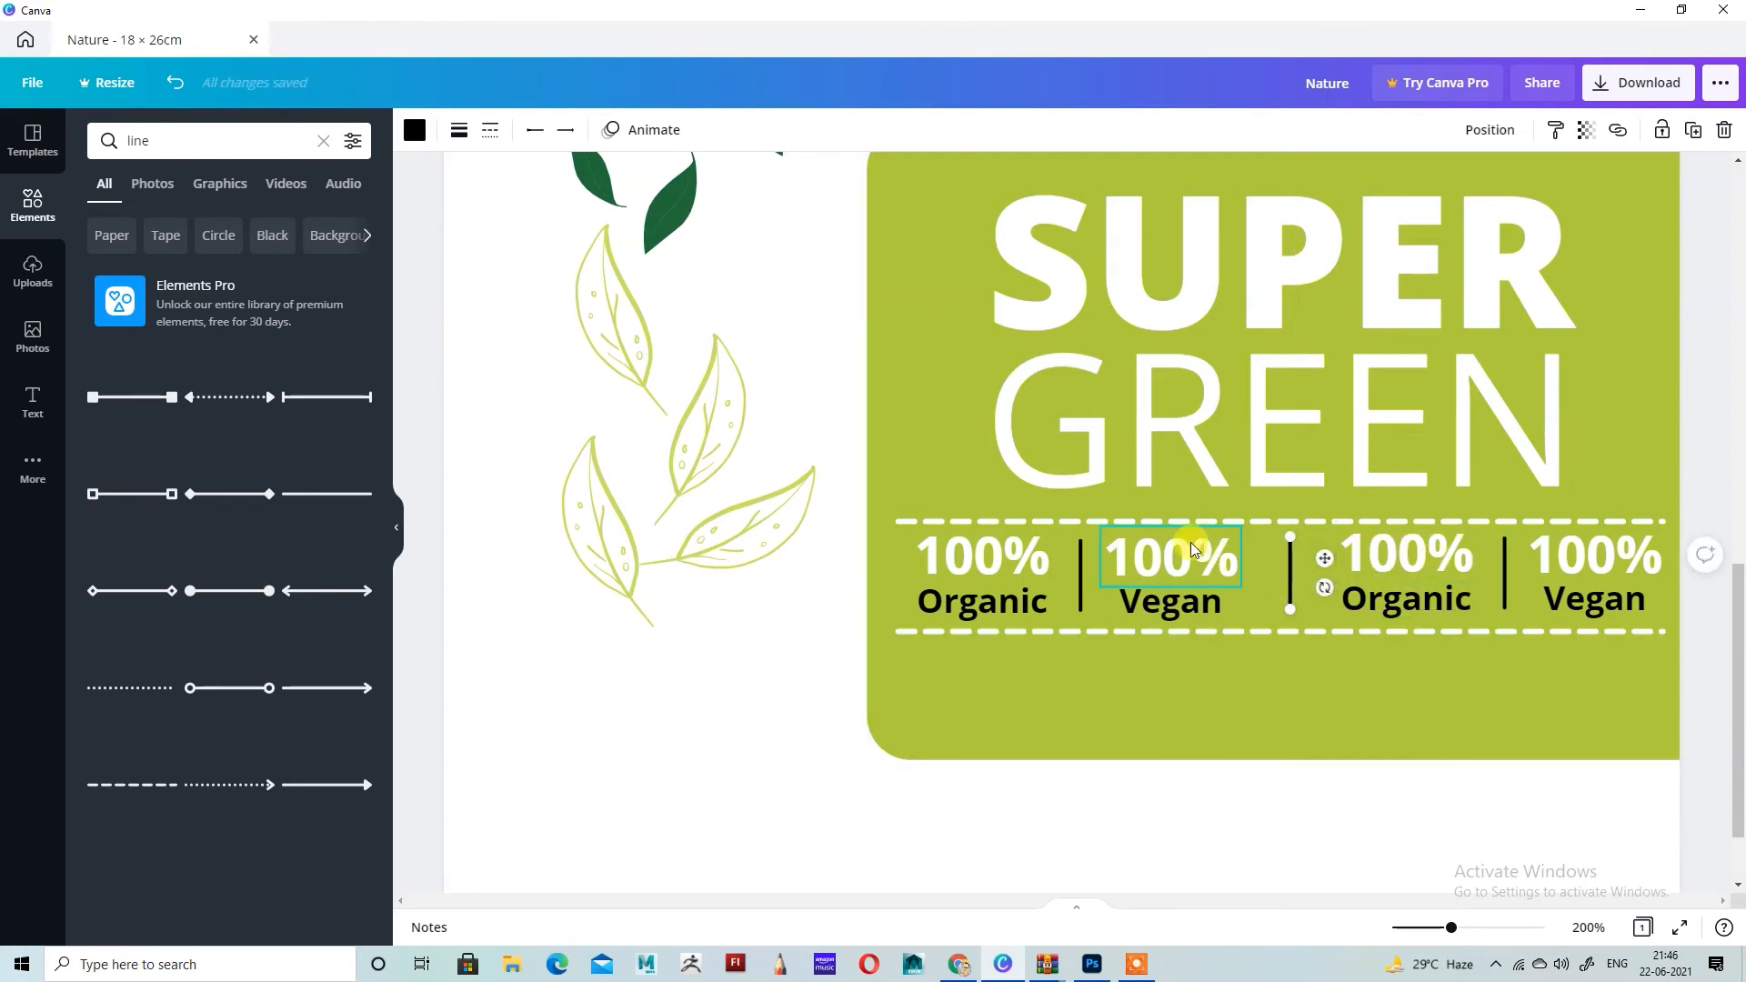
Step: Nudge the first Vegan pair slightly right and the second Organic pair slightly left to even their spacing around the dividers
left_click(1201, 607)
left_click_drag(1166, 570, 1176, 569)
left_click(1437, 602)
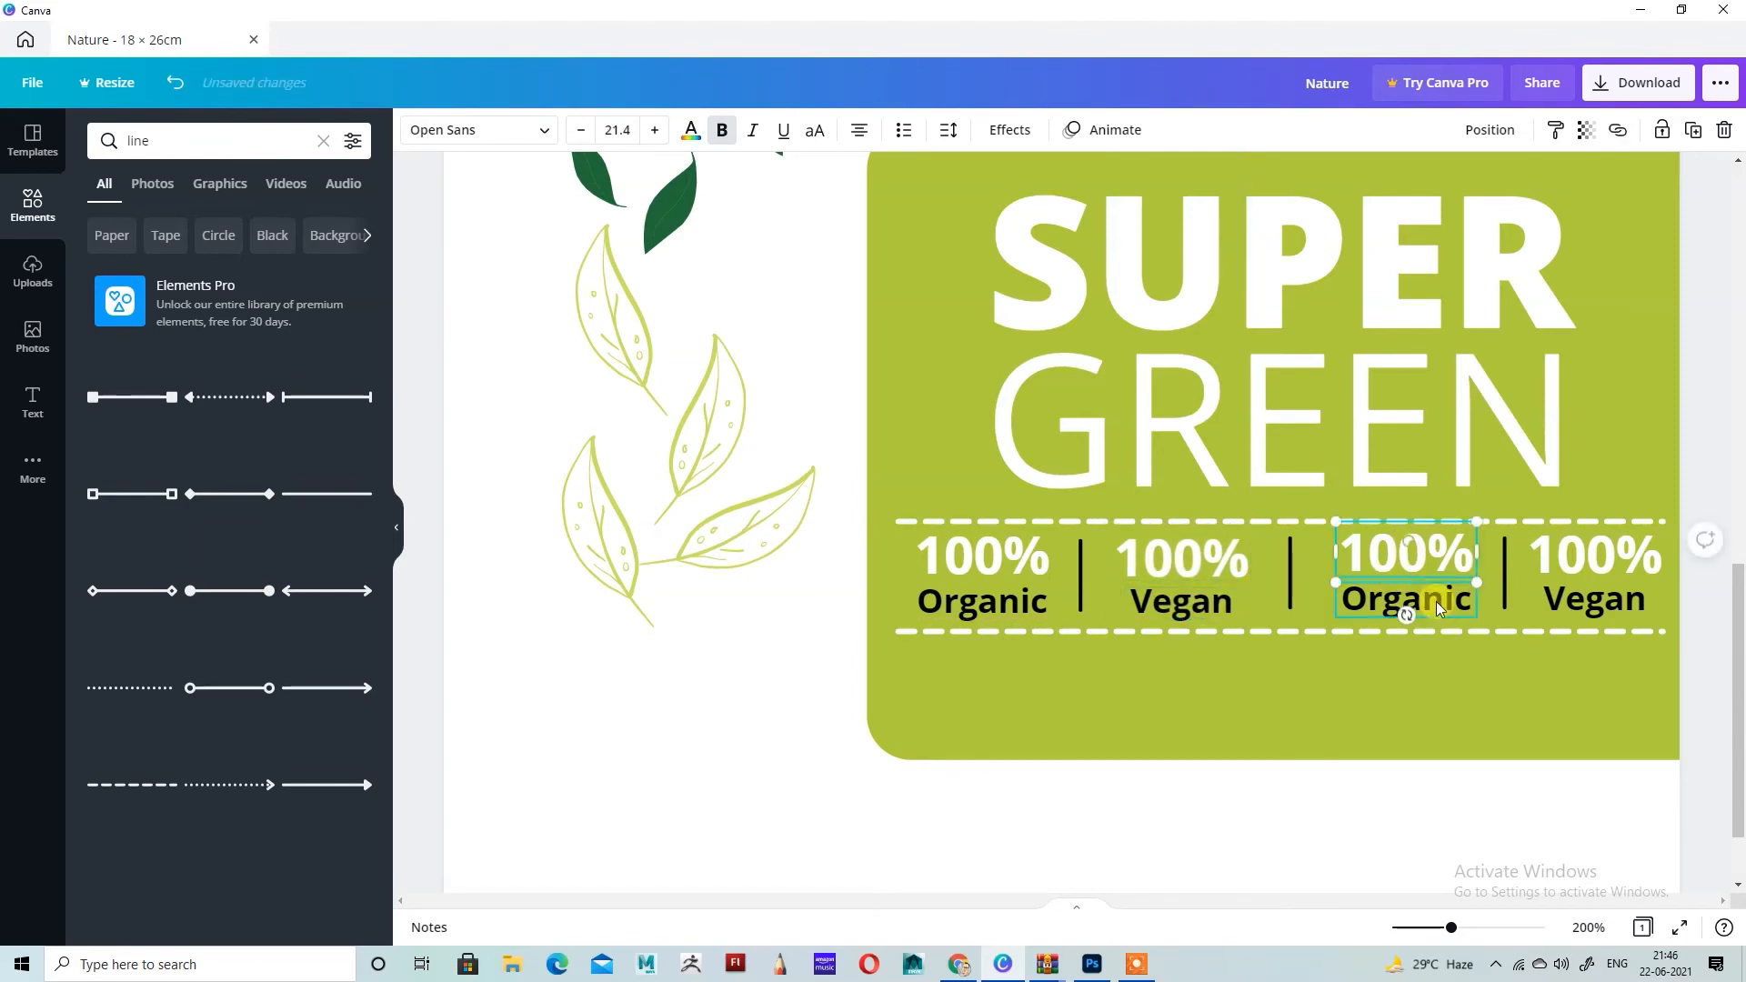
left_click_drag(1439, 561, 1432, 556)
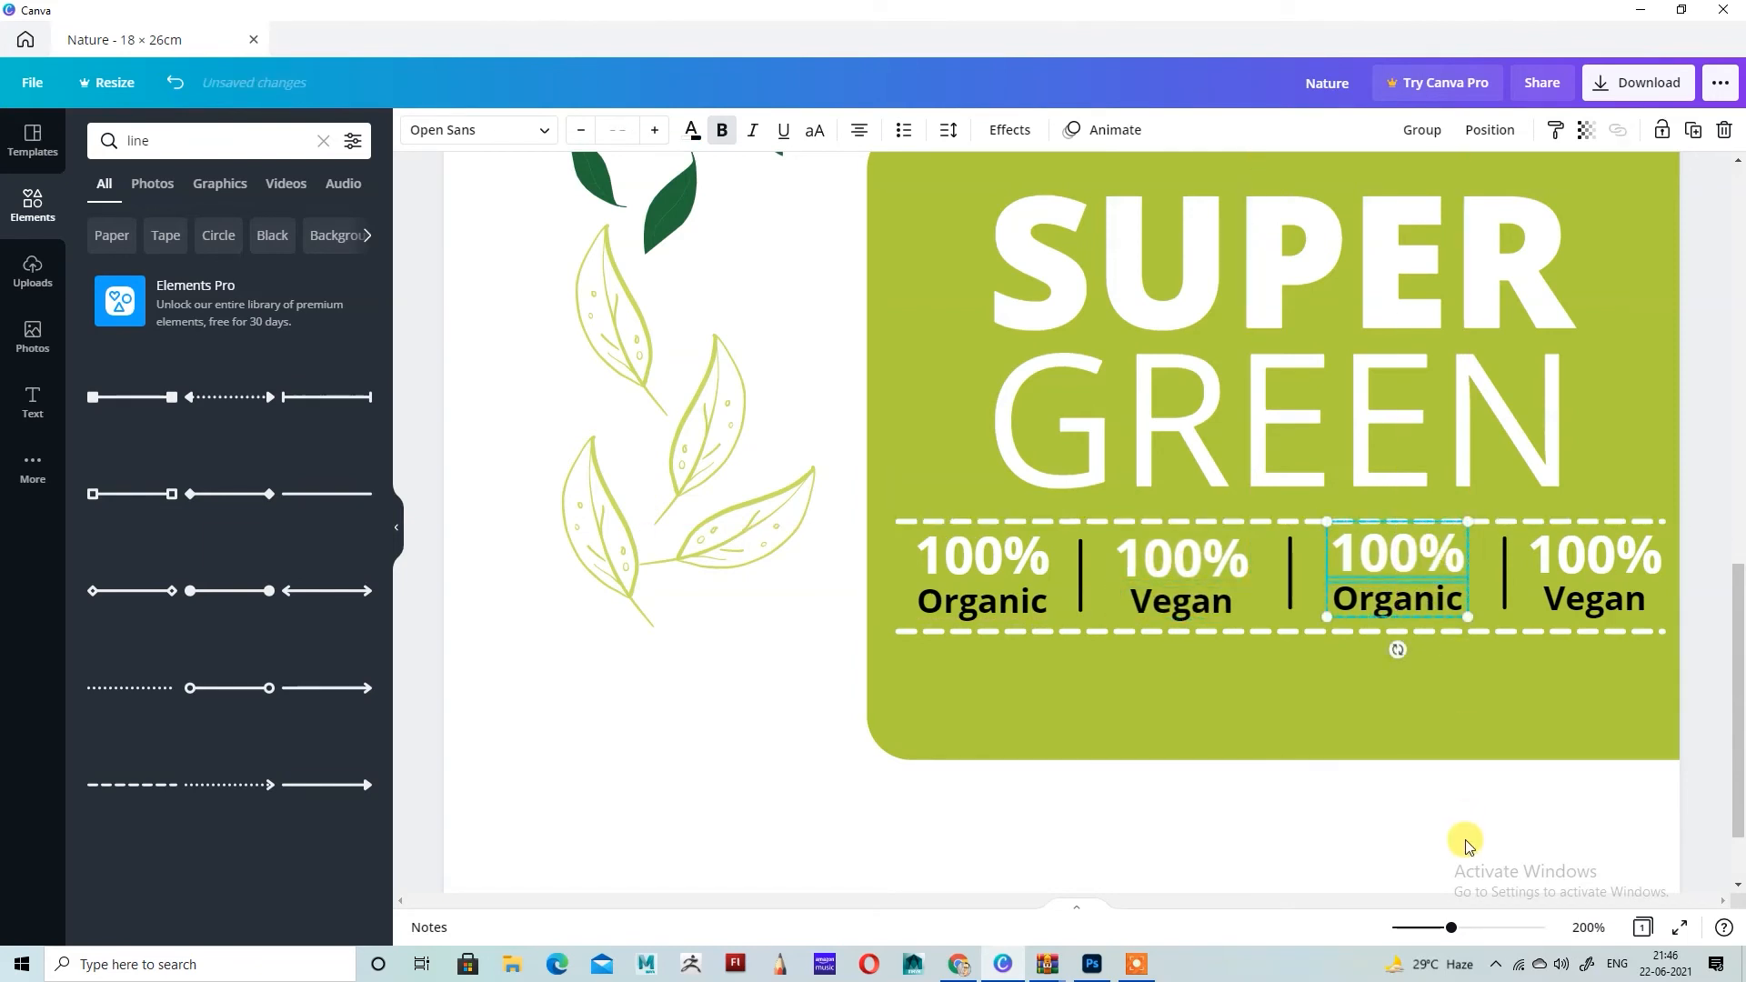
left_click(1341, 784)
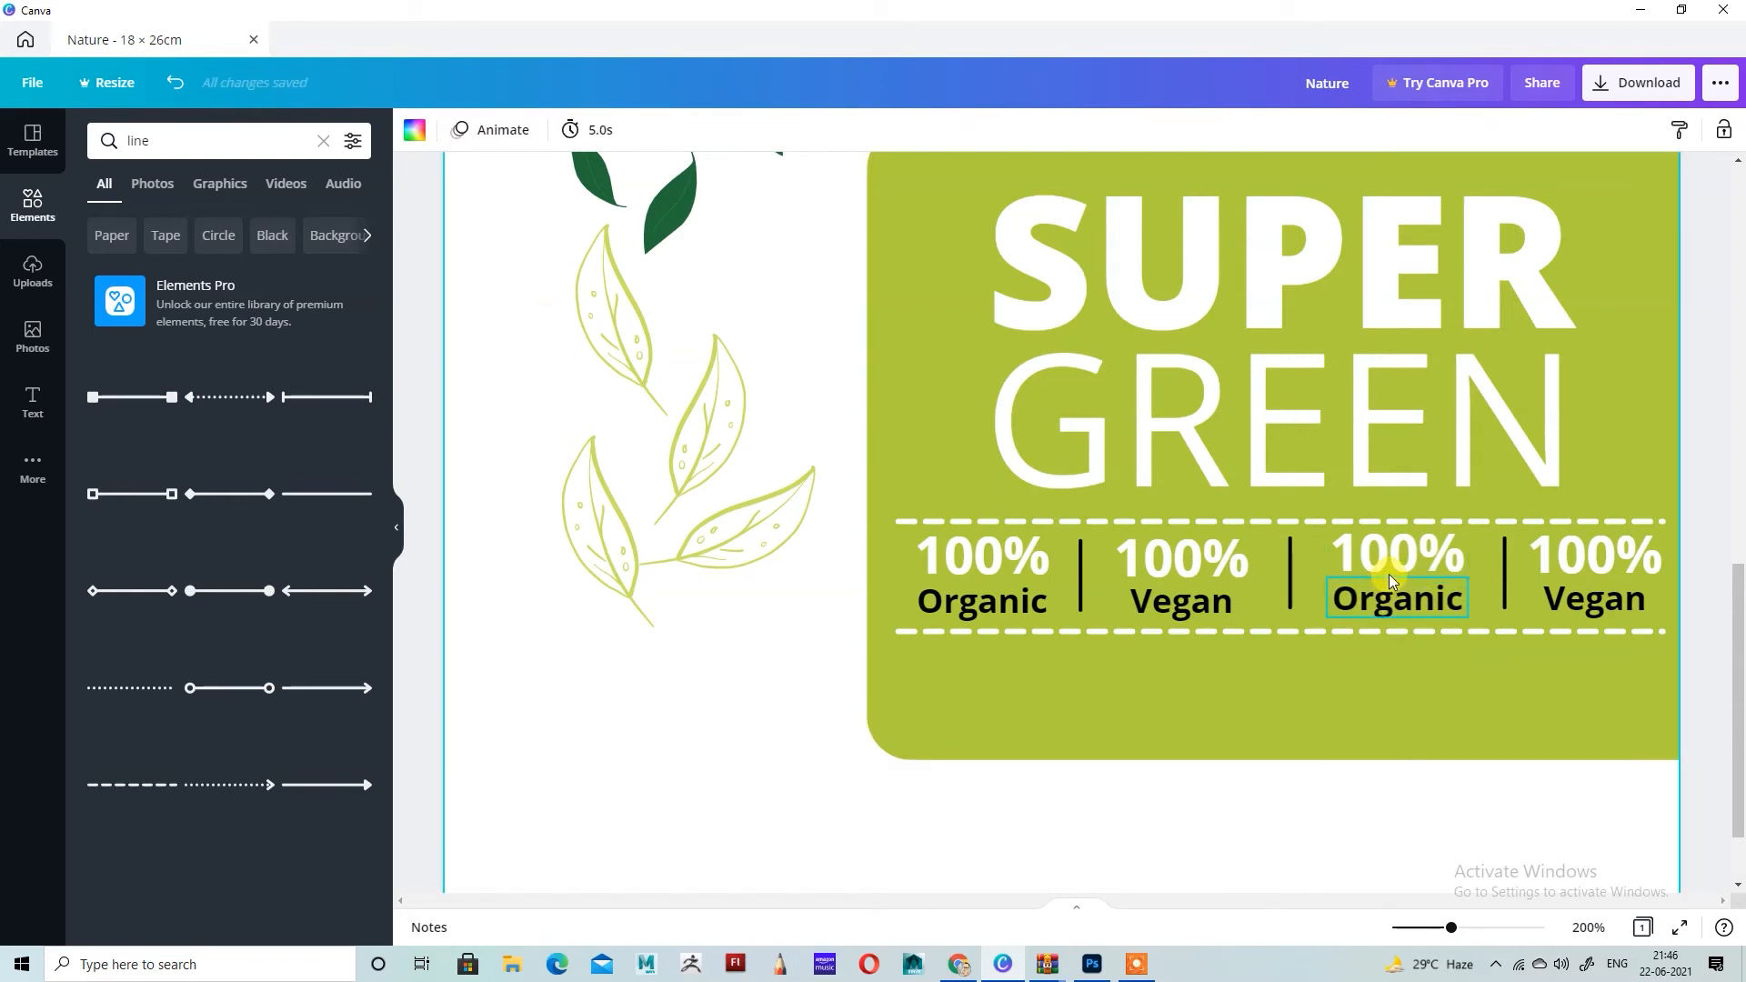
Step: Lower the copied Organic and Vegan pairs slightly to line them up with the first two pairs in the row
left_click(1415, 626)
left_click_drag(1427, 556, 1427, 558)
left_click(1596, 559)
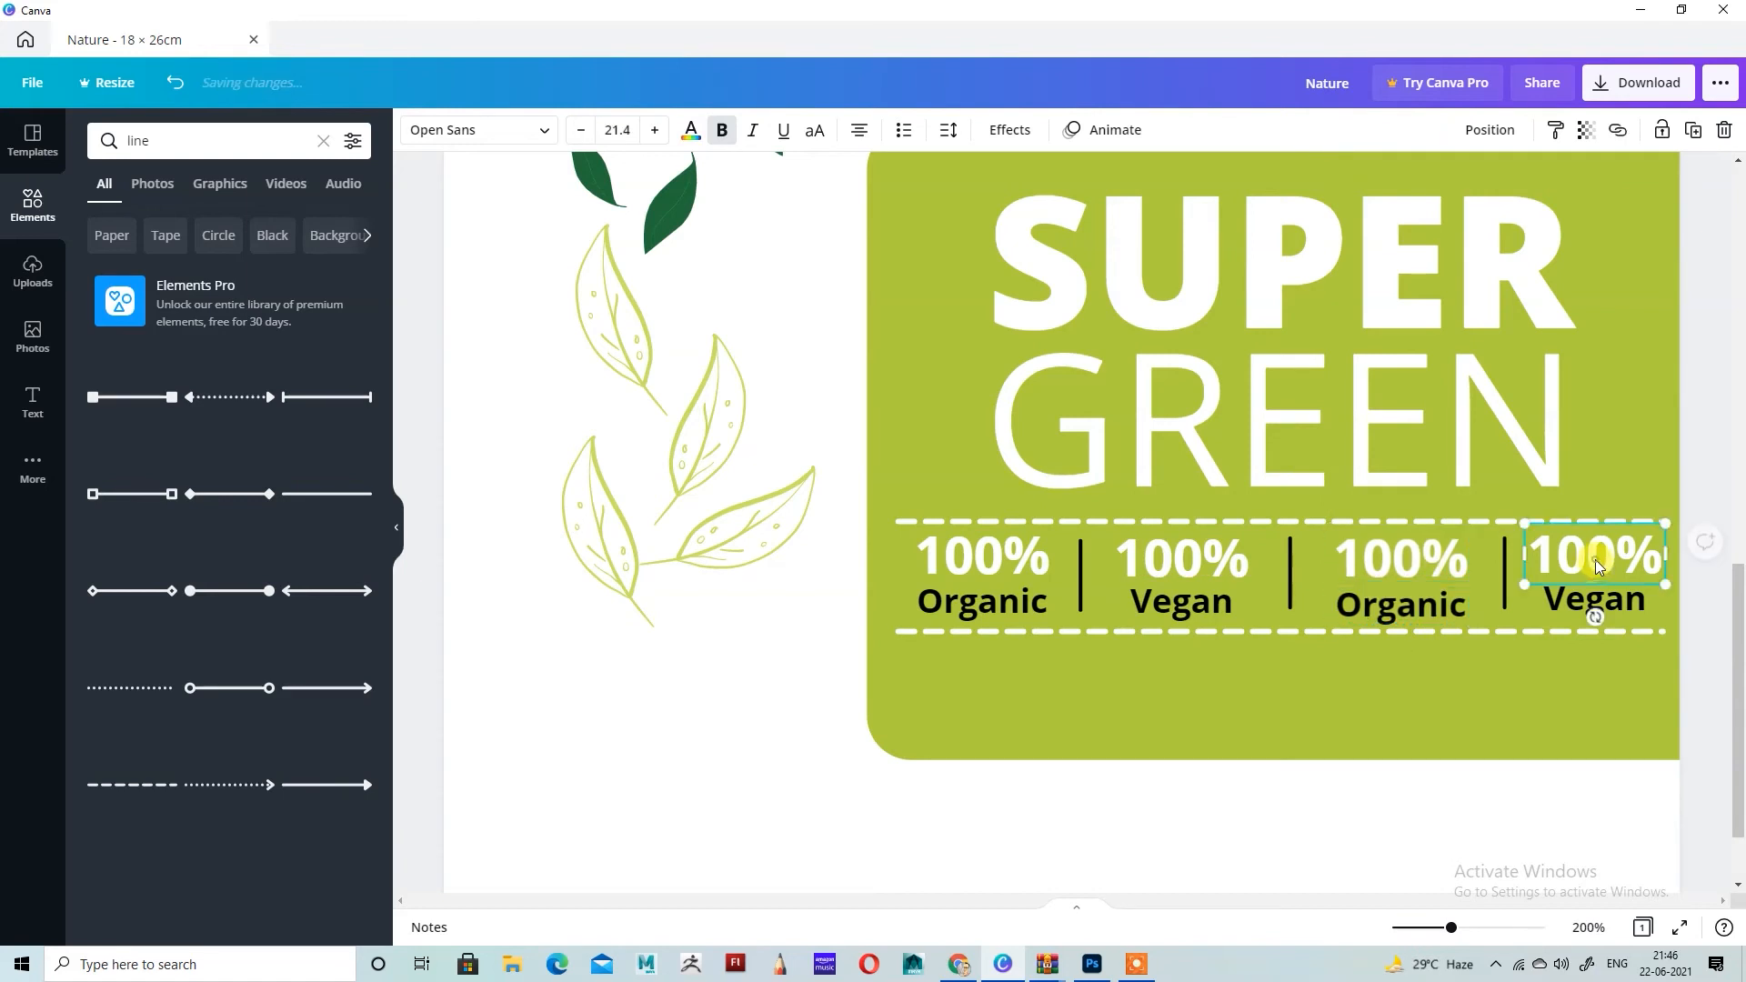
left_click(1625, 604, "shift")
left_click_drag(1602, 546, 1601, 549)
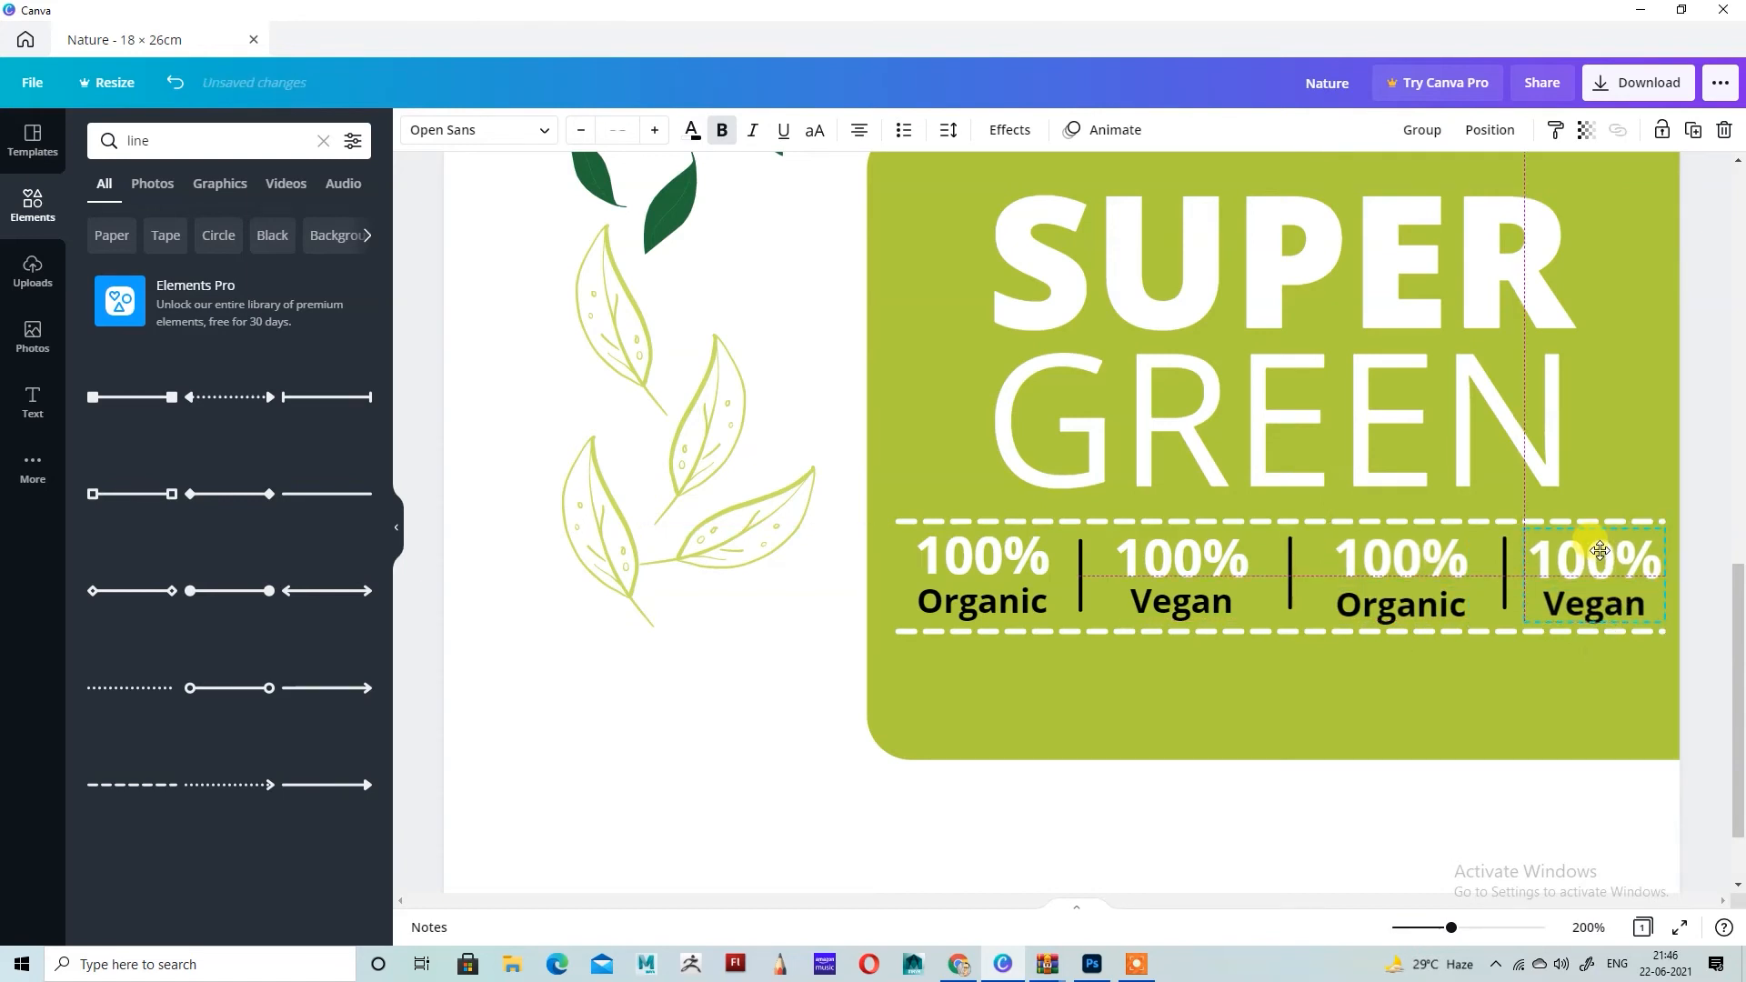
left_click(1432, 723)
Step: Replace the second Organic text with "Additives", widen its box to fit one line and center it beneath the third 100%
left_click(1422, 611)
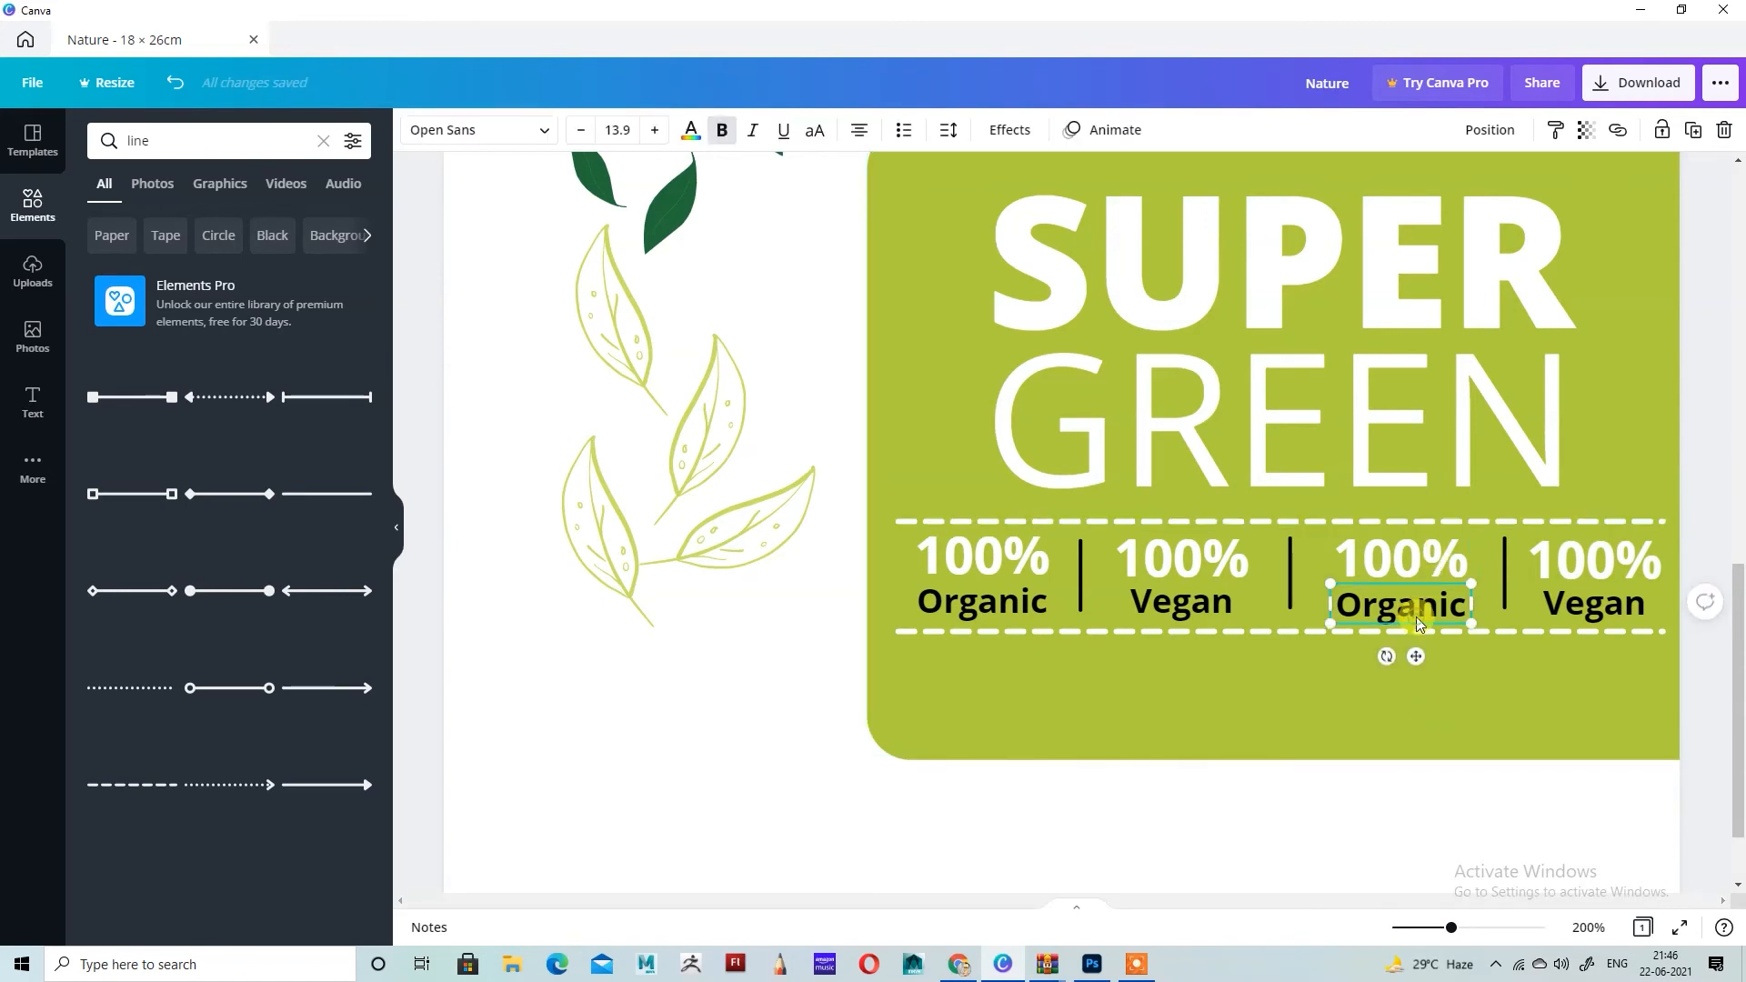
double_click(1423, 612)
type("A")
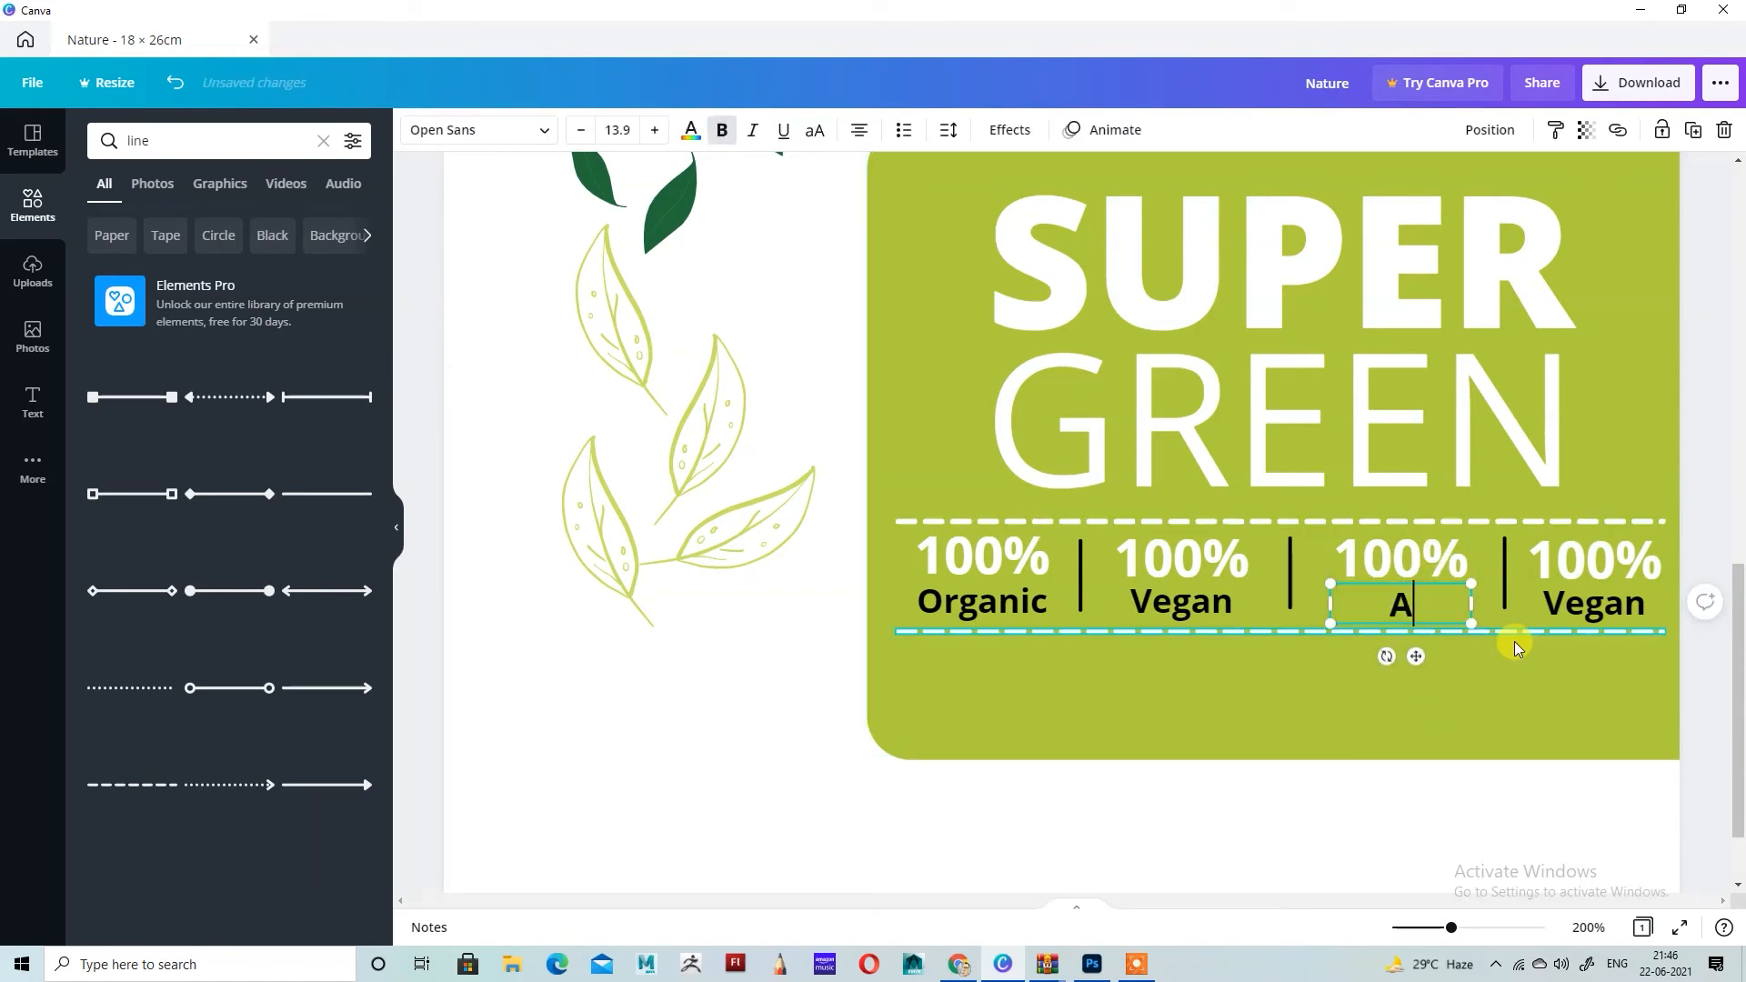
type("dditiv")
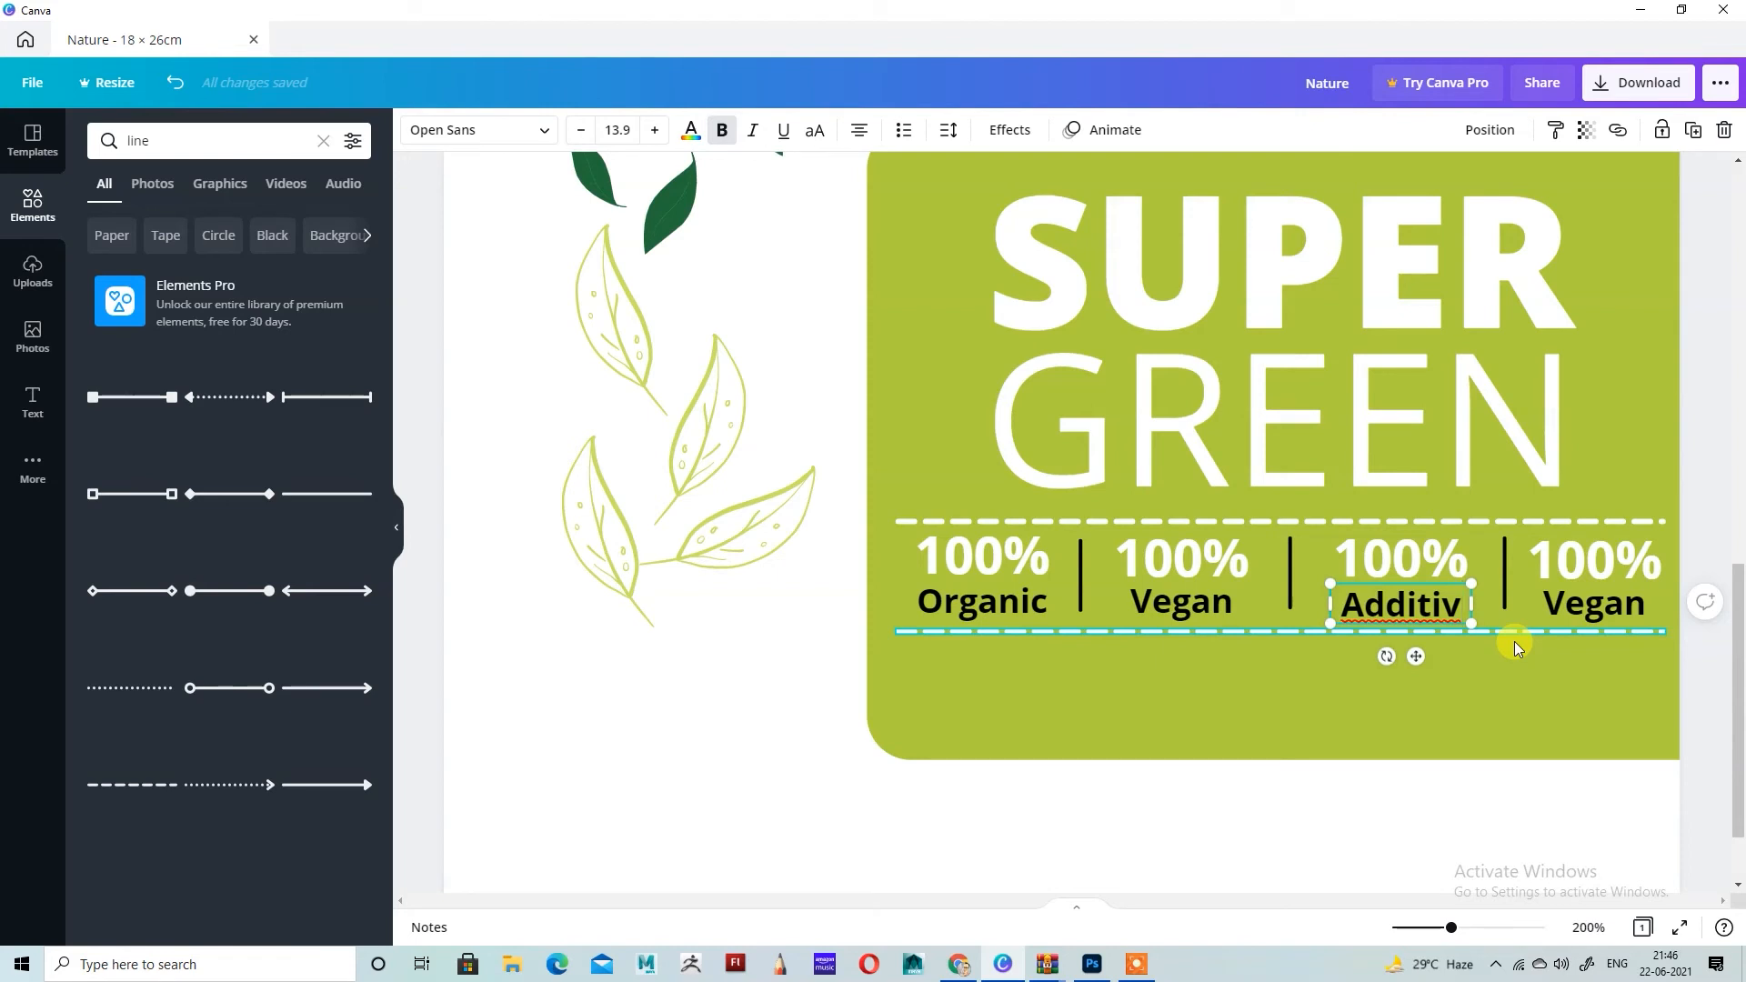
type("es")
left_click_drag(1471, 624, 1501, 634)
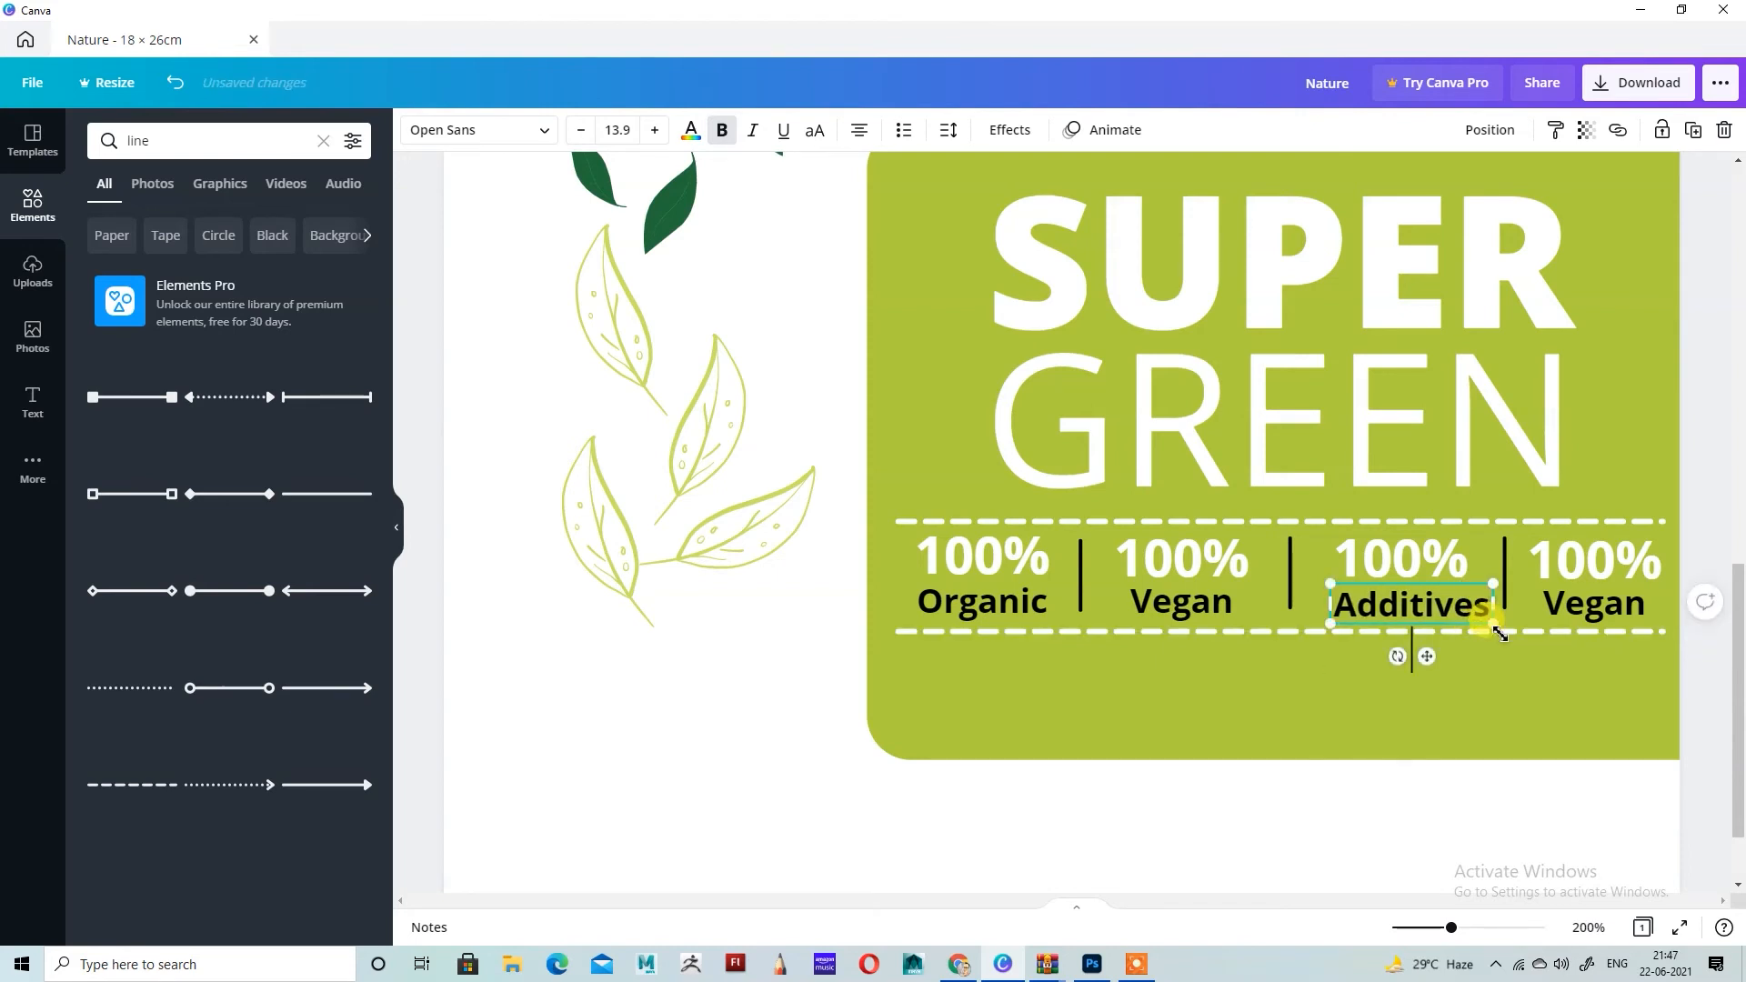
scroll(1431, 695, "up", 2)
scroll(1433, 675, "down", 2)
left_click_drag(1426, 655, 1420, 654)
left_click(1535, 711)
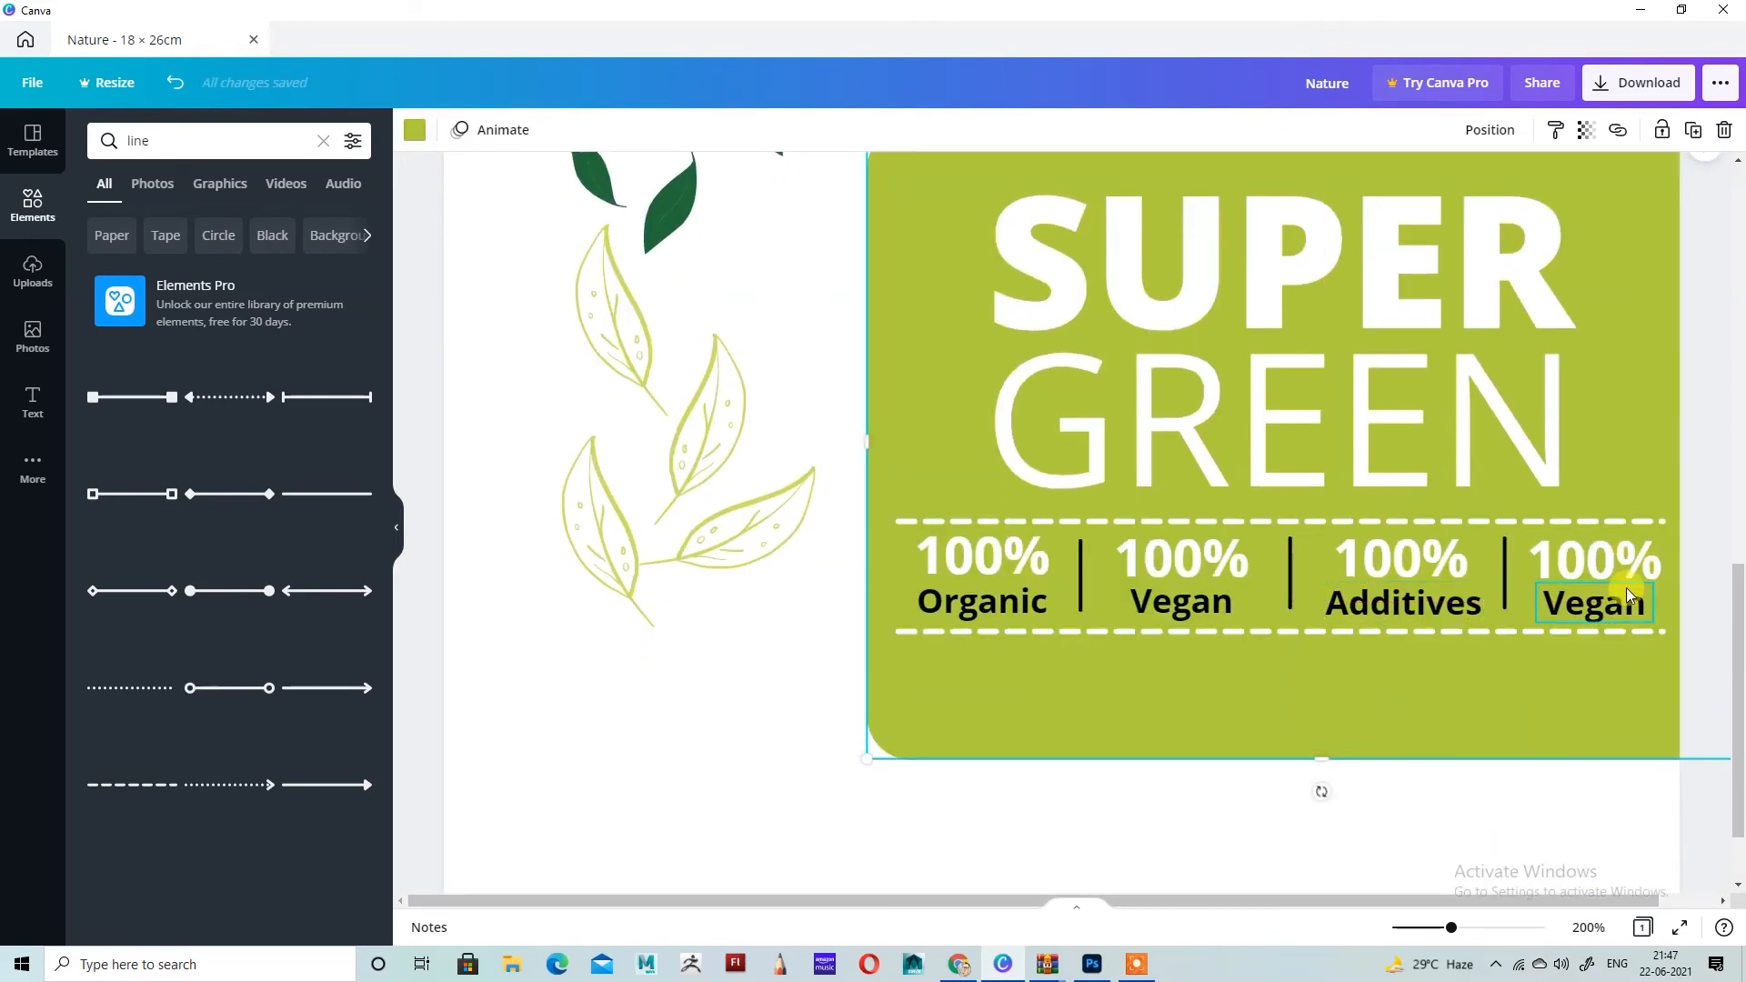
Step: Replace the 100% above Additives with "NO"
left_click(1433, 565)
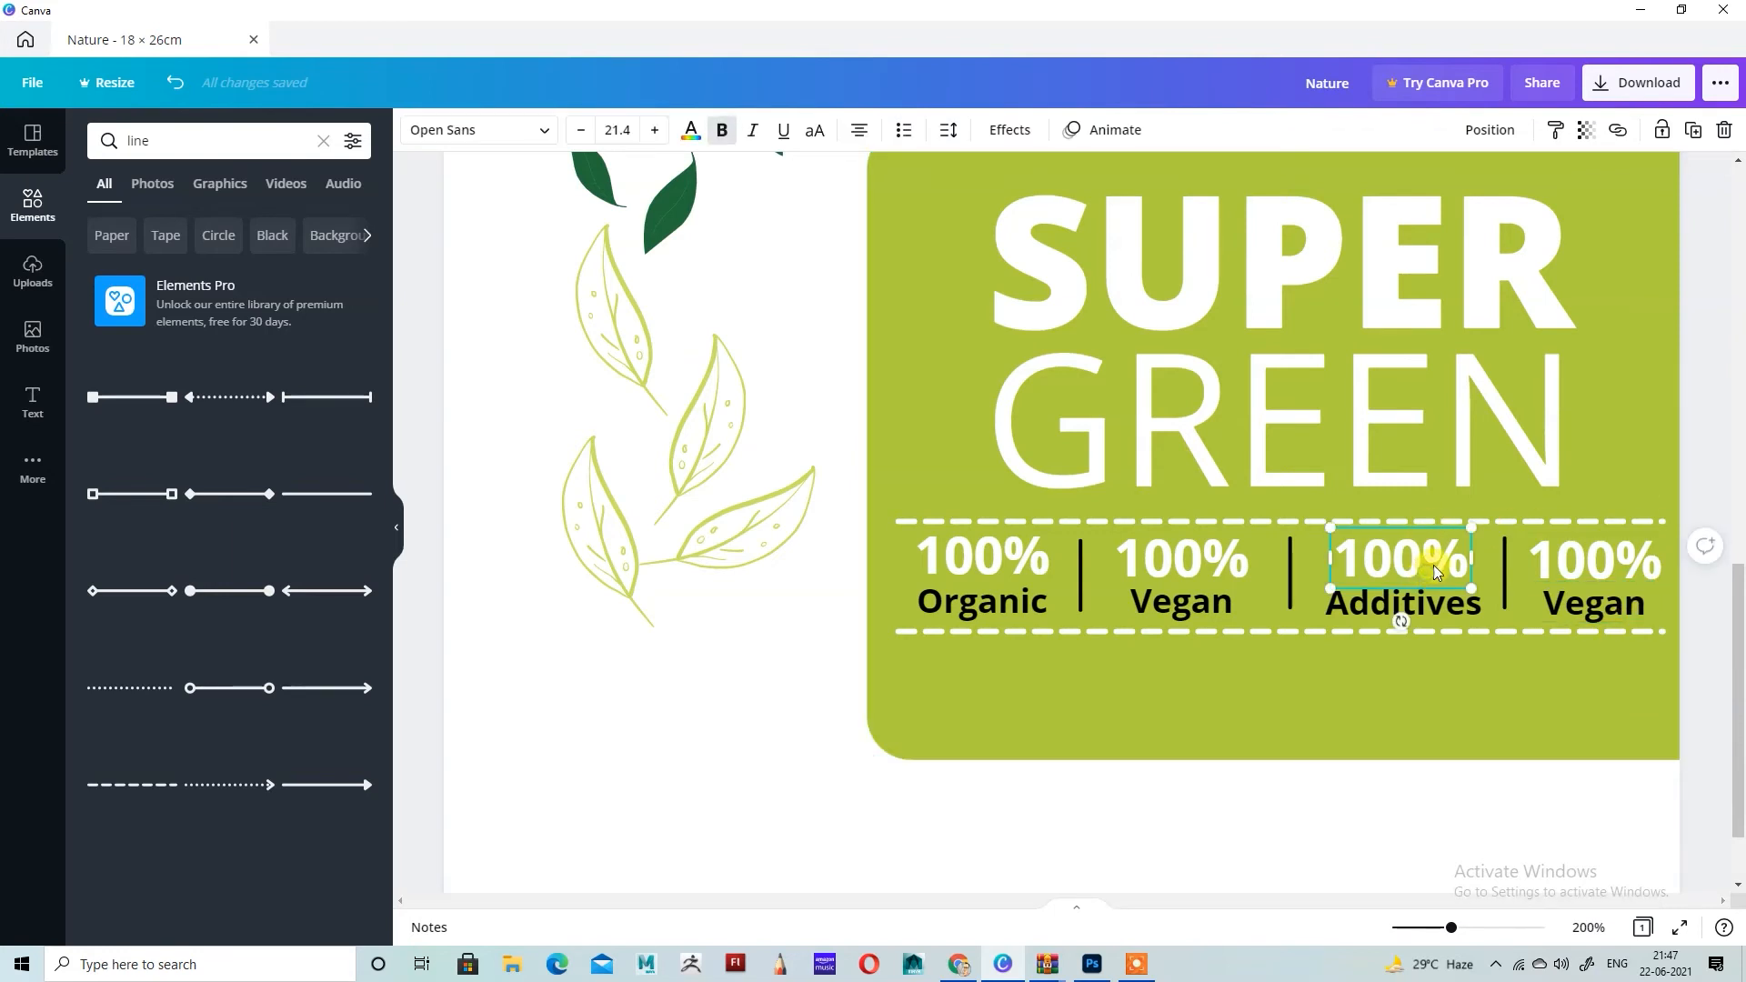
key("ctrl+a")
type("NO")
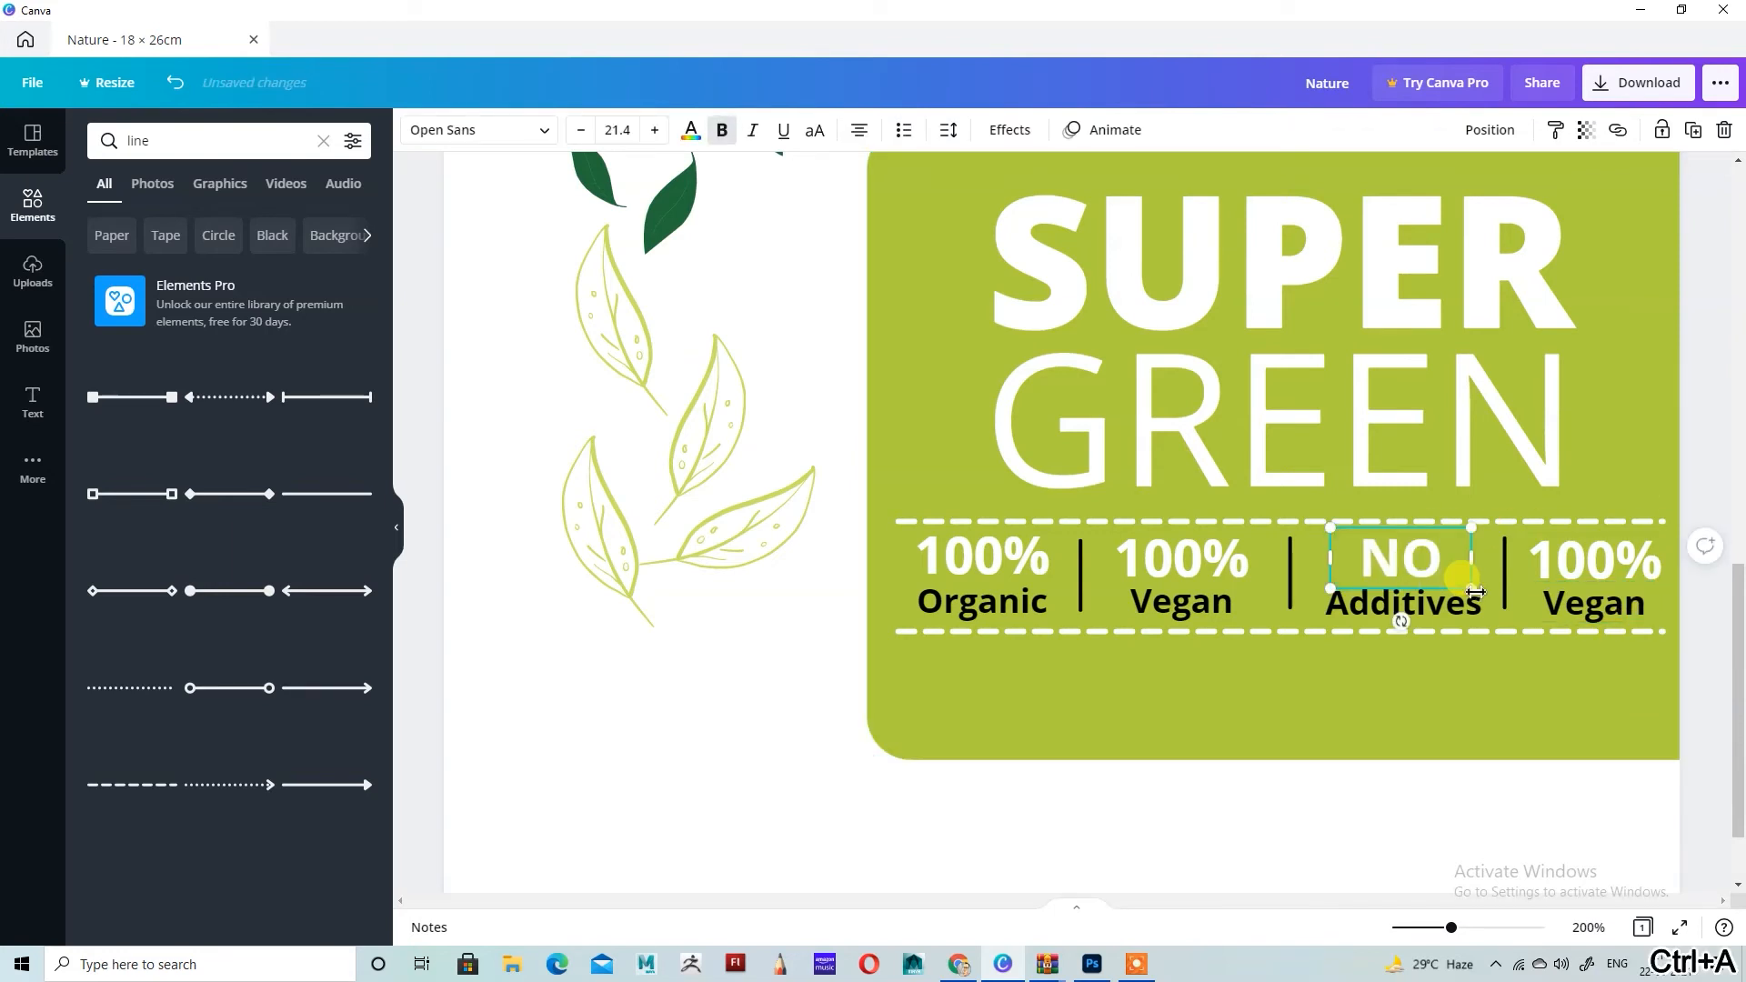
Step: Change the last pair in the row to read "NON" above "GMO"
left_click(1606, 564)
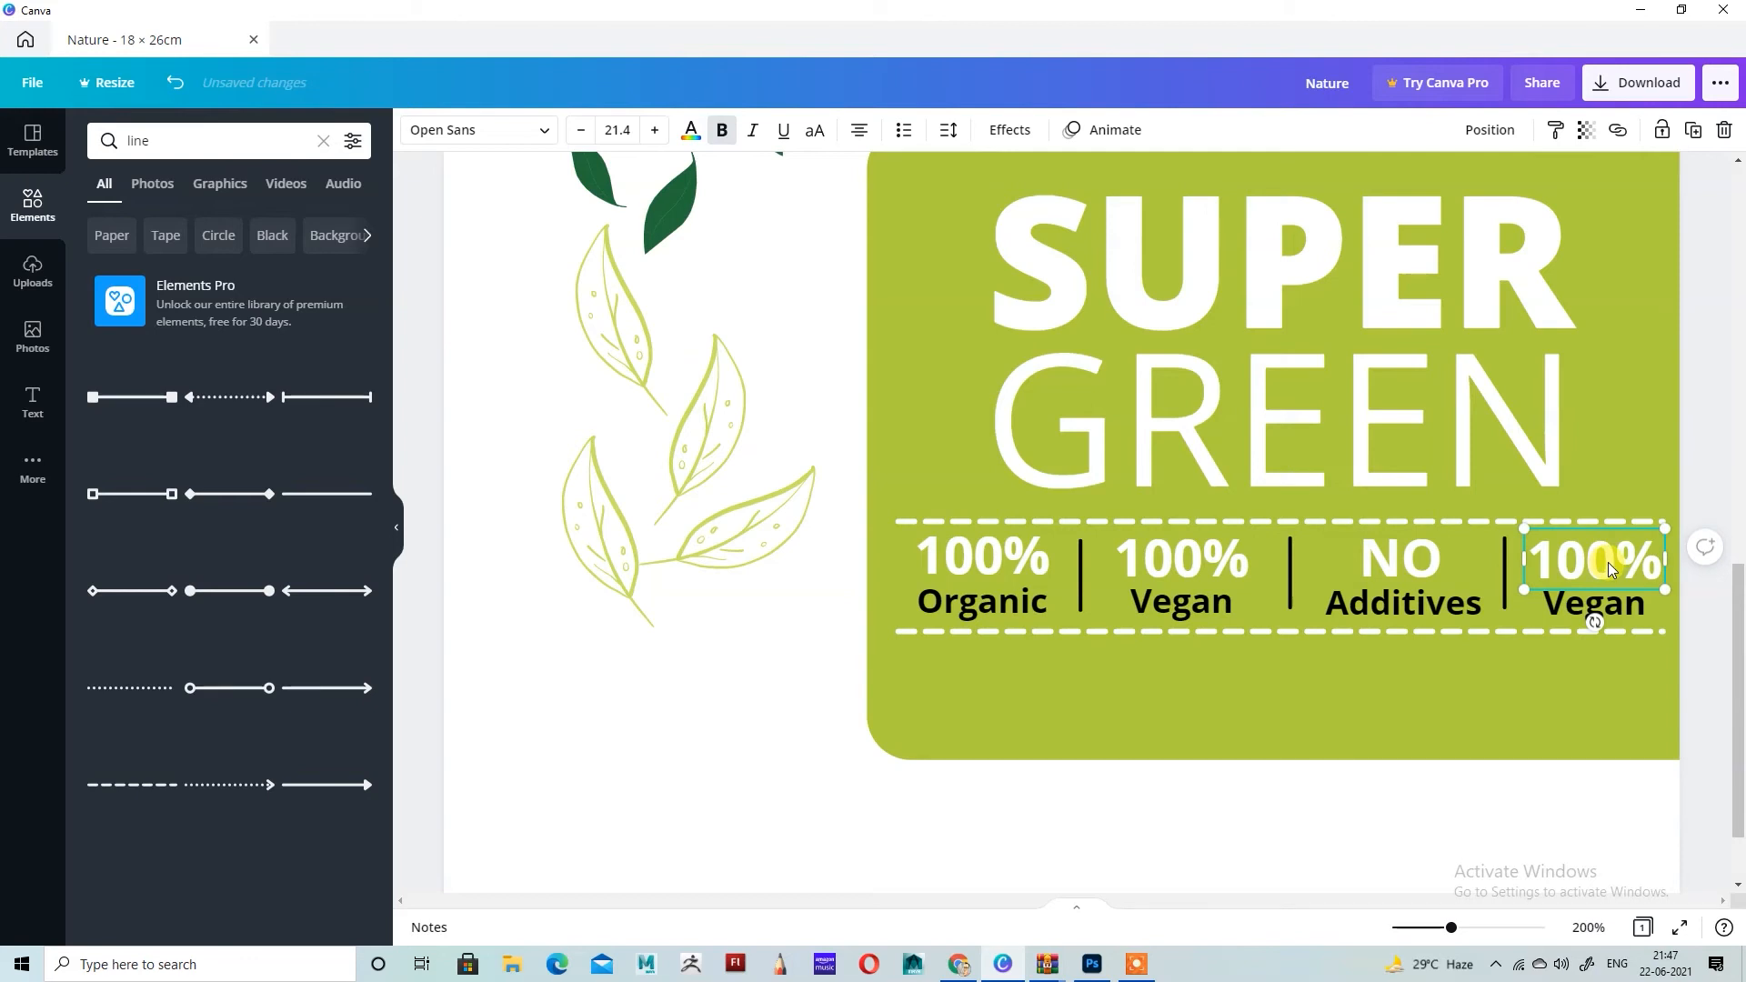
double_click(1608, 562)
key("ctrl+a")
type("NON")
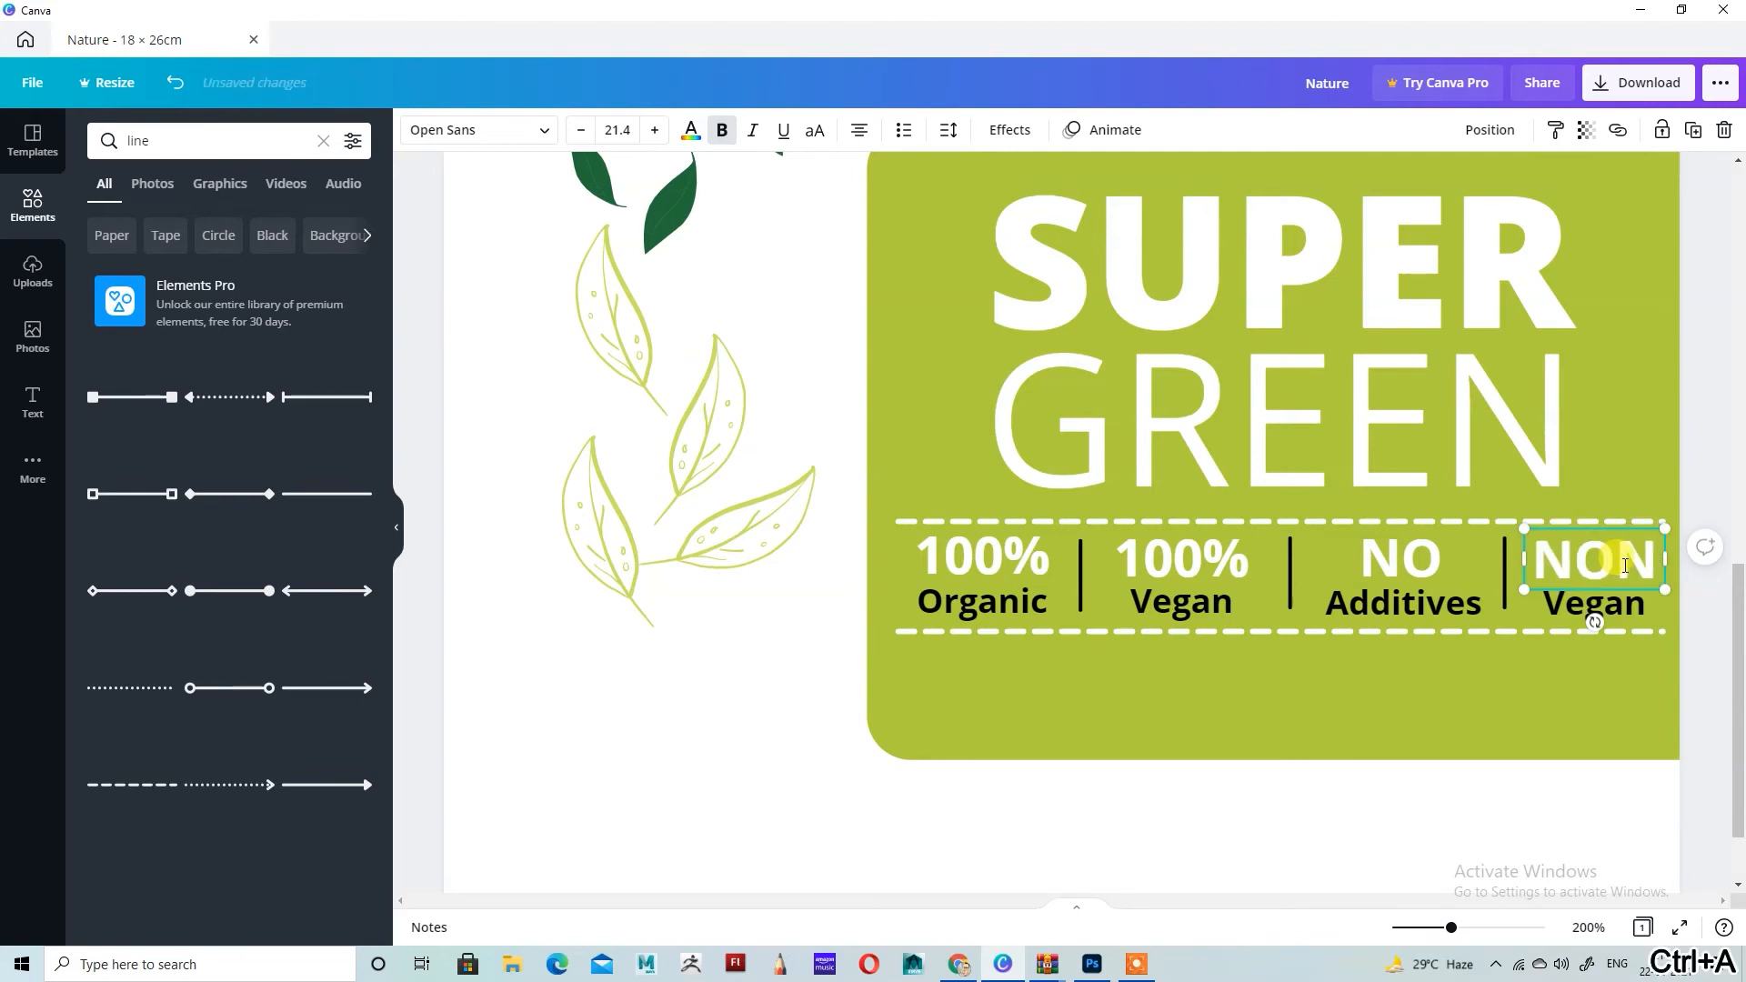
left_click(1621, 604)
left_click(1620, 604)
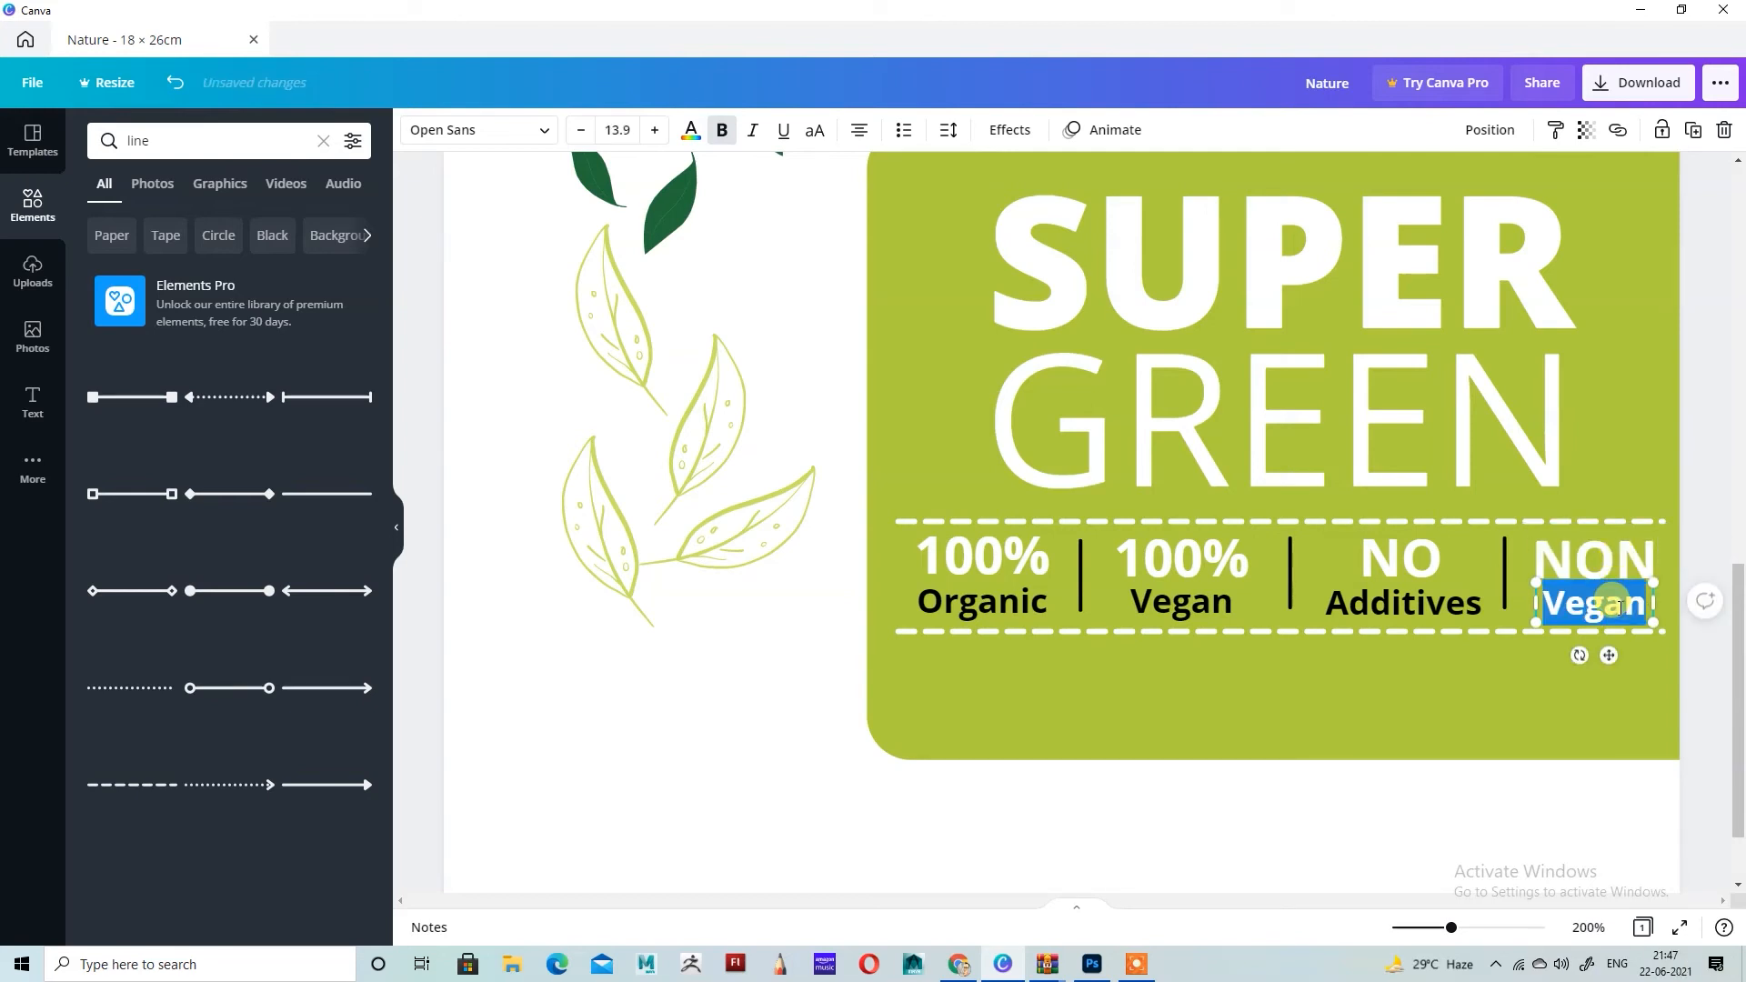
type("E")
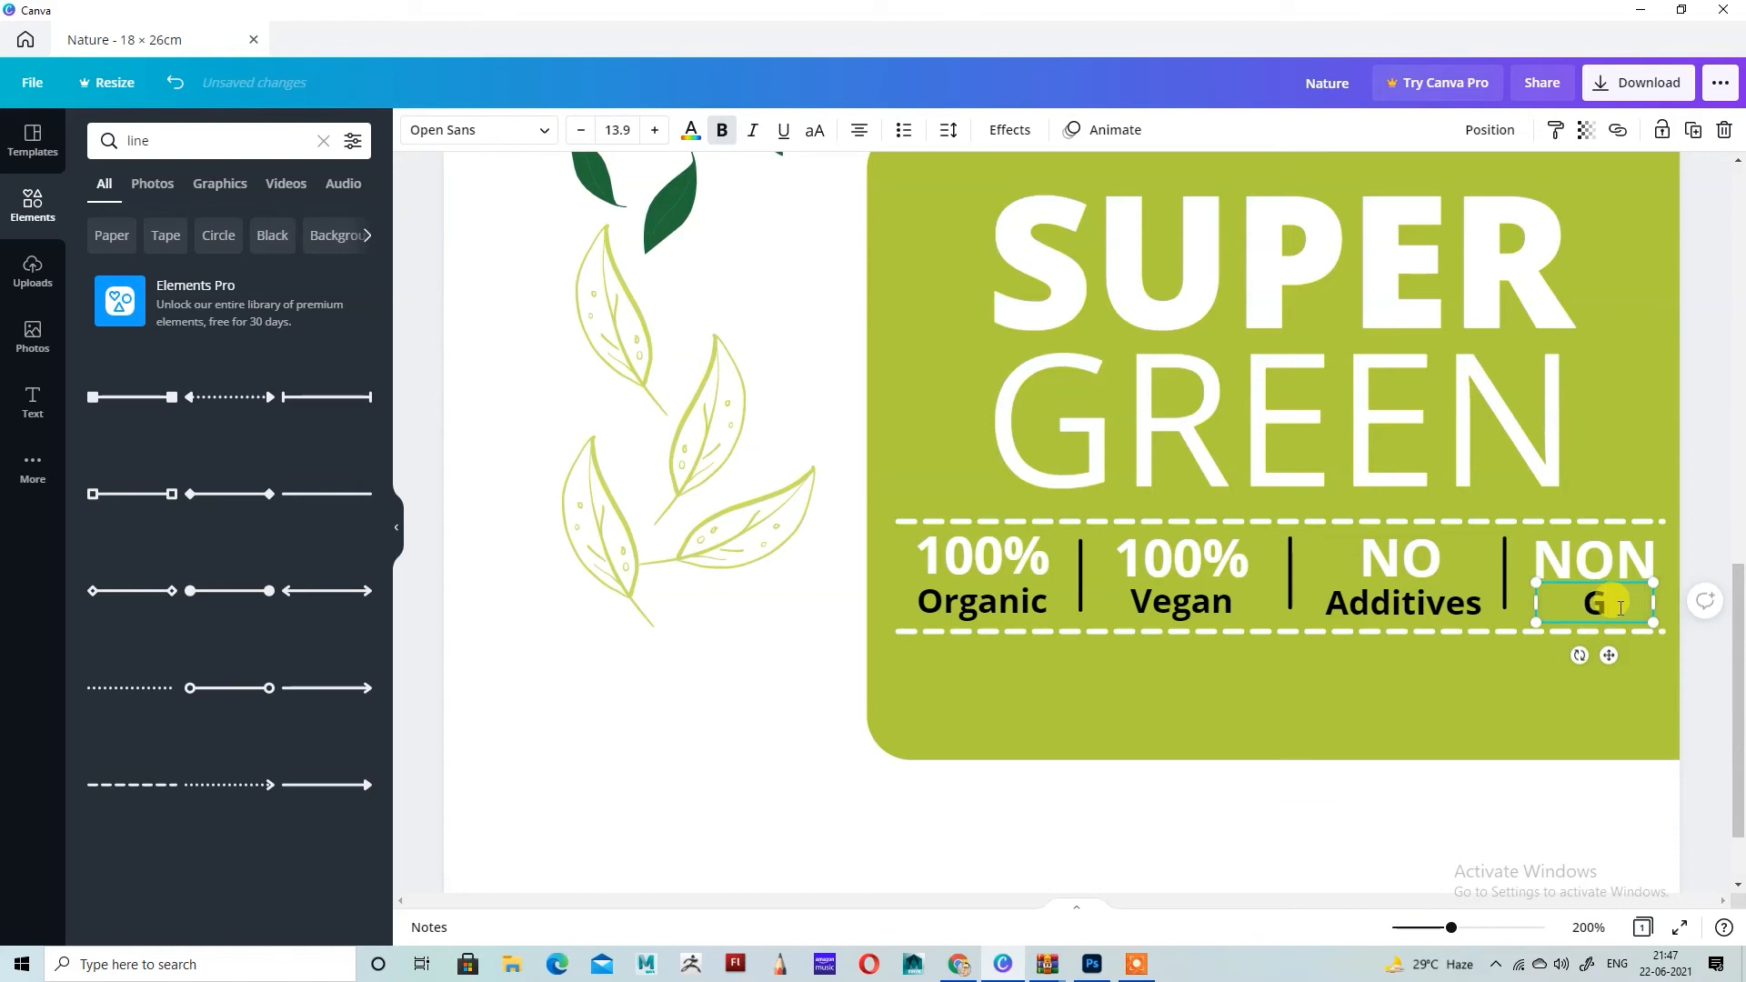
left_click(1600, 830)
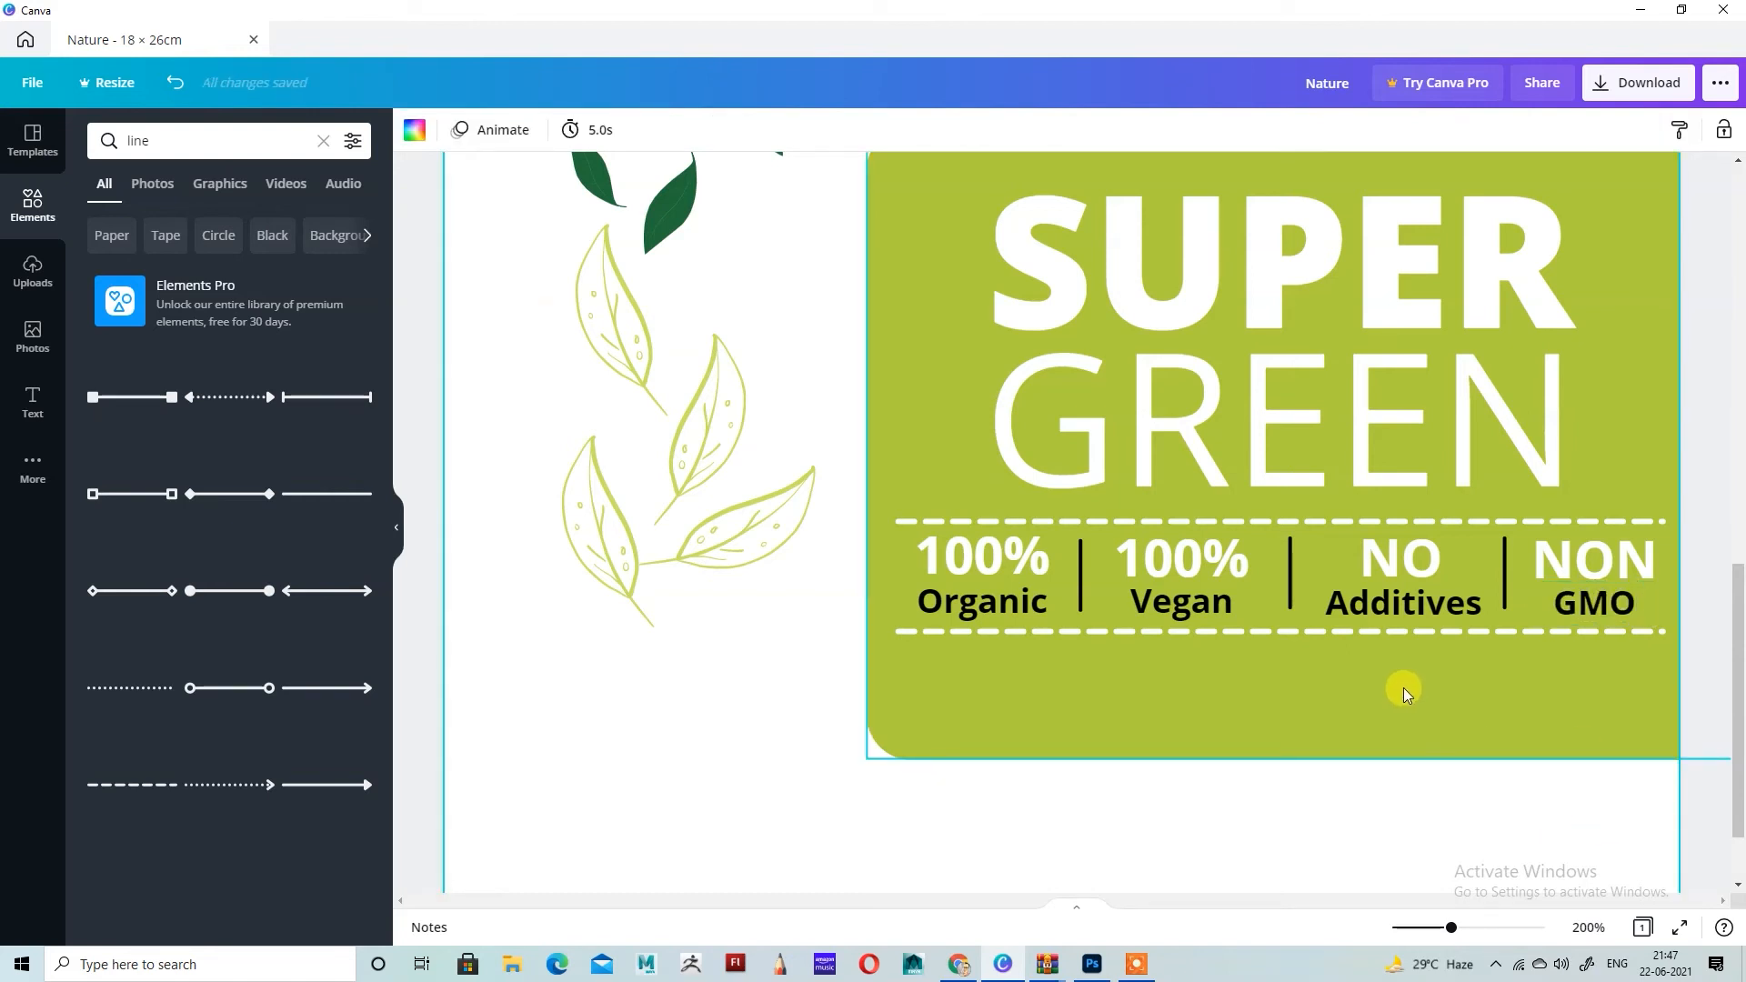
Step: Duplicate the first 100% text and place the copy below the lower dashed line, aligned beneath Organic
left_click(989, 575)
left_click(1693, 129)
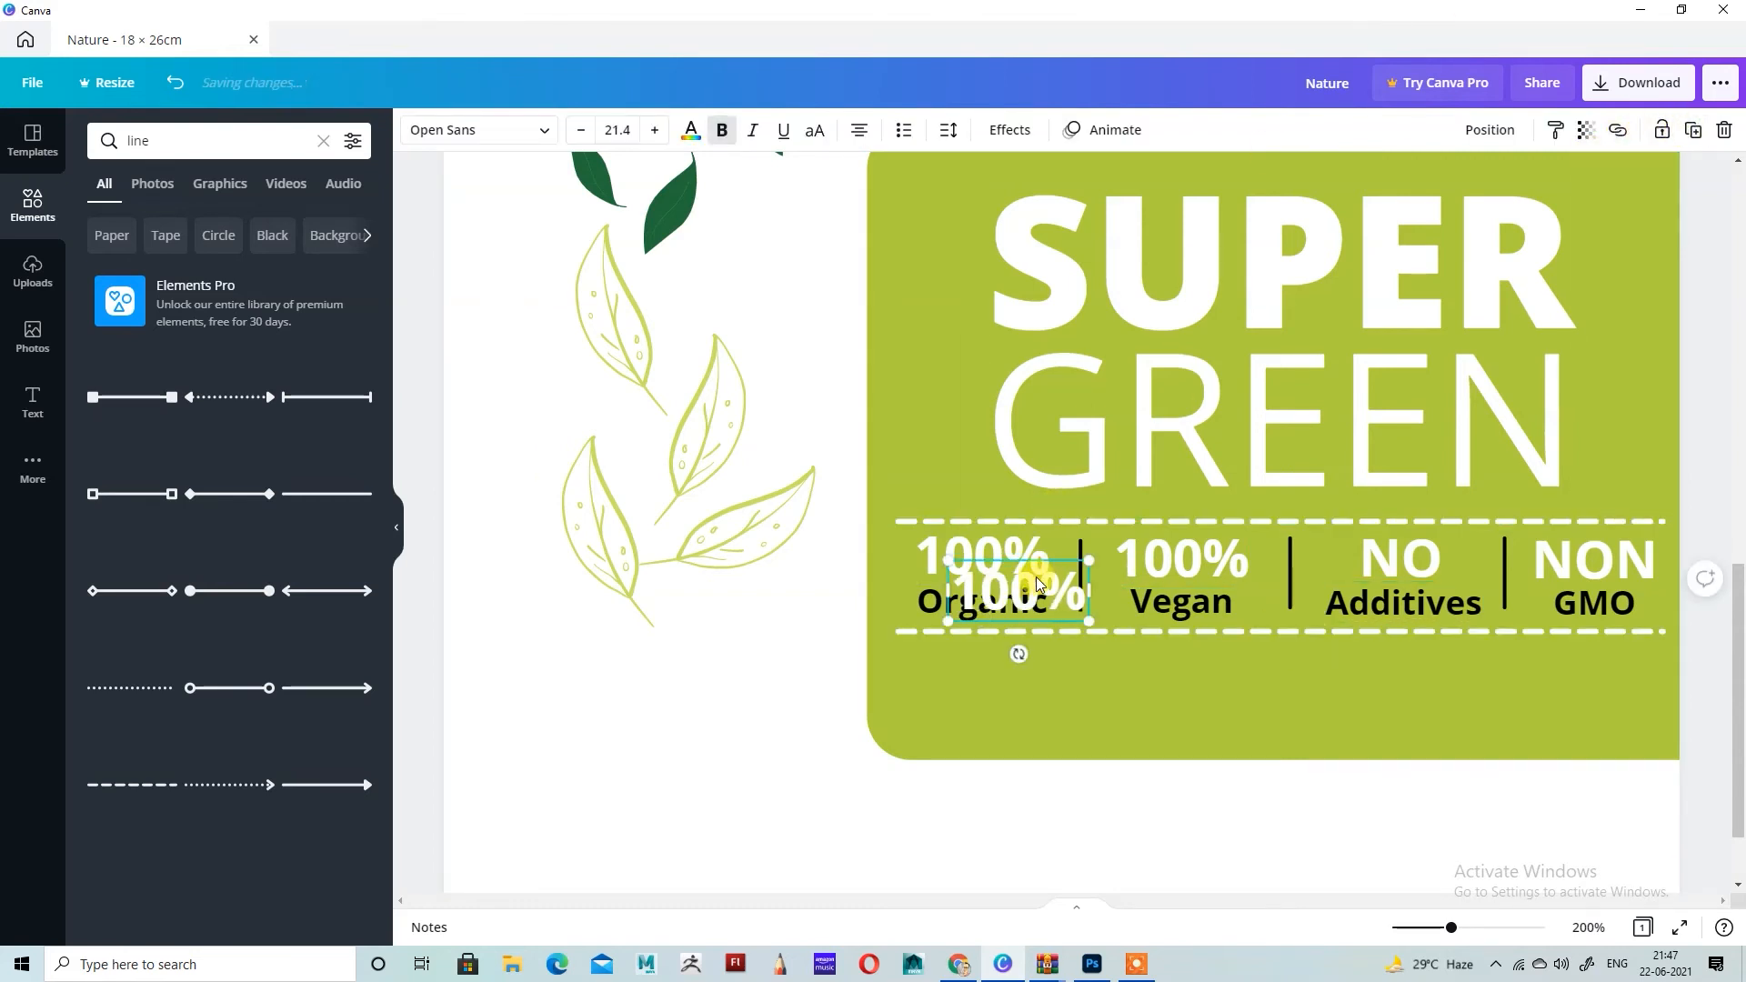
left_click_drag(1040, 583, 996, 669)
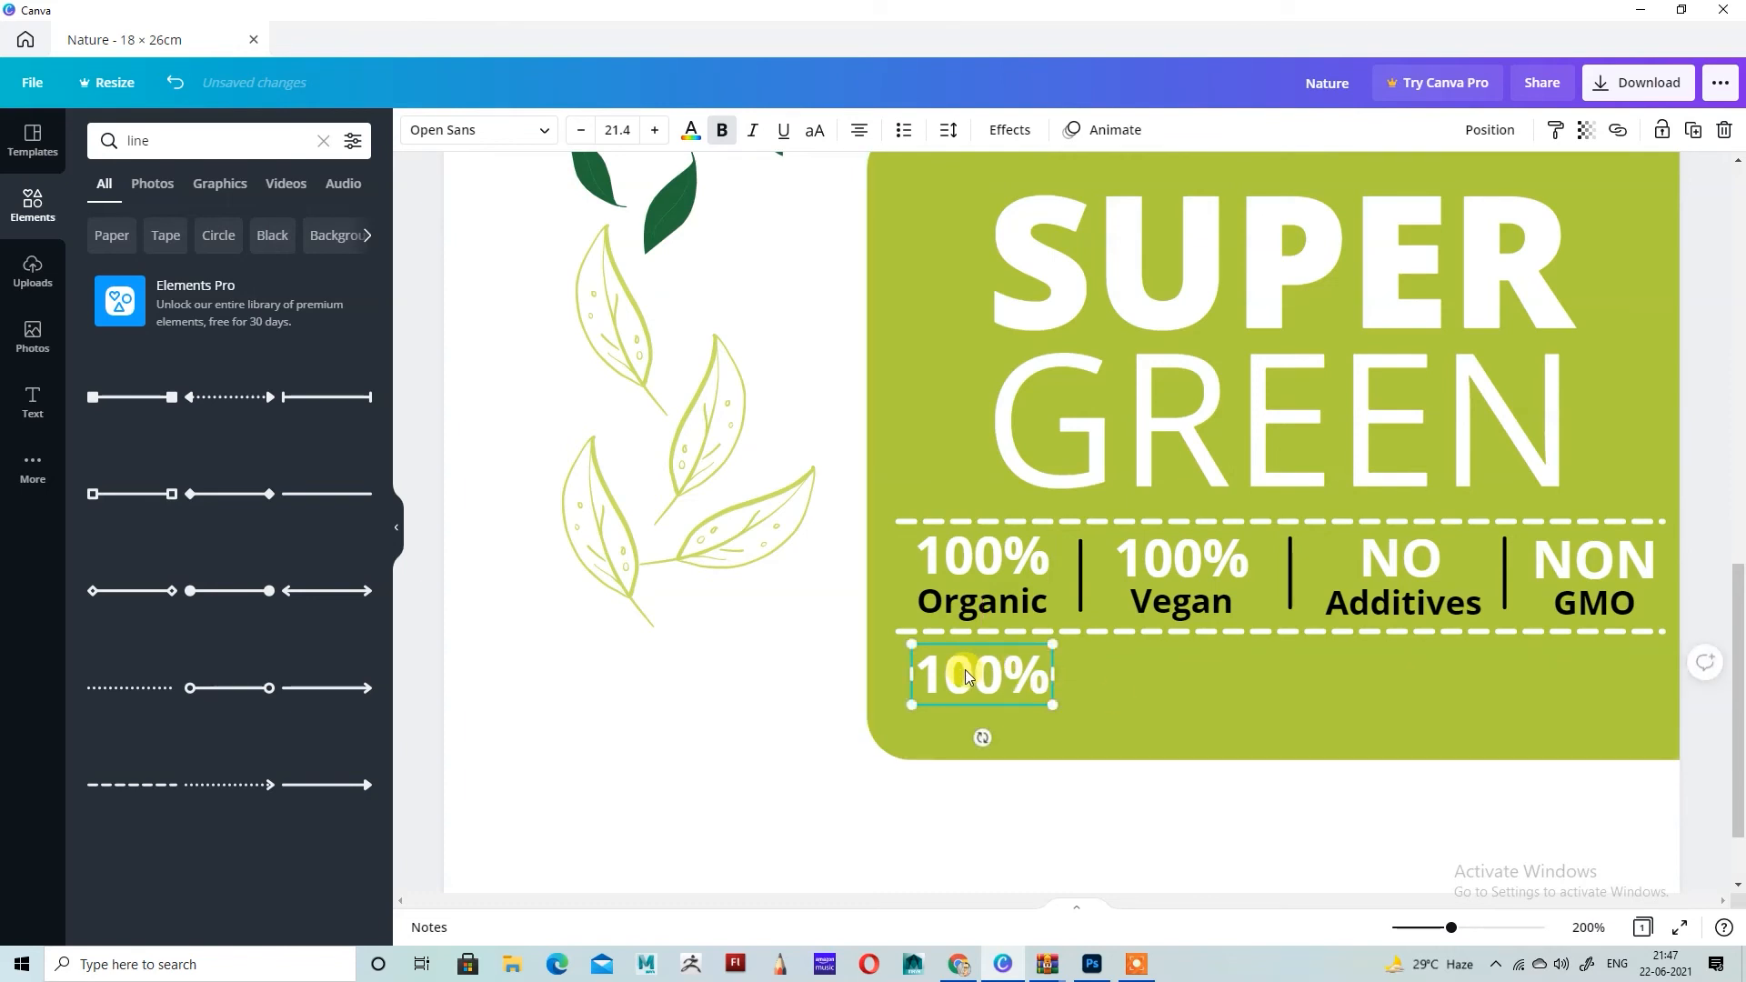
Step: Replace the copied 100% with "MACA, MORINGA, BROBAB" and widen its box across the panel to keep it on one line
key("ctrl+a")
key("BackSpace")
type("MACA")
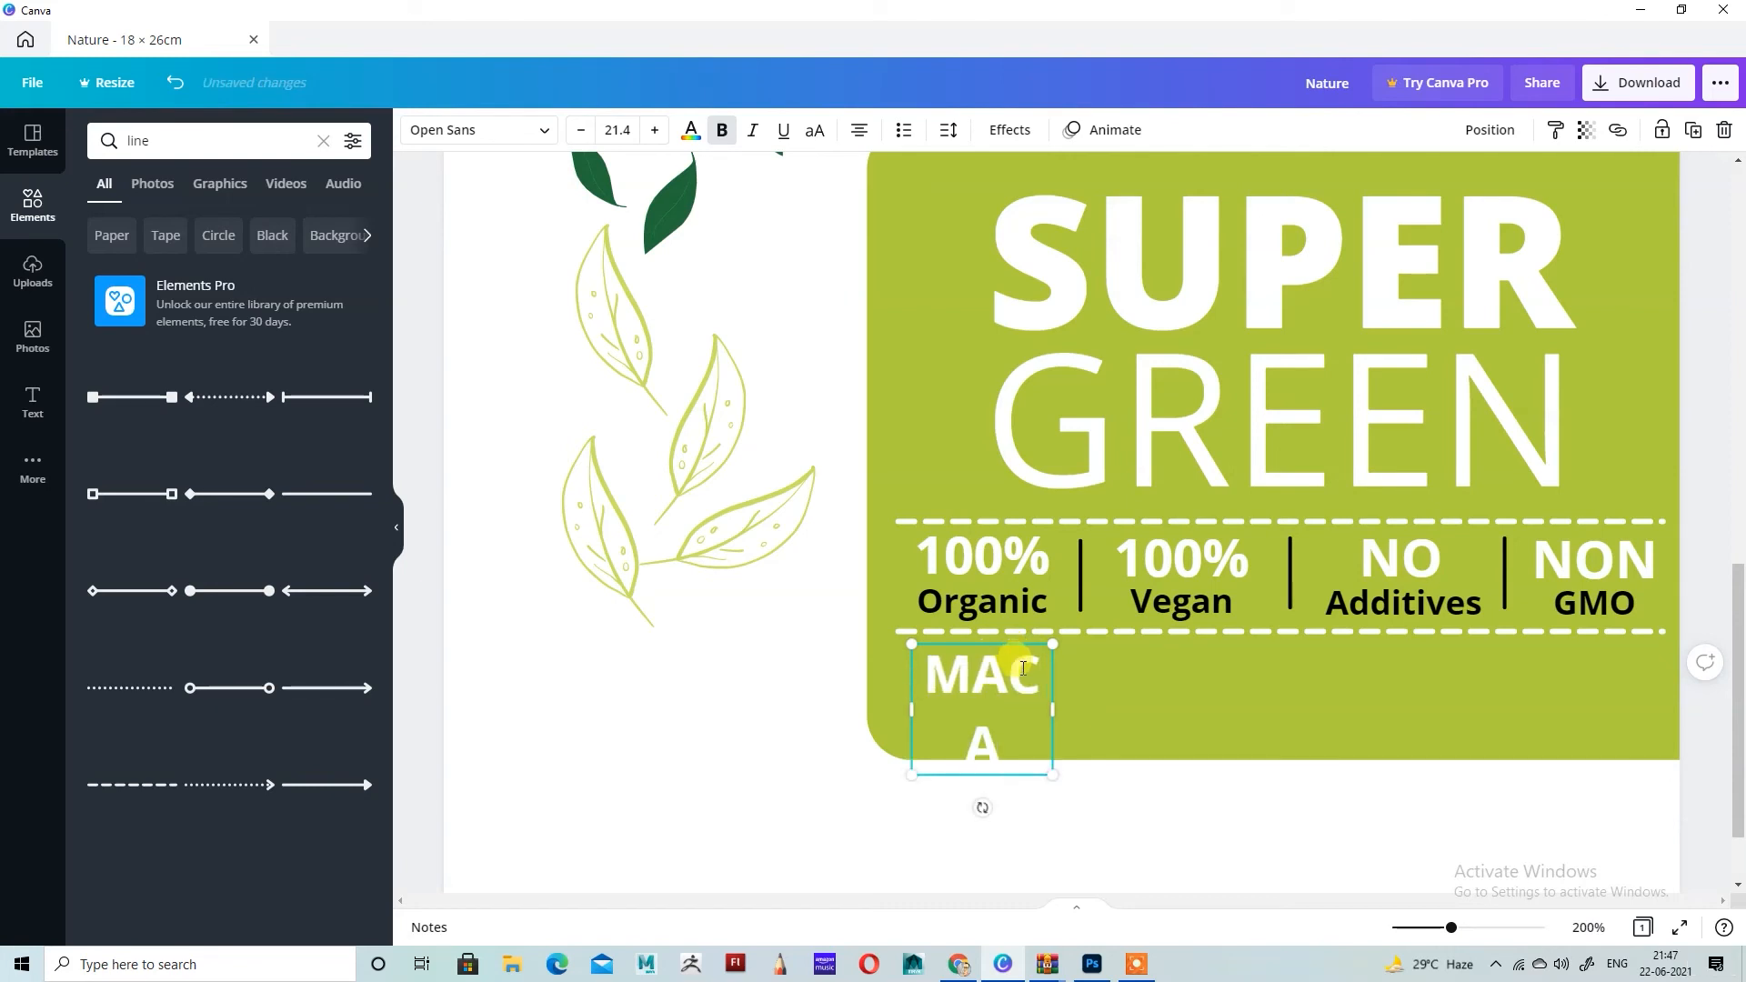
left_click_drag(1052, 708, 1653, 693)
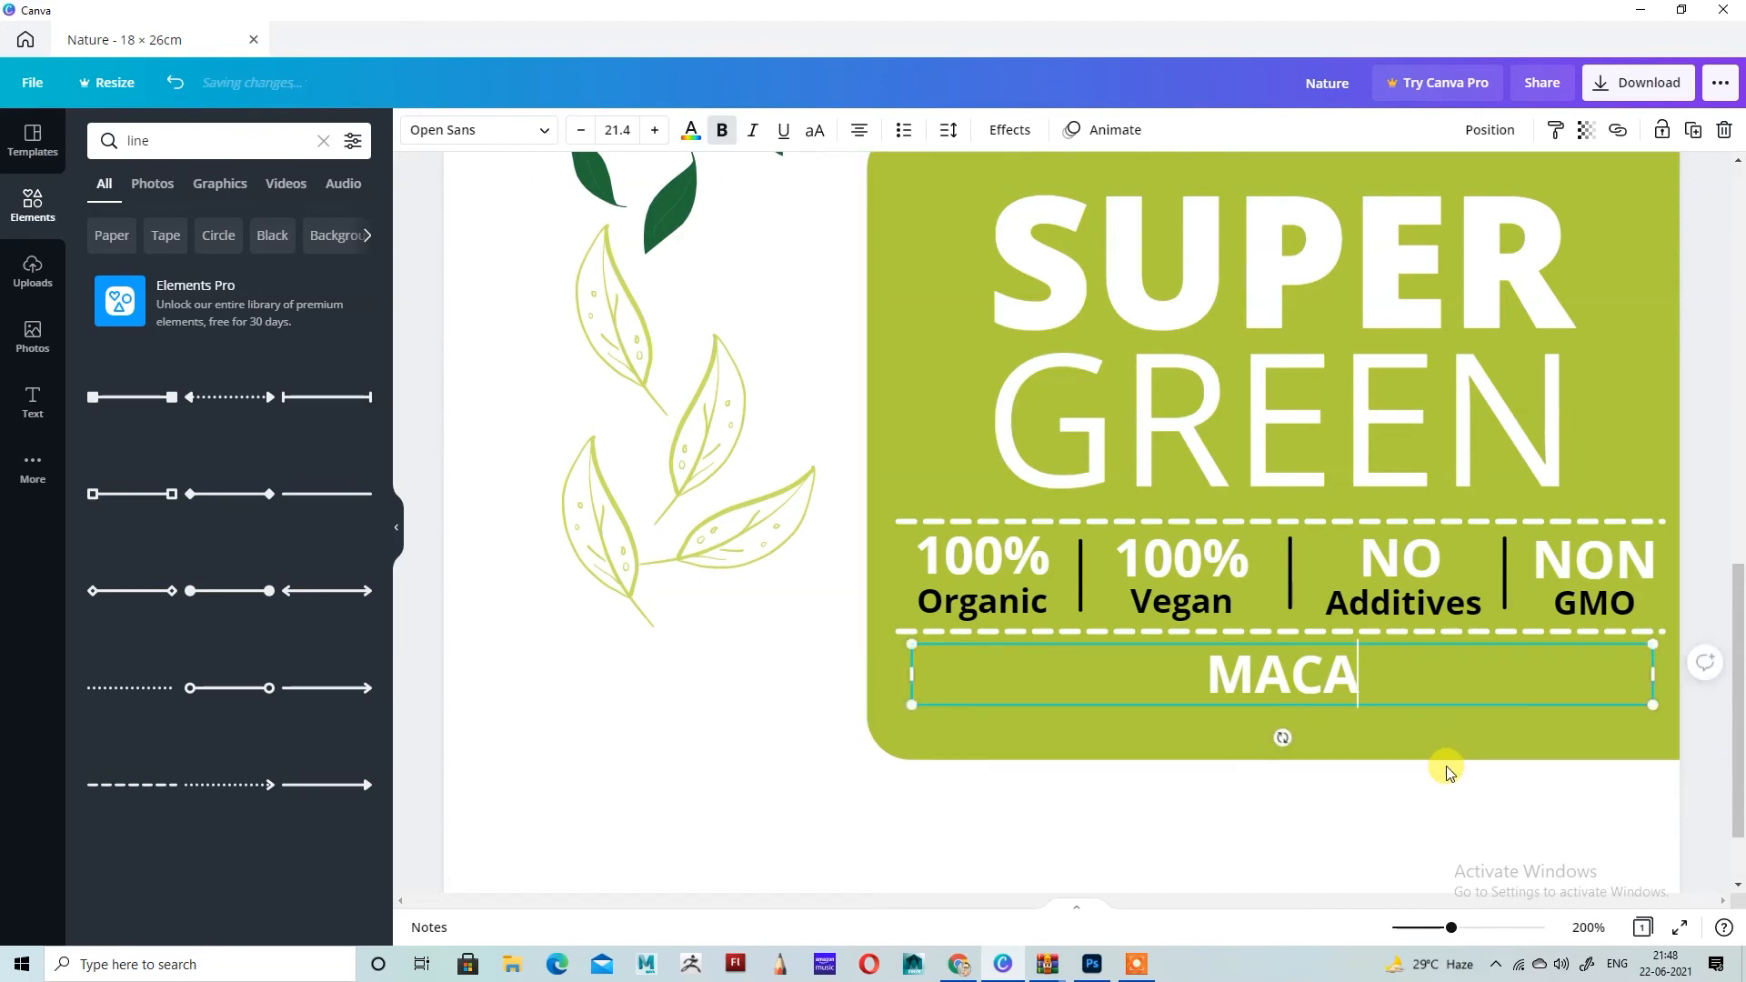
type(",")
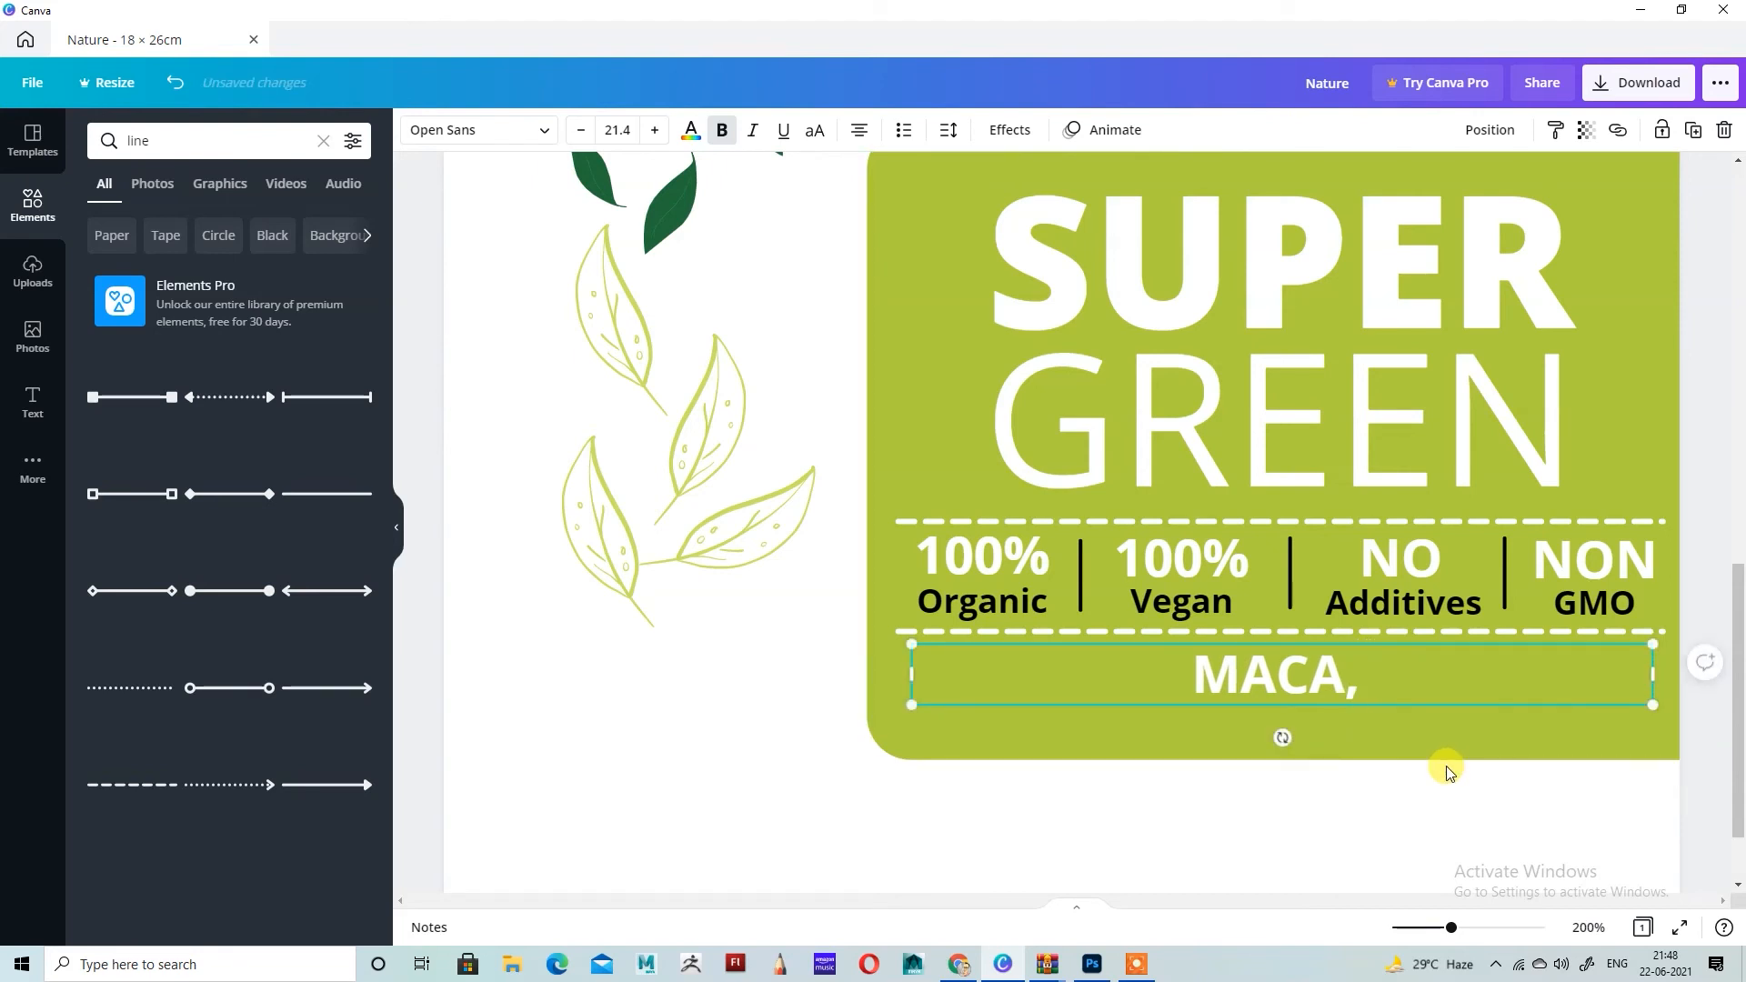
type(" MOR")
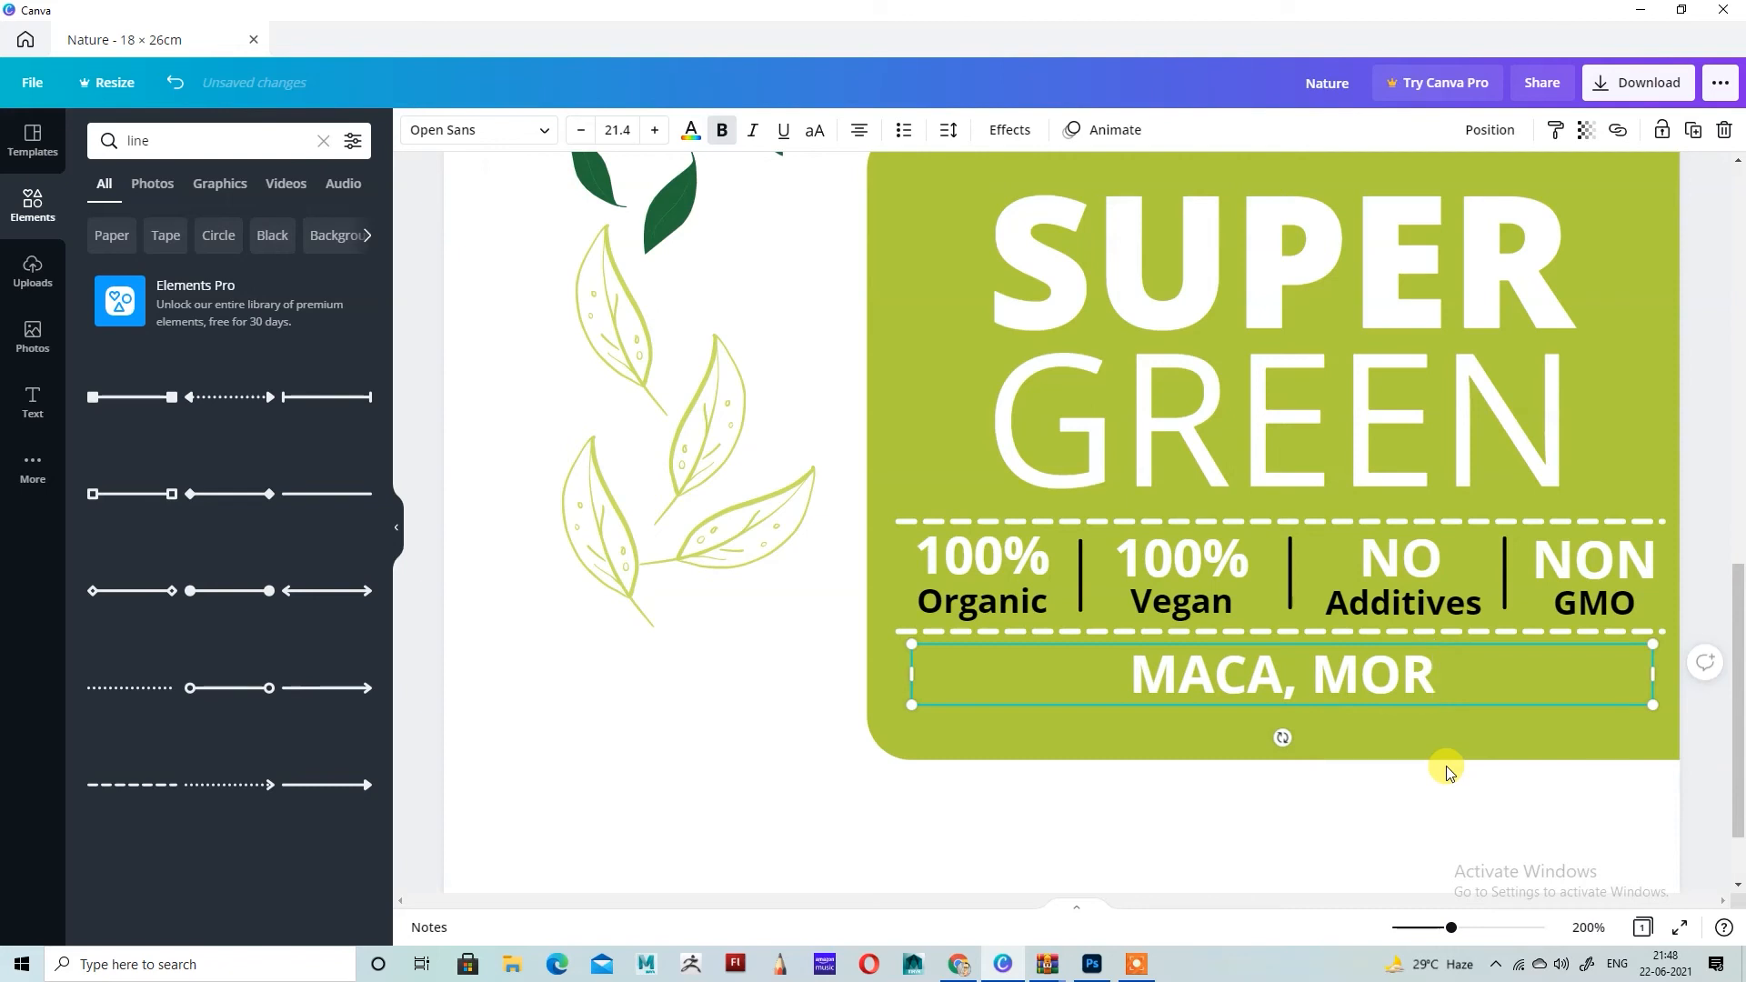
type("INGA")
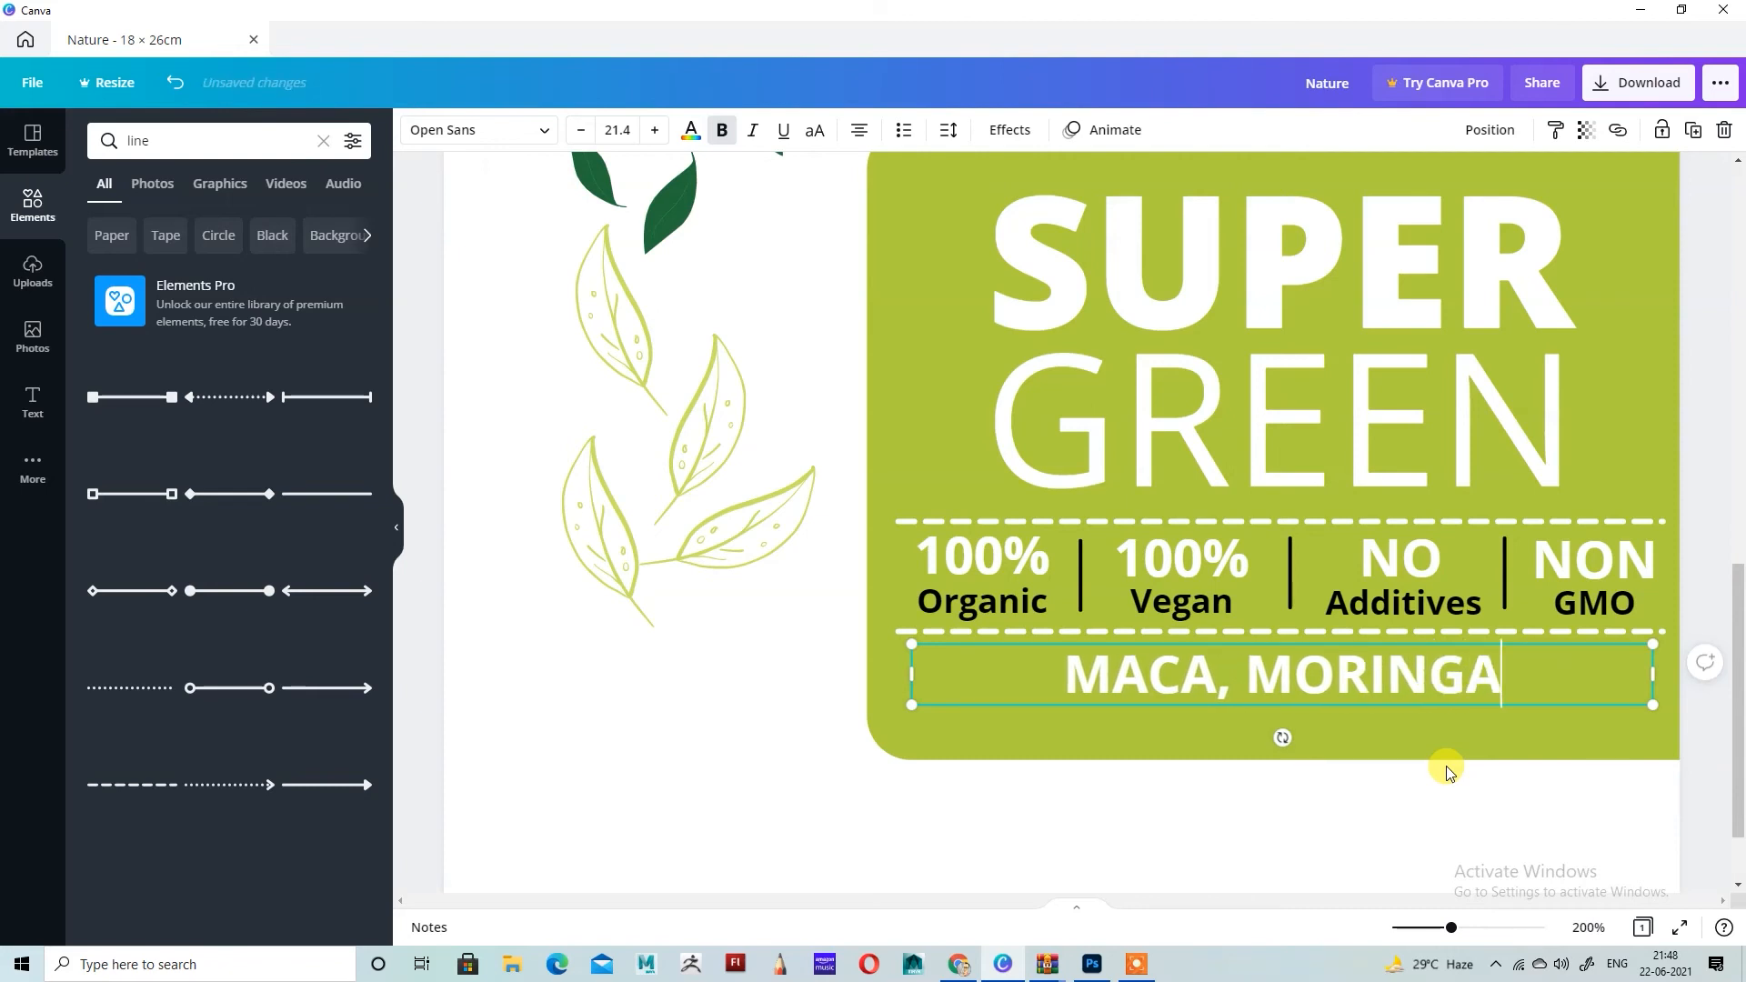
type(",")
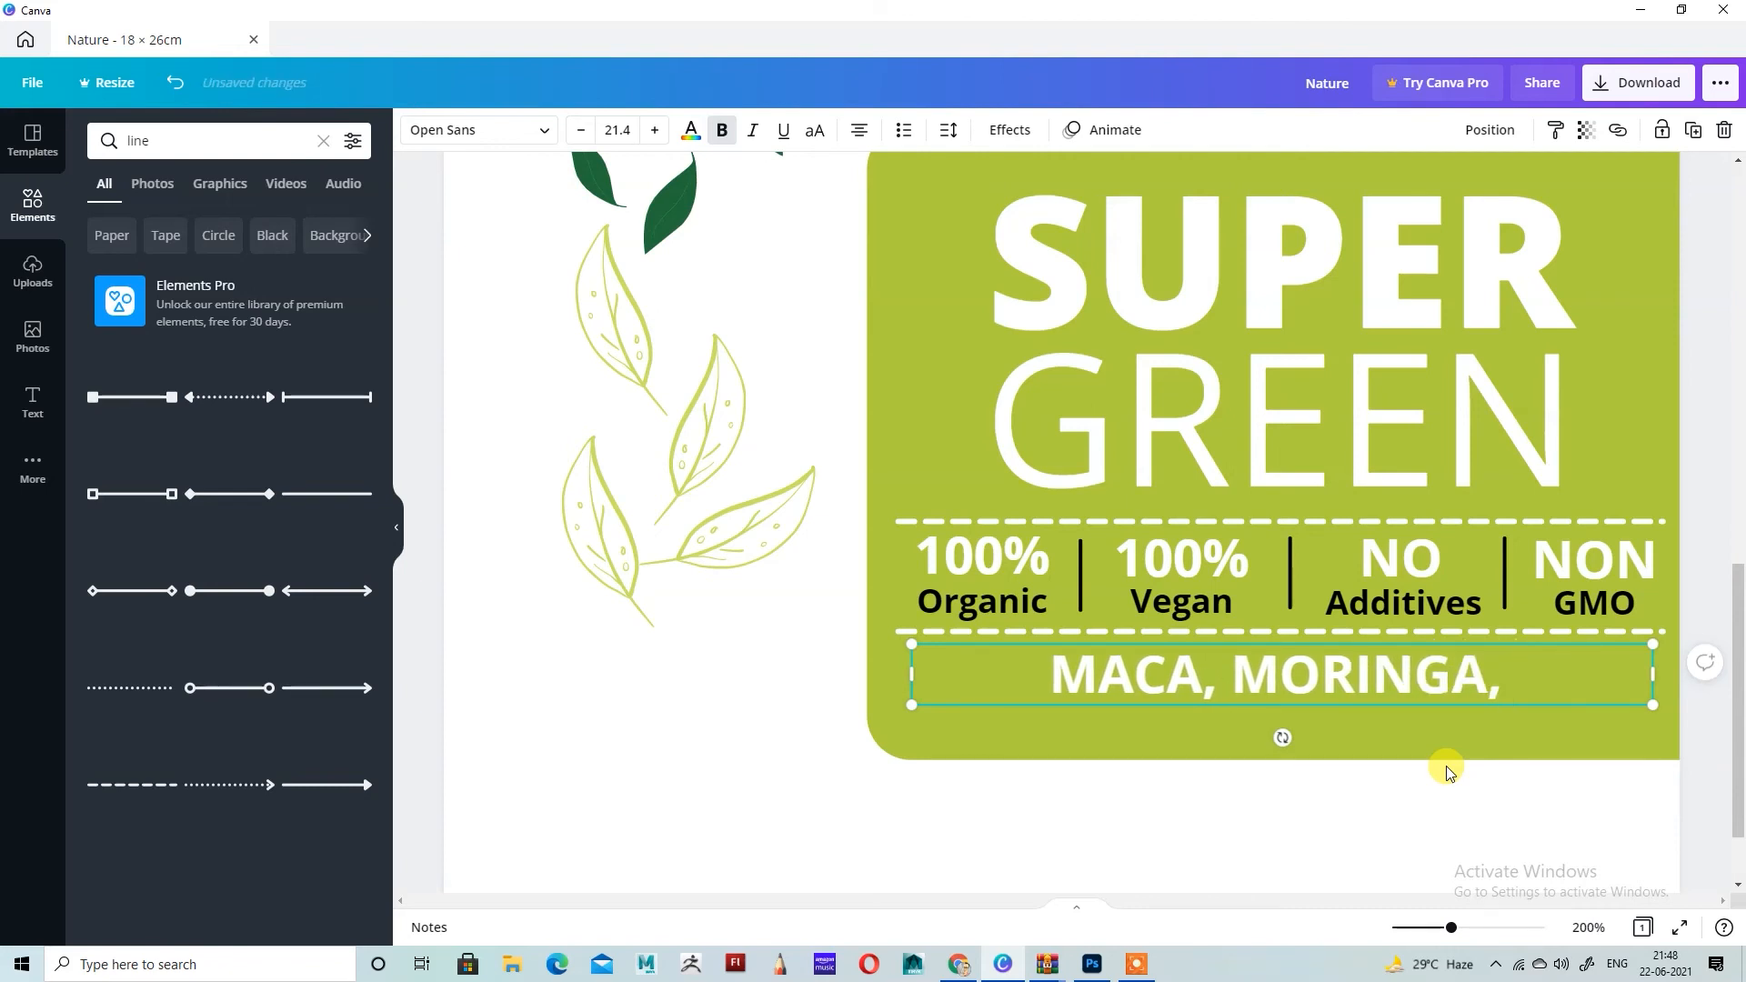
type(" BRO")
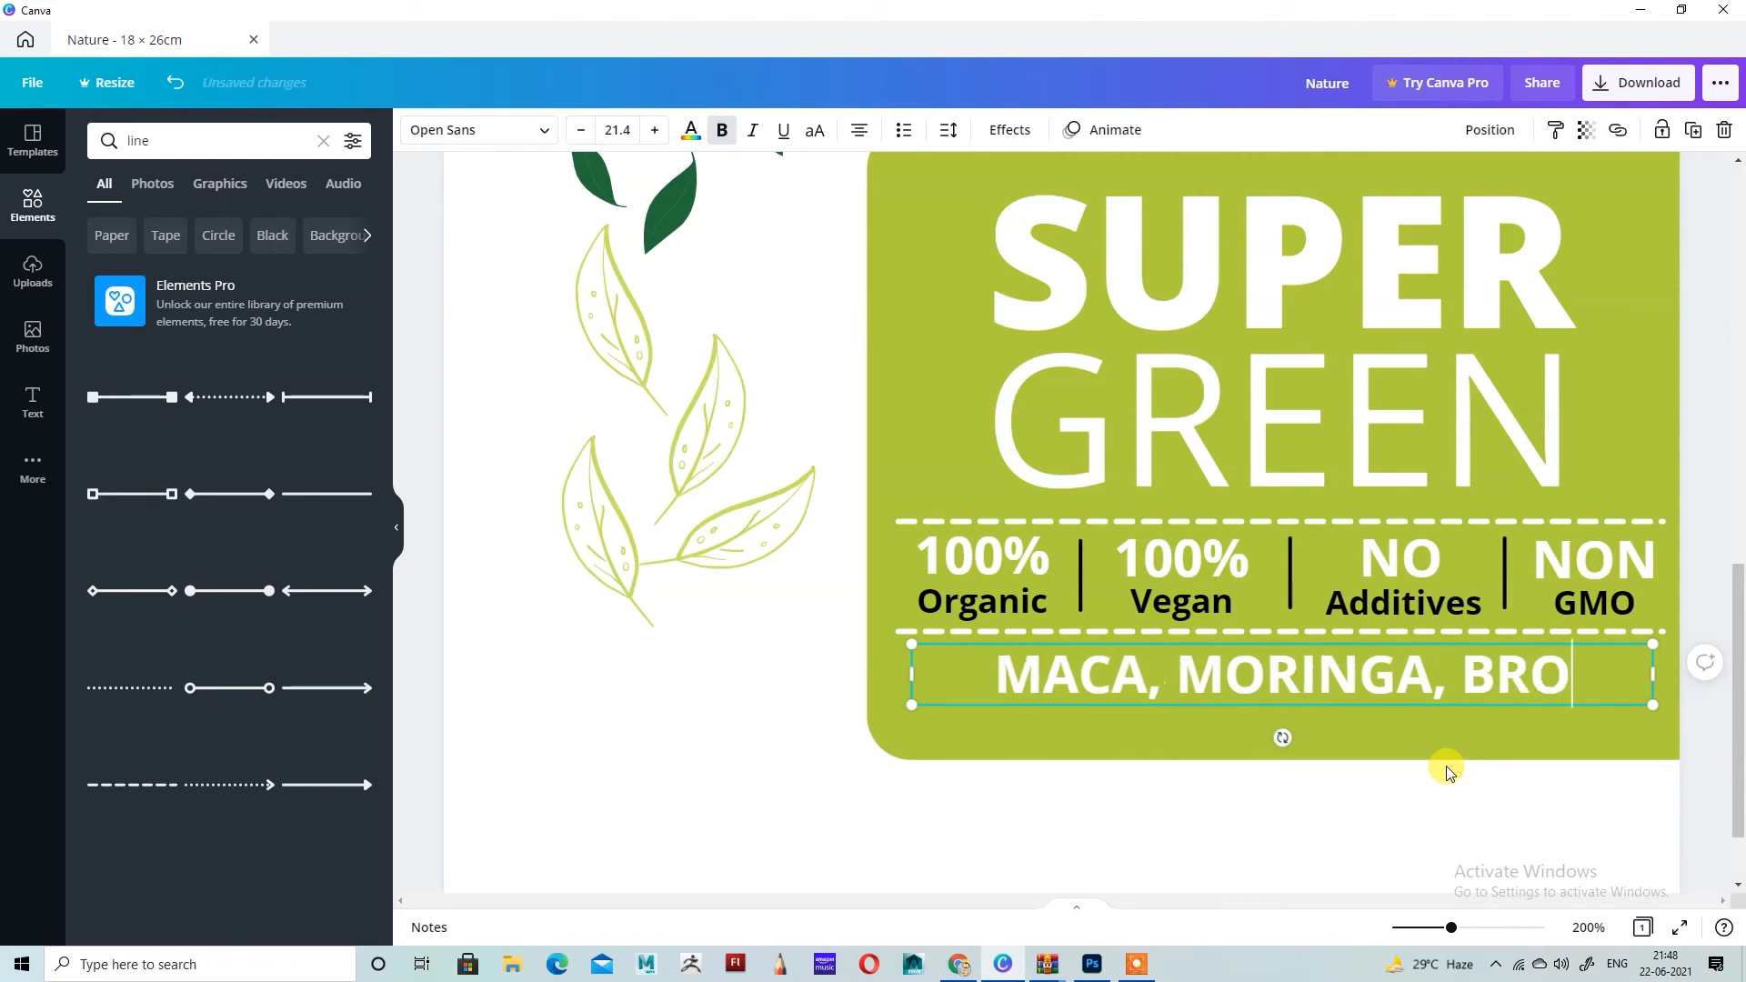
type("BAB")
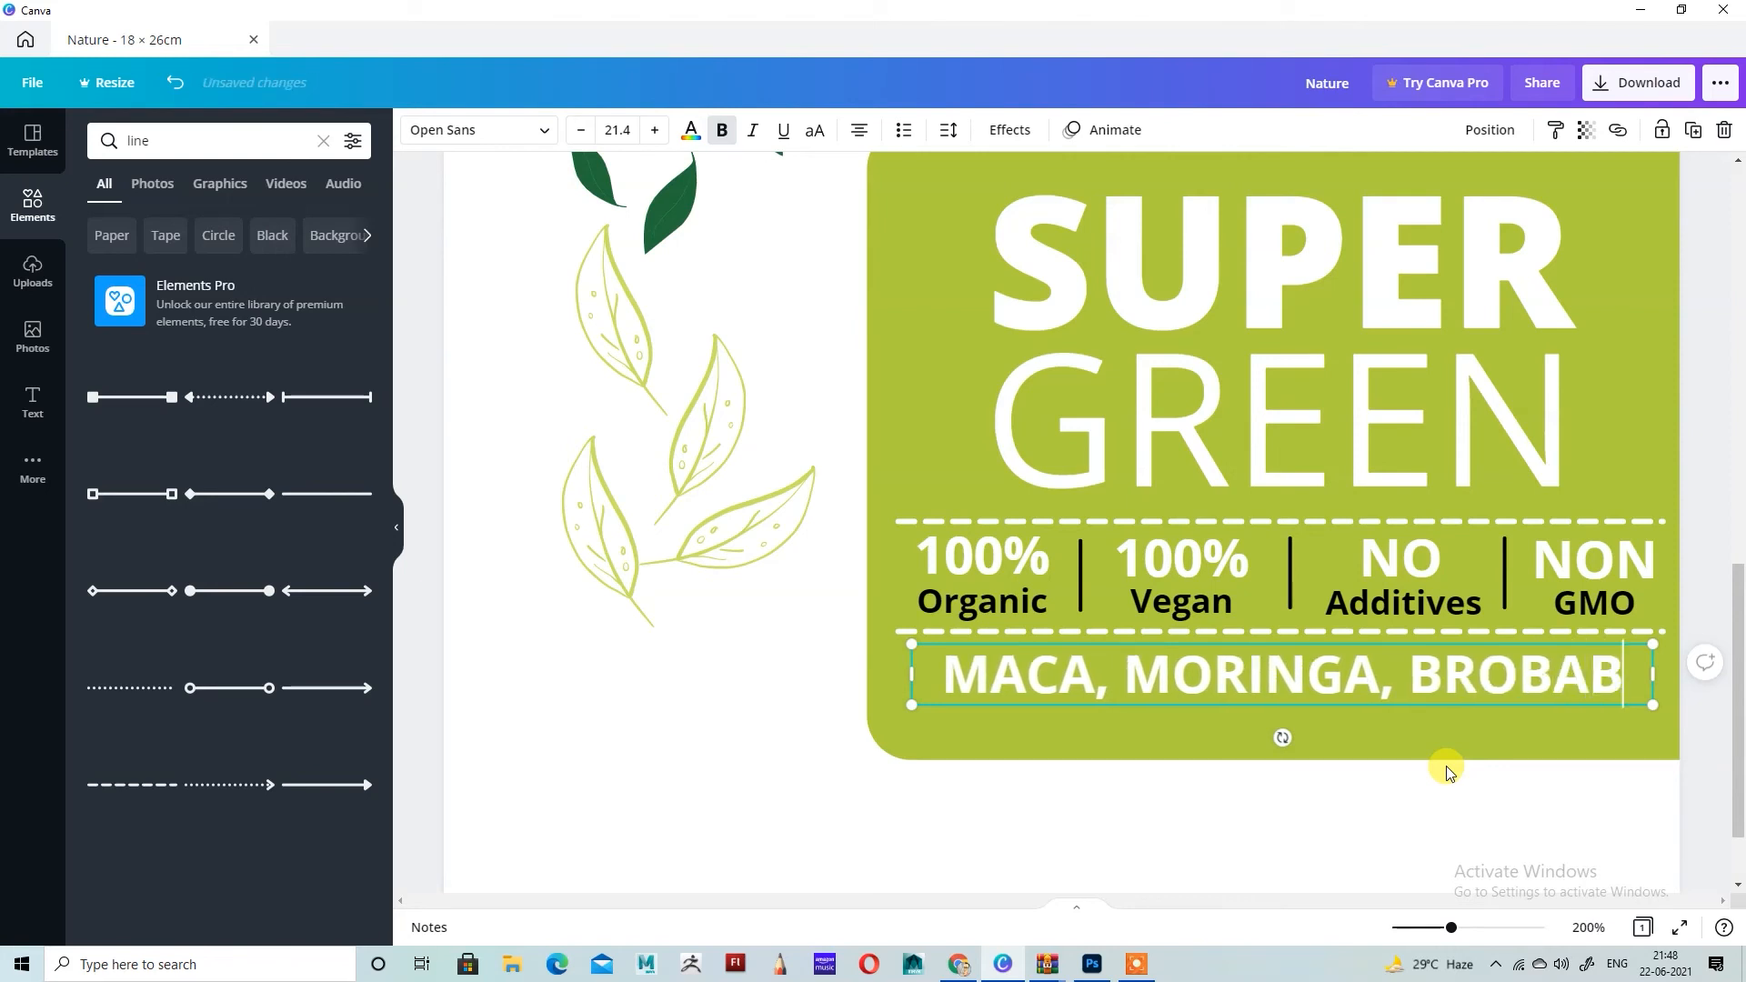
Step: Set the MACA, MORINGA, BROBAB text to size 11.4, left-align it and narrow its box to fit the words
key("ctrl+a")
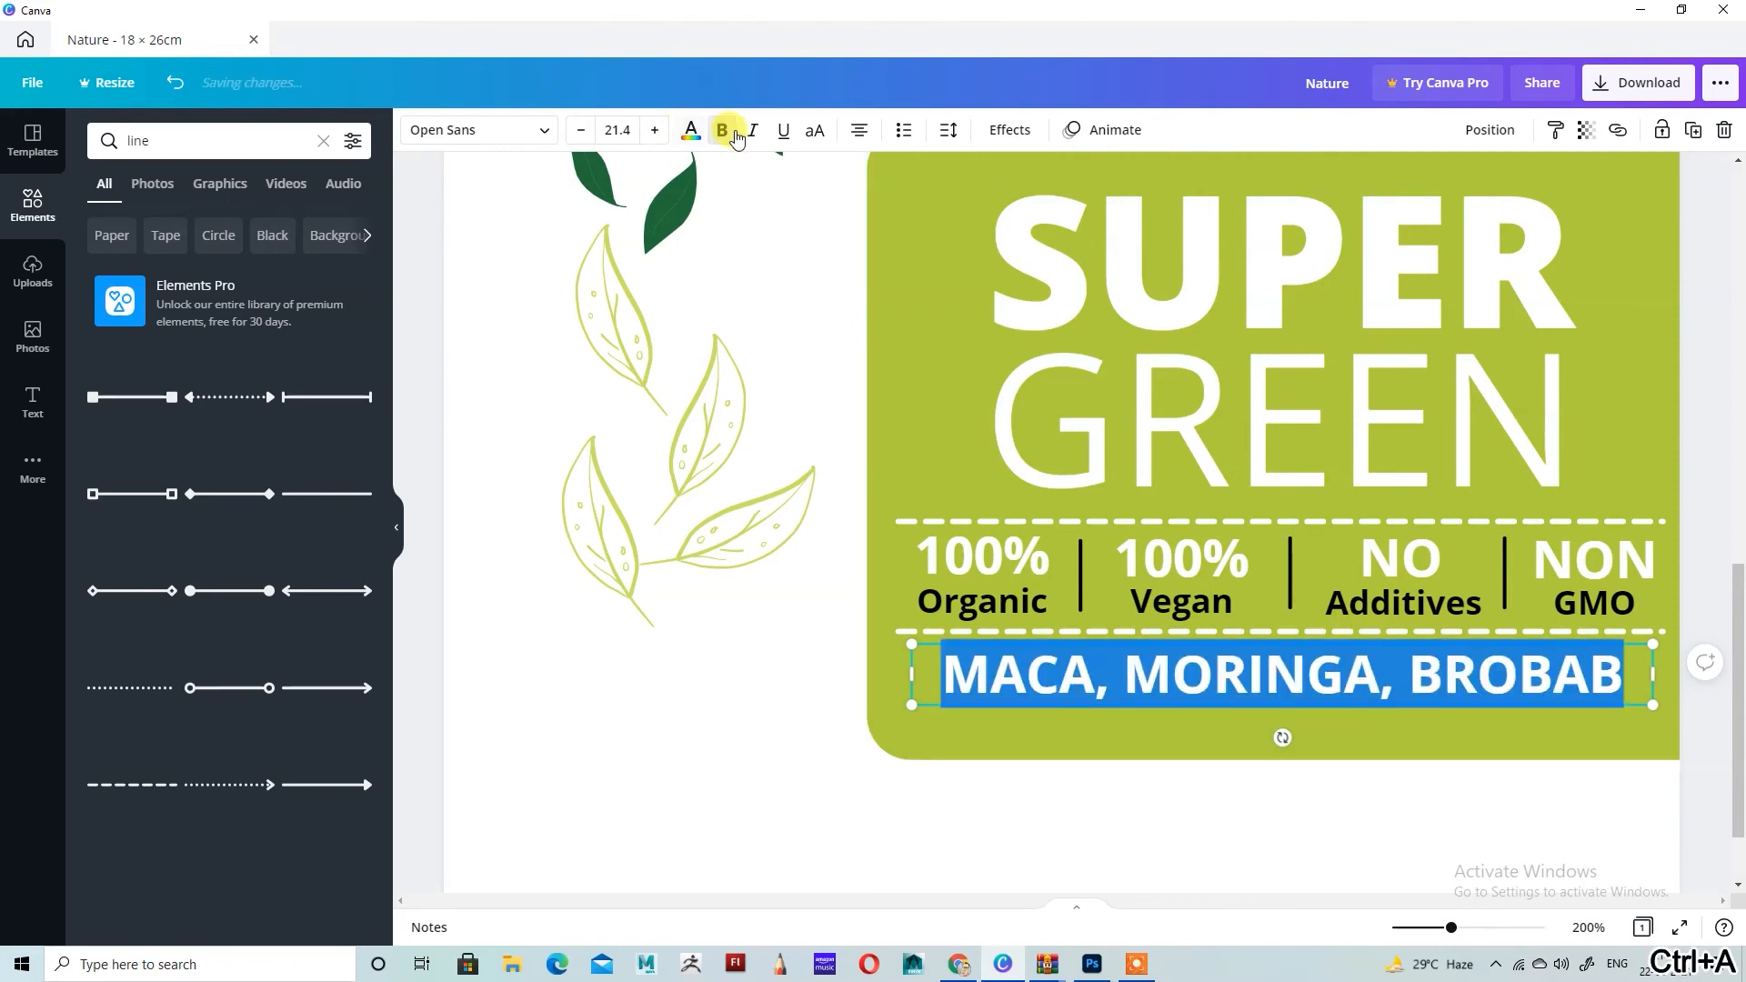
left_click(581, 133)
left_click(582, 133)
left_click(582, 133)
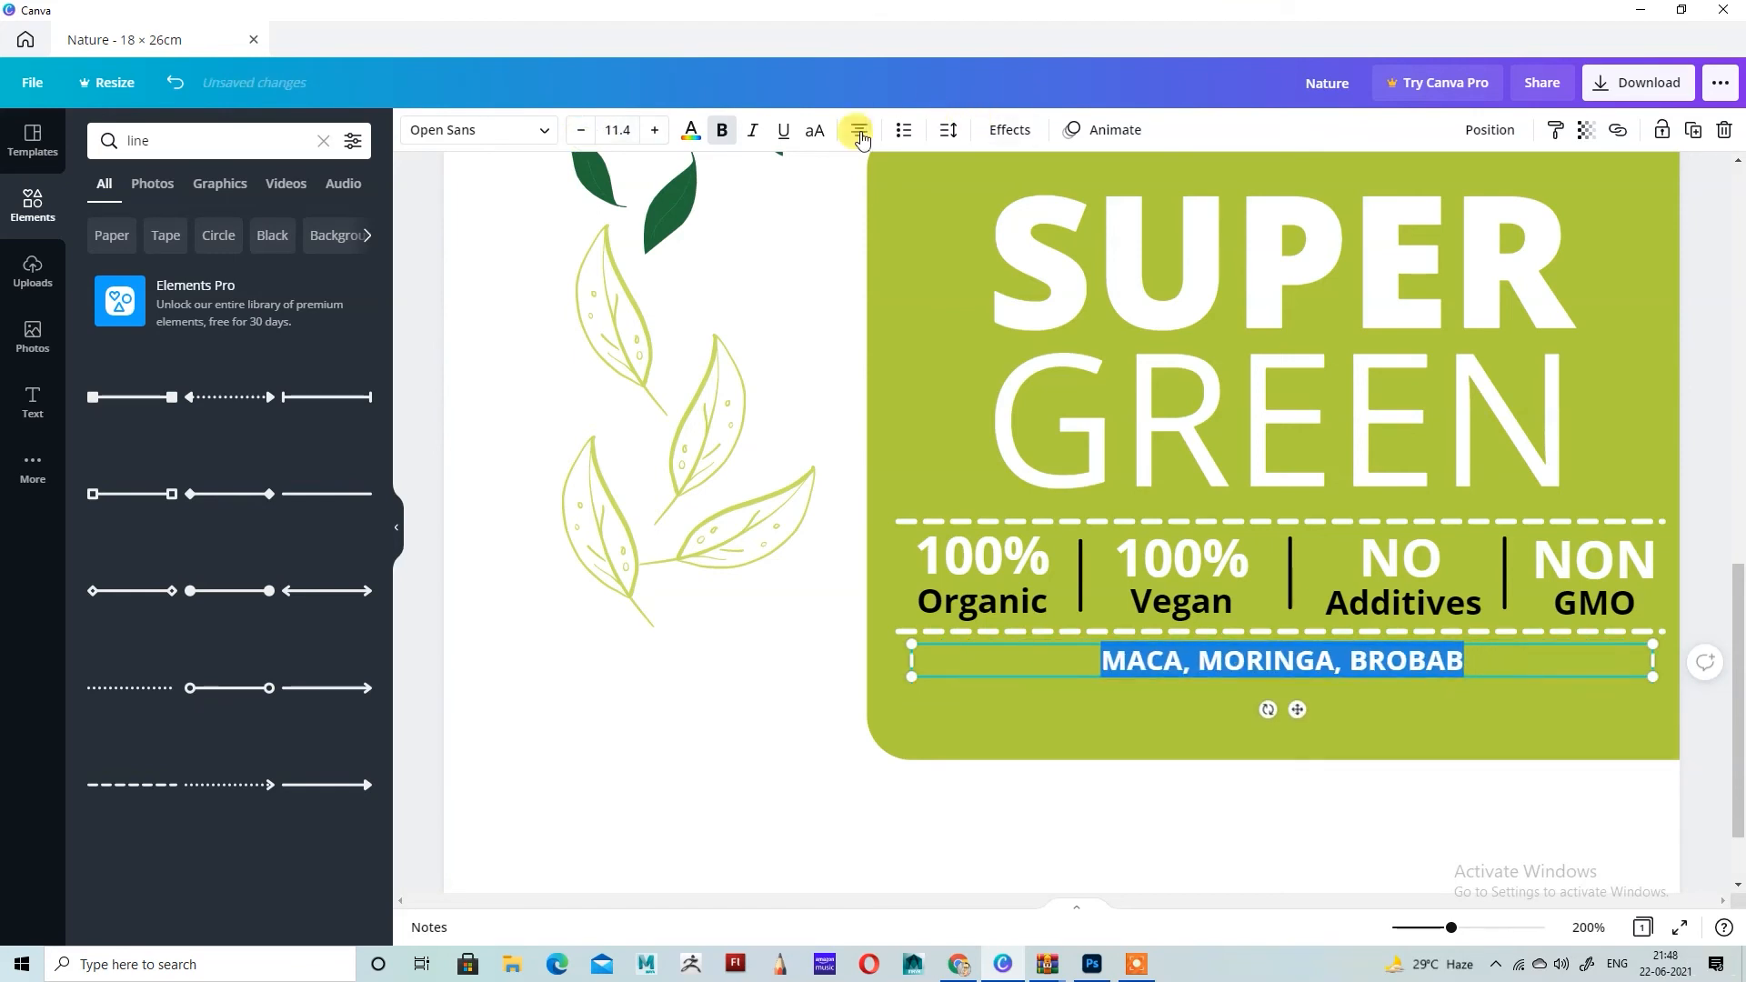
left_click(860, 130)
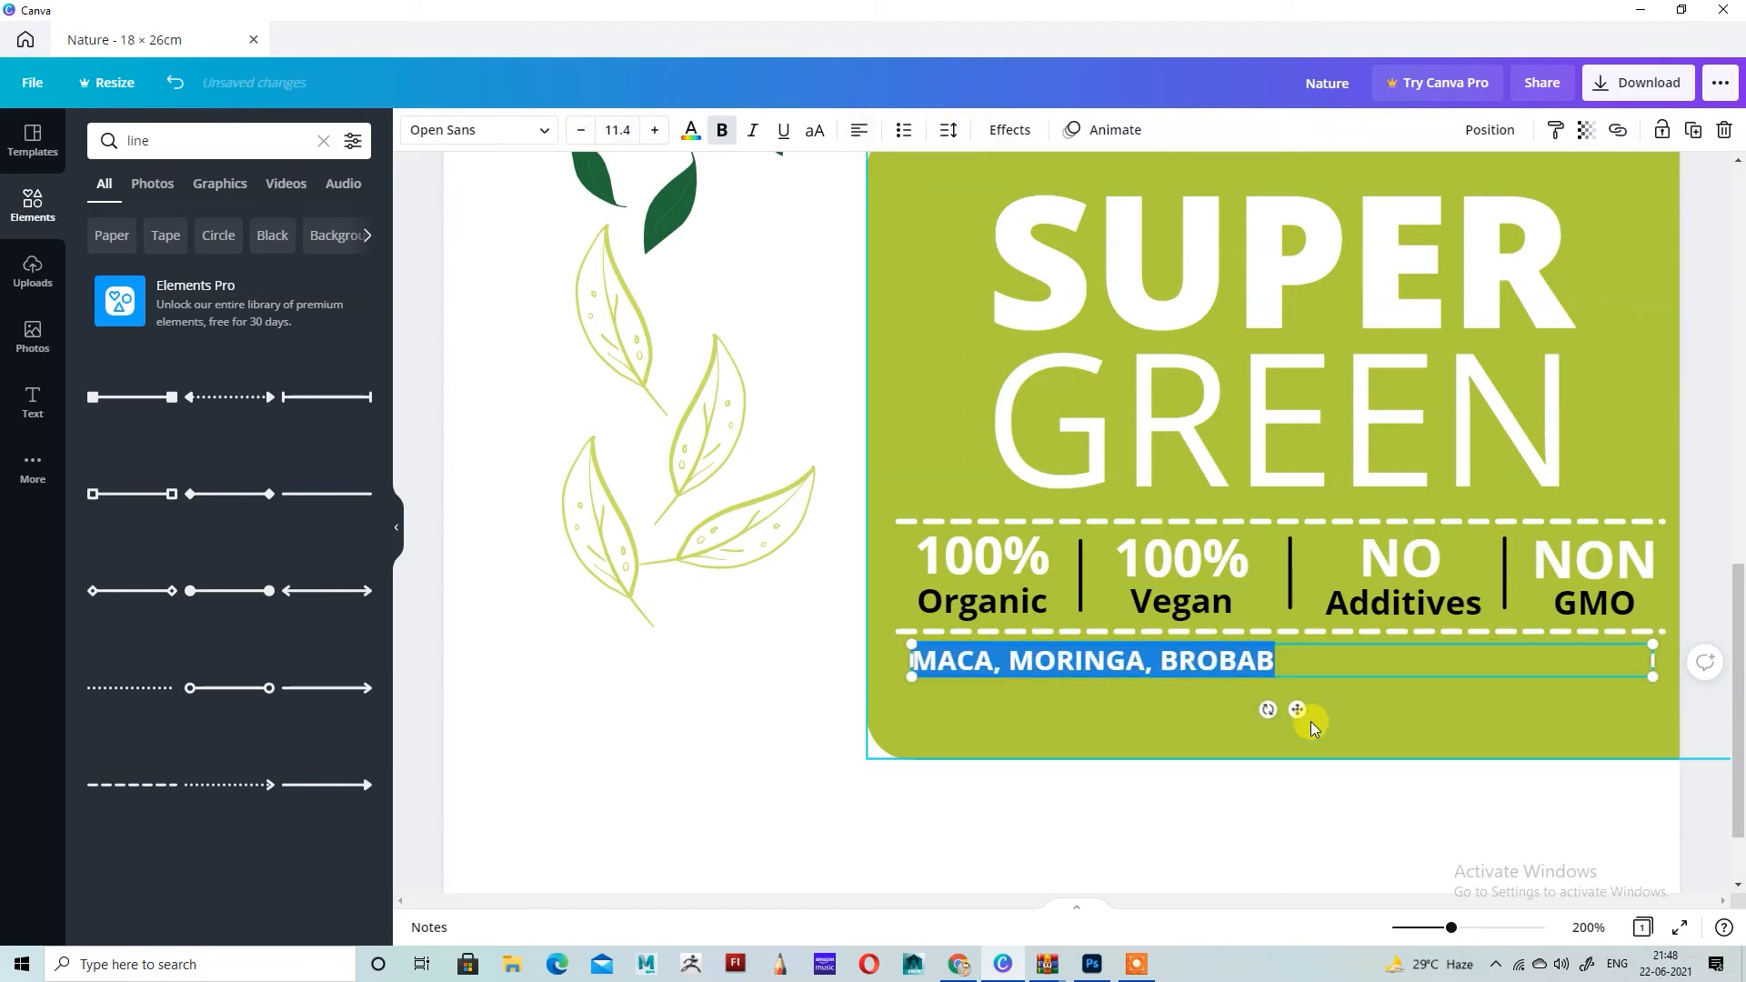
left_click(1310, 653)
left_click_drag(1657, 667, 1288, 663)
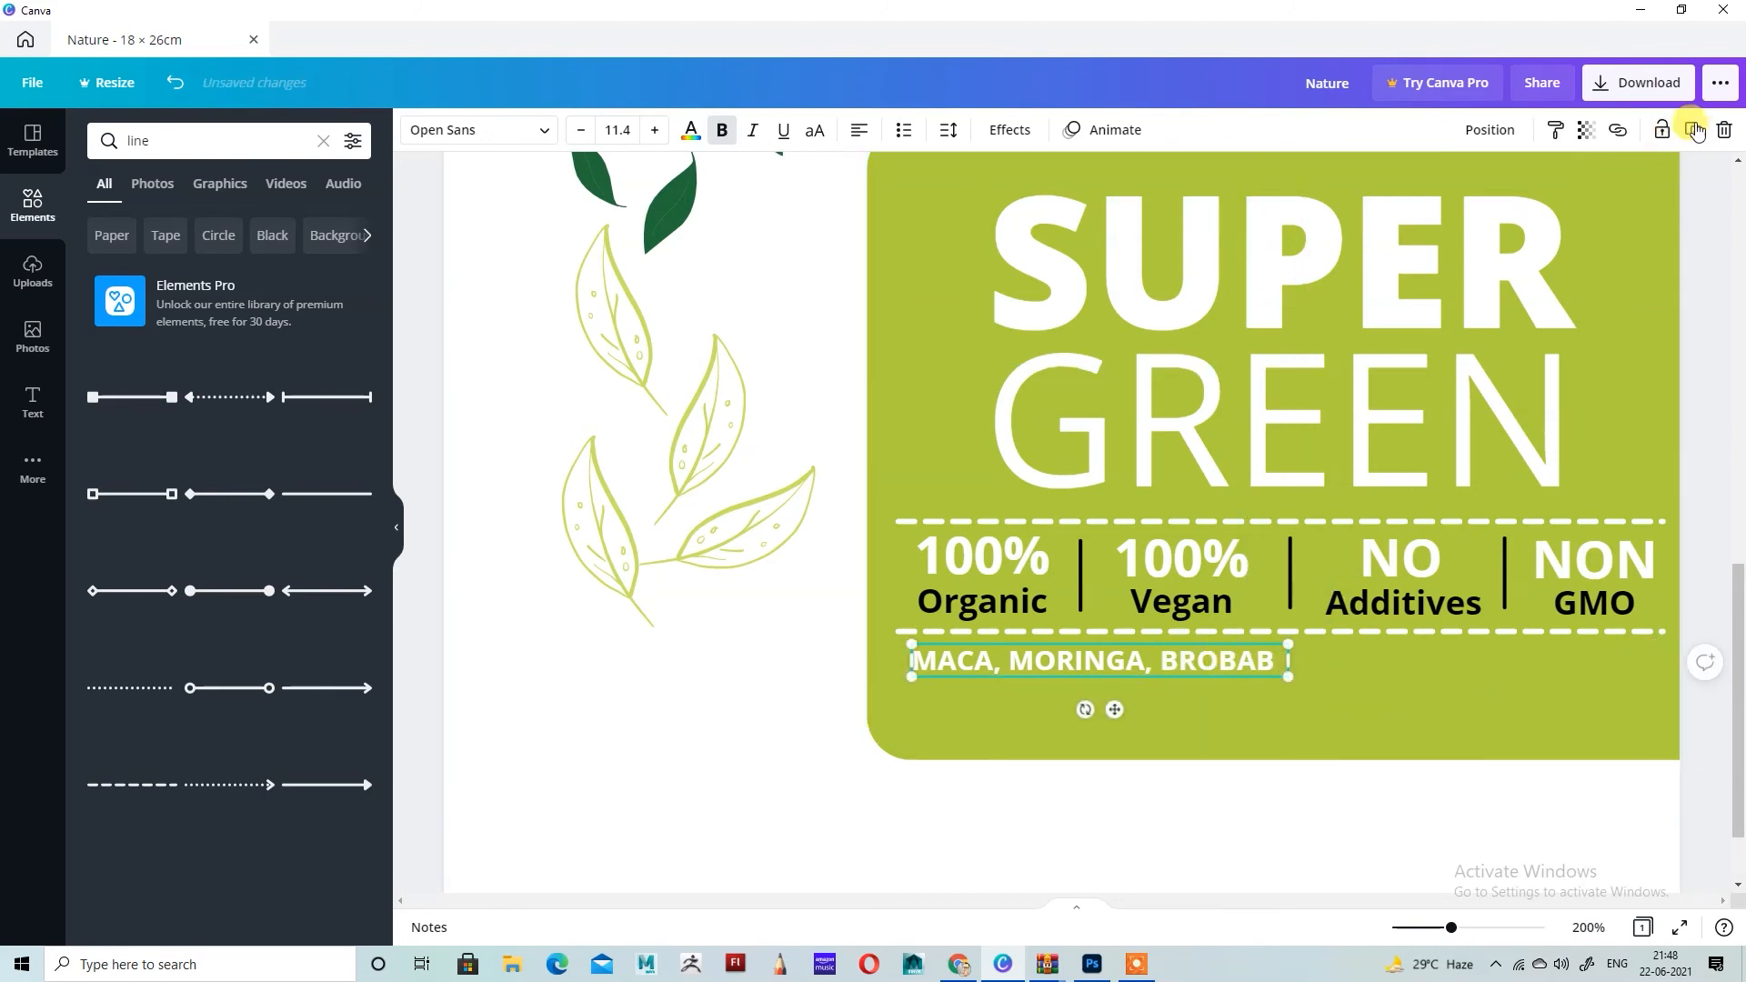
Step: Duplicate the MACA, MORINGA, BROBAB line and place the copy directly beneath it, left edges aligned
left_click(1694, 130)
left_click_drag(1139, 741, 1103, 740)
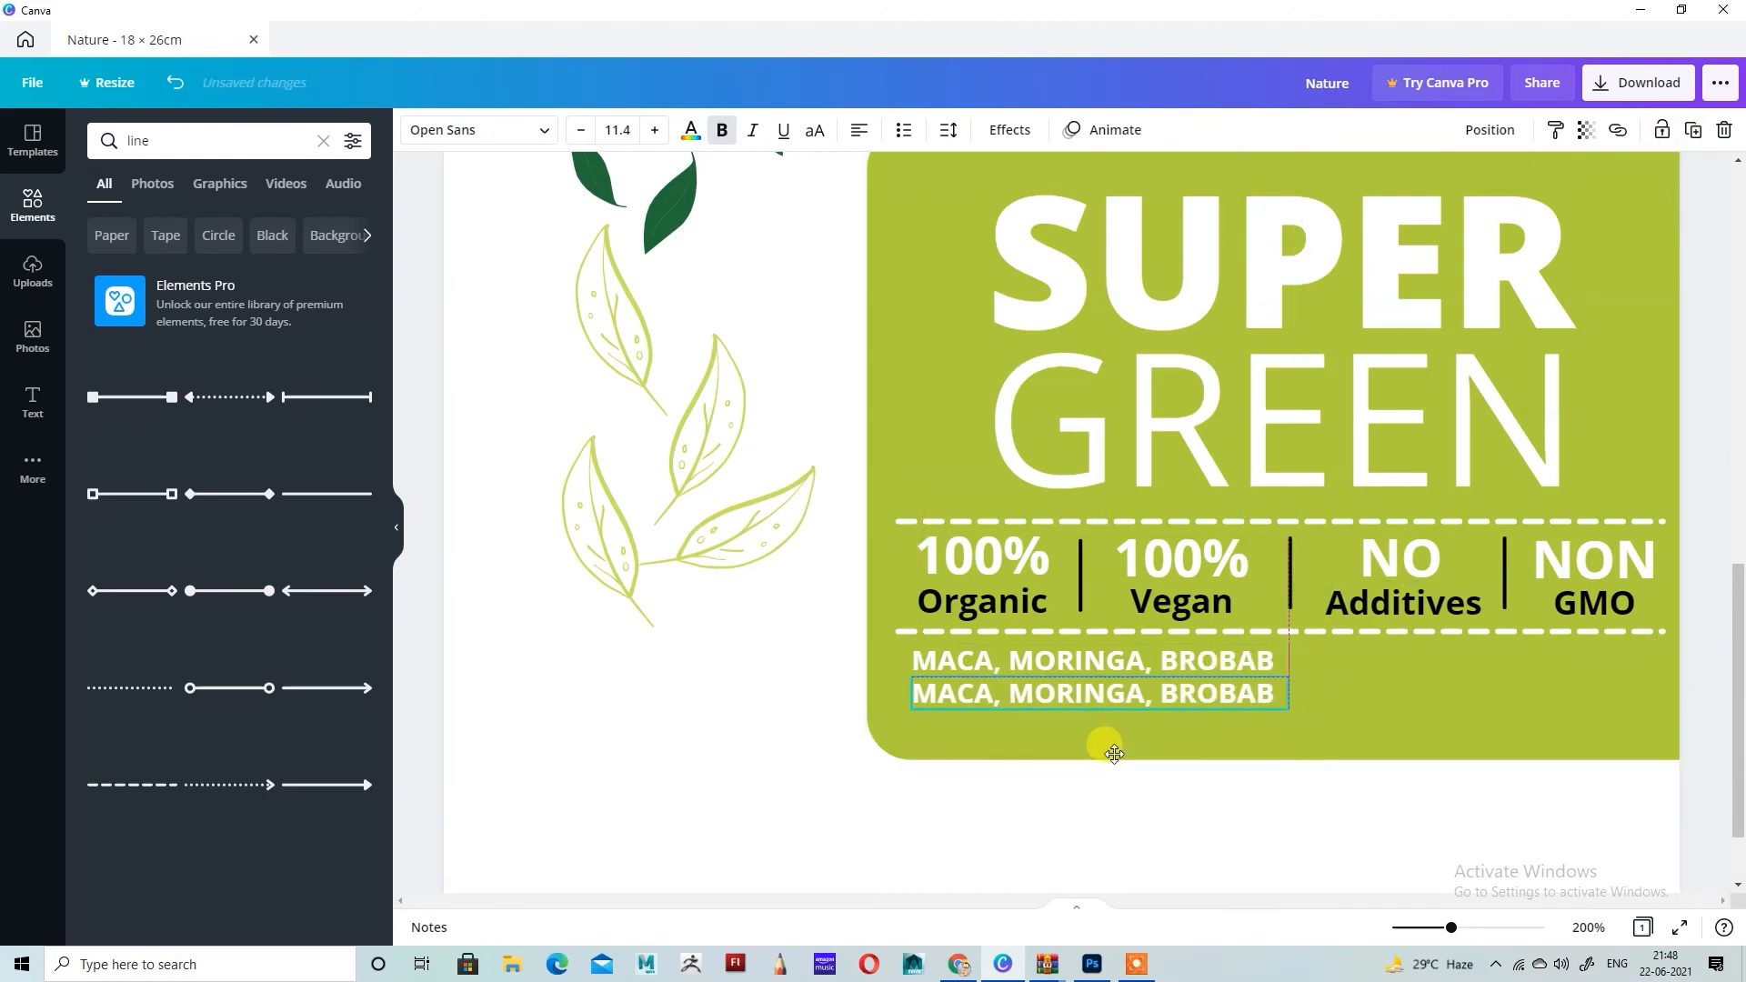
scroll(1259, 682, "down", 5, "ctrl")
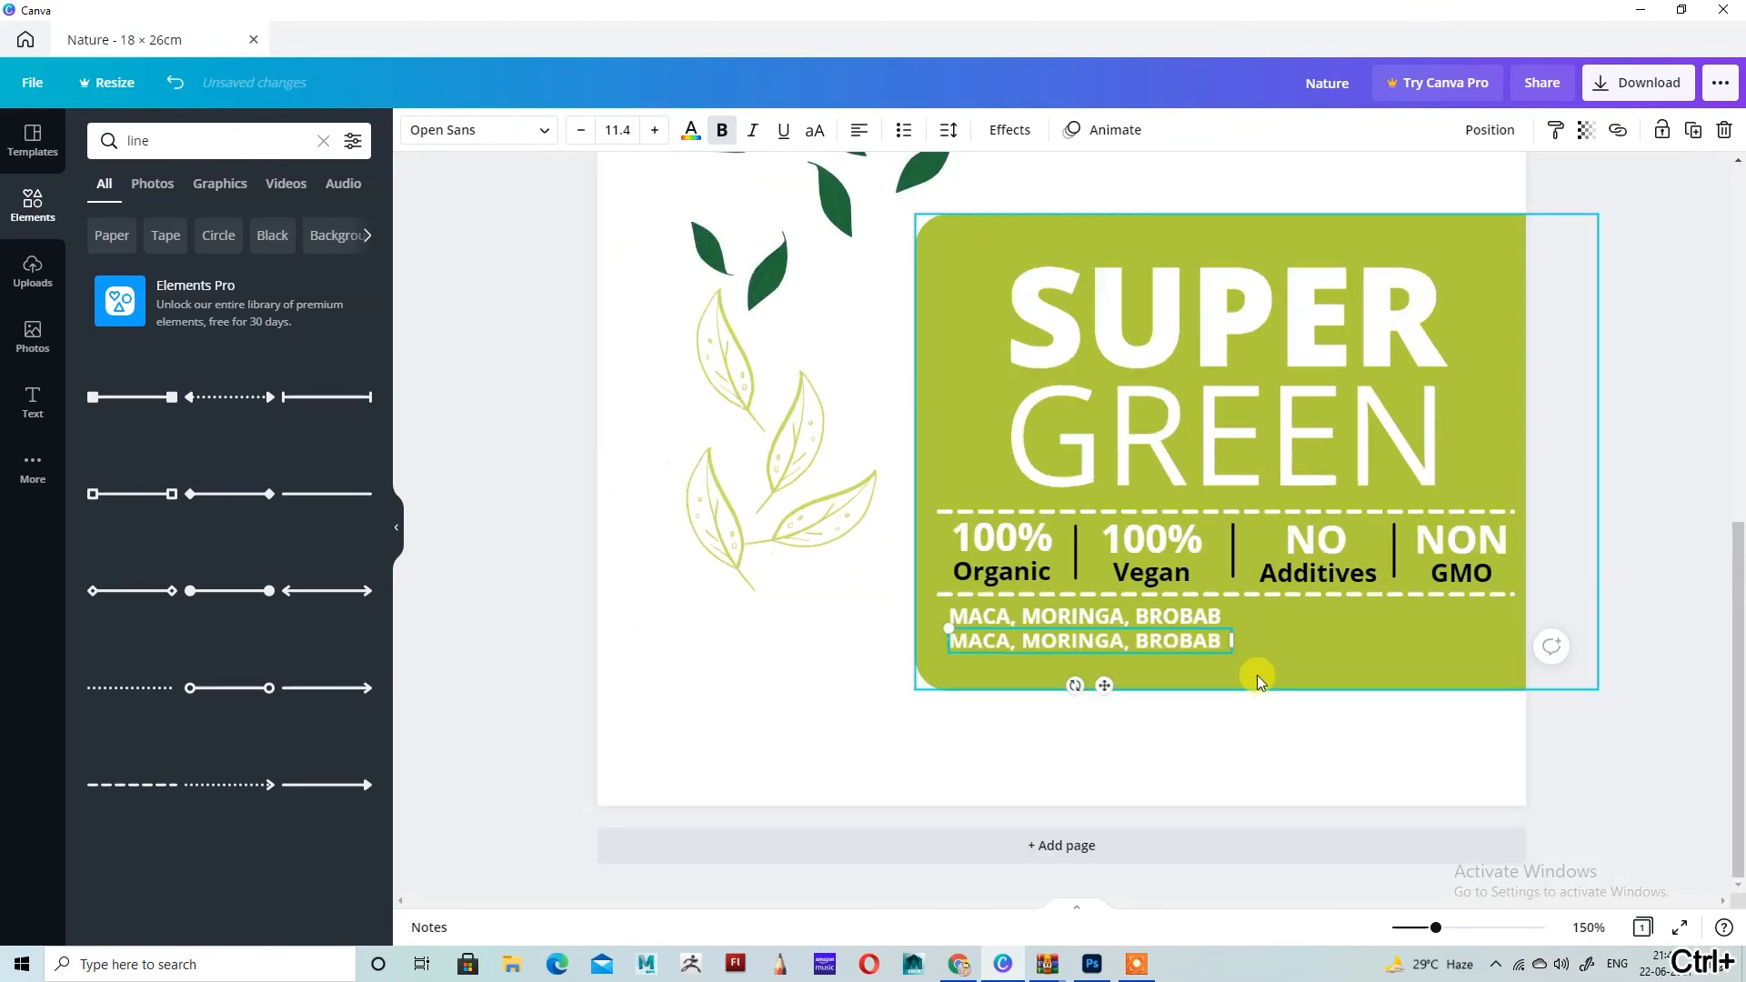
left_click(1557, 596)
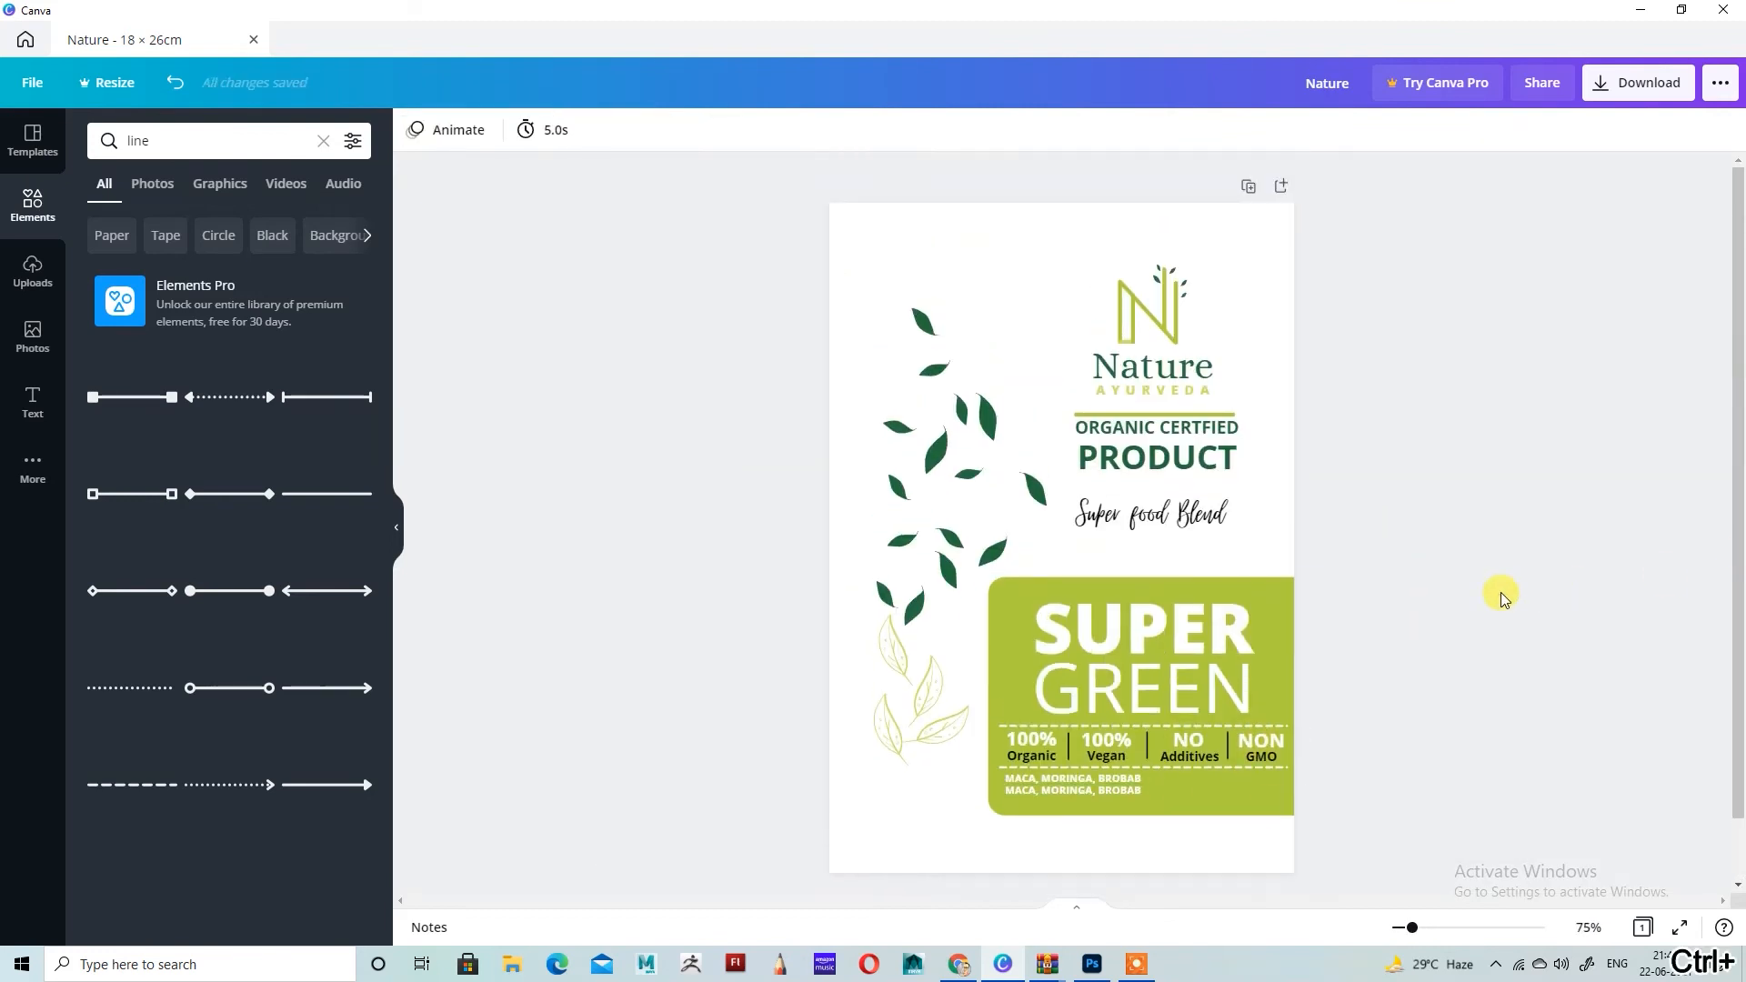
scroll(1270, 799, "up", 3, "ctrl")
scroll(1248, 798, "down", 3)
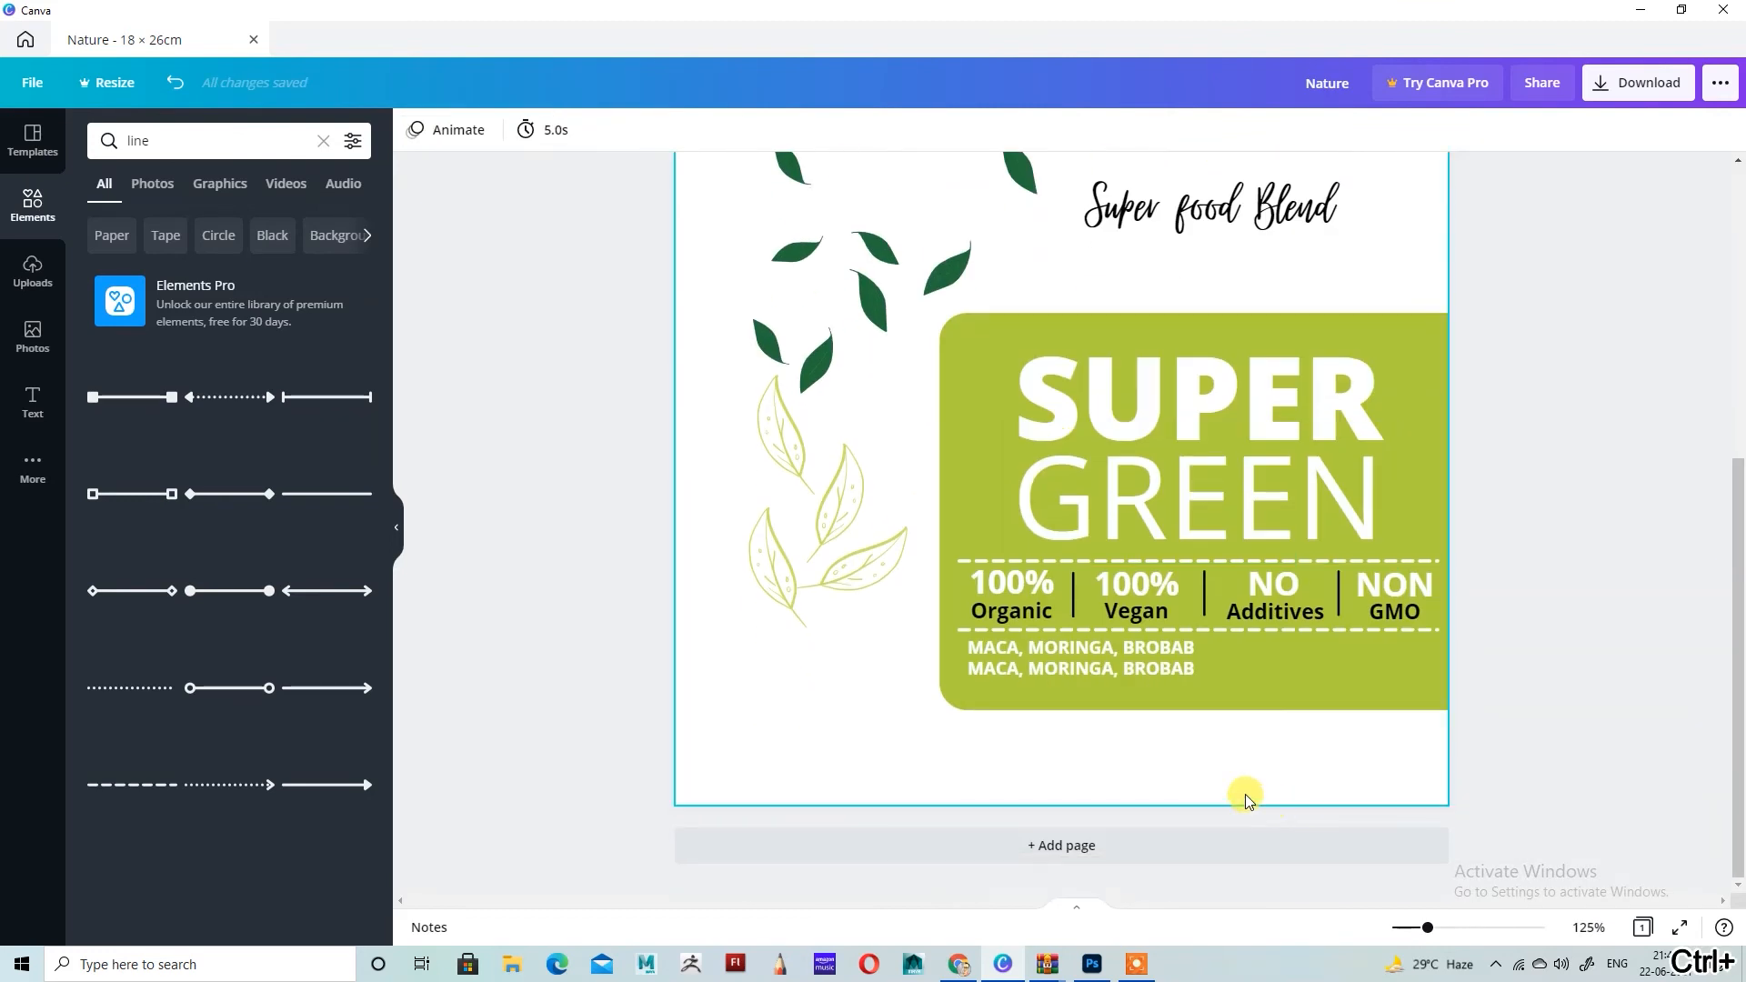
Step: Replace the text of the lower ingredient line with new wording beginning "SOIN"
double_click(1133, 667)
key("ctrl+a")
key("BackSpace")
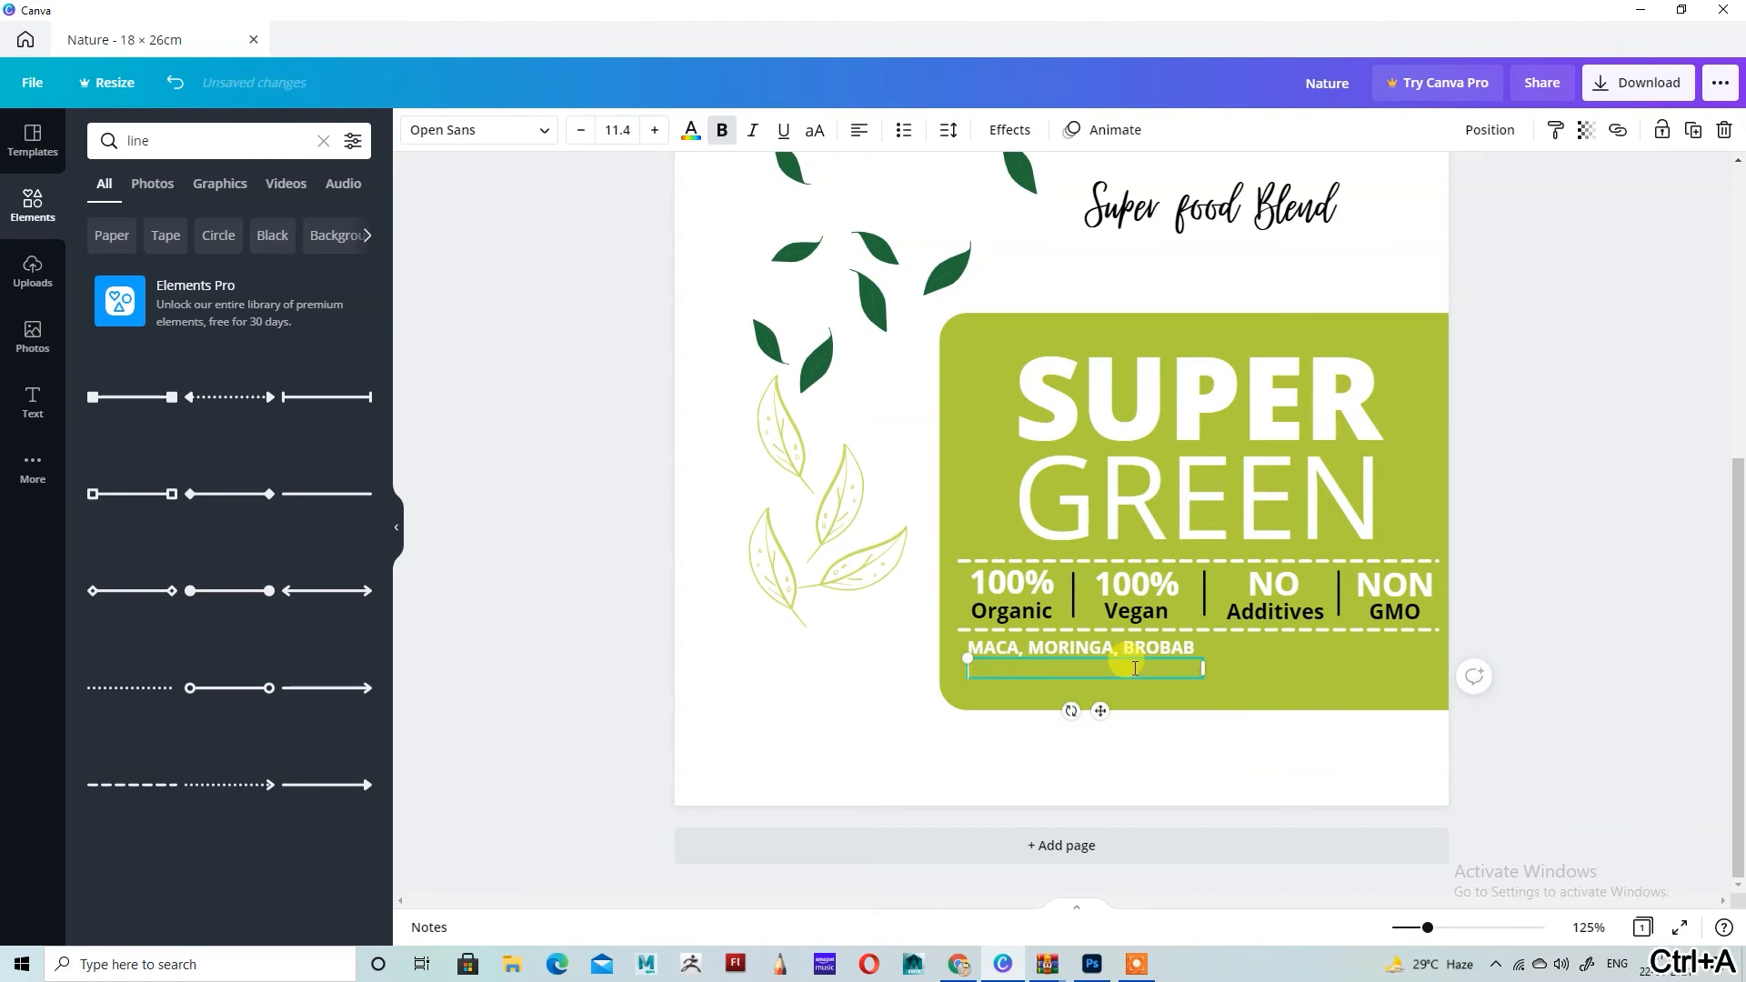
type("SOIN")
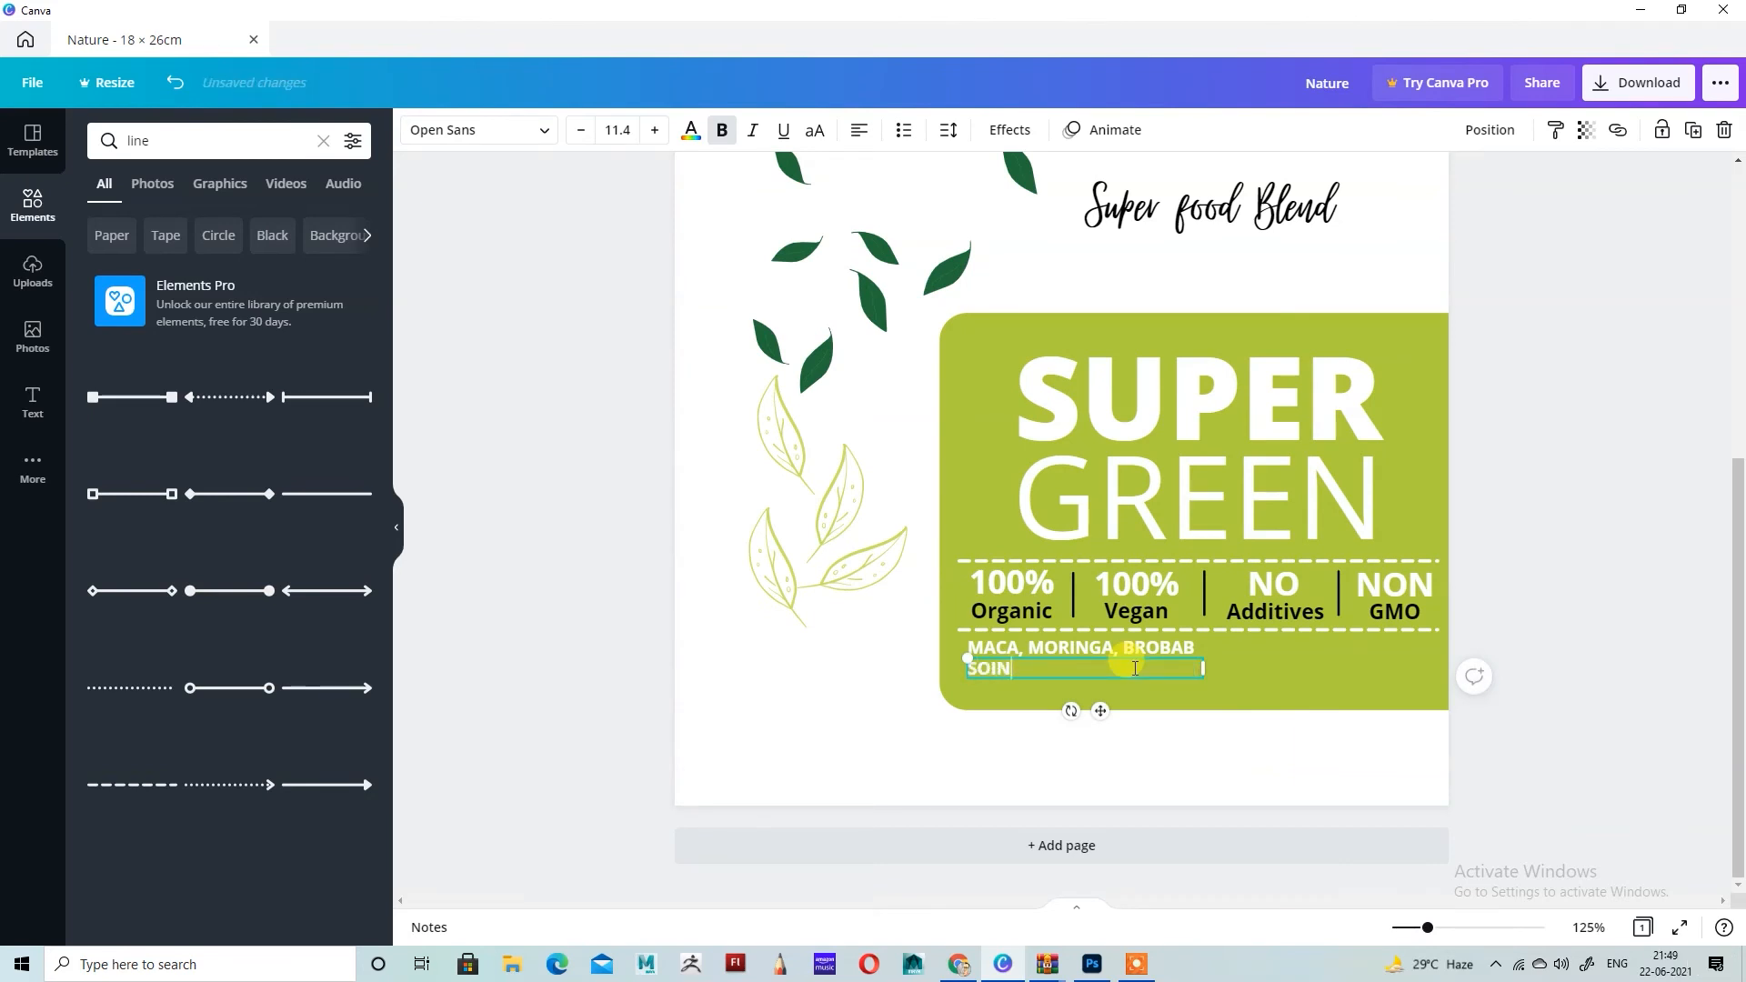
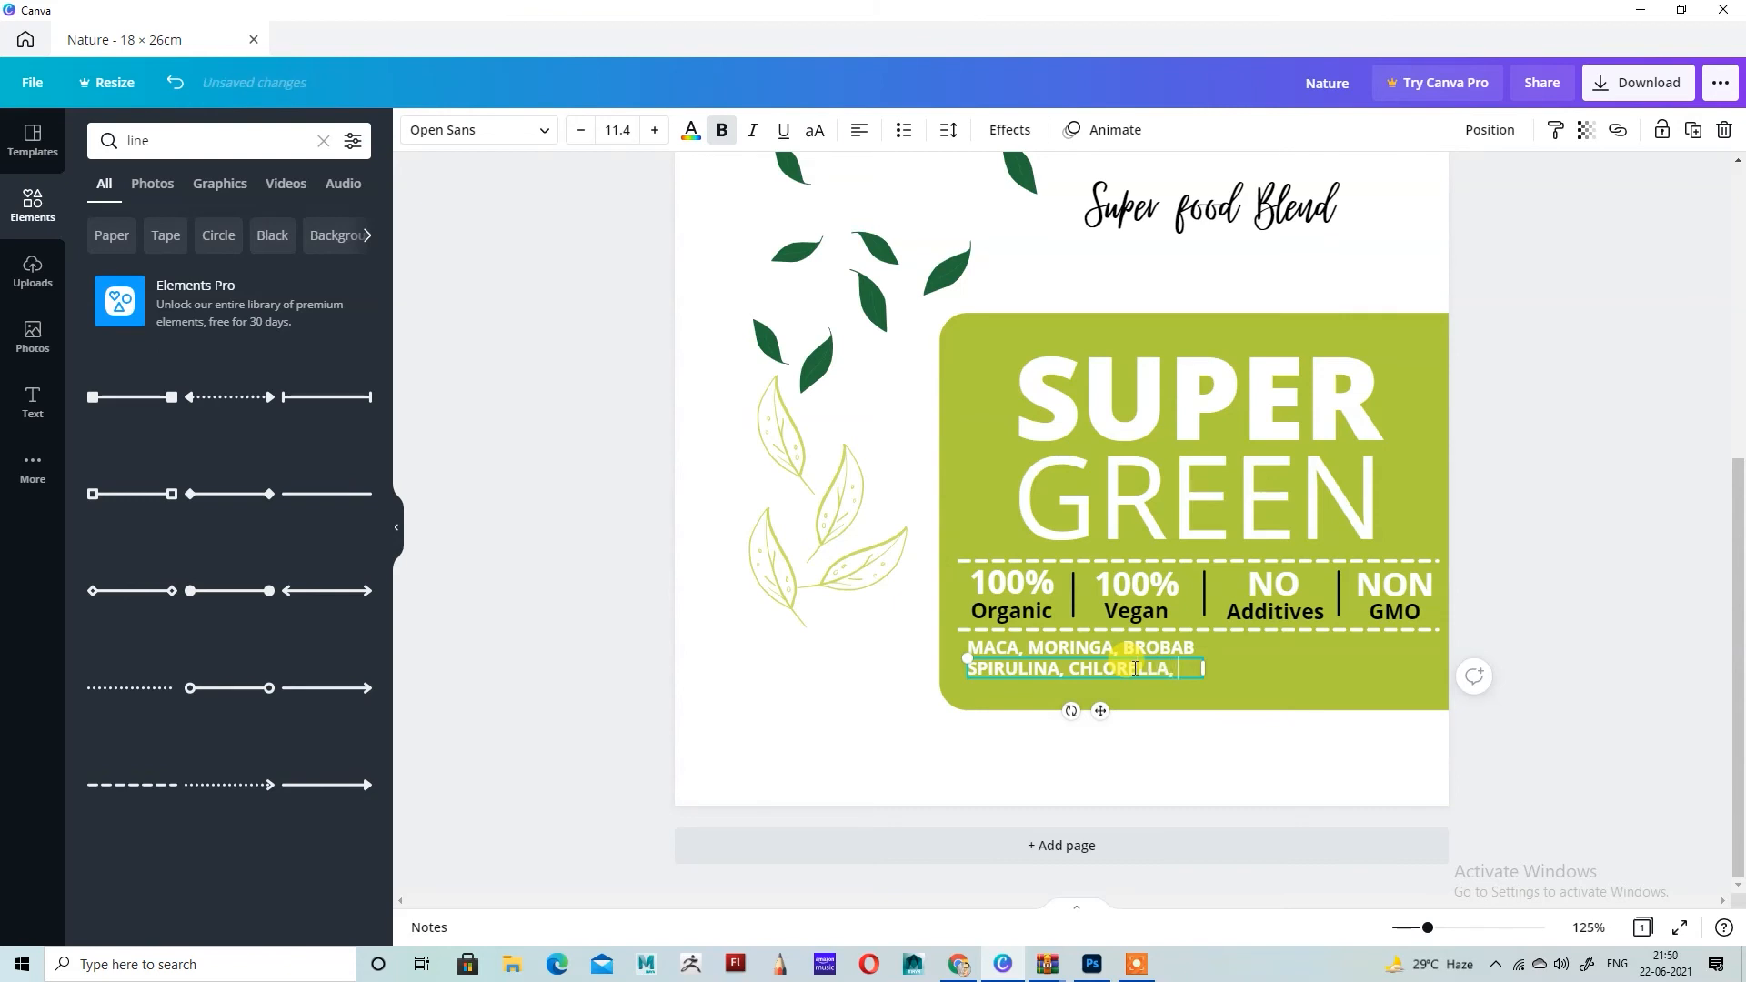
Step: Complete the lower ingredient line as "SPIRULINA, CHLORELLA, WHEATGRASS" and widen its box so it fits on one line
type("HEATGRASS")
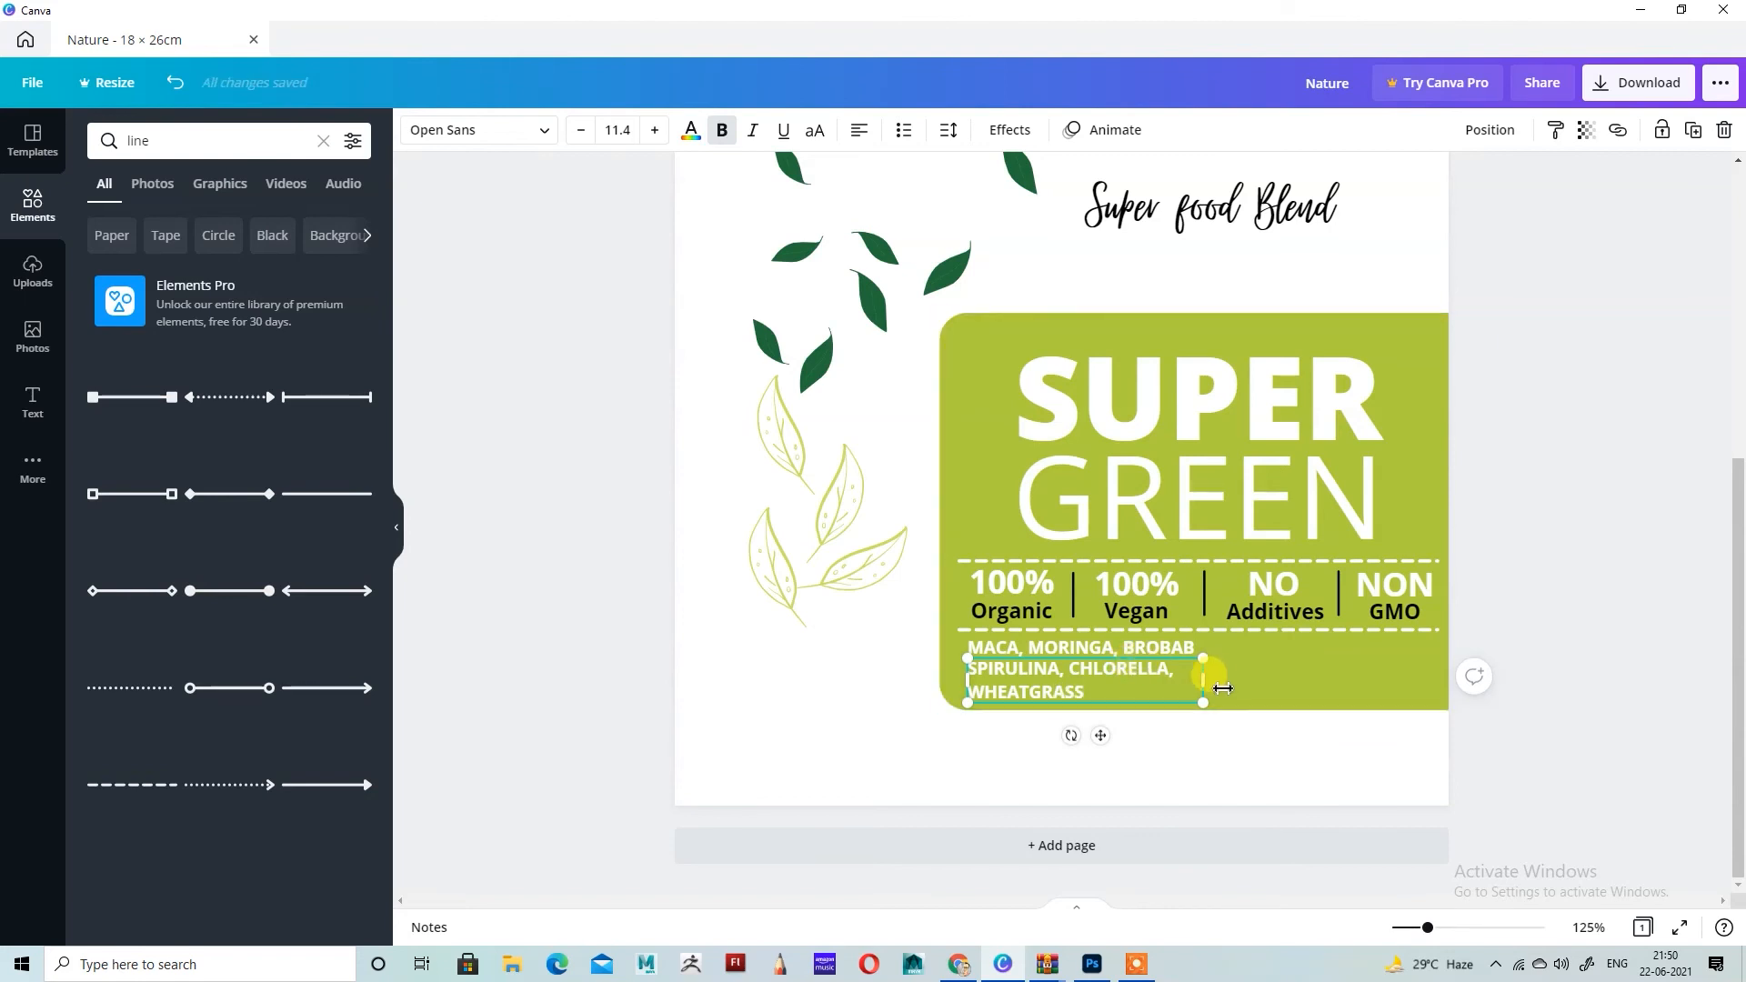
left_click_drag(1205, 685, 1301, 684)
left_click(1716, 530)
Step: Shift the logo and product text block slightly down the page, and raise "Super food Blend" to sit close beneath PRODUCT
scroll(1579, 557, "up", 5)
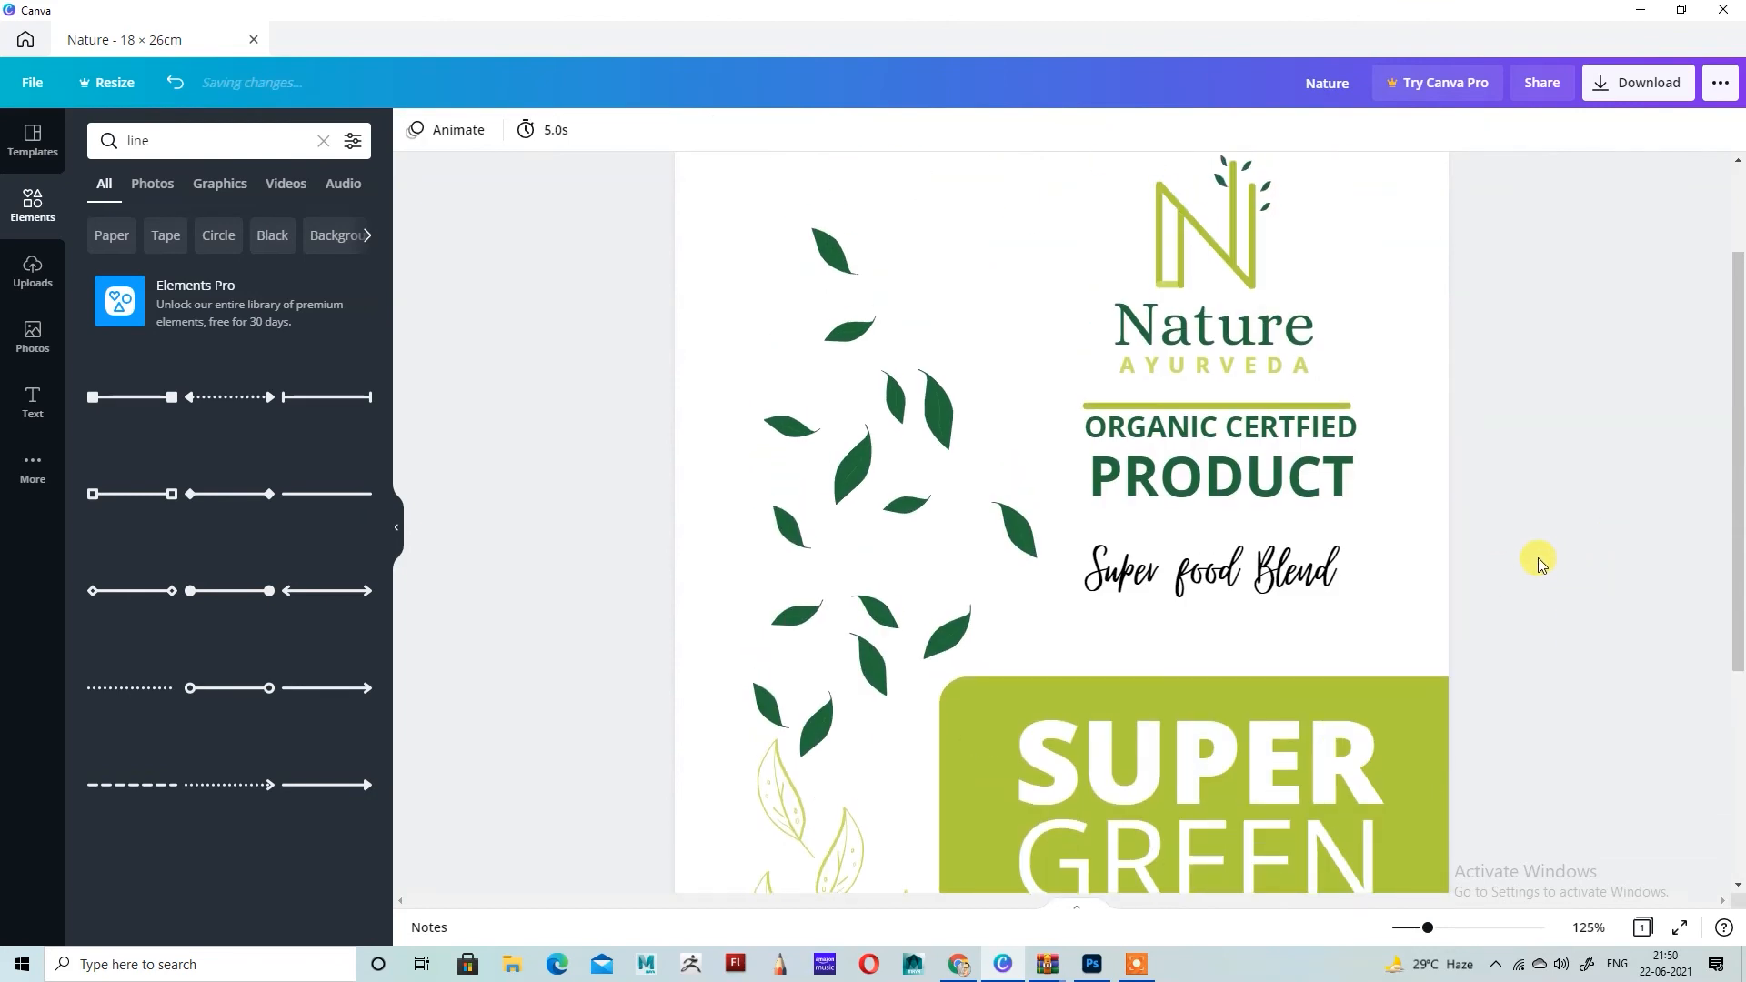
key("ctrl+minus")
key("ctrl+minus")
left_click_drag(1072, 245, 1268, 537)
left_click_drag(1256, 263, 1261, 248)
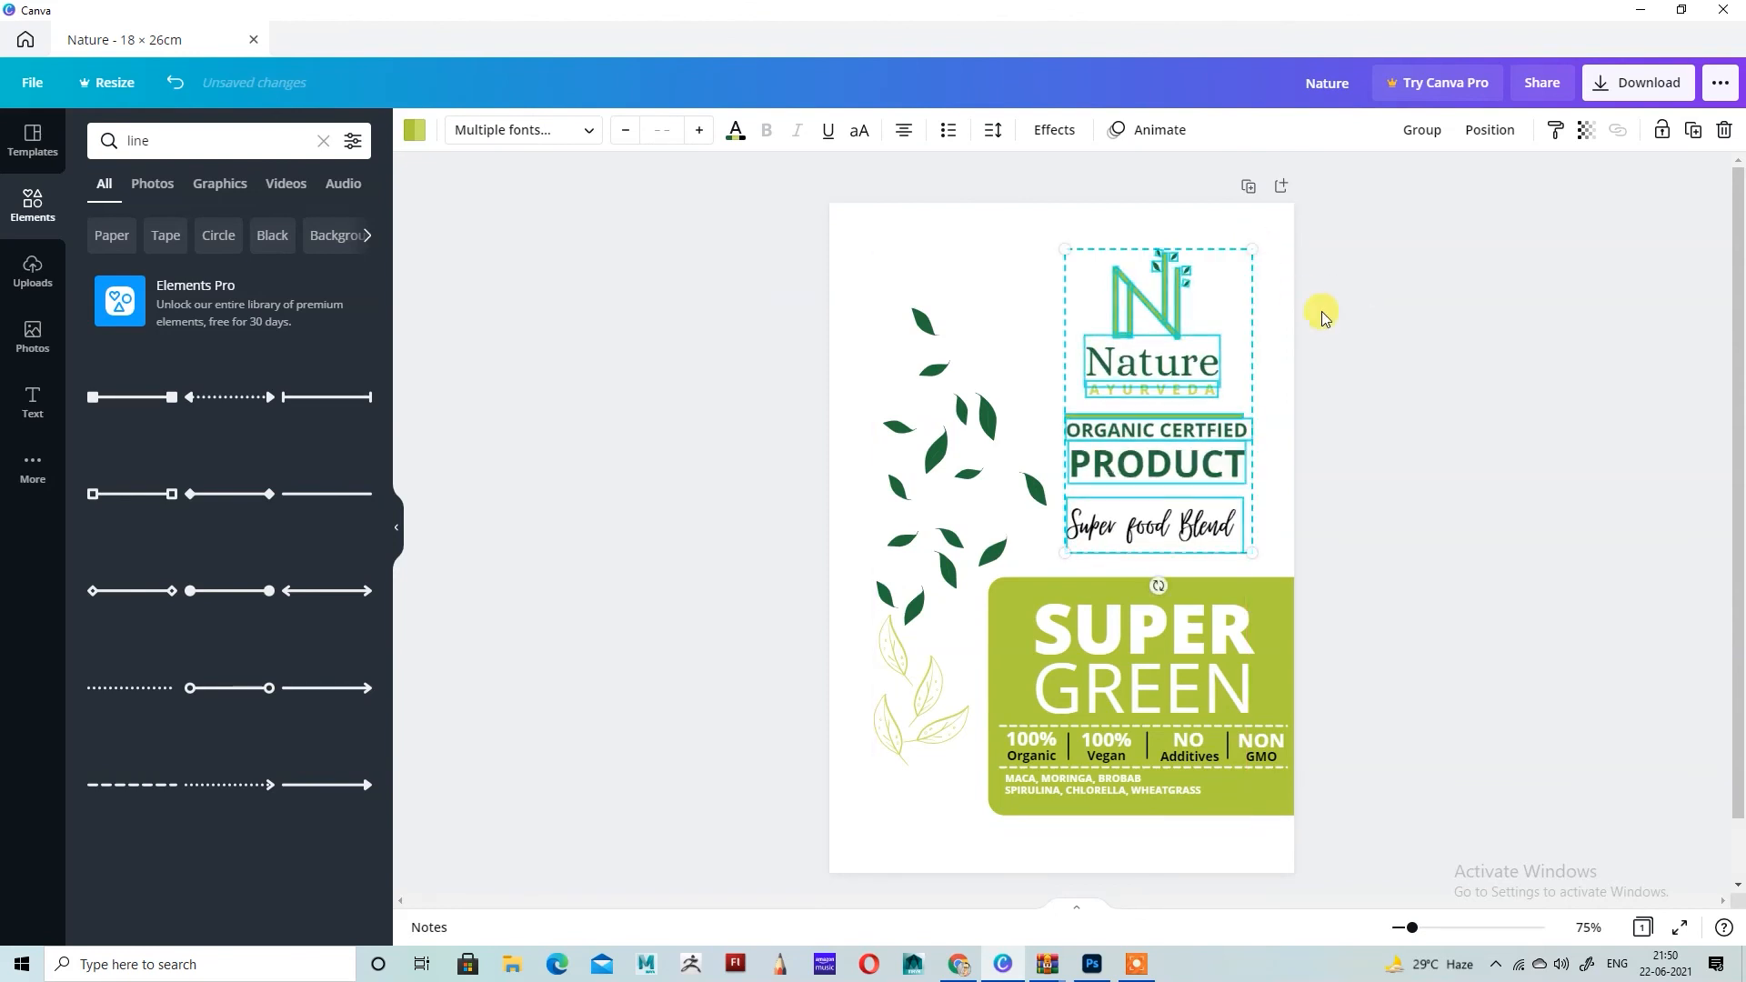
key("Down")
key("Down")
key("Down")
key("Down")
key("Down")
key("Down")
key("Down")
key("Down")
key("Down")
key("Down")
key("Down")
key("Down")
key("Down")
key("Down")
key("Down")
key("Down")
key("Down")
key("Down")
key("Down")
key("Down")
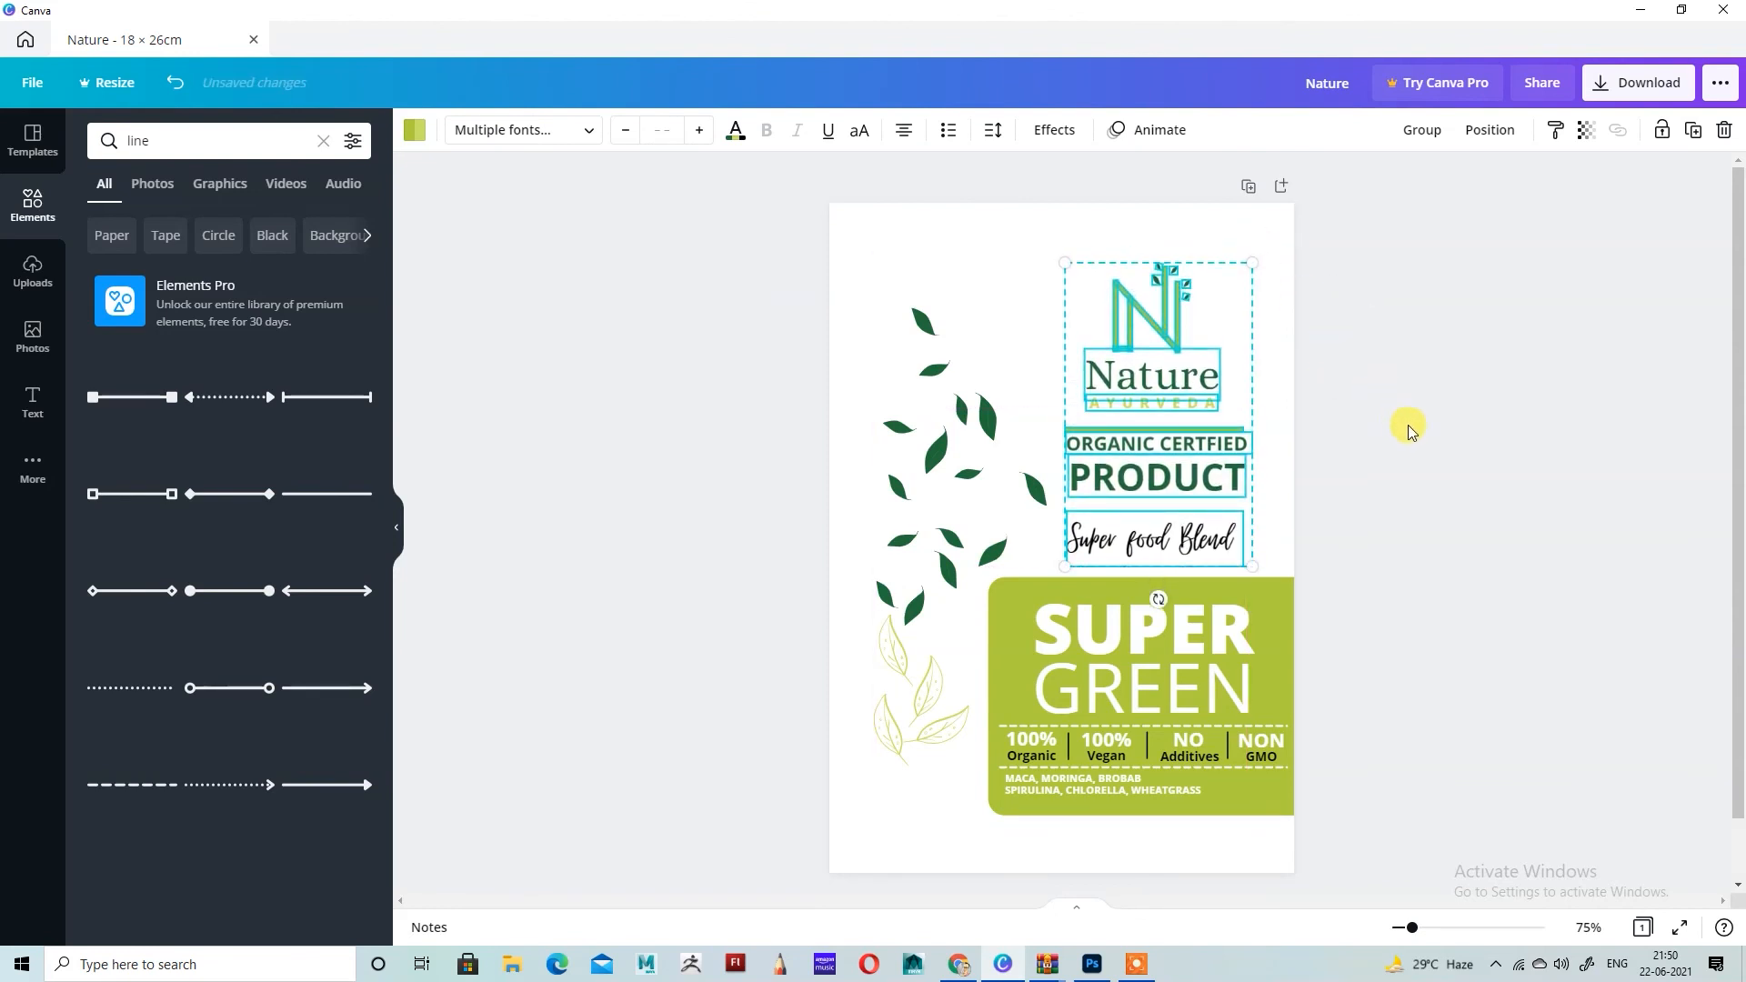
left_click(1408, 429)
left_click_drag(1139, 540, 1141, 517)
left_click(1480, 452)
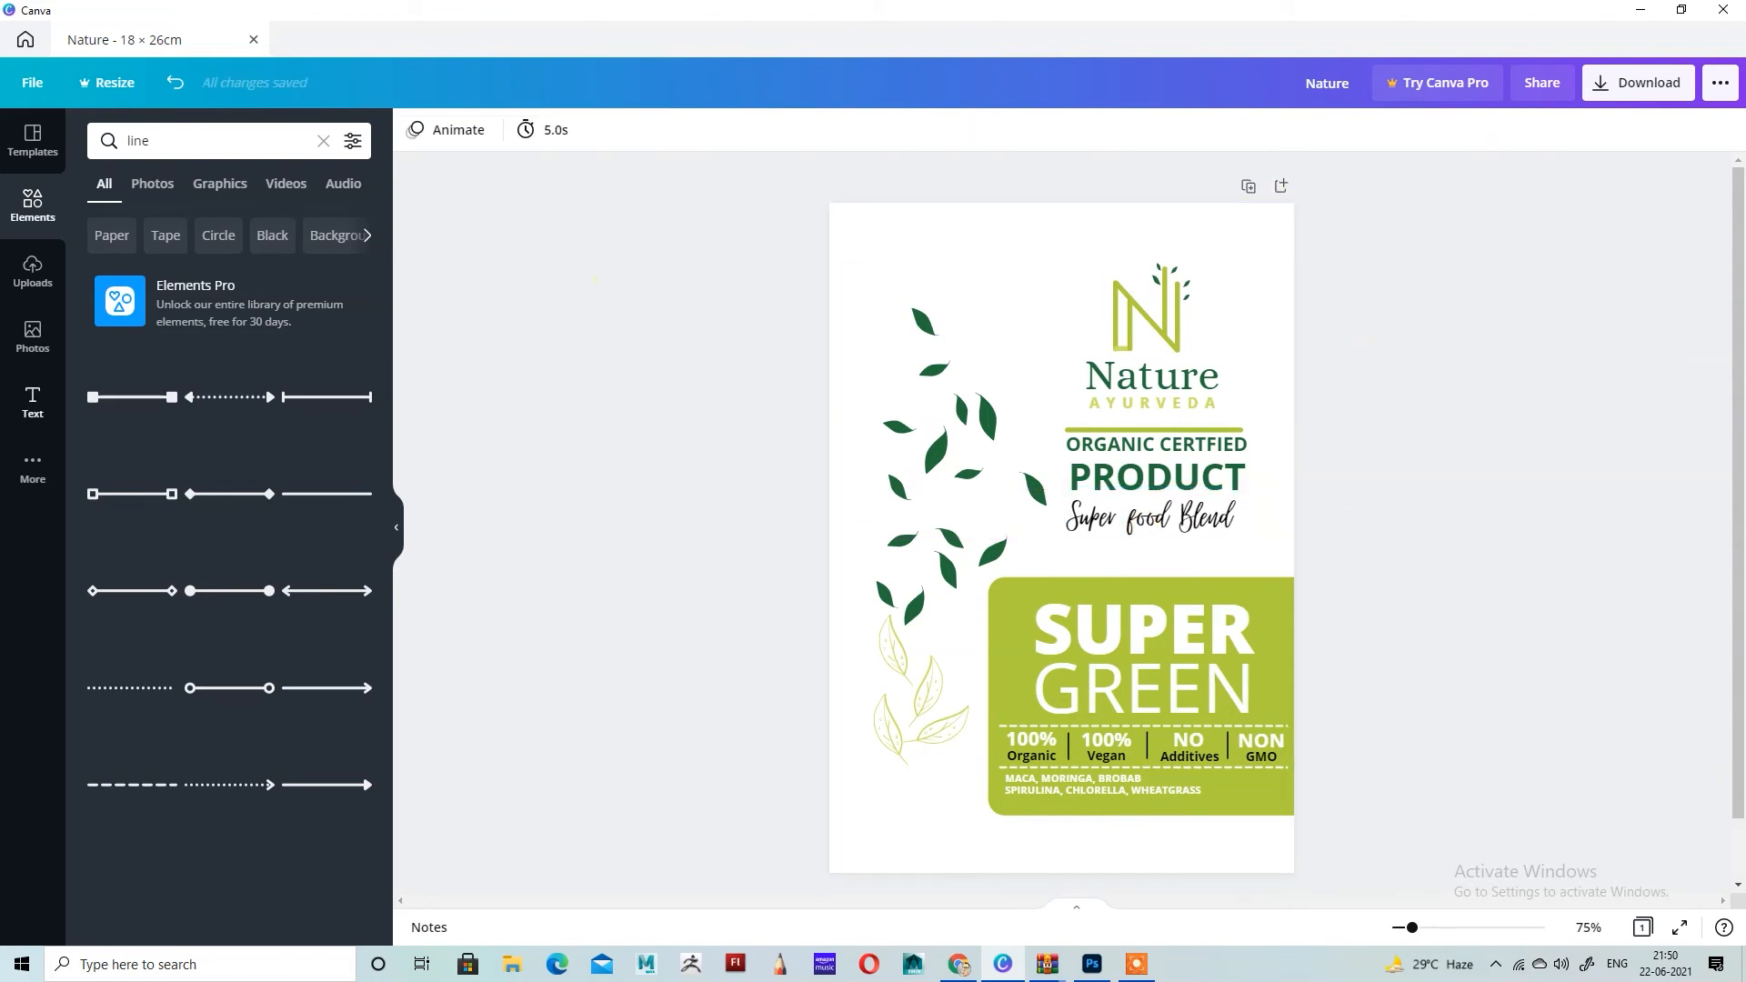
Step: Duplicate the lime panel, shrink the copy to a narrow tab and hang it from the page's upper edge above the dark leaves
left_click(1253, 617)
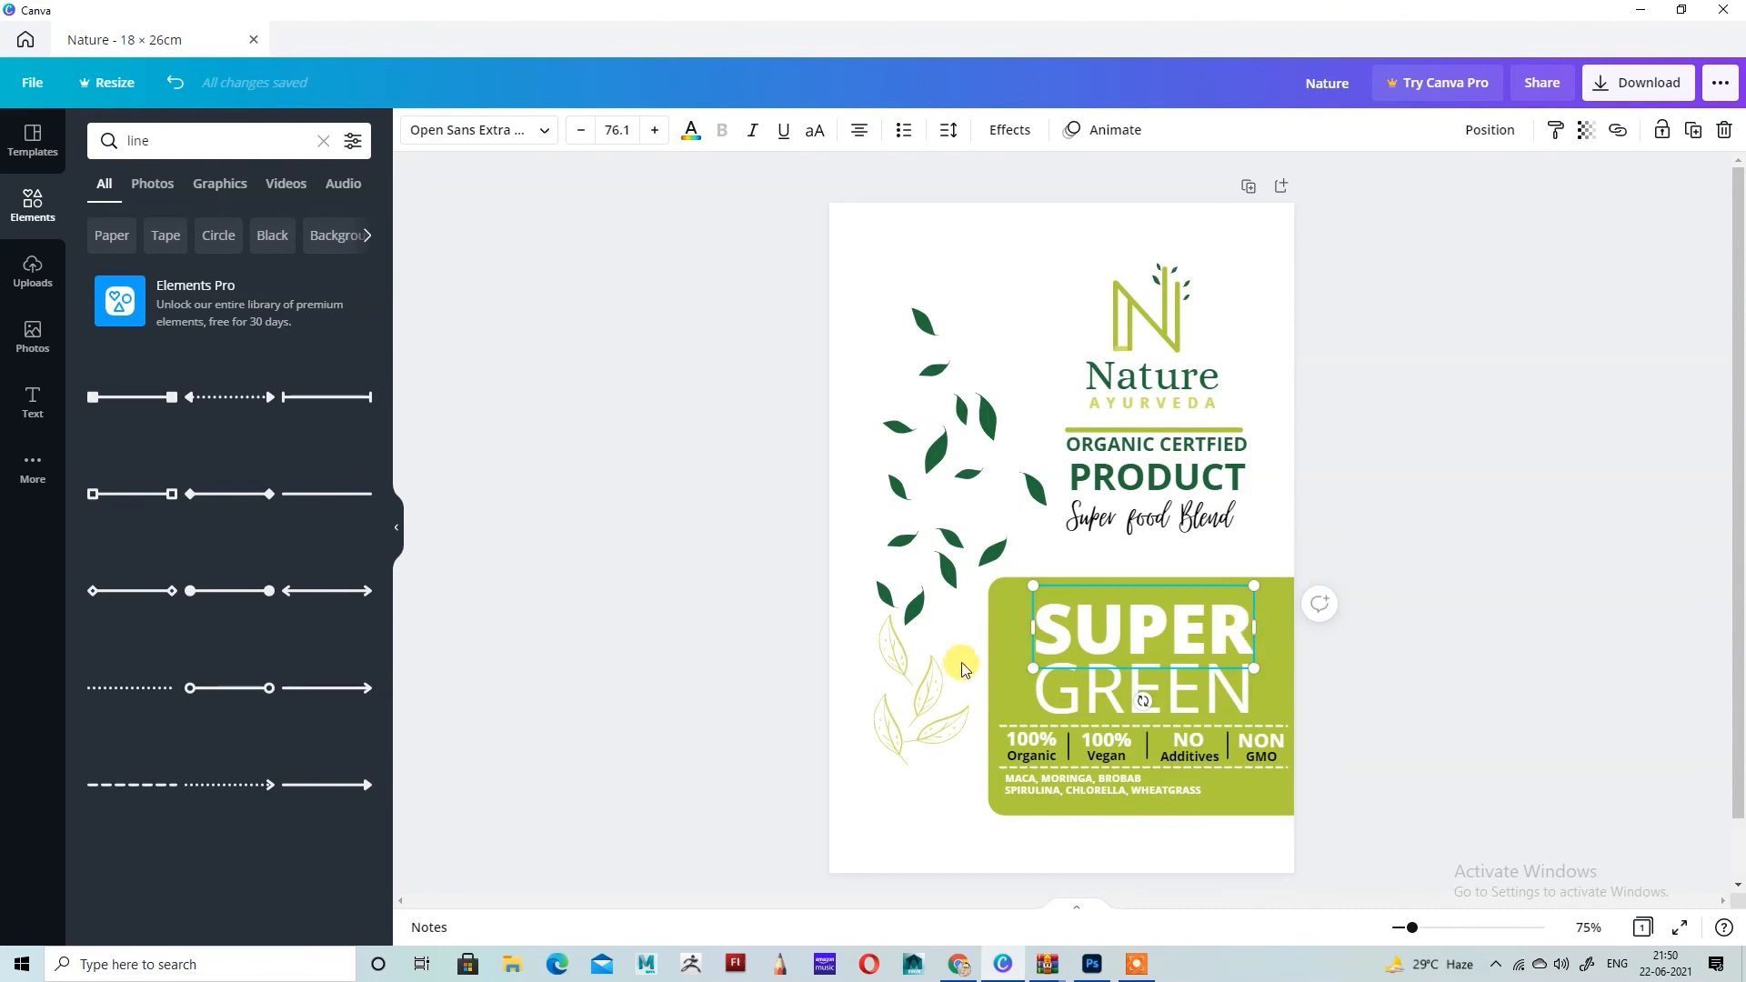
left_click(1041, 584)
left_click(1694, 129)
left_click_drag(1052, 624, 1066, 325)
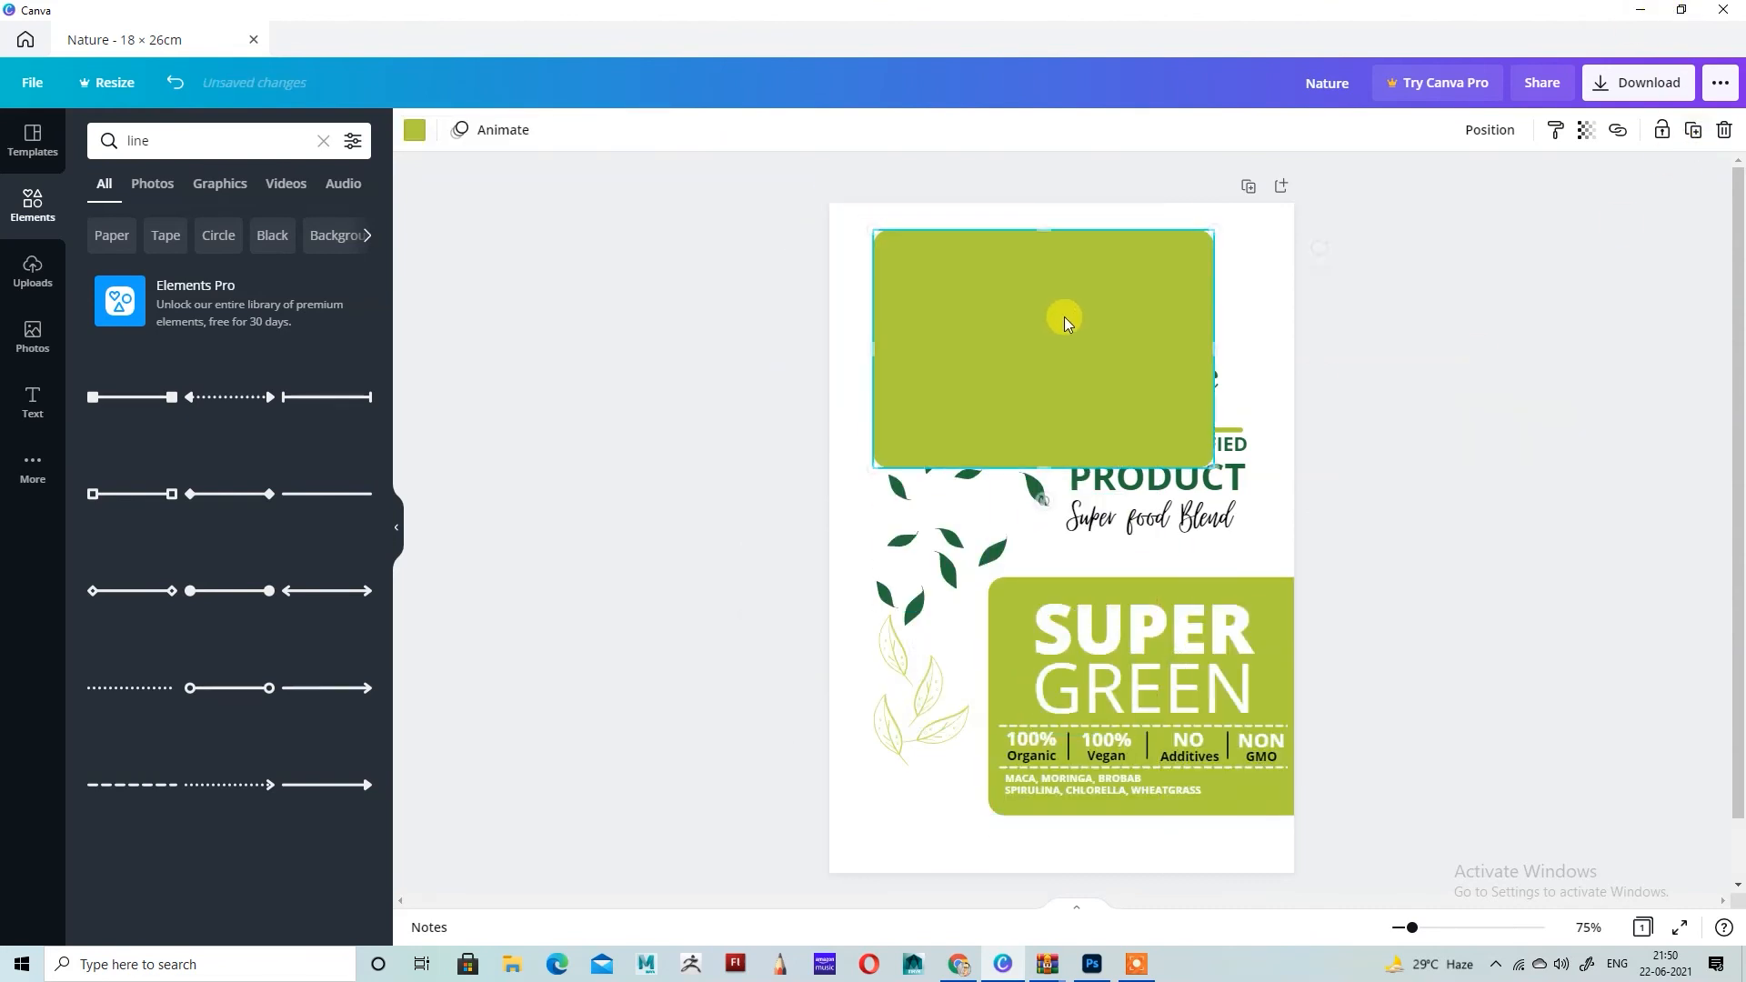
left_click_drag(1043, 499, 896, 349)
left_click_drag(1162, 349, 1058, 349)
left_click_drag(998, 509, 986, 335)
left_click_drag(1057, 259, 921, 223)
Step: Move the uppermost dark leaf down to clear space and lower the lime tab to just above the leaves
left_click(923, 323)
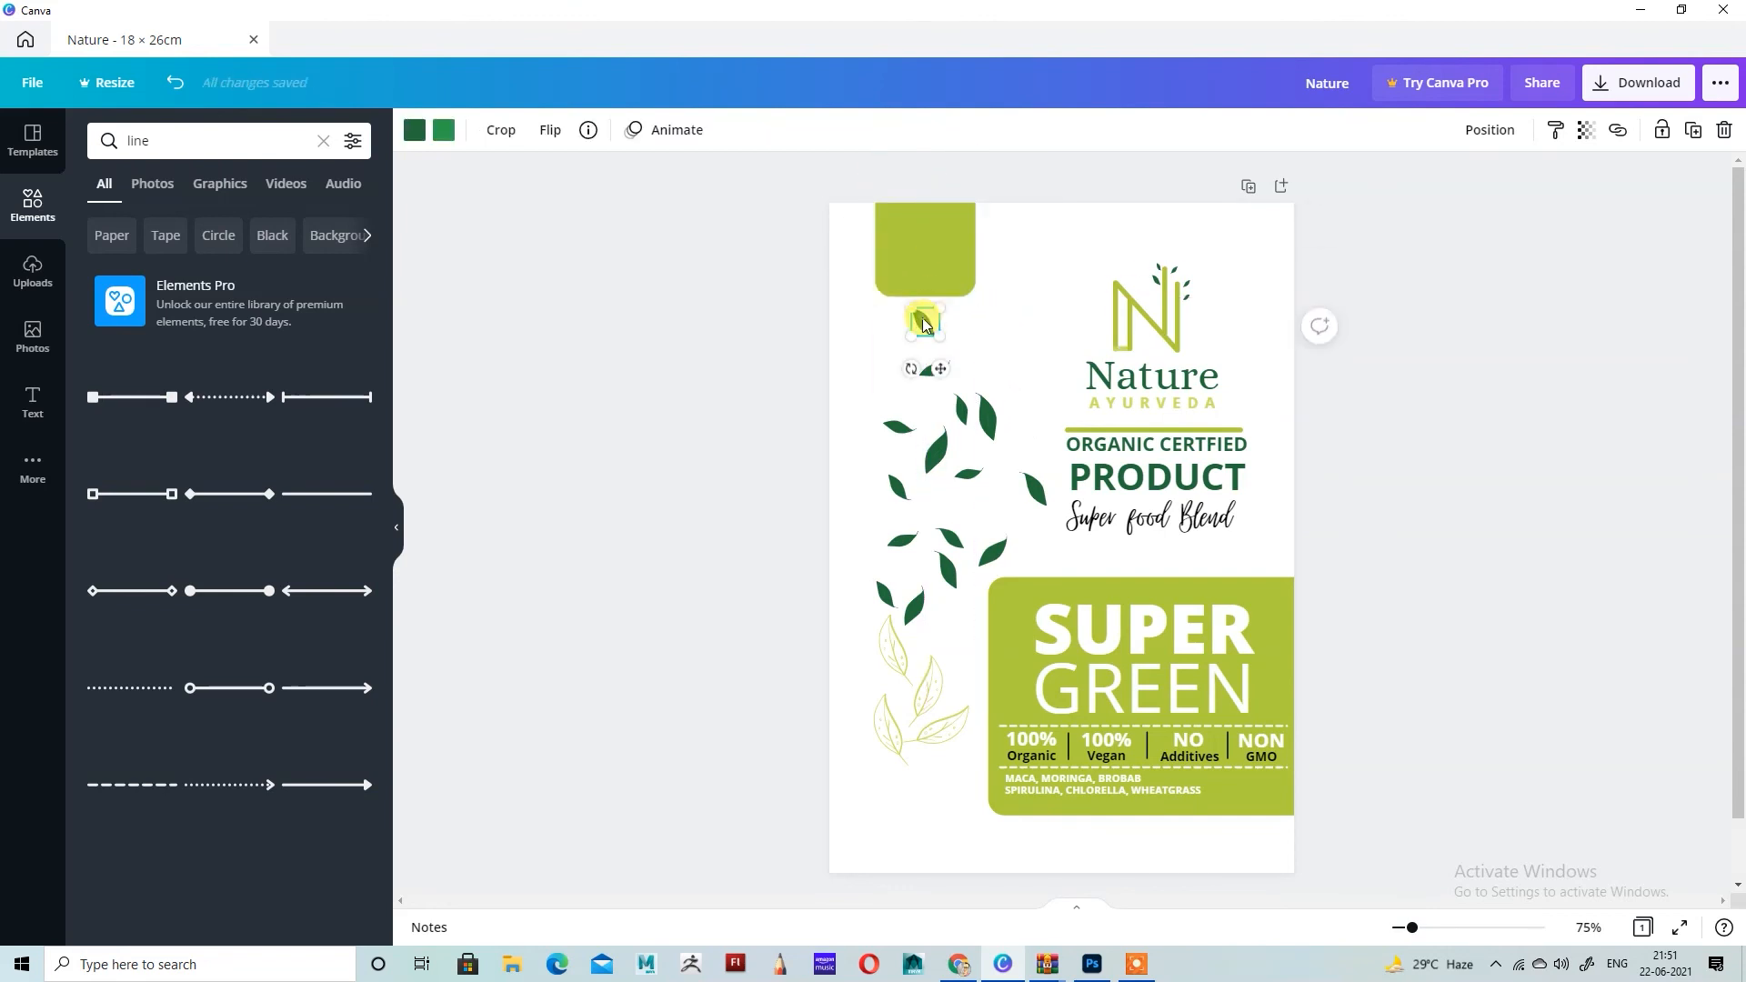
left_click_drag(924, 323, 934, 361)
left_click_drag(937, 238, 946, 262)
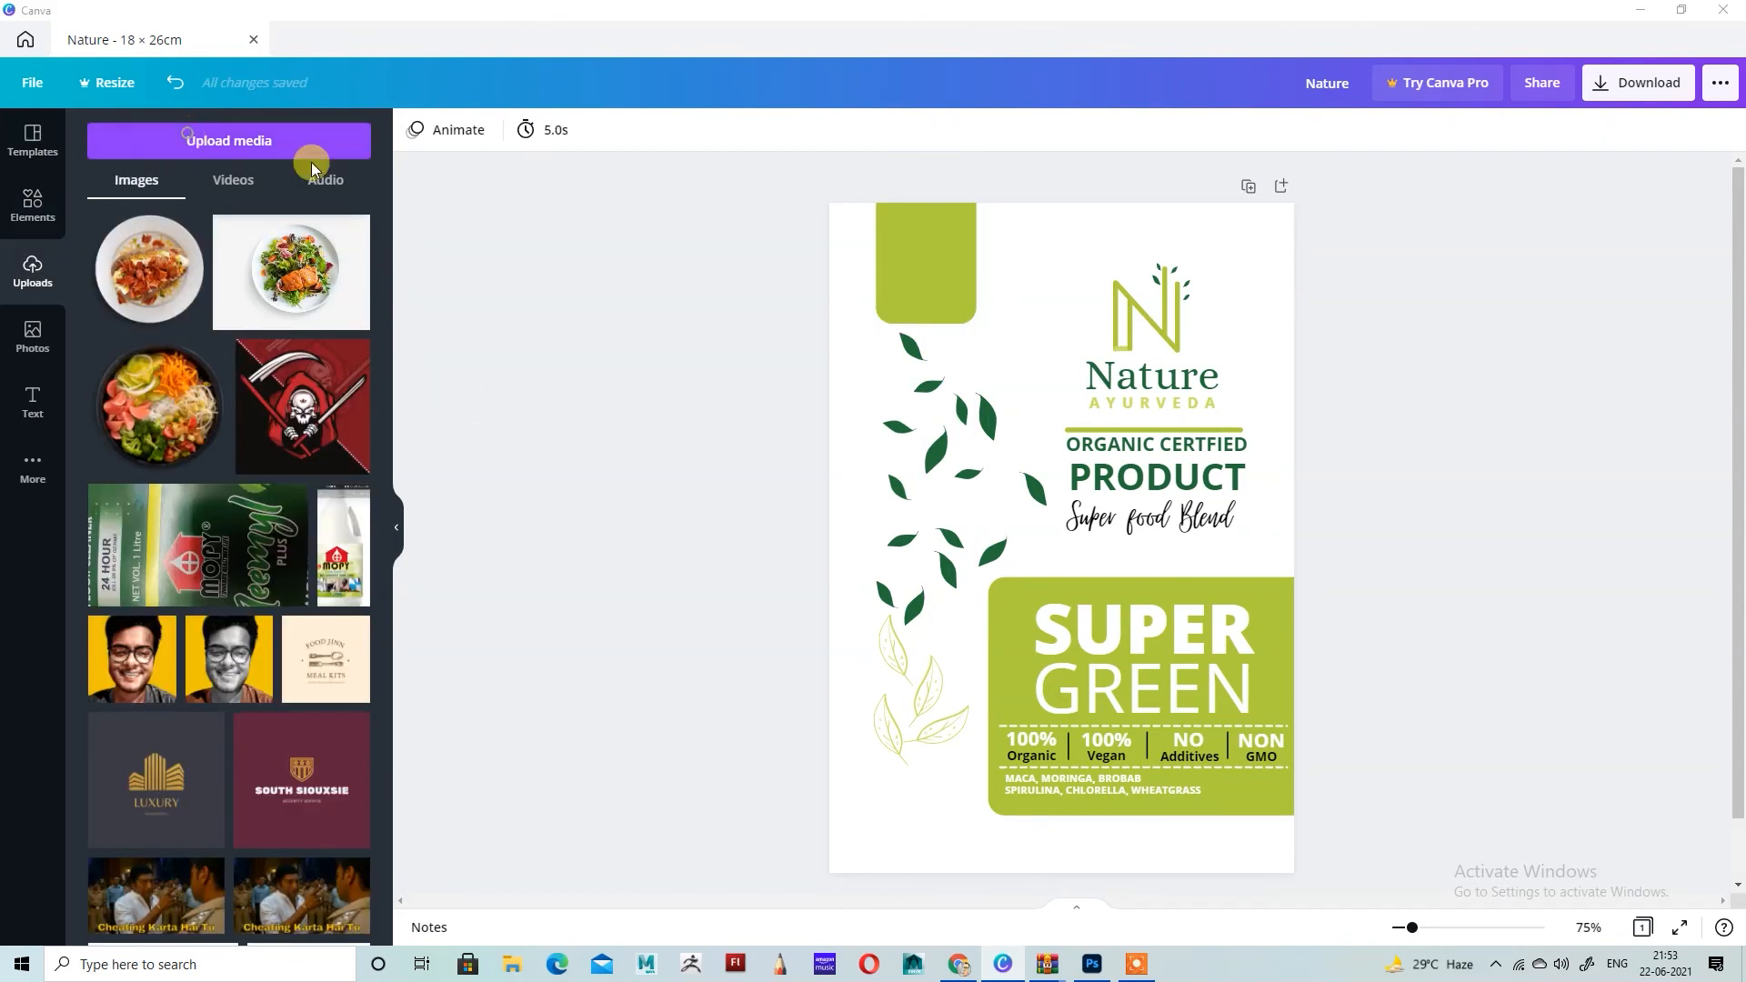
Step: Upload the USDA ORGANIC badge image from the Downloads folder
left_click(306, 150)
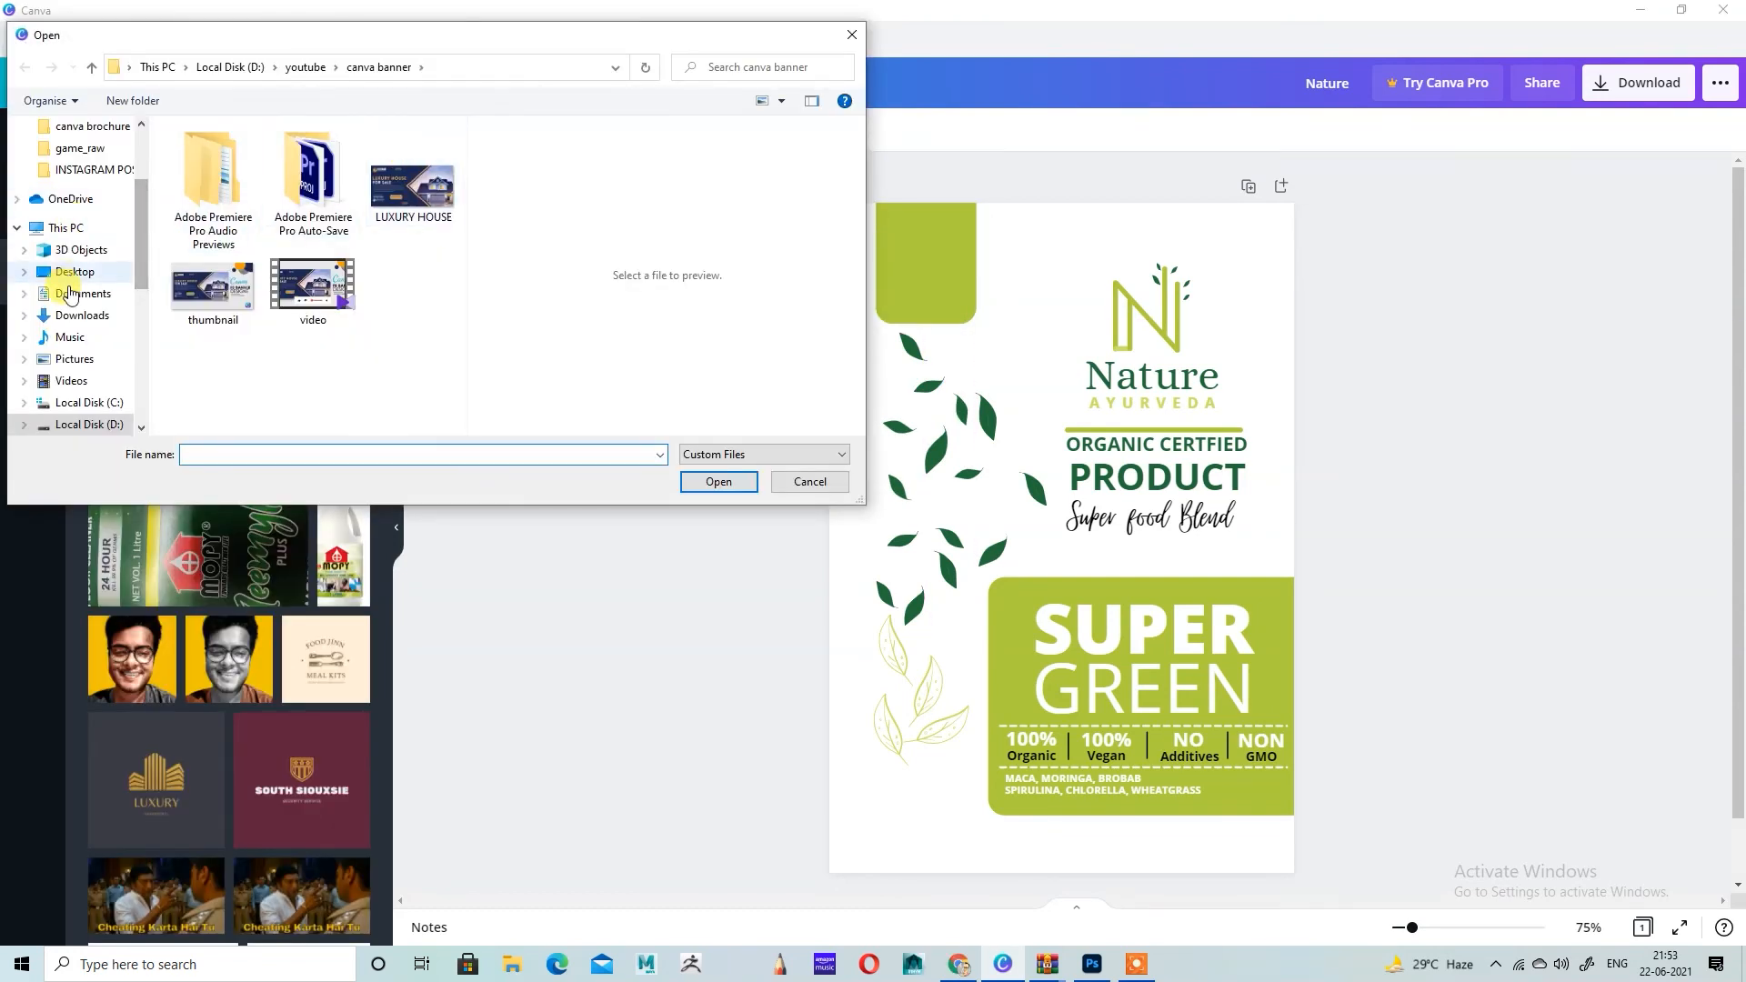
left_click(73, 314)
left_click(203, 190)
left_click(719, 482)
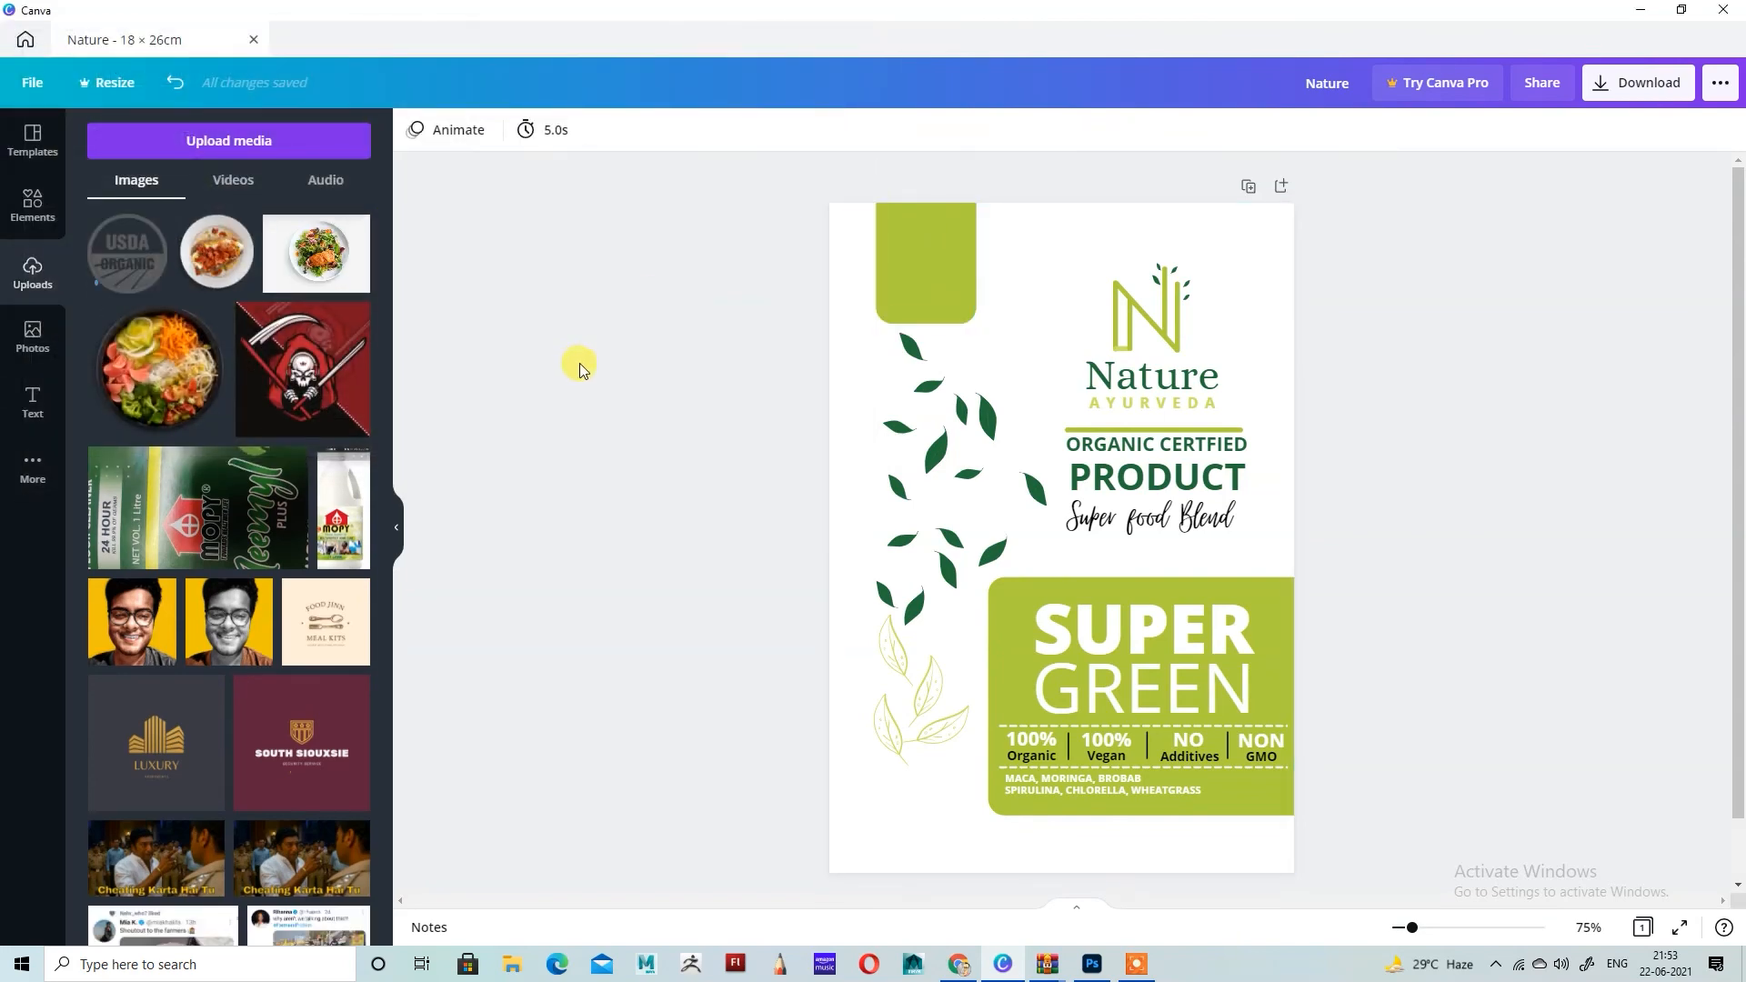
Step: Add the USDA ORGANIC badge to the page, shrink it and fit it inside the lime tab
left_click(128, 254)
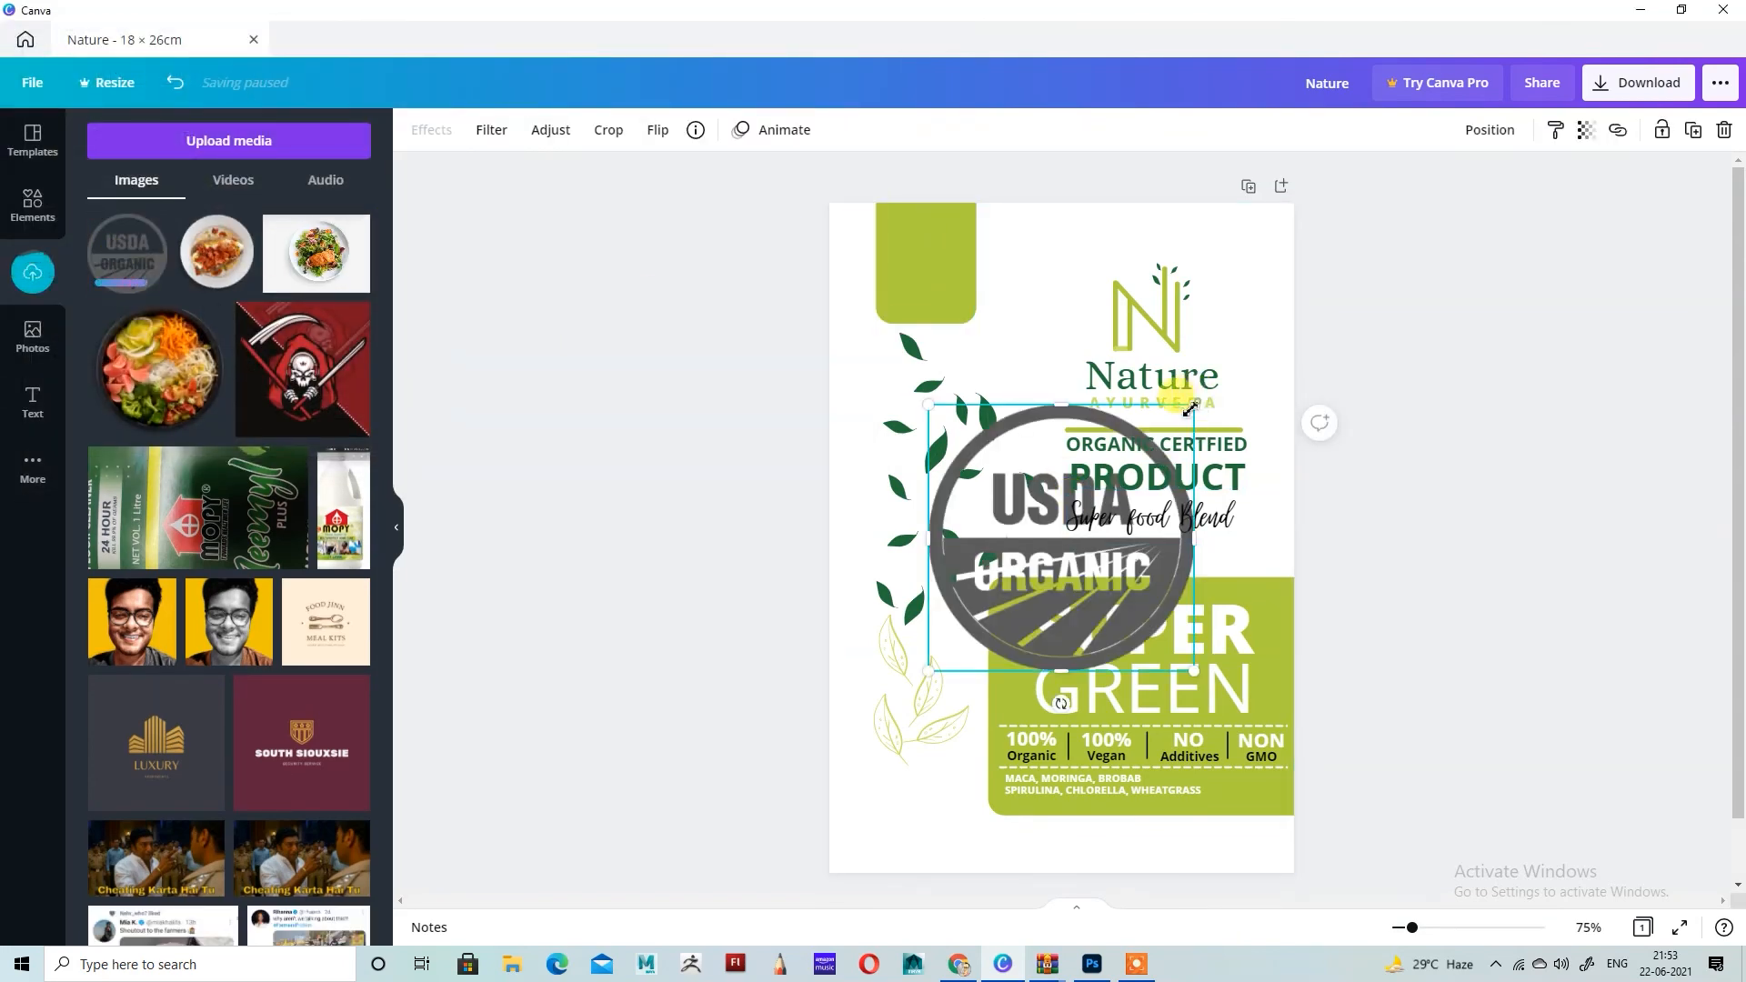
left_click_drag(1191, 409, 1133, 478)
left_click_drag(1056, 571, 912, 303)
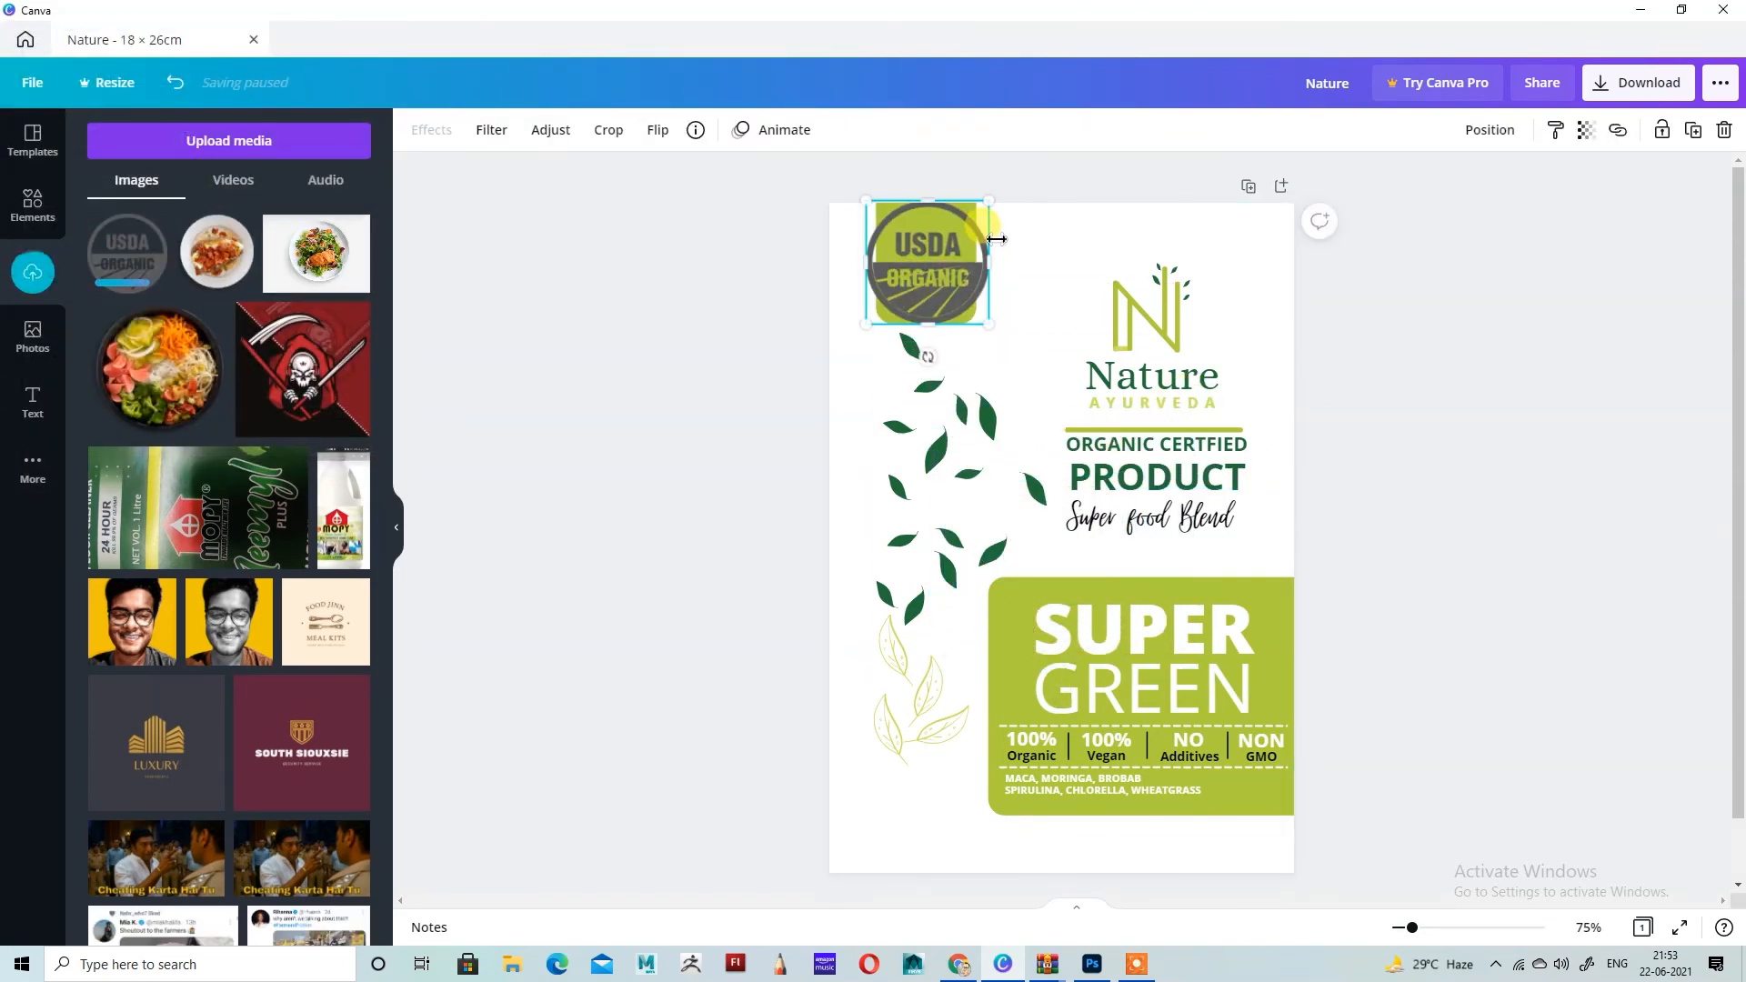
left_click_drag(989, 201, 938, 289)
Step: Adjust the USDA badge image to saturation 100, tint 70, blur 0 and X-Process 100
left_click(489, 130)
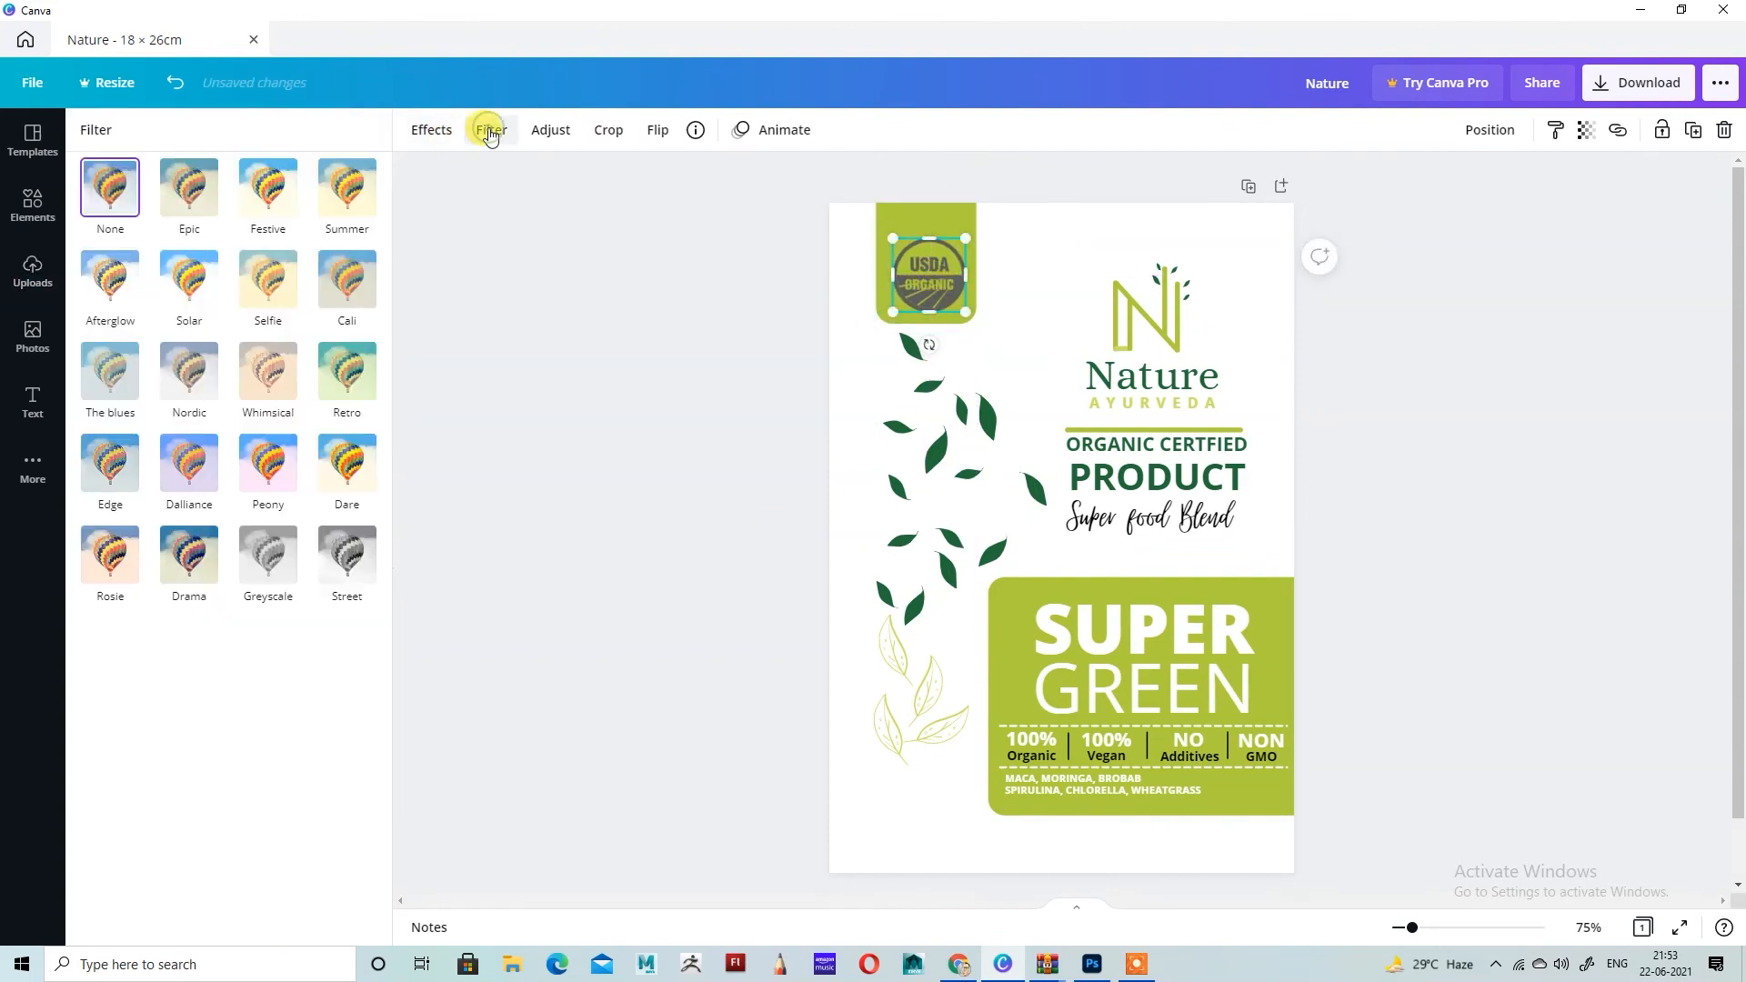
left_click(431, 129)
left_click(549, 131)
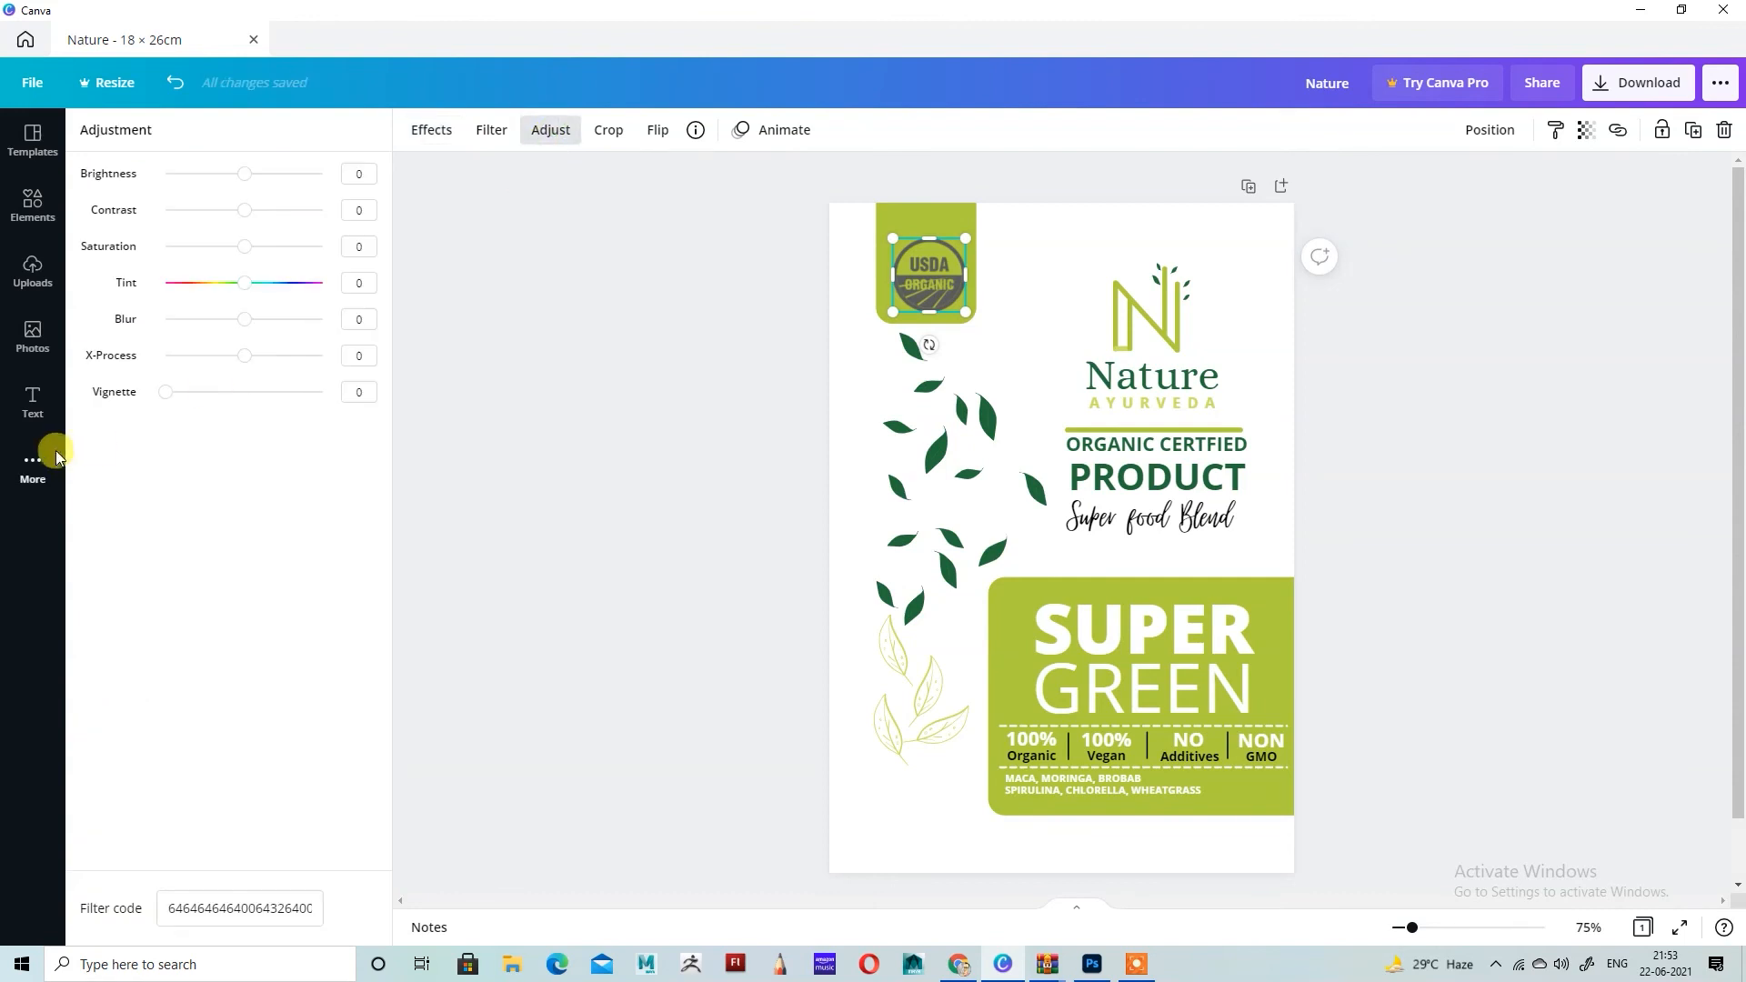
left_click_drag(245, 255, 397, 261)
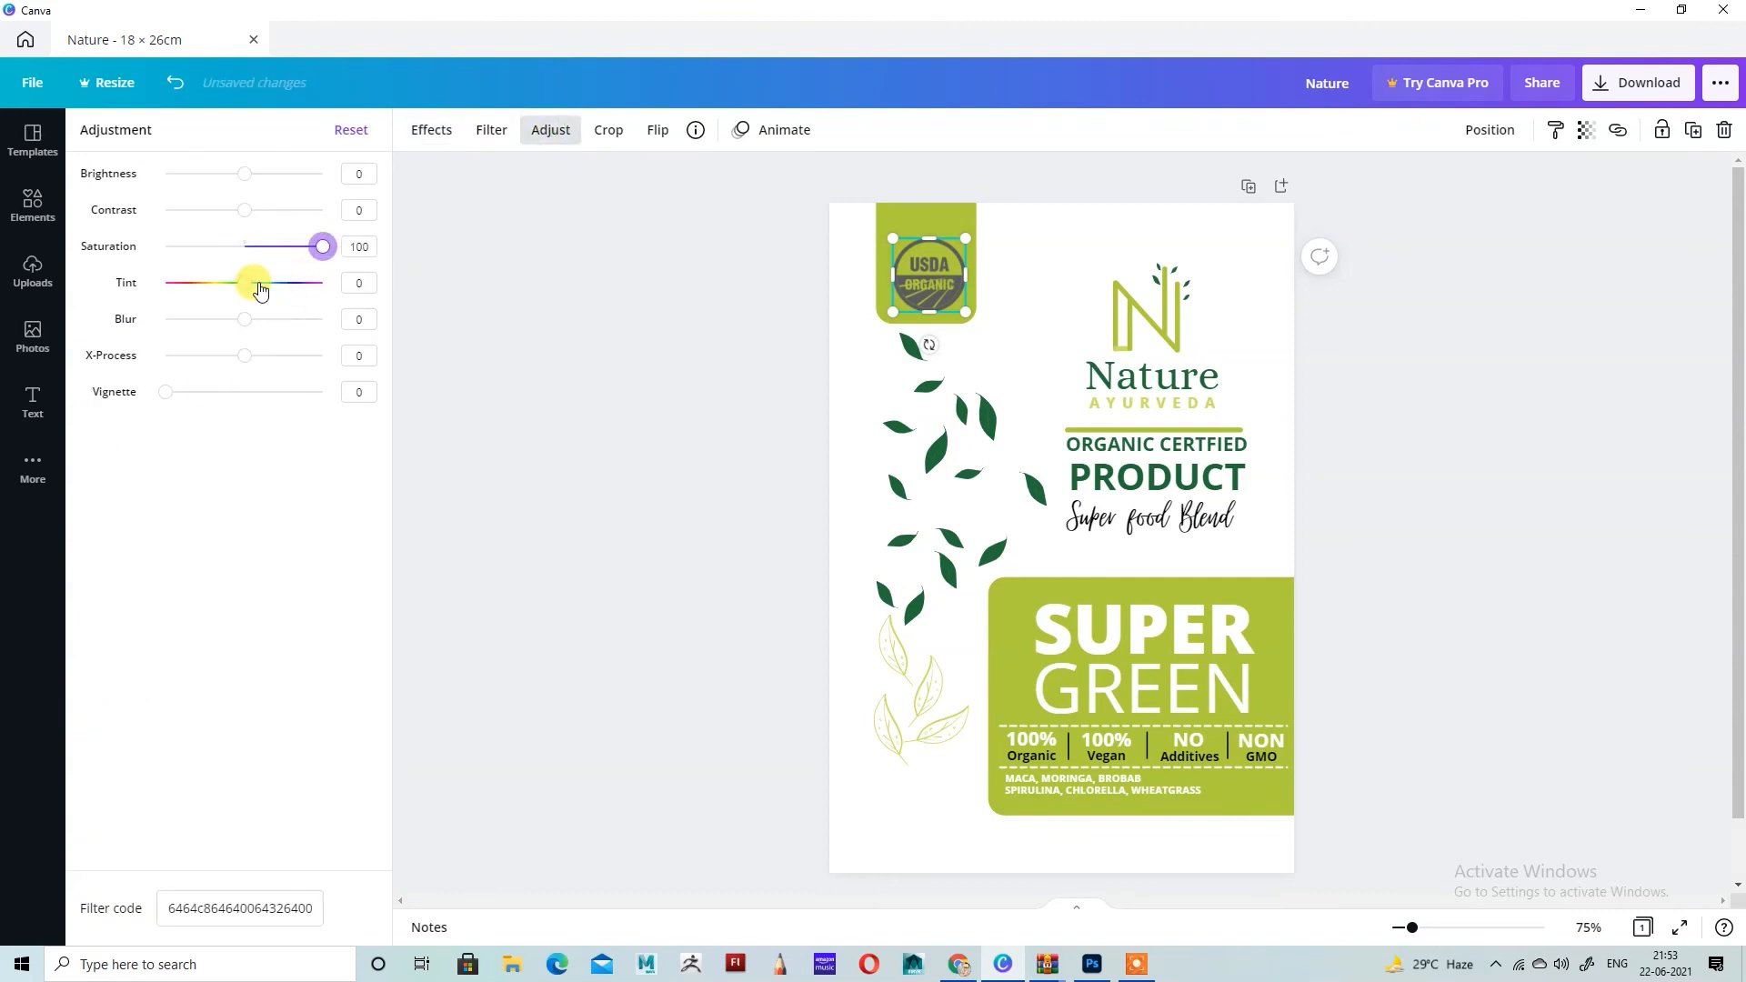
left_click_drag(254, 282, 251, 325)
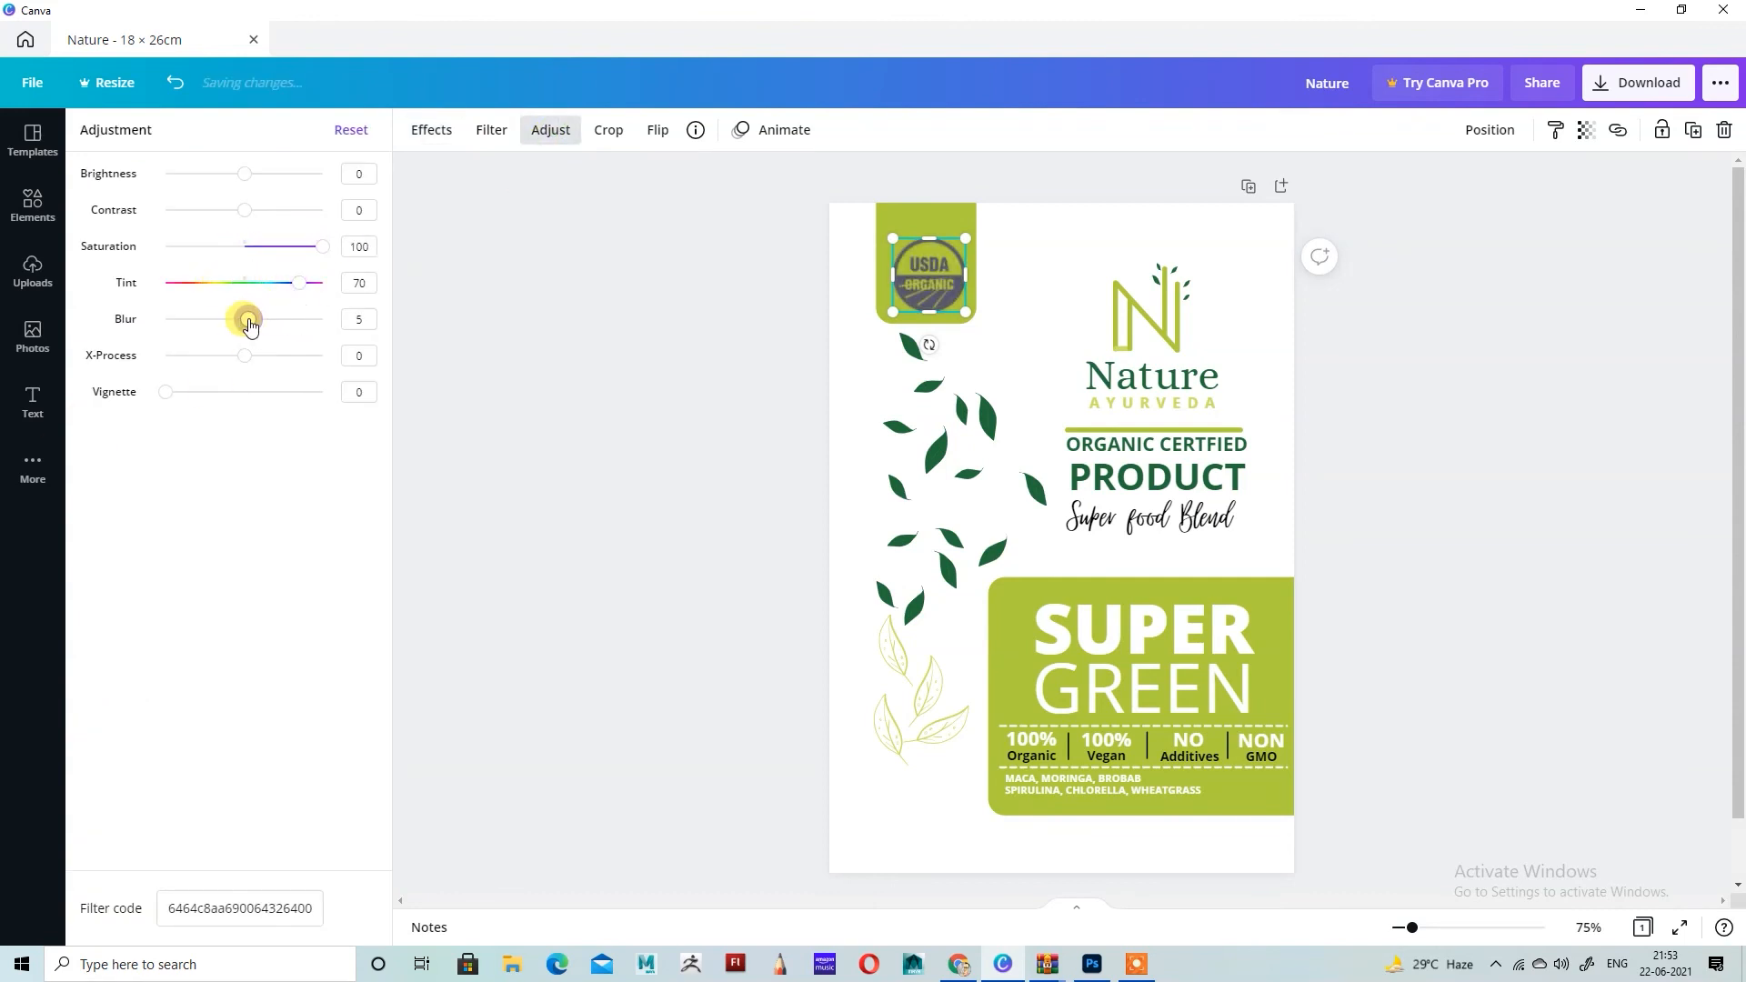
left_click(368, 318)
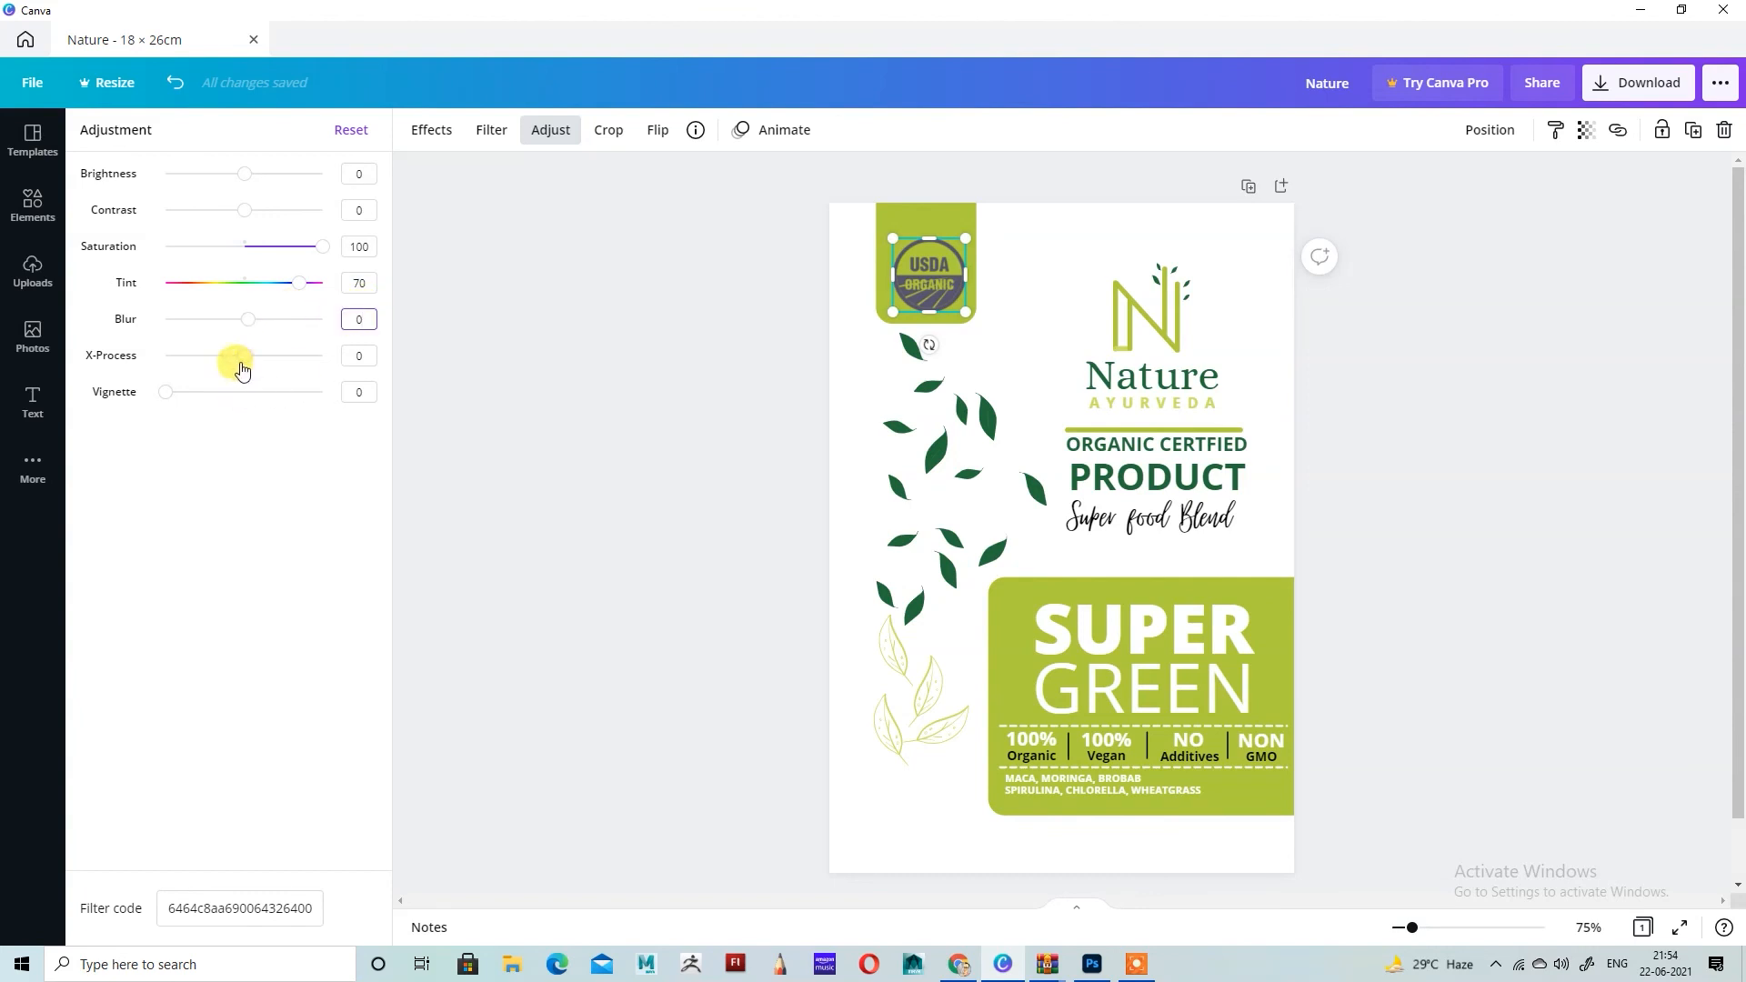
left_click_drag(241, 356, 434, 407)
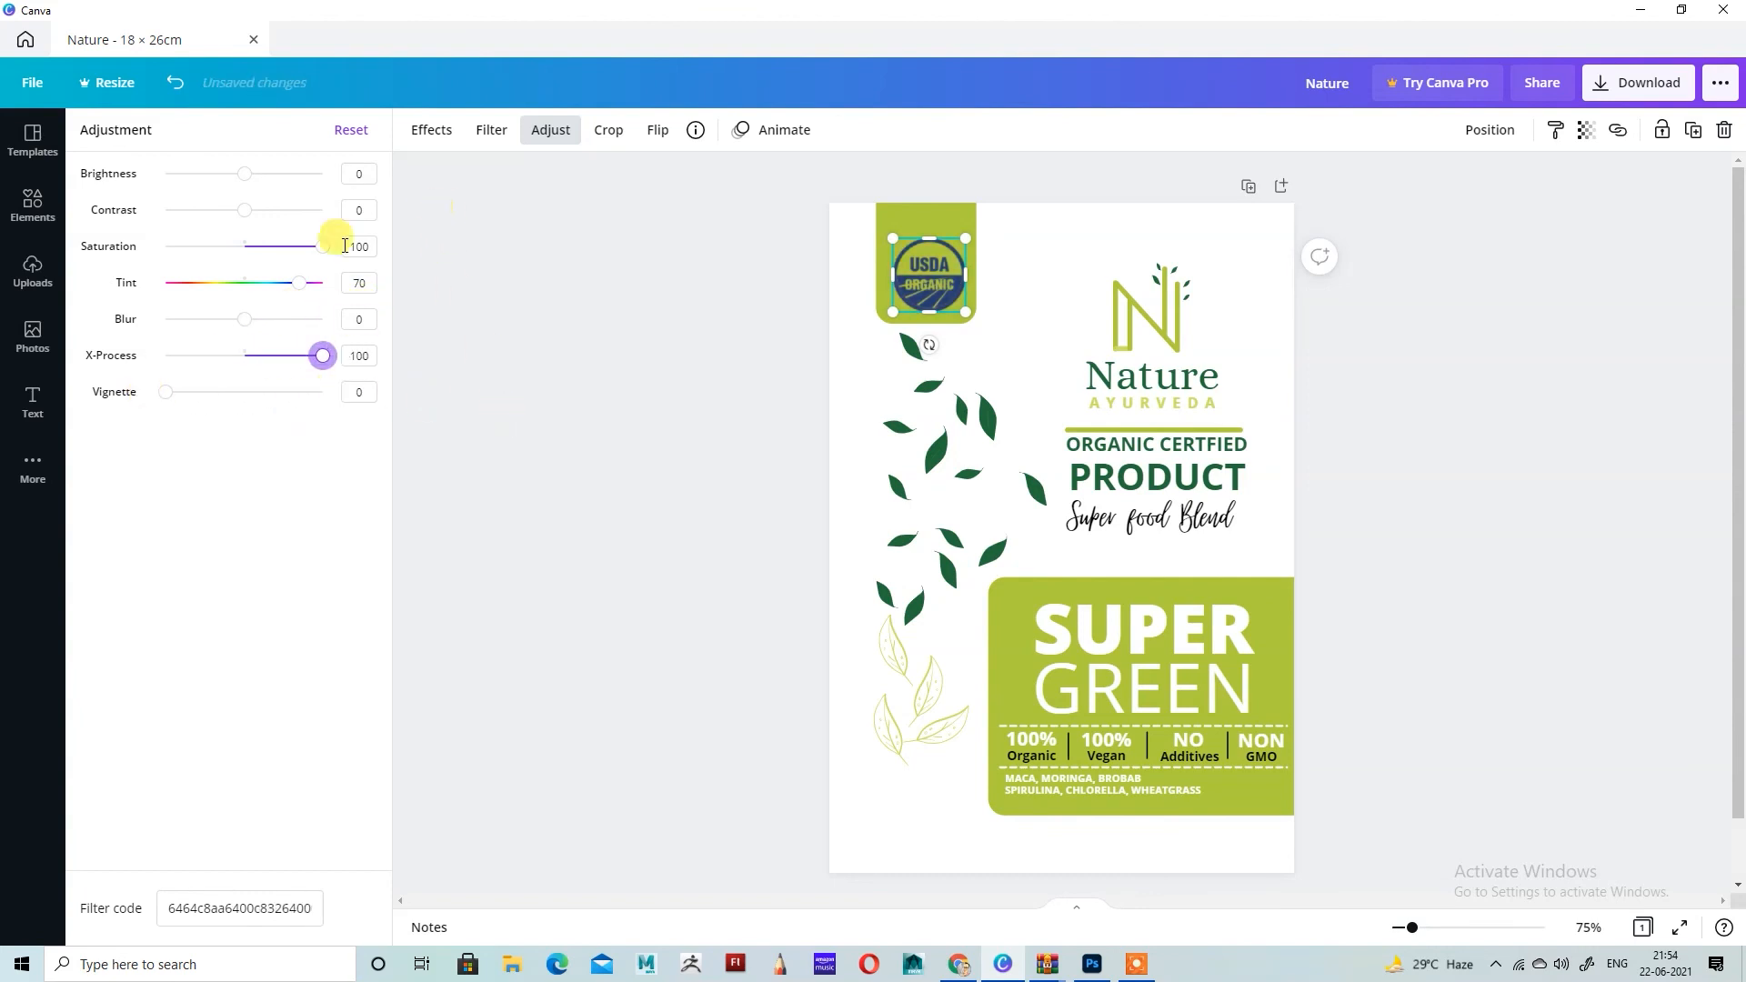
Step: Lighten the USDA badge by setting its brightness, contrast and saturation to 100 and its tint to 38
left_click_drag(325, 256, 125, 261)
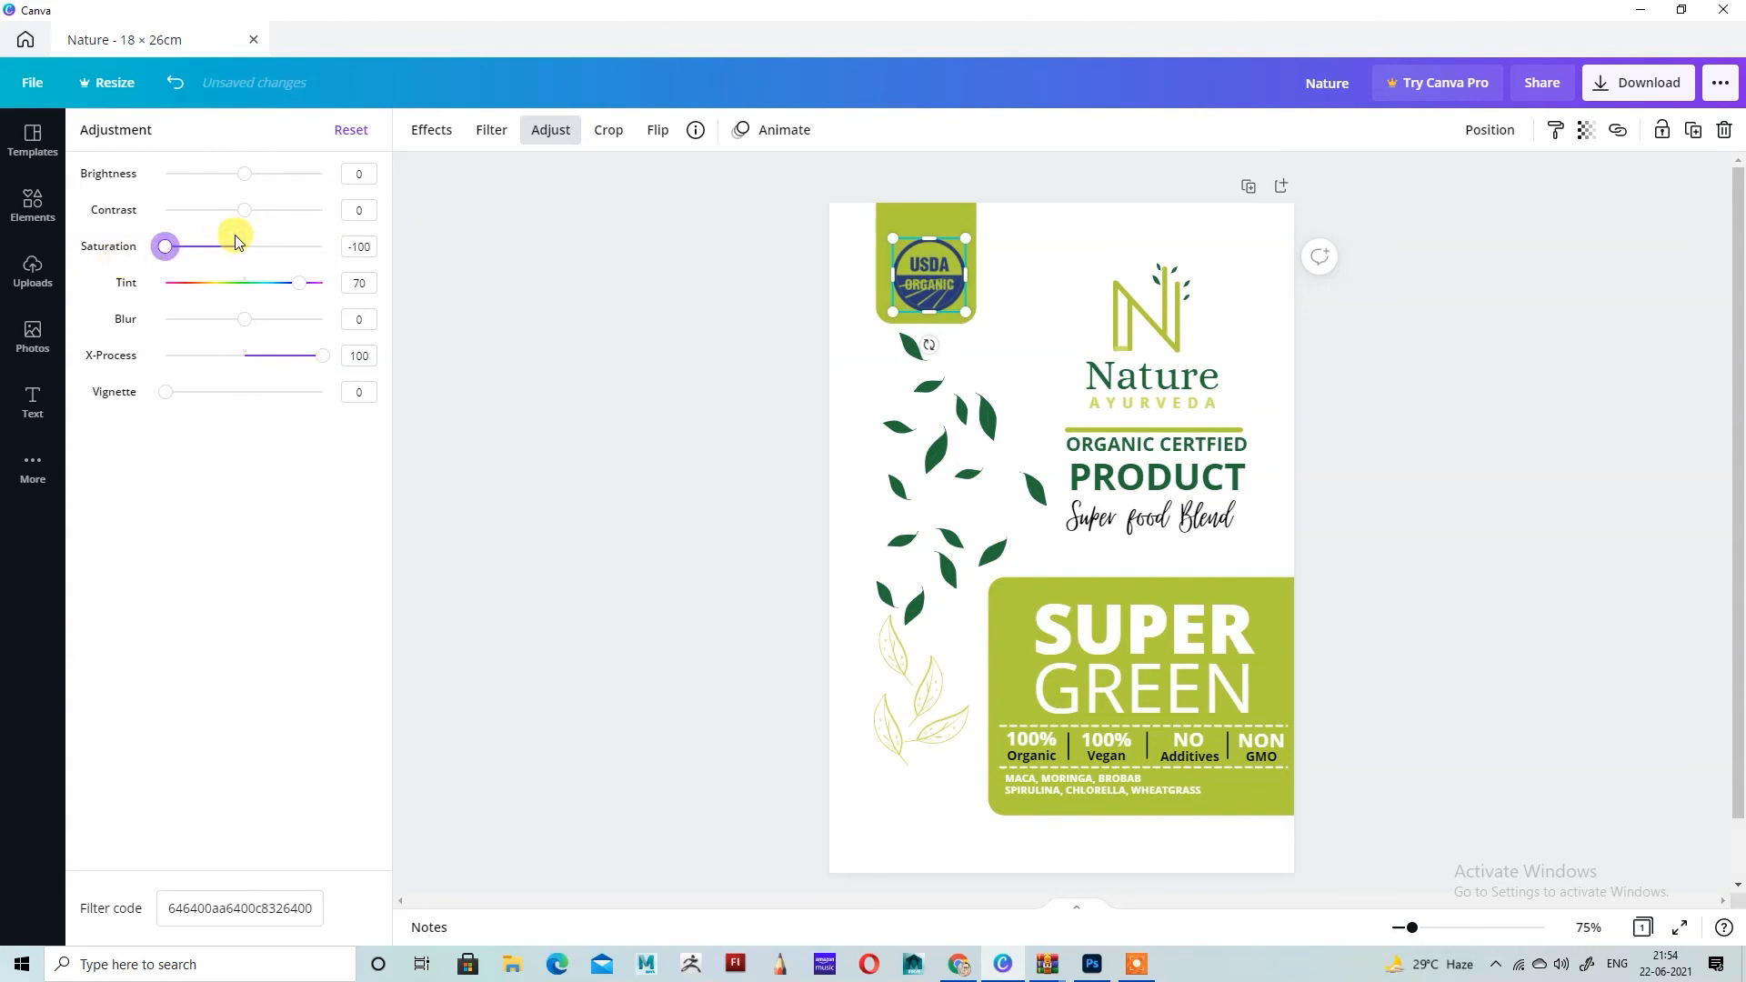
left_click_drag(244, 173, 405, 191)
left_click_drag(244, 210, 324, 212)
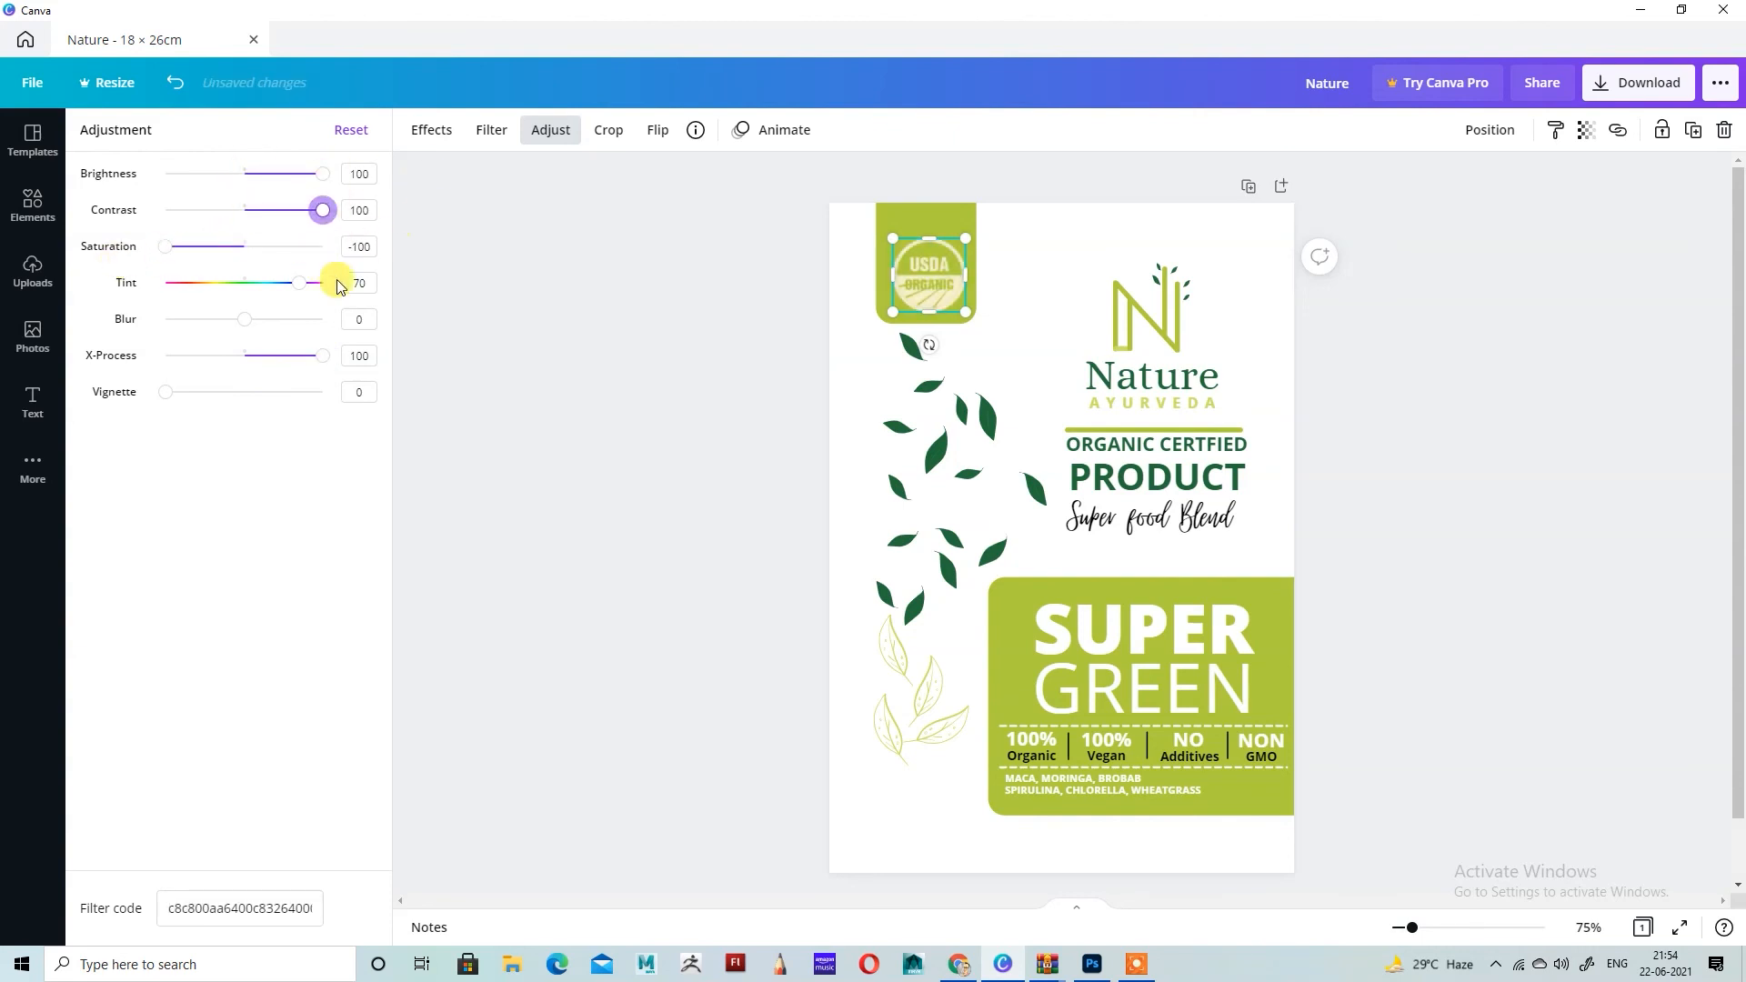
left_click_drag(165, 247, 324, 356)
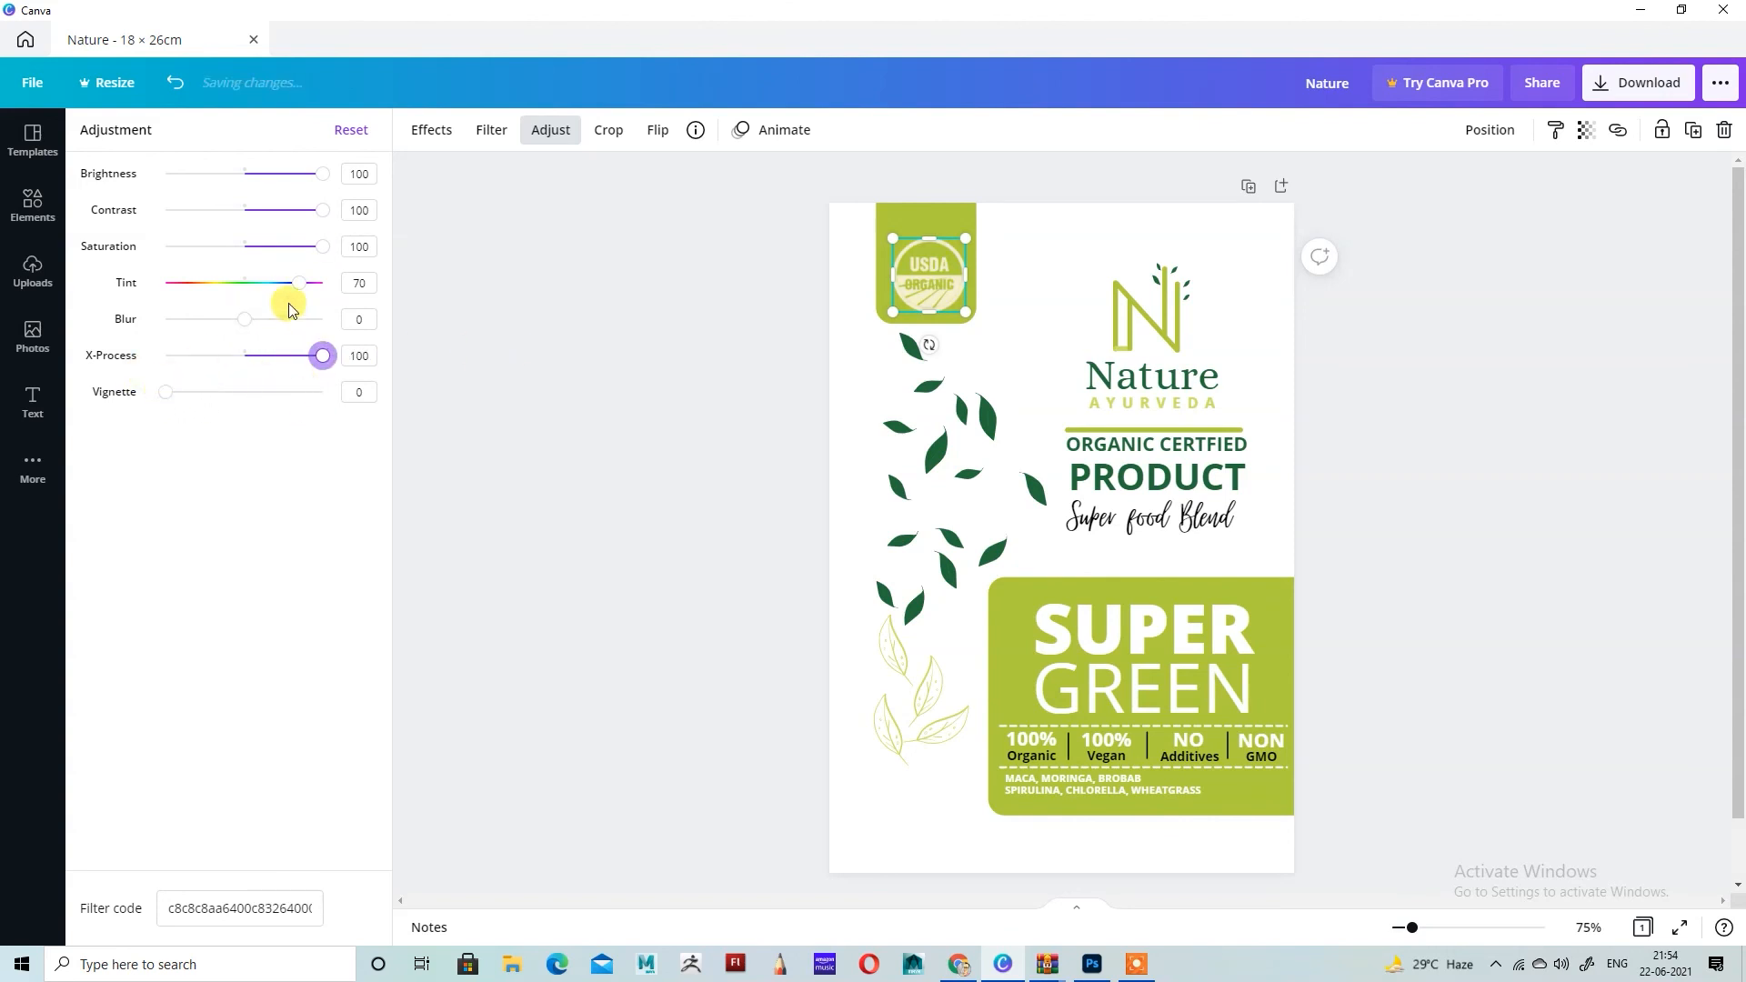
left_click_drag(296, 283, 275, 315)
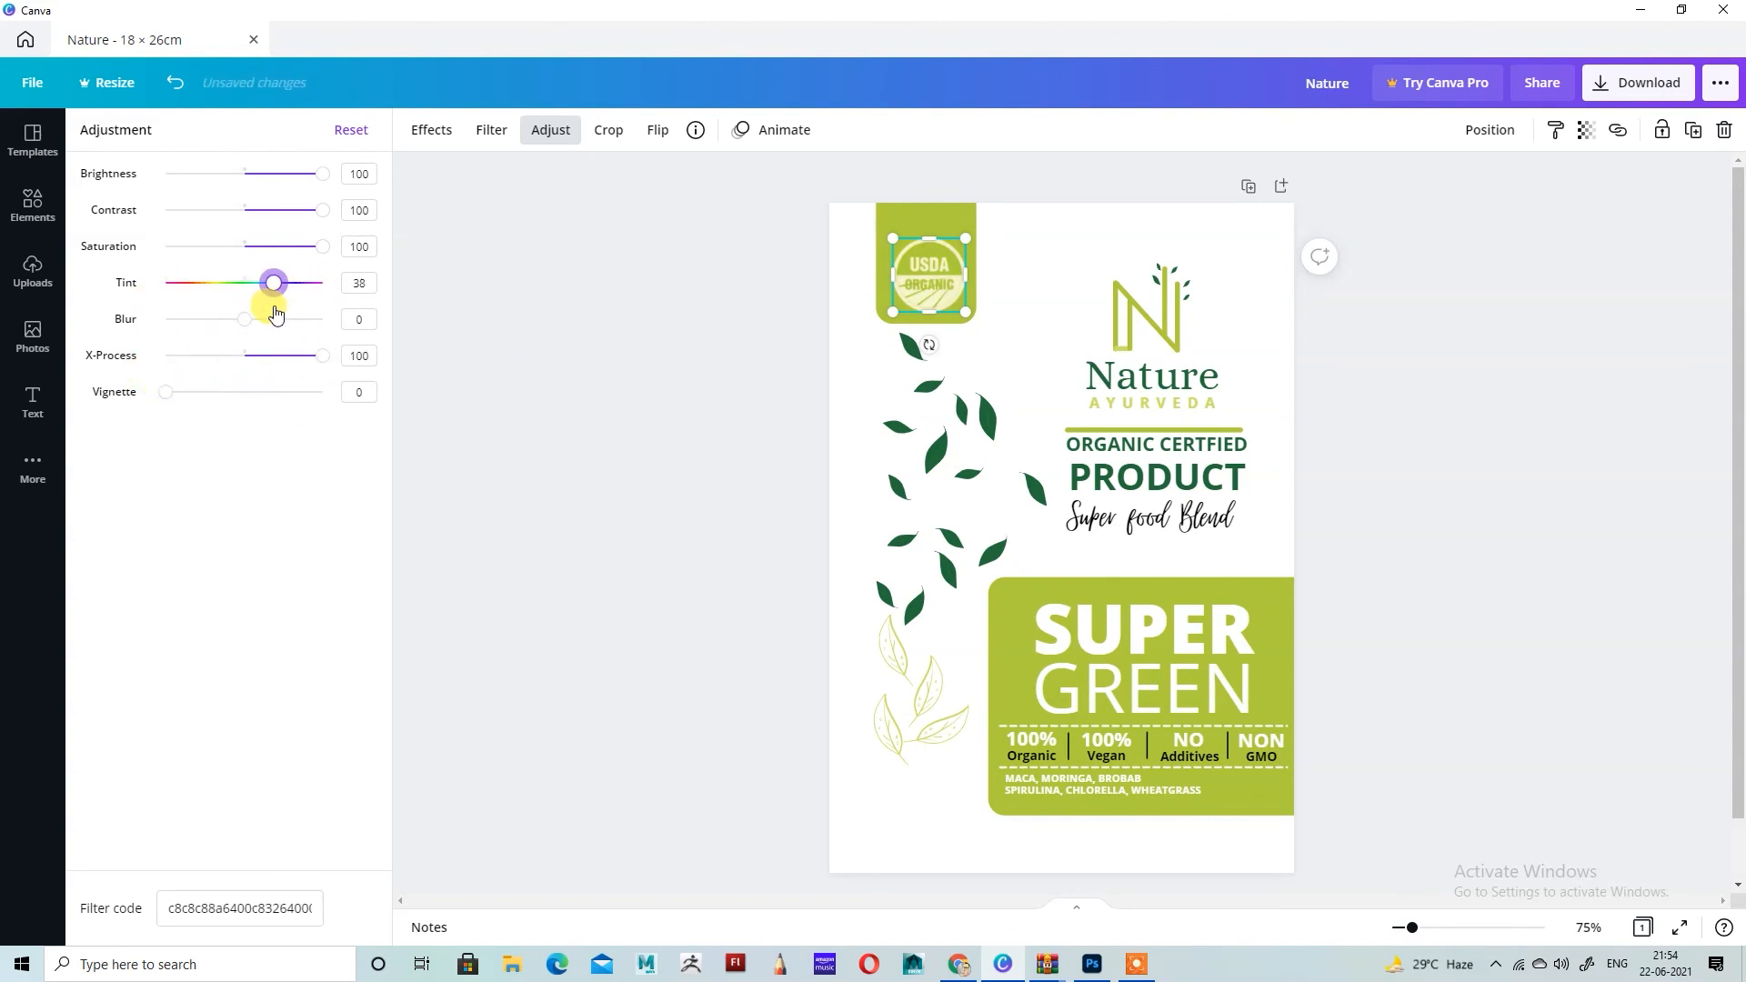
left_click(686, 300)
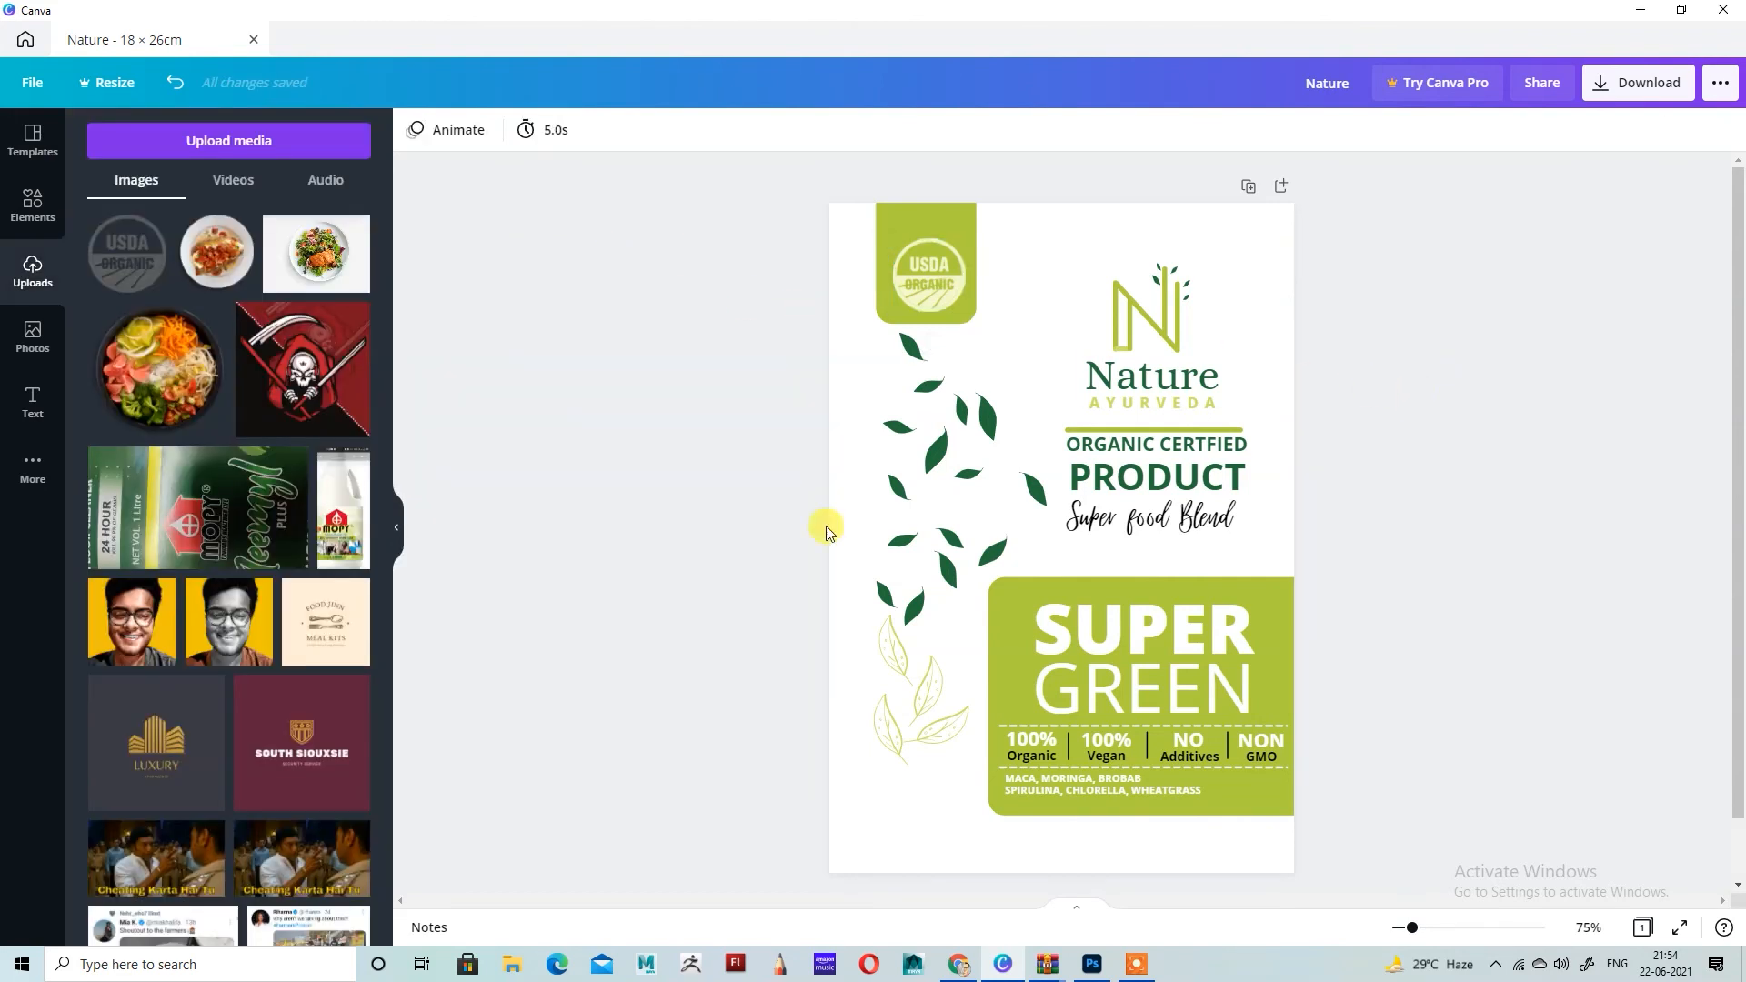
Step: Enlarge the cluster of four outlined lime leaves together beside the SUPER GREEN panel
left_click(888, 742)
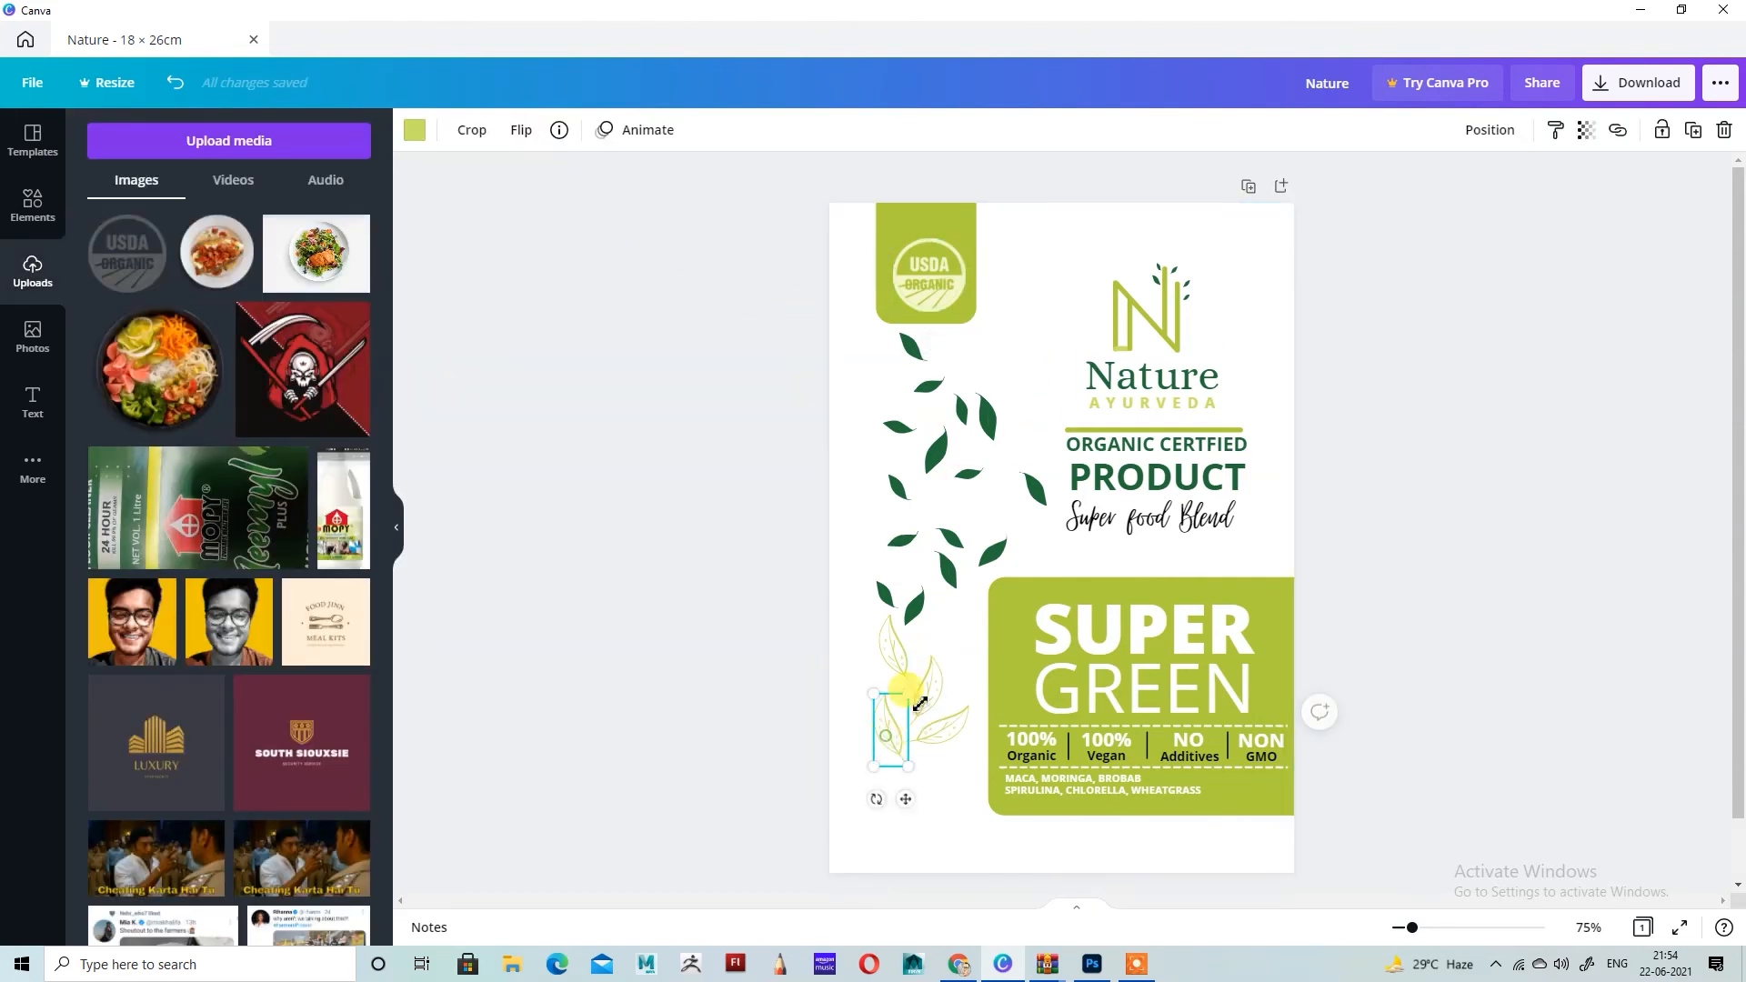
left_click(953, 728, "shift")
left_click_drag(873, 767, 852, 796)
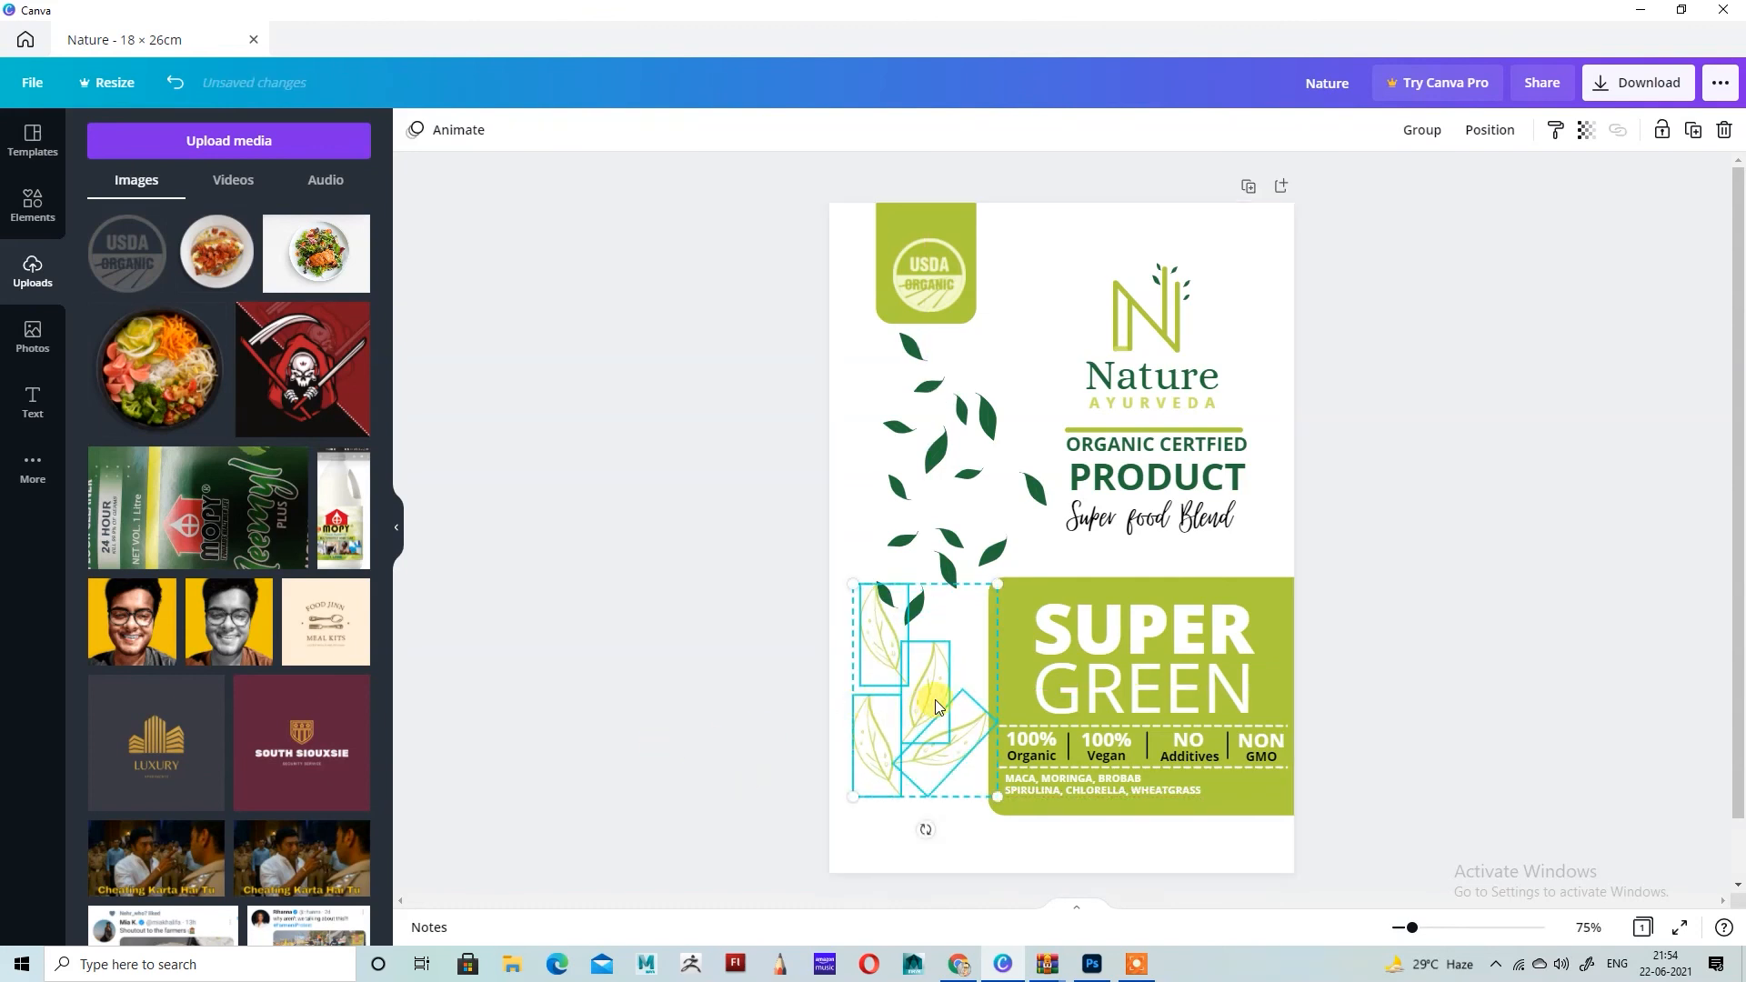
Step: Add a copy of an outlined leaf, turned nearly horizontal, beneath the outlined leaf cluster
left_click_drag(937, 706, 961, 858)
left_click(596, 725)
left_click(636, 649)
left_click(958, 802)
left_click(1335, 565)
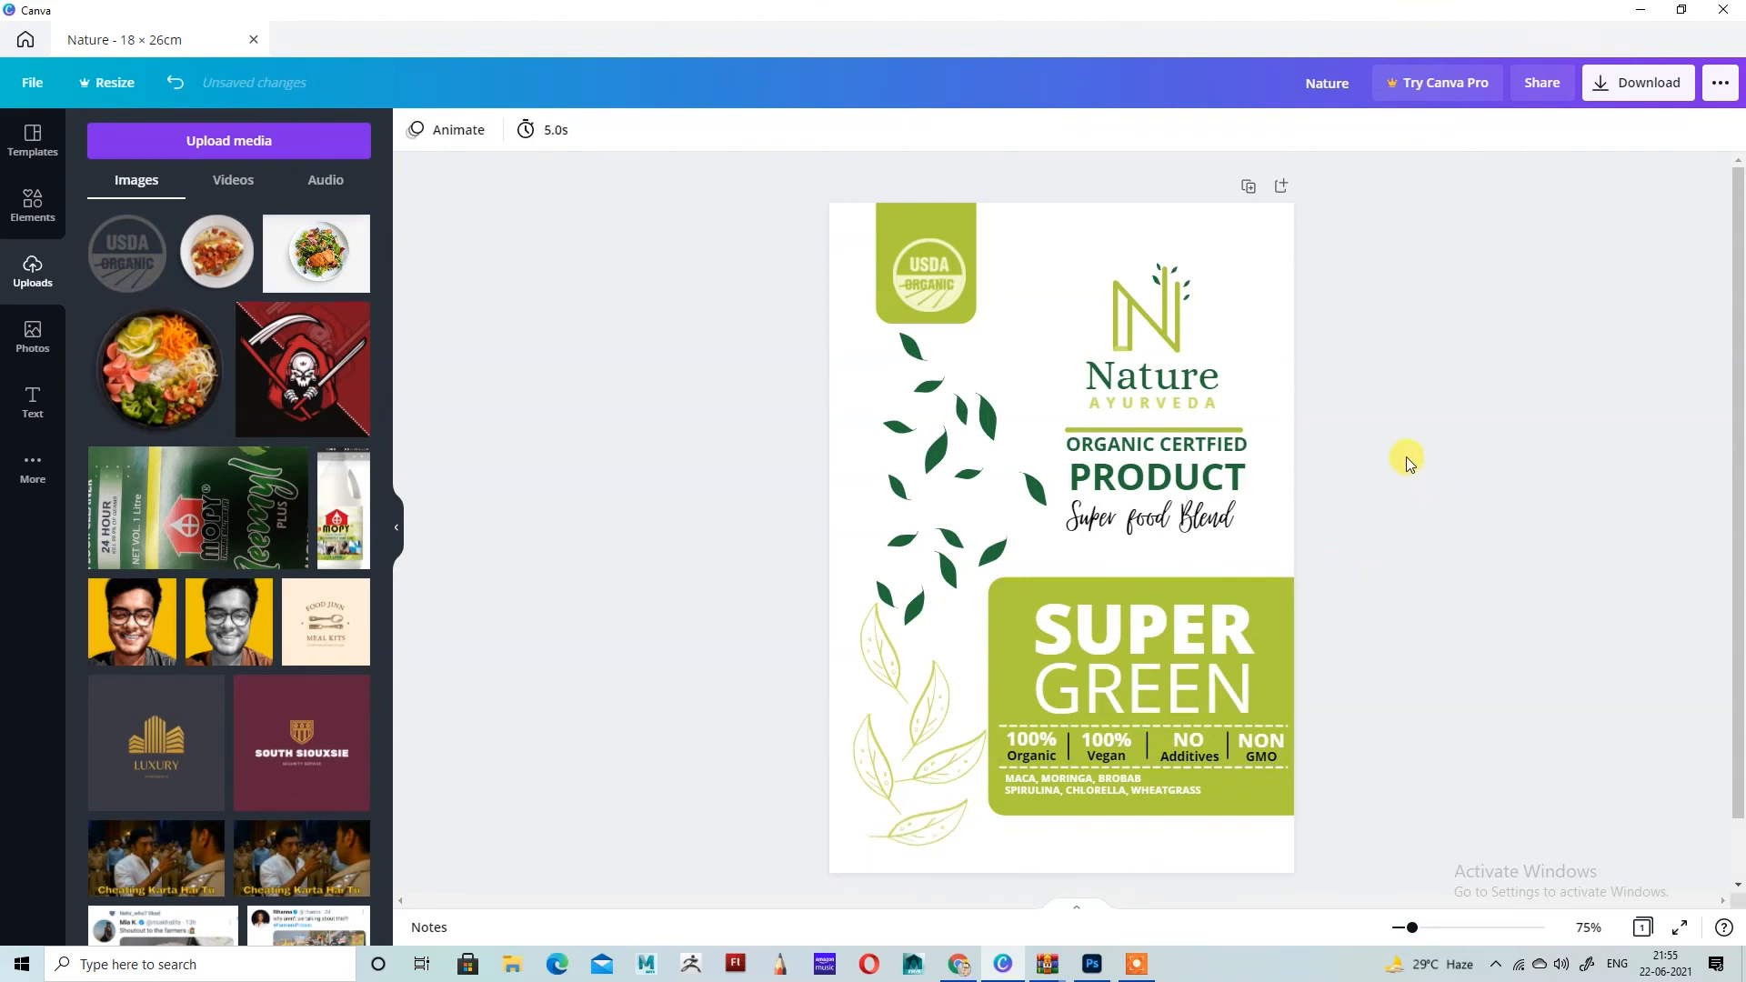